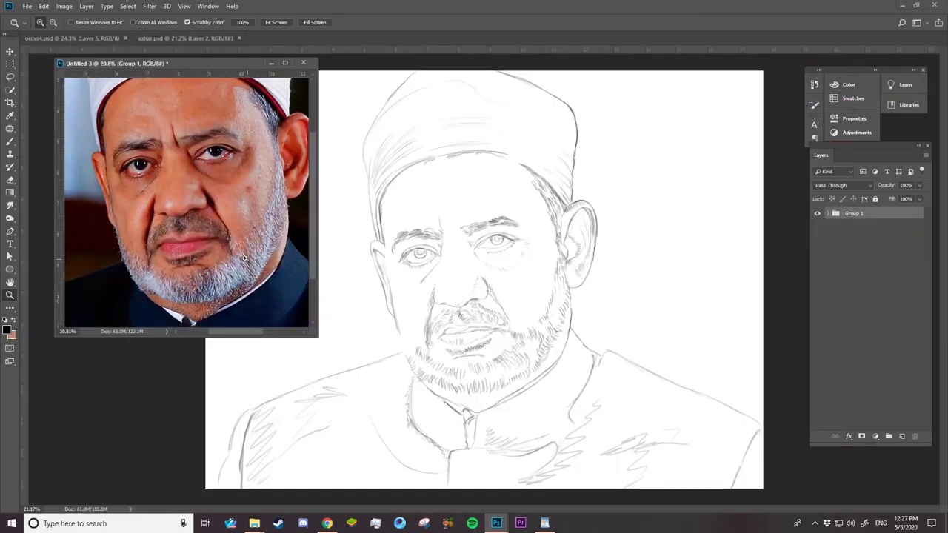
Step: With the Brush tool, make azhar.psd active, check the Transfer settings, and select Group 1
left_click(9, 142)
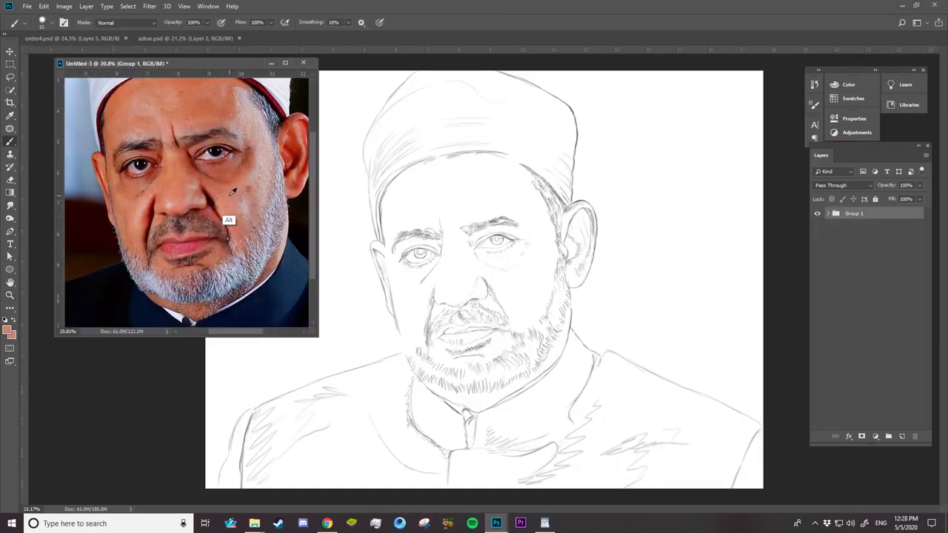
left_click(471, 307)
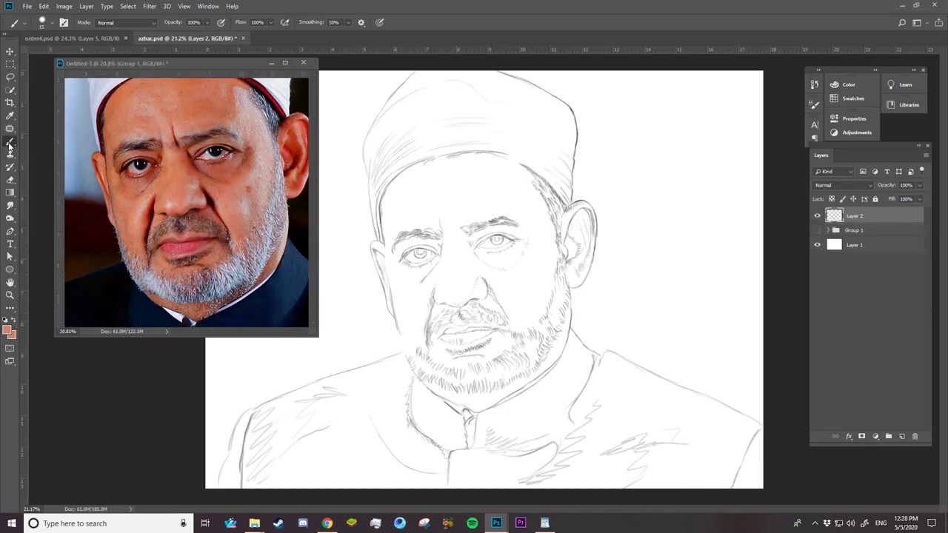
left_click(65, 22)
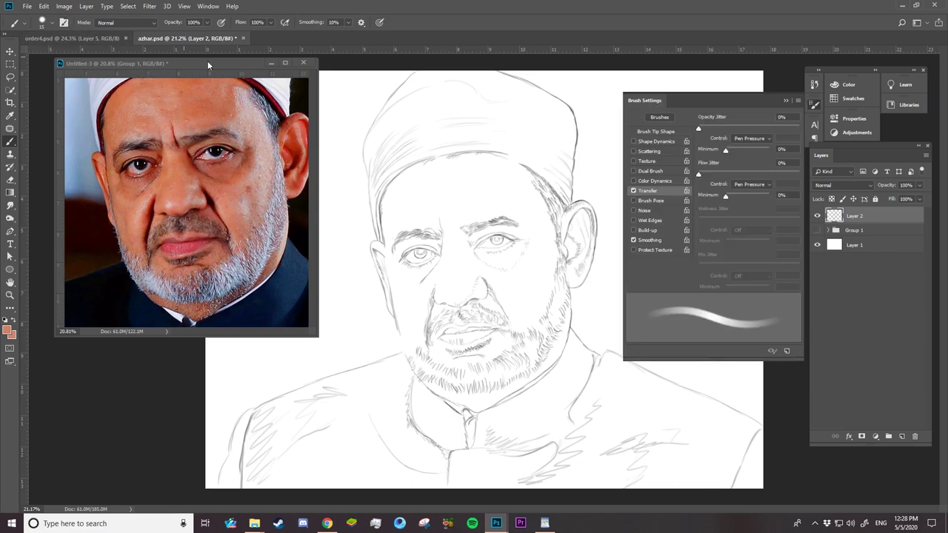
left_click(768, 139)
left_click(786, 100)
left_click(877, 234)
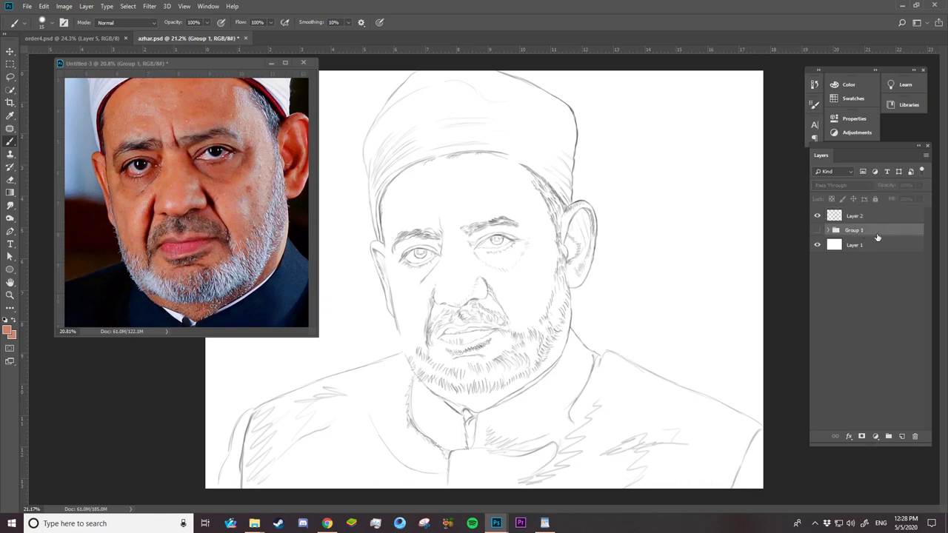
Step: Add Layer 3 below Group 1 and lay a soft skin-tone wash over the upper face
left_click(902, 436)
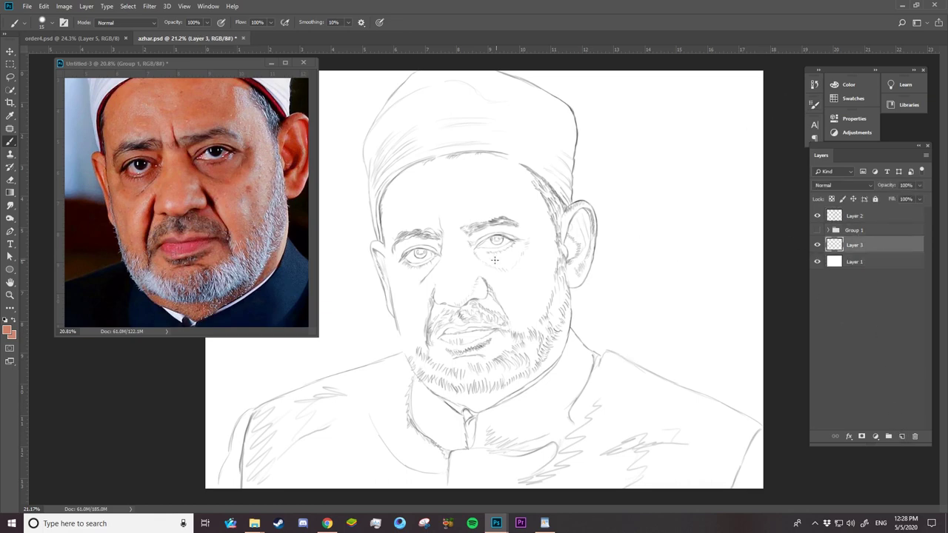
right_click(476, 275)
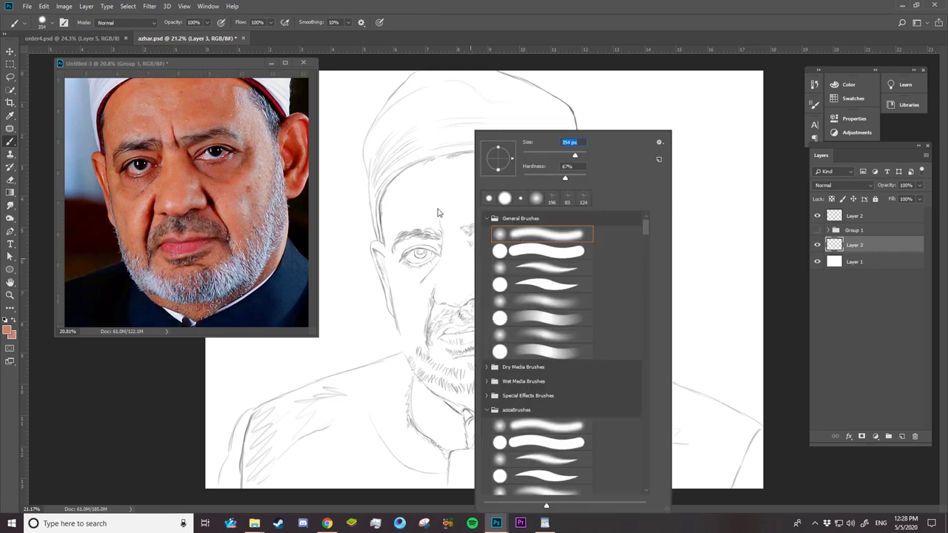
key("Return")
left_click_drag(434, 257, 474, 223)
left_click_drag(445, 192, 445, 291)
mouse_move(479, 251)
left_mouse_down()
mouse_move(425, 151)
mouse_move(462, 238)
mouse_move(426, 189)
left_mouse_up()
Step: Set Transfer Opacity Control to Off and build opaque skin tone across the face
left_click(64, 22)
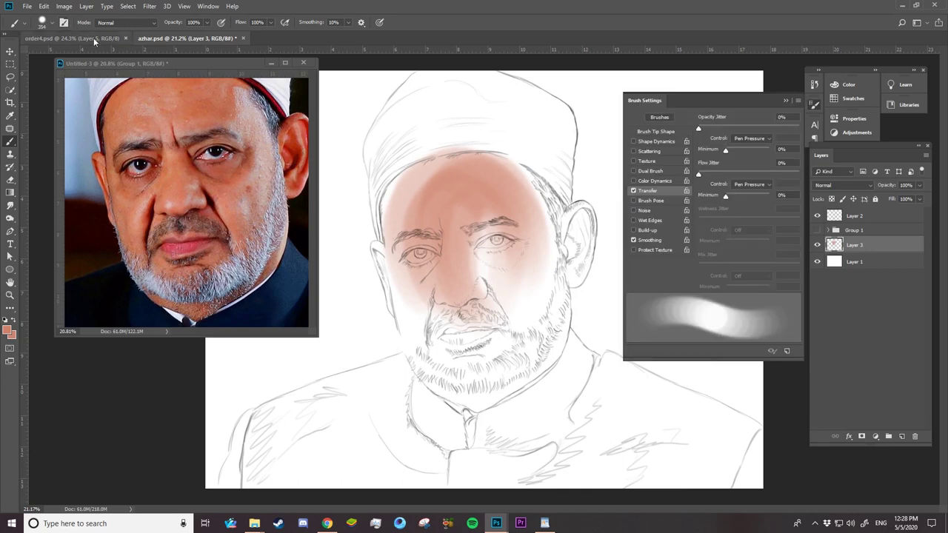
left_click(770, 138)
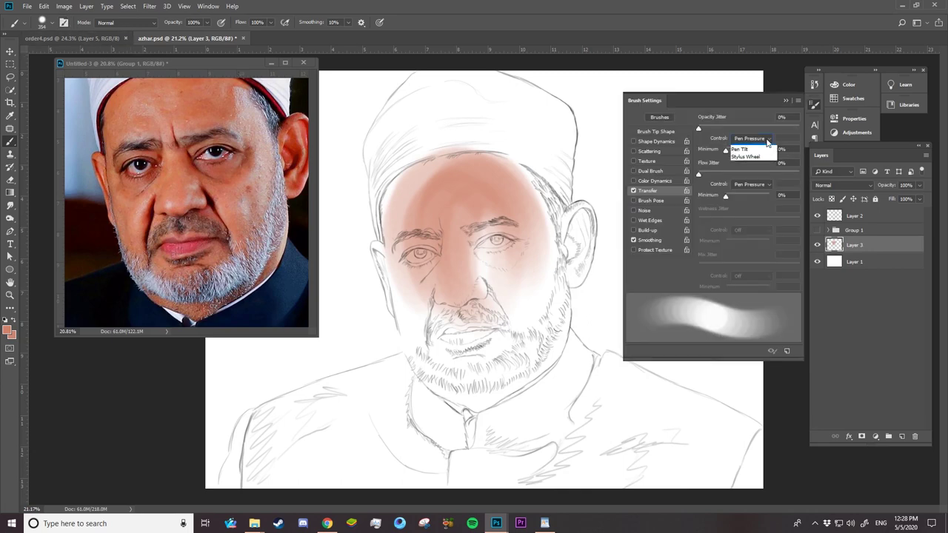
left_click(741, 145)
mouse_move(495, 191)
left_mouse_down()
mouse_move(392, 208)
mouse_move(404, 296)
mouse_move(519, 163)
mouse_move(427, 289)
mouse_move(517, 194)
mouse_move(529, 313)
mouse_move(504, 238)
mouse_move(429, 329)
mouse_move(458, 361)
mouse_move(518, 300)
mouse_move(485, 191)
left_mouse_up()
Step: At about 46% zoom with an angled flat tip, paint skin along the ear, left cheek and jaw
key("ctrl+plus")
left_click_drag(396, 287, 397, 244)
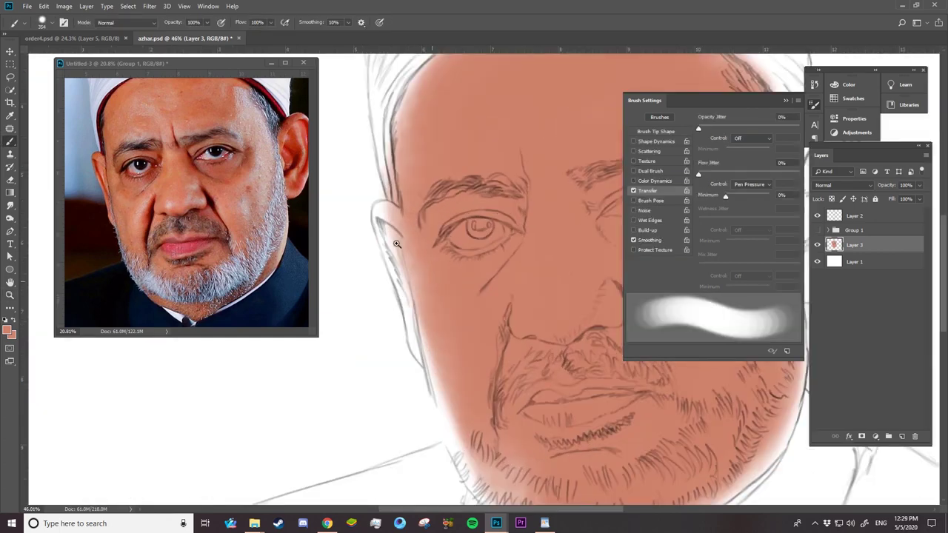
right_click(488, 171)
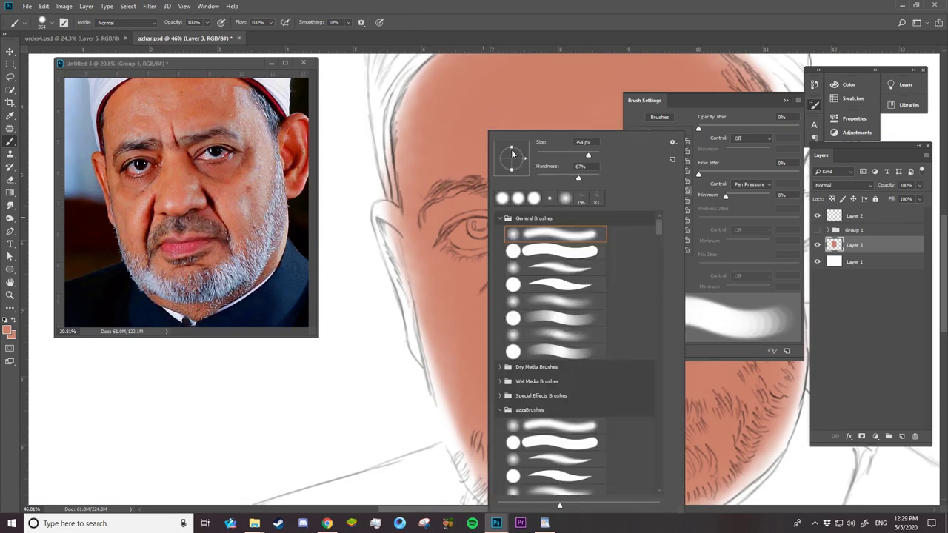
mouse_move(511, 158)
left_mouse_down()
mouse_move(523, 162)
mouse_move(512, 175)
left_mouse_up()
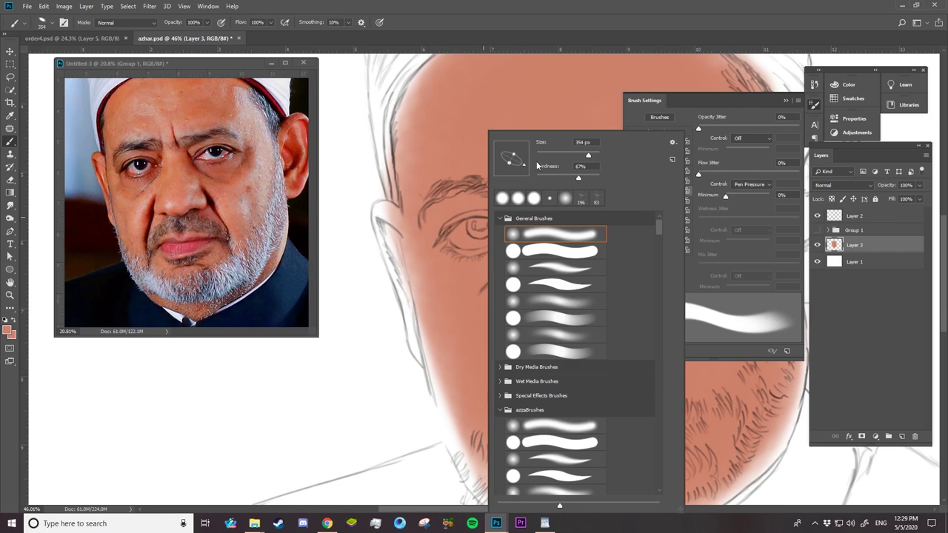
key("Return")
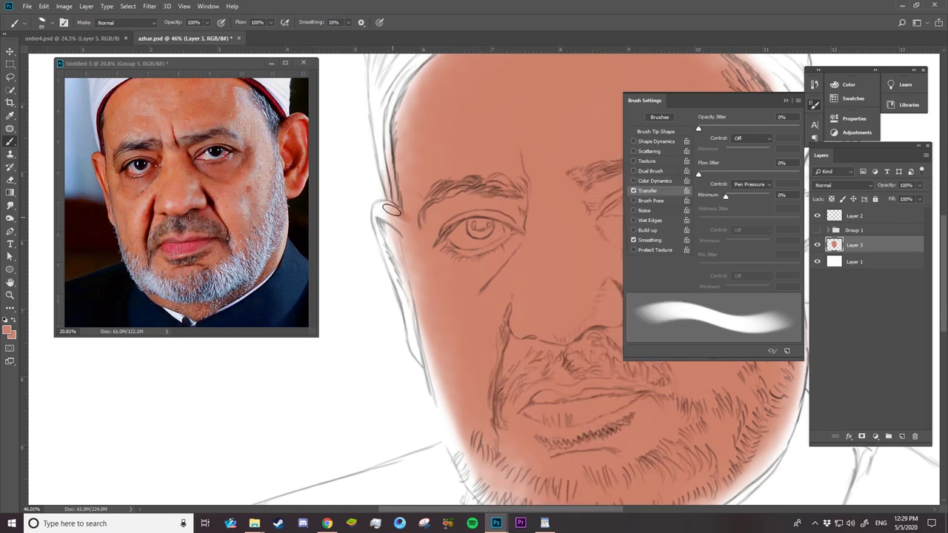
left_click(383, 216)
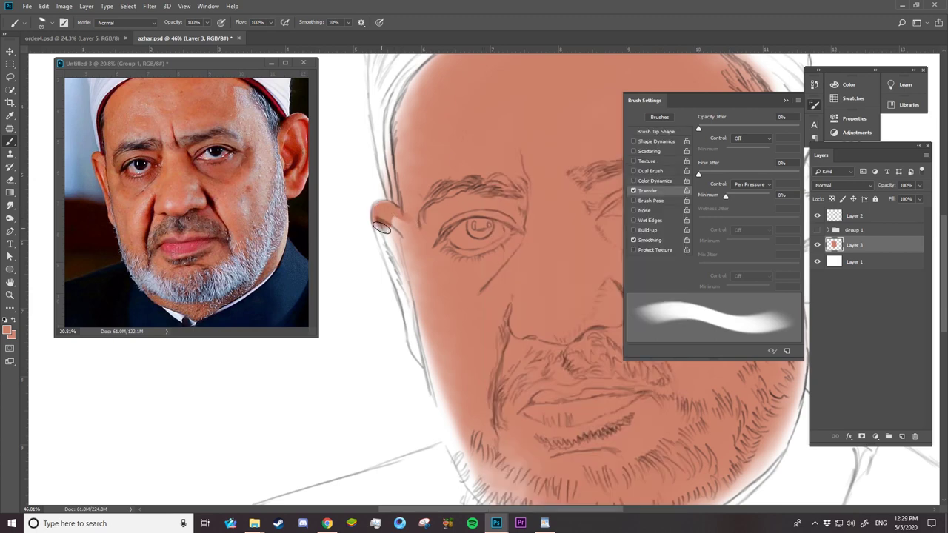
left_click_drag(400, 139, 398, 103)
mouse_move(400, 222)
left_mouse_down()
mouse_move(386, 259)
mouse_move(406, 297)
left_mouse_up()
left_click_drag(386, 245, 409, 300)
left_click_drag(397, 260, 423, 343)
left_click_drag(411, 297, 444, 401)
mouse_move(428, 355)
left_mouse_down()
mouse_move(454, 440)
mouse_move(449, 387)
left_mouse_up()
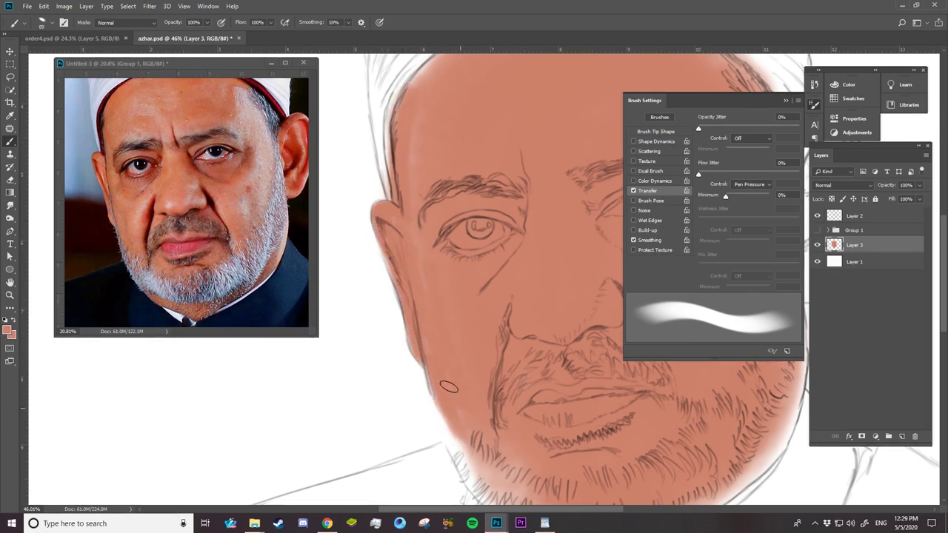
Step: With a 202 px brush, paint skin over the lower jaw, chin and ear
mouse_move(451, 312)
left_mouse_down()
mouse_move(389, 276)
mouse_move(389, 303)
left_mouse_up()
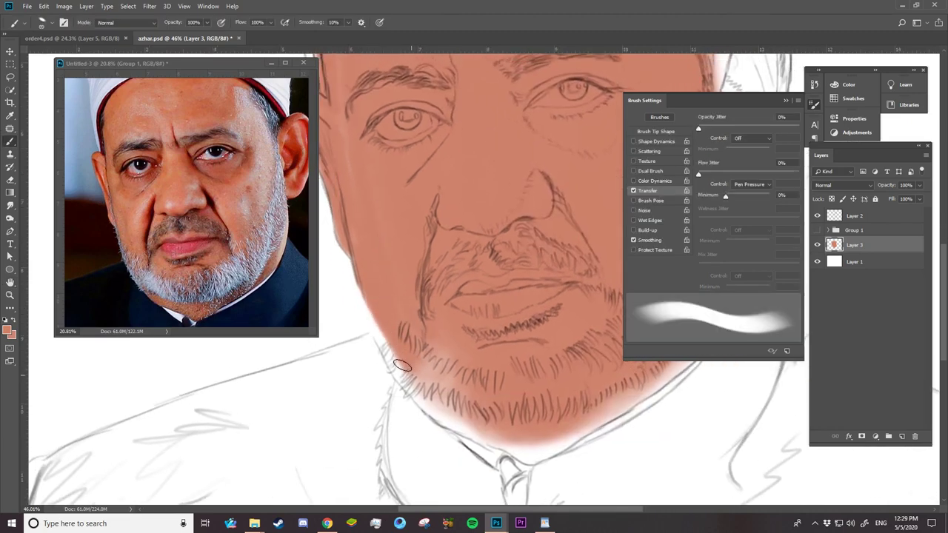
right_click(447, 384)
left_click(540, 153)
mouse_move(474, 426)
left_mouse_down()
mouse_move(374, 333)
mouse_move(464, 427)
mouse_move(595, 404)
mouse_move(604, 386)
mouse_move(395, 199)
mouse_move(443, 296)
mouse_move(433, 348)
mouse_move(391, 419)
left_mouse_up()
mouse_move(416, 236)
left_mouse_down()
mouse_move(446, 154)
mouse_move(423, 280)
left_mouse_up()
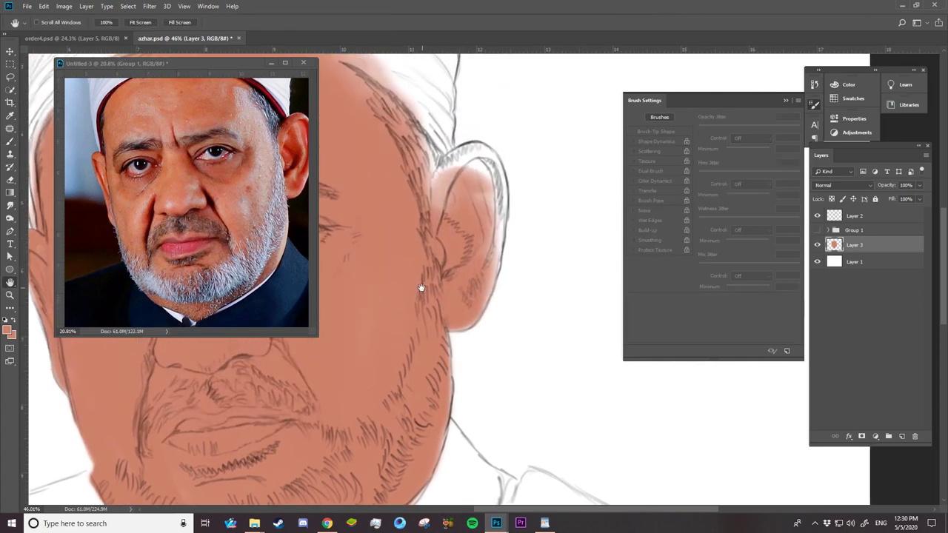
mouse_move(437, 215)
left_mouse_down()
mouse_move(432, 185)
mouse_move(449, 154)
mouse_move(465, 162)
mouse_move(469, 213)
mouse_move(469, 159)
mouse_move(478, 161)
left_mouse_up()
right_click(452, 285)
key("Return")
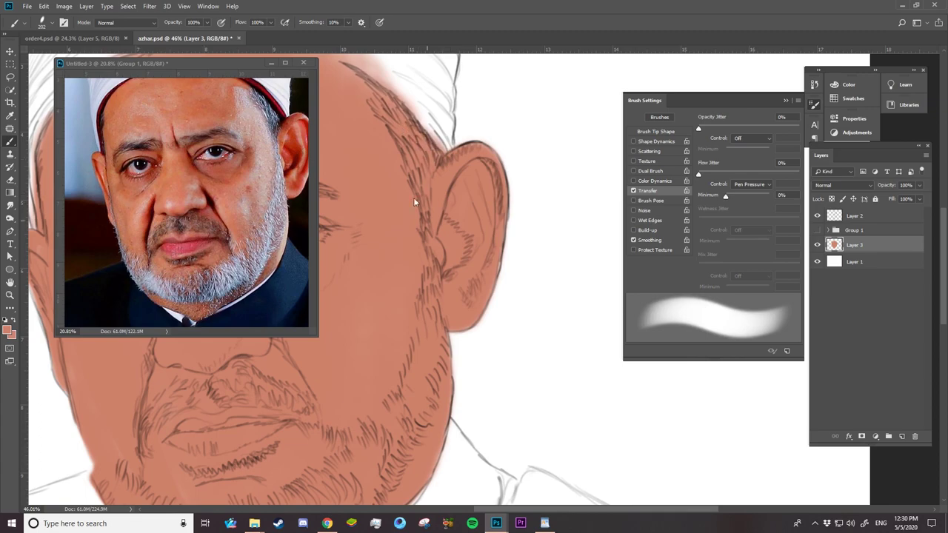
Step: Zoom out, enlarge the brush, and fill the forehead, face and right jaw with broad skin strokes
key("z")
mouse_move(511, 224)
left_mouse_down()
mouse_move(482, 224)
mouse_move(479, 244)
left_mouse_up()
key("b")
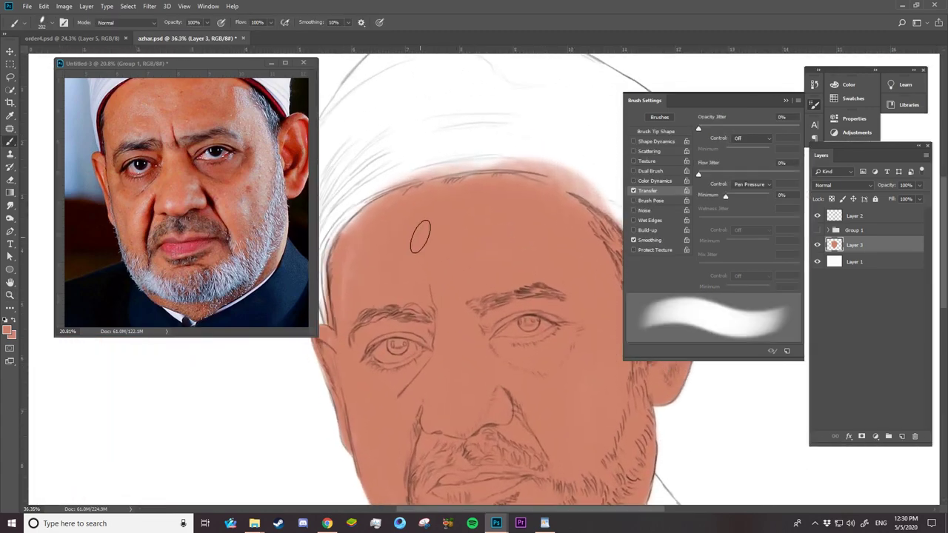
right_click(421, 236)
left_click_drag(518, 158, 524, 158)
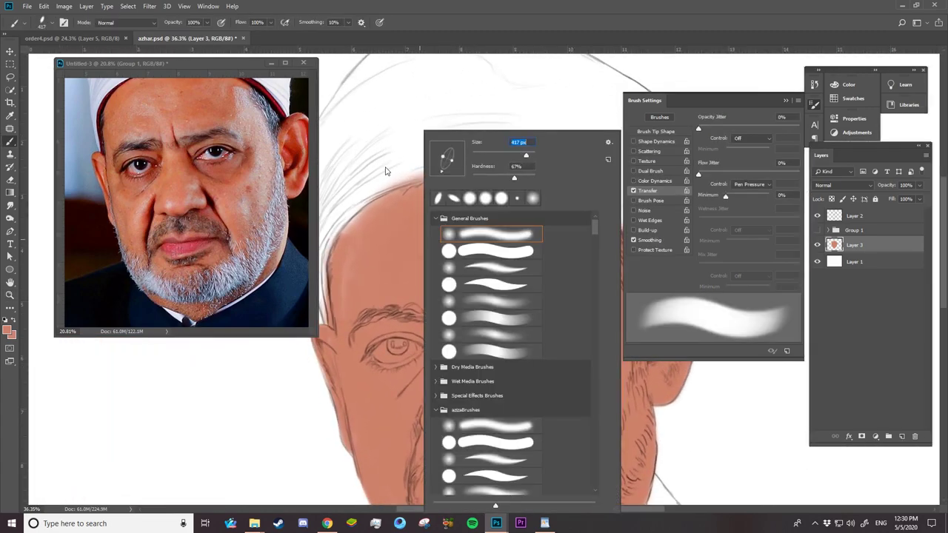
key("Return")
mouse_move(414, 163)
left_mouse_down()
mouse_move(343, 236)
mouse_move(517, 174)
mouse_move(482, 131)
mouse_move(326, 241)
mouse_move(554, 146)
mouse_move(489, 296)
mouse_move(563, 215)
mouse_move(398, 290)
mouse_move(390, 262)
left_mouse_up()
left_click_drag(477, 250, 469, 307)
scroll(469, 307, "up", 3)
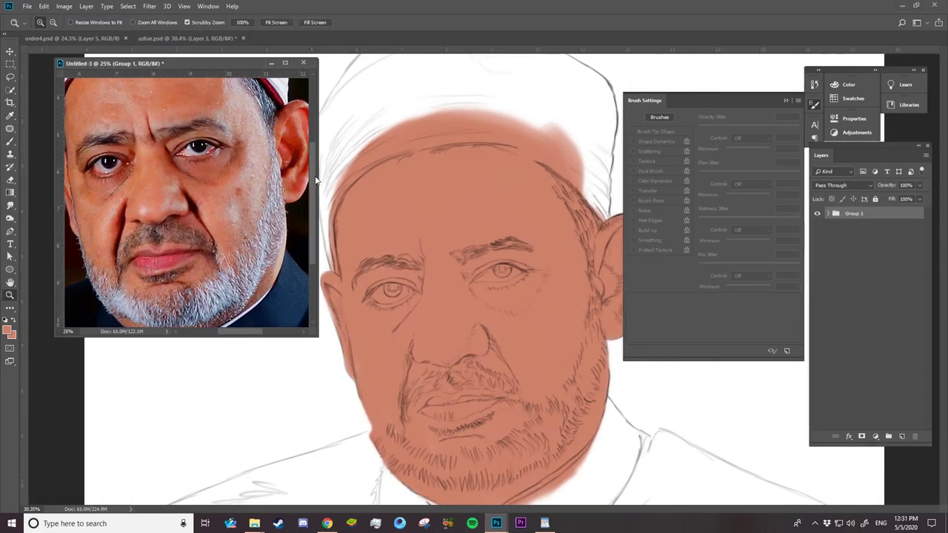
Step: Zoom the reference photo and portrait in on the forehead and set the brush to 83 px
left_click_drag(240, 86, 239, 144)
key("b")
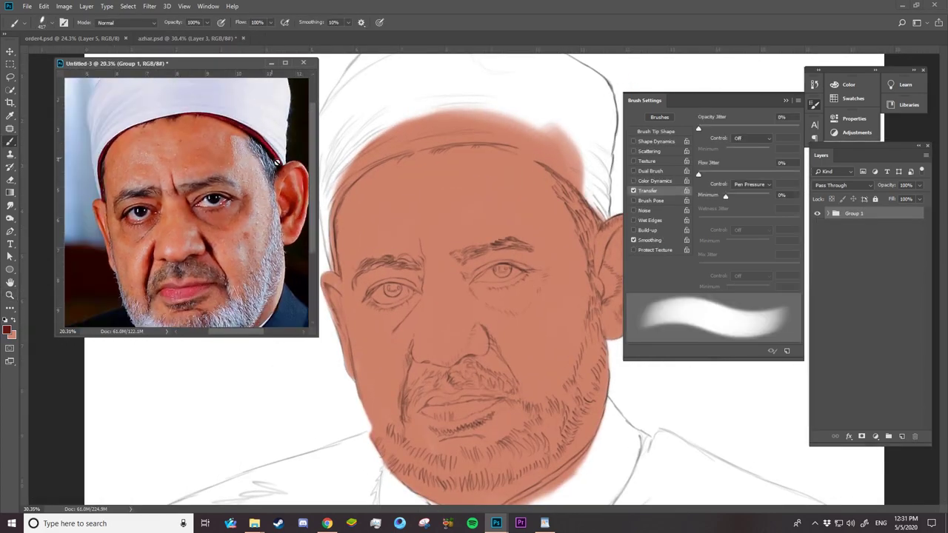
left_click(561, 322)
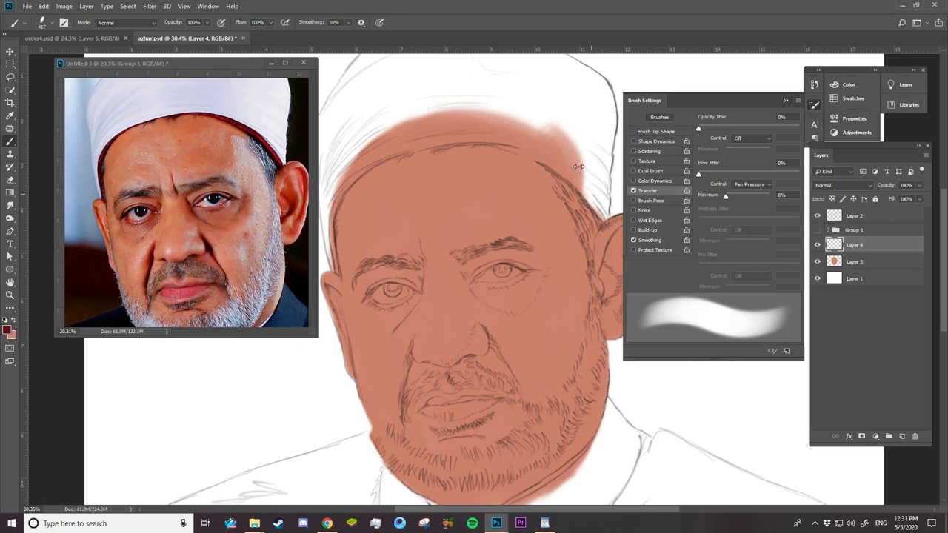
key("z")
left_click_drag(578, 166, 593, 227)
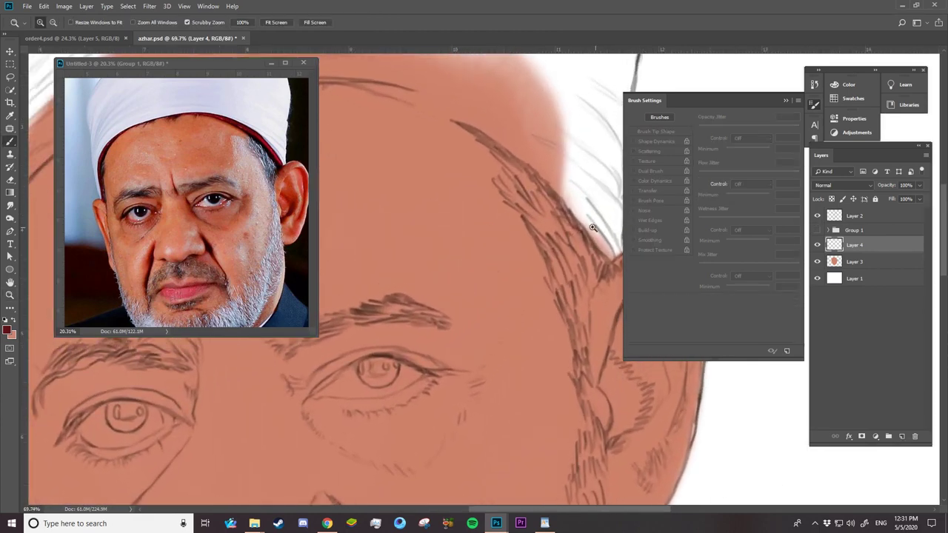
key("b")
right_click(571, 135)
left_click(640, 154)
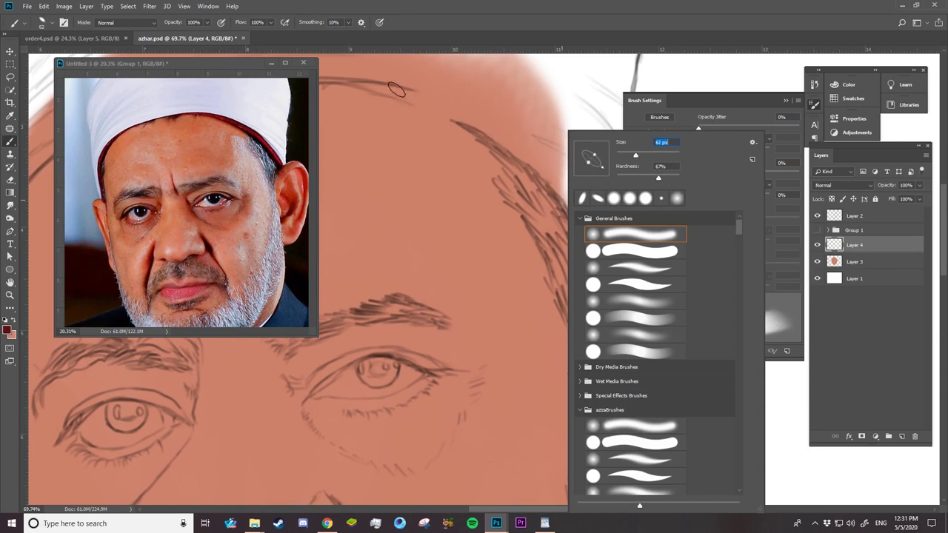
Step: Paint the cap's dark red band edge, extending it right with an 18 px brush
mouse_move(398, 92)
left_mouse_down()
mouse_move(511, 147)
mouse_move(496, 136)
left_mouse_up()
left_click_drag(577, 209, 527, 159)
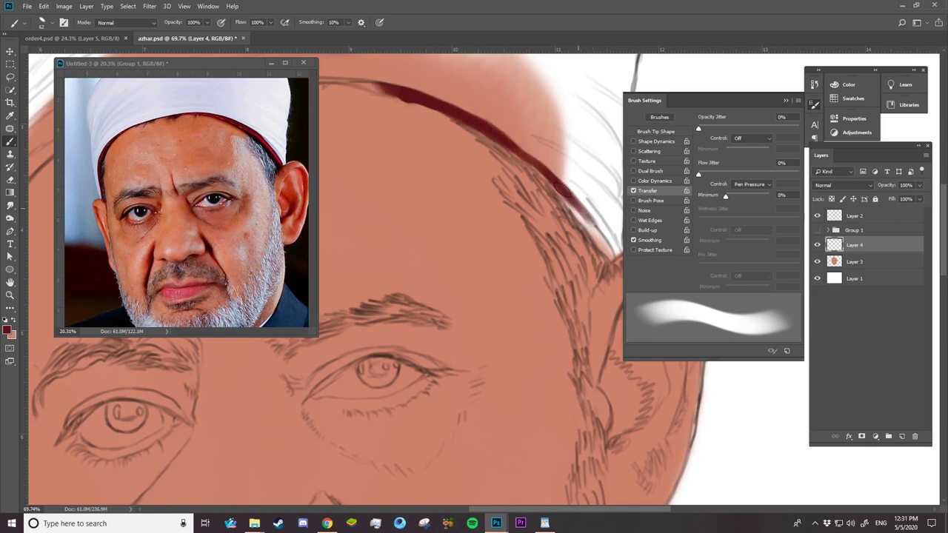
right_click(528, 183)
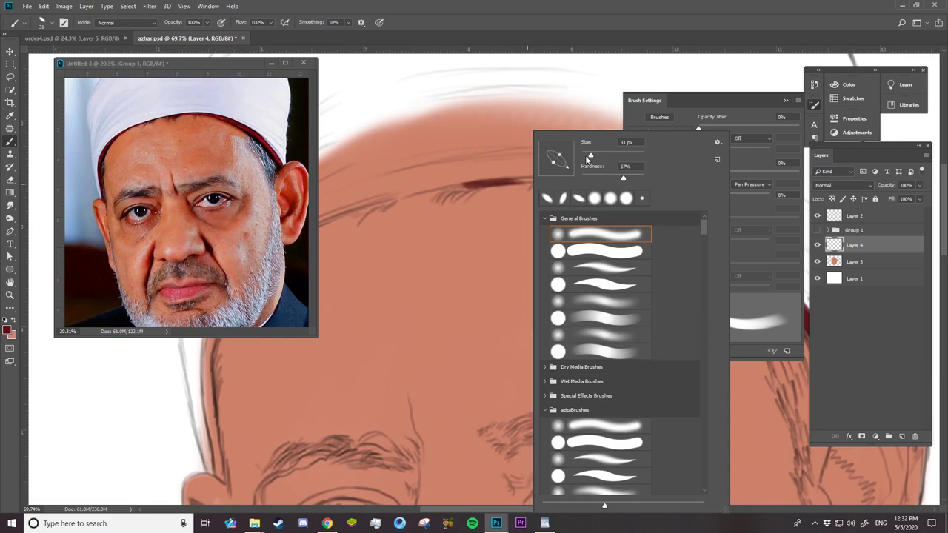
left_click_drag(589, 157, 586, 156)
left_click_drag(501, 181, 590, 180)
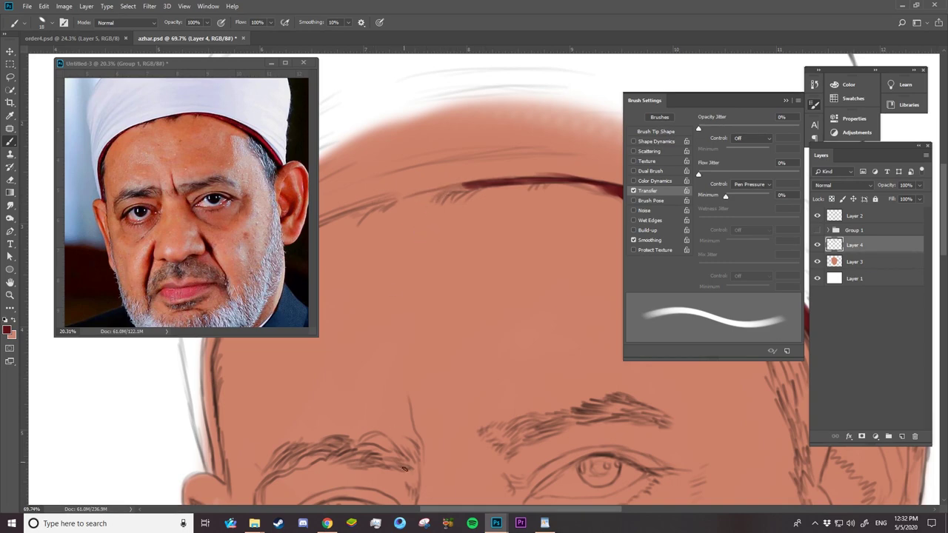
Step: Paint dark red along the left hairline edge and up the left forehead
left_click_drag(434, 511, 408, 512)
left_click_drag(393, 254, 345, 312)
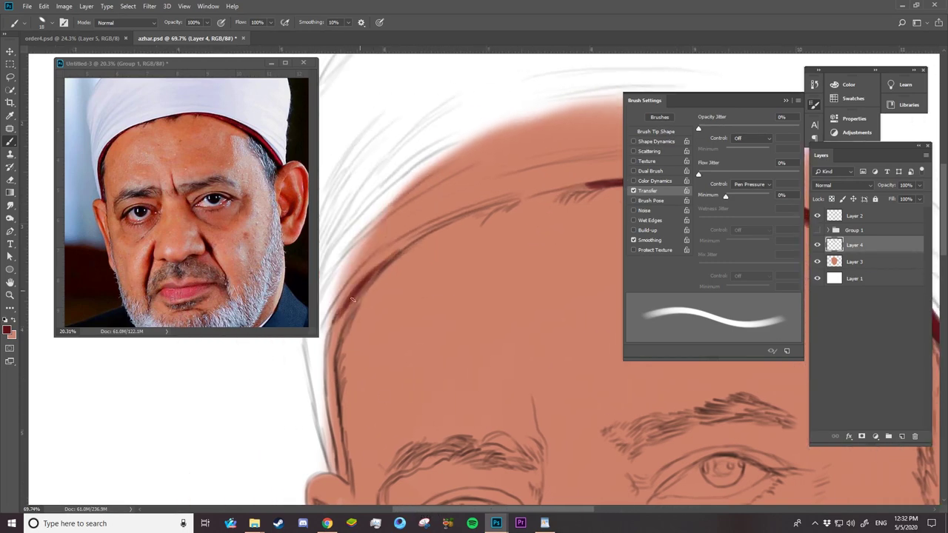
left_click_drag(370, 278, 325, 393)
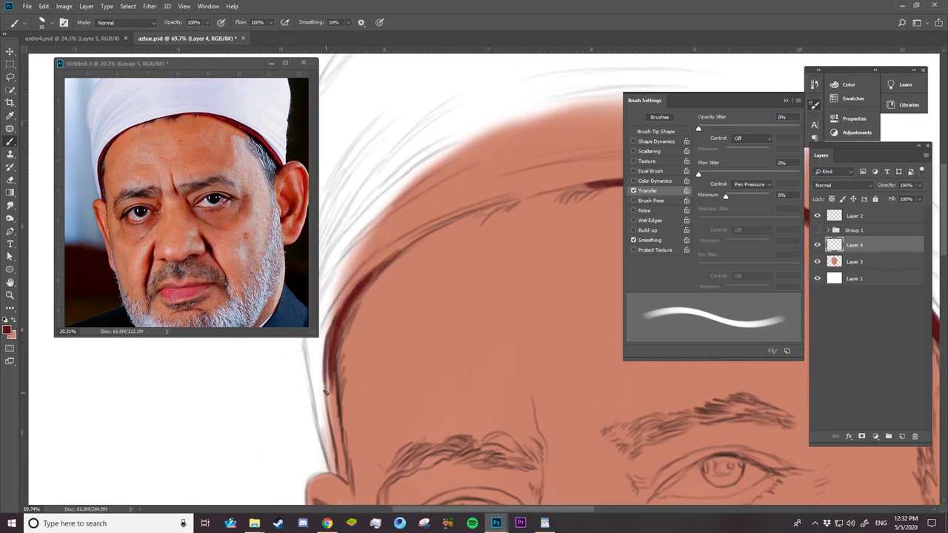
left_click_drag(348, 300, 438, 222)
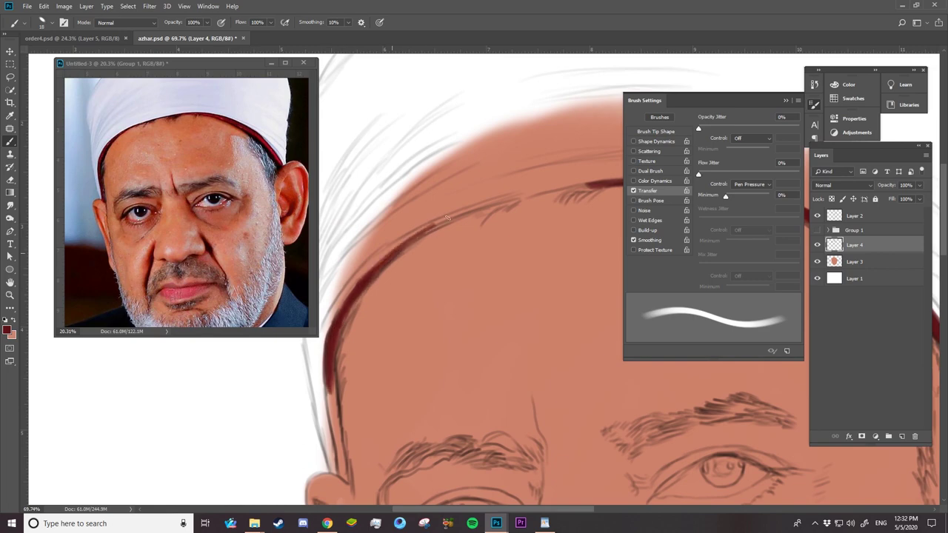
Step: With a tilted brush tip, thicken the dark red hairline and left face outline, then add Layer 5
right_click(503, 200)
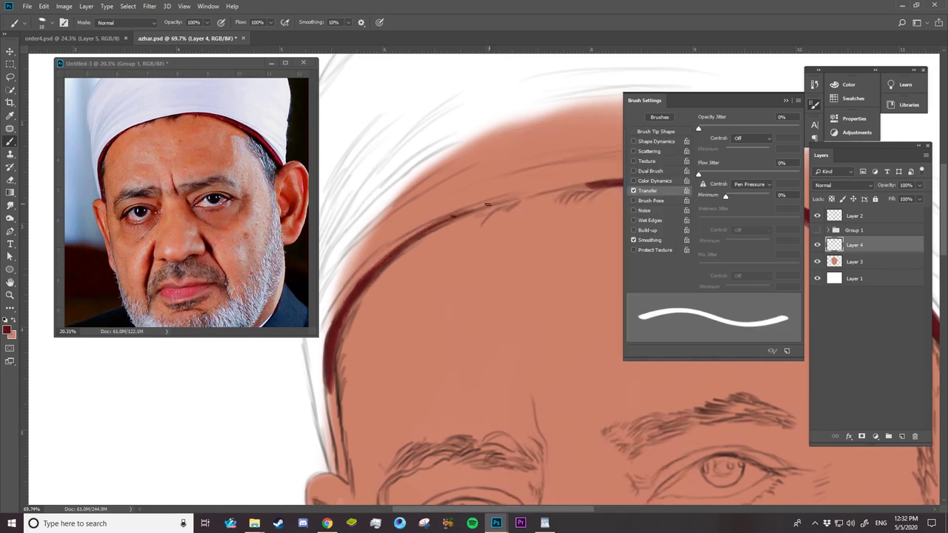
right_click(488, 206)
left_click_drag(527, 153, 529, 157)
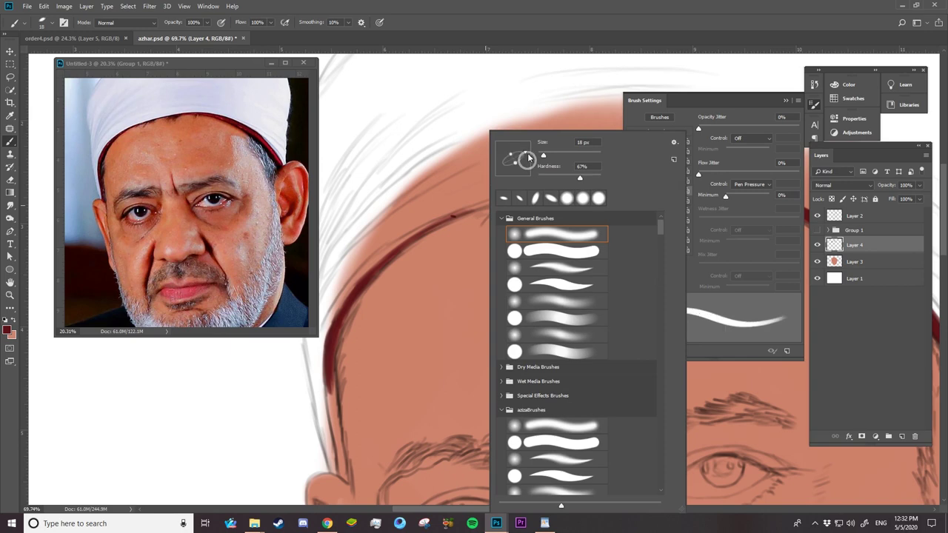
left_click(457, 215)
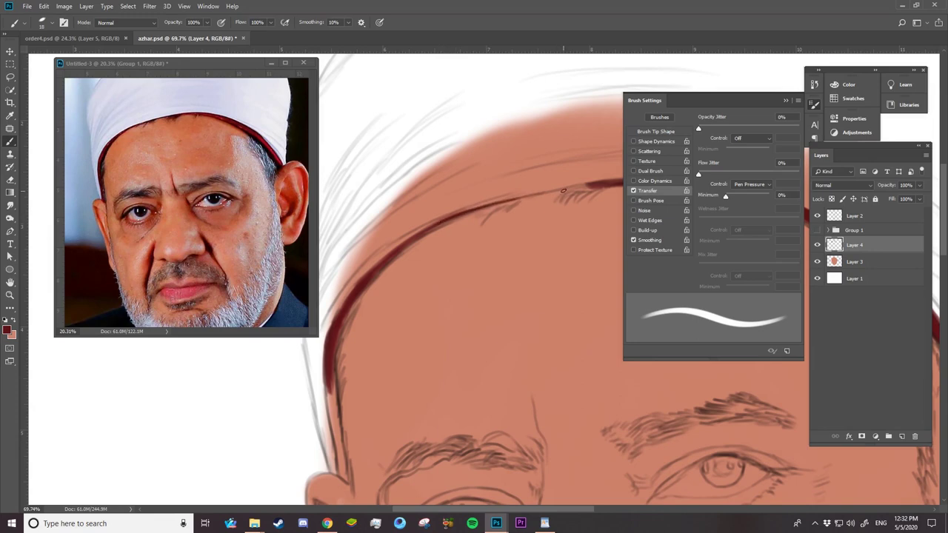
mouse_move(564, 190)
left_mouse_down()
mouse_move(467, 210)
mouse_move(490, 202)
left_mouse_up()
left_click_drag(590, 182, 485, 206)
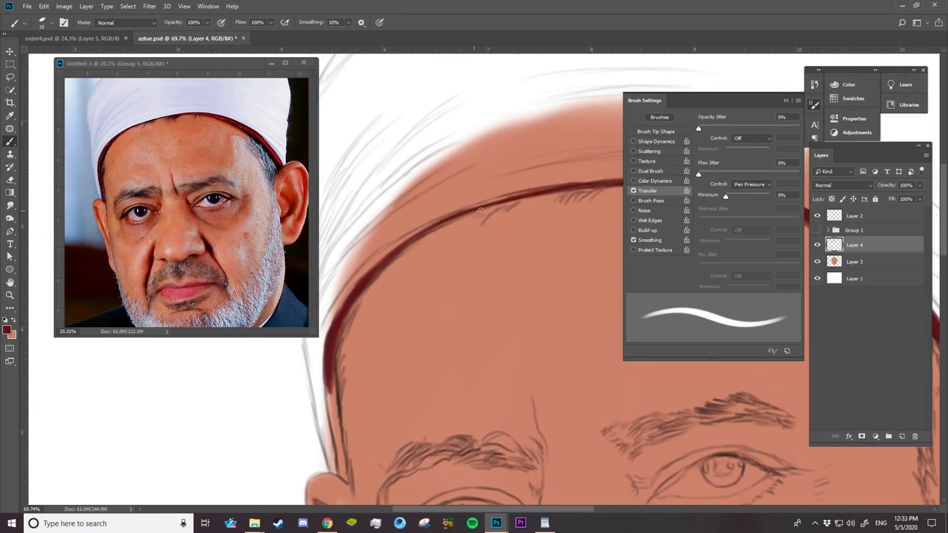
left_click_drag(332, 404, 344, 478)
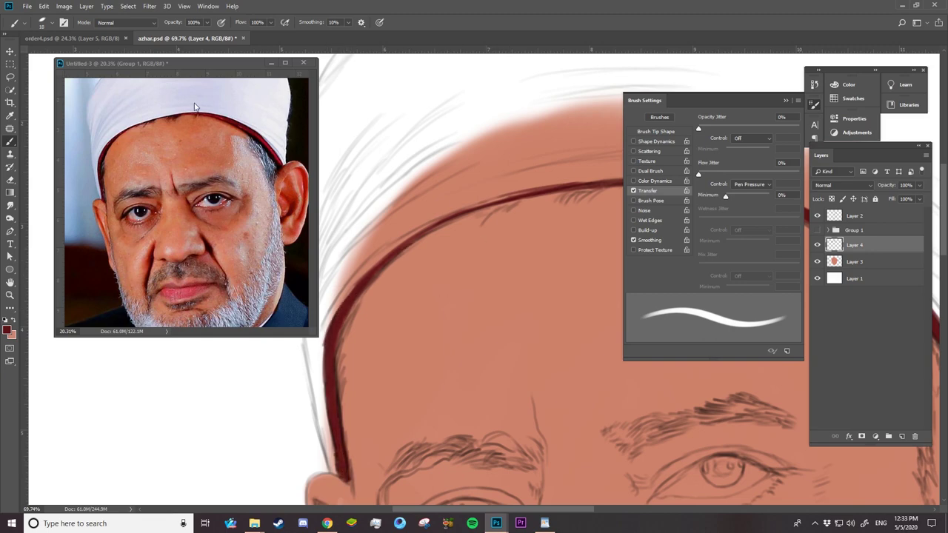
left_click(903, 438)
Step: With a rotated soft brush tip, paint light lavender across the top of the cap
right_click(472, 150)
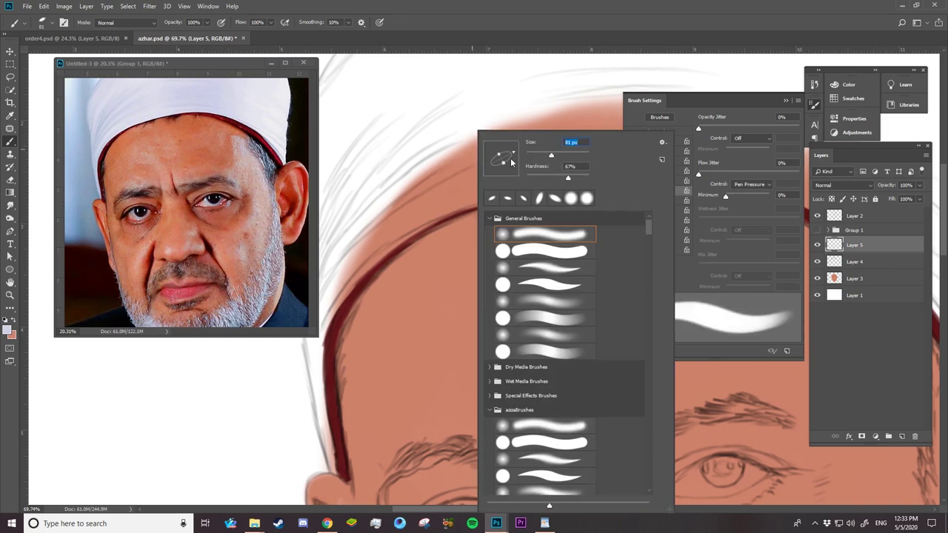
left_click_drag(515, 176, 508, 160)
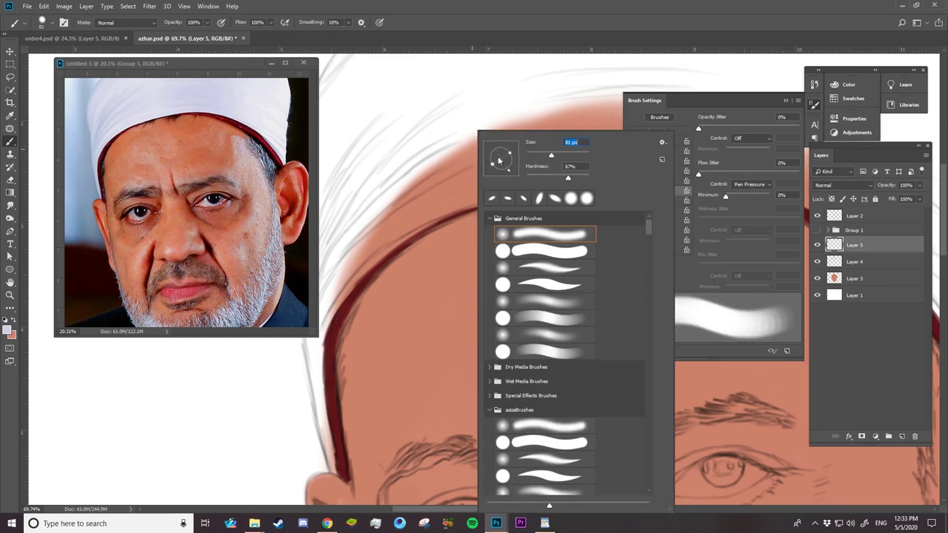
mouse_move(452, 148)
left_mouse_down()
mouse_move(364, 212)
mouse_move(354, 197)
mouse_move(501, 173)
left_mouse_up()
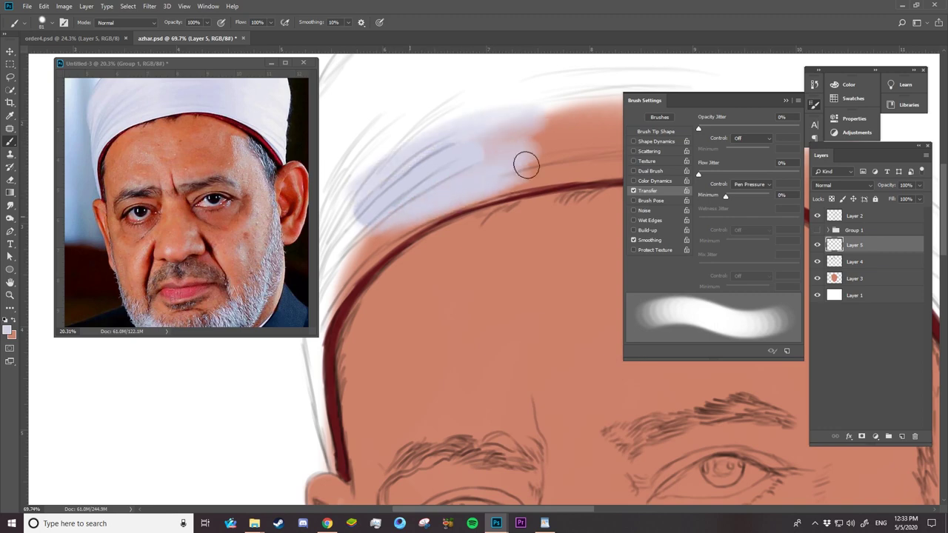
right_click(492, 132)
mouse_move(457, 136)
left_mouse_down()
mouse_move(559, 68)
mouse_move(497, 142)
left_mouse_up()
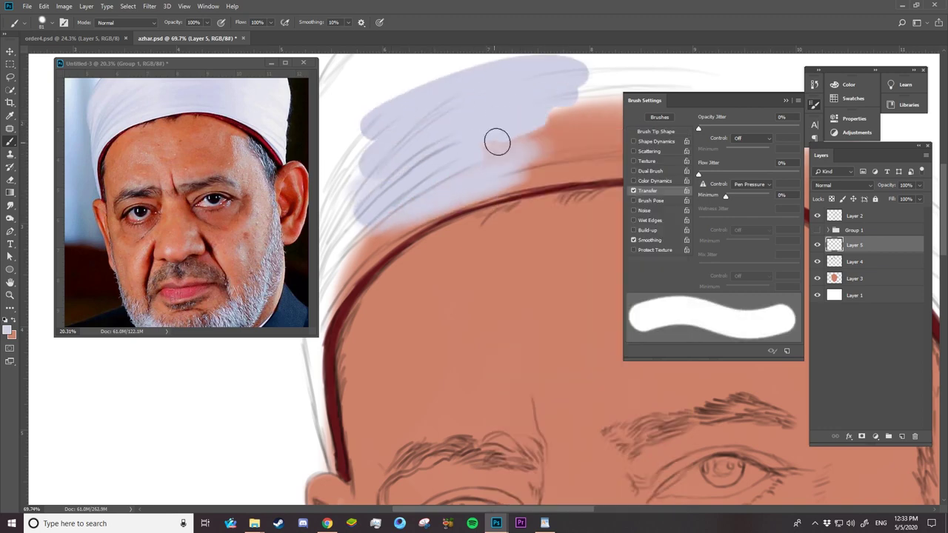
key("shift+bracketright")
key("shift+bracketright")
key("shift+bracketright")
key("shift+bracketleft")
key("shift+bracketleft")
key("shift+bracketleft")
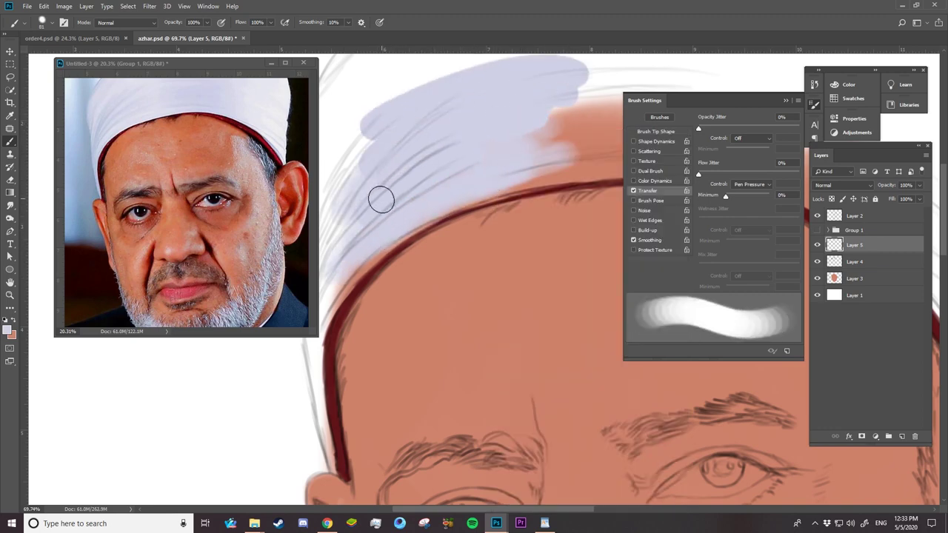
Step: Add light fold strokes on the cap's left side and narrow the brush to a 21 px ellipse
left_click_drag(381, 197, 470, 191)
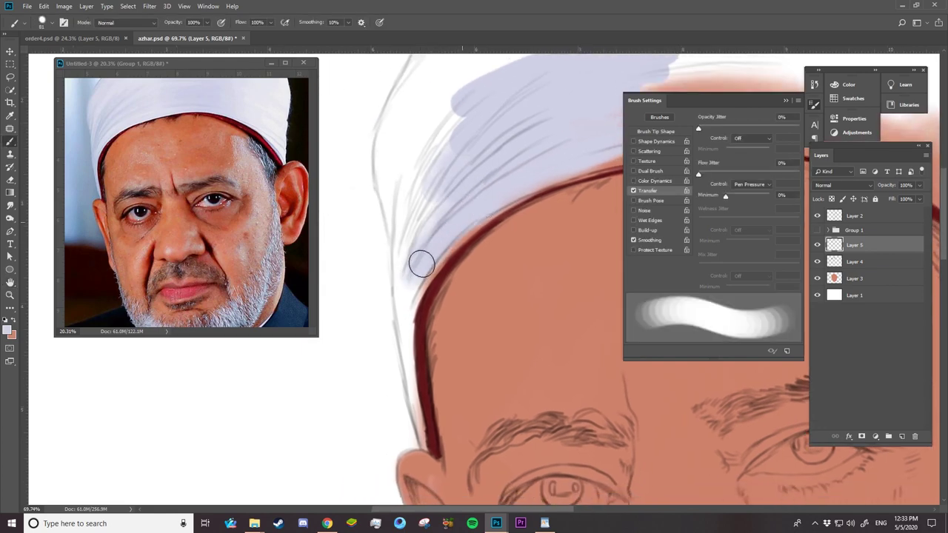
mouse_move(419, 260)
left_mouse_down()
mouse_move(445, 158)
mouse_move(400, 227)
mouse_move(388, 152)
mouse_move(449, 93)
mouse_move(402, 173)
left_mouse_up()
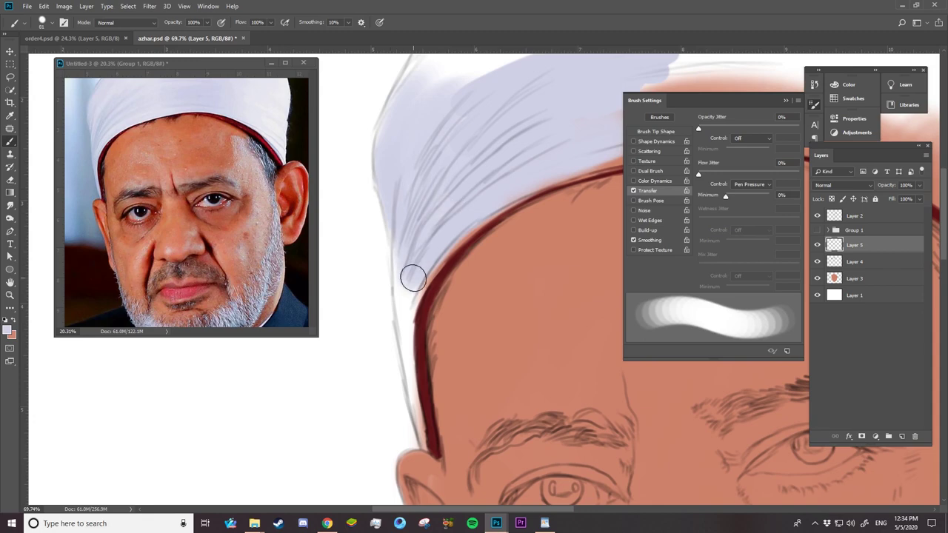
left_click_drag(477, 214, 407, 245)
right_click(434, 210)
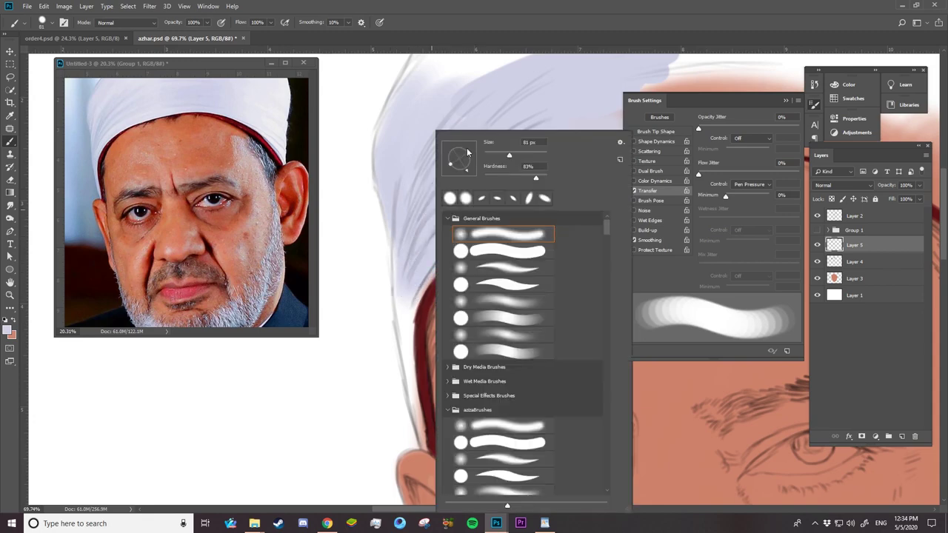
left_click(431, 234)
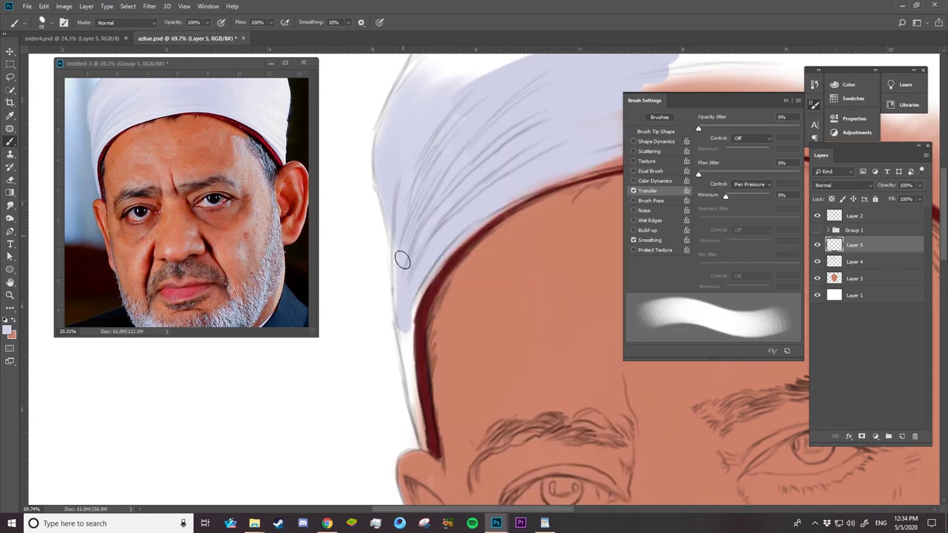
right_click(424, 226)
left_click_drag(460, 177, 463, 172)
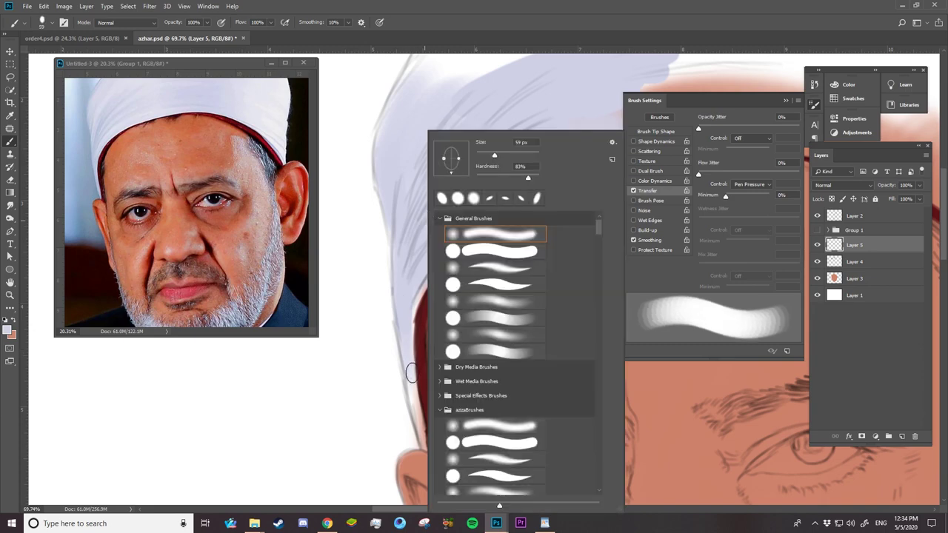
right_click(435, 222)
left_click(421, 441)
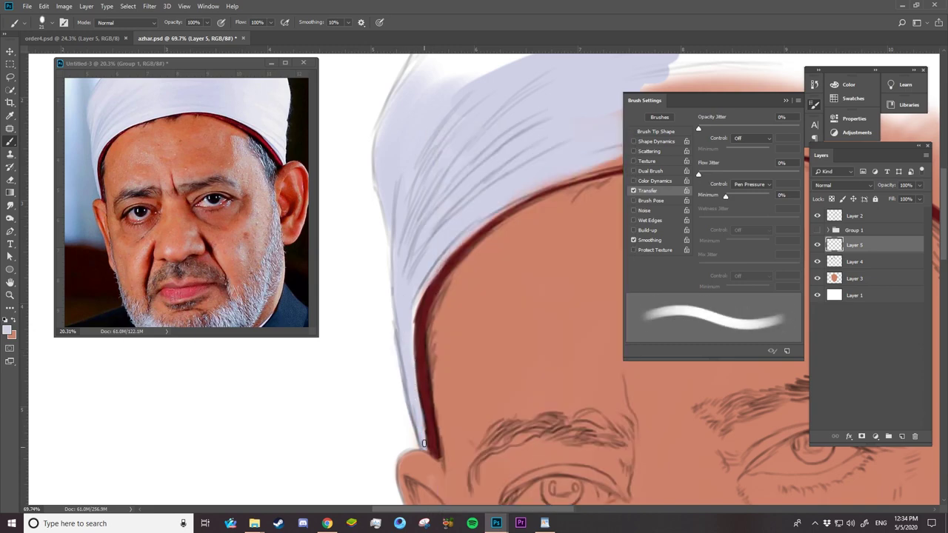
Step: Zoom out and paint more lavender over the cap, covering the peach patch
key("z")
mouse_move(518, 194)
left_mouse_down()
mouse_move(480, 193)
mouse_move(491, 215)
left_mouse_up()
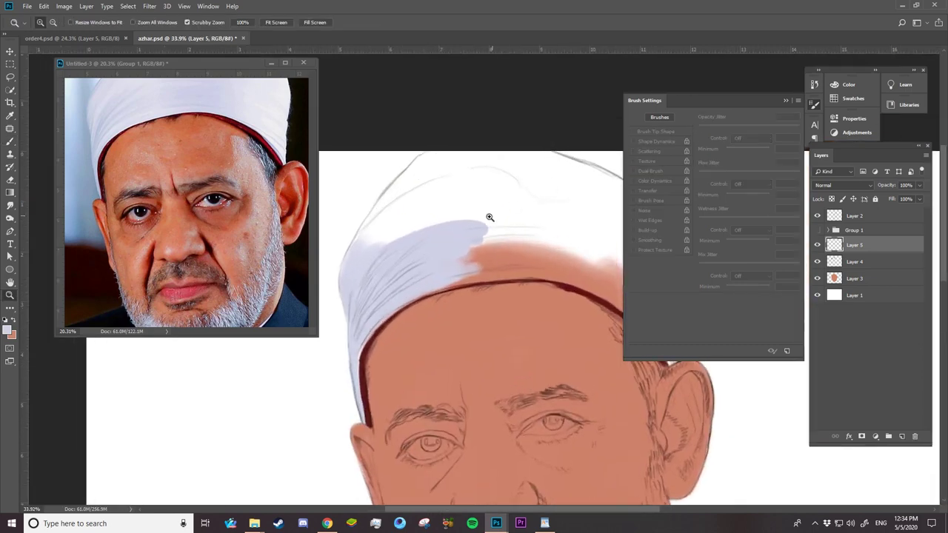
key("b")
right_click(437, 215)
key("Escape")
mouse_move(387, 233)
left_mouse_down()
mouse_move(551, 246)
mouse_move(408, 186)
mouse_move(358, 248)
mouse_move(437, 162)
mouse_move(440, 233)
mouse_move(466, 267)
mouse_move(501, 205)
mouse_move(593, 192)
left_mouse_up()
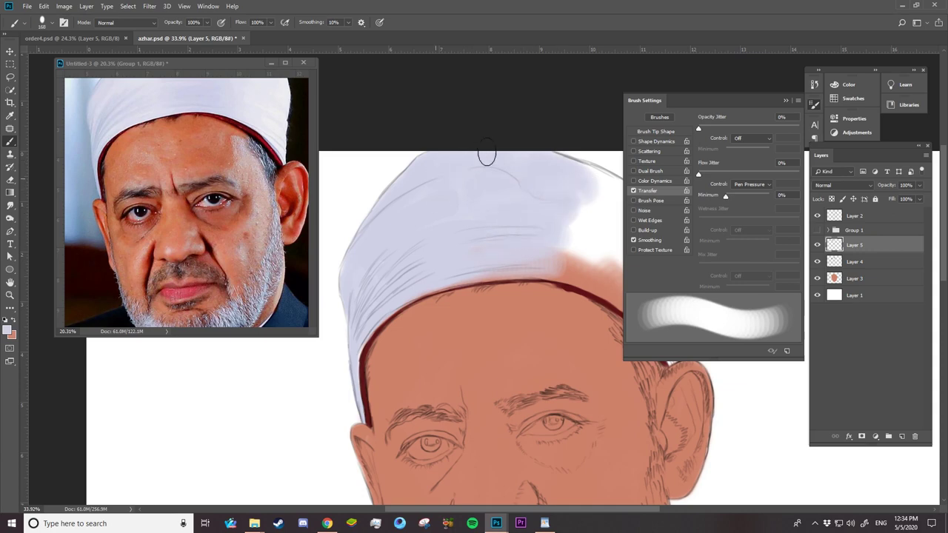
mouse_move(487, 152)
left_mouse_down()
mouse_move(413, 240)
mouse_move(404, 225)
left_mouse_up()
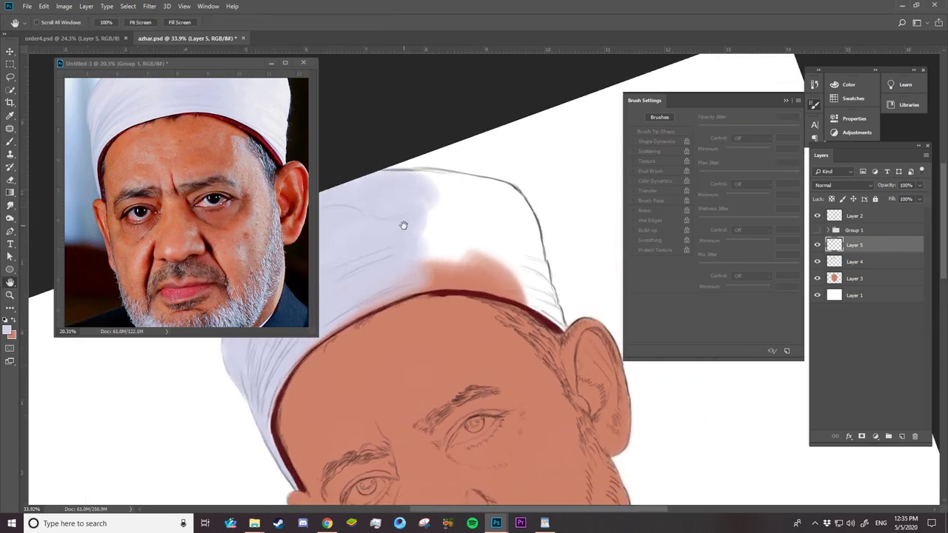
key("b")
mouse_move(470, 239)
left_mouse_down()
mouse_move(523, 275)
mouse_move(380, 239)
mouse_move(489, 195)
mouse_move(514, 206)
mouse_move(502, 195)
mouse_move(499, 234)
mouse_move(552, 303)
left_mouse_up()
scroll(552, 304, "up", 3)
Step: Smooth the cap's right edge and lighten the lavender along the red band
right_click(465, 127)
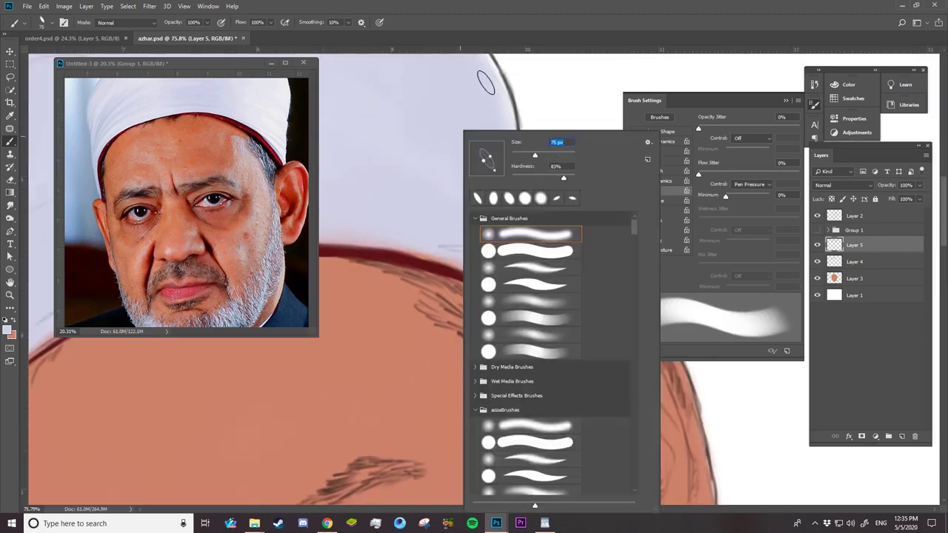
key("Return")
mouse_move(505, 138)
left_mouse_down()
mouse_move(557, 315)
mouse_move(526, 271)
left_mouse_up()
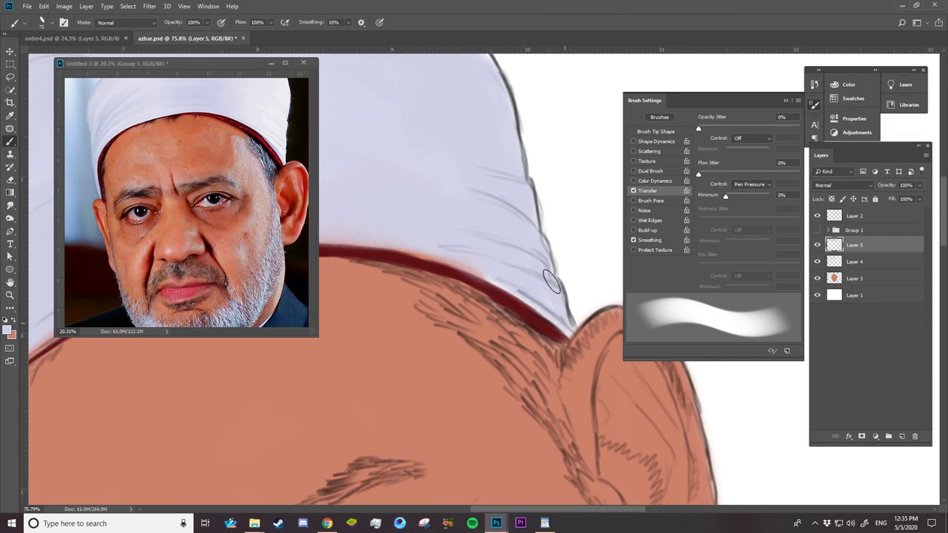
left_click_drag(470, 256, 489, 268)
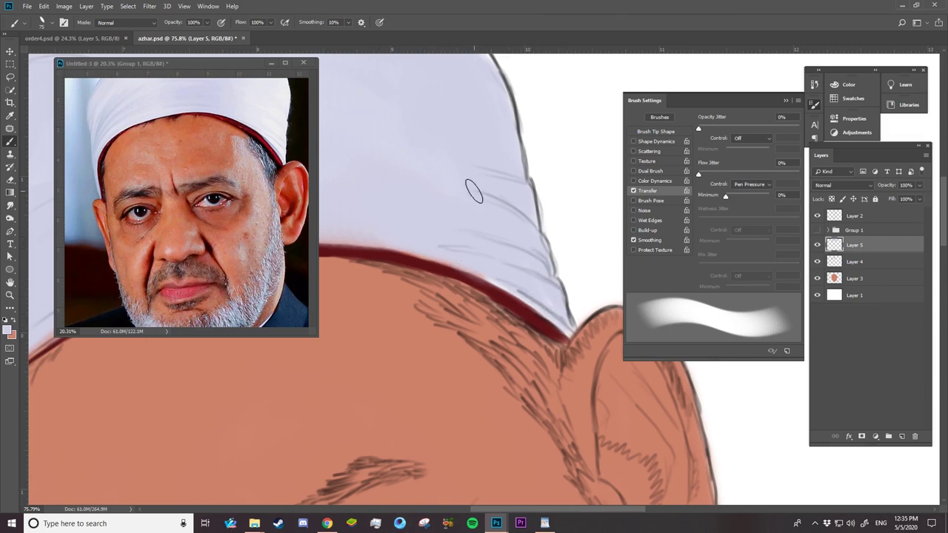
mouse_move(474, 191)
left_mouse_down()
mouse_move(461, 200)
mouse_move(474, 192)
left_mouse_up()
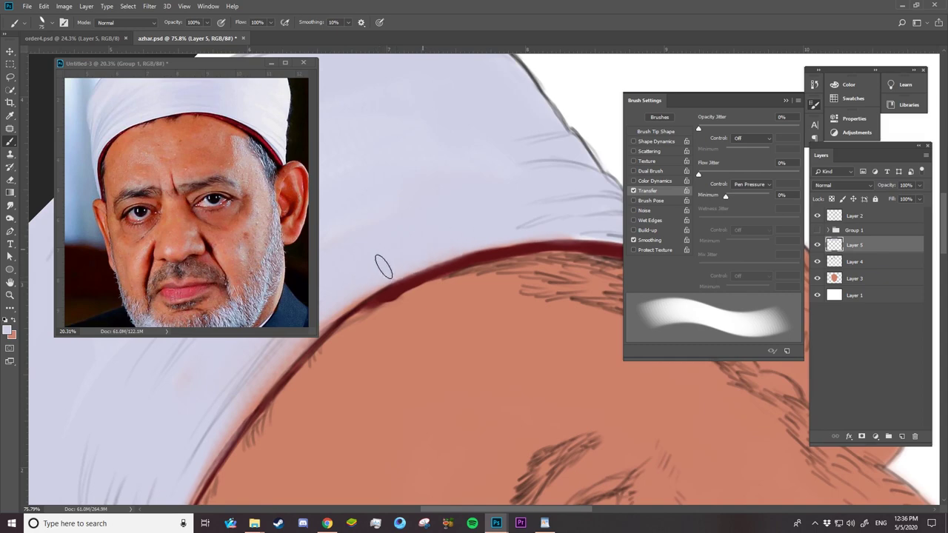
left_click_drag(489, 260, 426, 248)
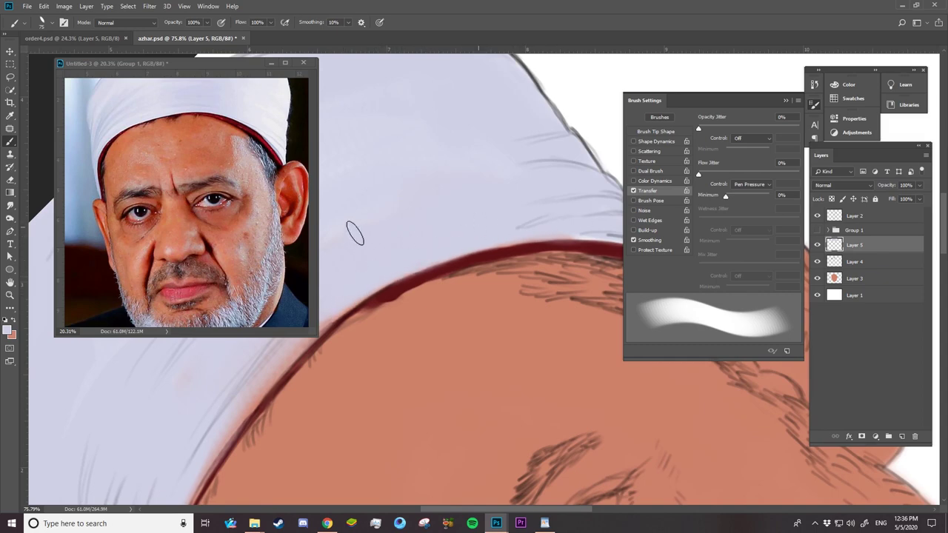
Step: Hide the reference photo and clean up the pinkish blur beside the red outline
left_click(285, 63)
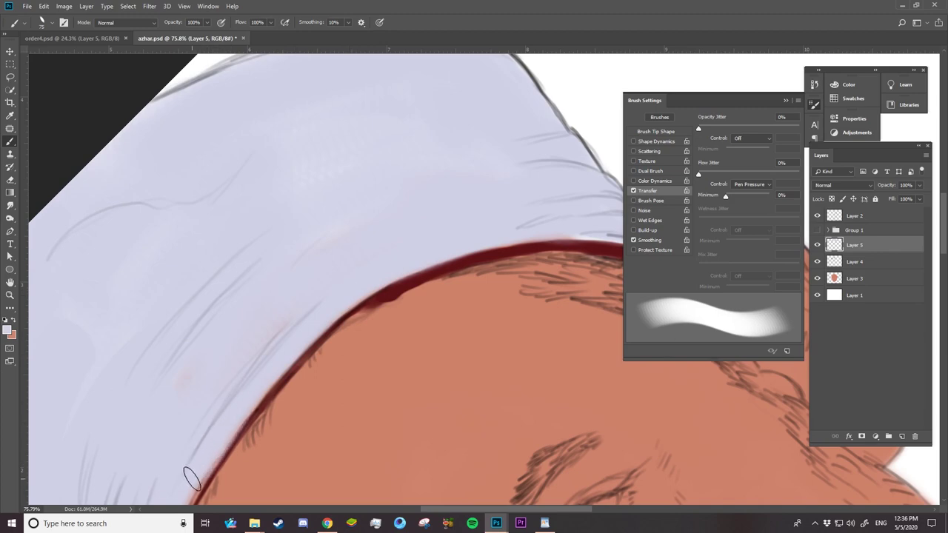
key("z")
left_click_drag(388, 267, 399, 340)
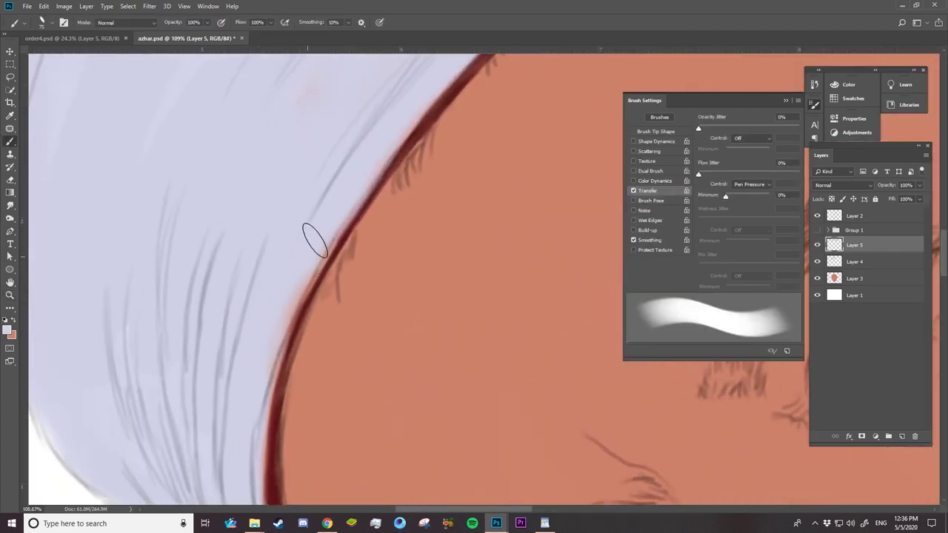
left_click_drag(313, 240, 261, 354)
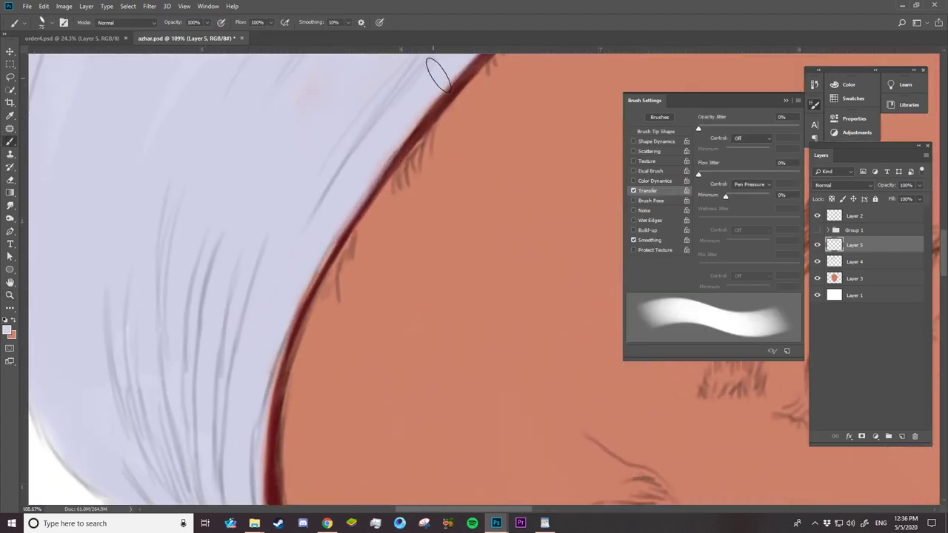
key("z")
scroll(271, 254, "down", 8)
Step: Raise Brightness in Image > Adjustments > Brightness/Contrast to lift the lavender cap toward white
scroll(499, 155, "up", 4)
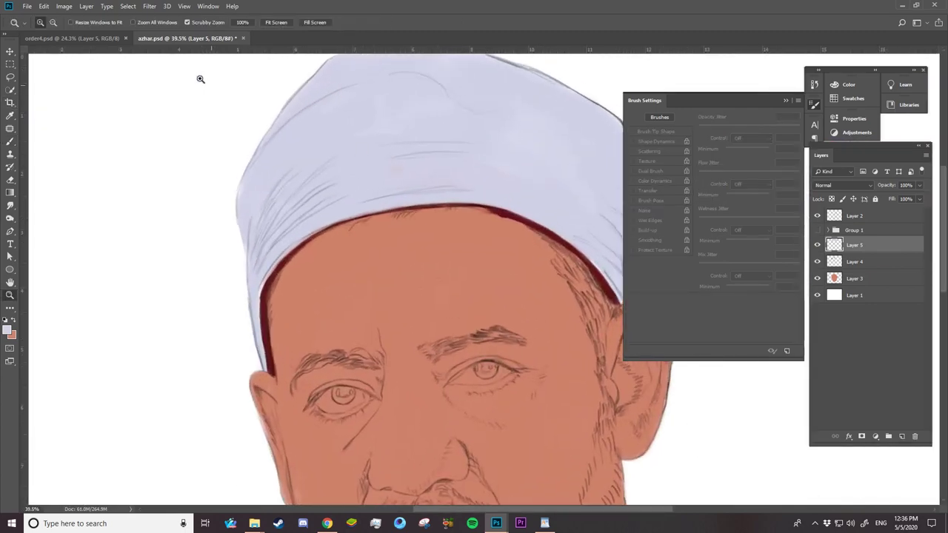
left_click(63, 6)
mouse_move(79, 32)
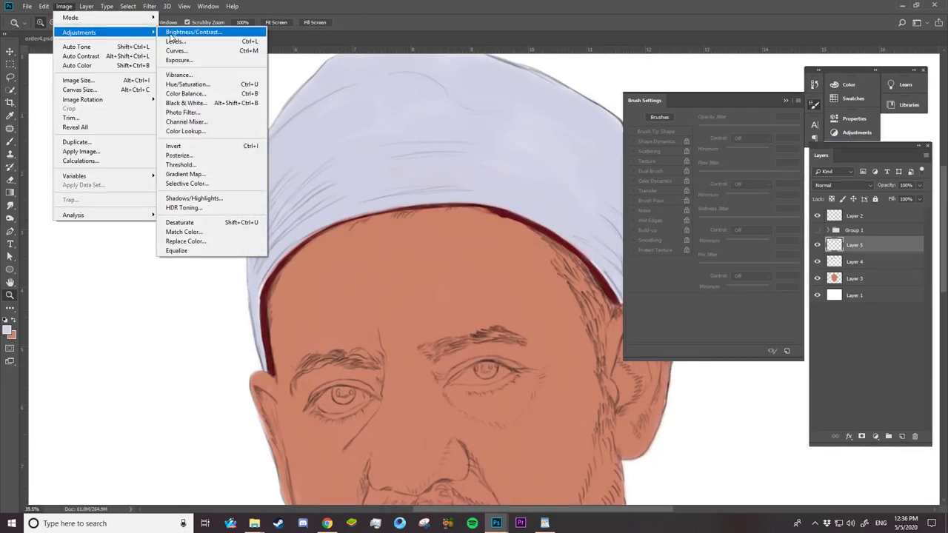
left_click(172, 33)
left_click_drag(691, 196, 703, 199)
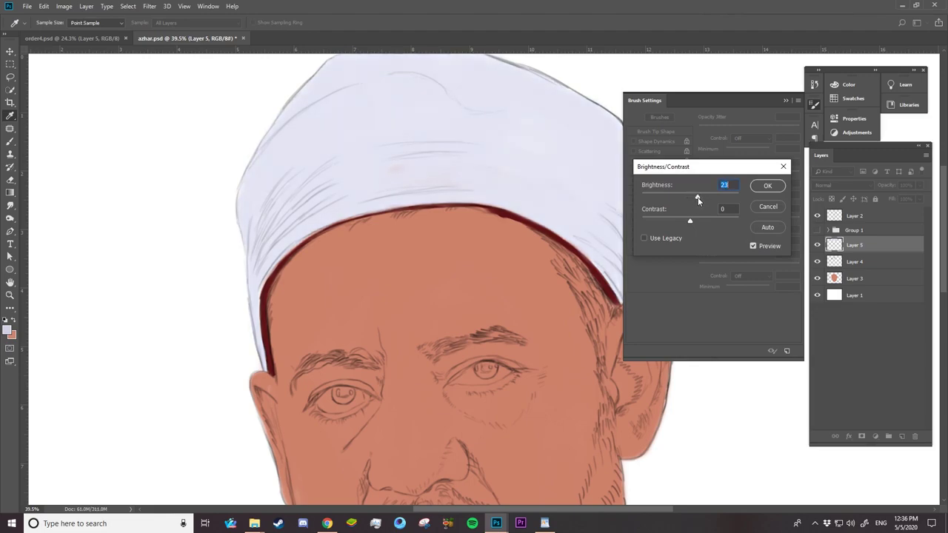
left_click(768, 185)
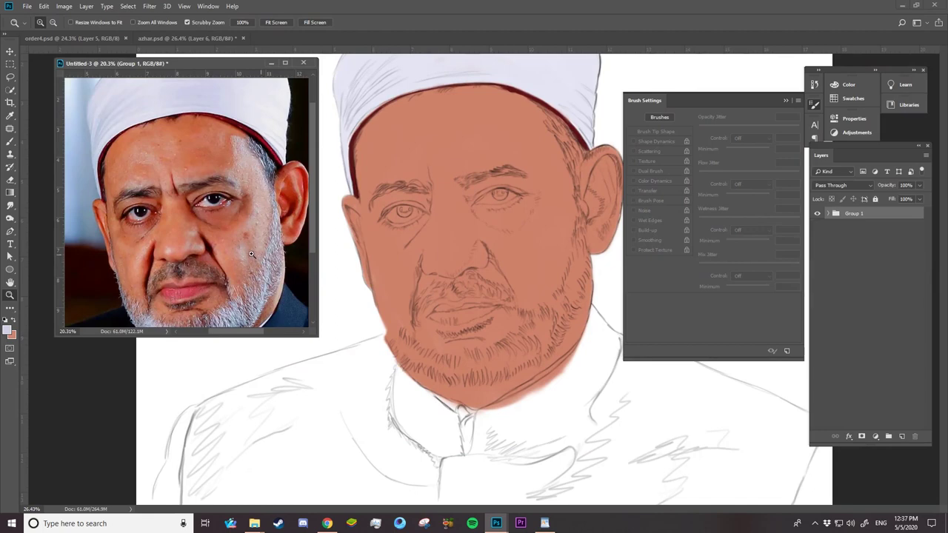
Step: Sample the coat's dark navy from the reference photo and return to the portrait
left_click_drag(251, 254, 91, 205)
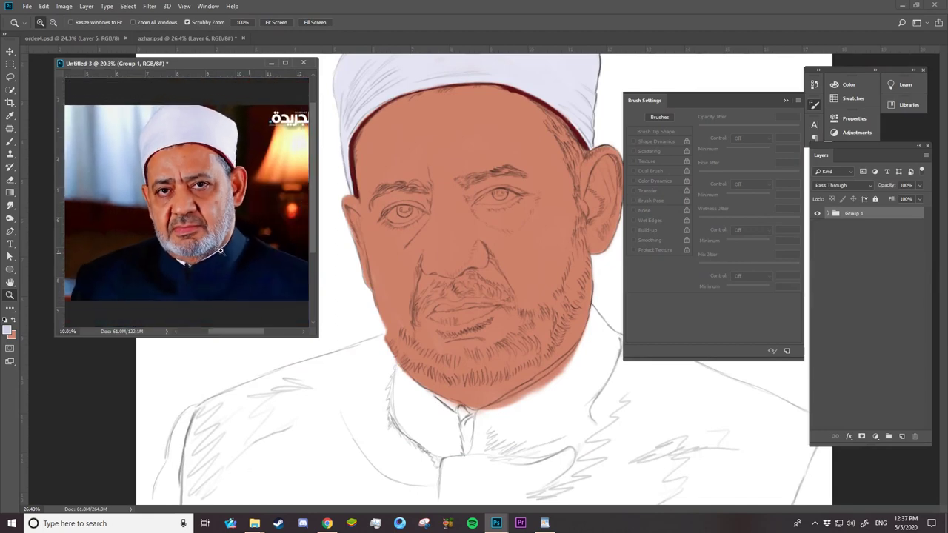
left_click(11, 143)
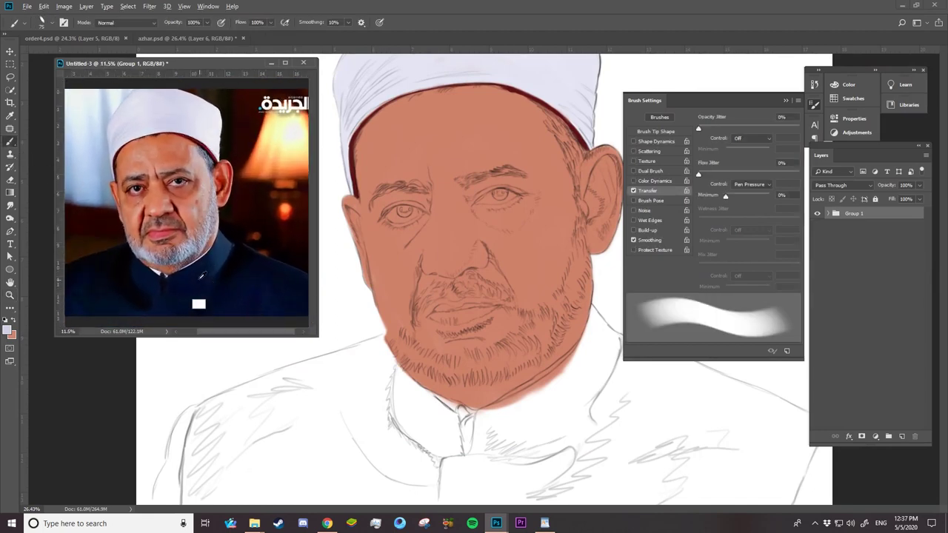
left_click(199, 283, "alt")
left_click(422, 436)
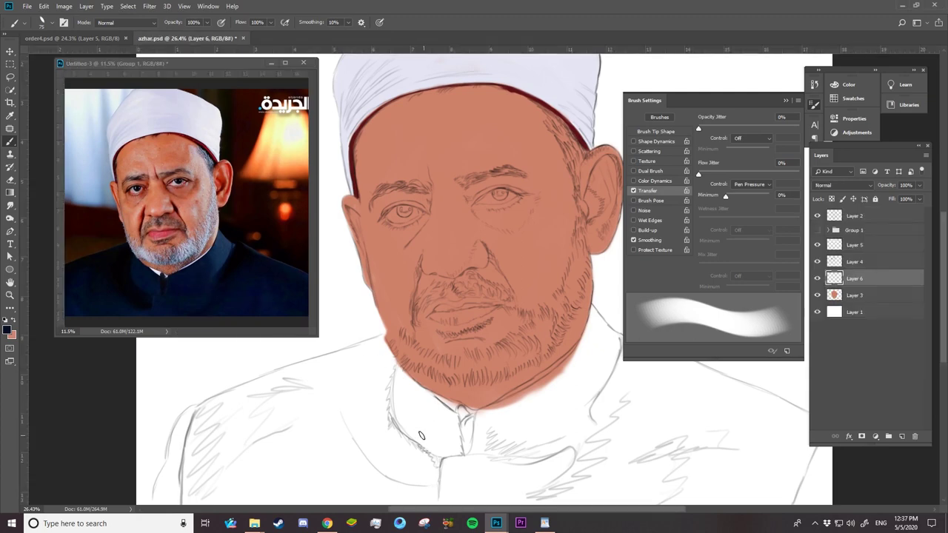
Step: With a round brush at 202 then 401 px, block in the navy jacket across the shoulder
right_click(396, 442)
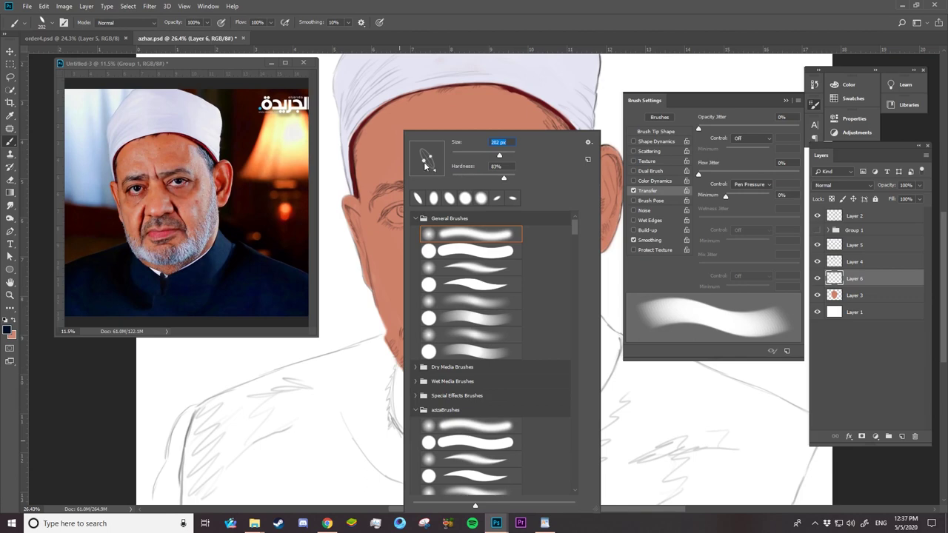
left_click_drag(424, 166, 415, 171)
mouse_move(333, 393)
left_mouse_down()
mouse_move(276, 403)
mouse_move(237, 397)
mouse_move(355, 371)
mouse_move(296, 444)
mouse_move(332, 428)
left_mouse_up()
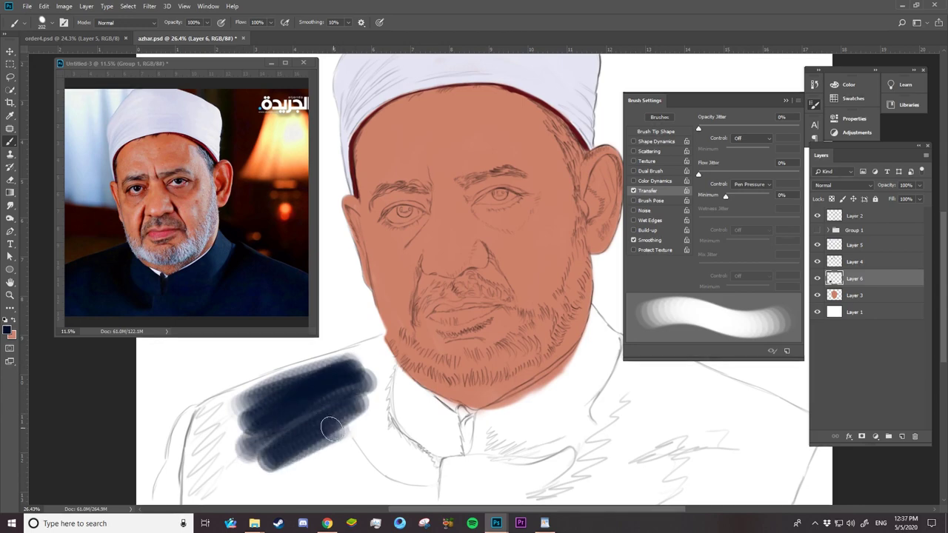
right_click(331, 428)
left_click_drag(435, 158, 445, 156)
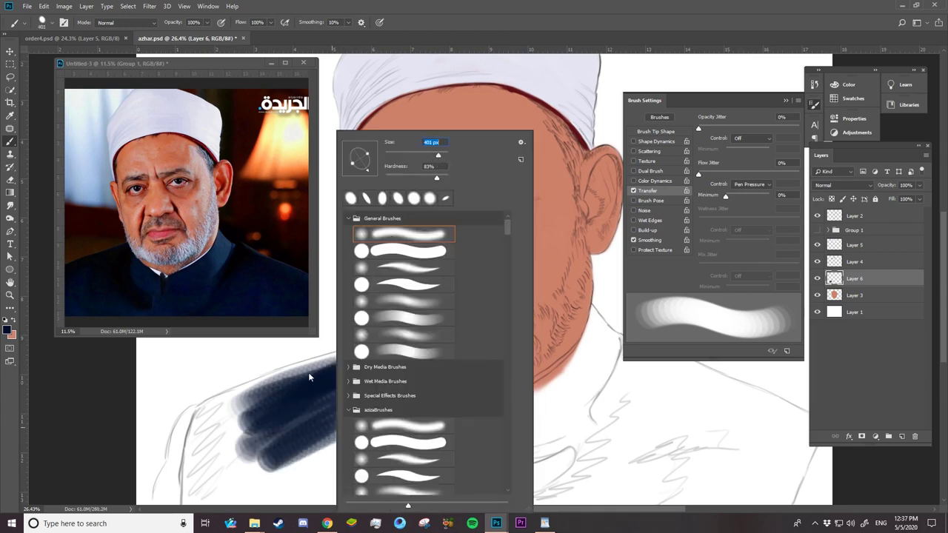
mouse_move(304, 459)
left_mouse_down()
mouse_move(237, 475)
mouse_move(211, 406)
mouse_move(176, 485)
mouse_move(180, 415)
mouse_move(252, 396)
mouse_move(392, 446)
mouse_move(223, 463)
mouse_move(323, 431)
mouse_move(370, 437)
mouse_move(318, 382)
mouse_move(367, 393)
mouse_move(350, 363)
mouse_move(287, 378)
mouse_move(310, 374)
mouse_move(504, 452)
mouse_move(341, 363)
mouse_move(552, 437)
mouse_move(366, 465)
mouse_move(542, 446)
mouse_move(397, 437)
left_mouse_up()
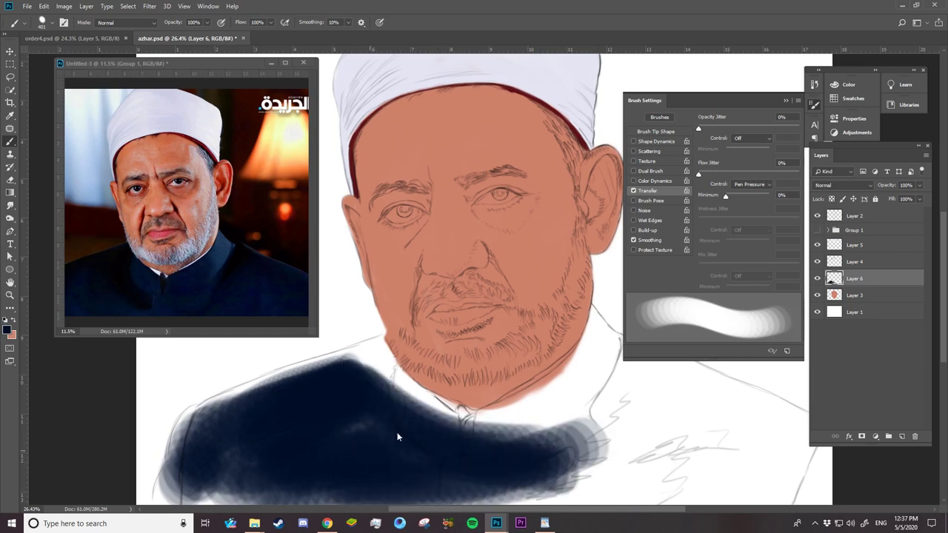
left_click_drag(334, 393, 388, 398)
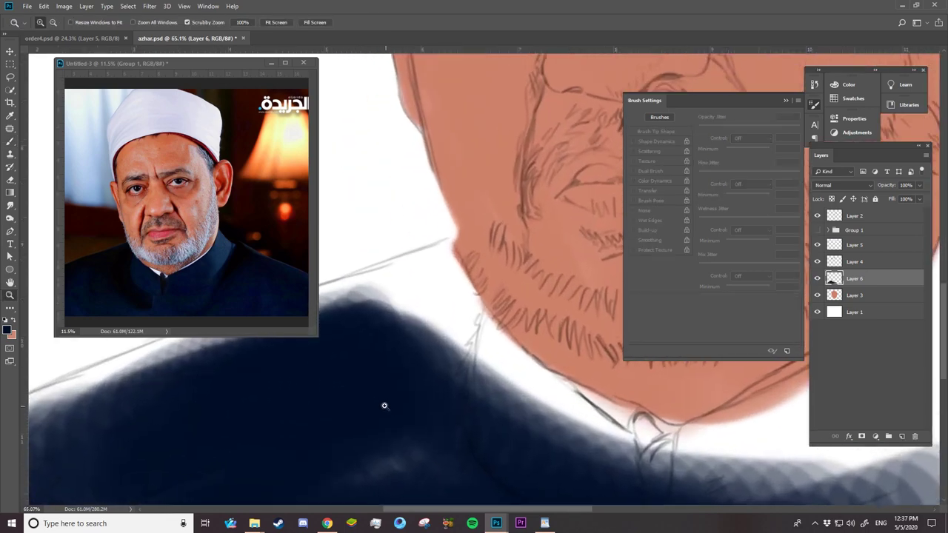
Step: Set the brush to 158 px, angle its tip, and paint navy along the shoulder top near the neck
right_click(466, 220)
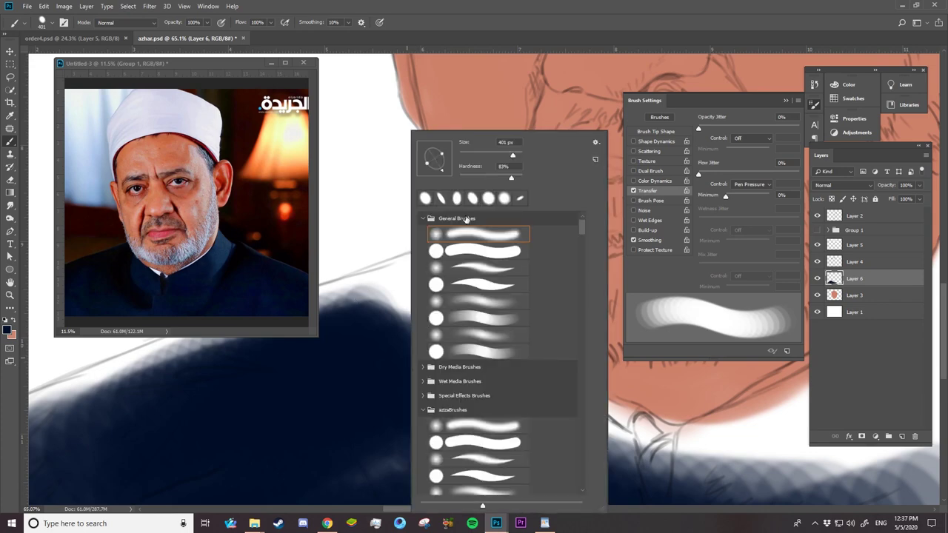
left_click(498, 154)
mouse_move(374, 307)
left_mouse_down()
mouse_move(433, 283)
mouse_move(369, 339)
mouse_move(444, 317)
mouse_move(449, 328)
mouse_move(419, 375)
mouse_move(466, 356)
mouse_move(504, 384)
mouse_move(428, 279)
left_mouse_up()
right_click(412, 132)
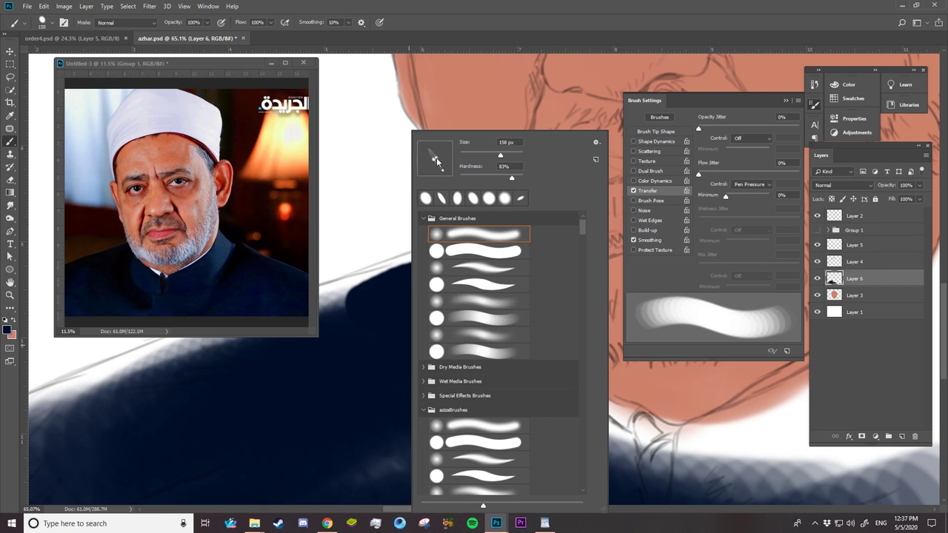
left_click_drag(442, 159, 438, 170)
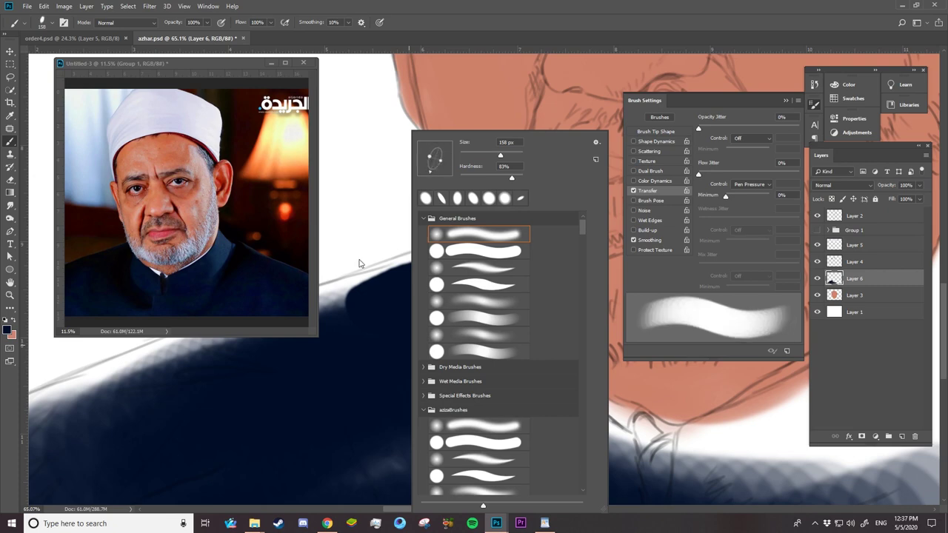
mouse_move(345, 278)
left_mouse_down()
mouse_move(373, 267)
mouse_move(433, 276)
left_mouse_up()
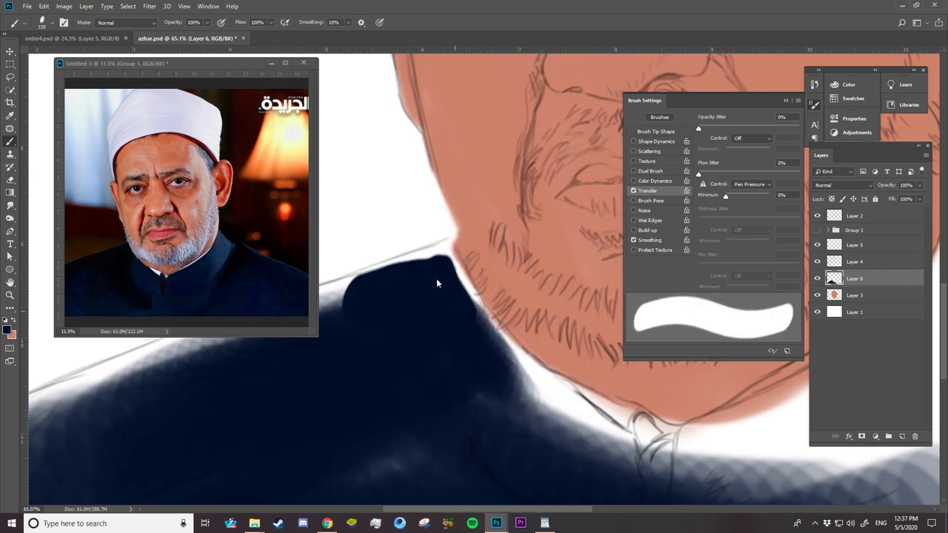
Step: Darken the shoulder edge along the neck with navy, covering the light strip beneath it
mouse_move(466, 323)
left_mouse_down()
mouse_move(440, 271)
mouse_move(385, 257)
mouse_move(417, 249)
left_mouse_up()
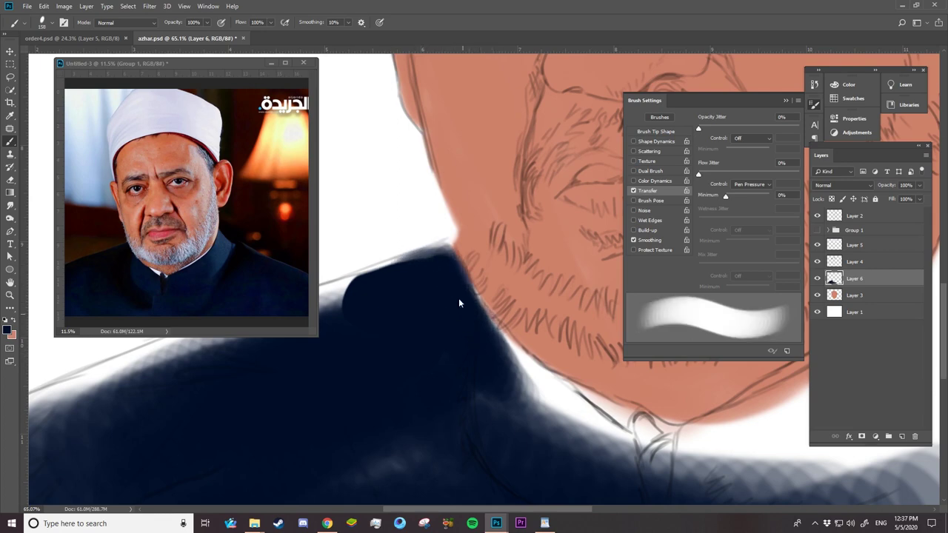
left_click_drag(451, 296, 549, 410)
left_click_drag(527, 376, 586, 431)
left_click_drag(475, 320, 609, 434)
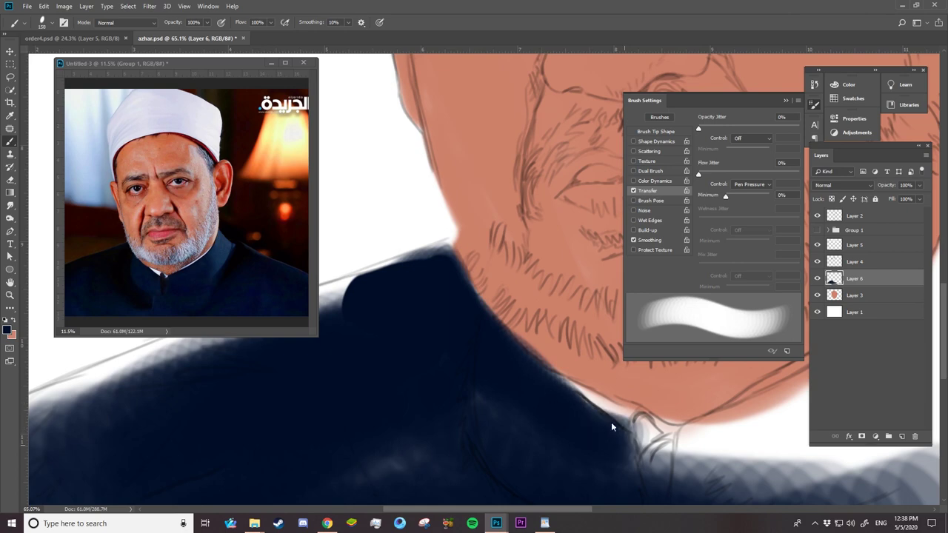
left_click_drag(589, 406, 563, 379)
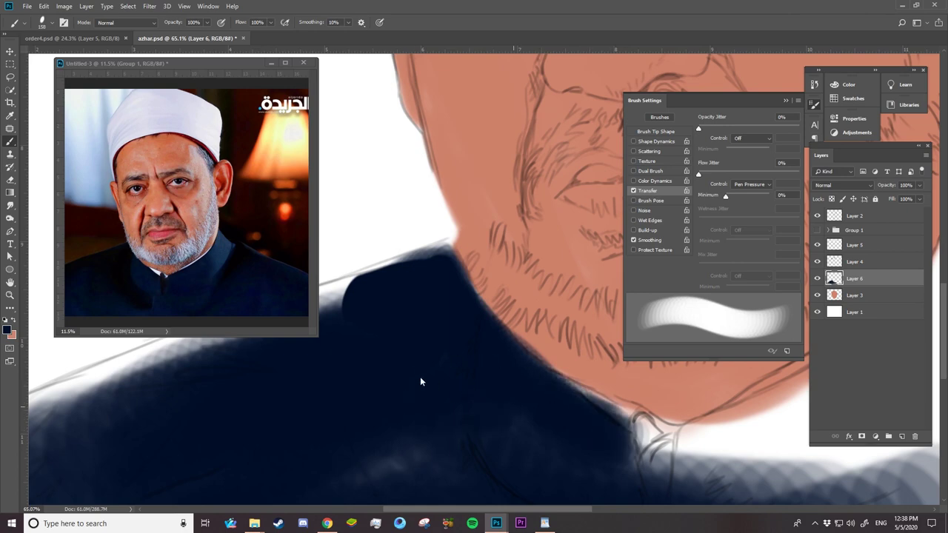
left_click(271, 63)
mouse_move(324, 297)
left_mouse_down()
mouse_move(166, 349)
mouse_move(349, 281)
mouse_move(100, 367)
mouse_move(328, 277)
mouse_move(95, 354)
mouse_move(134, 342)
left_mouse_up()
left_click_drag(349, 272, 400, 253)
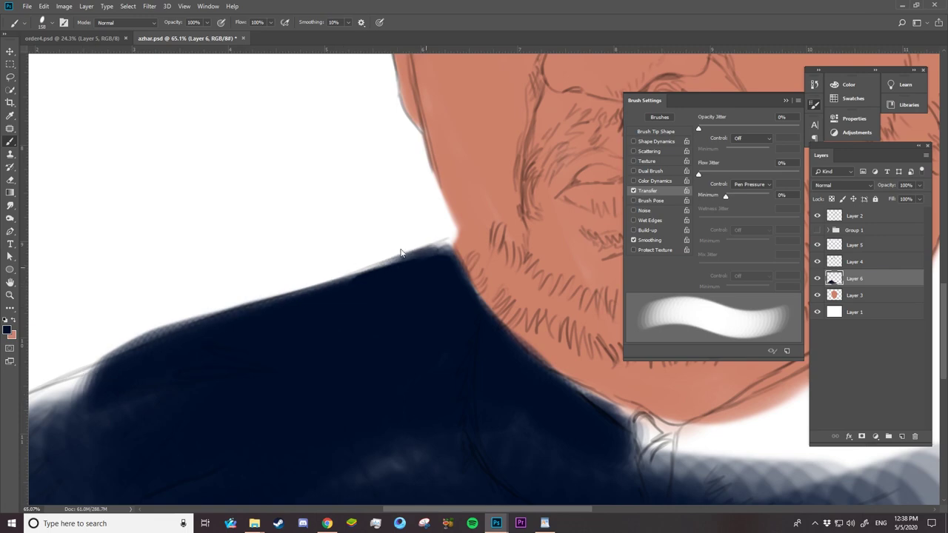
Step: Shrink the brush to 70 px and fill the remaining light strip on the shoulder edge
right_click(428, 286)
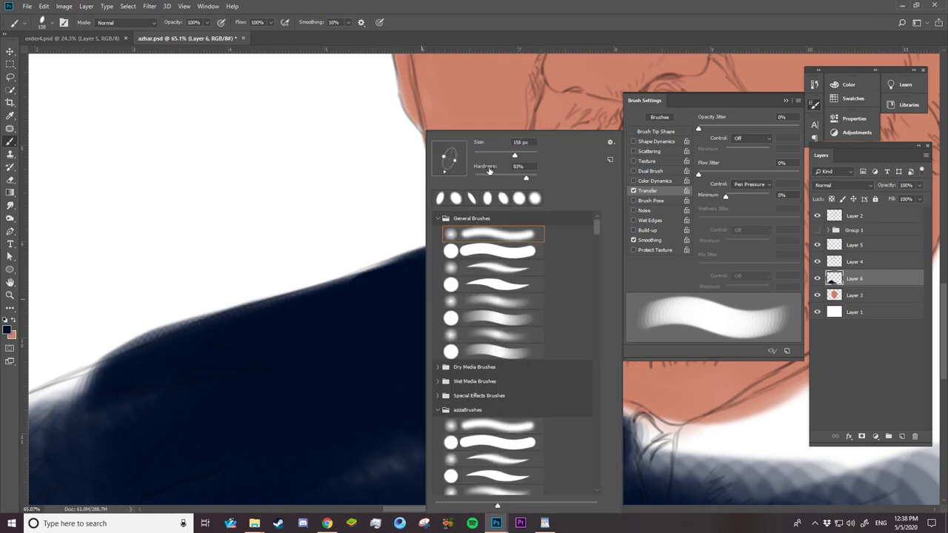
left_click(519, 142)
type("70")
key("Return")
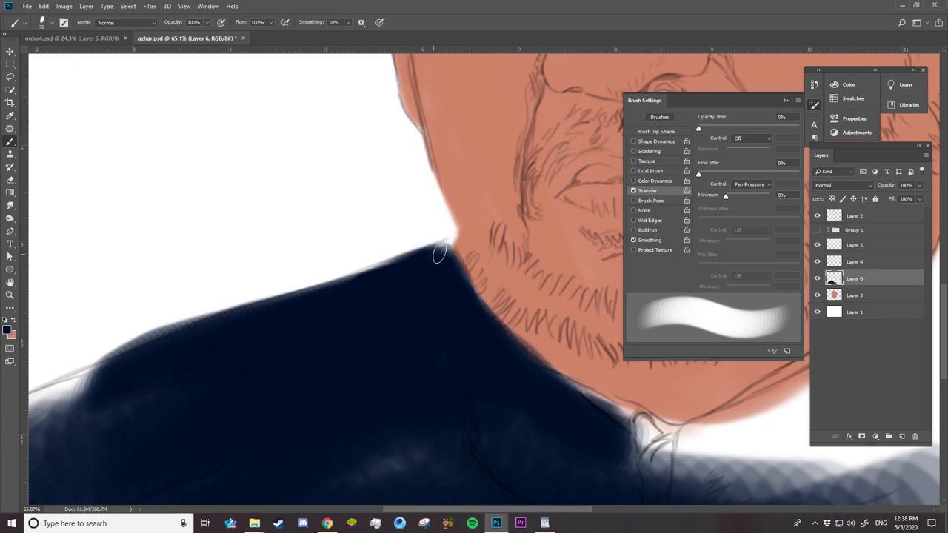
left_click_drag(450, 253, 392, 273)
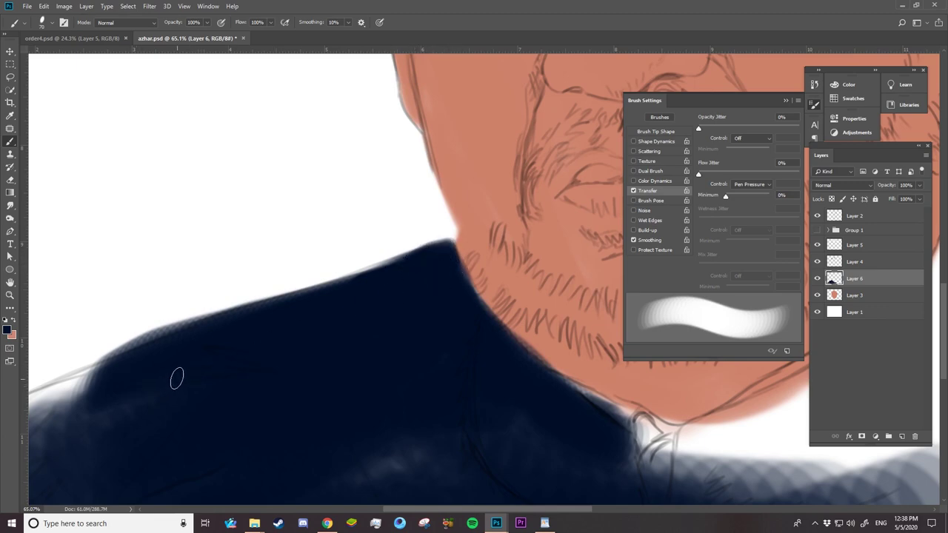
key("space")
Step: Extend navy up the left shoulder curve and cover the collar and sketch lines
scroll(205, 372, "up", 5)
scroll(415, 258, "up", 3)
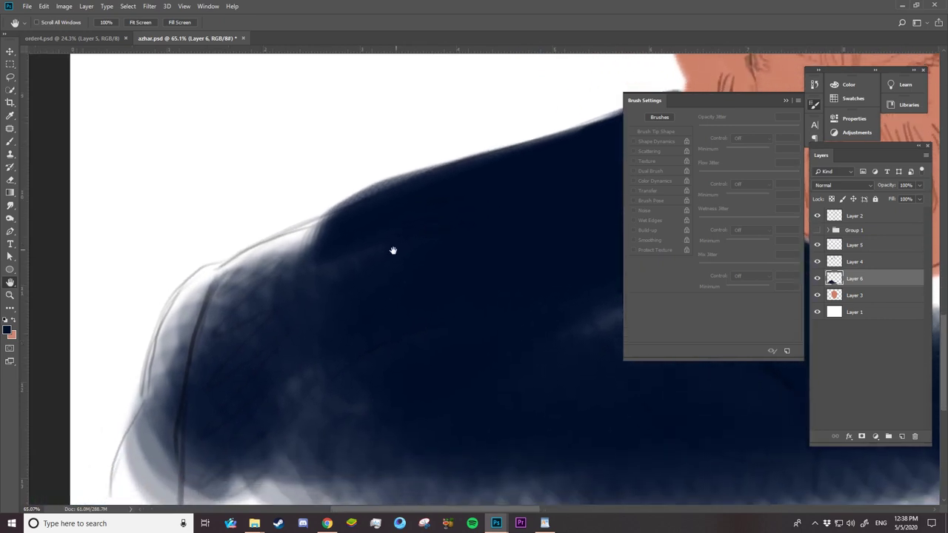
right_click(352, 274)
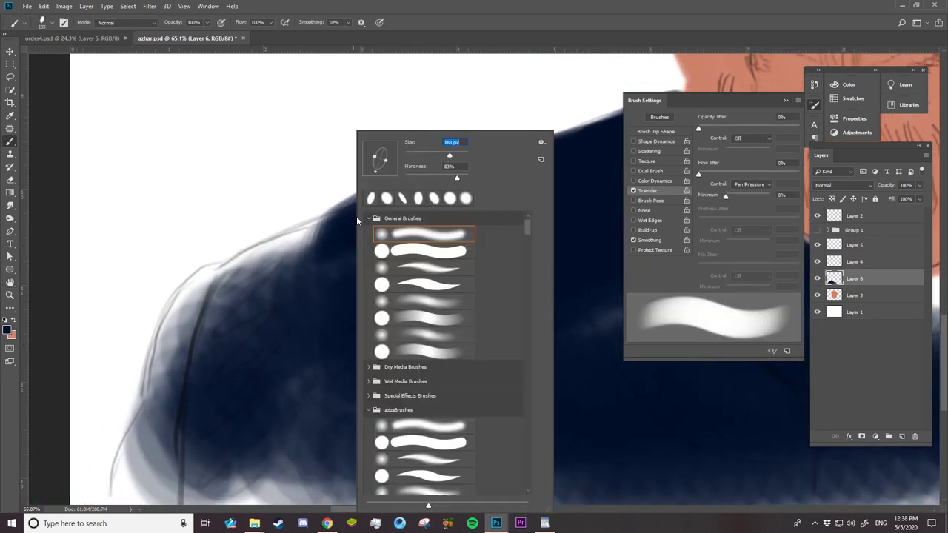
mouse_move(208, 278)
left_mouse_down()
mouse_move(319, 214)
mouse_move(227, 254)
mouse_move(271, 225)
mouse_move(343, 205)
left_mouse_up()
mouse_move(228, 259)
left_mouse_down()
mouse_move(195, 271)
mouse_move(155, 314)
mouse_move(189, 272)
mouse_move(215, 274)
mouse_move(163, 292)
mouse_move(187, 272)
mouse_move(173, 269)
mouse_move(212, 161)
left_mouse_up()
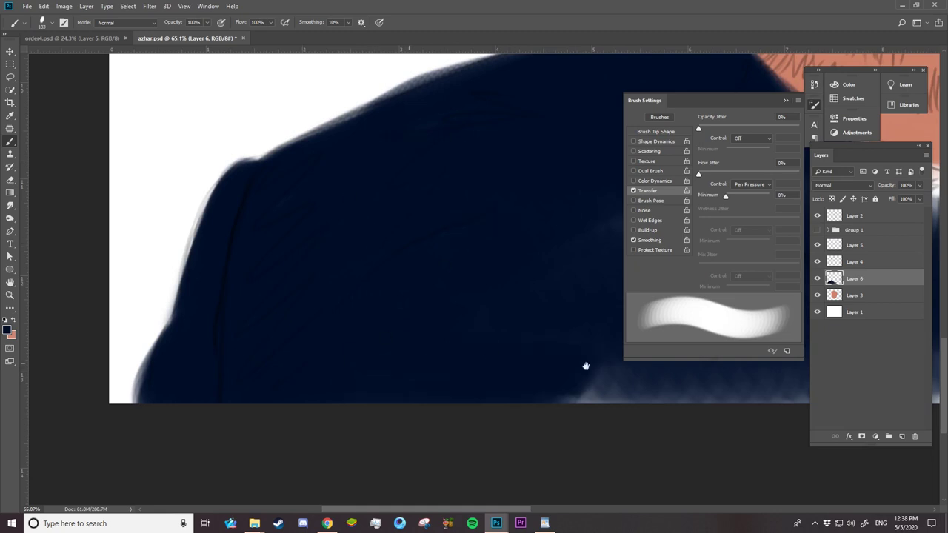
left_click_drag(448, 345, 333, 354)
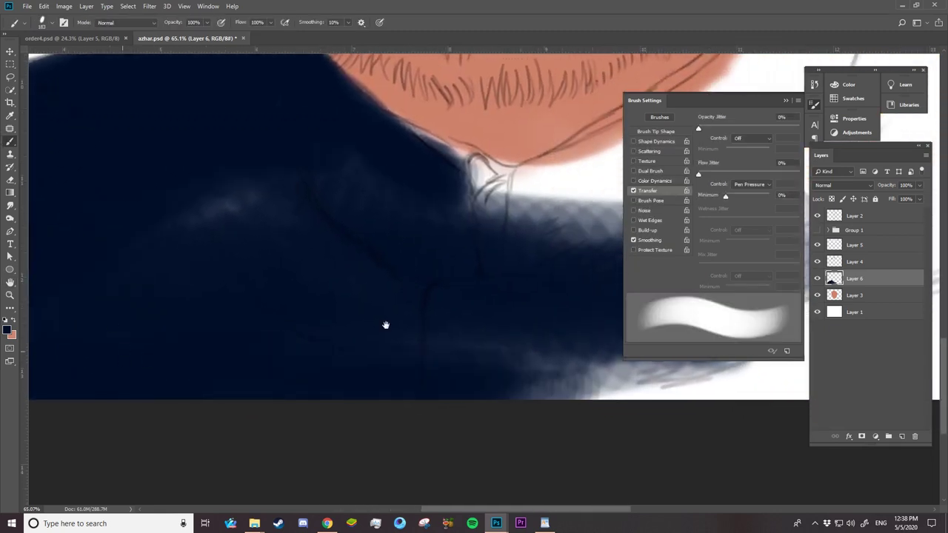
mouse_move(476, 201)
left_mouse_down()
mouse_move(457, 158)
mouse_move(366, 120)
mouse_move(412, 140)
mouse_move(534, 317)
mouse_move(487, 341)
mouse_move(274, 315)
mouse_move(220, 401)
mouse_move(260, 392)
mouse_move(377, 173)
mouse_move(123, 229)
mouse_move(307, 152)
mouse_move(180, 201)
mouse_move(440, 161)
mouse_move(214, 342)
mouse_move(451, 229)
mouse_move(310, 188)
mouse_move(368, 106)
mouse_move(379, 190)
mouse_move(158, 220)
left_mouse_up()
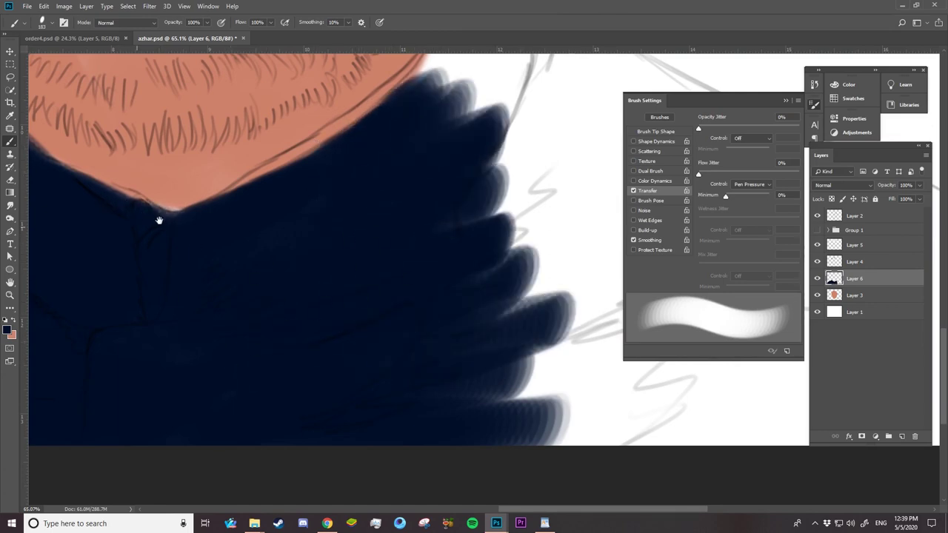
Step: With a 401 px brush, fill the collar to the canvas's right edge and darken the lower jacket
scroll(326, 401, "down", 5)
scroll(364, 434, "up", 4)
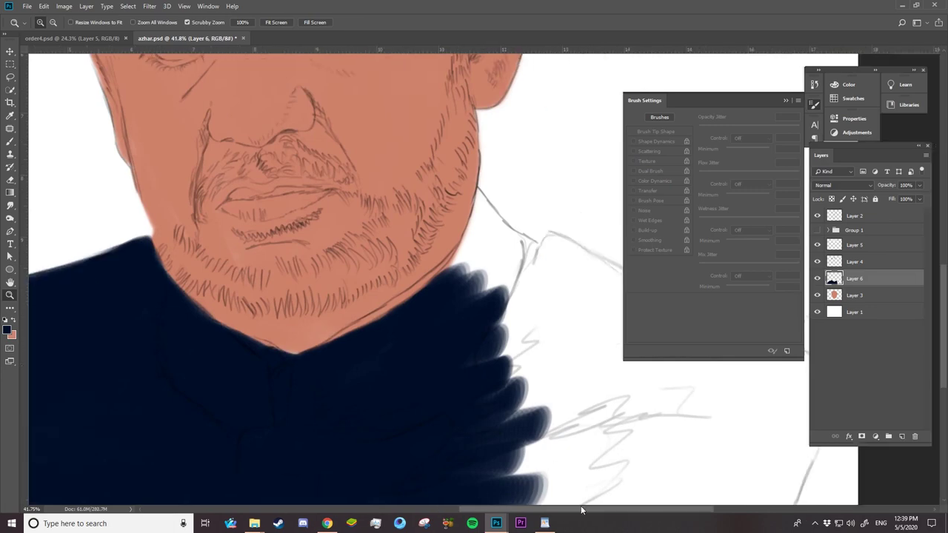
left_click_drag(724, 447, 427, 407)
mouse_move(222, 326)
left_mouse_down()
mouse_move(193, 245)
mouse_move(223, 311)
left_mouse_up()
right_click(208, 237)
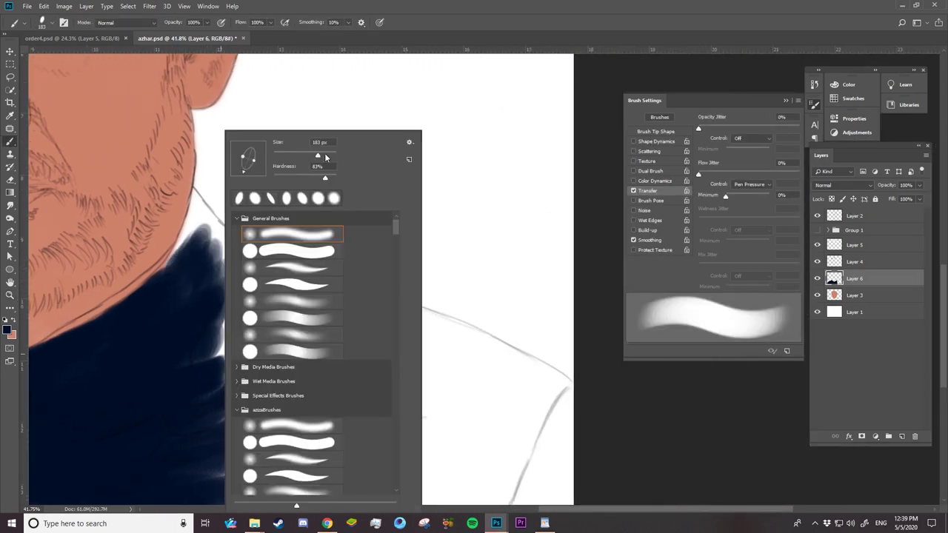
double_click(353, 349)
mouse_move(353, 350)
left_mouse_down()
mouse_move(459, 348)
mouse_move(484, 360)
mouse_move(348, 430)
mouse_move(221, 408)
mouse_move(264, 315)
left_mouse_up()
left_click_drag(434, 398, 440, 320)
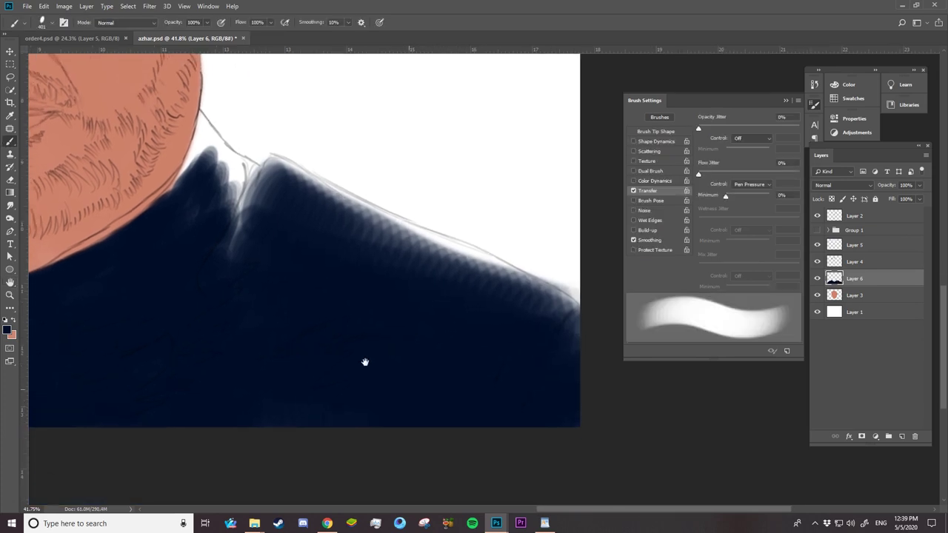
mouse_move(535, 303)
left_mouse_down()
mouse_move(383, 224)
mouse_move(438, 280)
left_mouse_up()
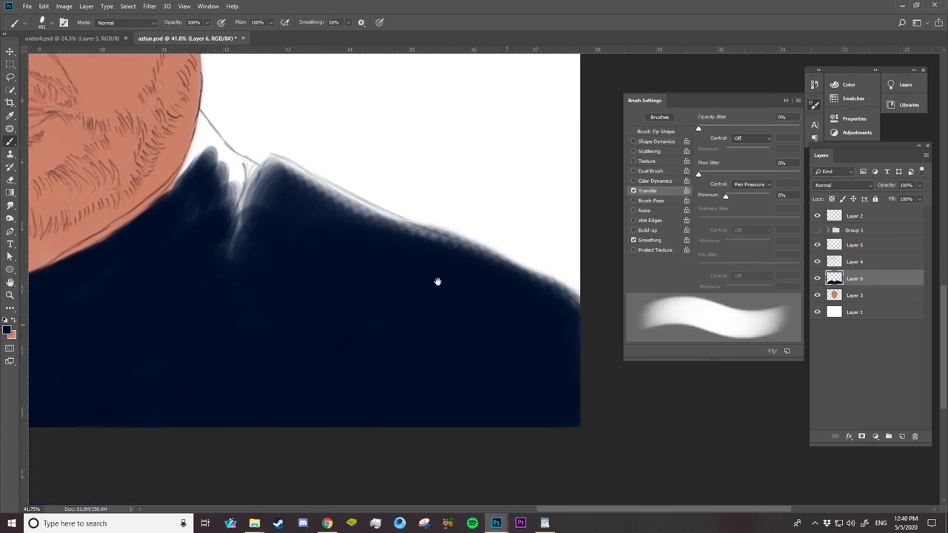
mouse_move(252, 244)
left_mouse_down()
mouse_move(202, 159)
mouse_move(281, 174)
mouse_move(336, 226)
left_mouse_up()
Step: Smooth the navy edge down the shoulder and extend it toward the lower right
scroll(313, 275, "up", 3)
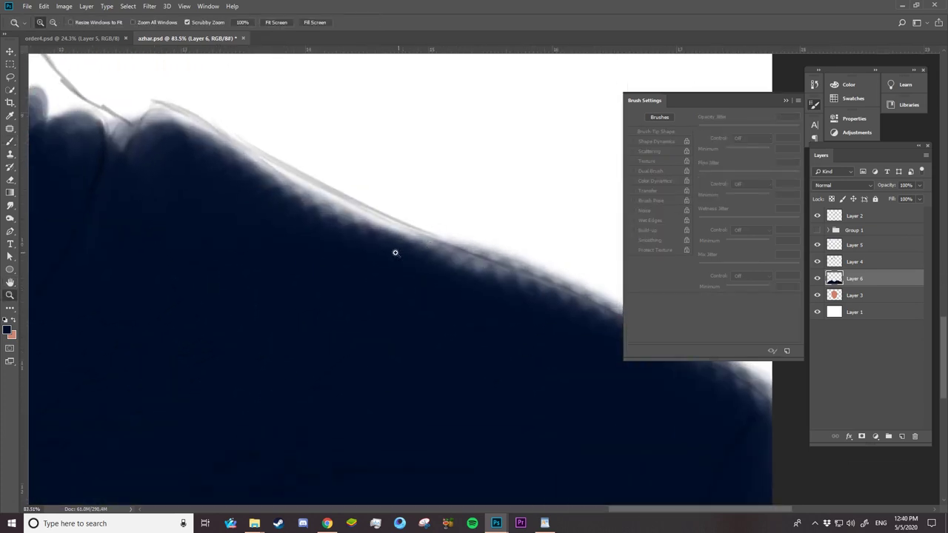
right_click(353, 166)
key("Escape")
left_click_drag(168, 119, 219, 152)
mouse_move(118, 111)
left_mouse_down()
mouse_move(451, 258)
mouse_move(369, 227)
left_mouse_up()
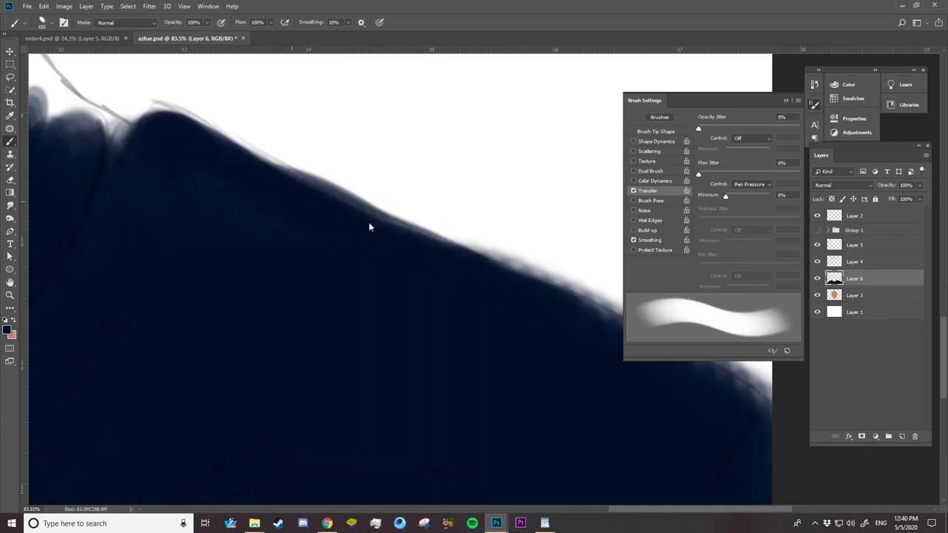
left_click_drag(479, 273, 737, 394)
Step: Extend the navy fill to the head's edge and paint a dark stroke along the jaw with a smaller brush
left_click_drag(103, 156, 374, 275)
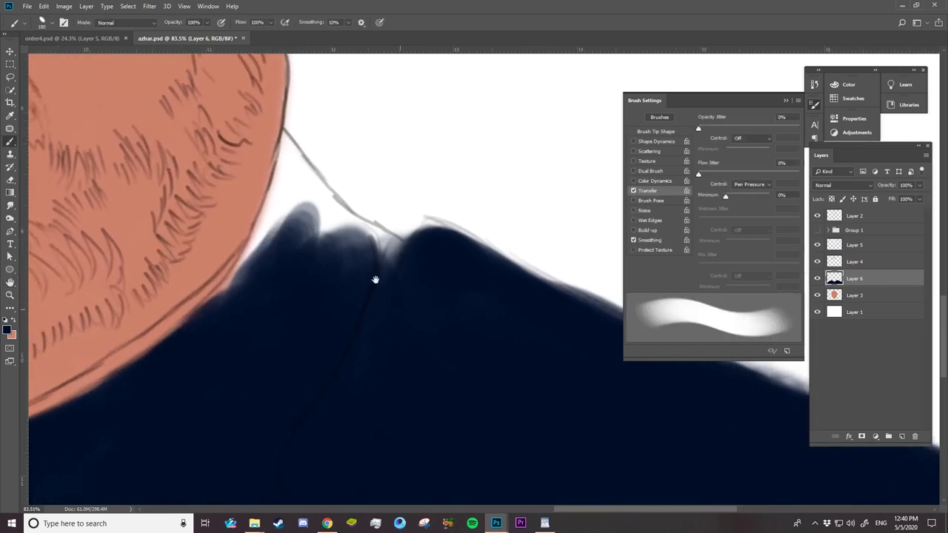
left_click_drag(285, 185, 222, 292)
right_click(339, 132)
key("Return")
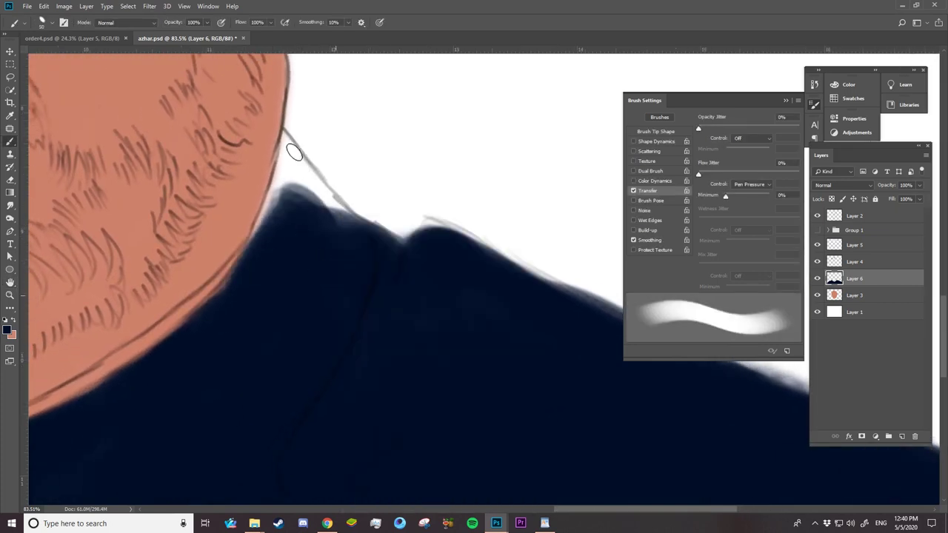
mouse_move(330, 206)
left_mouse_down()
mouse_move(295, 155)
mouse_move(313, 191)
mouse_move(370, 232)
mouse_move(290, 153)
mouse_move(252, 241)
mouse_move(289, 132)
mouse_move(300, 197)
left_mouse_up()
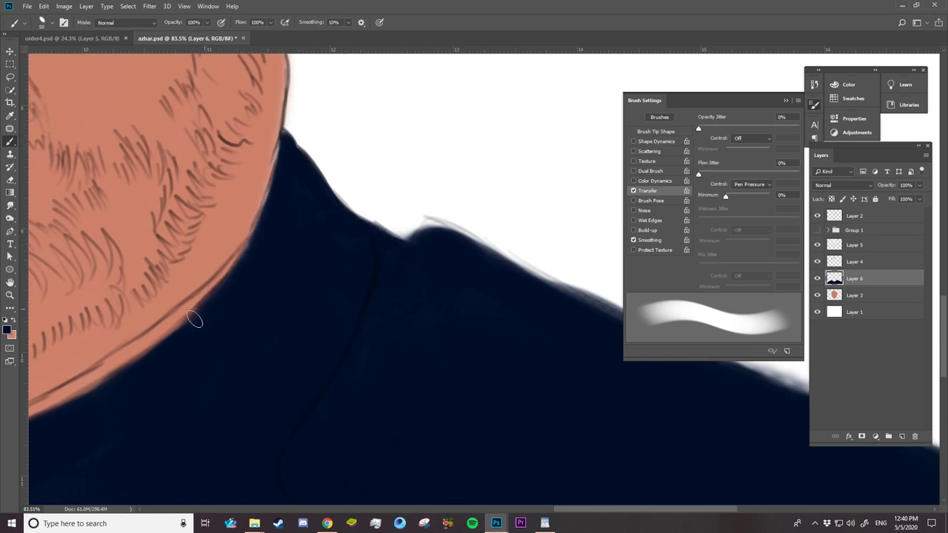
left_click_drag(341, 363, 185, 348)
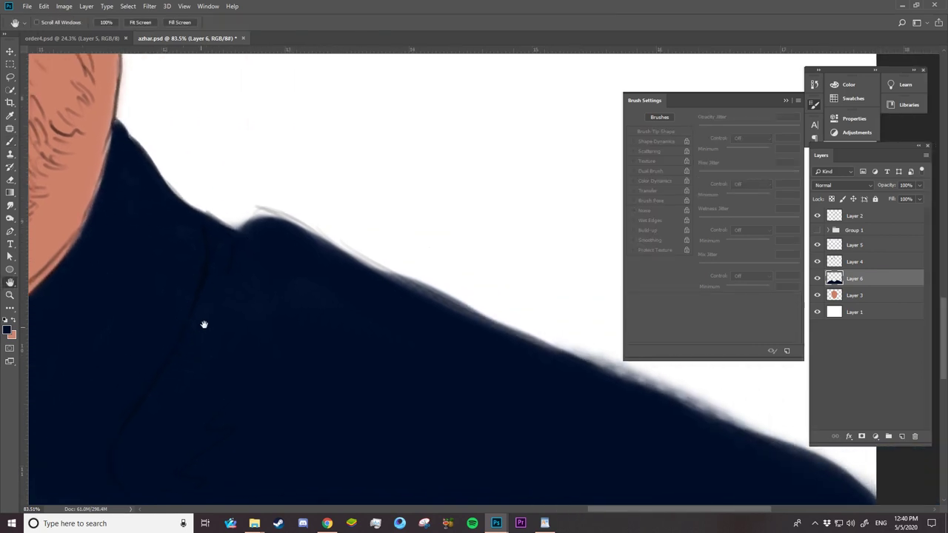
Step: Lower the jacket layer to 71% opacity and erase along the shoulder edge to clean it up
key("e")
key("b")
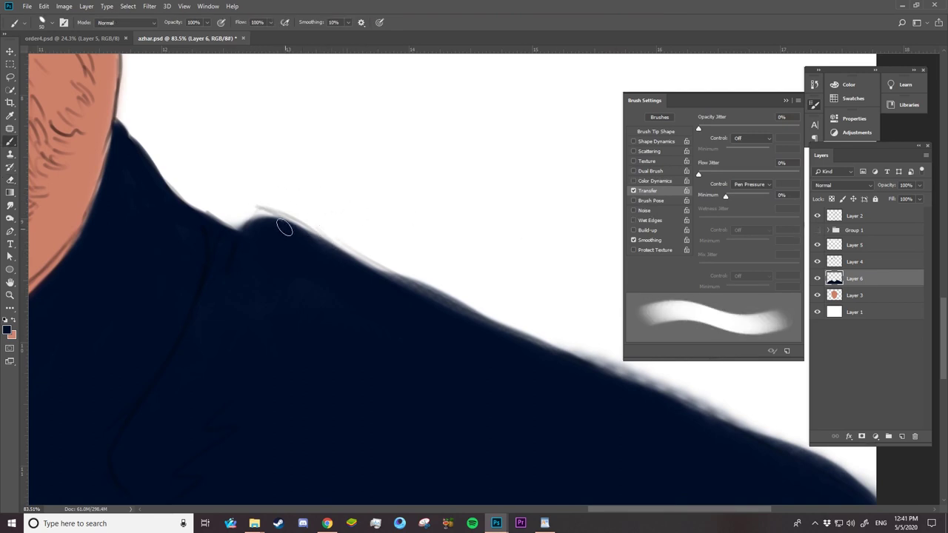
key("e")
left_click_drag(898, 187, 889, 190)
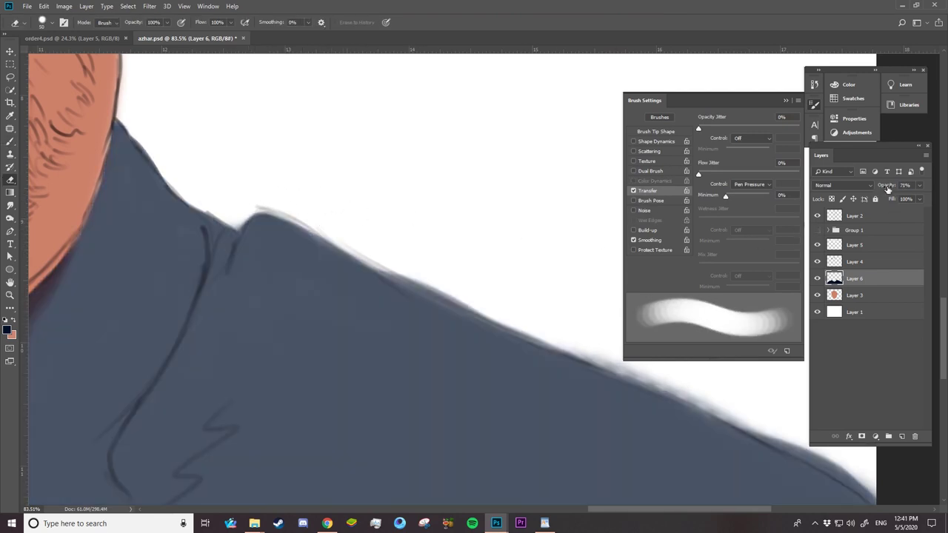
mouse_move(243, 198)
left_mouse_down()
mouse_move(738, 402)
mouse_move(794, 444)
mouse_move(696, 392)
left_mouse_up()
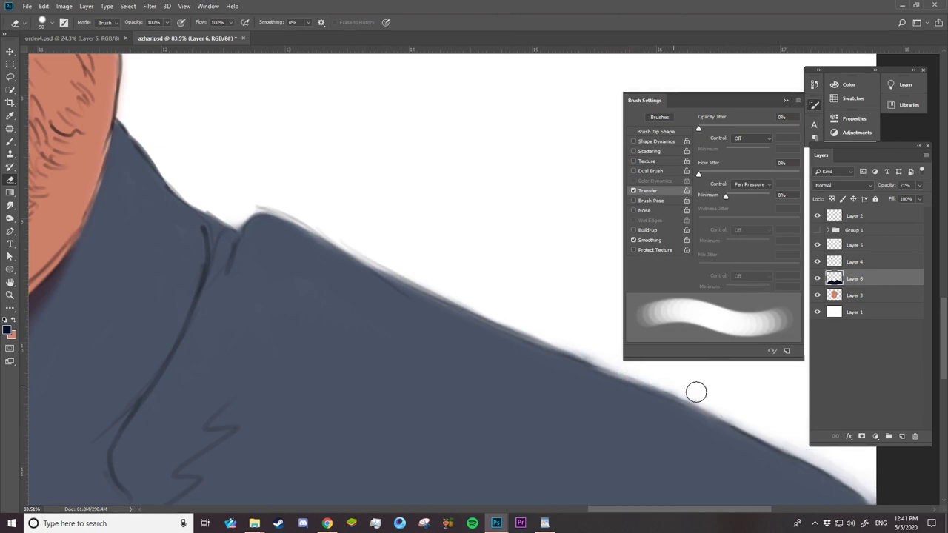
Step: Erase to lighten the dark line along the chin edge
key("h")
mouse_move(394, 287)
left_mouse_down()
mouse_move(197, 214)
mouse_move(324, 296)
mouse_move(387, 281)
mouse_move(531, 342)
left_mouse_up()
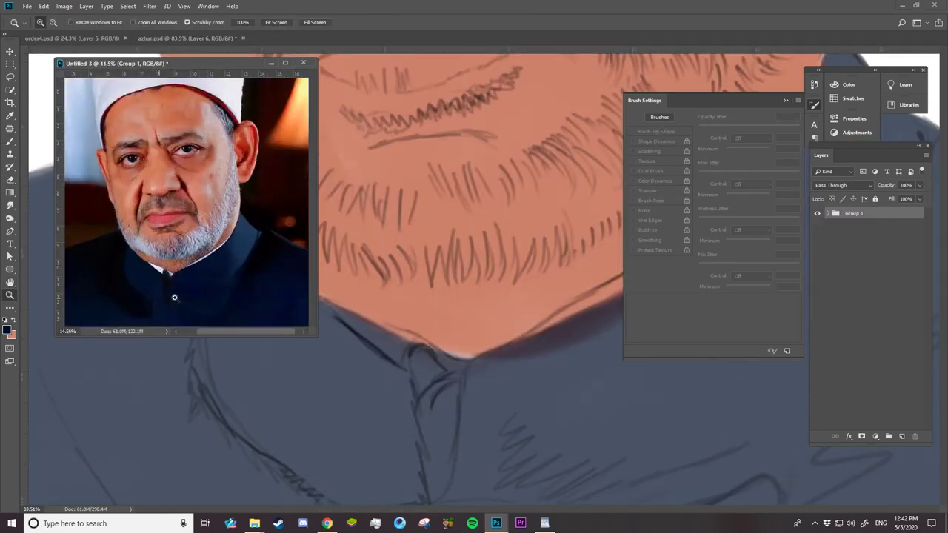
scroll(210, 281, "up", 3)
scroll(398, 366, "up", 2)
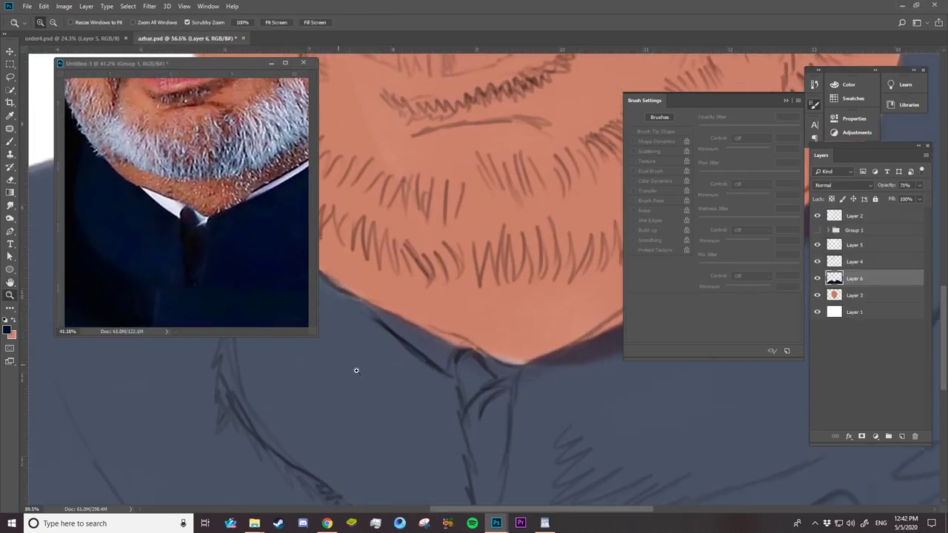
left_click_drag(385, 297, 448, 348)
left_click_drag(367, 297, 455, 354)
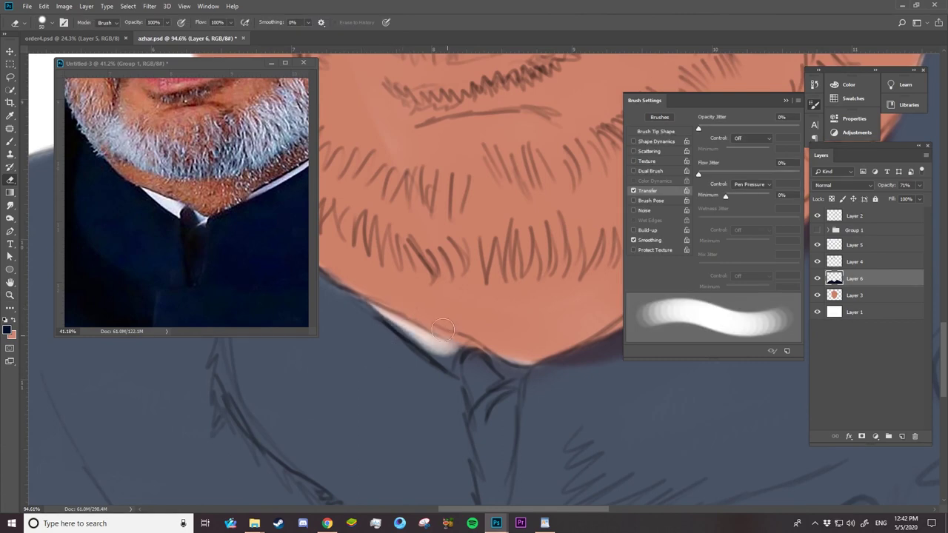
Step: Tilt and flatten the eraser tip, then lighten the chin edge above the white collar
right_click(441, 292)
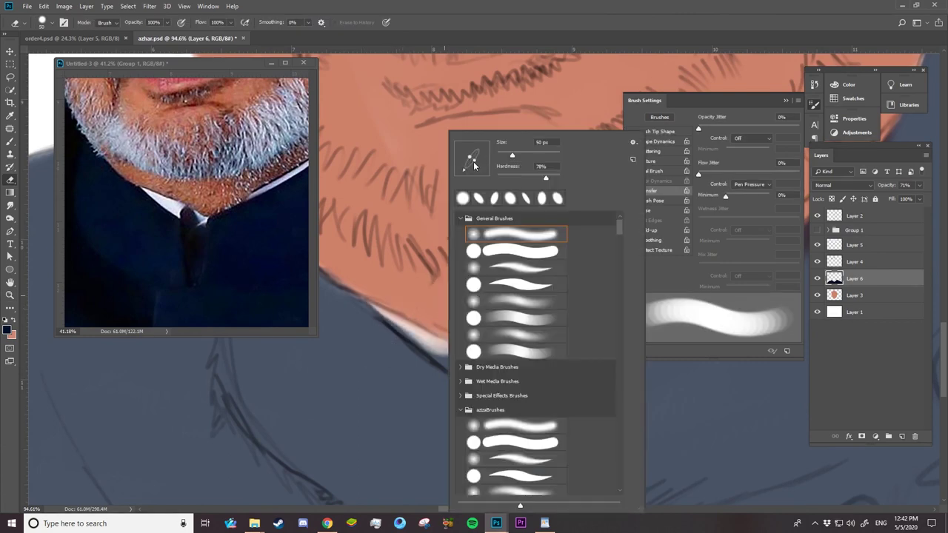
left_click_drag(475, 168, 463, 173)
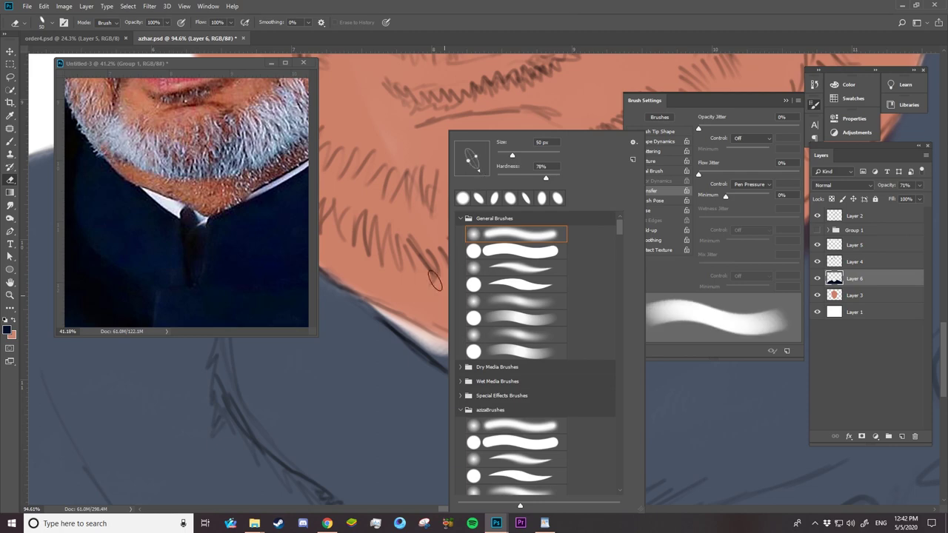
left_click(377, 301)
mouse_move(425, 329)
left_mouse_down()
mouse_move(435, 347)
mouse_move(404, 332)
left_mouse_up()
left_click_drag(521, 355, 527, 356)
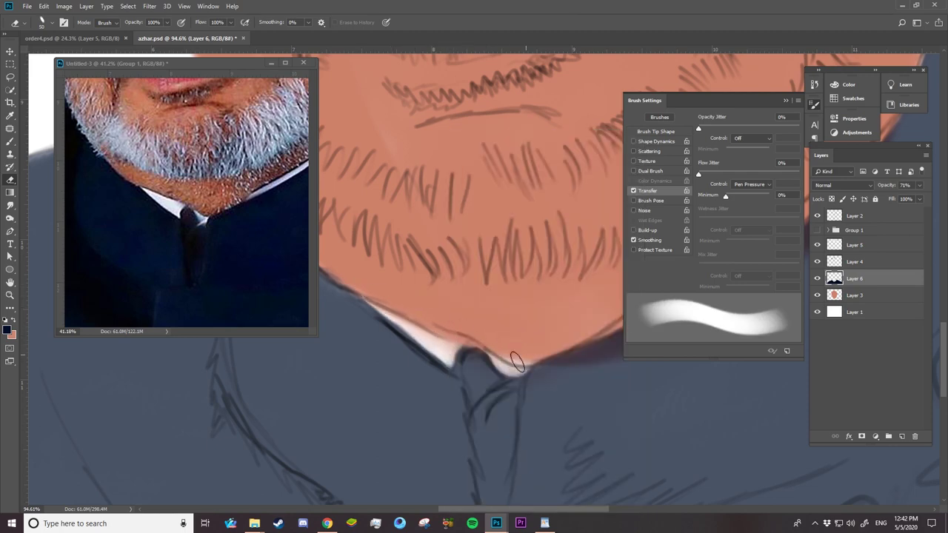
Step: Resize the eraser tip to 67 px and zoom out to see the whole portrait
right_click(524, 351)
left_click_drag(556, 159, 541, 159)
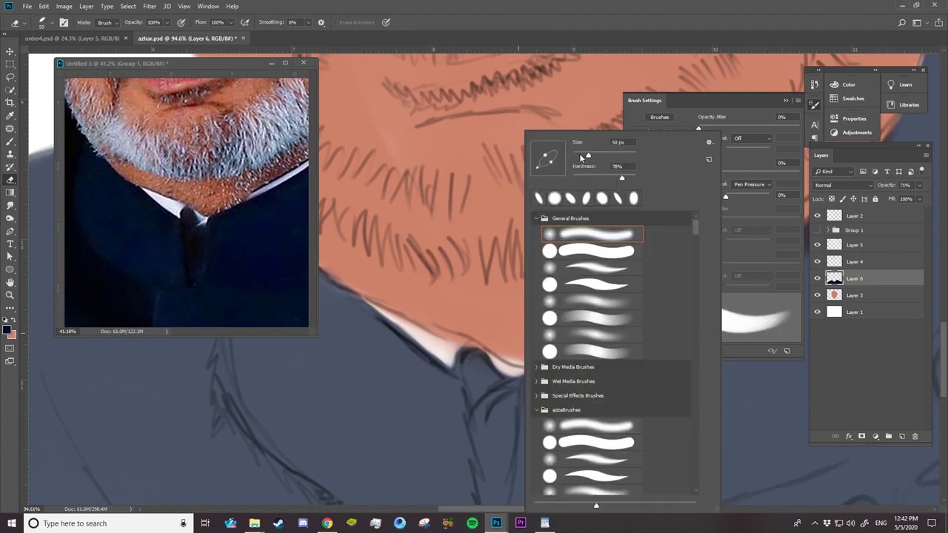
left_click(511, 369)
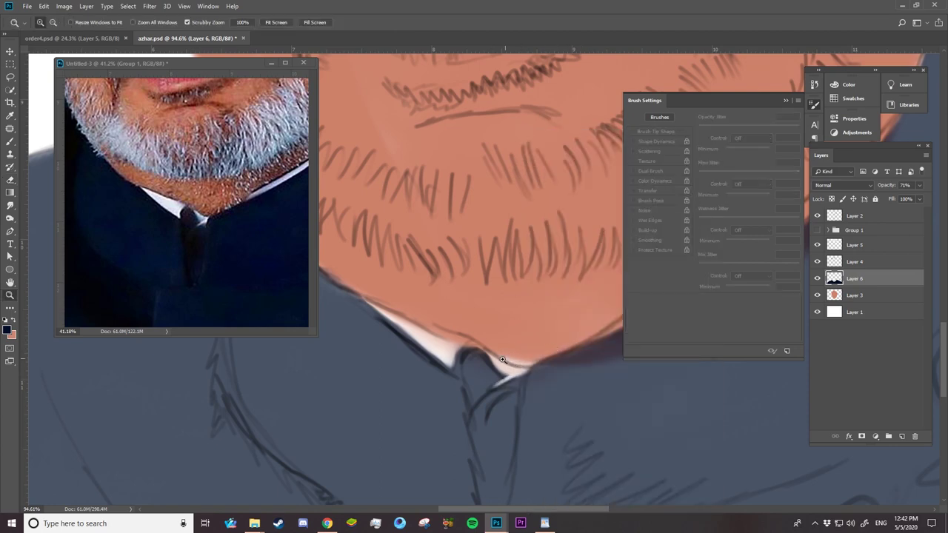
scroll(528, 364, "down", 5)
scroll(525, 277, "up", 4)
right_click(525, 277)
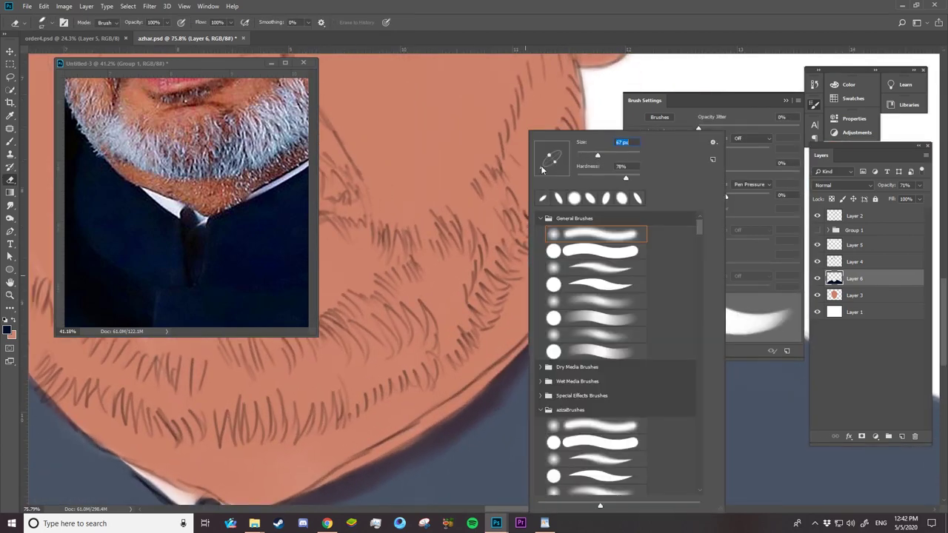
left_click_drag(544, 160, 563, 159)
left_click(500, 309)
key("z")
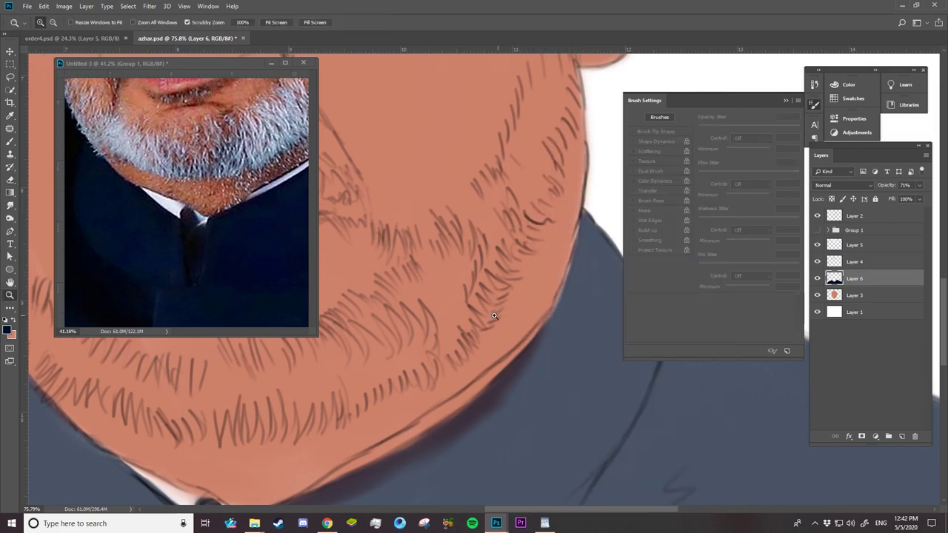
scroll(547, 293, "down", 5)
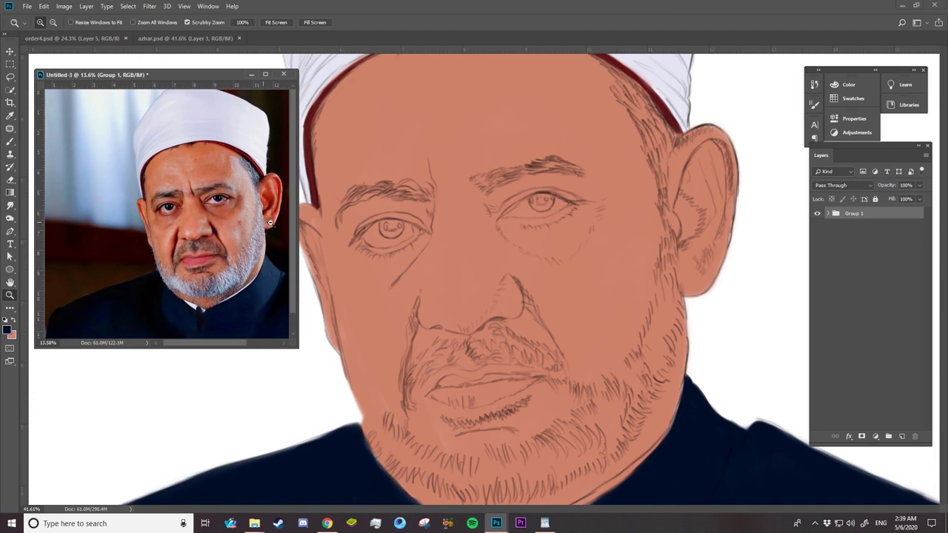
Step: Make the brush's opacity jitter follow pen pressure in Brush Settings Transfer
scroll(271, 223, "up", 1)
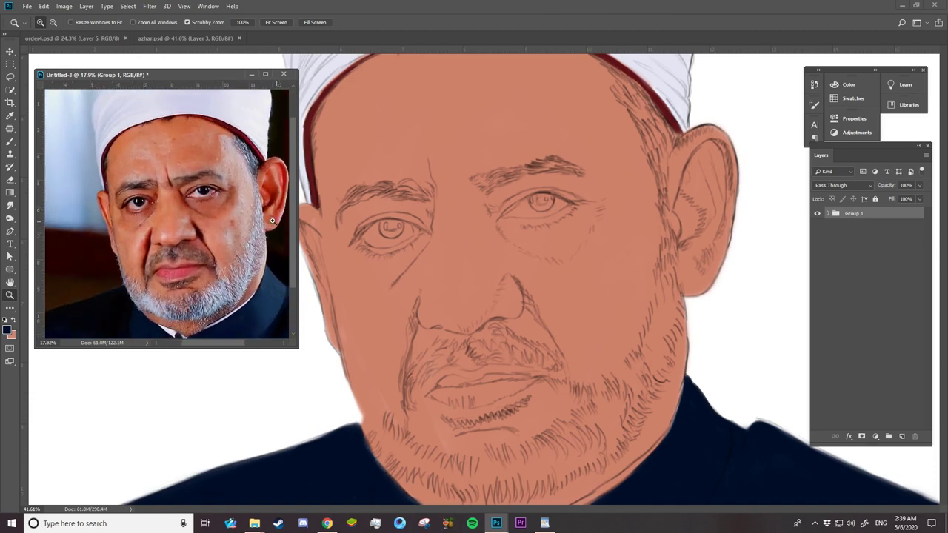
left_click(10, 143)
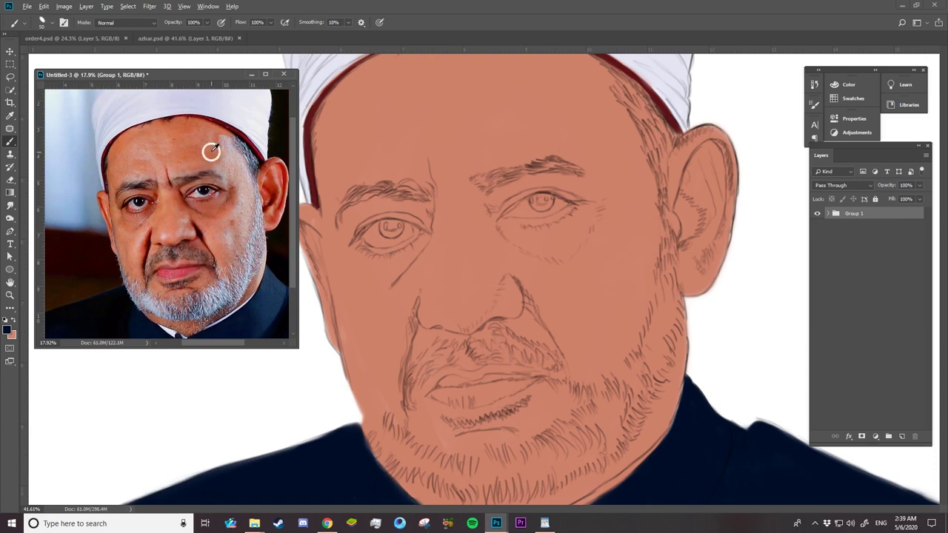
left_click(64, 23)
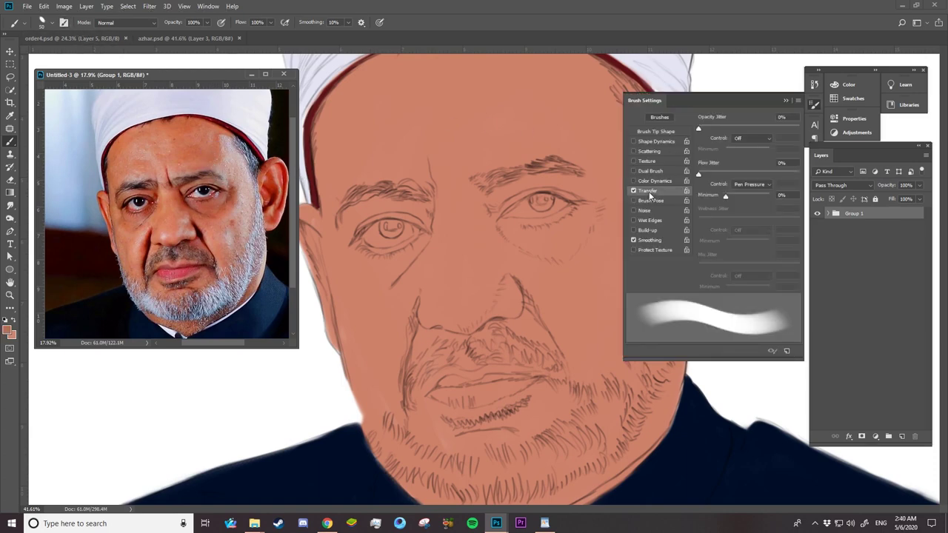
left_click(749, 138)
left_click(746, 170)
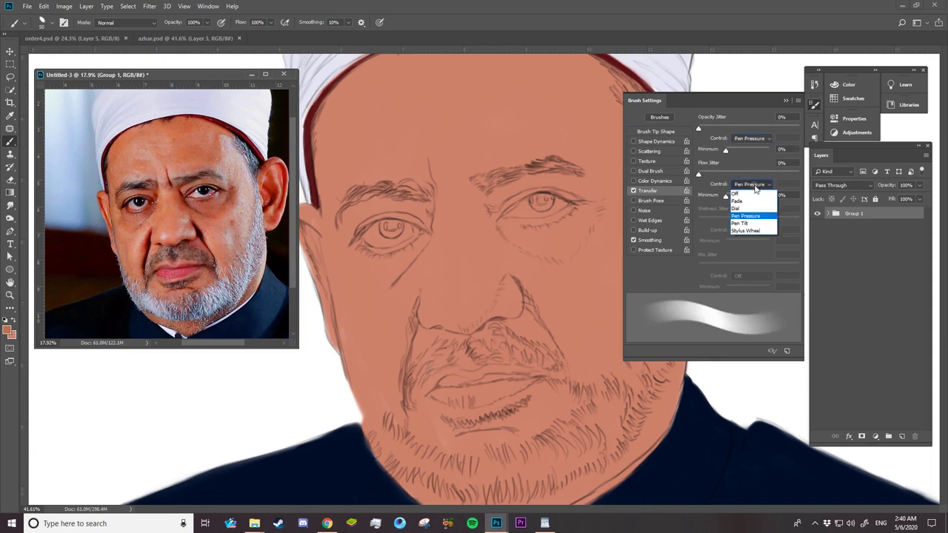
Step: Back on azhar.psd, soften the brush hardness to 29%
left_click(612, 253)
right_click(572, 237)
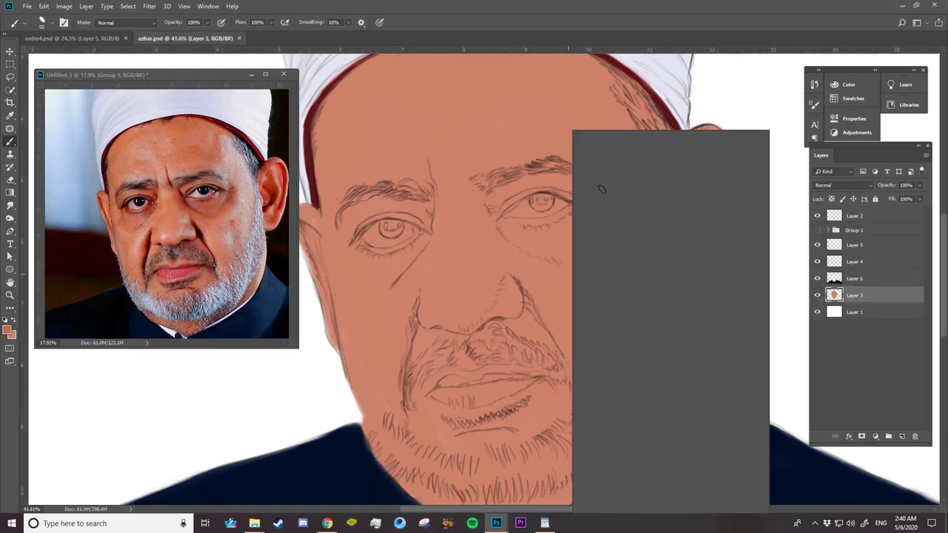
left_click(641, 178)
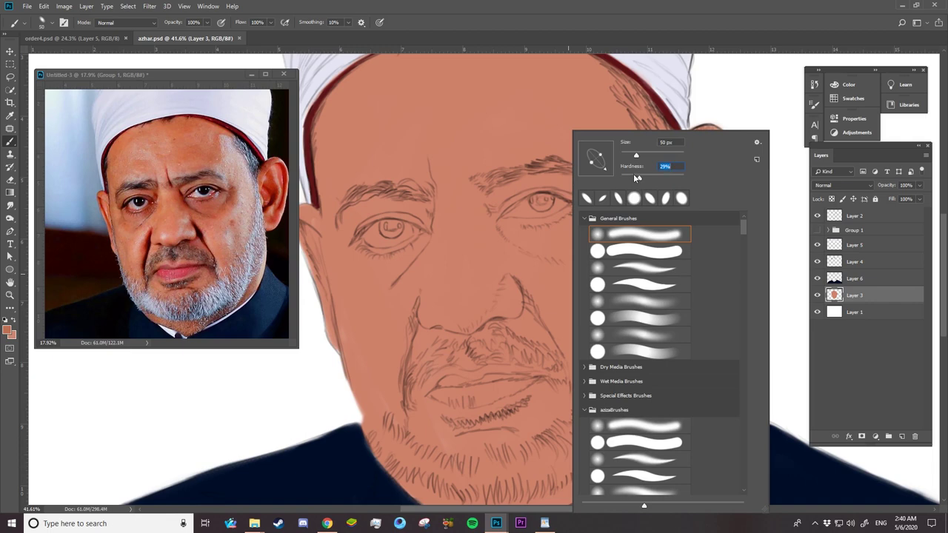
Step: Sample a darker skin tone from the reference and shade around the right eye, inner eyebrow and nose's left side
key("Return")
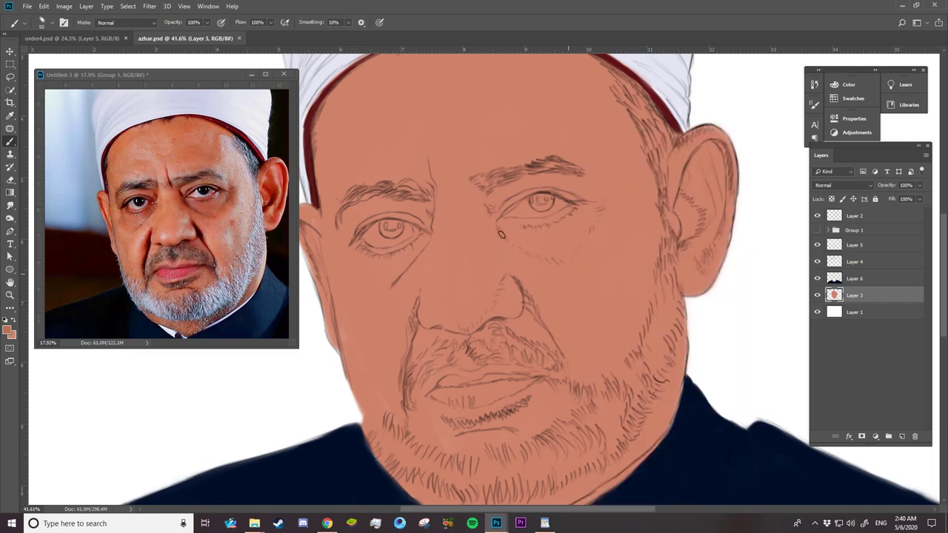
left_click_drag(501, 230, 550, 259)
left_click(229, 222, "alt")
left_click_drag(600, 212, 588, 242)
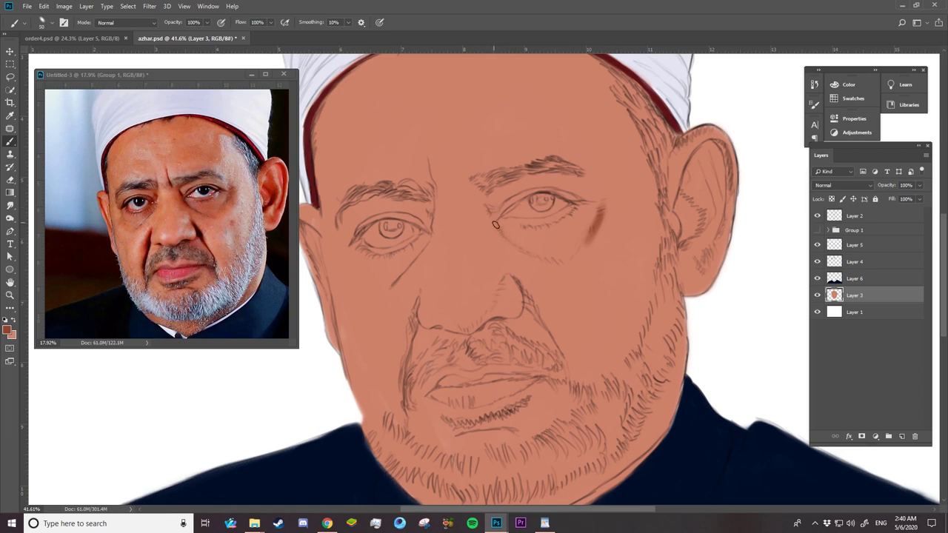
left_click_drag(496, 225, 568, 254)
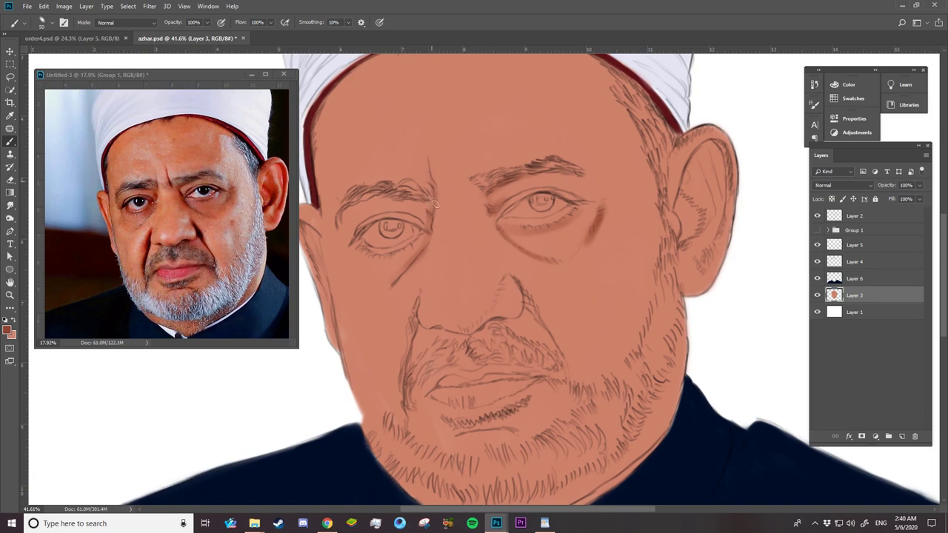
left_click_drag(464, 152, 470, 161)
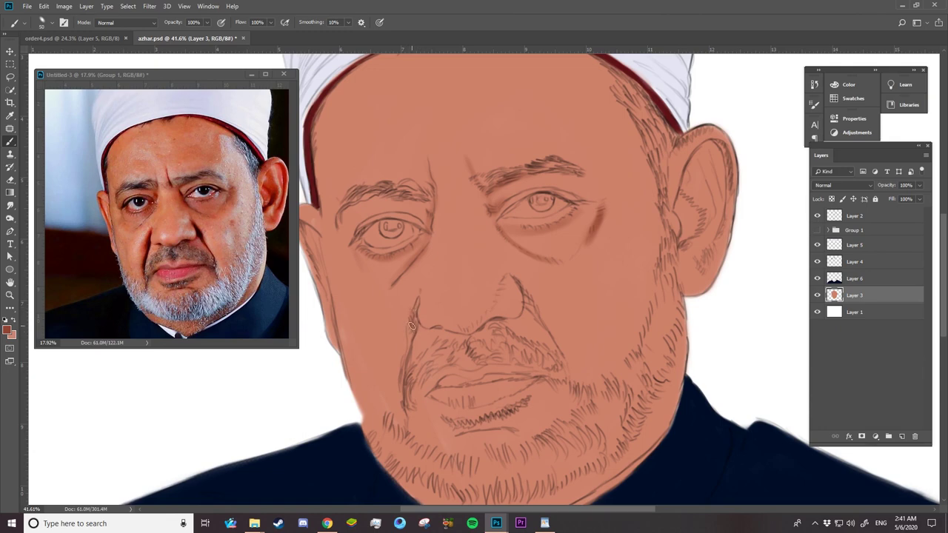
left_click_drag(414, 298, 405, 401)
Step: Paint a dark line down the nose's right side, the left under-eye bag, and shading along the inner ear
left_click_drag(524, 290, 569, 361)
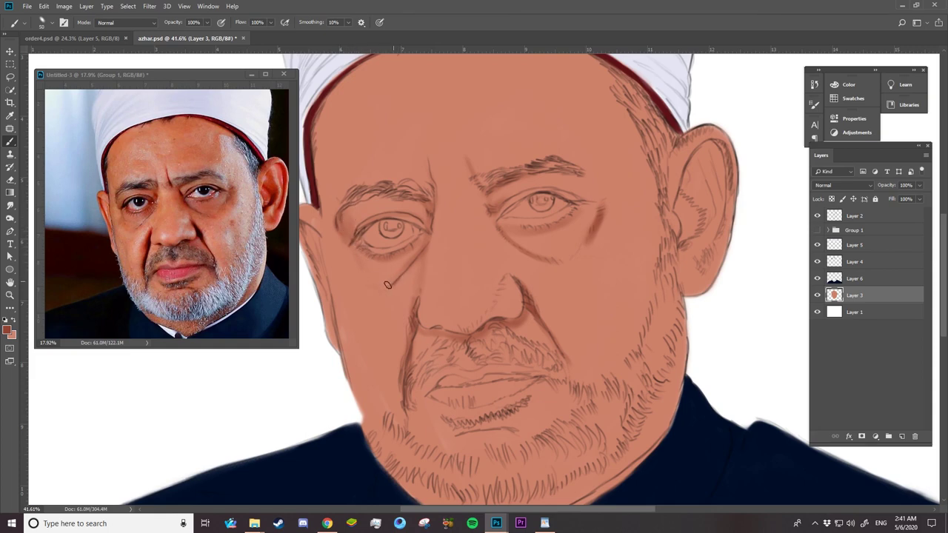
left_click_drag(345, 259, 398, 271)
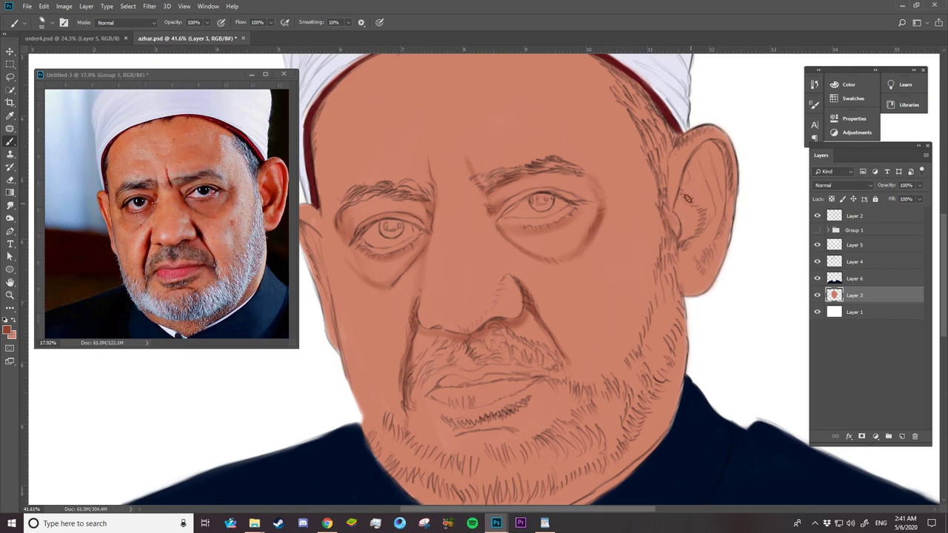
mouse_move(683, 199)
left_mouse_down()
mouse_move(692, 228)
mouse_move(683, 243)
left_mouse_up()
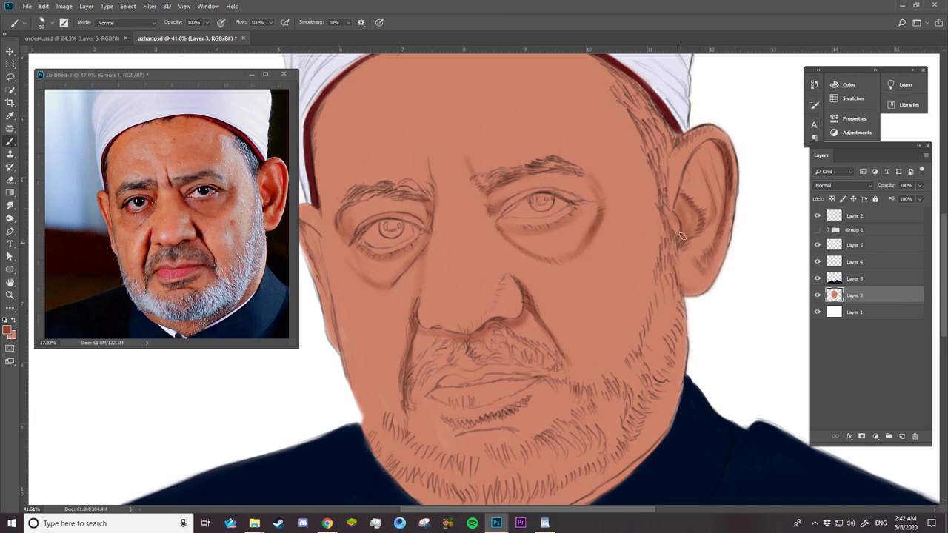
left_click_drag(682, 237, 681, 213)
Step: Set a flattened, tilted 69 px brush tip and darken and hatch the ear's inner rim
right_click(696, 193)
left_click_drag(732, 171, 716, 178)
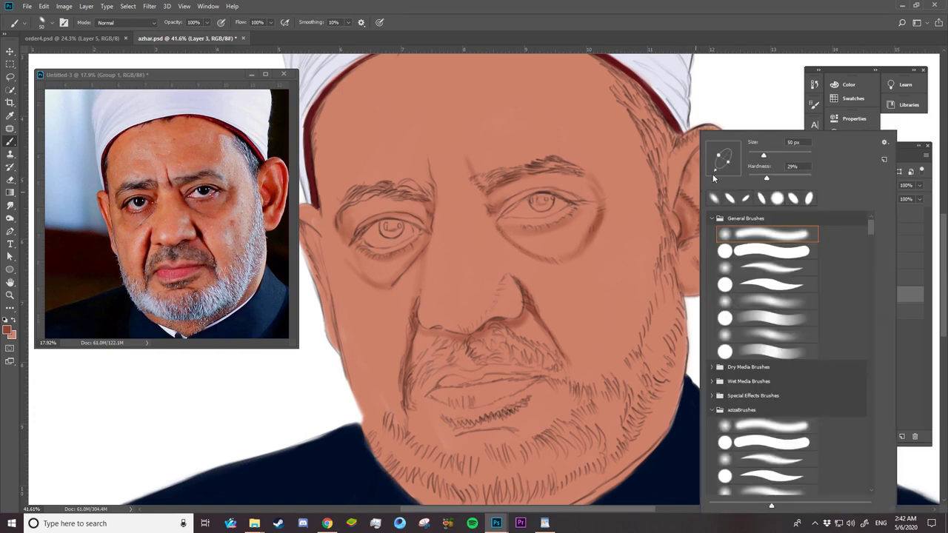
left_click_drag(764, 155, 769, 152)
key("Return")
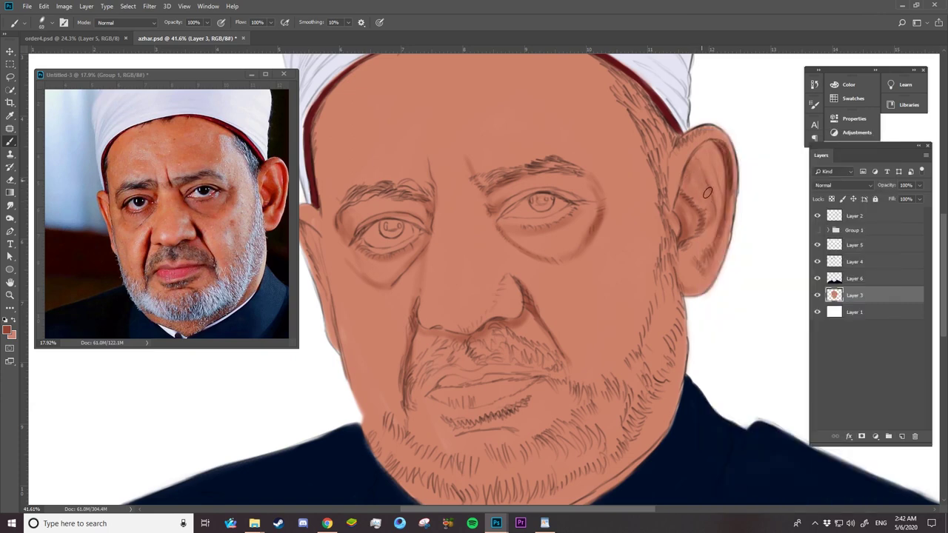
left_click_drag(690, 165, 703, 204)
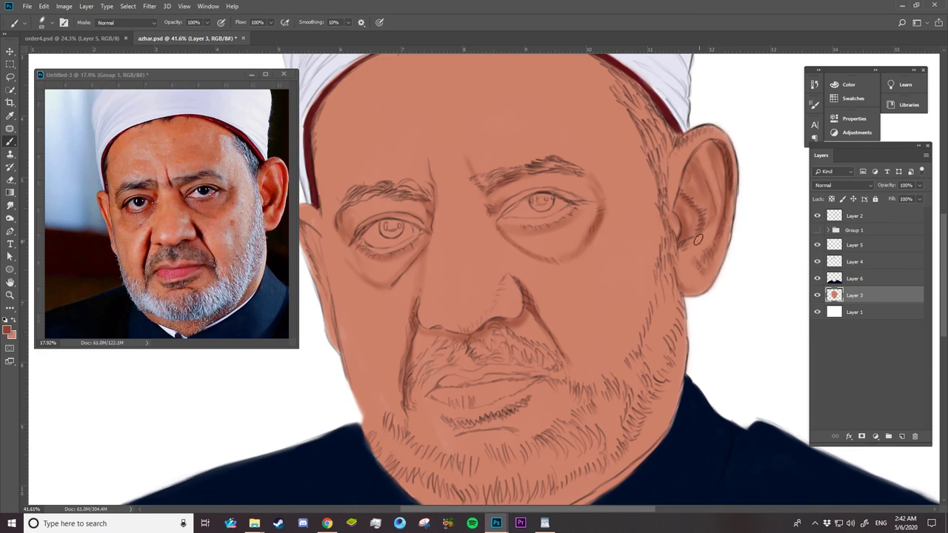
mouse_move(682, 195)
left_mouse_down()
mouse_move(694, 217)
mouse_move(688, 208)
left_mouse_up()
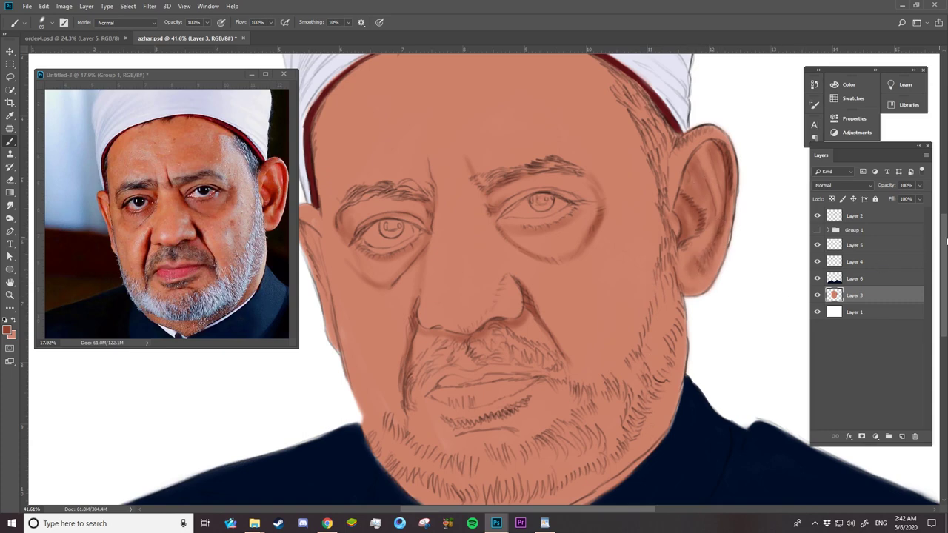
scroll(943, 248, "down", 5)
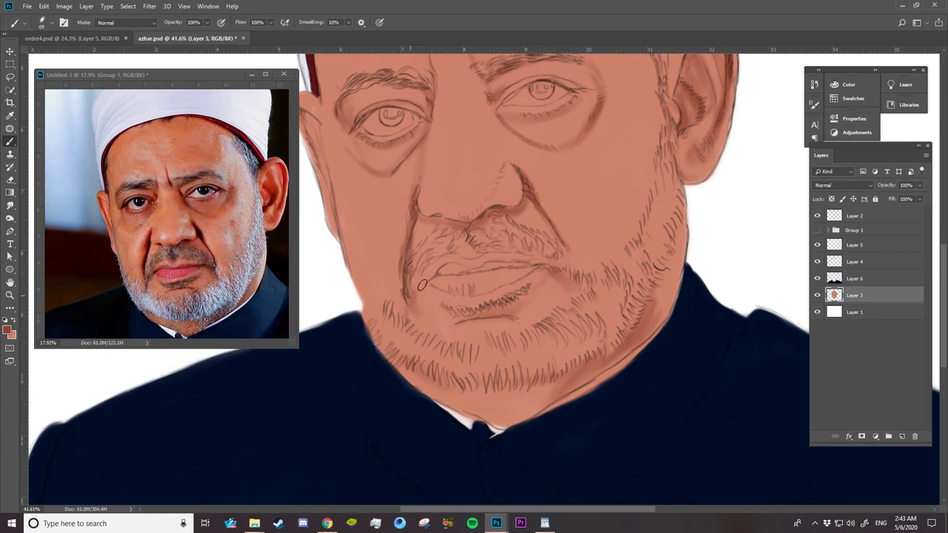
Step: Set the brush to 21 px and zoom out to 20.5% to view the whole portrait
right_click(483, 323)
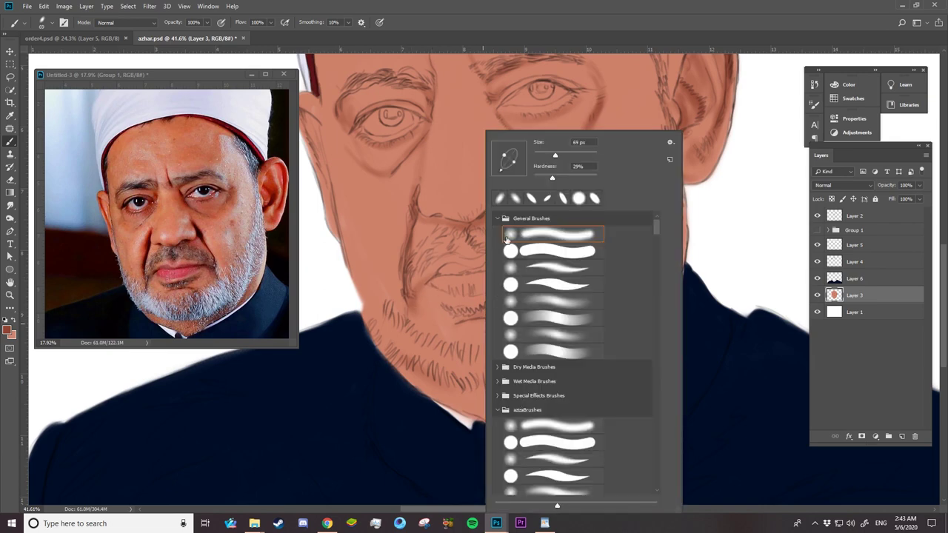
left_click(539, 159)
left_click(457, 324)
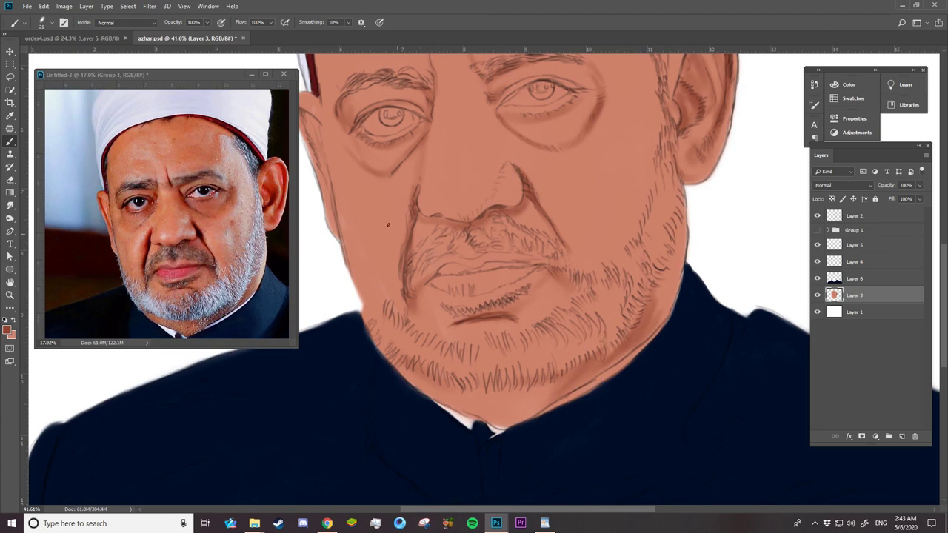
left_click_drag(450, 509, 432, 510)
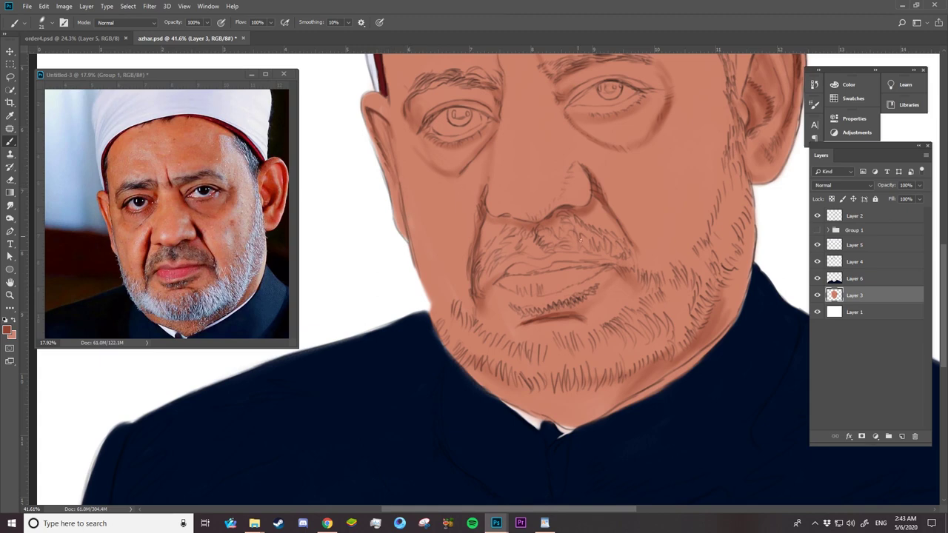
key("z")
scroll(586, 215, "down", 5)
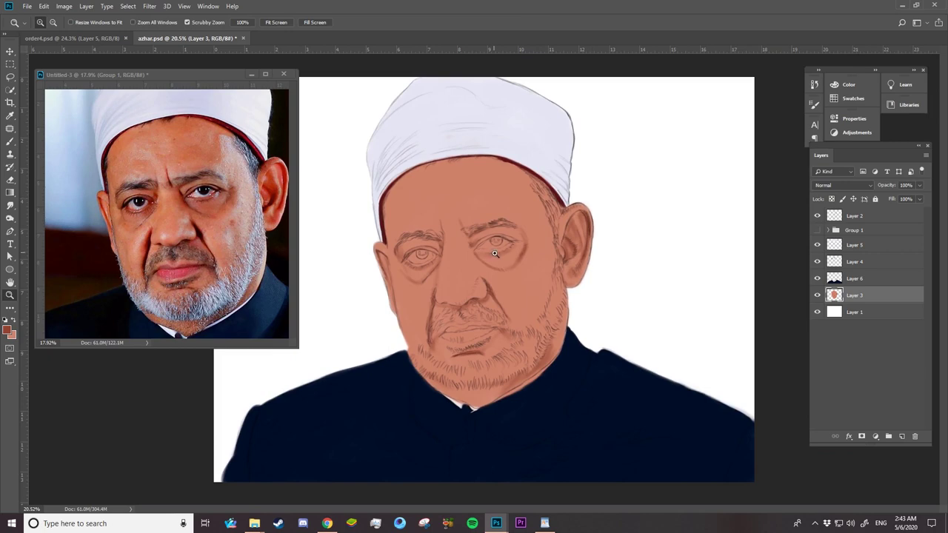
Step: Zoom into the eye, set the brush to 42 px, and darken the upper eyelid near its outer corner
scroll(495, 254, "up", 3)
scroll(520, 255, "up", 2)
scroll(212, 203, "up", 2)
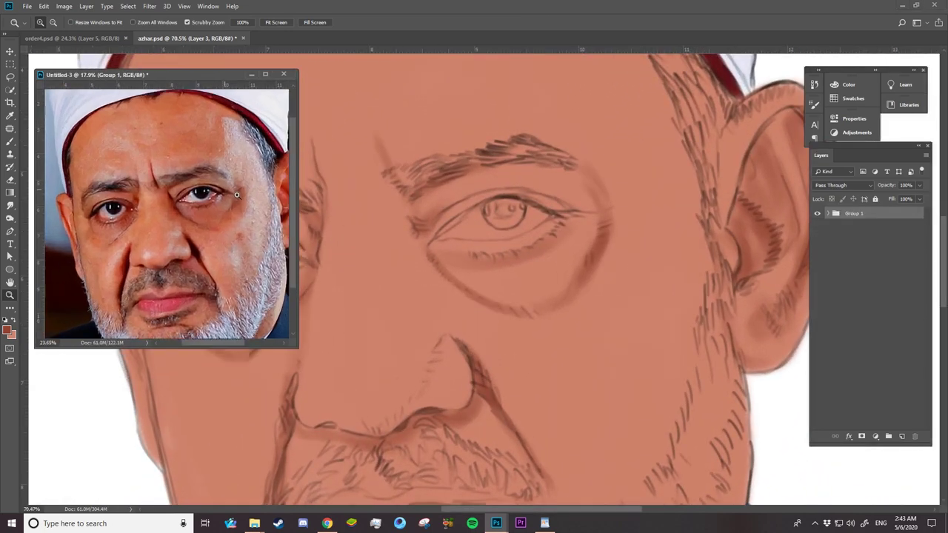
scroll(212, 202, "up", 2)
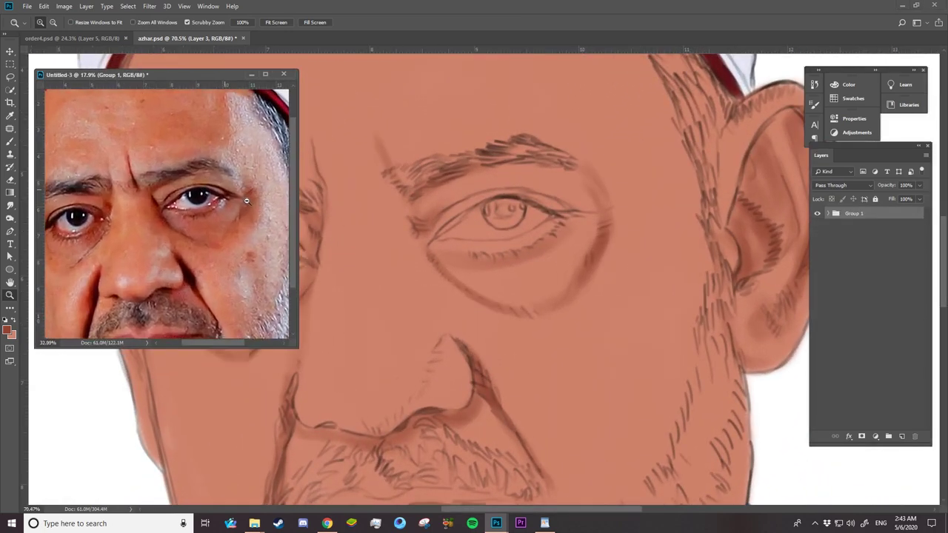
key("b")
left_click(526, 271)
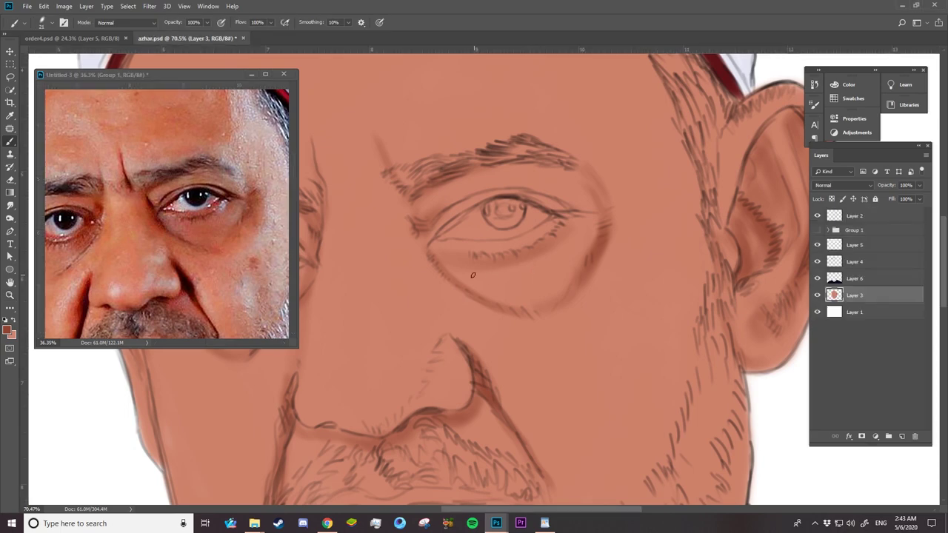
left_click_drag(540, 158, 544, 156)
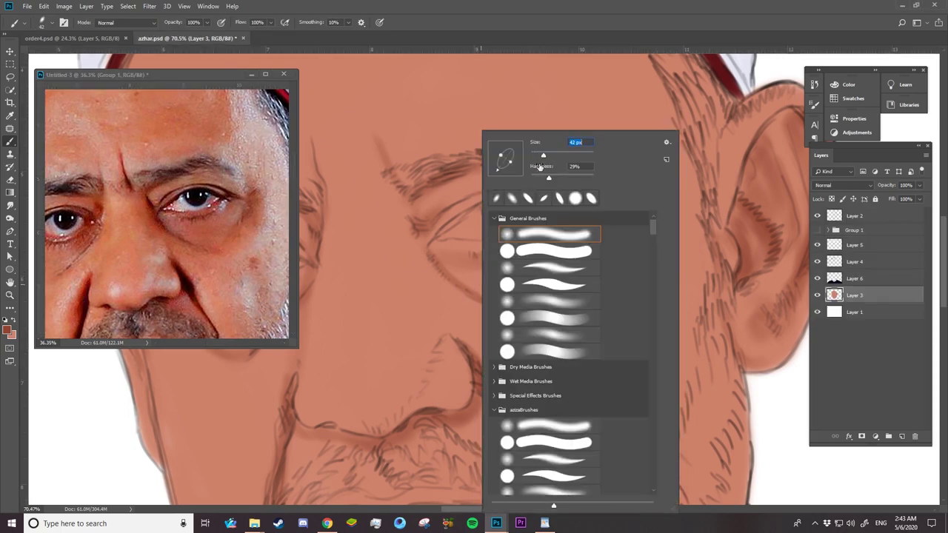
left_click(429, 259)
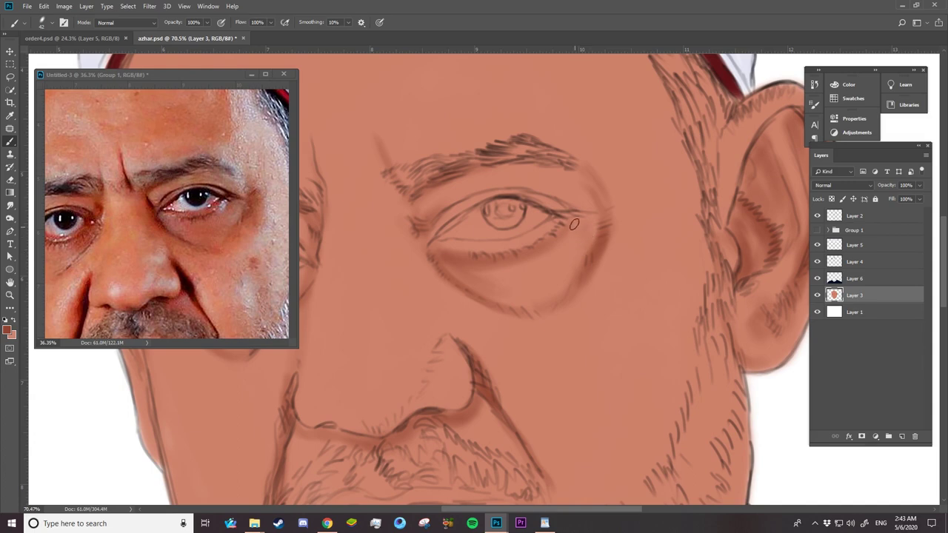
left_click_drag(570, 210, 493, 193)
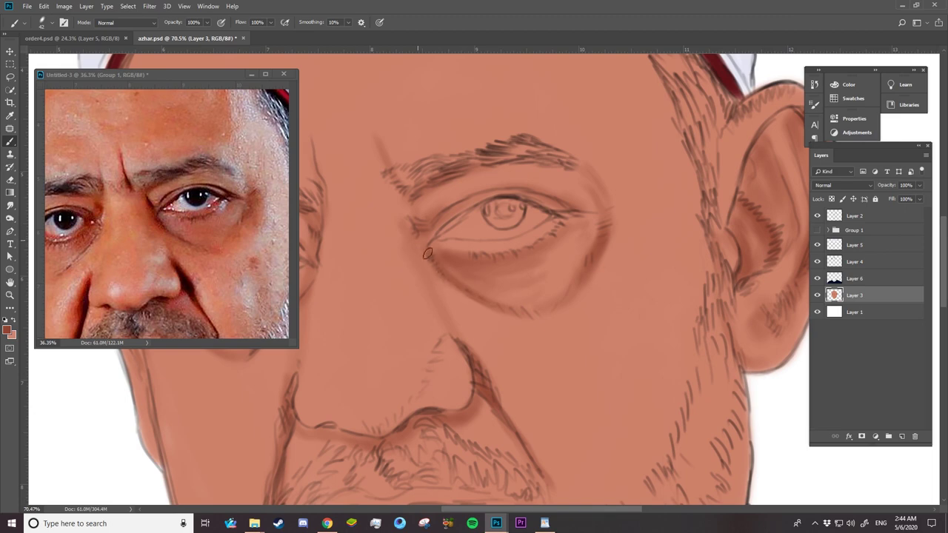
Step: Shade beside the inner eye corner, along the side of the nose, and near the inner eyebrow
right_click(405, 239)
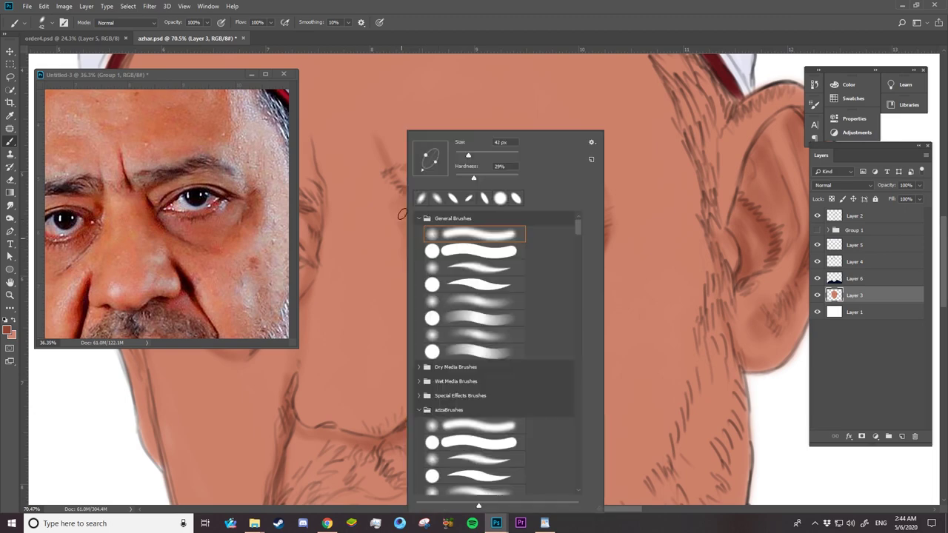
key("Return")
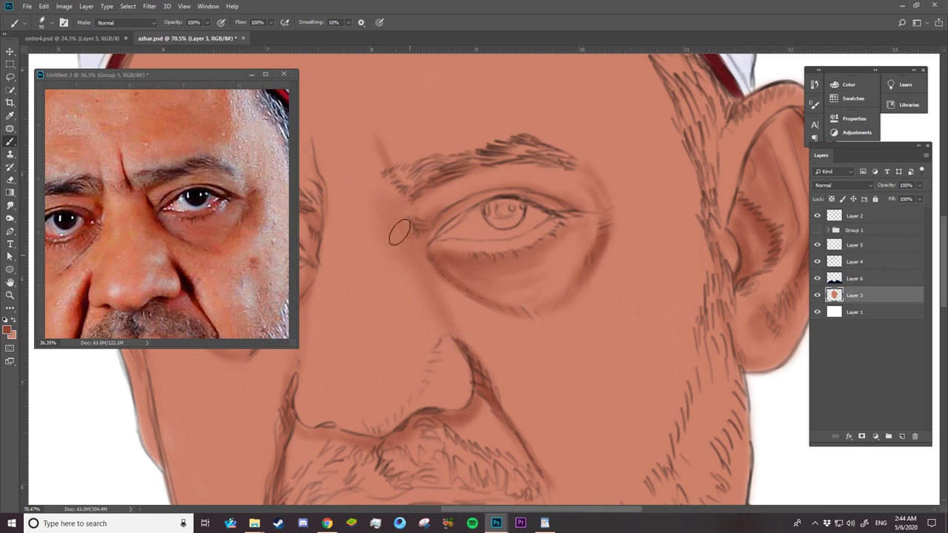
left_click_drag(389, 214, 406, 251)
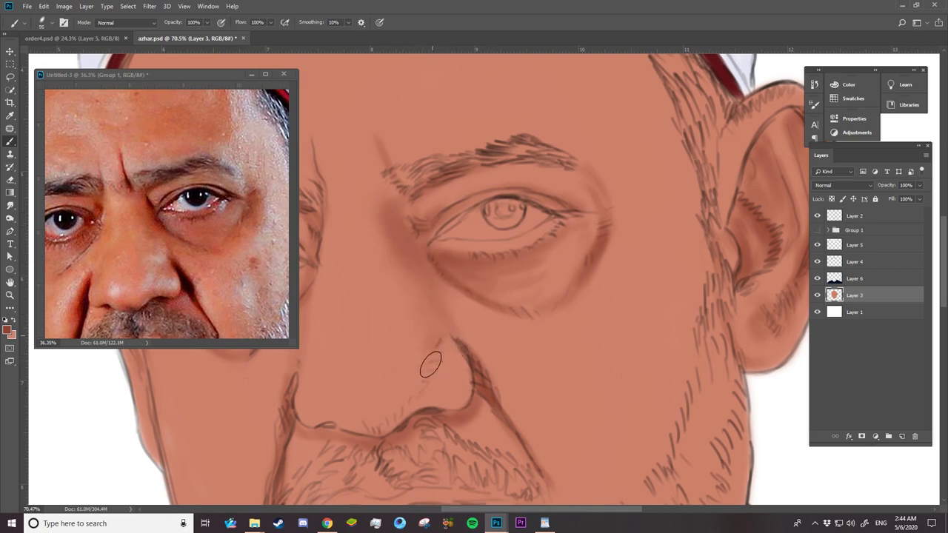
left_click_drag(432, 381, 423, 393)
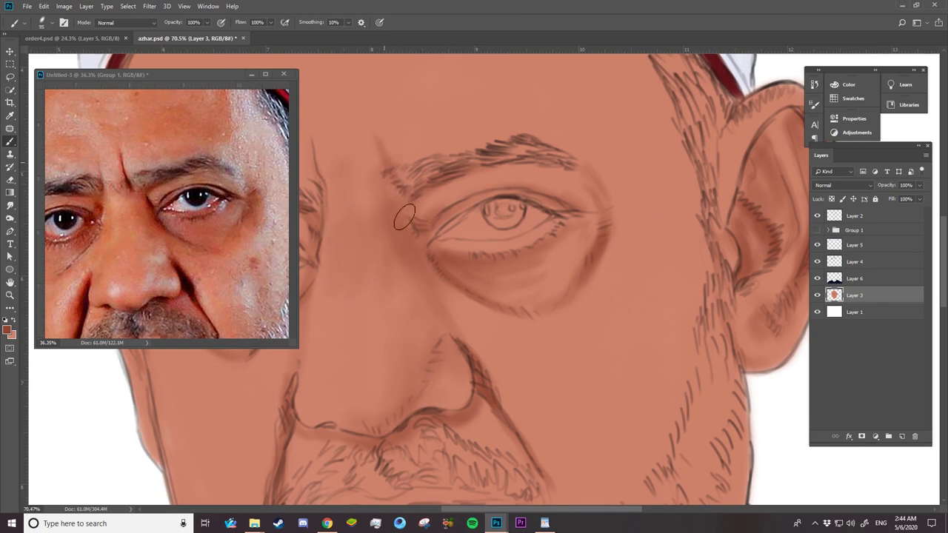
left_click_drag(389, 172, 404, 167)
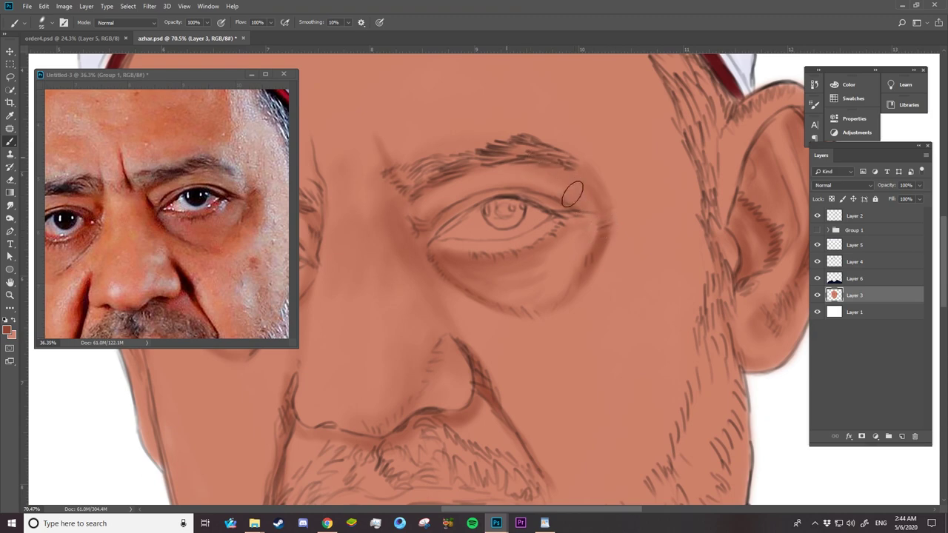
Step: Shade the lower edge of the under-eye bag, then enlarge the brush to 196 px
right_click(513, 173)
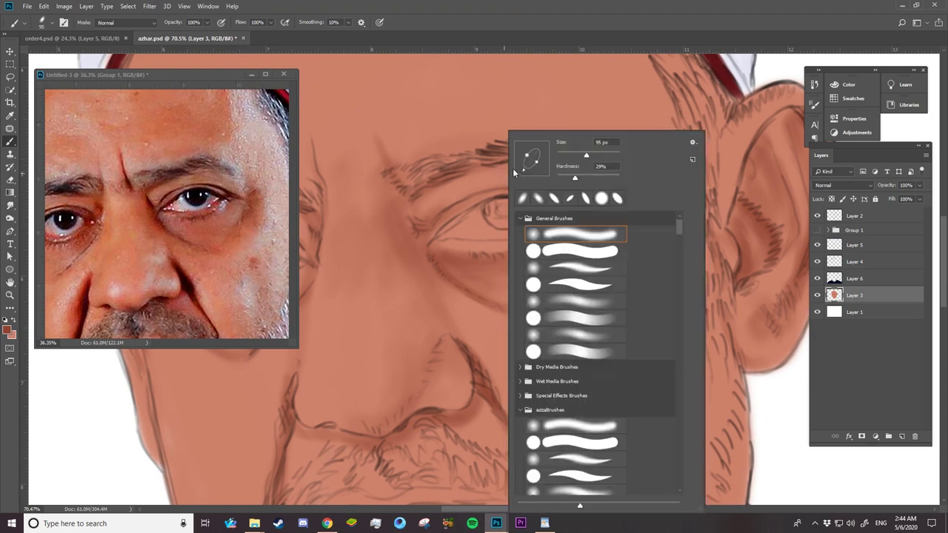
key("Return")
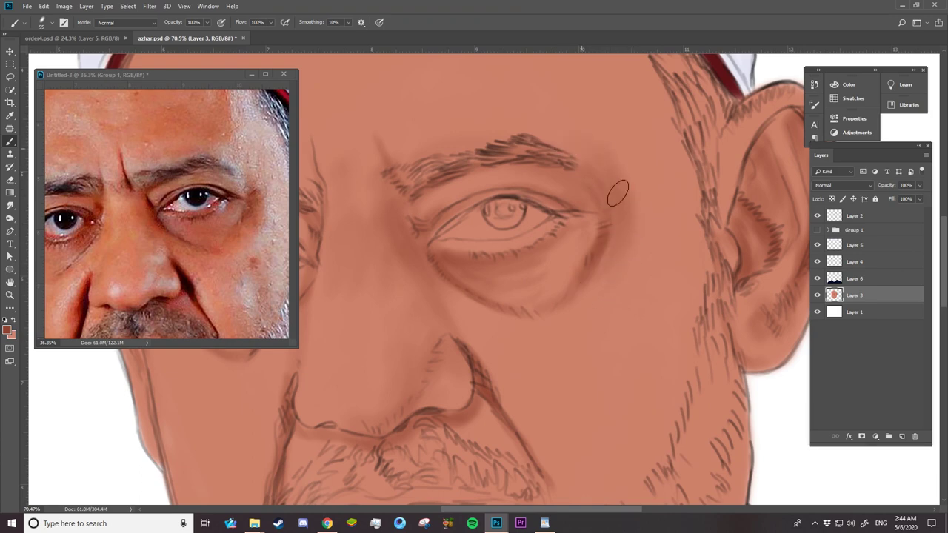
right_click(594, 283)
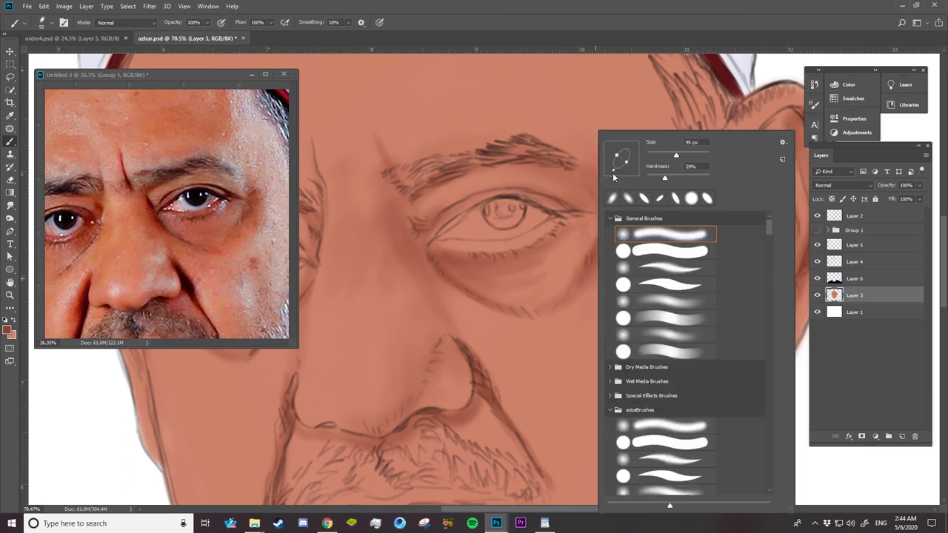
left_click(585, 283)
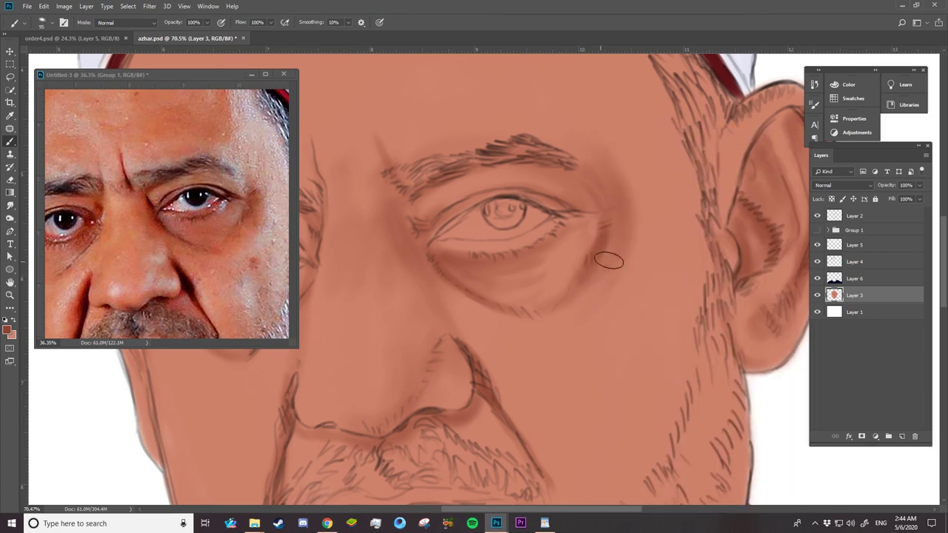
mouse_move(609, 260)
left_mouse_down()
mouse_move(546, 321)
mouse_move(491, 317)
mouse_move(449, 292)
mouse_move(495, 331)
mouse_move(478, 344)
mouse_move(502, 387)
mouse_move(493, 377)
left_mouse_up()
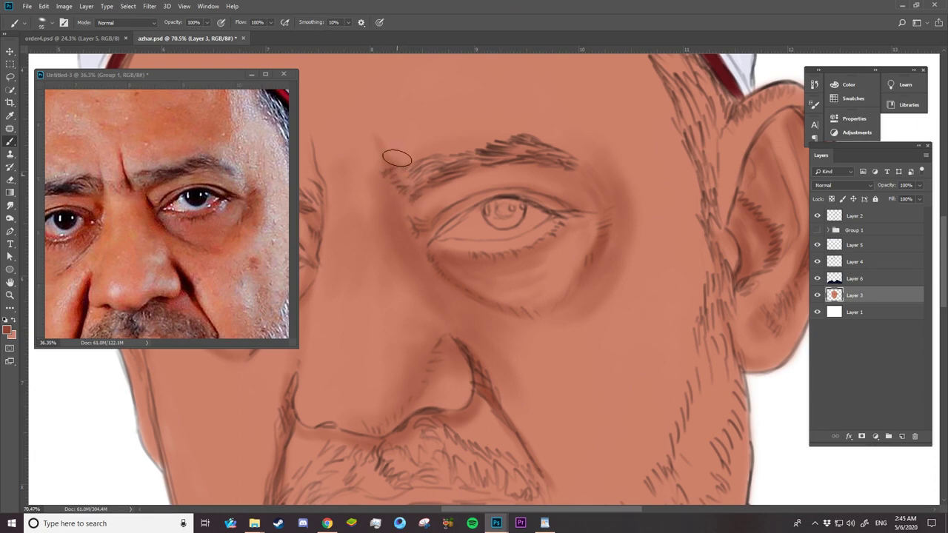
right_click(485, 140)
key("Return")
right_click(506, 90)
key("Return")
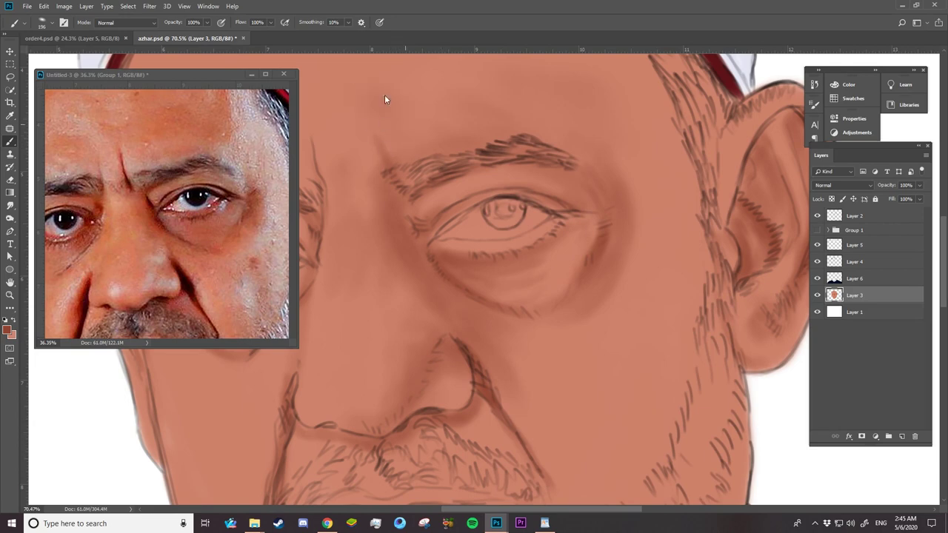
Step: Deepen the shading on the cheek beside the eye and under the eye bag
left_click_drag(620, 248, 564, 306)
left_click_drag(522, 269, 471, 289)
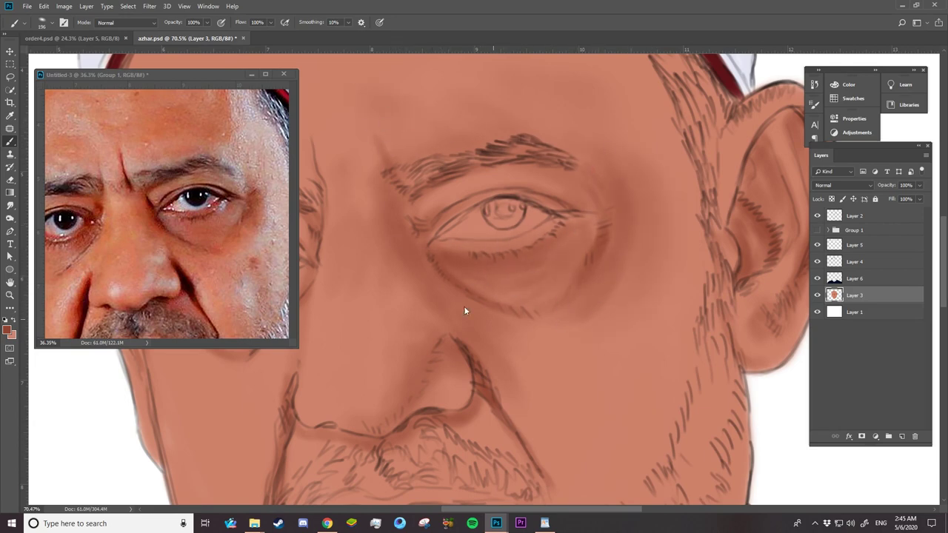
mouse_move(367, 384)
left_mouse_down()
mouse_move(487, 313)
mouse_move(515, 237)
left_mouse_up()
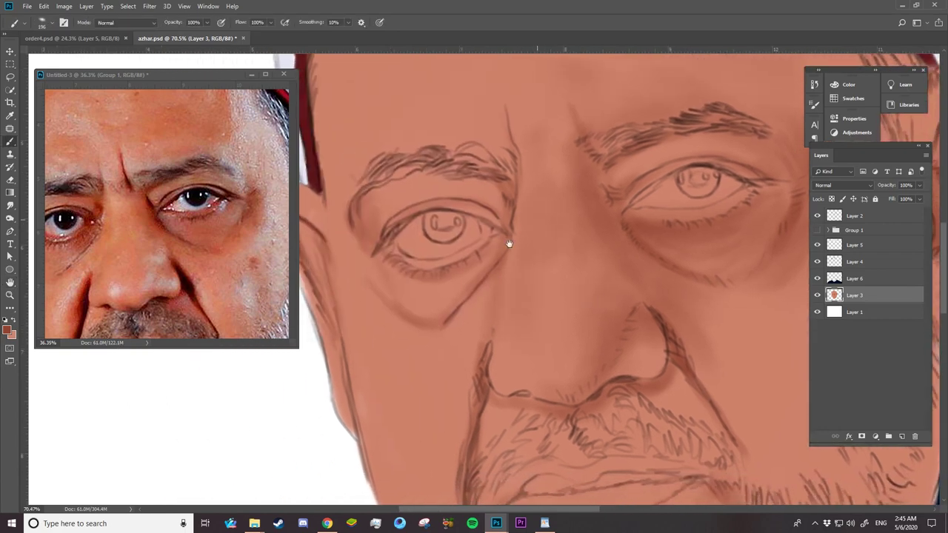
Step: With an 84 px brush, soften the shading under the nose and darken the left cheek contour
right_click(516, 309)
type("84")
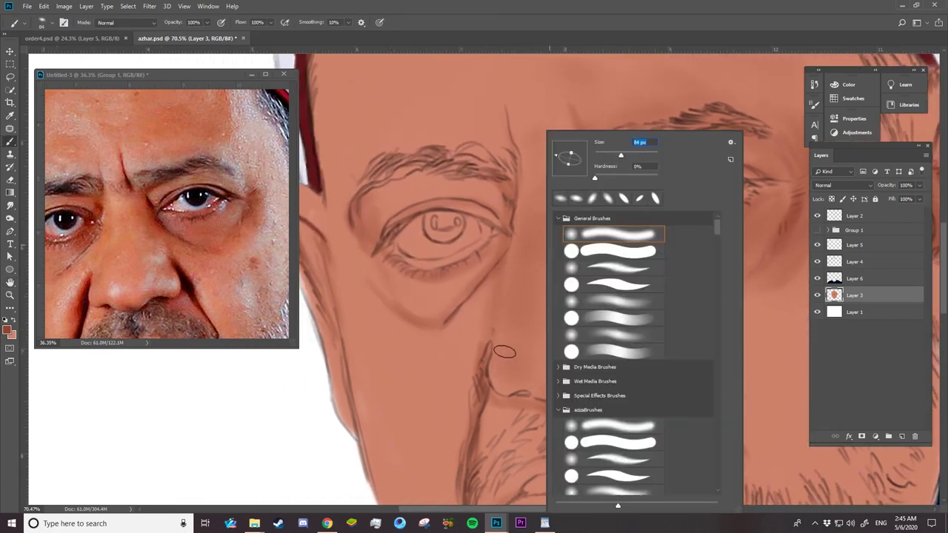
key("Return")
left_click_drag(526, 377, 566, 374)
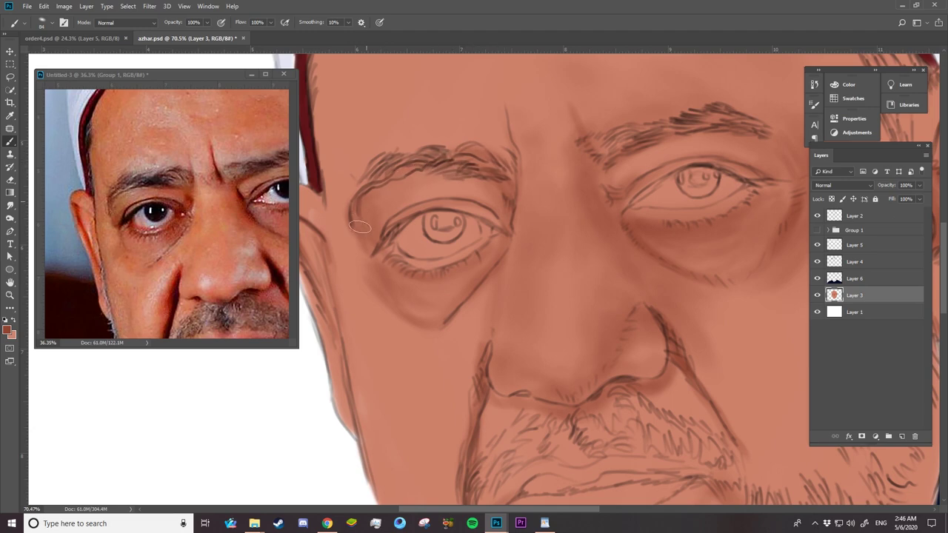
left_click_drag(333, 238, 365, 354)
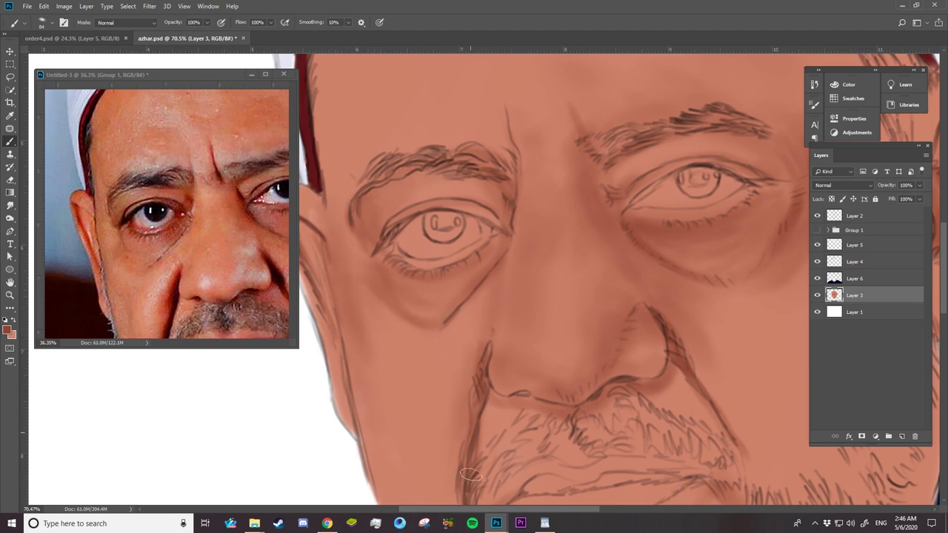
left_click_drag(443, 509, 417, 512)
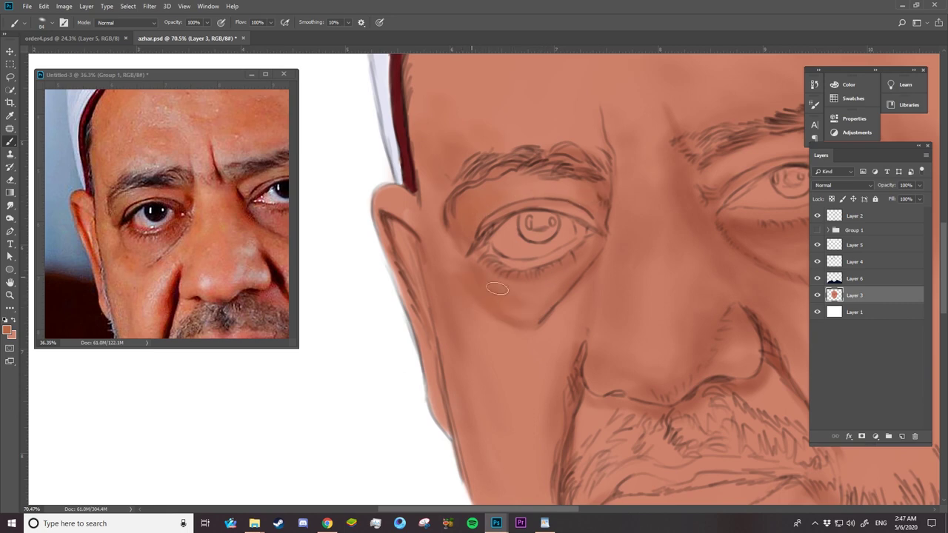
Step: Set brush hardness to 57%, sample a brown shadow, and stroke beside the eye corner
right_click(444, 268)
left_click_drag(533, 179, 535, 178)
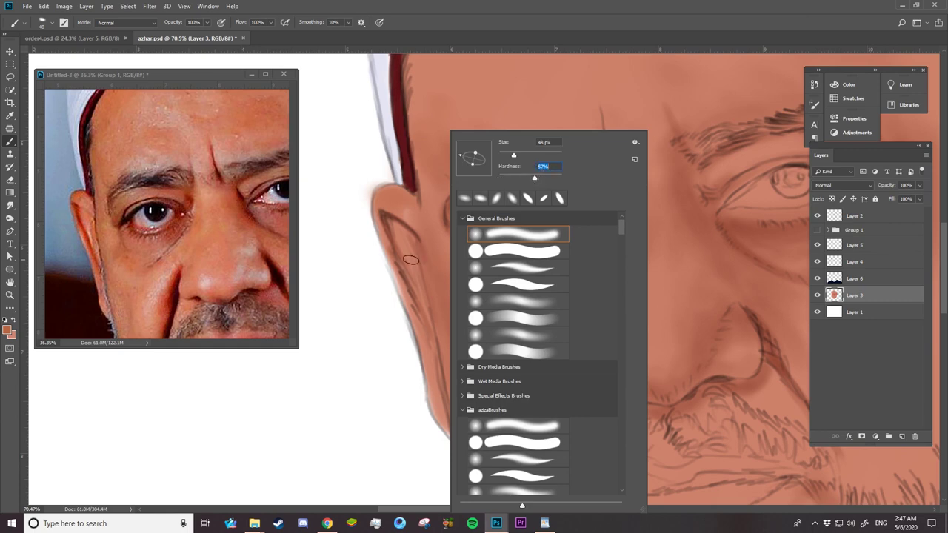
key("Return")
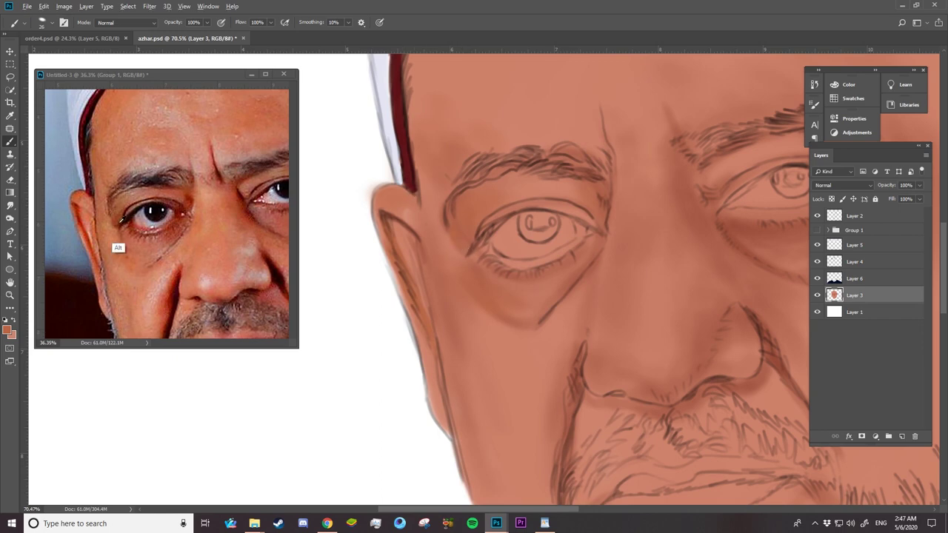
left_click(118, 248, "alt")
right_click(599, 199)
left_click_drag(598, 195, 600, 213)
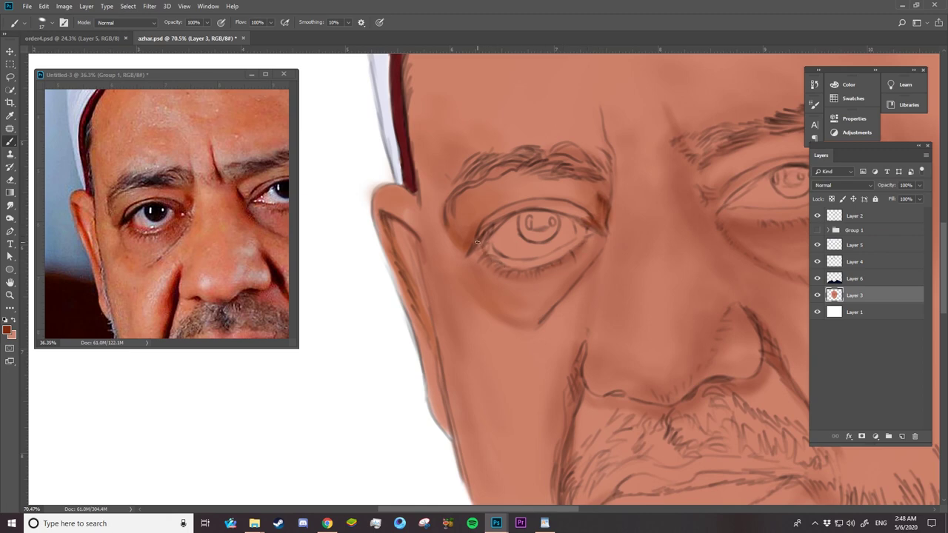
Step: Darken the line at the eyebrow's outer end and the outline along the ear
right_click(510, 151)
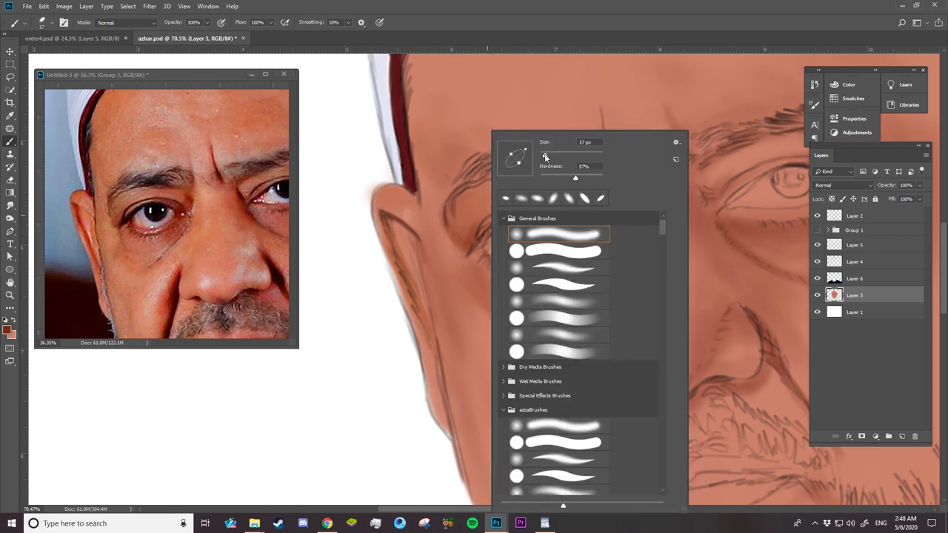
key("Return")
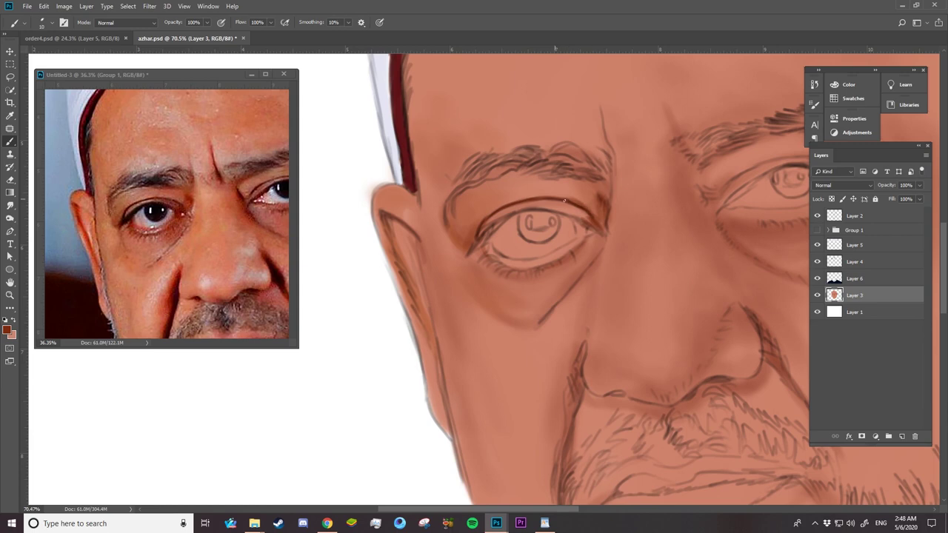
right_click(516, 200)
key("Return")
left_click_drag(615, 186, 600, 106)
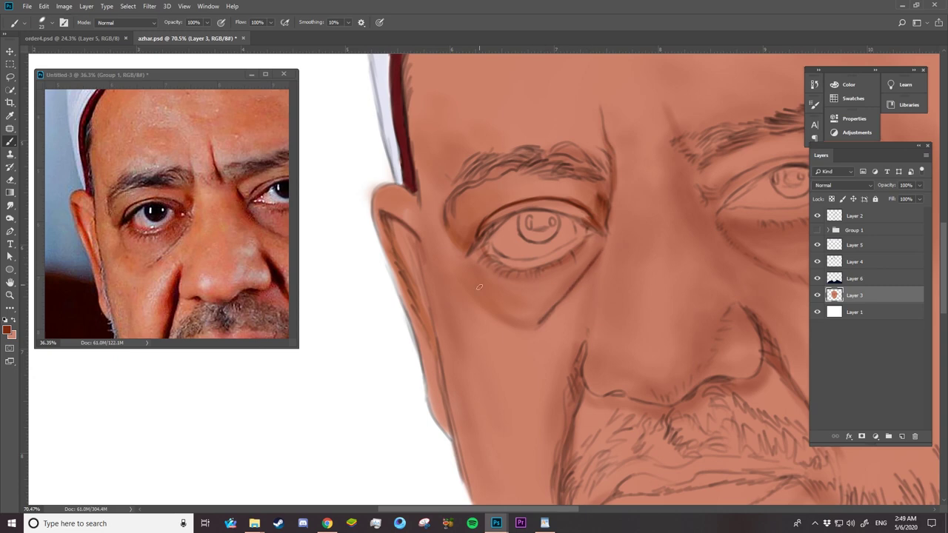
left_click_drag(428, 248, 420, 206)
left_click_drag(434, 306, 426, 281)
Step: With a different brush preset, darken the contours down the ear, cheek and under the eye
right_click(426, 281)
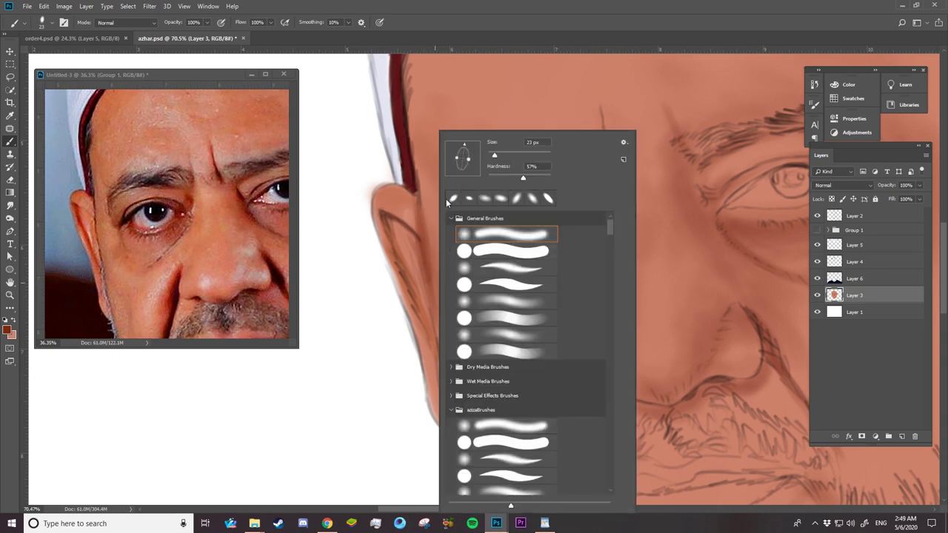
left_click(423, 232)
left_click_drag(425, 252, 451, 425)
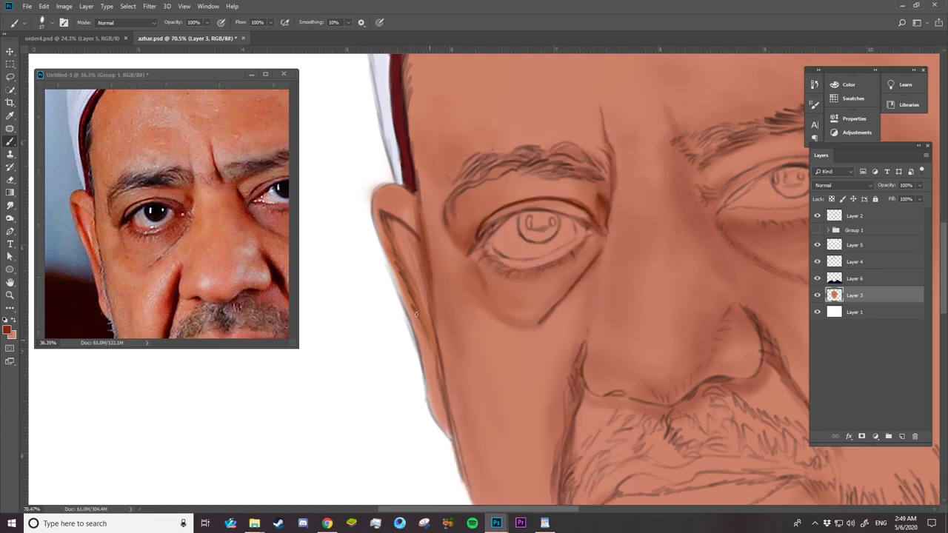
mouse_move(392, 253)
left_mouse_down()
mouse_move(406, 286)
mouse_move(383, 226)
left_mouse_up()
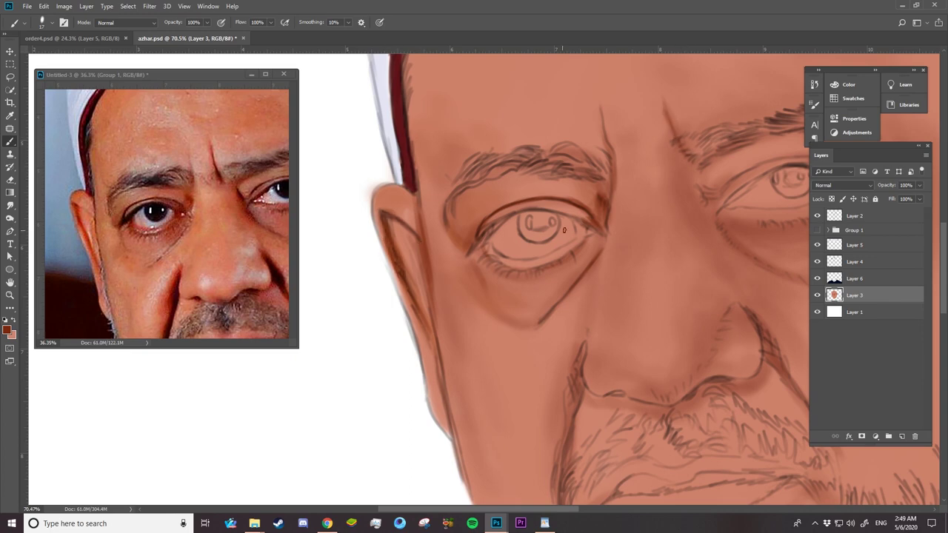
Step: With a 31 px brush, extend the nose fold below the nostril and darken the nose's right side
right_click(579, 369)
left_click_drag(641, 160, 645, 171)
left_click(579, 364)
left_click_drag(581, 361, 578, 411)
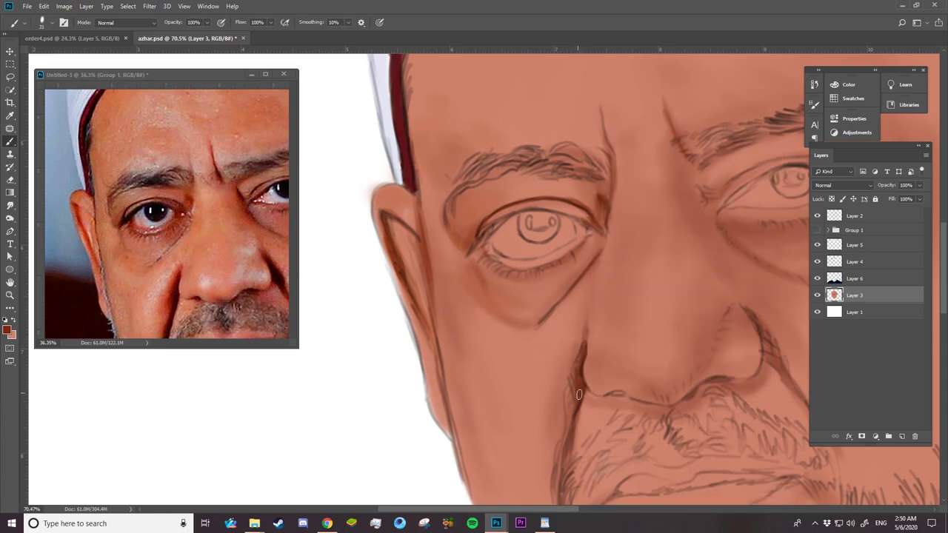
left_click_drag(762, 307, 769, 366)
right_click(777, 361)
left_click(744, 307)
left_click_drag(744, 308, 799, 392)
key("space")
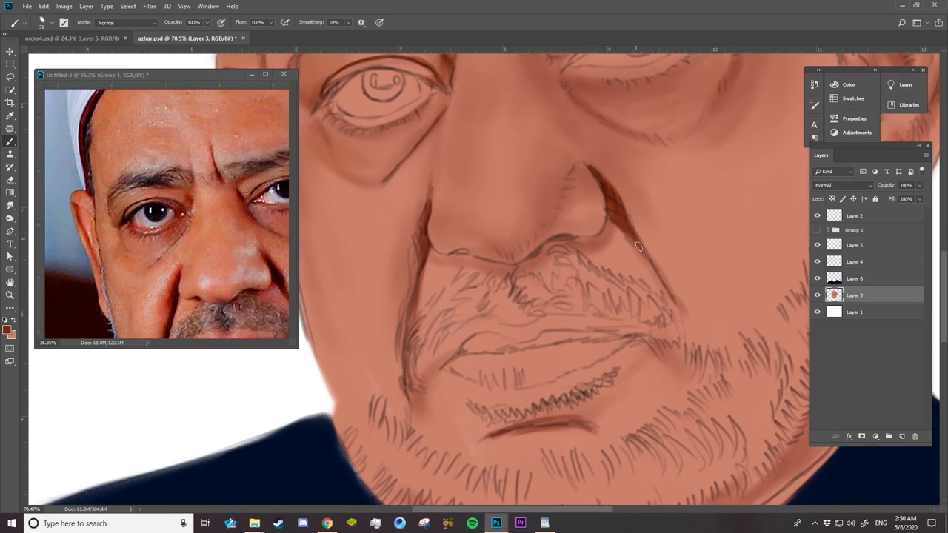
Step: Darken the left nasolabial line and add dark hatching to the moustache below the nose
left_click_drag(638, 246, 680, 310)
right_click(435, 298)
left_click_drag(453, 148, 463, 148)
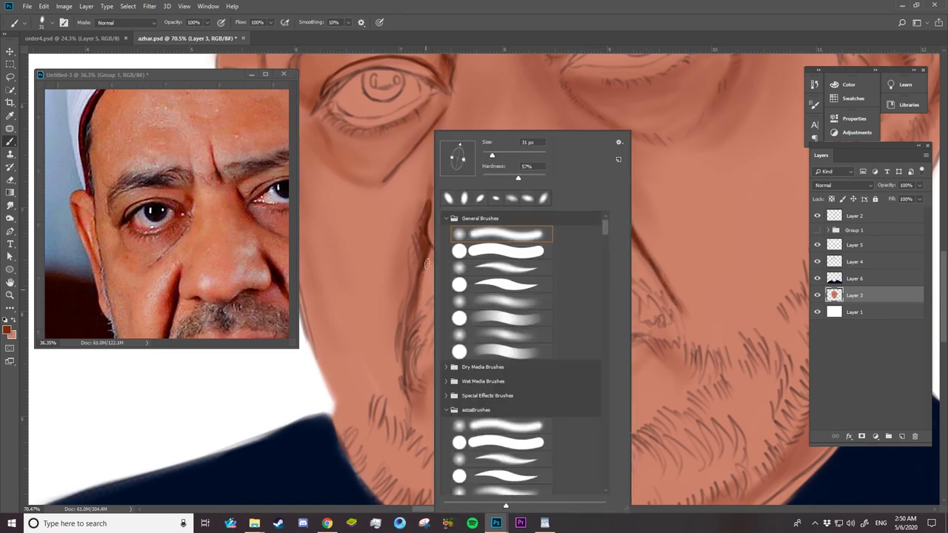
left_click_drag(418, 287, 406, 386)
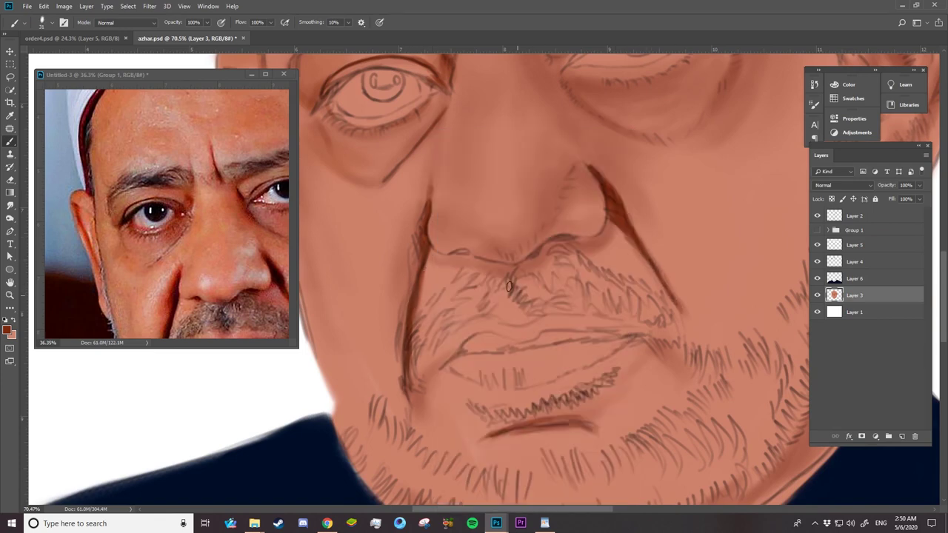
left_click_drag(509, 287, 534, 320)
Step: Check the reference photo, then darken the left nasolabial fold line further
left_click(290, 259)
scroll(291, 259, "down", 5)
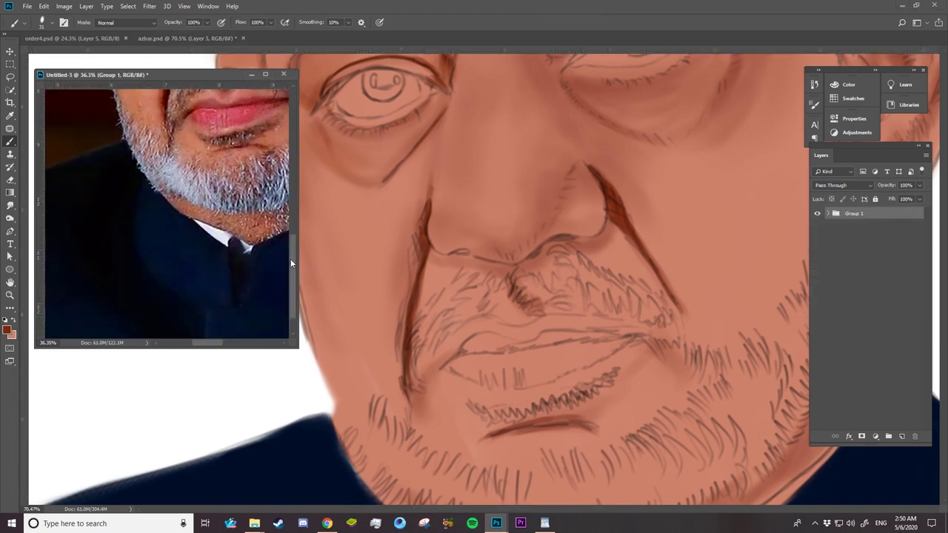
scroll(292, 216, "up", 2)
left_click(421, 288)
left_click_drag(421, 287, 426, 175)
left_click_drag(419, 249, 397, 389)
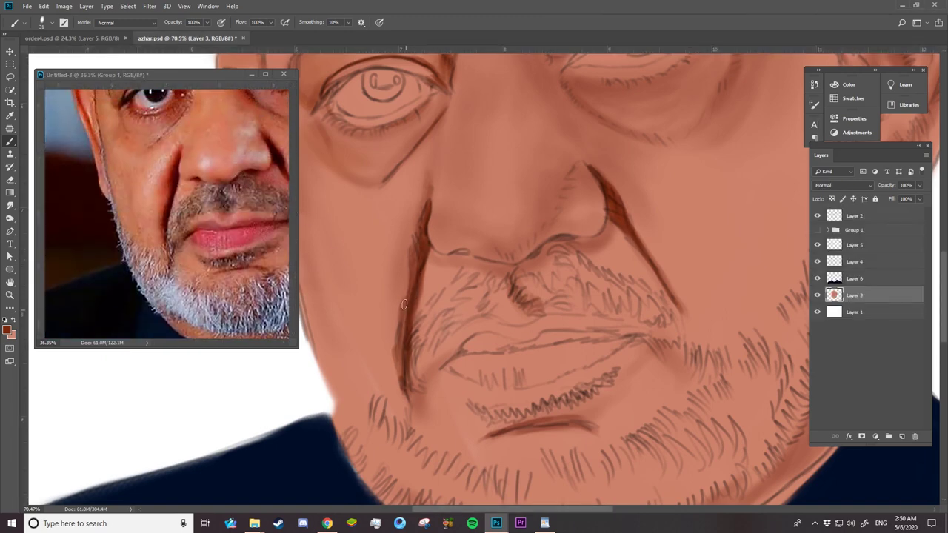
Step: Paint reddish brown along the left cheek fold, then soften it with a pink highlight
left_click(168, 182, "alt")
left_click_drag(409, 263, 395, 343)
left_click(166, 168, "alt")
left_click_drag(410, 222, 393, 282)
left_click_drag(412, 184, 397, 223)
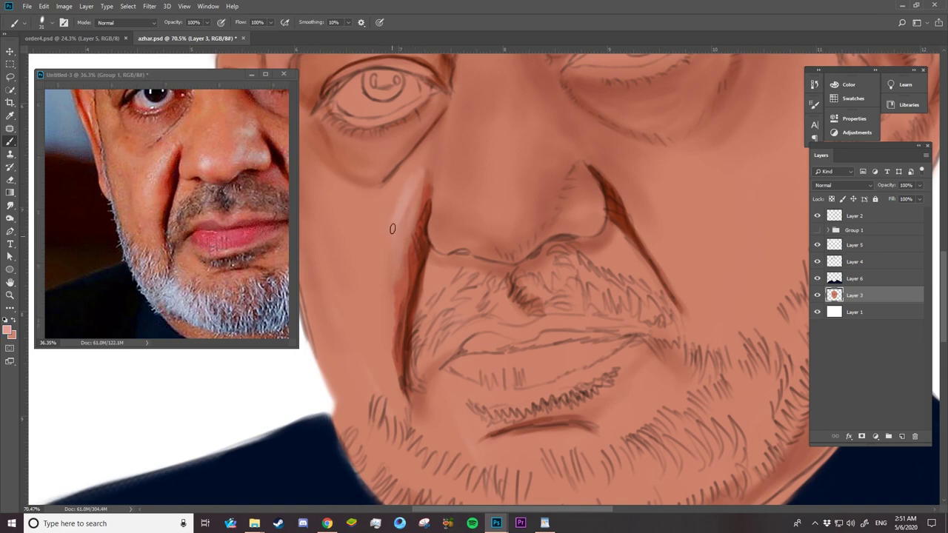
Step: Sample a dark colour and deepen the left fold line and the right fold beside the nose
right_click(380, 311)
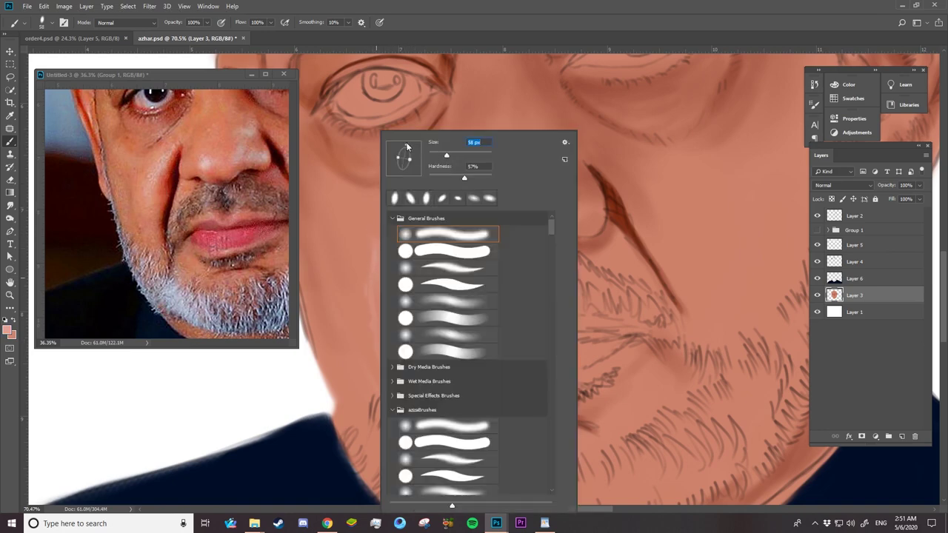
key("Return")
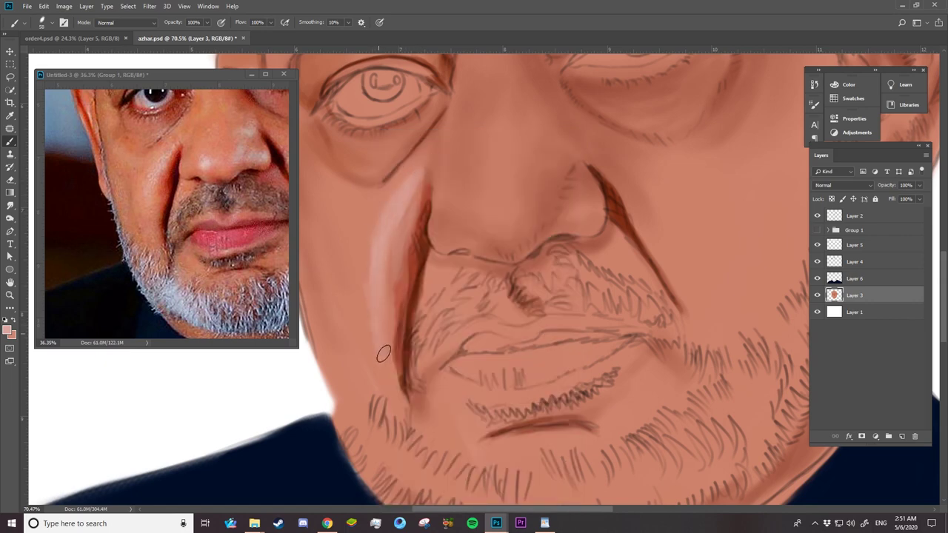
left_click(177, 202, "alt")
right_click(417, 261)
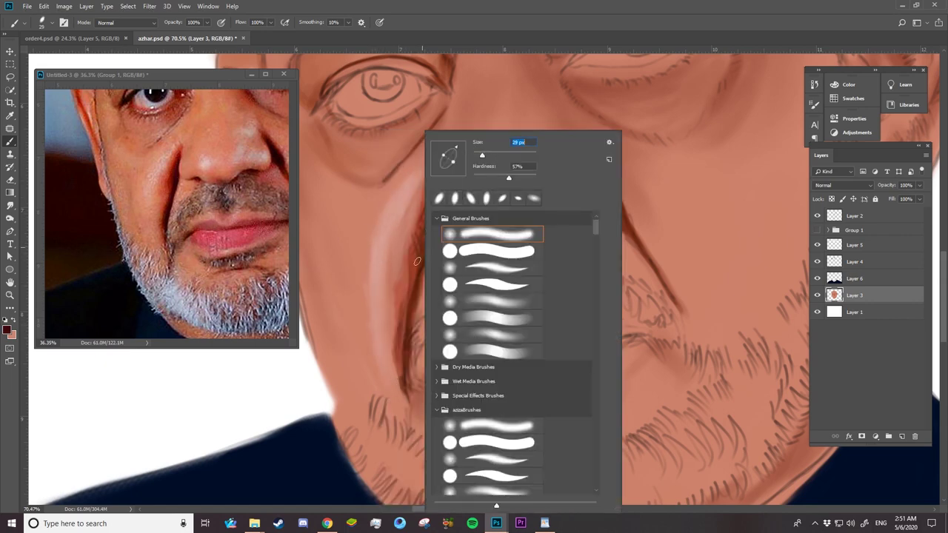
key("Return")
left_click_drag(422, 233, 400, 385)
left_click_drag(424, 215, 408, 316)
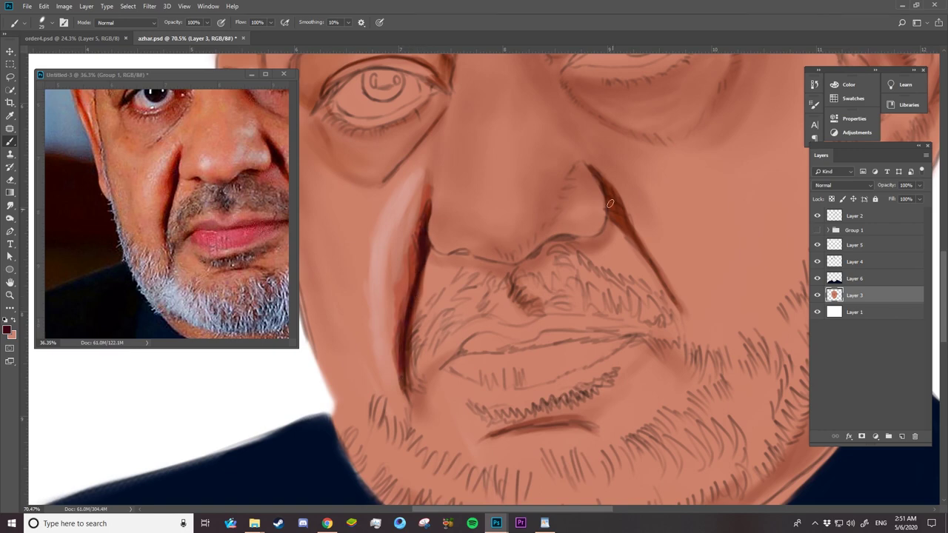
left_click_drag(610, 204, 624, 222)
left_click_drag(606, 185, 620, 236)
Step: With a larger brush, darken the nostril underside and the space between the nostrils
right_click(621, 235)
left_click_drag(657, 164, 649, 165)
key("Return")
mouse_move(568, 239)
left_mouse_down()
mouse_move(535, 255)
mouse_move(577, 238)
left_mouse_up()
right_click(465, 253)
key("Return")
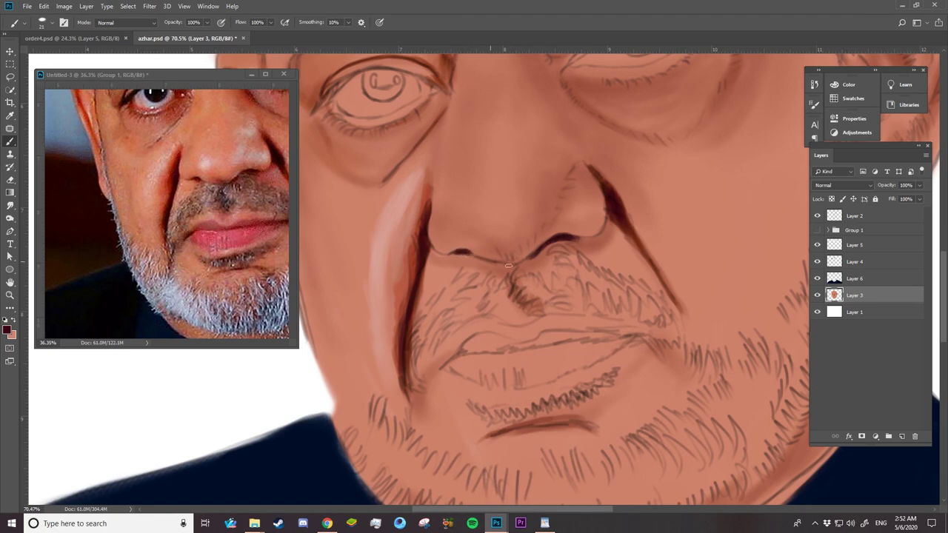
left_click_drag(524, 257, 505, 262)
Step: Darken the lower lip line and shade the crease at the mouth corner
mouse_move(615, 372)
left_mouse_down()
mouse_move(557, 400)
mouse_move(478, 406)
left_mouse_up()
right_click(557, 400)
key("Return")
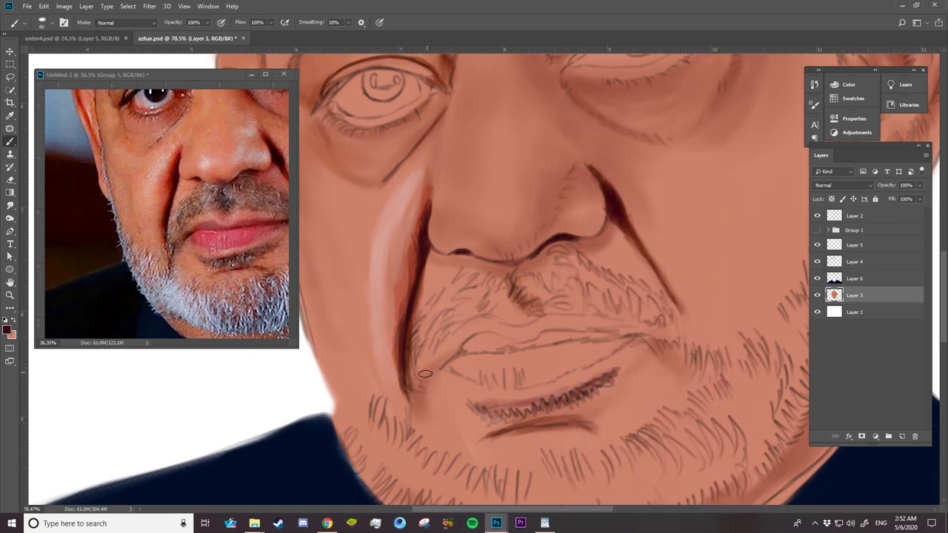
left_click(222, 346)
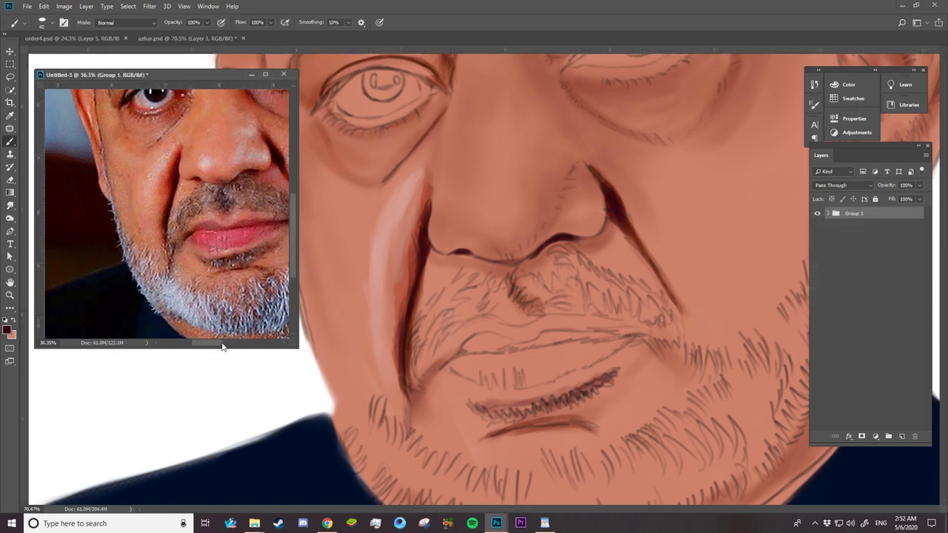
left_click_drag(222, 345, 235, 350)
left_click(659, 329)
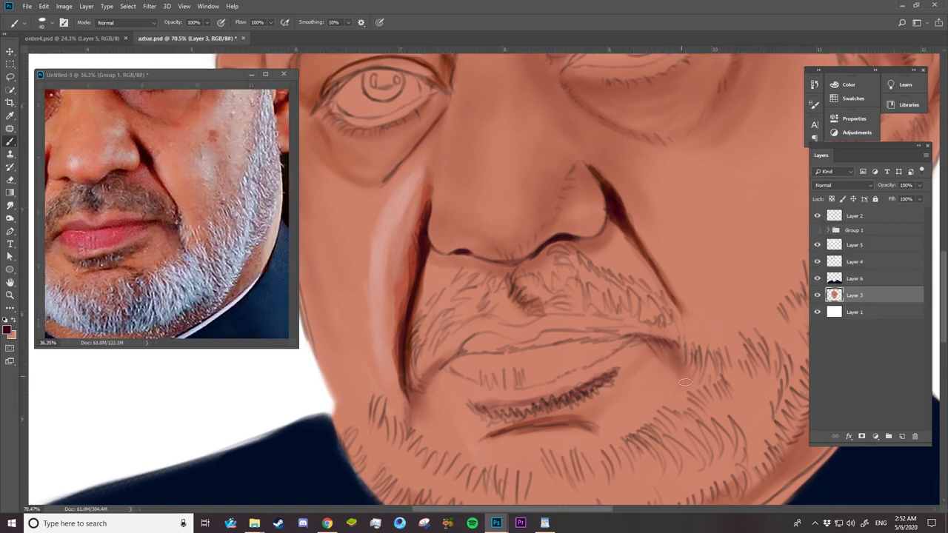
left_click_drag(674, 314, 670, 364)
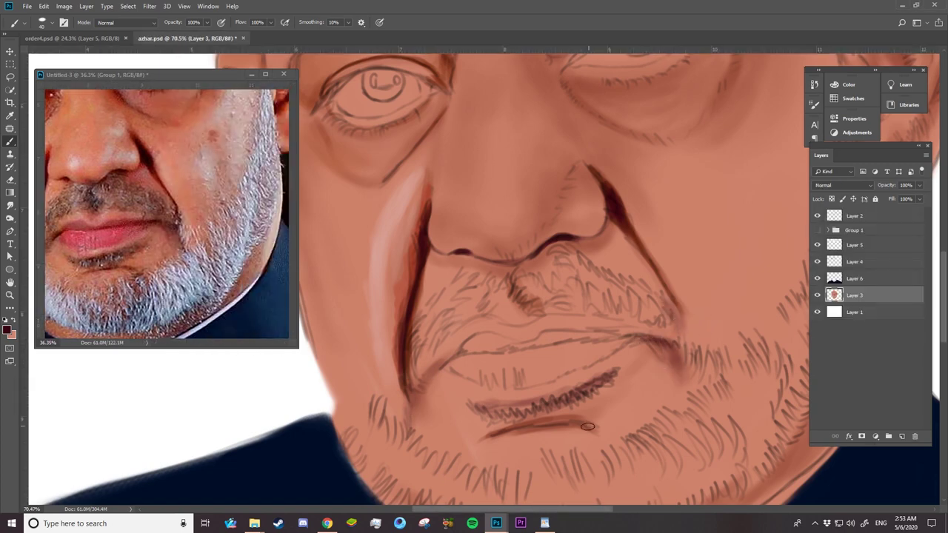
Step: Sample a skin tone from the reference and paint a lighter patch on the right cheek
key("z")
left_click_drag(615, 274, 595, 259)
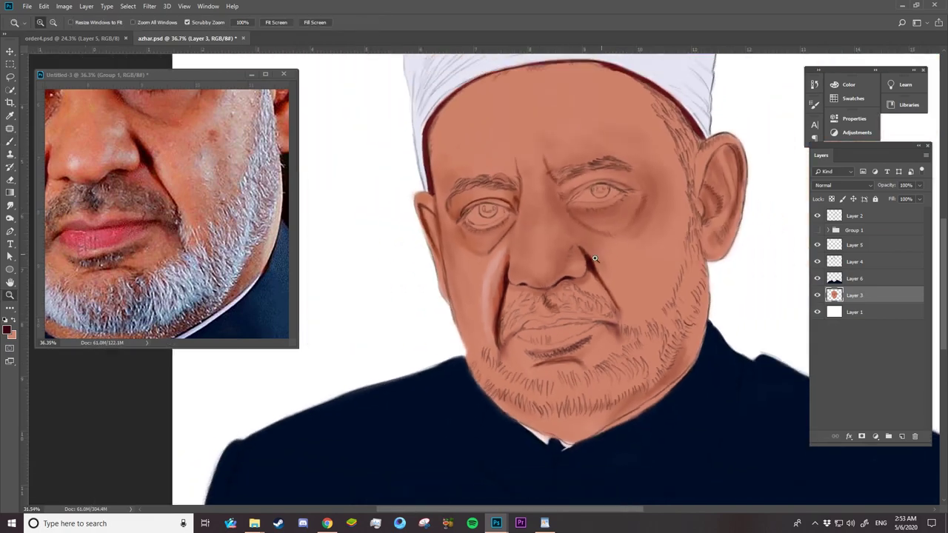
left_click_drag(171, 222, 155, 222)
left_click_drag(163, 148, 163, 222)
left_click(459, 222)
key("b")
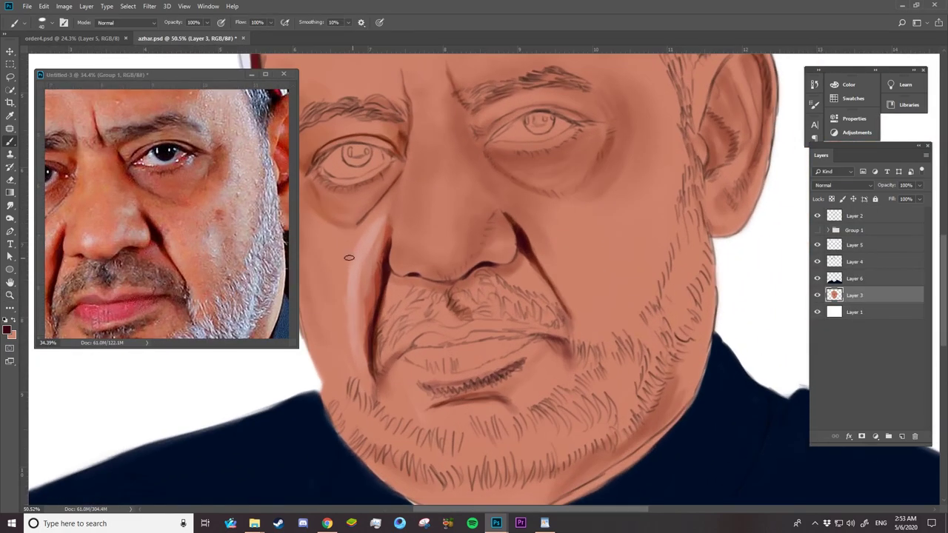
right_click(603, 235)
key("Escape")
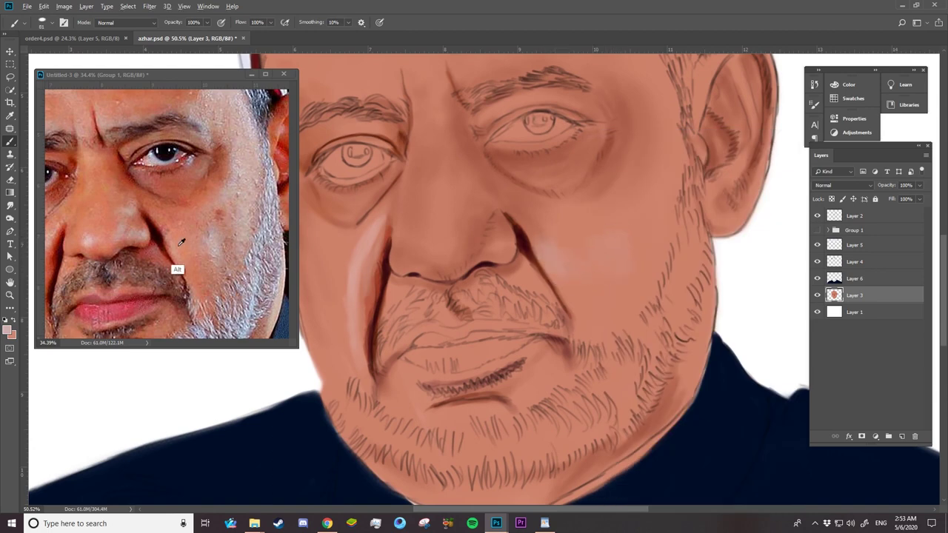
left_click(178, 269, "alt")
mouse_move(568, 264)
left_mouse_down()
mouse_move(555, 257)
mouse_move(656, 229)
mouse_move(669, 159)
mouse_move(642, 223)
mouse_move(665, 177)
mouse_move(641, 102)
mouse_move(657, 223)
mouse_move(637, 282)
left_mouse_up()
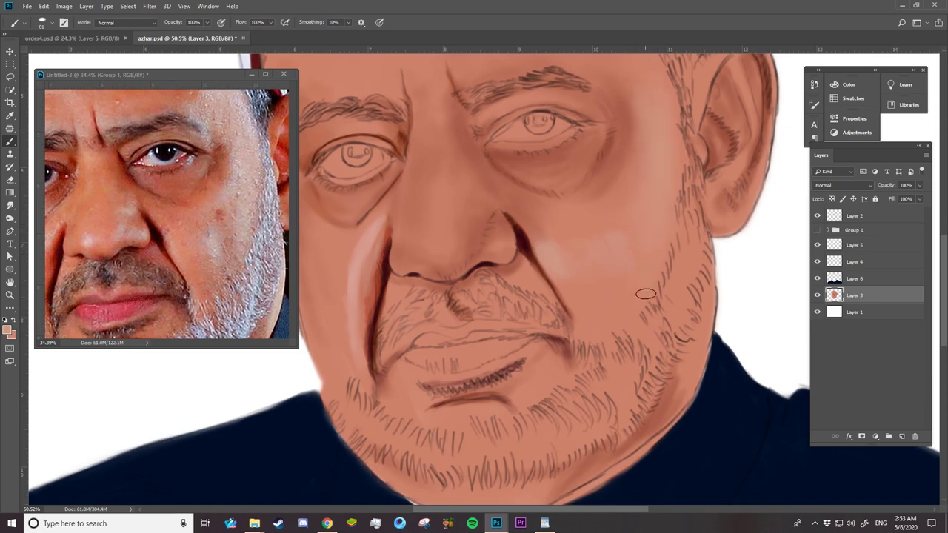
Step: With a roughly 20 px brush and Group 1 hidden, paint a small dark mole on the cheek
right_click(640, 230)
left_click(693, 155)
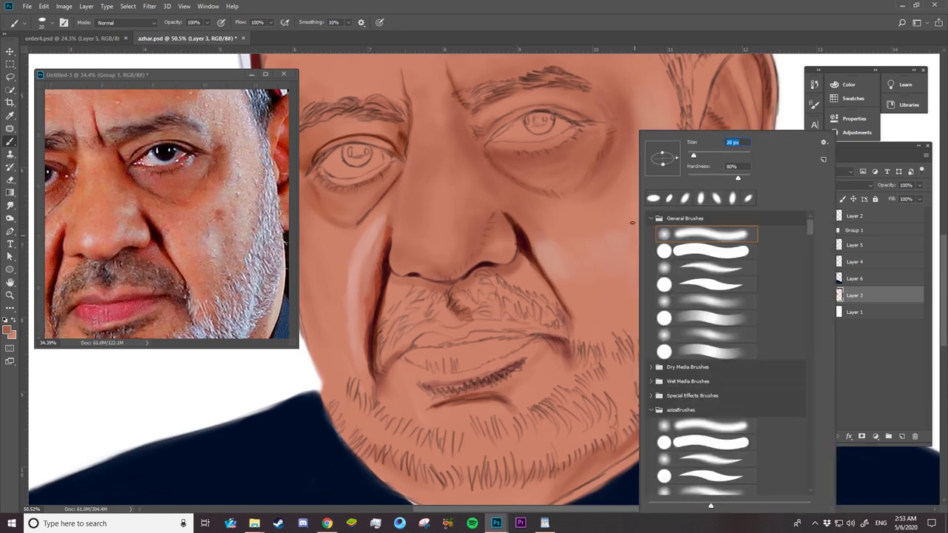
left_click(632, 230)
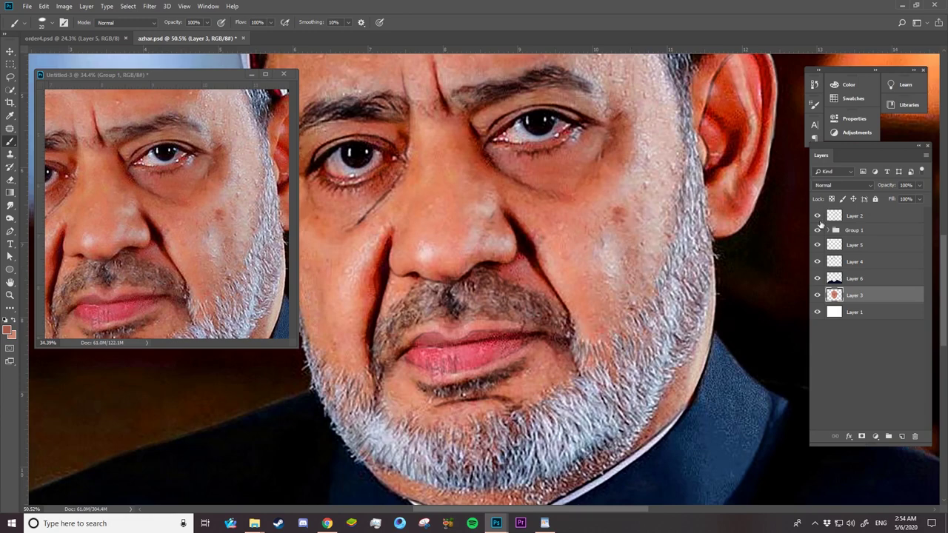
left_click(818, 229)
right_click(616, 138)
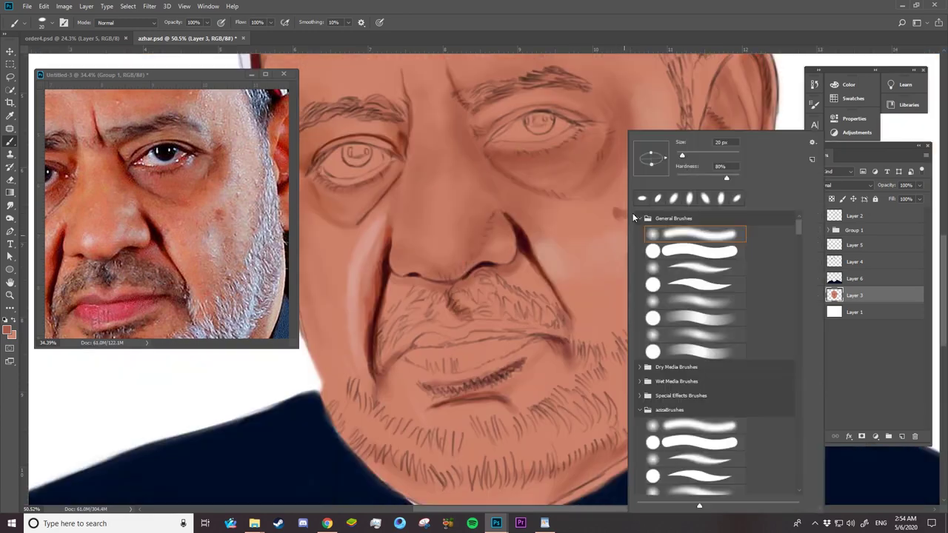
double_click(629, 245)
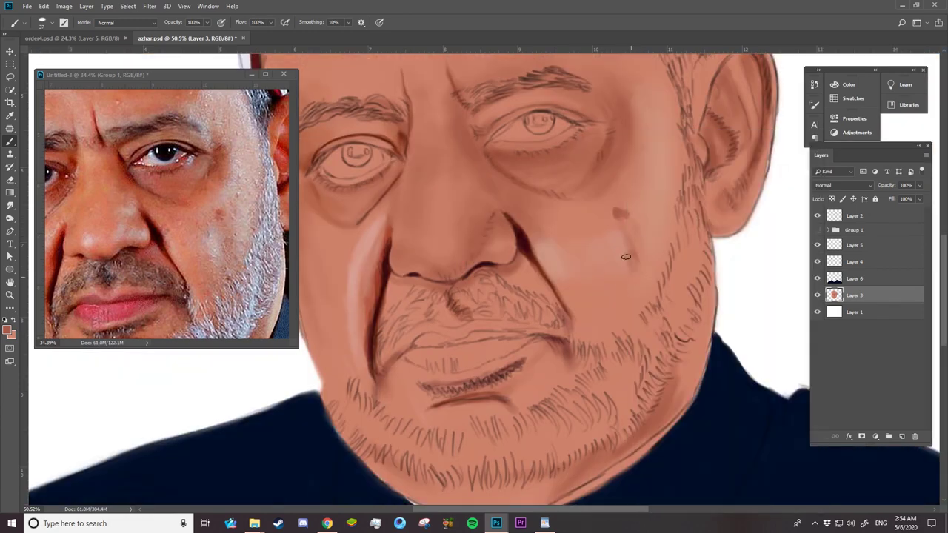
left_click_drag(626, 258, 629, 315)
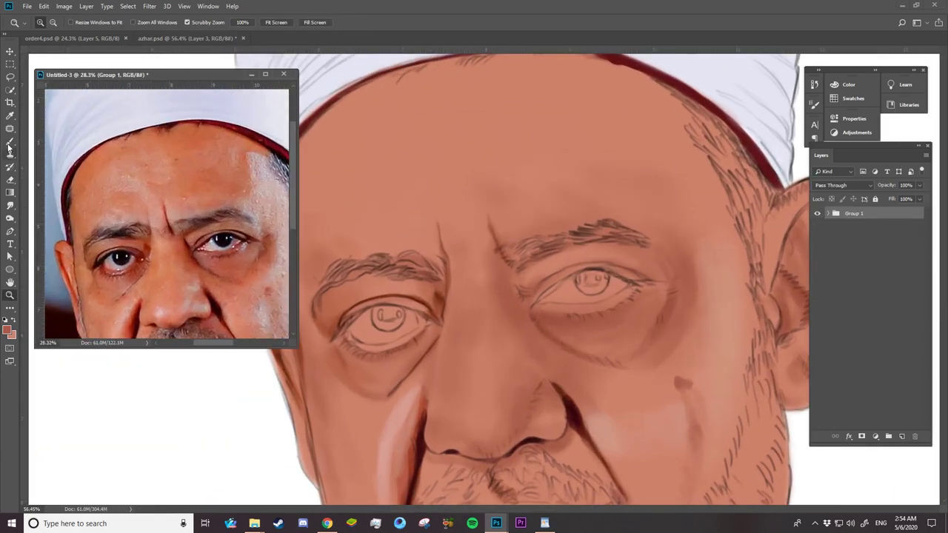
Step: Back in the portrait, check the brush settings and add a new layer above Layer 3
left_click(10, 142)
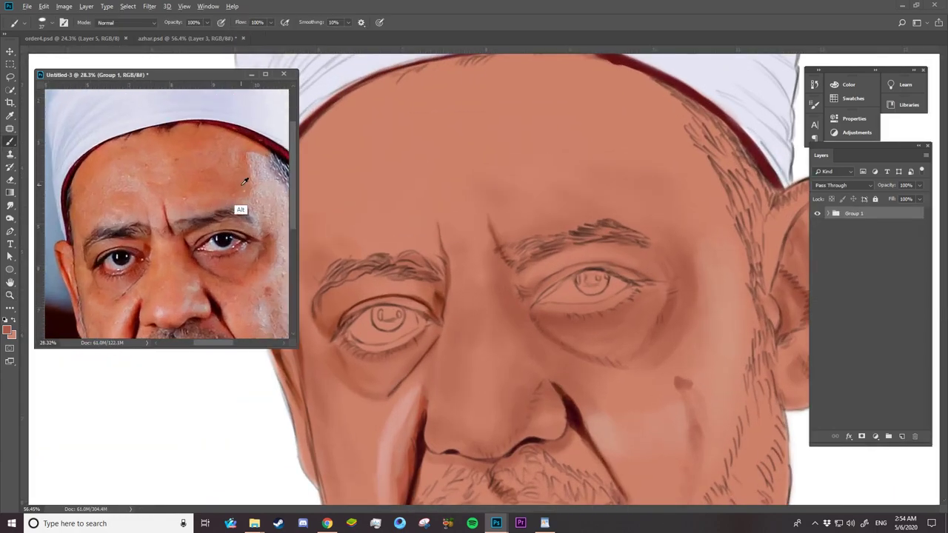
right_click(662, 132)
key("Escape")
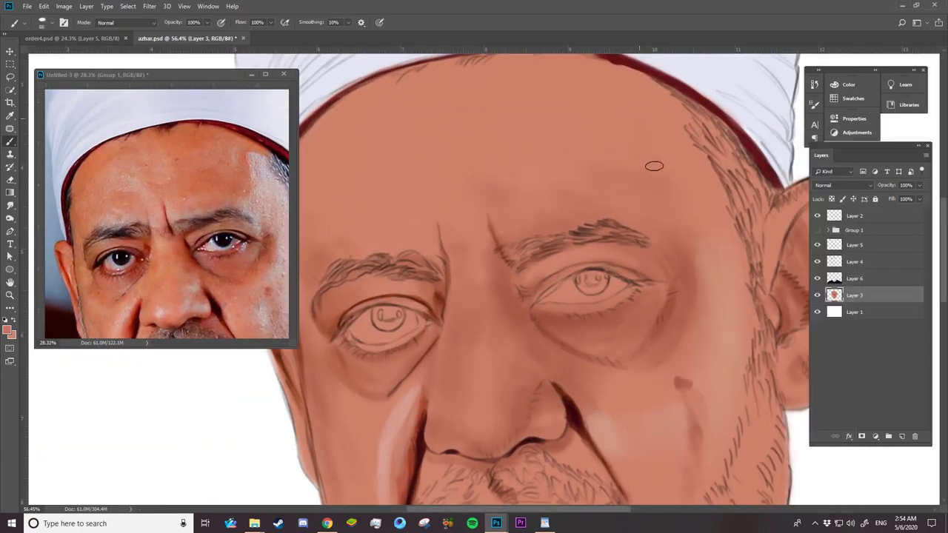
right_click(625, 157)
key("Escape")
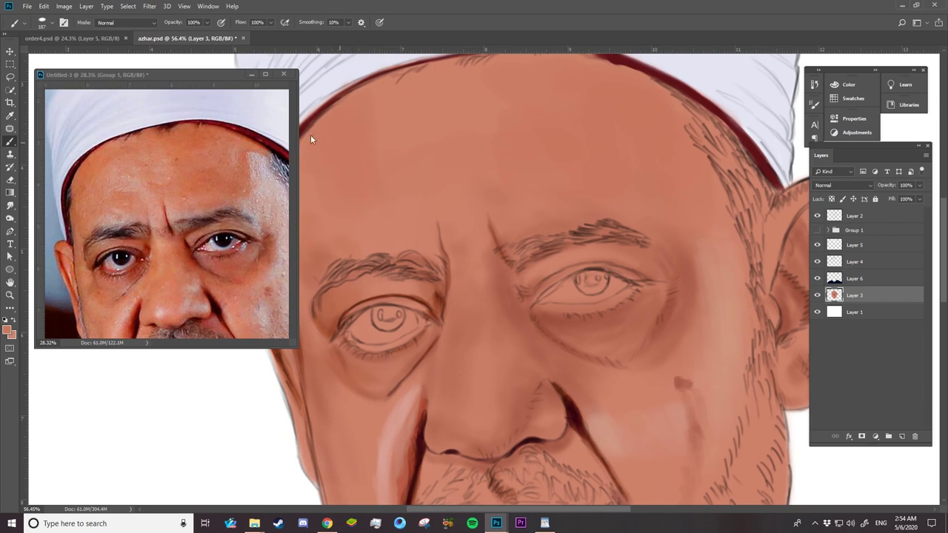
left_click(901, 437)
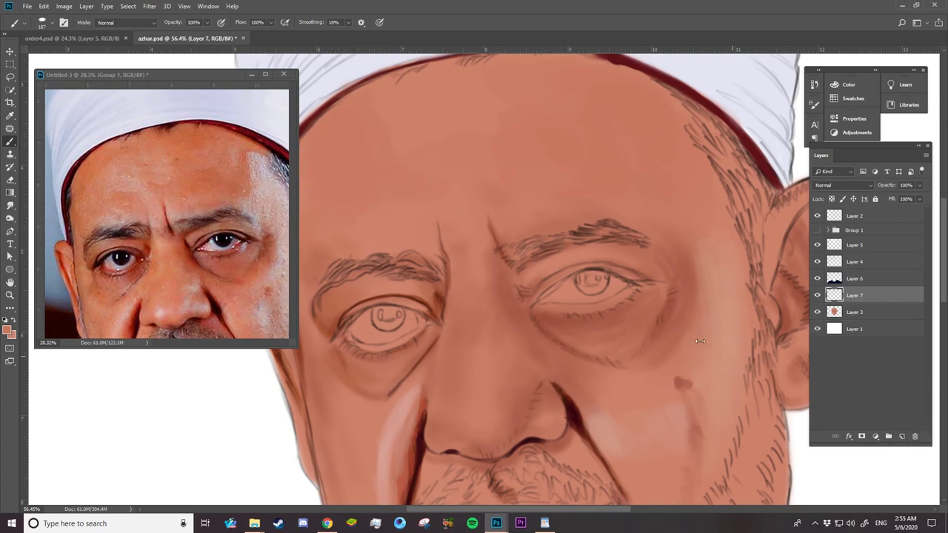
Step: Sample a light skin tone from the reference and toggle Group 1 to compare the highlights
left_click(256, 180, "alt")
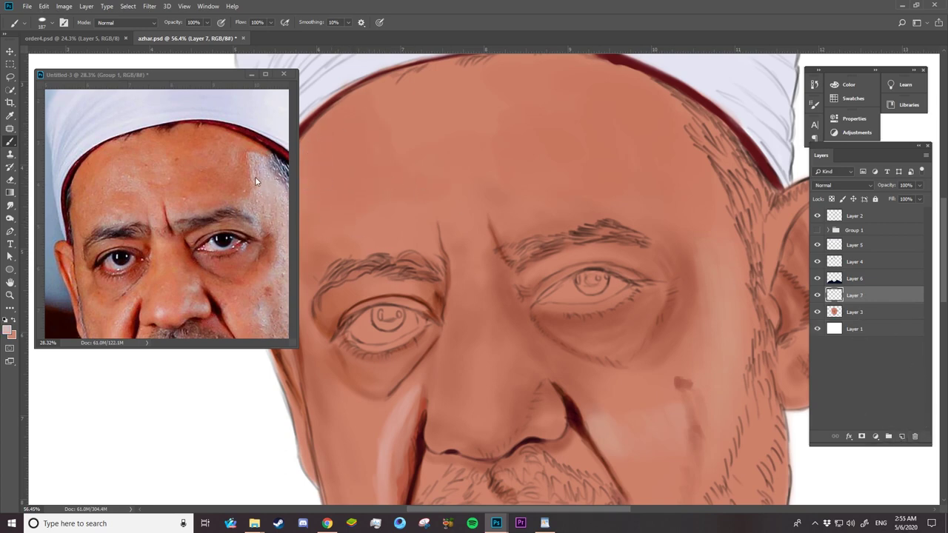
left_click(818, 232)
right_click(674, 131)
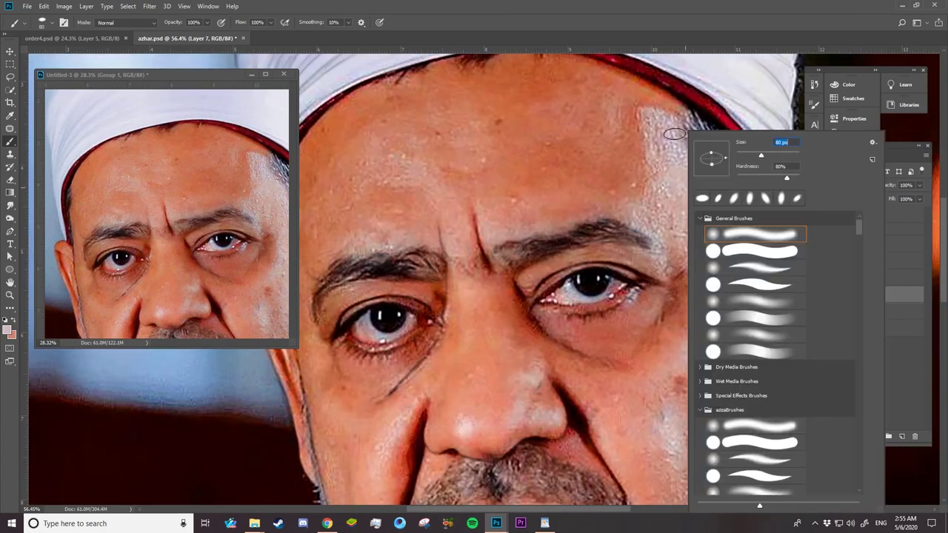
key("Escape")
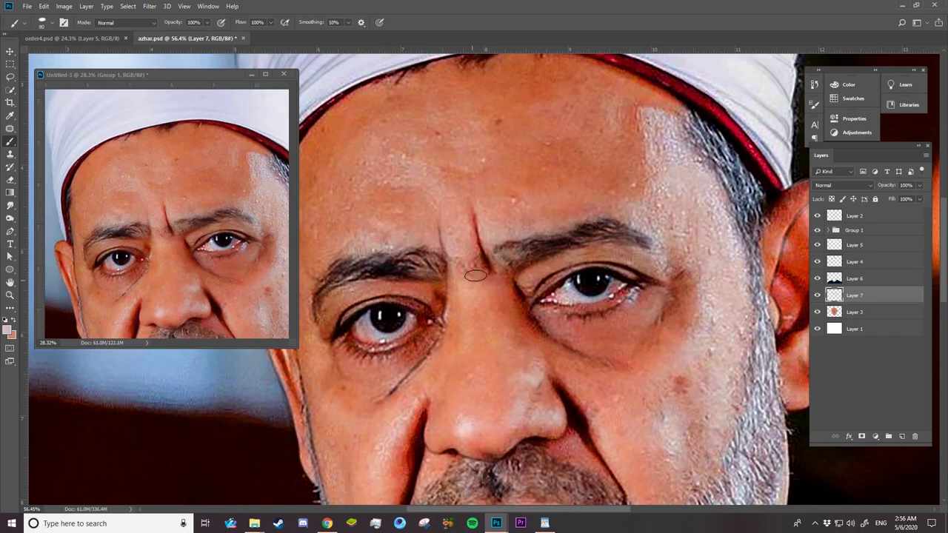
scroll(785, 222, "down", 5)
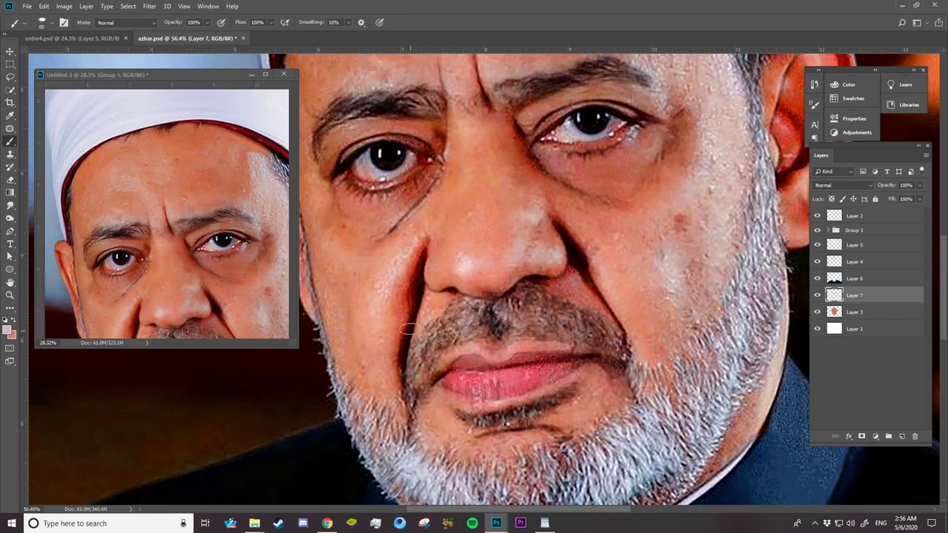
left_click(818, 230)
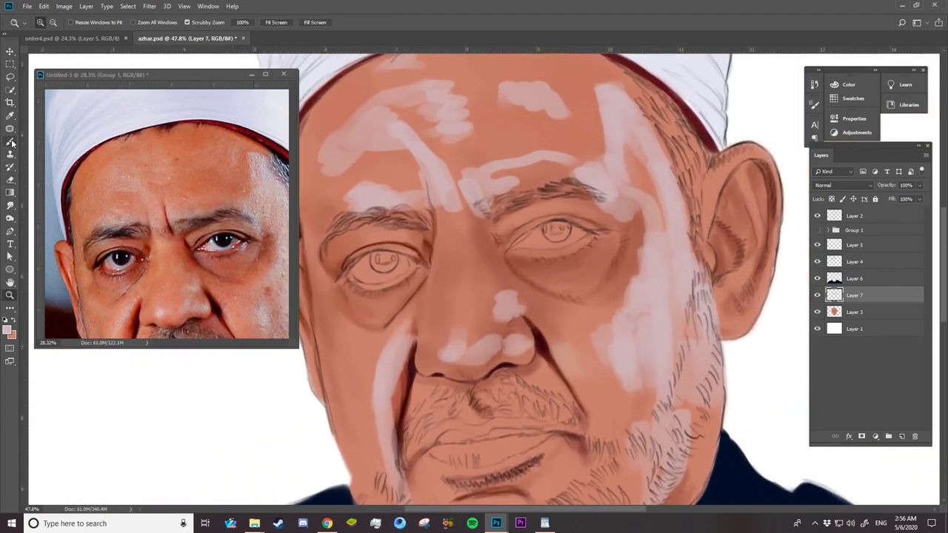
left_click(12, 143)
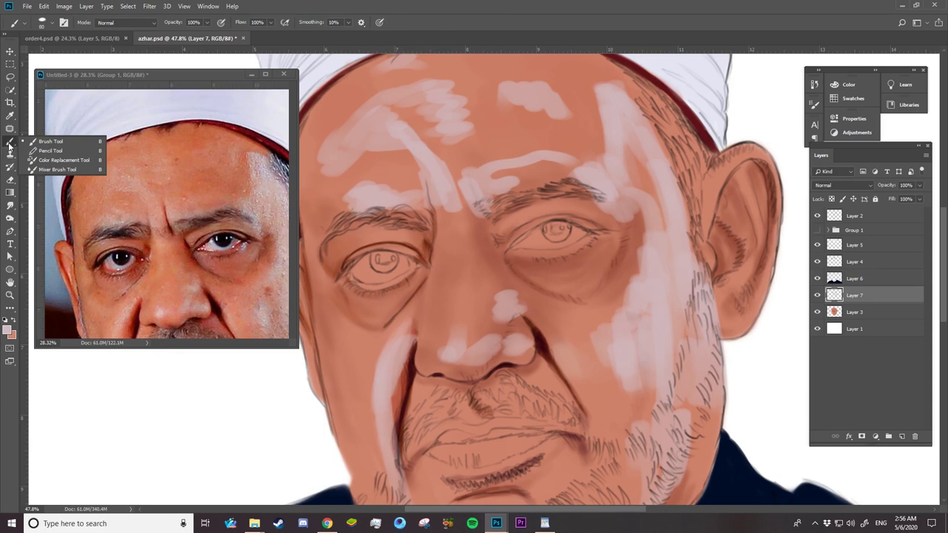
Step: Switch to the Mixer Brush with Mix 100%, Flow 14% and Load Brush off
left_click(48, 169)
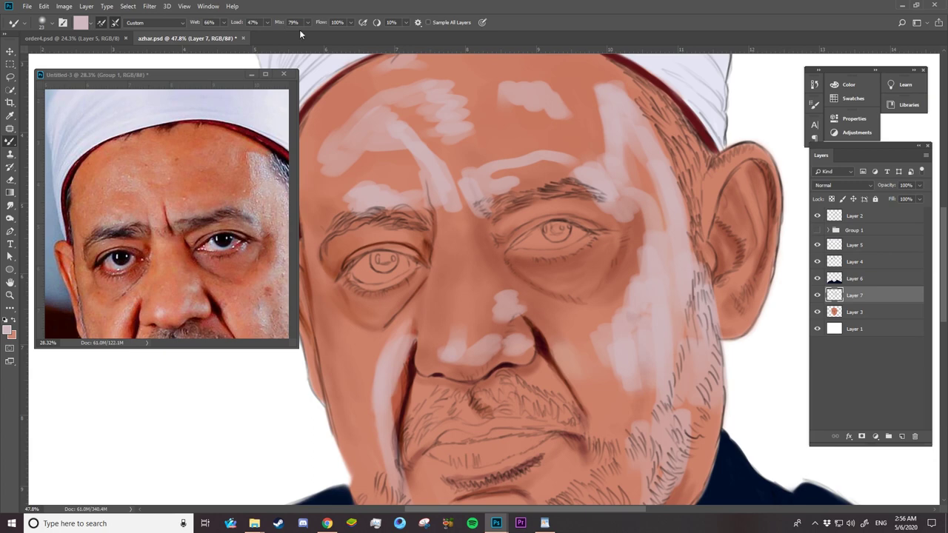
right_click(651, 165)
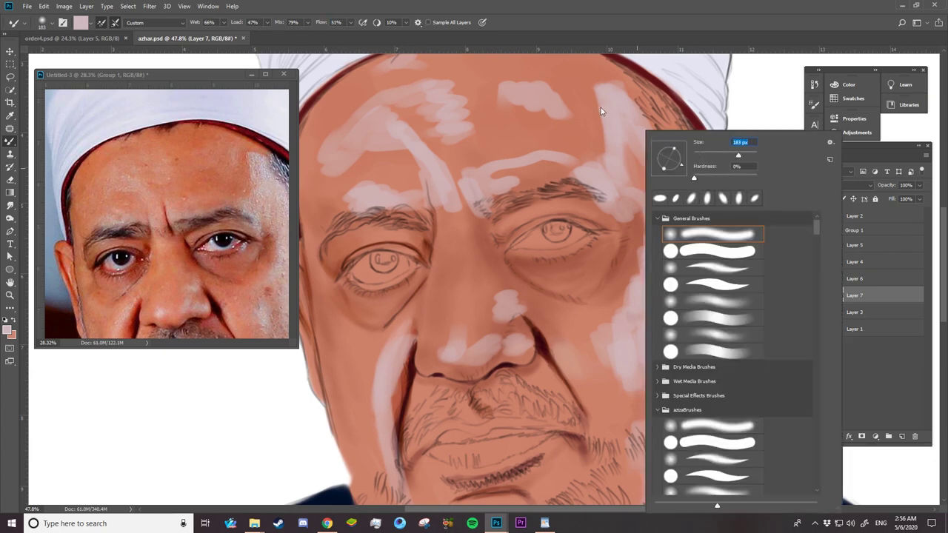
key("Return")
left_click_drag(585, 87, 581, 124)
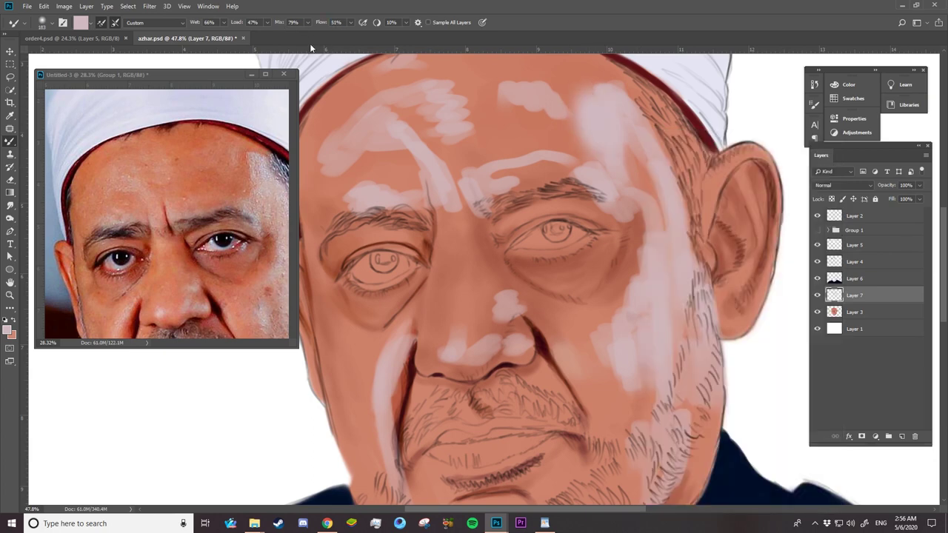
left_click_drag(308, 23, 313, 23)
left_click_drag(323, 24, 301, 31)
left_click(102, 24)
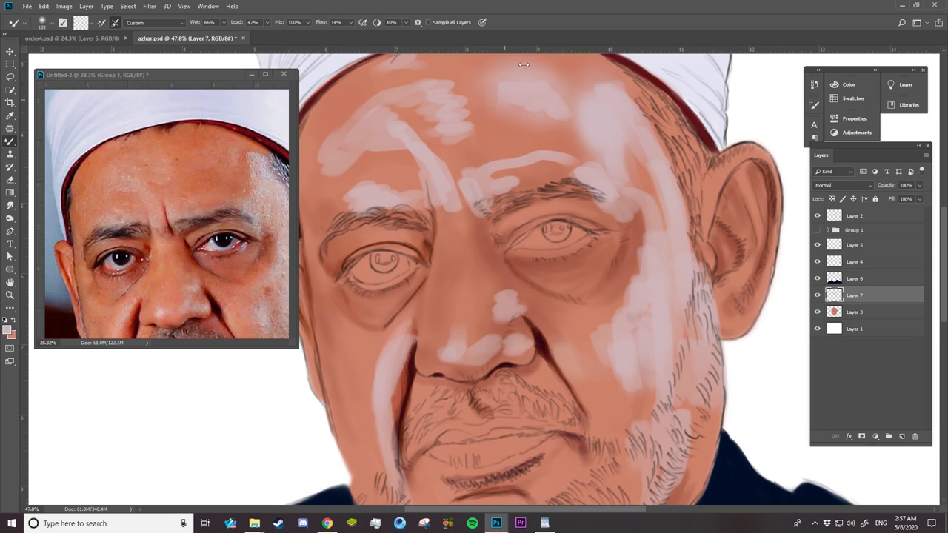
Step: Blend the pale patches across the forehead, down the right temple and on the right cheek
left_click_drag(524, 65, 613, 81)
mouse_move(624, 142)
left_mouse_down()
mouse_move(641, 185)
mouse_move(586, 159)
mouse_move(518, 159)
mouse_move(524, 145)
mouse_move(459, 185)
mouse_move(511, 207)
left_mouse_up()
mouse_move(623, 200)
left_mouse_down()
mouse_move(637, 245)
mouse_move(630, 285)
left_mouse_up()
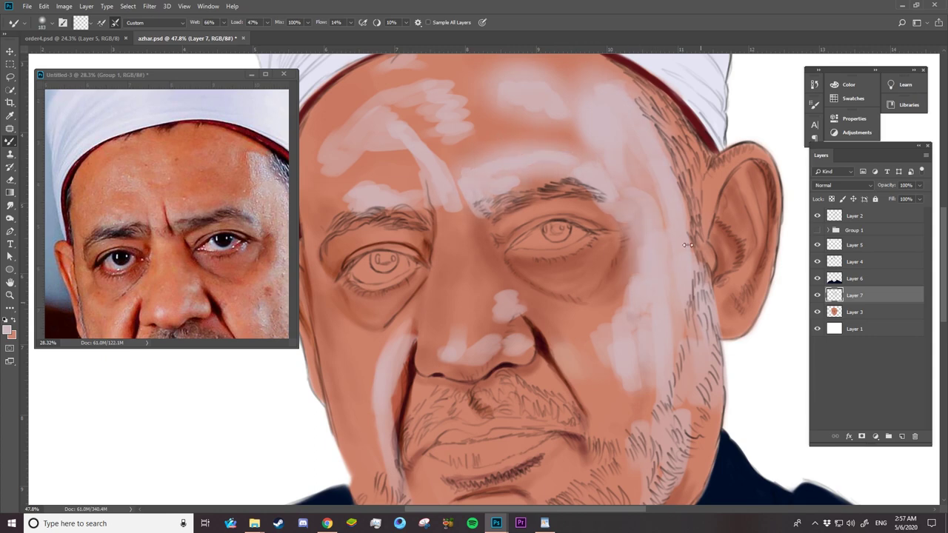
mouse_move(689, 246)
left_mouse_down()
mouse_move(605, 296)
mouse_move(615, 370)
mouse_move(647, 375)
left_mouse_up()
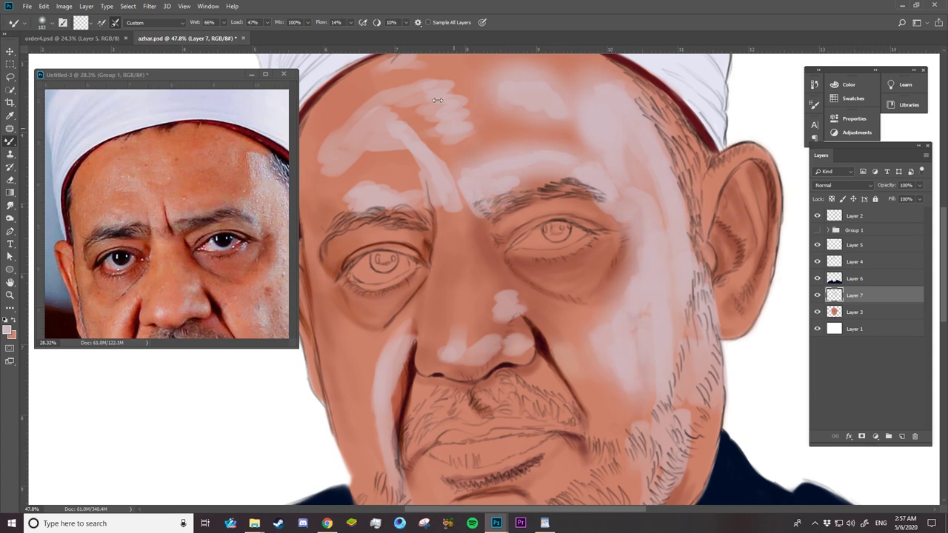
left_click_drag(445, 122, 467, 110)
mouse_move(440, 69)
left_mouse_down()
mouse_move(414, 122)
mouse_move(444, 163)
left_mouse_up()
mouse_move(393, 178)
left_mouse_down()
mouse_move(356, 173)
mouse_move(404, 136)
mouse_move(314, 121)
mouse_move(402, 69)
mouse_move(354, 80)
left_mouse_up()
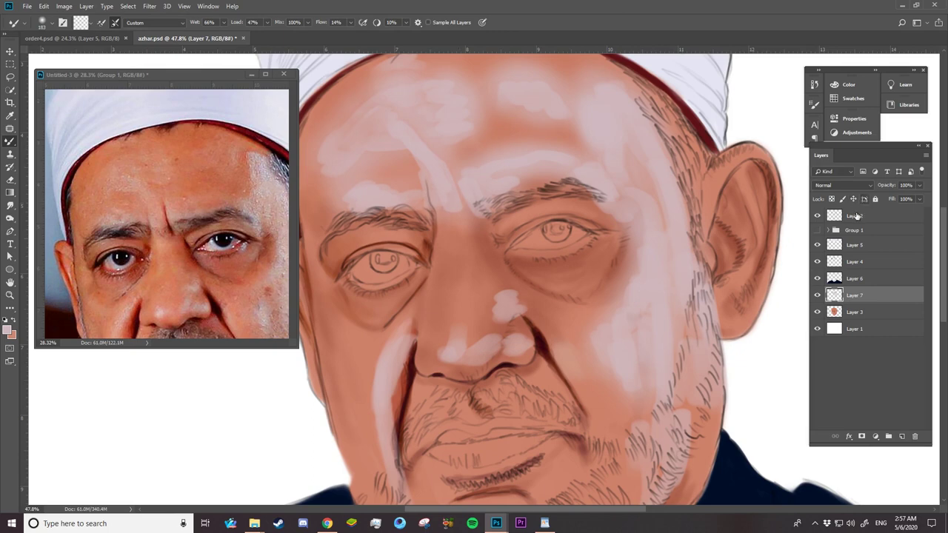
Step: Set Layer 7's blend mode to Overlay at 100% opacity
left_click_drag(888, 187, 869, 187)
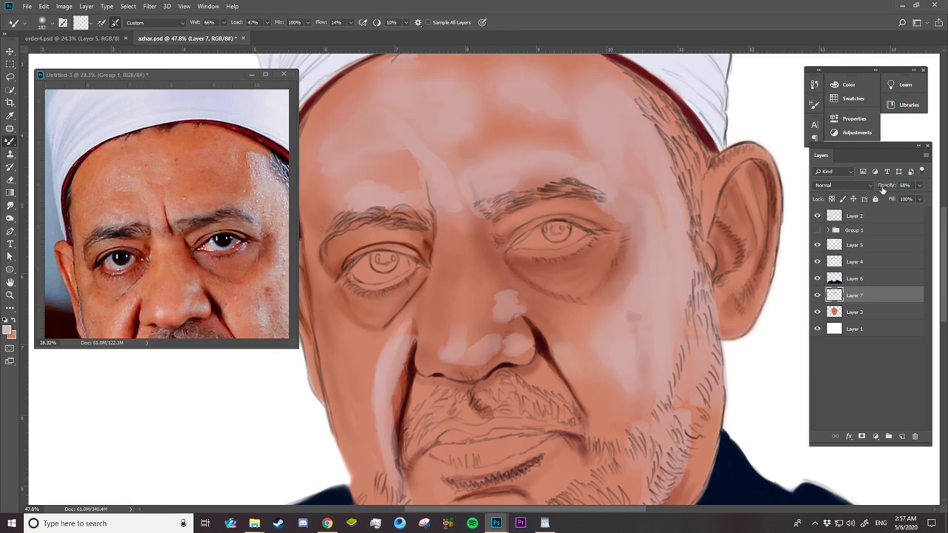
left_click(867, 187)
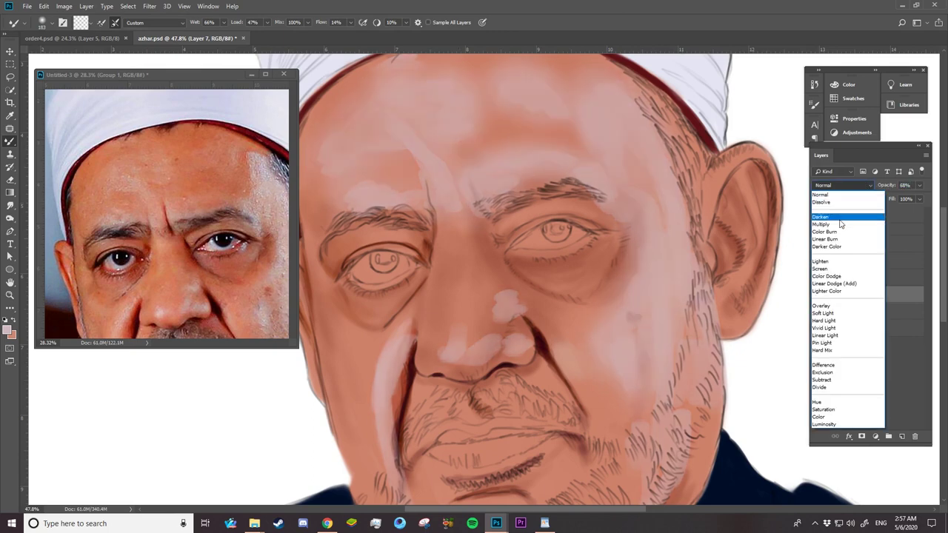
left_click(826, 263)
key("Down")
key("Down")
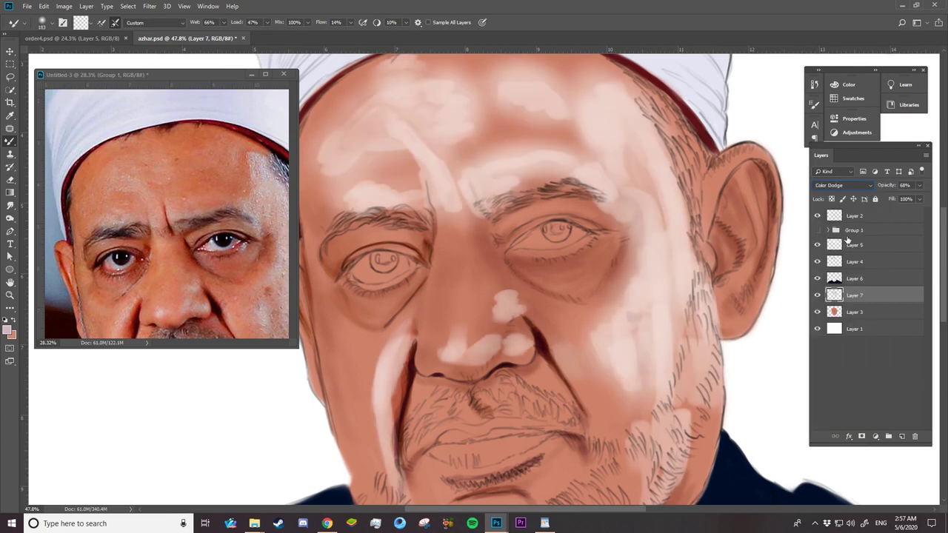
key("Down")
key("Down")
key("Down")
left_click_drag(880, 185, 886, 213)
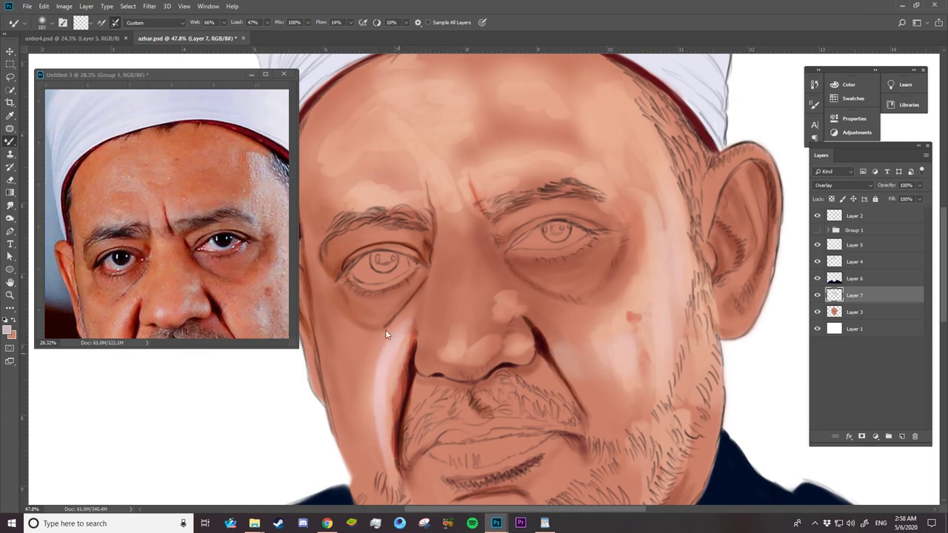
Step: Blend the highlights on the left cheek, nose bridge and between the eyebrows, then zoom out
left_click_drag(376, 389, 372, 402)
left_click_drag(519, 337, 486, 275)
mouse_move(437, 216)
left_mouse_down()
mouse_move(437, 198)
mouse_move(438, 302)
left_mouse_up()
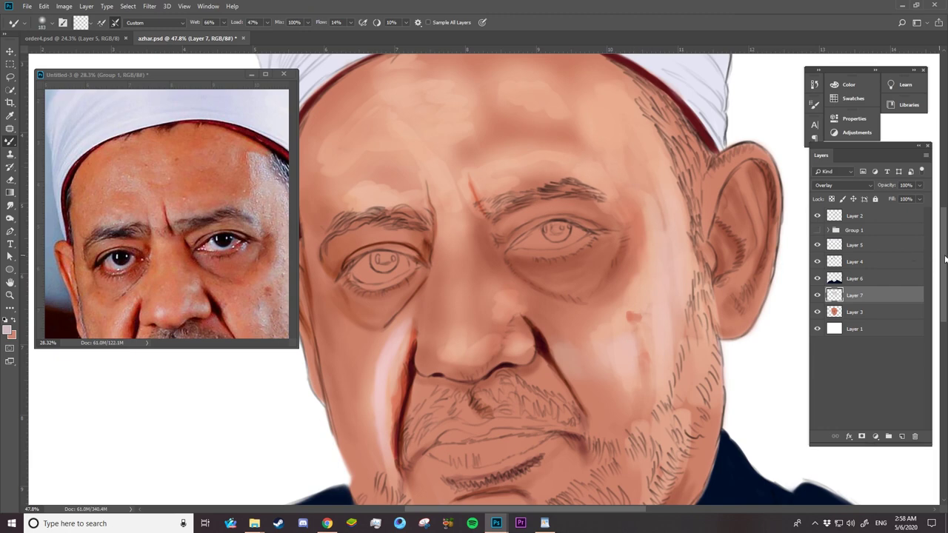
scroll(634, 178, "down", 5)
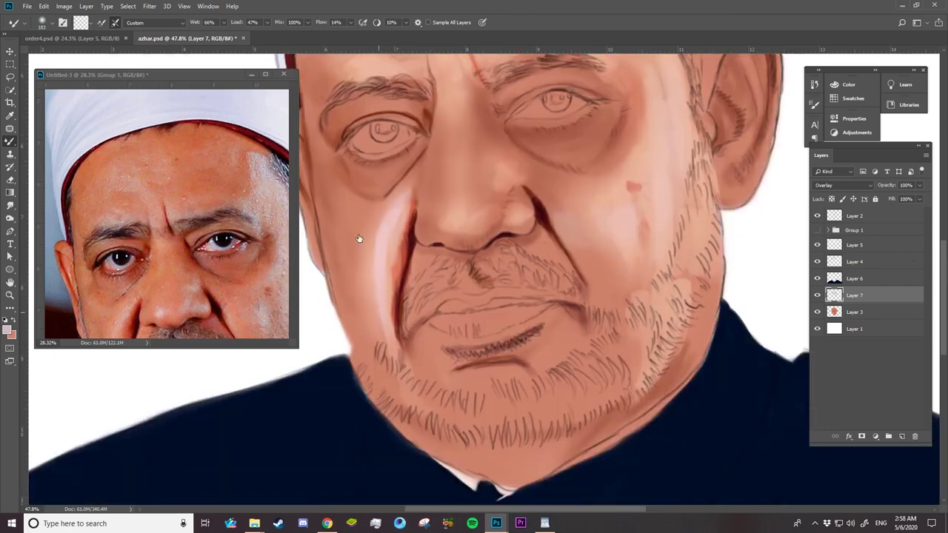
left_click_drag(389, 300, 185, 196)
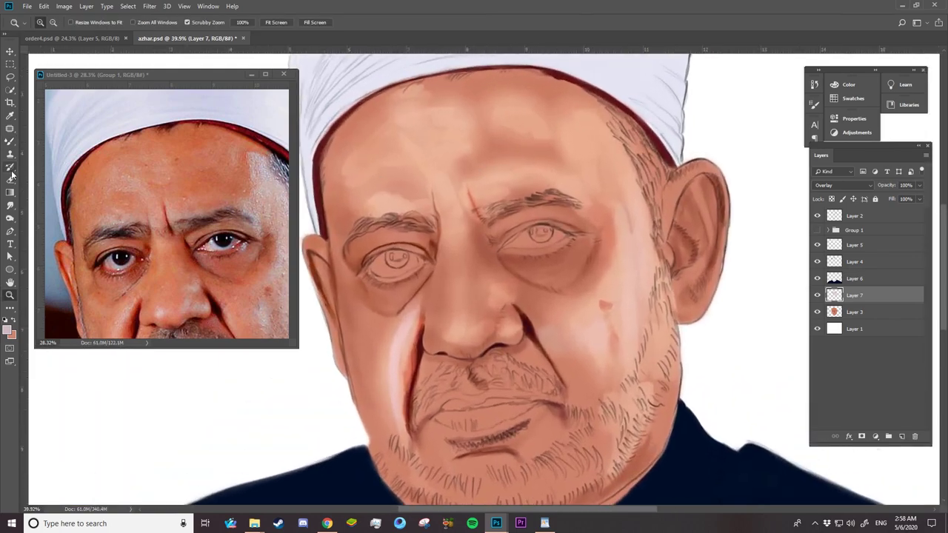
Step: Switch to the Eraser with 74% opacity and 0% hardness
left_click(10, 180)
left_click_drag(137, 23, 124, 28)
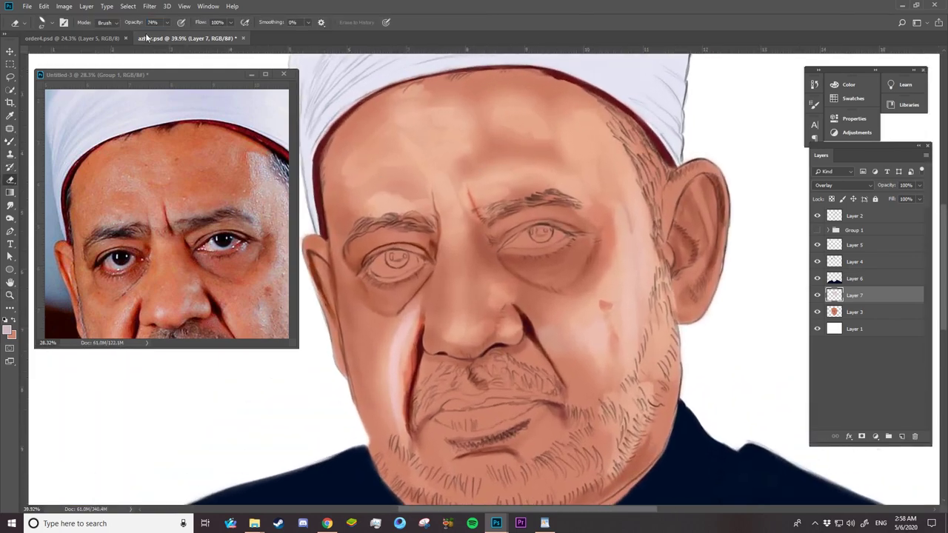
right_click(450, 147)
left_click_drag(551, 178, 503, 178)
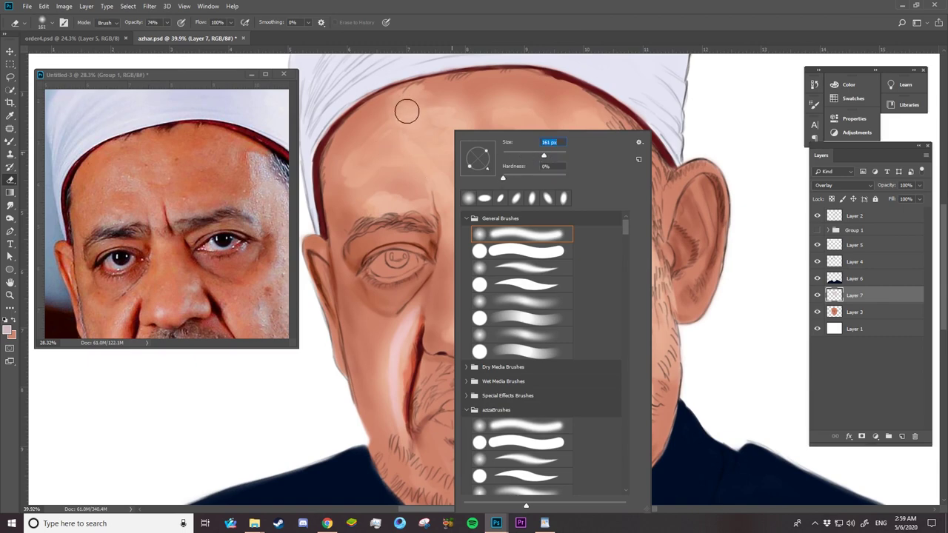
key("Return")
Step: Partly erase the Layer 7 highlights on the forehead, right temple and left-cheek streak
mouse_move(372, 127)
left_mouse_down()
mouse_move(466, 73)
mouse_move(524, 120)
mouse_move(345, 170)
mouse_move(457, 106)
left_mouse_up()
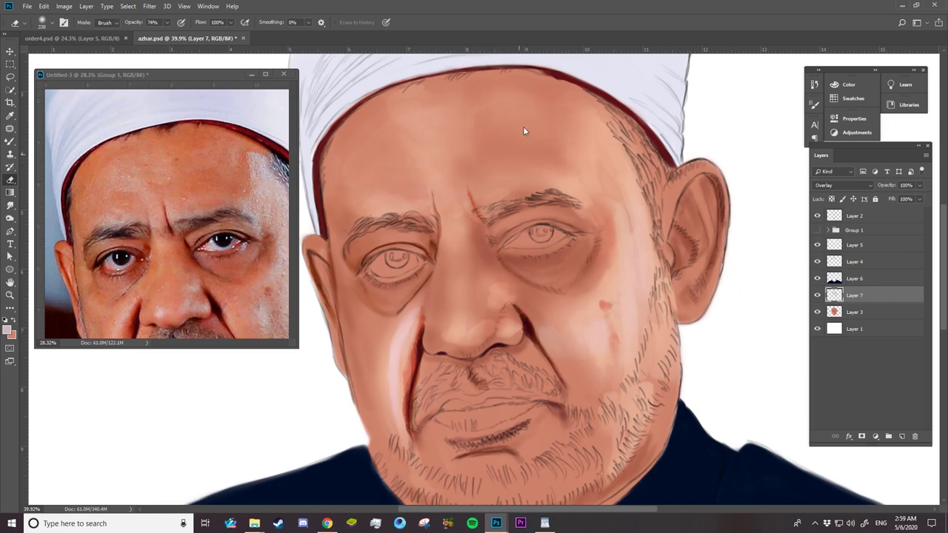
mouse_move(523, 131)
left_mouse_down()
mouse_move(556, 120)
mouse_move(605, 247)
mouse_move(546, 307)
mouse_move(567, 277)
mouse_move(601, 394)
left_mouse_up()
mouse_move(389, 304)
left_mouse_down()
mouse_move(370, 385)
mouse_move(370, 307)
left_mouse_up()
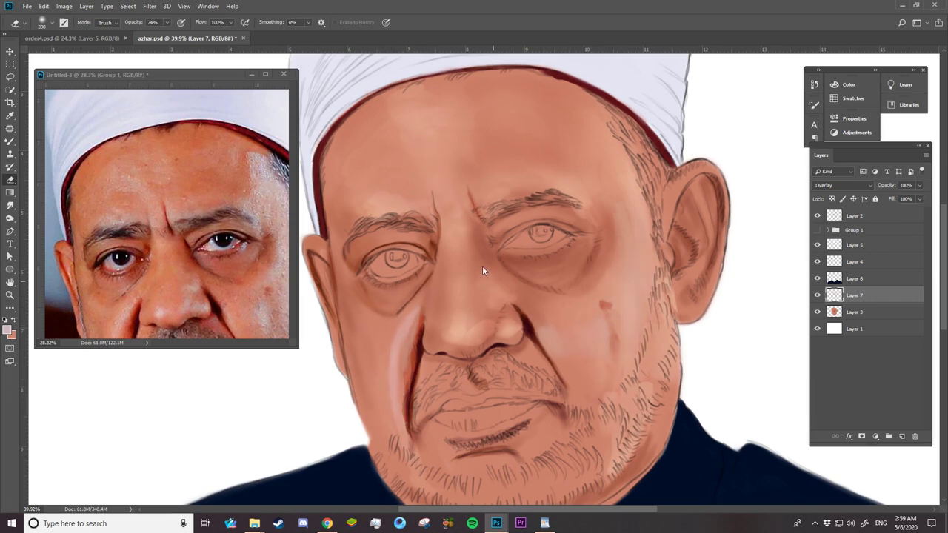
left_click(818, 295)
left_click(818, 295)
left_click(817, 294)
Step: Make Layer 3 active and shrink the brush to 78 px
left_click(859, 312)
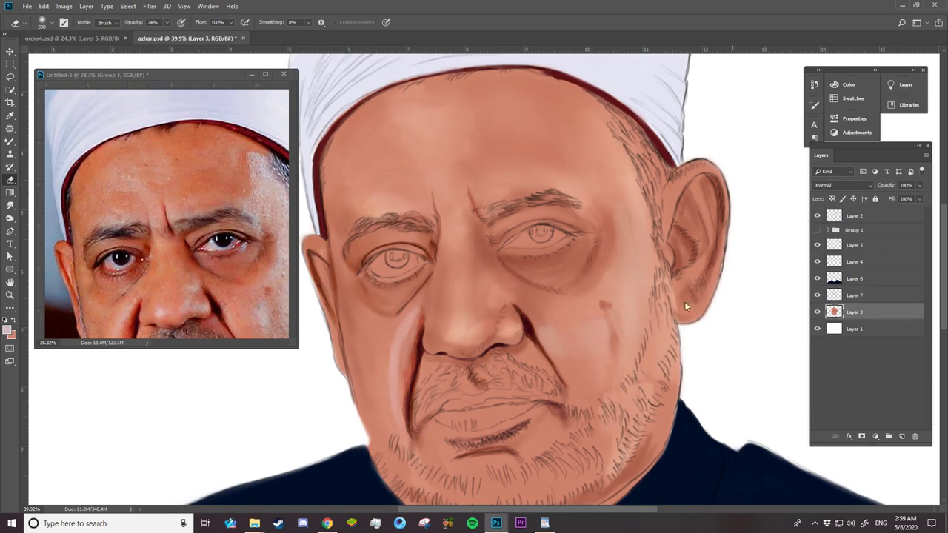
right_click(467, 156)
left_click(467, 155)
key("Return")
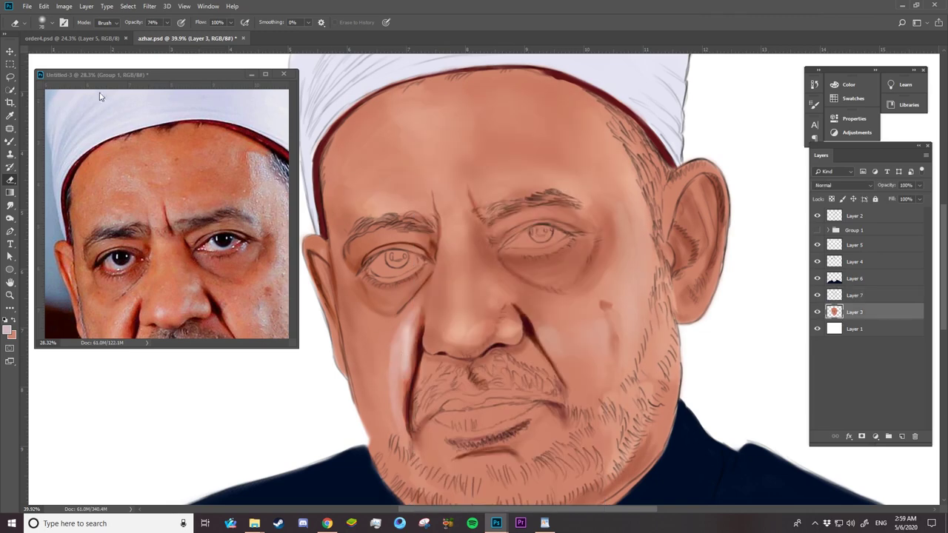
Step: Blend the left cheek-fold highlight, zoom in on the nose and cheeks, and hide the sketch layer
left_click(10, 141)
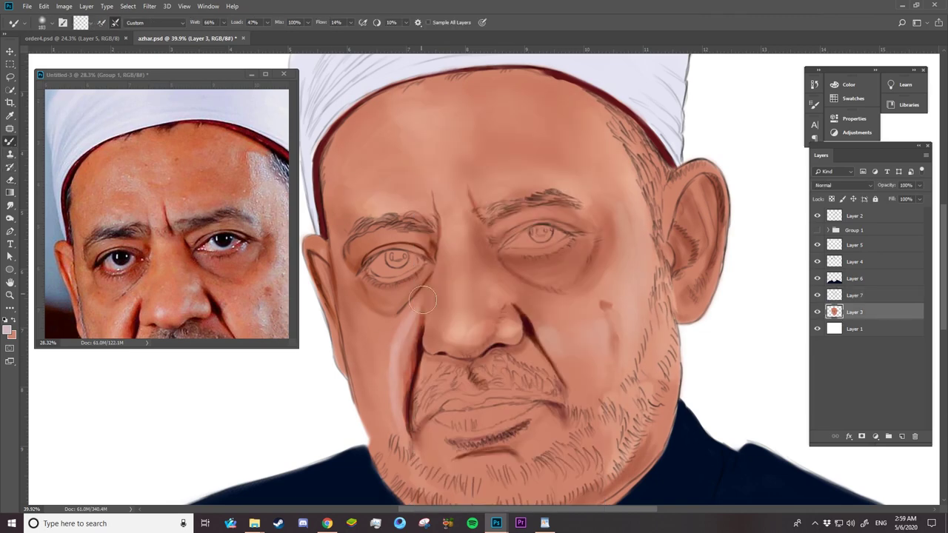
mouse_move(398, 393)
left_mouse_down()
mouse_move(402, 322)
mouse_move(387, 373)
mouse_move(401, 334)
mouse_move(391, 393)
mouse_move(404, 441)
left_mouse_up()
key("z")
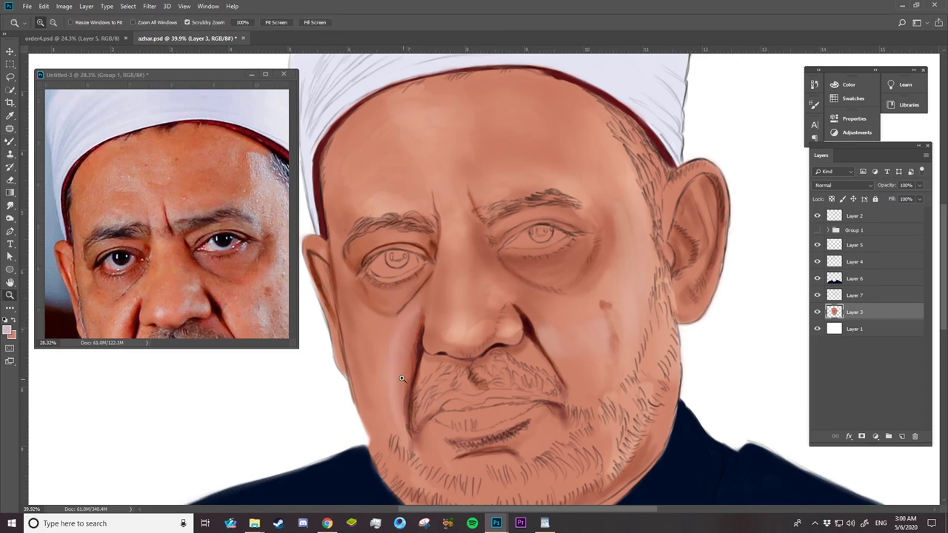
left_click(432, 387)
key("b")
left_click(818, 216)
right_click(436, 291)
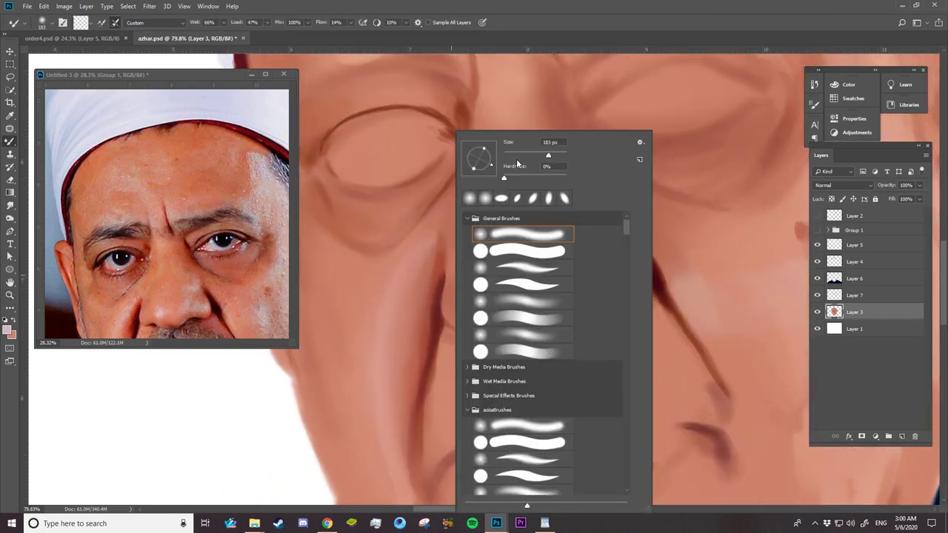
key("Return")
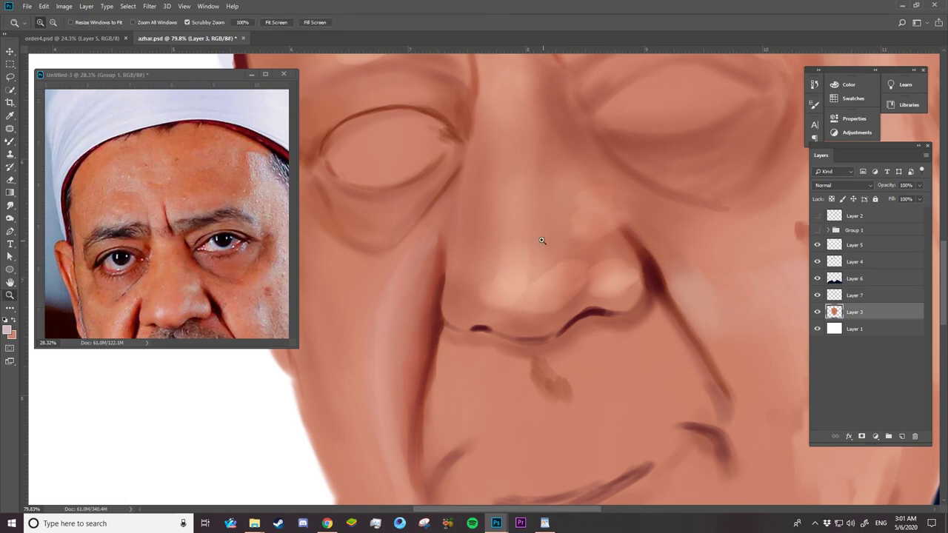
Step: Zoom out both the painting and the reference photo to see the whole head
left_click_drag(546, 247, 518, 391)
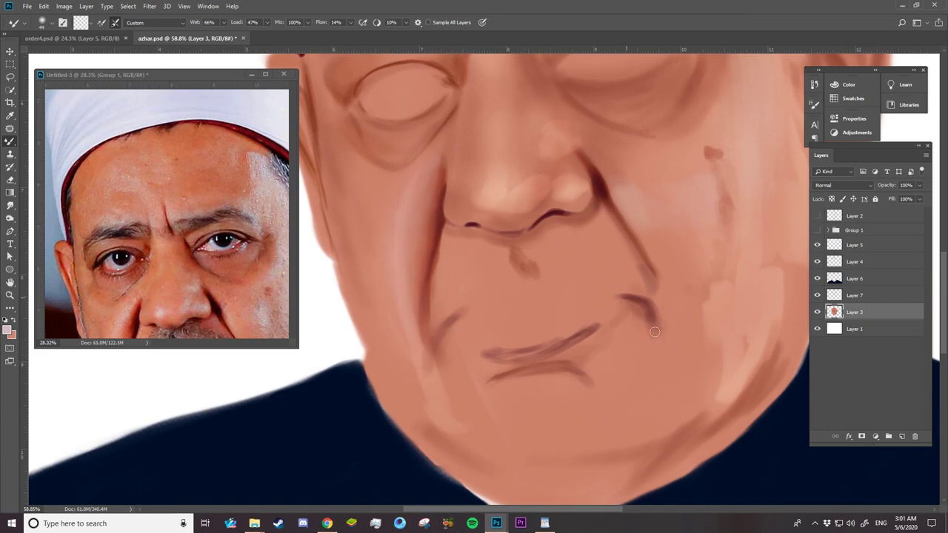
left_click_drag(704, 227, 652, 229)
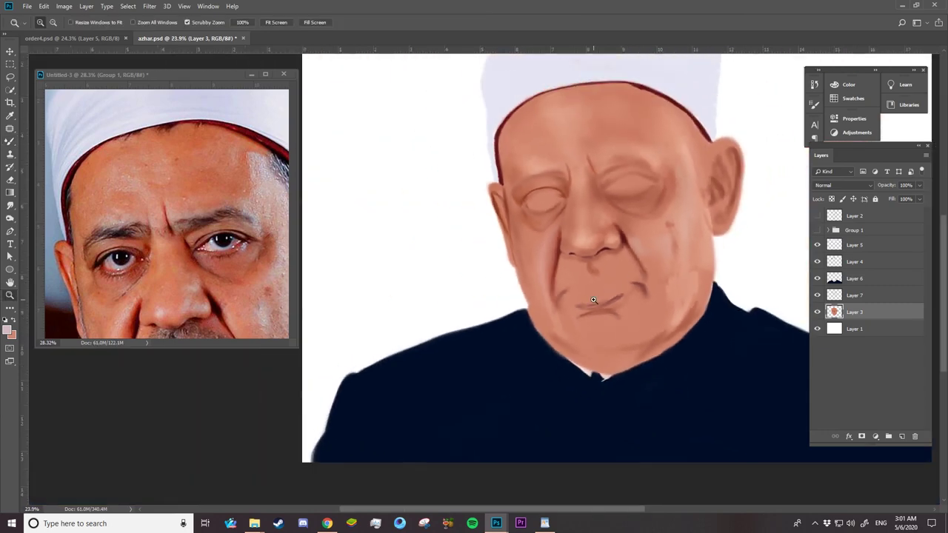
left_click_drag(200, 264, 155, 264)
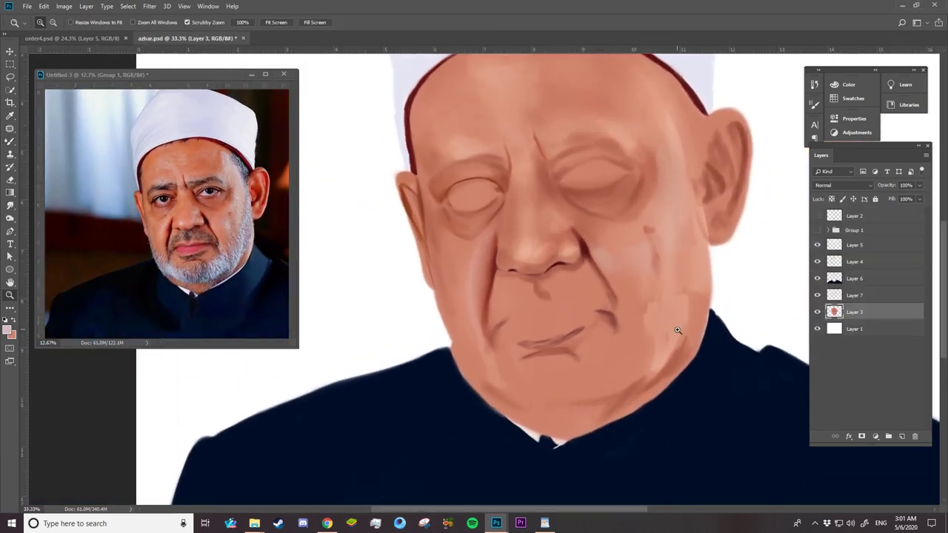
left_click(678, 330)
left_click(876, 296)
Step: Zoom the reference onto the forehead and eyes, the painting onto the right cheek, and select Layers 3 and 7
left_click(237, 151)
left_click_drag(237, 152, 304, 197)
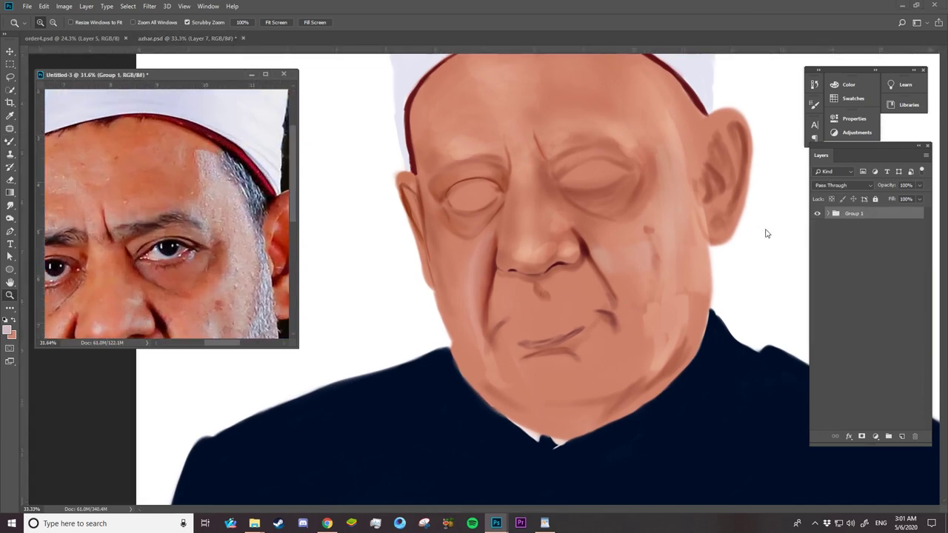
left_click(719, 242)
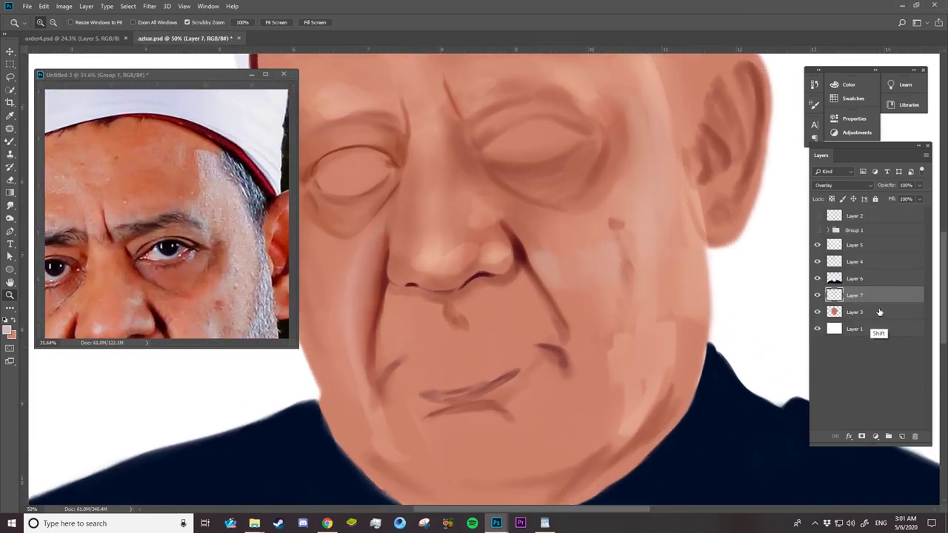
left_click(881, 311, "shift")
Step: Merge Layer 3 and Layer 7, then add a new empty layer above
right_click(877, 312)
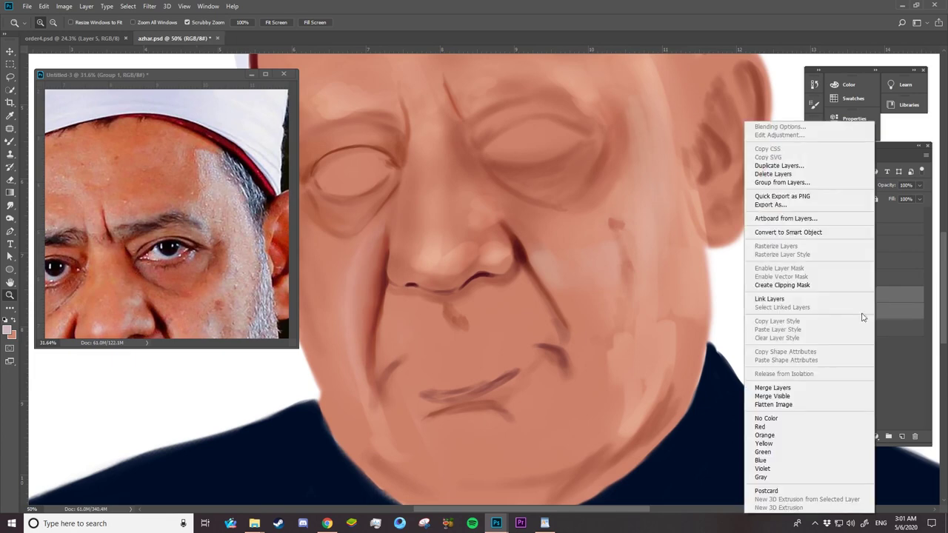
left_click(773, 388)
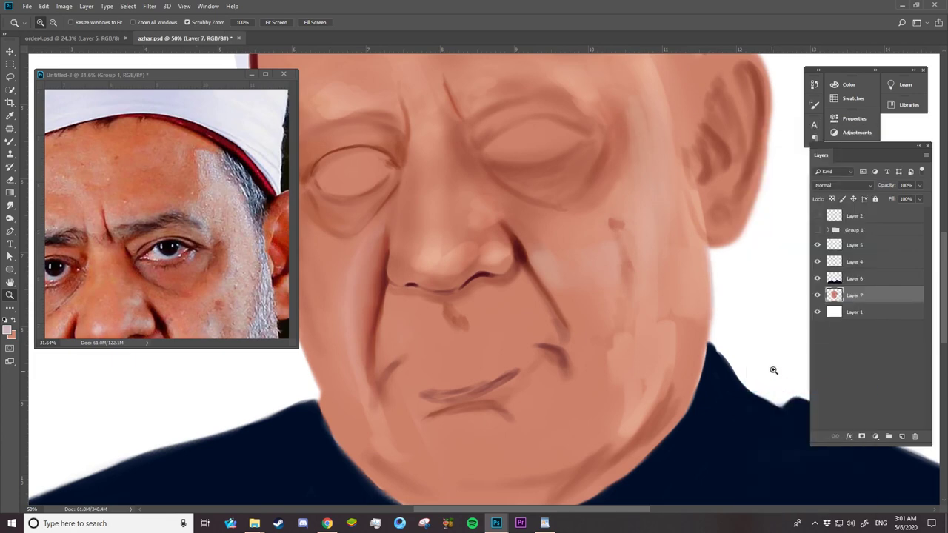
left_click(901, 437)
Step: Load the Mixer Brush with a pale pink skin colour and 0% mix
left_click(10, 141)
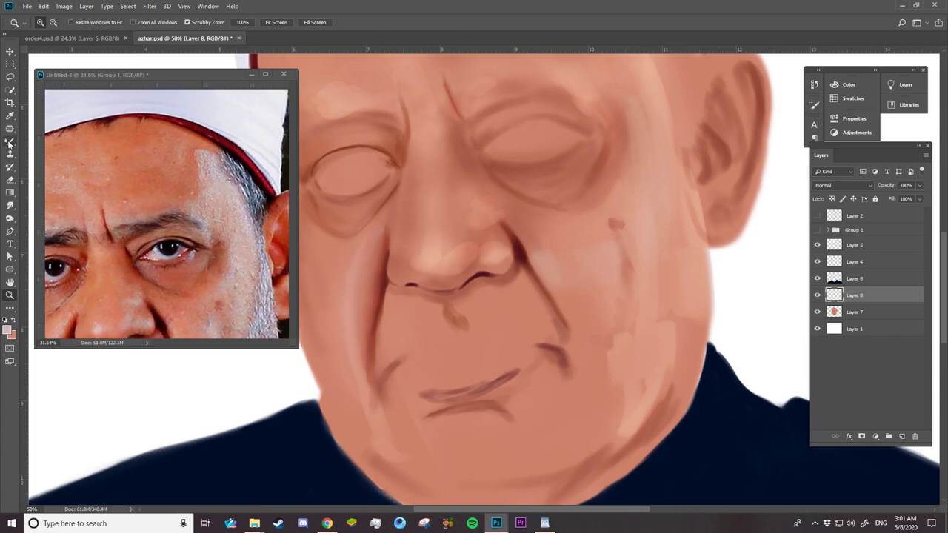
left_click(79, 24)
left_click(560, 147)
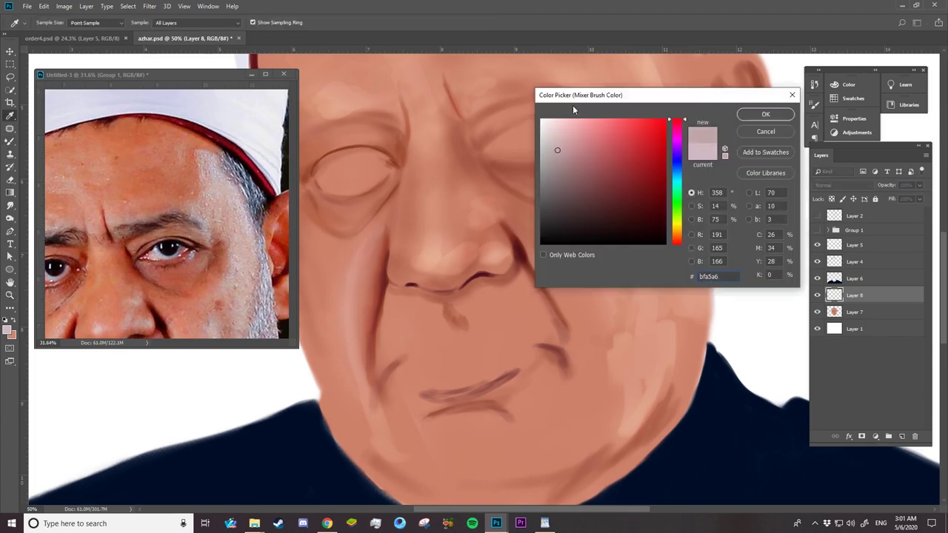
left_click(766, 115)
left_click_drag(937, 270, 945, 259)
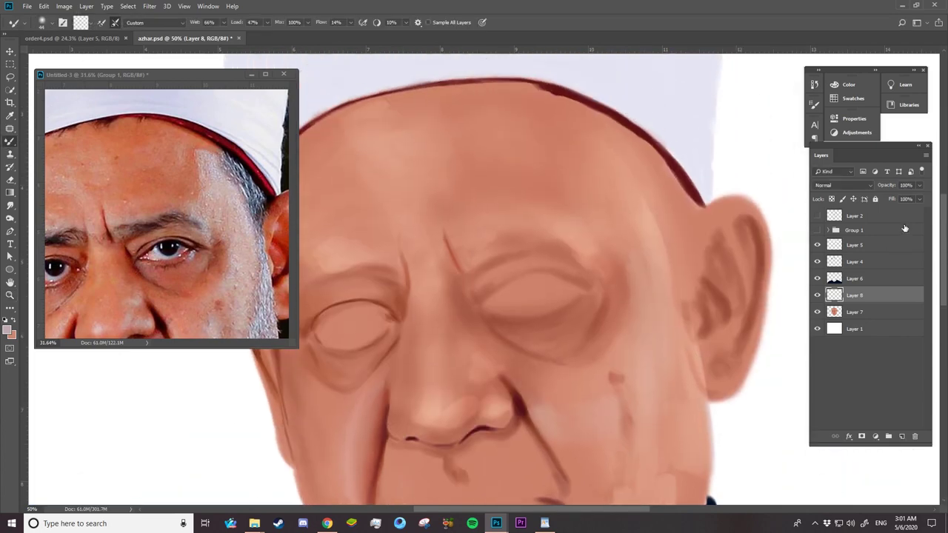
left_click_drag(281, 25, 215, 41)
left_click(101, 23)
Step: Switch to the standard Brush with Screen blend mode
right_click(10, 145)
left_click(45, 140)
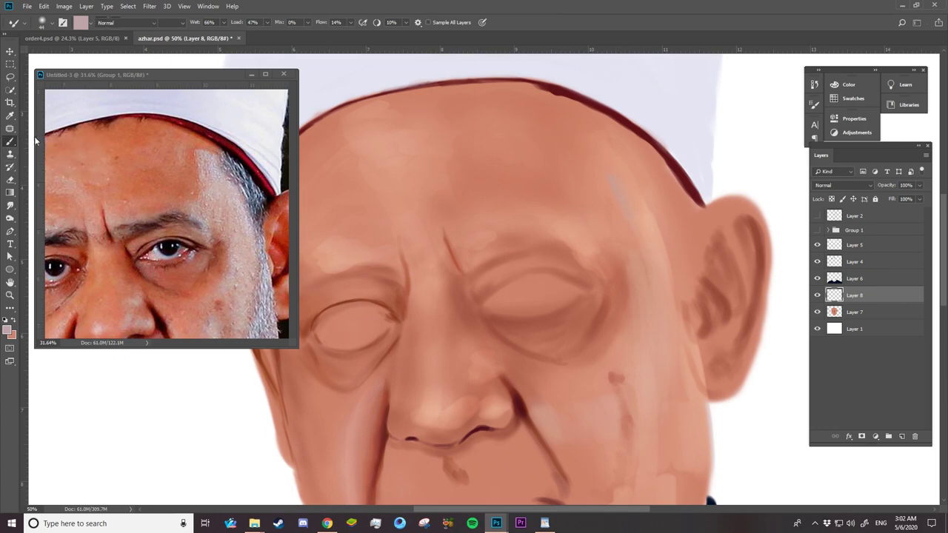
left_click(134, 23)
left_click(117, 122)
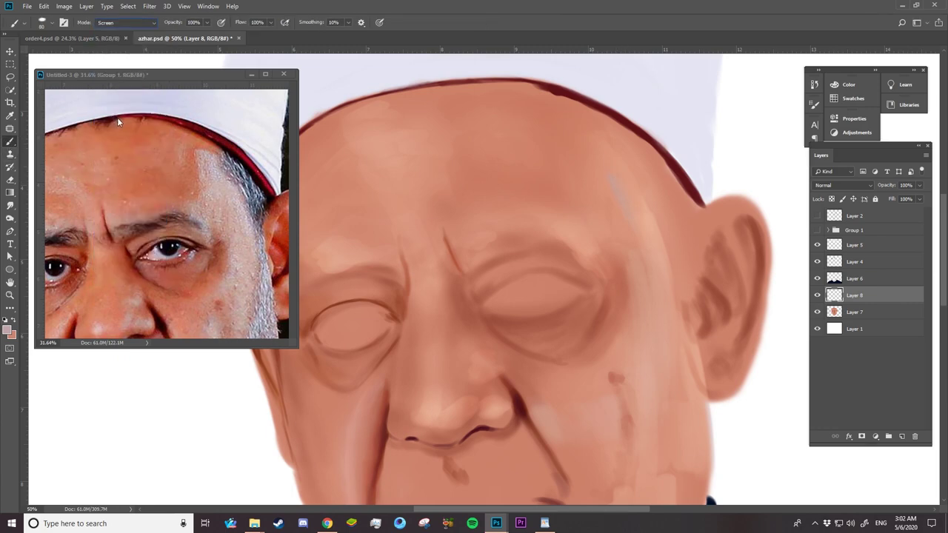
Step: Paint pale highlights on the upper-right forehead and down its right edge
left_click_drag(618, 151, 632, 222)
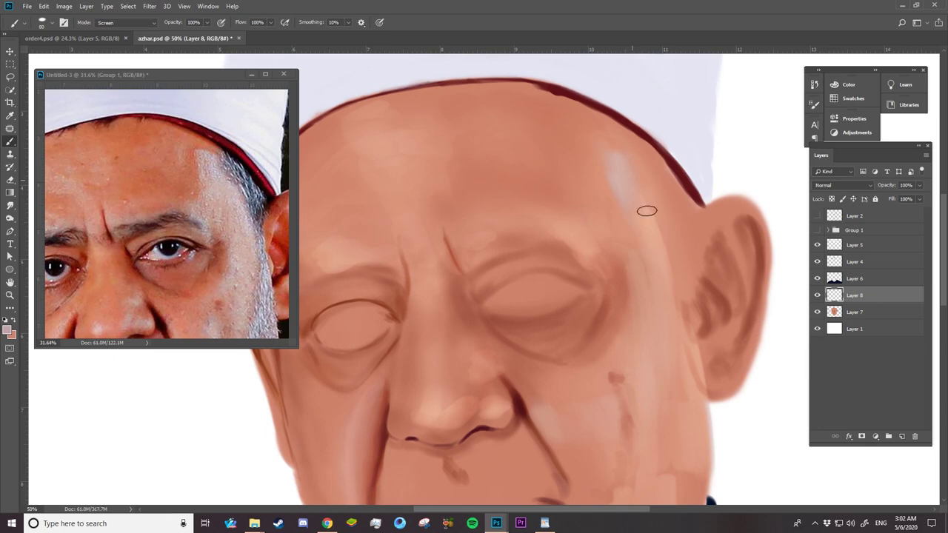
left_click_drag(622, 188, 615, 176)
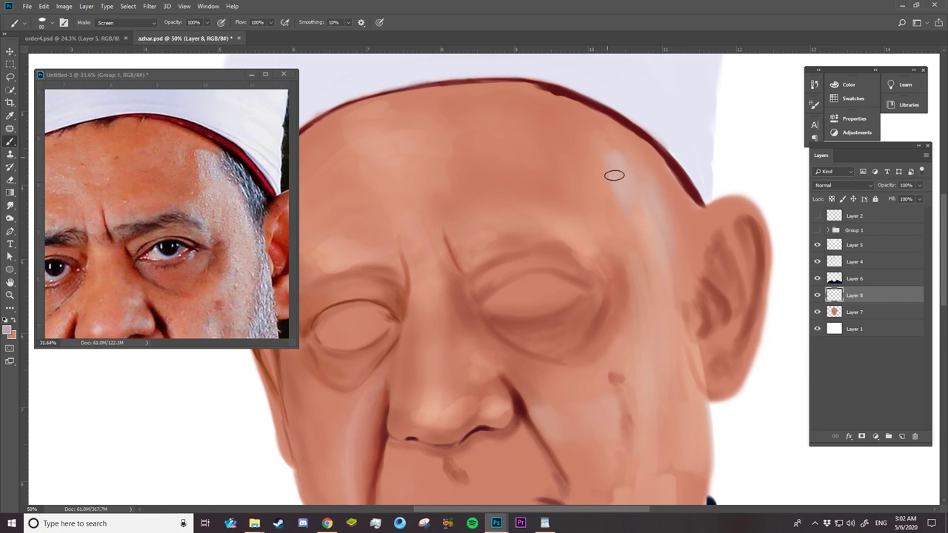
right_click(611, 143)
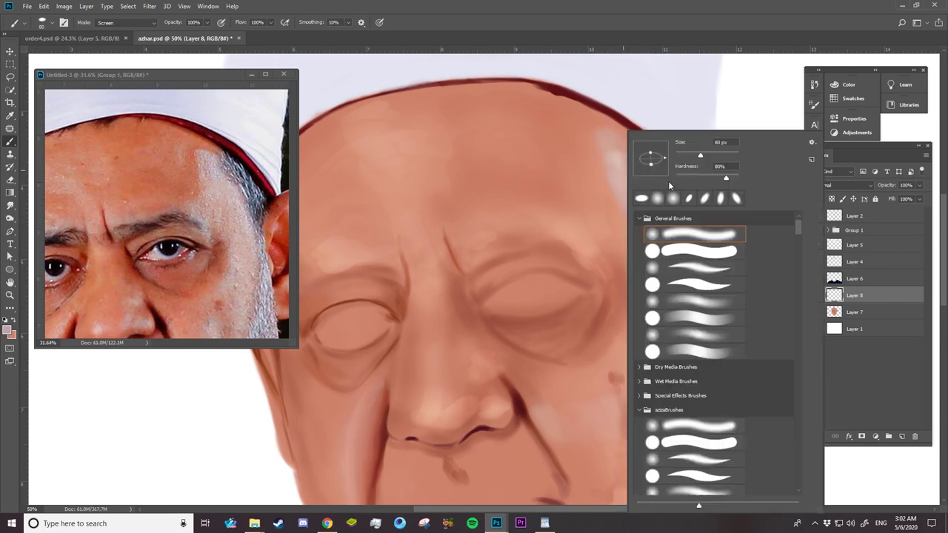
key("Escape")
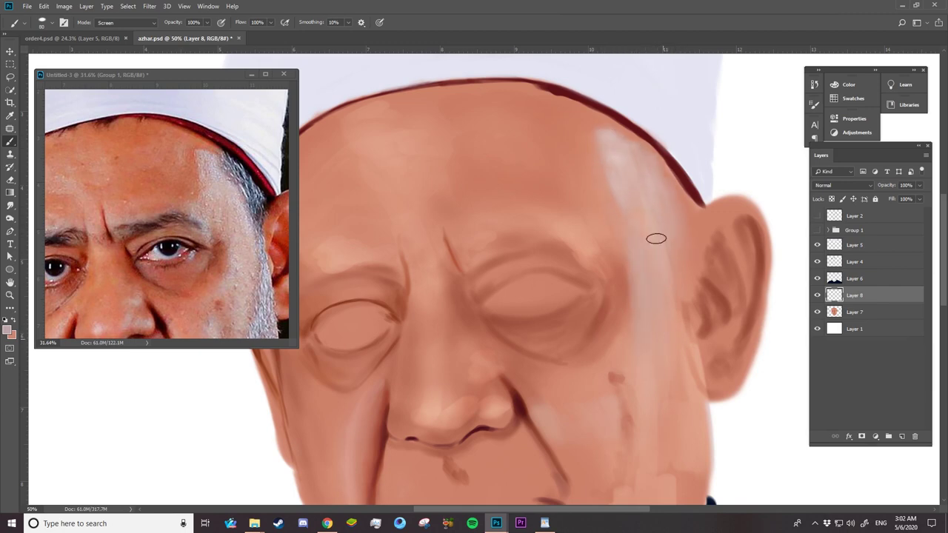
left_click_drag(680, 202, 691, 353)
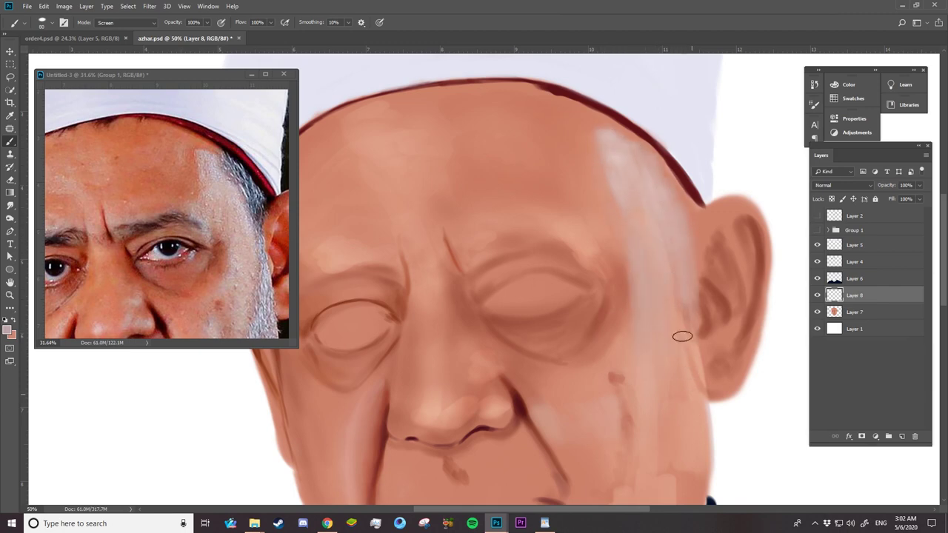
left_click_drag(627, 182, 614, 138)
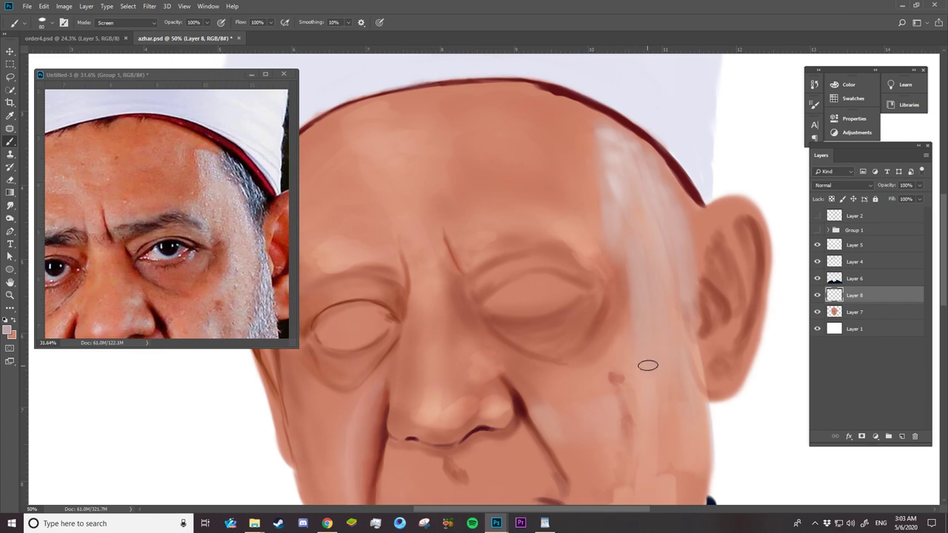
key("z")
mouse_move(657, 338)
left_mouse_down()
mouse_move(236, 224)
mouse_move(180, 230)
mouse_move(226, 213)
left_mouse_up()
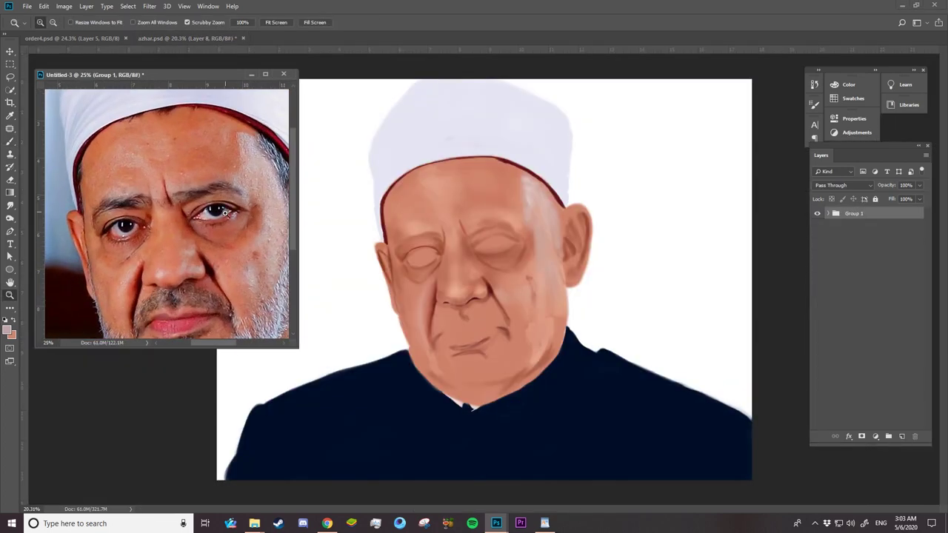
Step: Zoom both views onto the right-hand eye and thicken its upper eyelid line in black
left_click(495, 265)
mouse_move(495, 264)
left_mouse_down()
mouse_move(522, 236)
mouse_move(541, 236)
left_mouse_up()
left_click_drag(133, 223, 164, 225)
key("b")
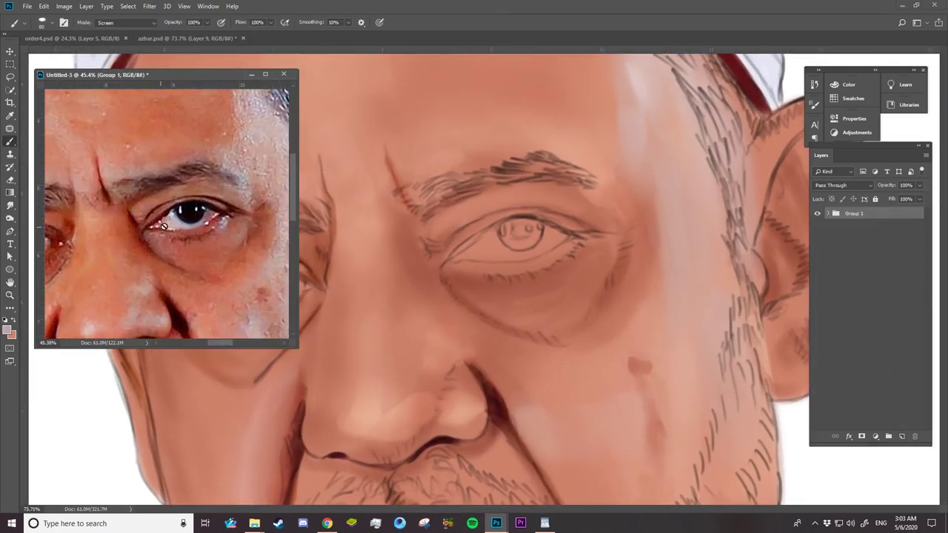
left_click(163, 225, "alt")
key("d")
right_click(516, 158)
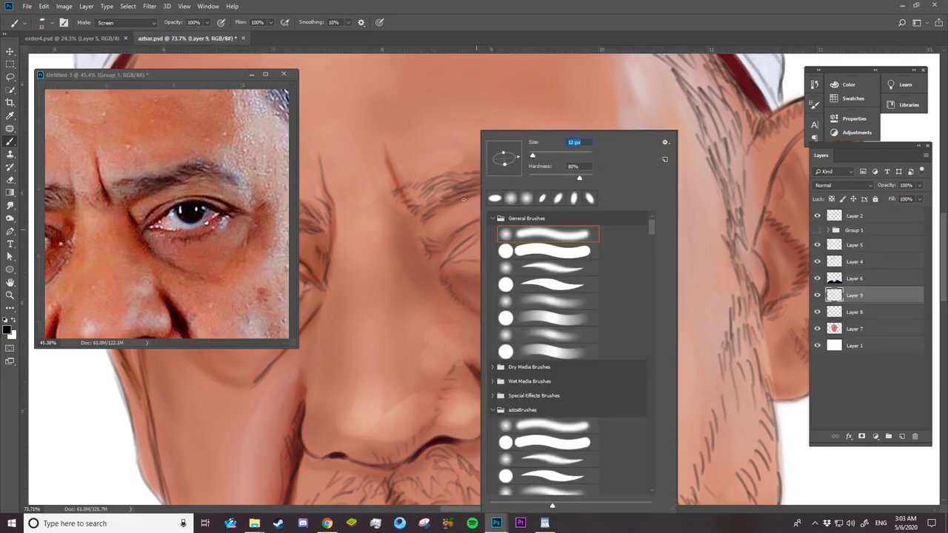
key("Return")
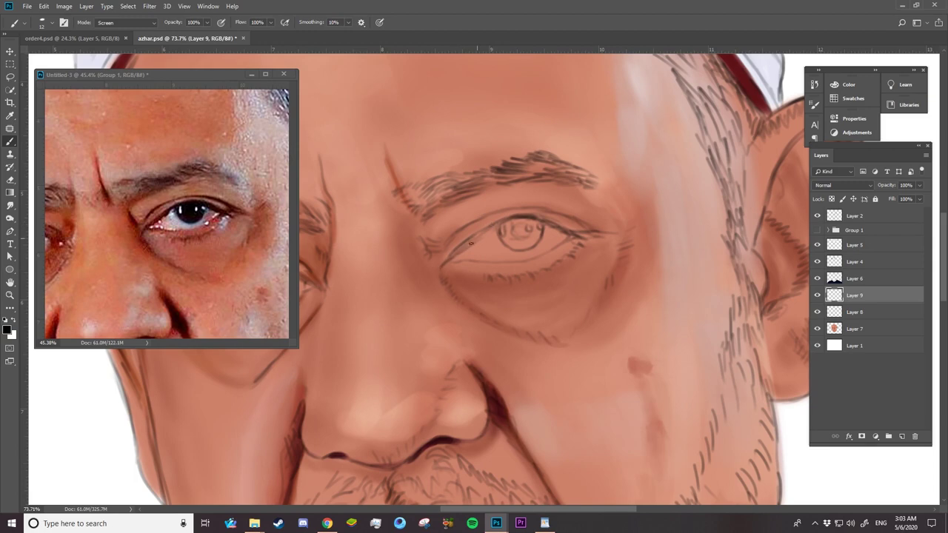
mouse_move(478, 234)
left_mouse_down()
mouse_move(533, 215)
mouse_move(562, 227)
mouse_move(549, 220)
left_mouse_up()
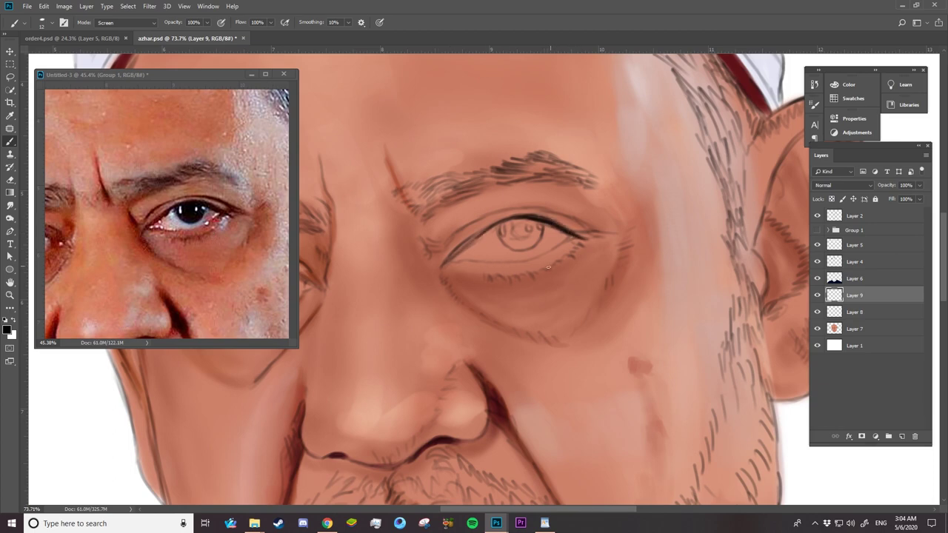
Step: Paint a reddish-brown stroke along the lower eyelid, then return the brush mode to Normal
left_click(212, 250, "alt")
right_click(570, 246)
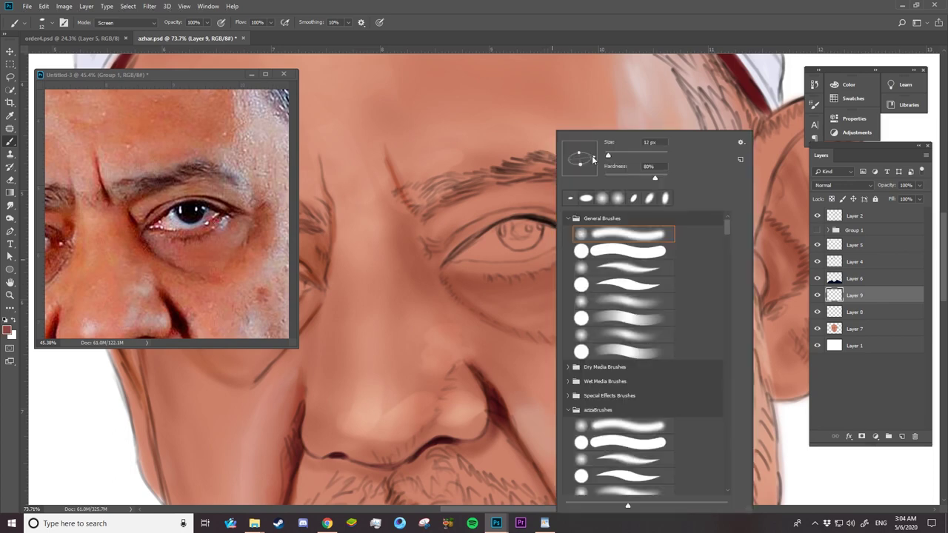
key("Return")
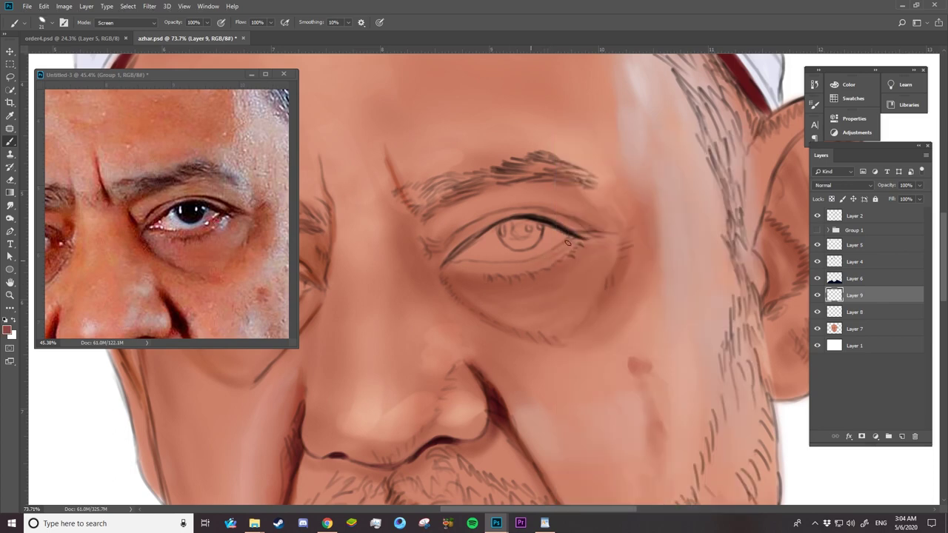
mouse_move(575, 241)
left_mouse_down()
mouse_move(503, 269)
mouse_move(455, 266)
left_mouse_up()
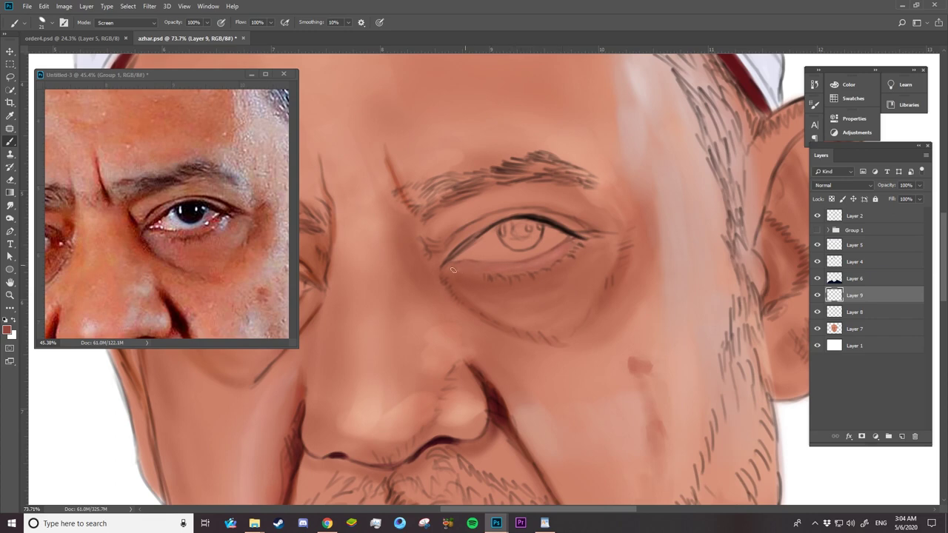
left_click(125, 22)
right_click(483, 240)
key("Return")
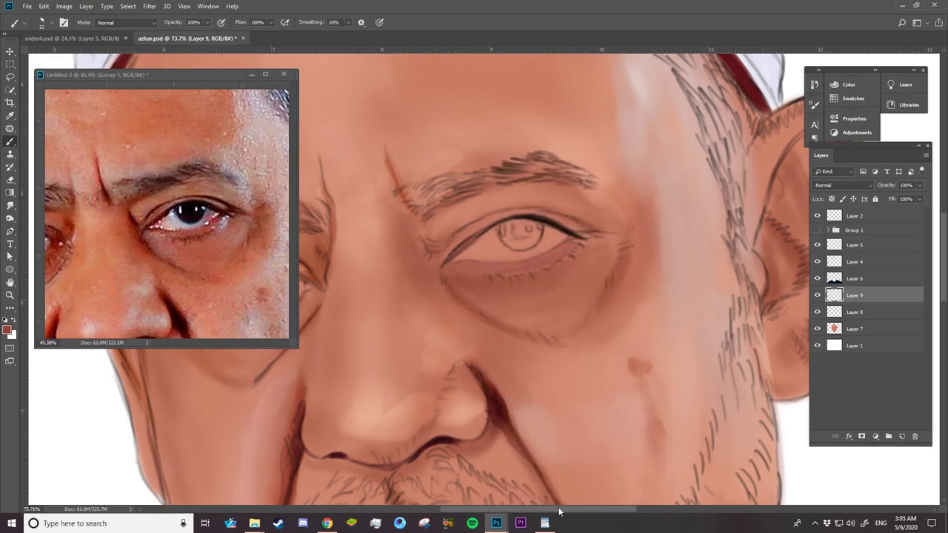
left_click_drag(559, 511, 523, 511)
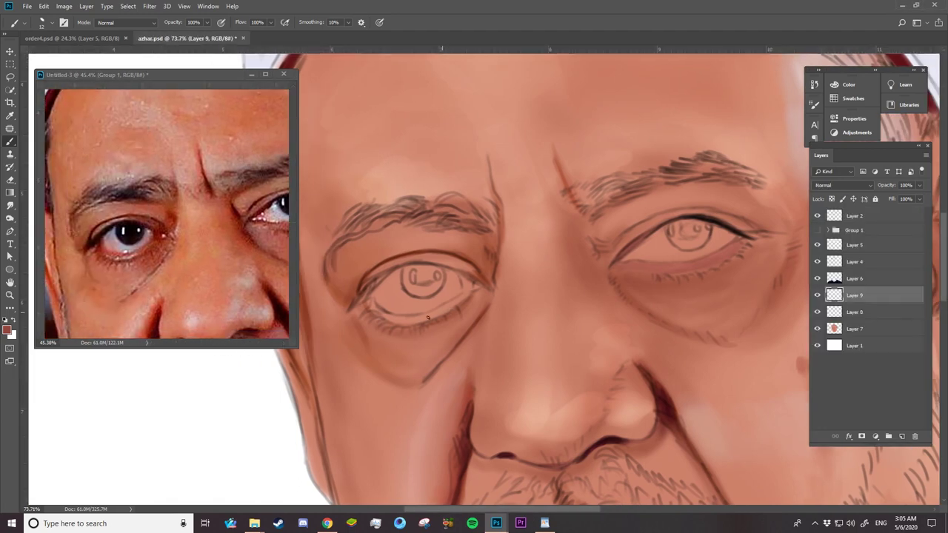
Step: Paint dark strokes along the left-hand eye's lower lid and outer corner
mouse_move(447, 309)
left_mouse_down()
mouse_move(408, 320)
mouse_move(383, 315)
left_mouse_up()
left_click_drag(405, 322, 425, 318)
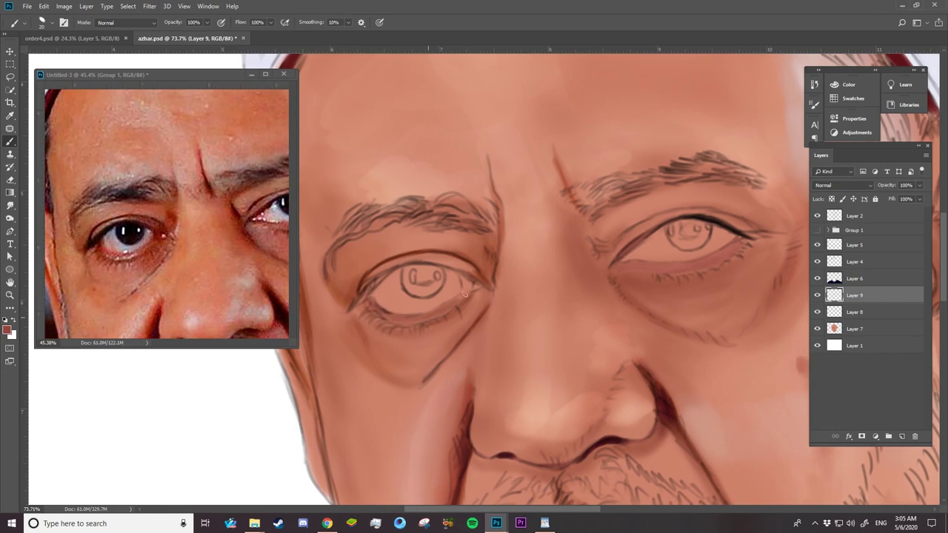
left_click_drag(466, 287, 461, 300)
Step: Thicken and darken the left eye's upper eyelid line in black
key("d")
right_click(429, 251)
key("Escape")
left_click_drag(361, 289, 400, 269)
mouse_move(435, 266)
left_mouse_down()
mouse_move(475, 276)
mouse_move(485, 289)
mouse_move(457, 270)
left_mouse_up()
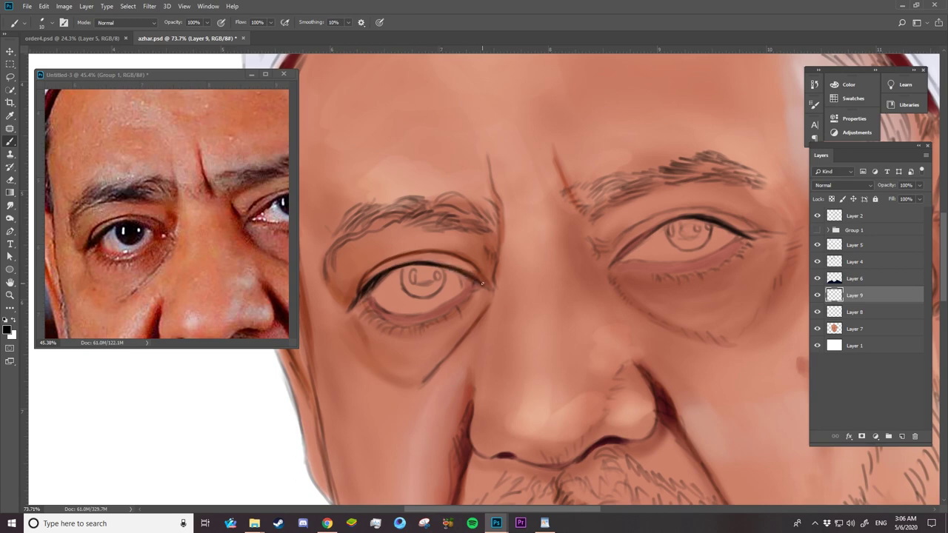
Step: Zoom in to 121% and rotate the brush tip into an upright ellipse
left_click(161, 233, "alt")
key("d")
scroll(400, 348, "up", 3)
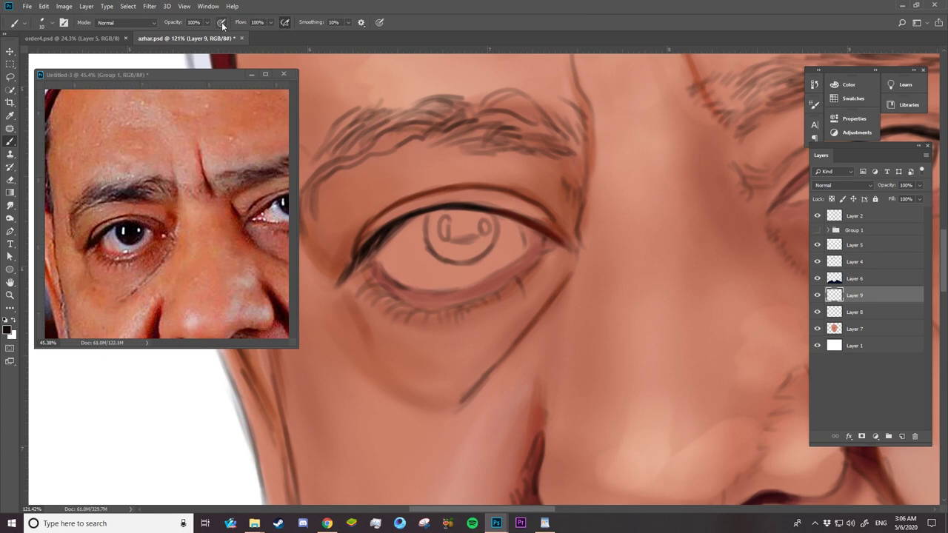
right_click(466, 322)
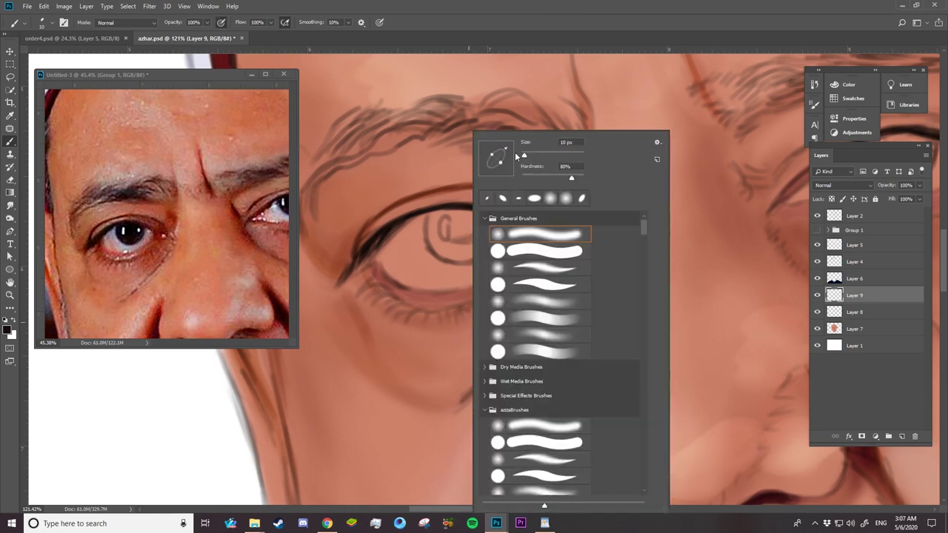
left_click_drag(506, 150, 497, 150)
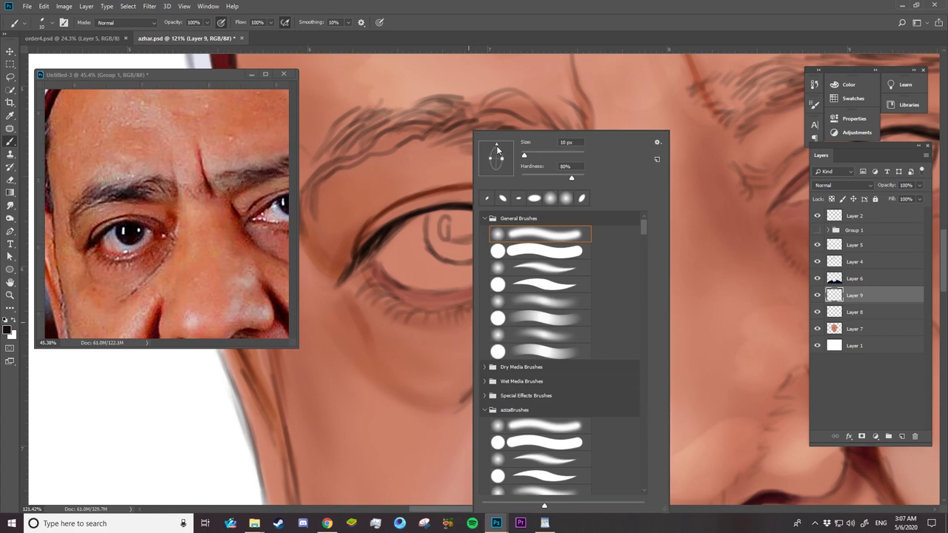
left_click(443, 323)
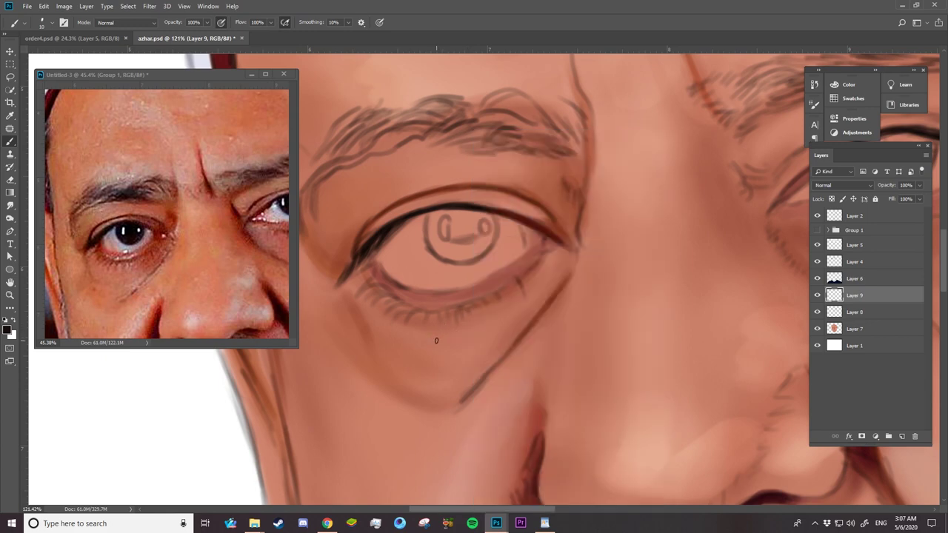
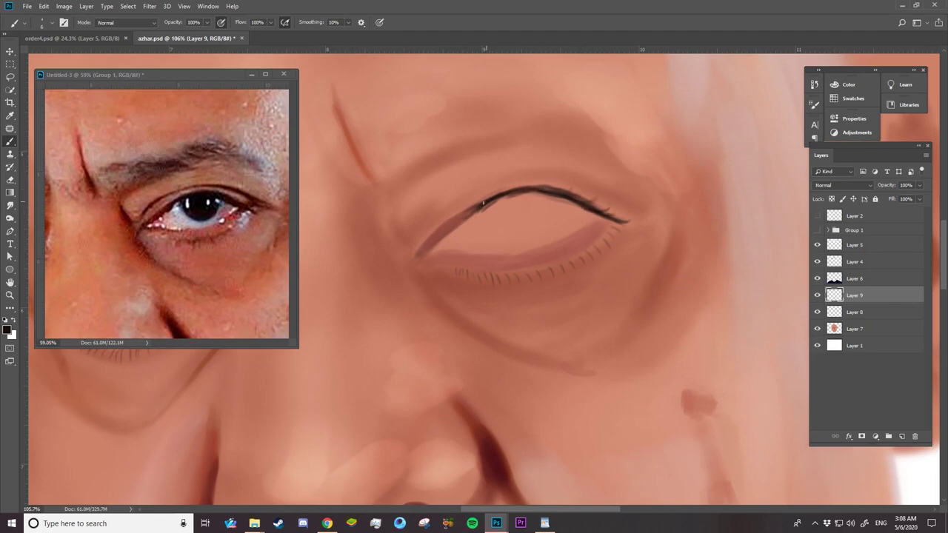
Step: Show the Layer 2 sketch and paint dense dark hair strokes across the first eyebrow
left_click(818, 216)
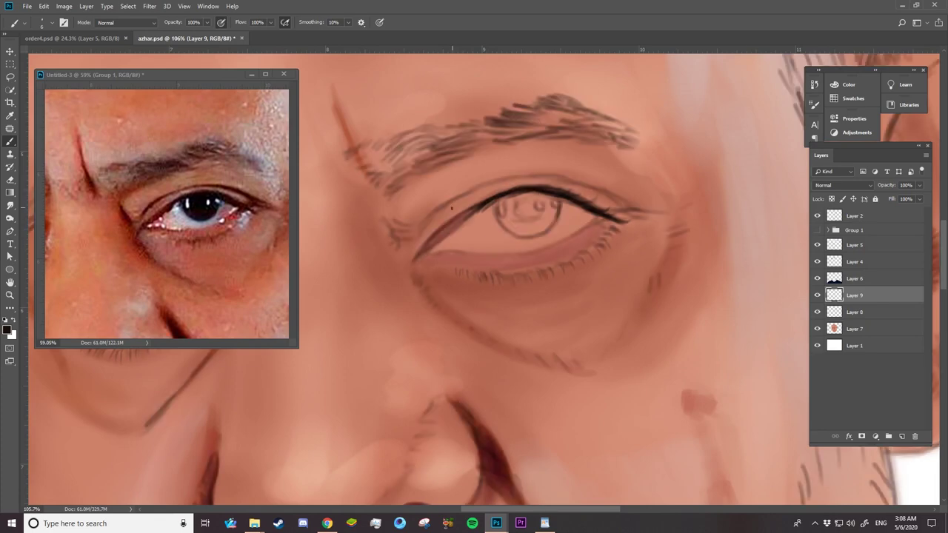
mouse_move(401, 142)
left_mouse_down()
mouse_move(518, 129)
mouse_move(571, 95)
mouse_move(642, 152)
left_mouse_up()
left_click_drag(611, 123, 644, 146)
mouse_move(574, 129)
left_mouse_down()
mouse_move(585, 128)
mouse_move(557, 104)
mouse_move(529, 120)
mouse_move(548, 134)
mouse_move(537, 125)
mouse_move(491, 133)
mouse_move(529, 117)
mouse_move(434, 143)
left_mouse_up()
left_click_drag(495, 131, 399, 163)
left_click_drag(468, 152, 407, 164)
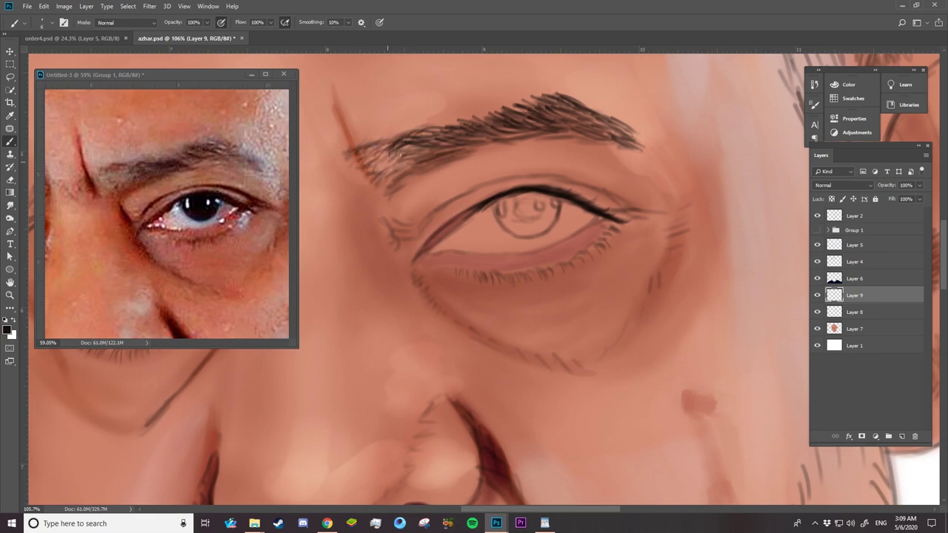
left_click_drag(428, 145, 390, 162)
left_click_drag(433, 148, 414, 156)
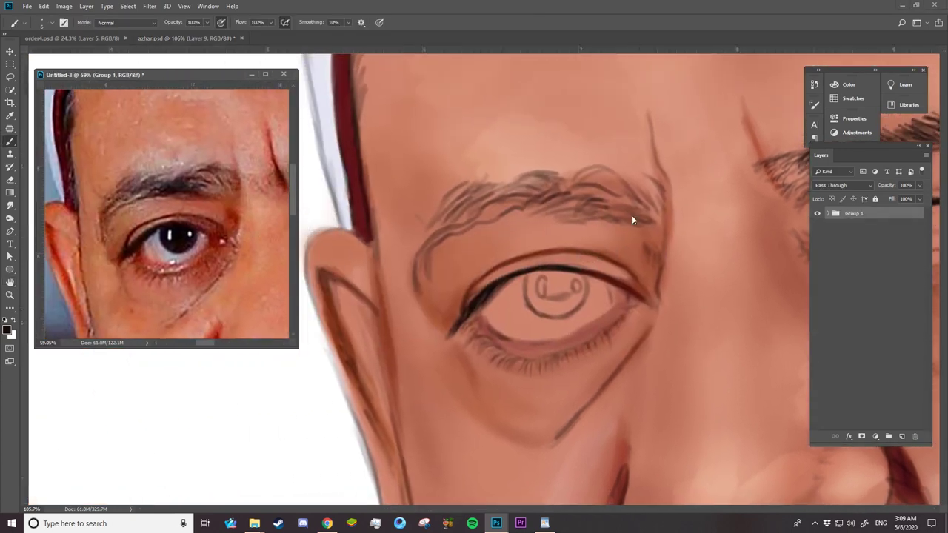
Step: Paint dense dark hair strokes along the second eyebrow, from its right end to its left
left_click(632, 215)
mouse_move(645, 223)
left_mouse_down()
mouse_move(622, 181)
mouse_move(662, 197)
left_mouse_up()
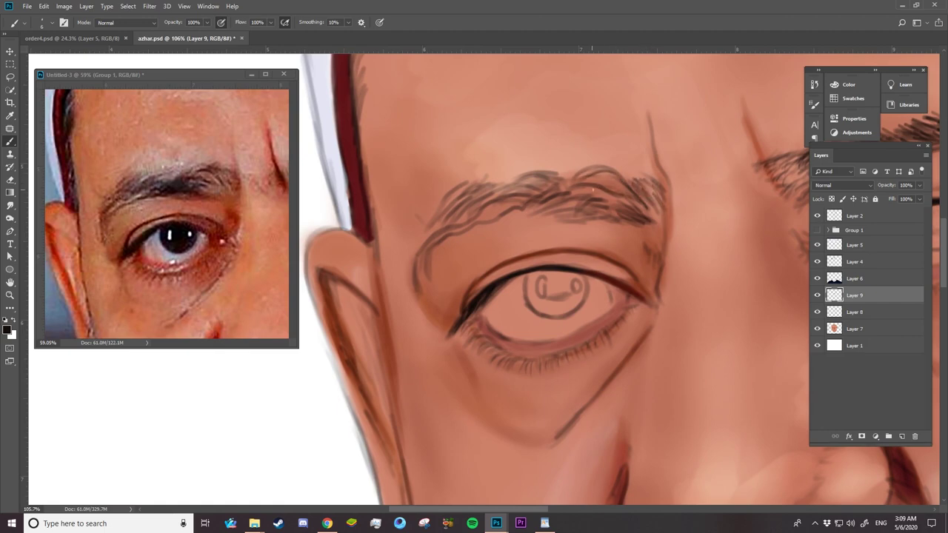
mouse_move(593, 190)
left_mouse_down()
mouse_move(622, 181)
mouse_move(574, 198)
mouse_move(578, 215)
mouse_move(643, 208)
left_mouse_up()
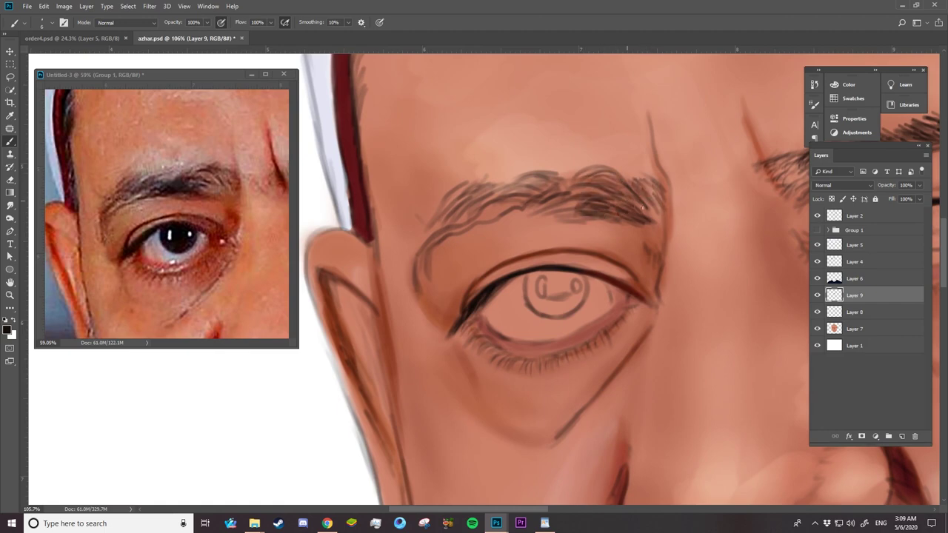
left_click_drag(601, 178, 478, 219)
left_click_drag(543, 190, 499, 196)
left_click_drag(557, 180, 538, 181)
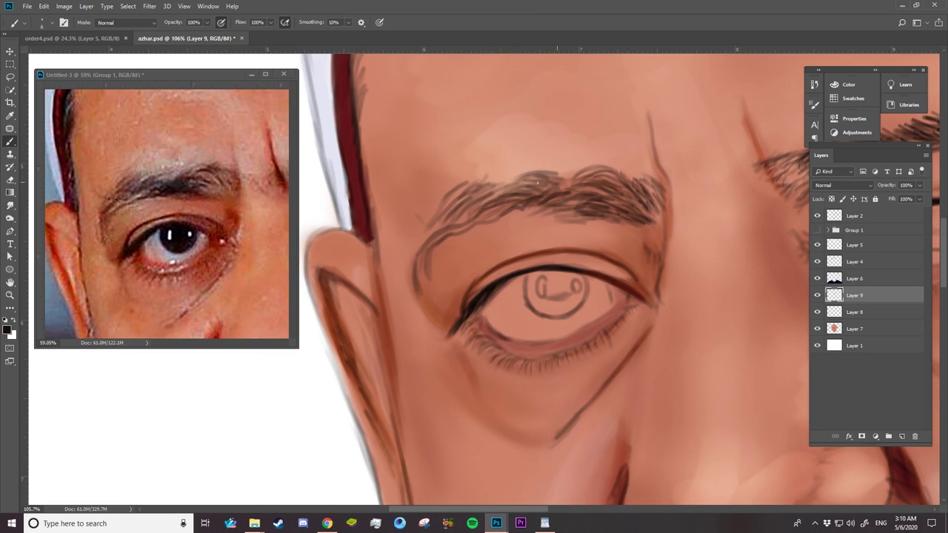
mouse_move(494, 203)
left_mouse_down()
mouse_move(436, 227)
mouse_move(444, 235)
mouse_move(416, 271)
left_mouse_up()
mouse_move(445, 213)
left_mouse_down()
mouse_move(415, 275)
mouse_move(557, 201)
mouse_move(523, 205)
left_mouse_up()
left_click_drag(612, 170, 563, 185)
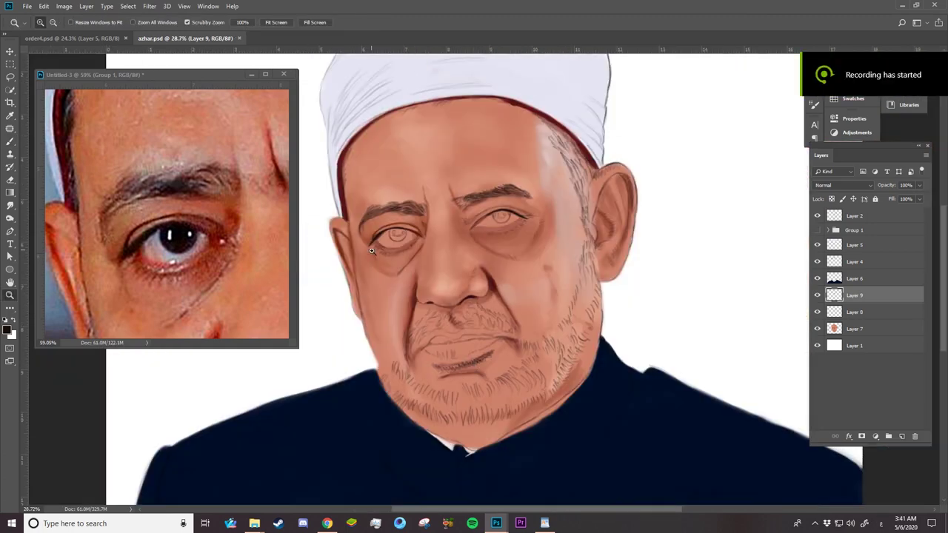
Step: Zoom in close on the eye and add new Layer 10 for the eye whites
scroll(372, 251, "up", 1)
left_click(226, 256)
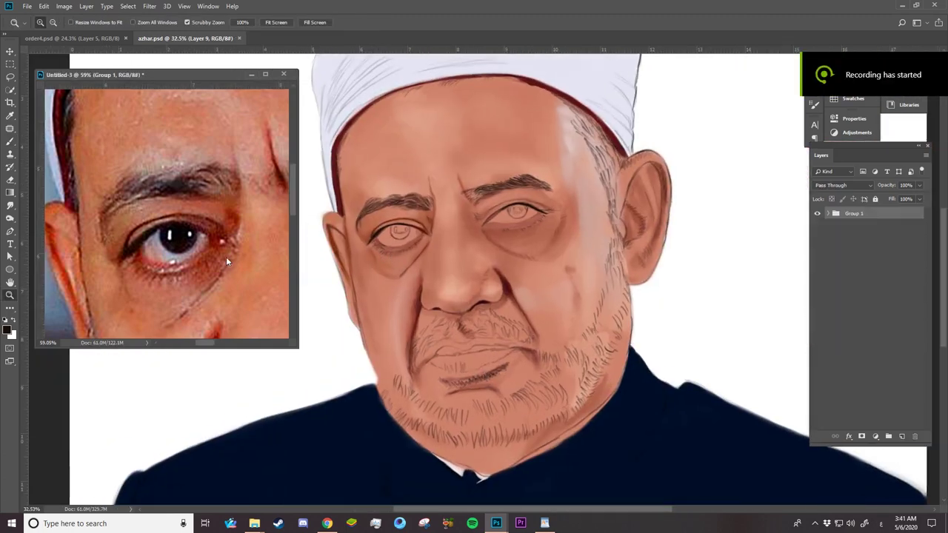
scroll(226, 256, "down", 3)
scroll(226, 257, "down", 3)
scroll(212, 199, "up", 2)
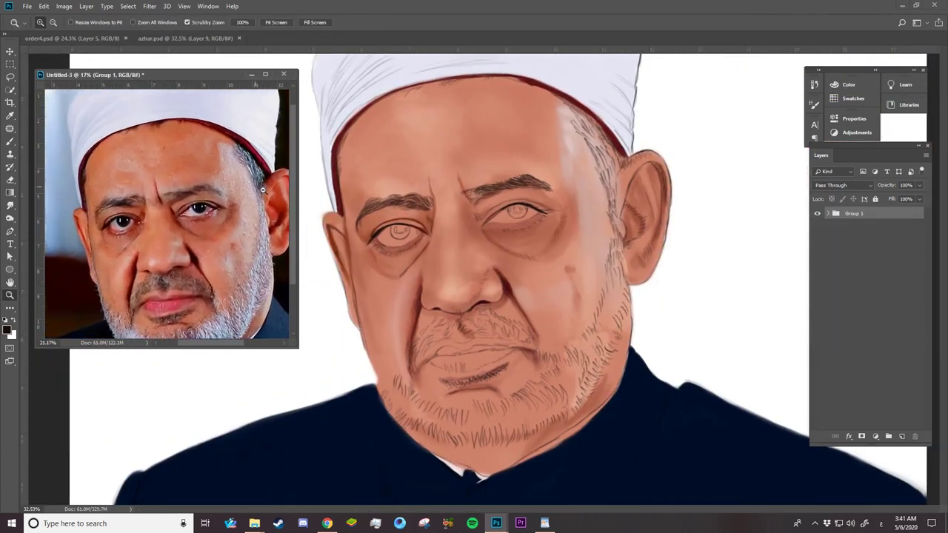
scroll(212, 199, "up", 2)
scroll(212, 198, "up", 2)
left_click(536, 227)
scroll(536, 228, "up", 4)
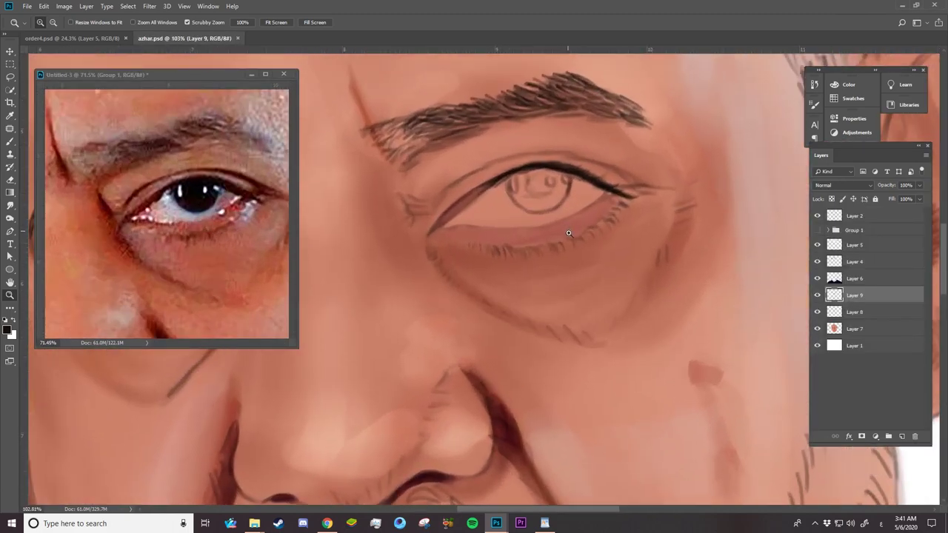
left_click(817, 295)
left_click(902, 436)
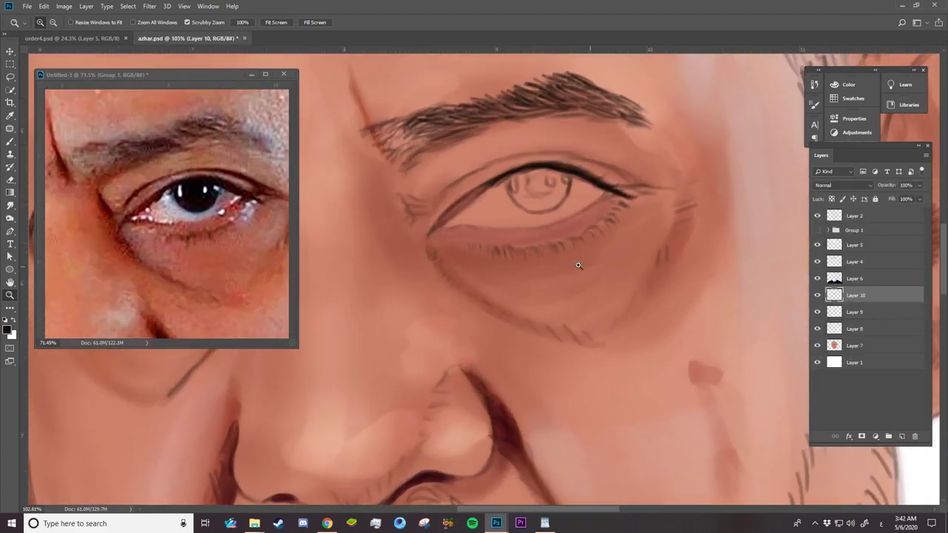
Step: Sample a light grey from the reference and paint it into the first eye white
key("b")
left_click(176, 210, "alt")
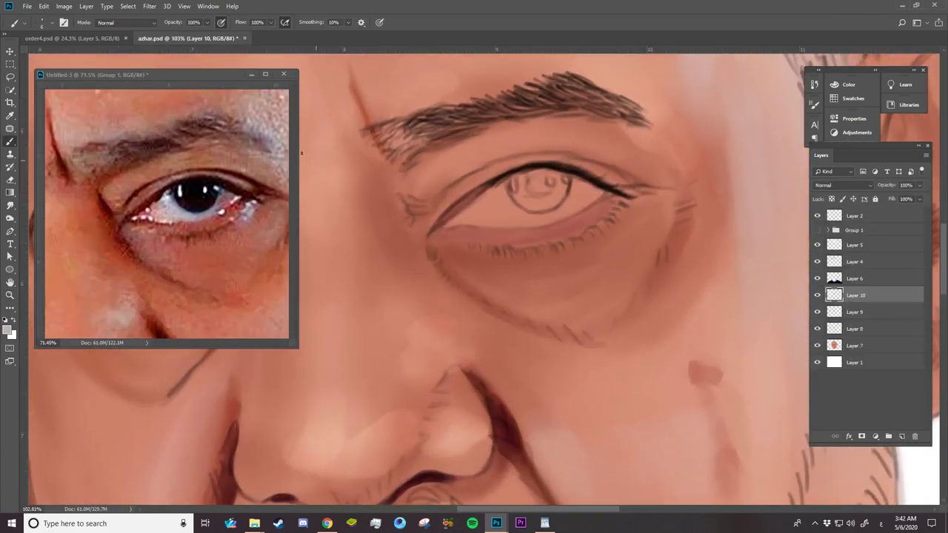
right_click(524, 203)
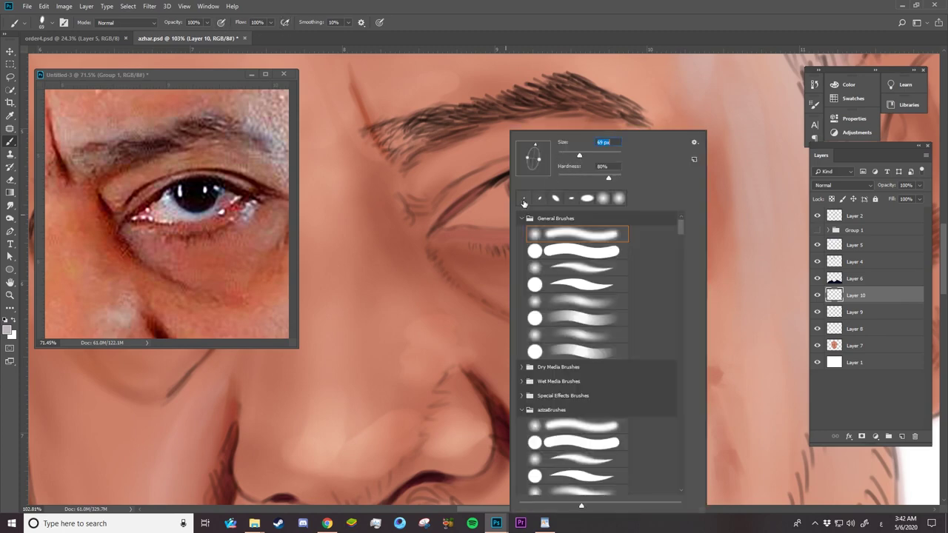
left_click(502, 203)
left_click_drag(507, 194, 570, 185)
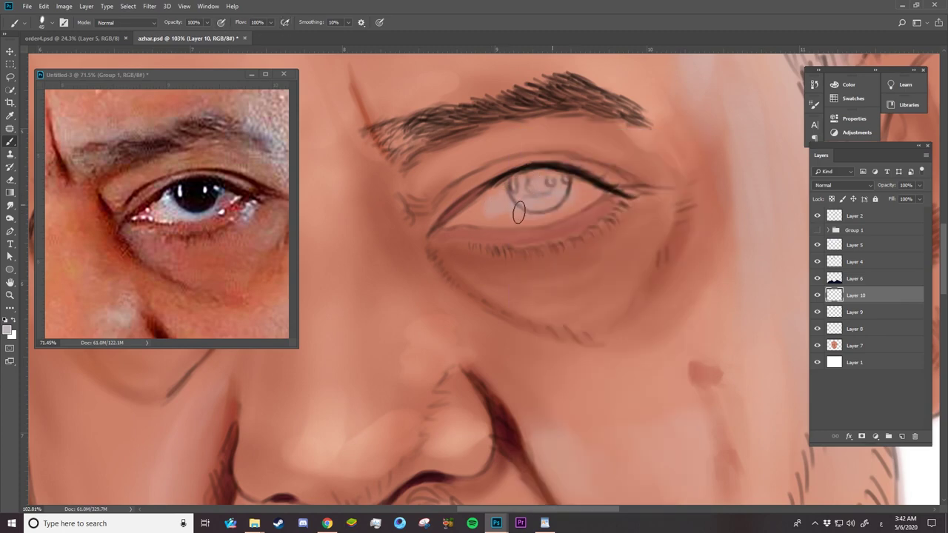
mouse_move(519, 211)
left_mouse_down()
mouse_move(586, 194)
mouse_move(506, 212)
left_mouse_up()
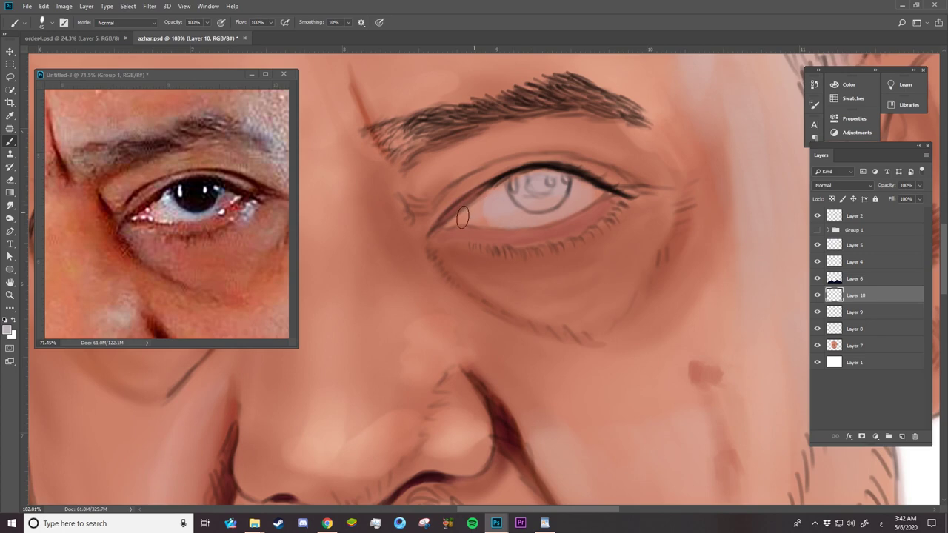
right_click(545, 209)
key("Return")
right_click(574, 198)
key("Return")
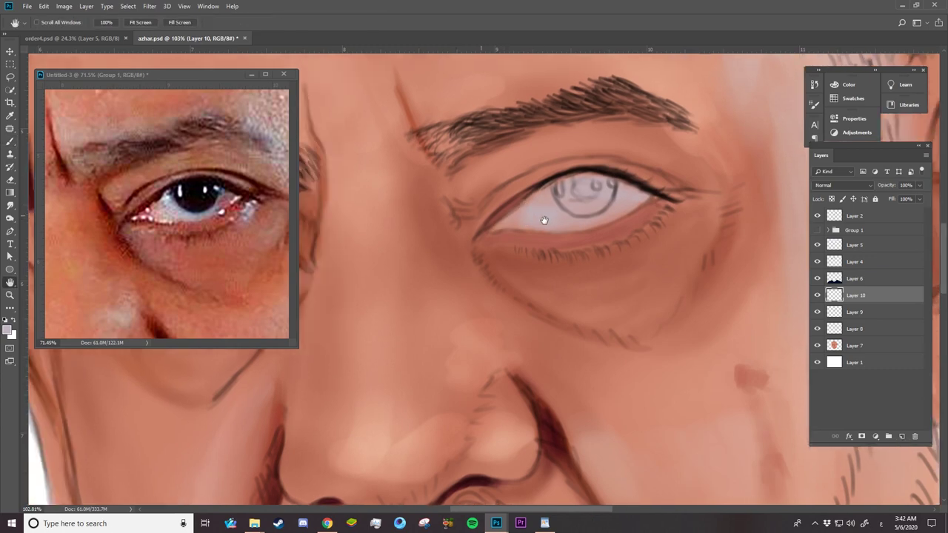
Step: Lighten and smooth the other eye white with a larger brush
left_click_drag(535, 204, 549, 232)
key("b")
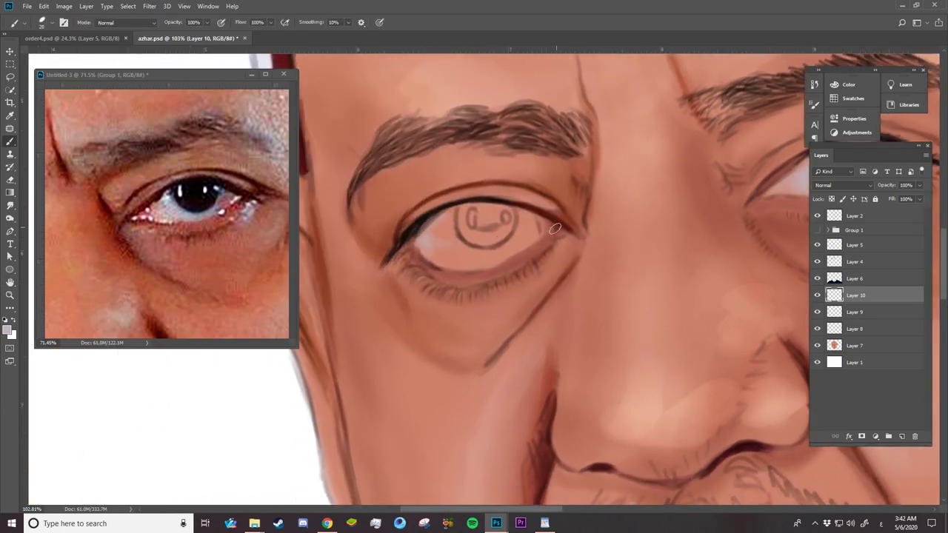
left_click_drag(550, 231, 528, 245)
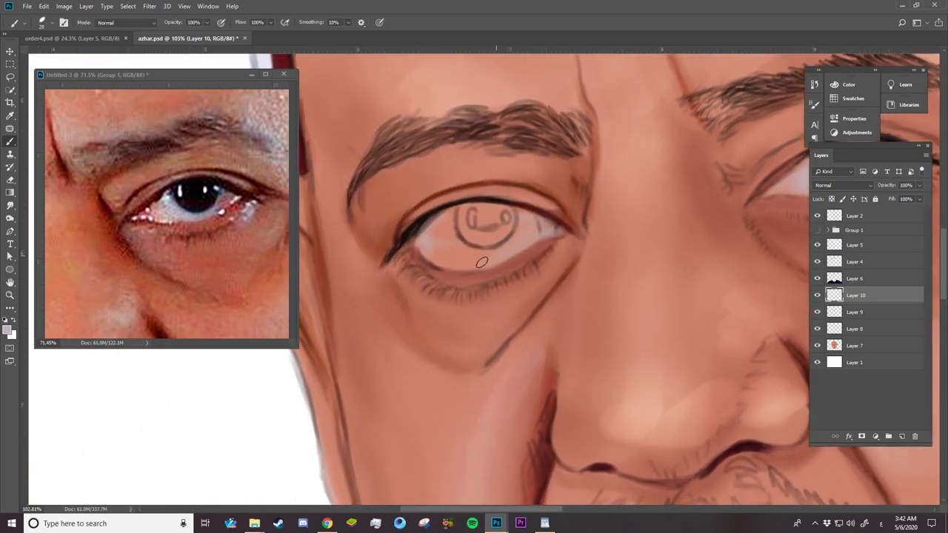
right_click(496, 237)
left_click(455, 215)
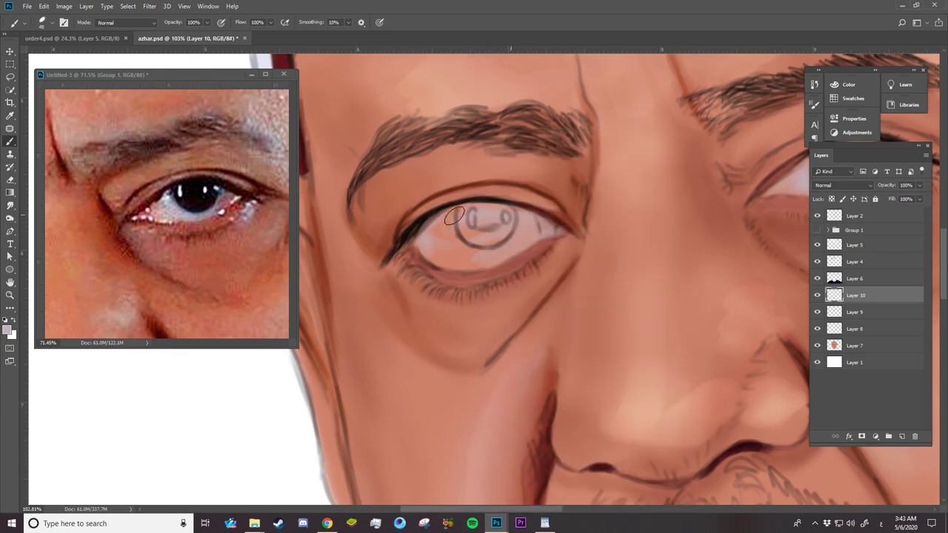
mouse_move(455, 215)
left_mouse_down()
mouse_move(430, 241)
mouse_move(525, 246)
mouse_move(518, 232)
mouse_move(477, 251)
left_mouse_up()
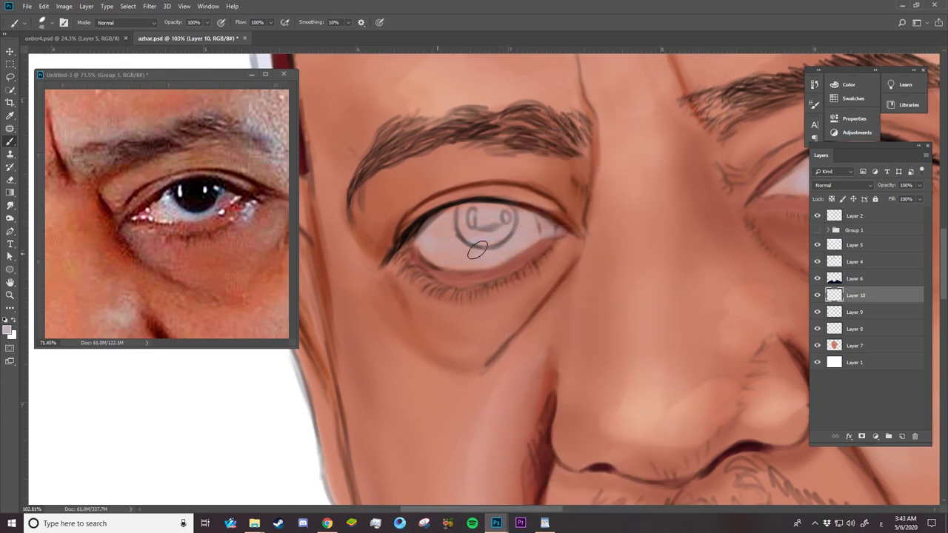
left_click_drag(293, 286, 293, 204)
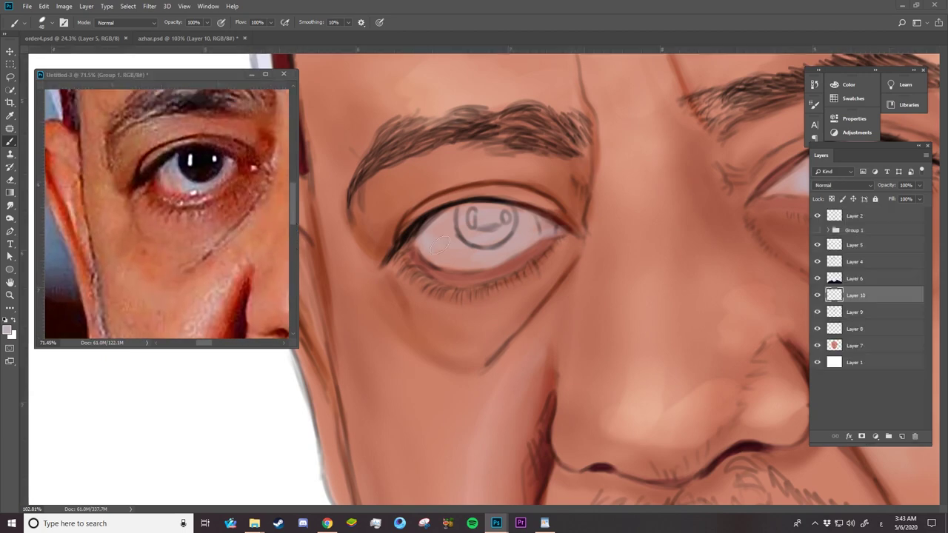
left_click(441, 244)
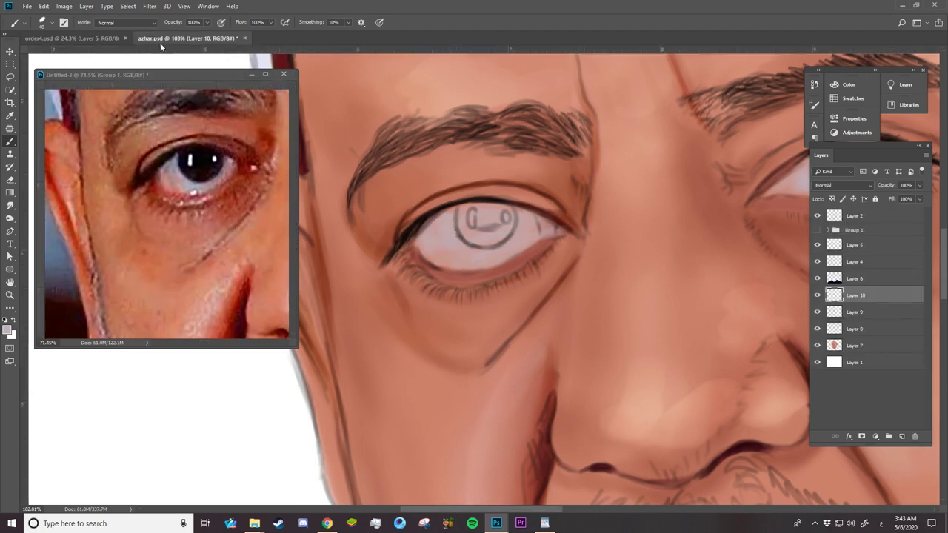
Step: Switch the brush to Screen mode and brighten both eye whites
left_click(126, 23)
left_click(126, 119)
right_click(463, 226)
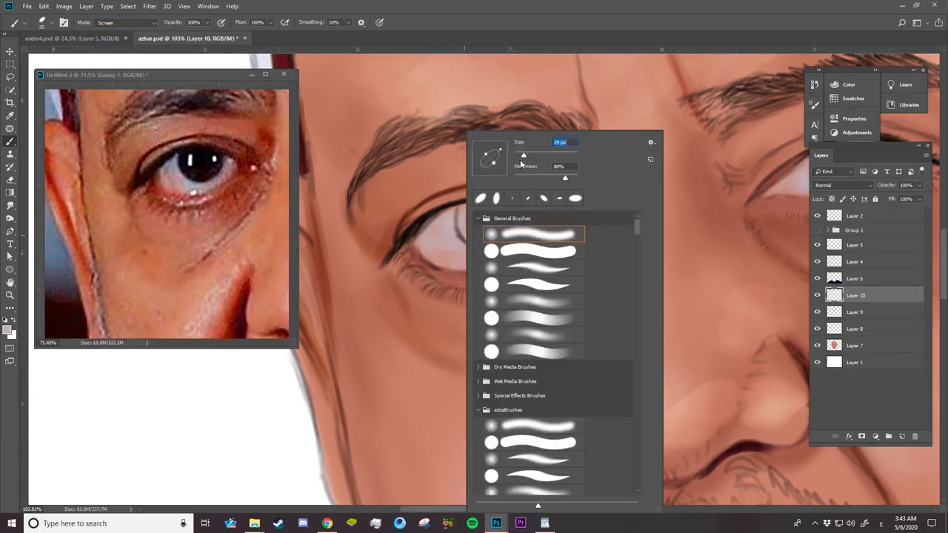
left_click(452, 214)
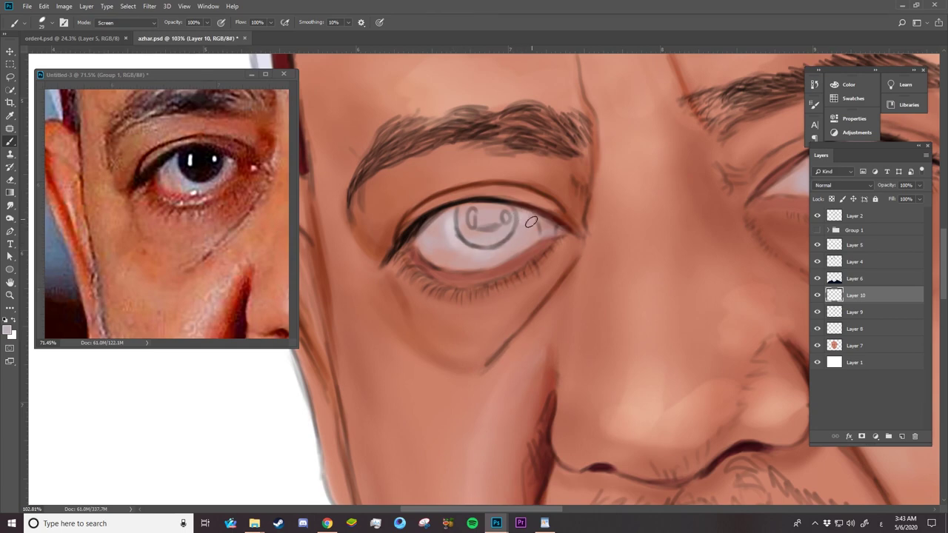
left_click_drag(489, 254, 448, 219)
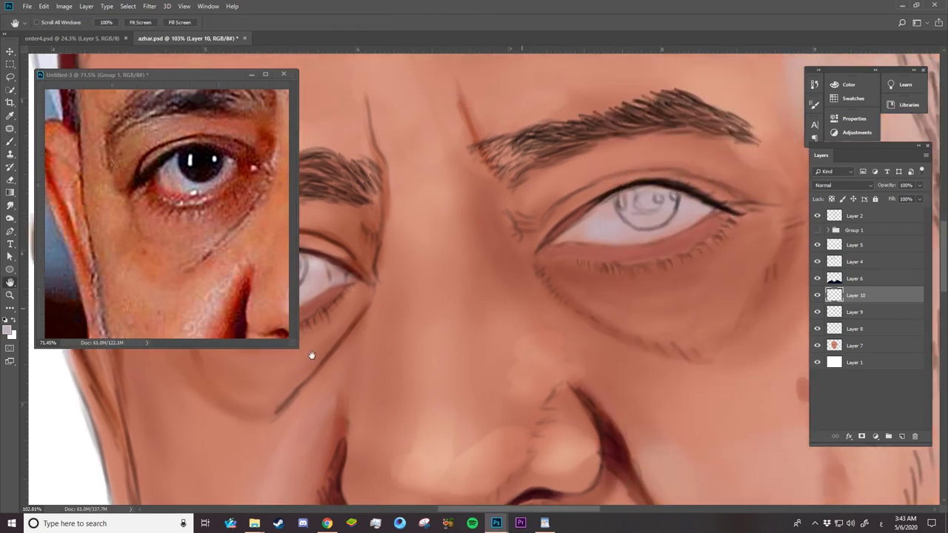
left_click_drag(463, 412, 185, 472)
left_click_drag(272, 224, 222, 244)
mouse_move(554, 231)
left_mouse_down()
mouse_move(547, 219)
mouse_move(511, 235)
mouse_move(549, 235)
mouse_move(612, 208)
left_mouse_up()
Step: In Normal mode, tint the eye corners reddish, move Layer 10 below Layer 9, and add Layer 11
left_click(154, 201, "alt")
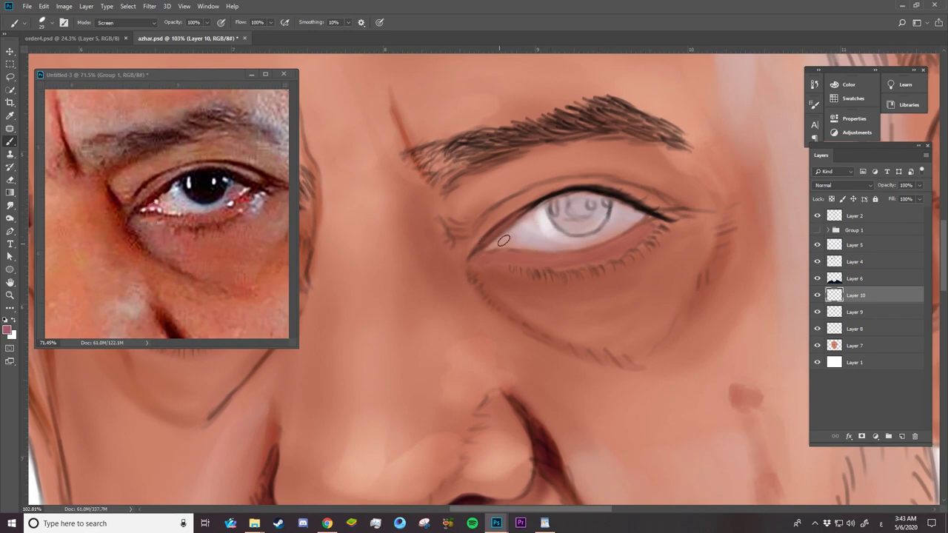
left_click(126, 22)
left_click_drag(505, 243, 510, 240)
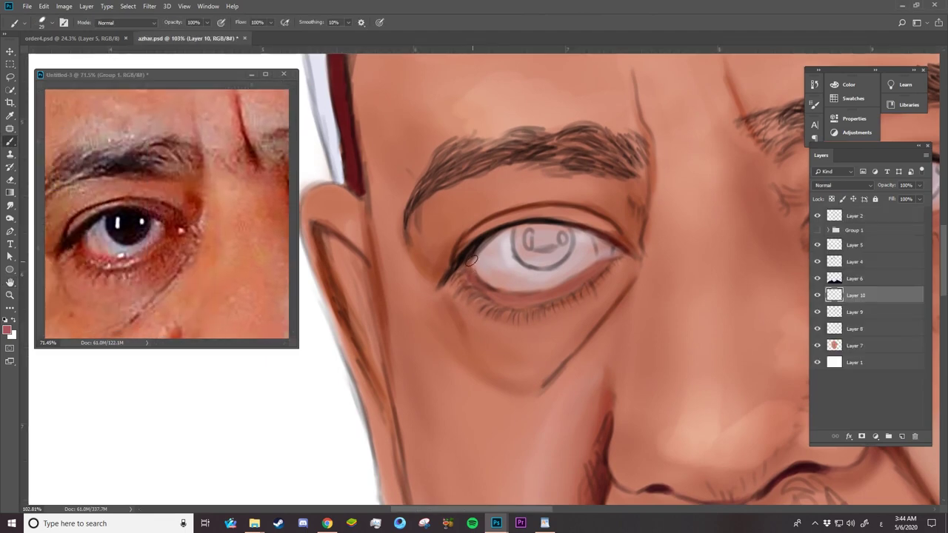
left_click_drag(475, 276, 475, 265)
left_click_drag(614, 250, 600, 246)
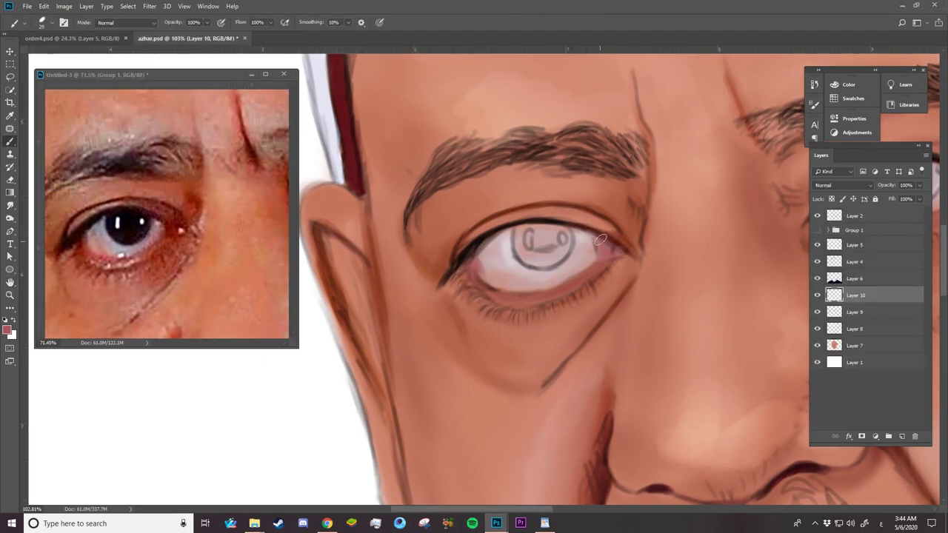
left_click(171, 255, "alt")
left_click_drag(621, 252, 599, 240)
left_click_drag(474, 267, 483, 283)
left_click_drag(887, 299, 883, 311)
left_click(902, 437)
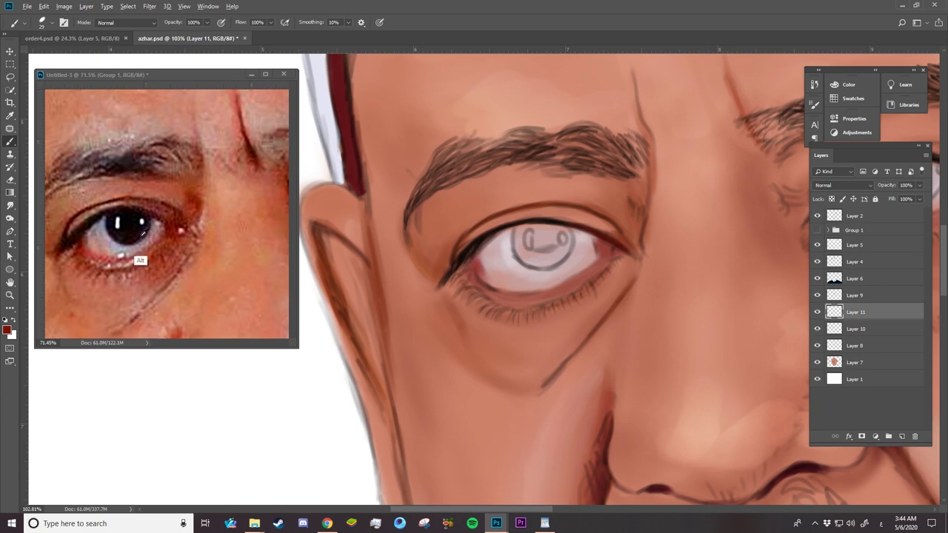
Step: Sample grey from the reference iris and darken the first iris
left_click(140, 260, "alt")
mouse_move(526, 239)
left_mouse_down()
mouse_move(528, 256)
mouse_move(518, 231)
mouse_move(566, 240)
mouse_move(567, 258)
mouse_move(533, 265)
mouse_move(518, 228)
mouse_move(520, 256)
mouse_move(554, 255)
mouse_move(523, 237)
mouse_move(563, 256)
mouse_move(522, 245)
mouse_move(558, 233)
mouse_move(546, 223)
mouse_move(555, 222)
mouse_move(523, 231)
left_mouse_up()
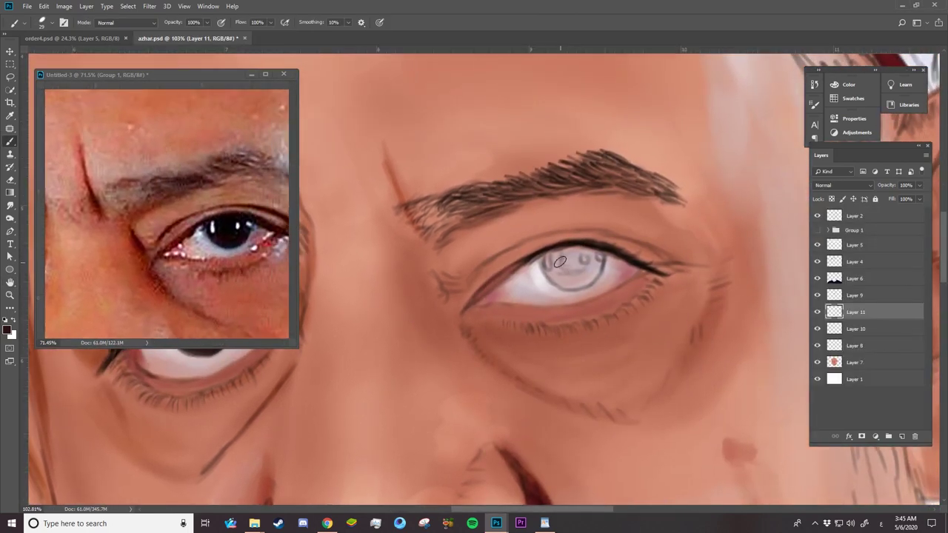
mouse_move(560, 262)
left_mouse_down()
mouse_move(545, 252)
mouse_move(549, 271)
mouse_move(576, 283)
mouse_move(596, 276)
mouse_move(597, 254)
mouse_move(586, 280)
mouse_move(549, 255)
mouse_move(581, 250)
mouse_move(574, 275)
mouse_move(593, 278)
mouse_move(567, 268)
mouse_move(594, 260)
mouse_move(567, 250)
mouse_move(574, 256)
left_mouse_up()
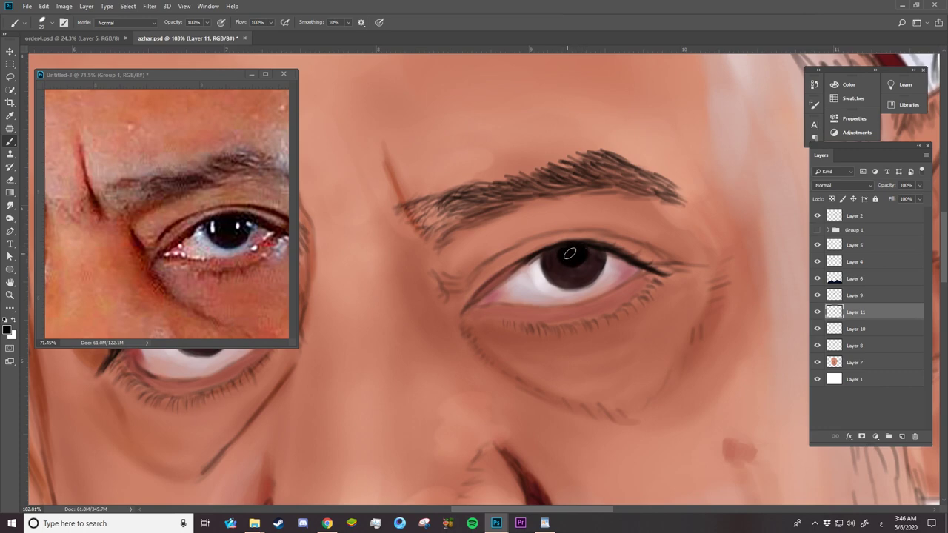
mouse_move(586, 256)
left_mouse_down()
mouse_move(597, 260)
mouse_move(564, 282)
mouse_move(581, 268)
left_mouse_up()
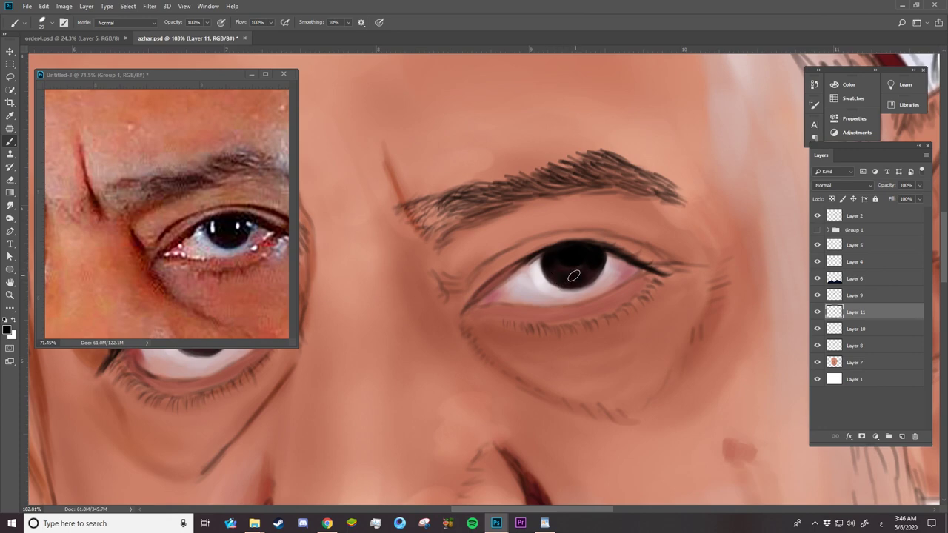
Step: Deepen the second iris to uniform black and add Layer 12 for highlights
left_click_drag(493, 301, 690, 299)
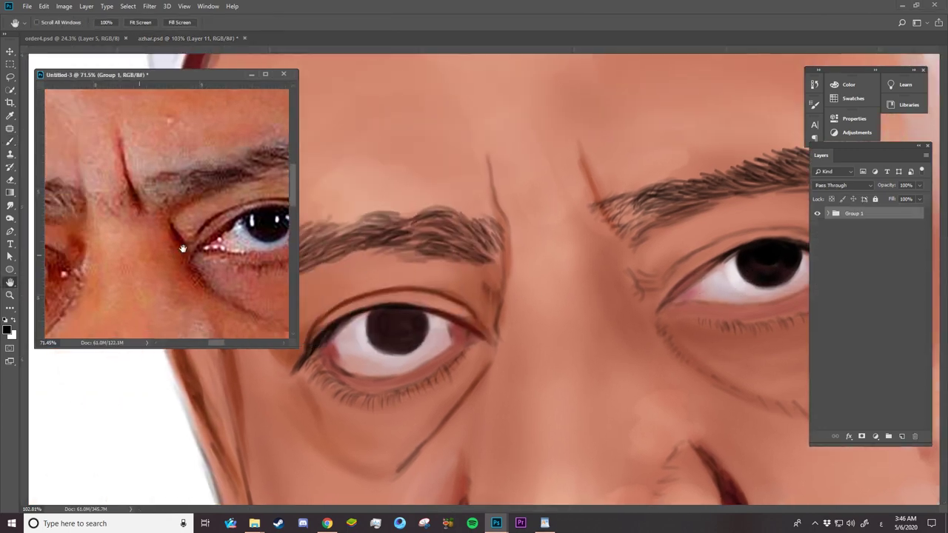
left_click_drag(222, 185, 157, 222)
left_click_drag(390, 318, 381, 325)
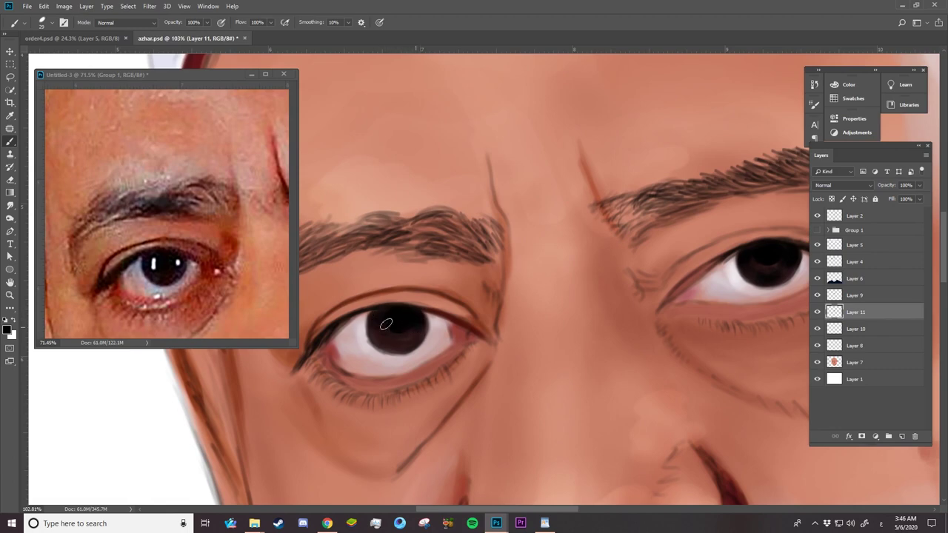
left_click_drag(388, 318, 418, 323)
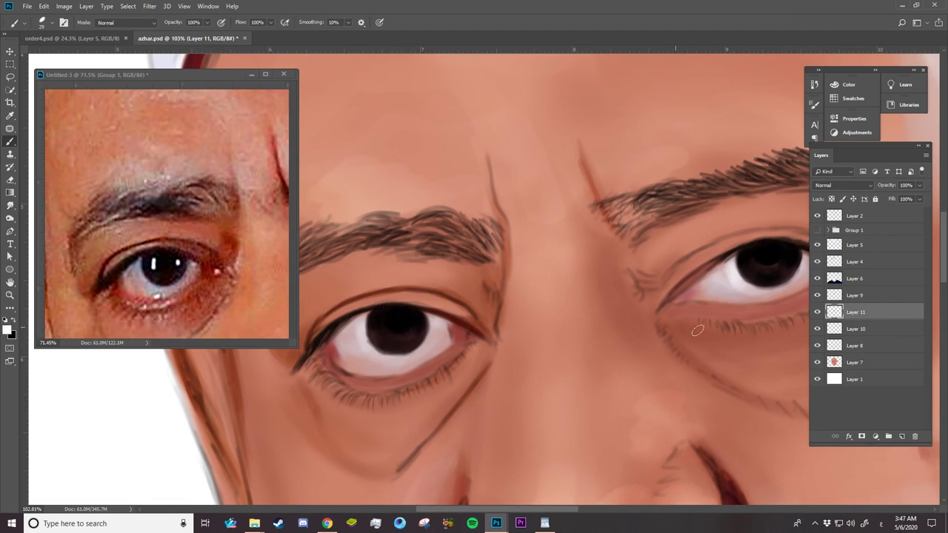
left_click(901, 436)
right_click(403, 322)
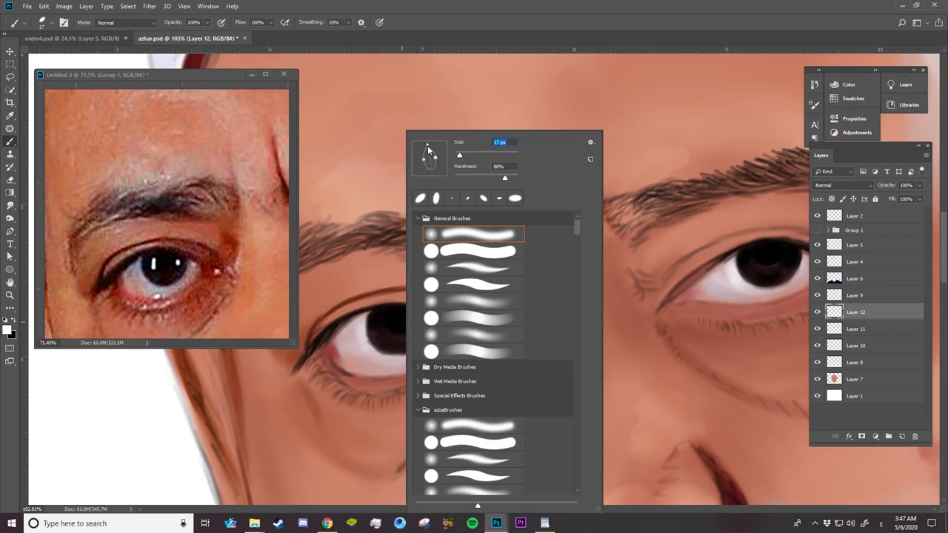
Step: Set the brush to Color Dodge and paint a small catchlight on the first pupil
key("Return")
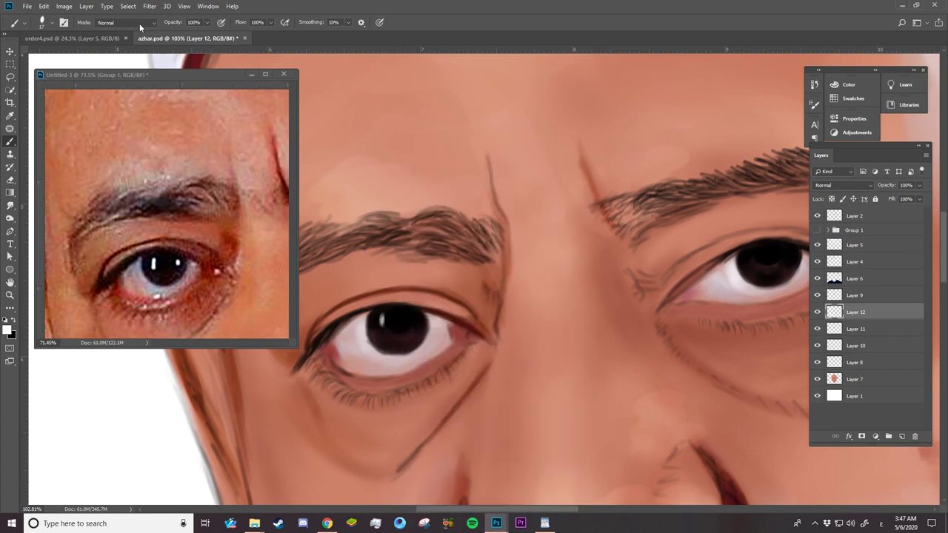
left_click(140, 23)
left_click(118, 127)
right_click(424, 320)
left_click(415, 317)
left_click(417, 319)
key("bracketright")
key("bracketright")
key("bracketright")
key("bracketleft")
key("bracketleft")
key("bracketleft")
Step: Move Layer 12 above Layer 9 and add catchlights and inner-corner highlights to the other eye
left_click_drag(888, 312, 888, 295)
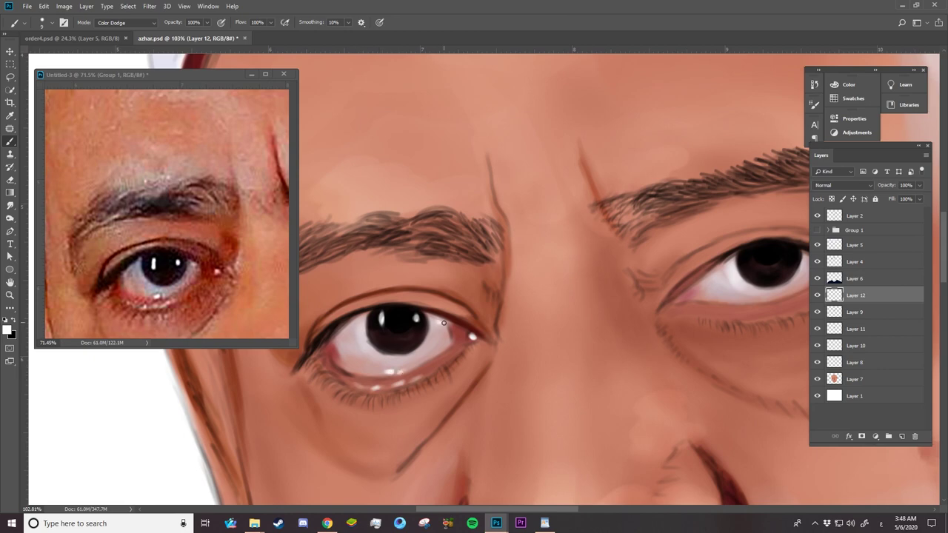
key("h")
left_click_drag(444, 323, 188, 360)
left_click_drag(237, 313, 222, 245)
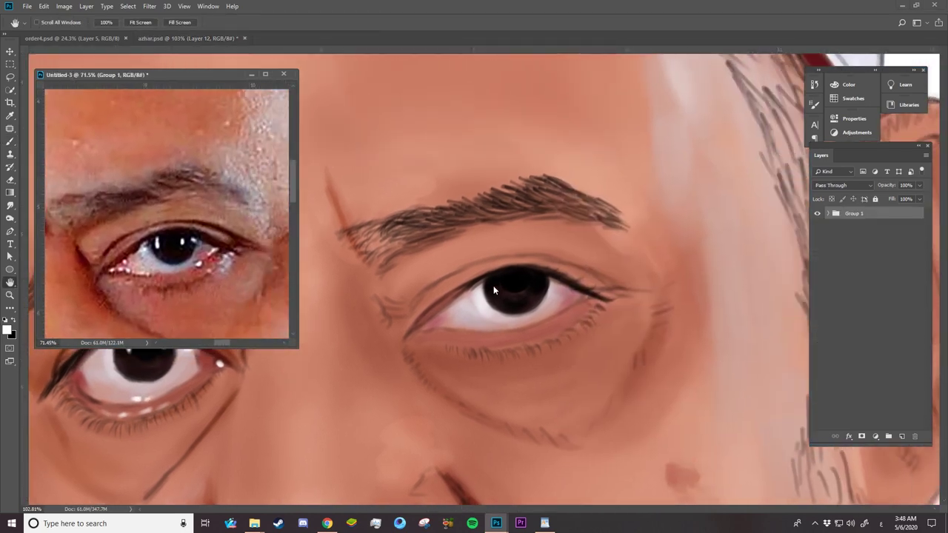
left_click(494, 291)
left_click_drag(491, 284, 493, 283)
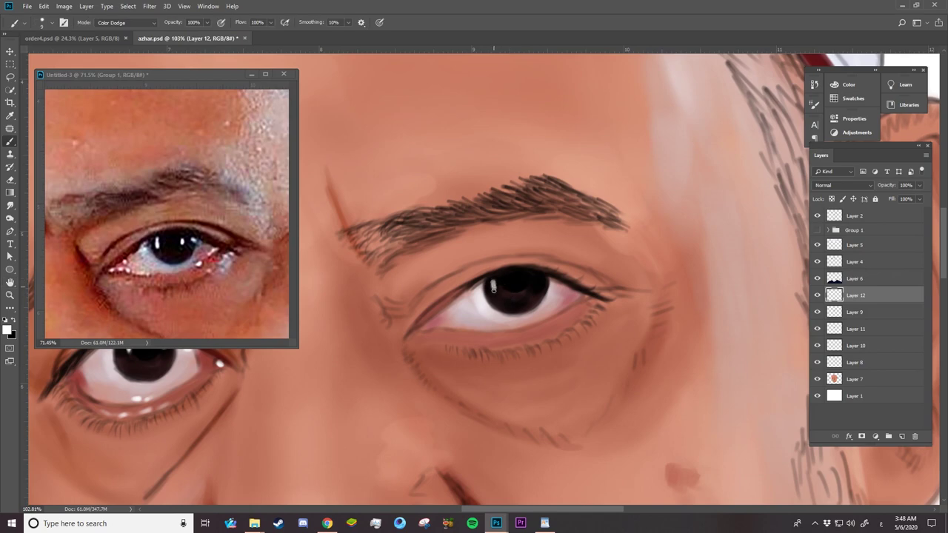
left_click(524, 282)
left_click(542, 278)
left_click_drag(574, 301, 580, 295)
left_click(440, 313)
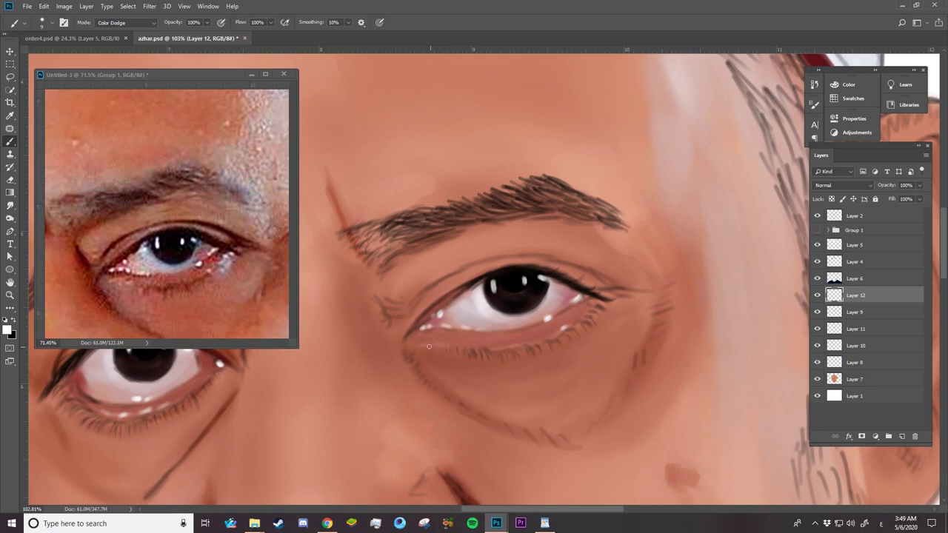
Step: Zoom out to the whole face, zoom in on the mouth, and add Layer 13
key("z")
mouse_move(519, 268)
left_mouse_down()
mouse_move(246, 274)
mouse_move(383, 335)
mouse_move(516, 280)
left_mouse_up()
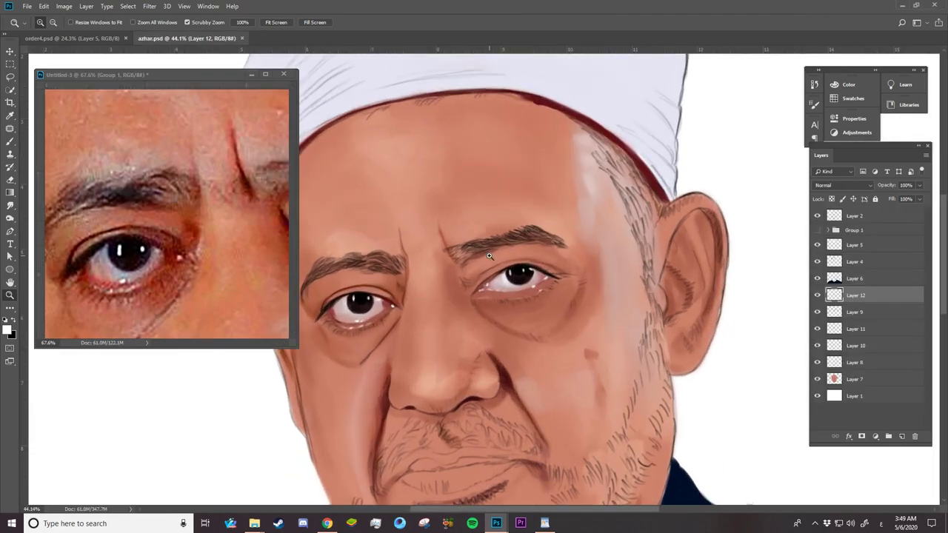
mouse_move(178, 282)
left_mouse_down()
mouse_move(152, 284)
mouse_move(303, 309)
mouse_move(223, 310)
left_mouse_up()
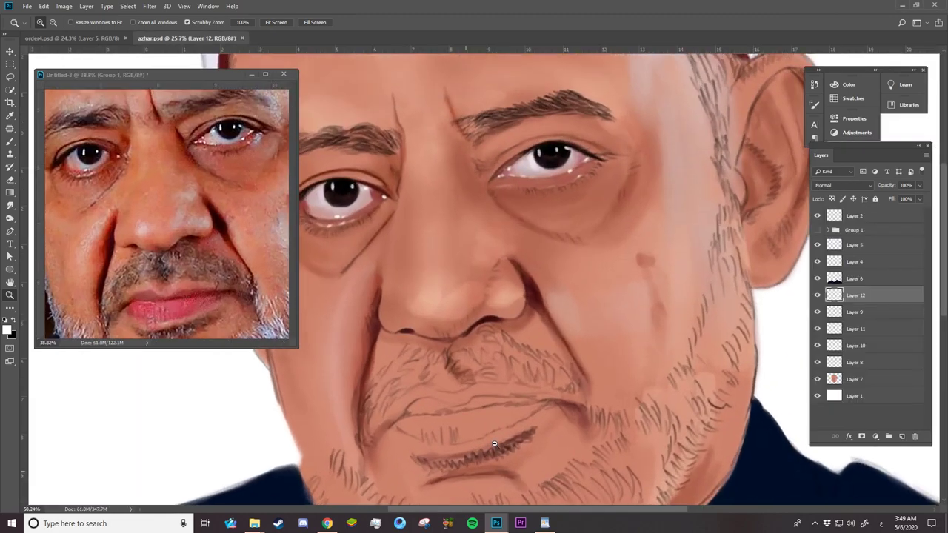
left_click_drag(334, 311, 474, 311)
key("b")
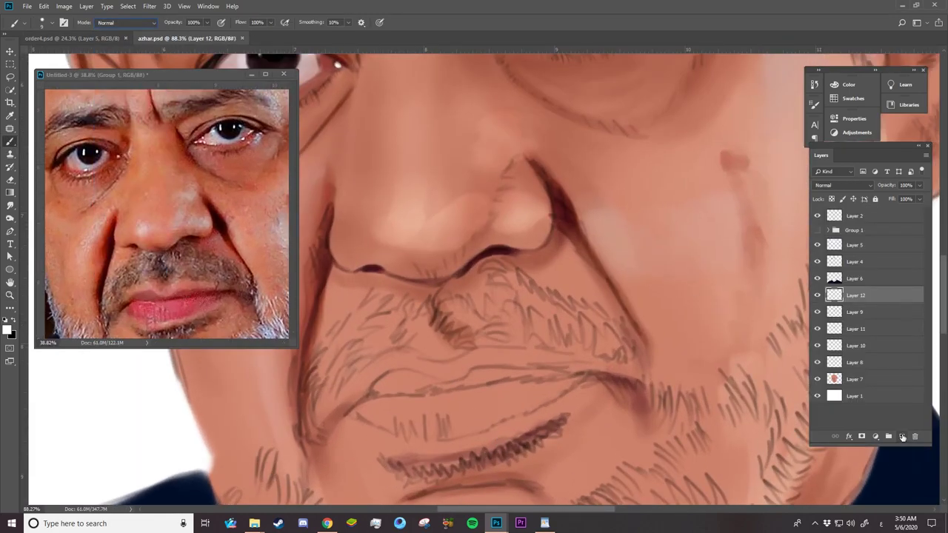
left_click(902, 436)
Step: Paint the lips pink and shade the middle of the lower lip darker
right_click(463, 382)
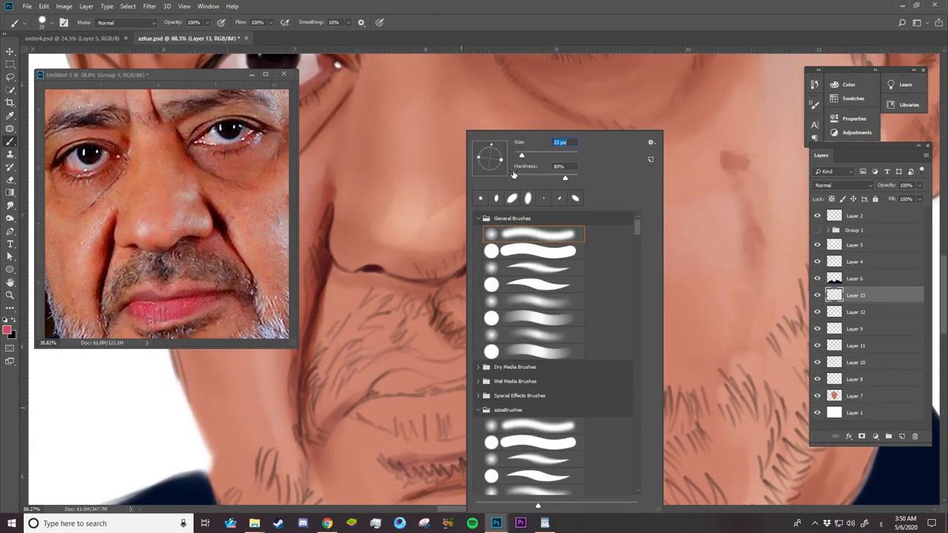
mouse_move(455, 417)
left_mouse_down()
mouse_move(449, 393)
mouse_move(536, 381)
mouse_move(496, 402)
mouse_move(434, 410)
mouse_move(381, 394)
mouse_move(415, 382)
mouse_move(430, 426)
mouse_move(507, 383)
left_mouse_up()
right_click(495, 382)
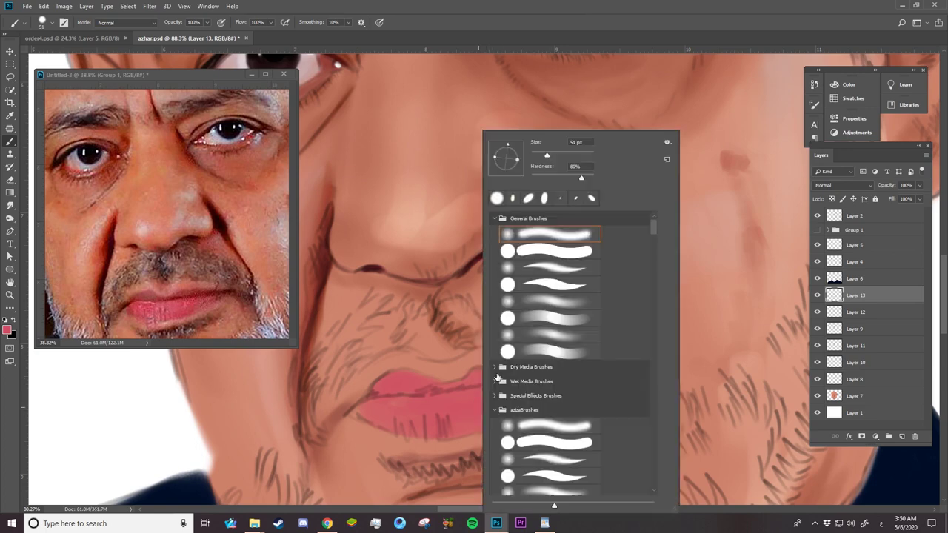
left_click(462, 389)
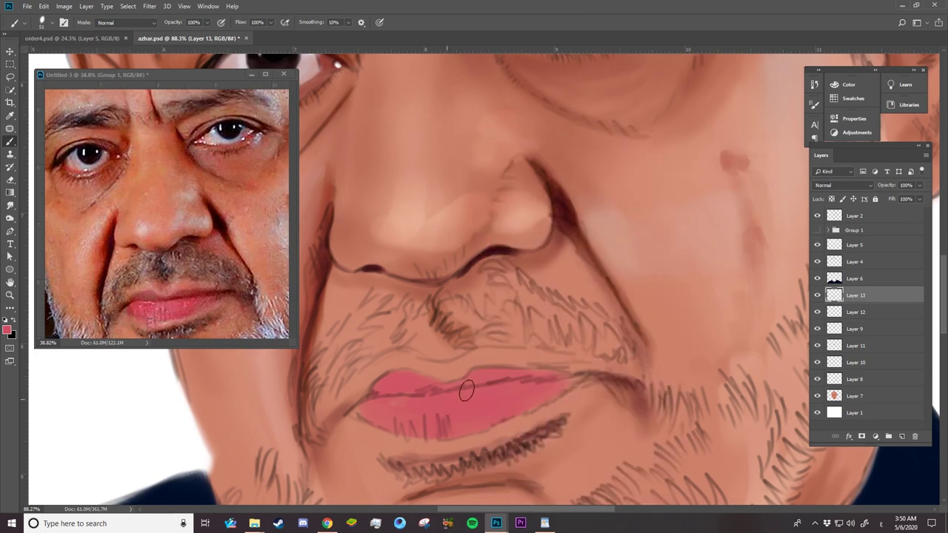
mouse_move(484, 417)
left_mouse_down()
mouse_move(503, 393)
mouse_move(479, 393)
left_mouse_up()
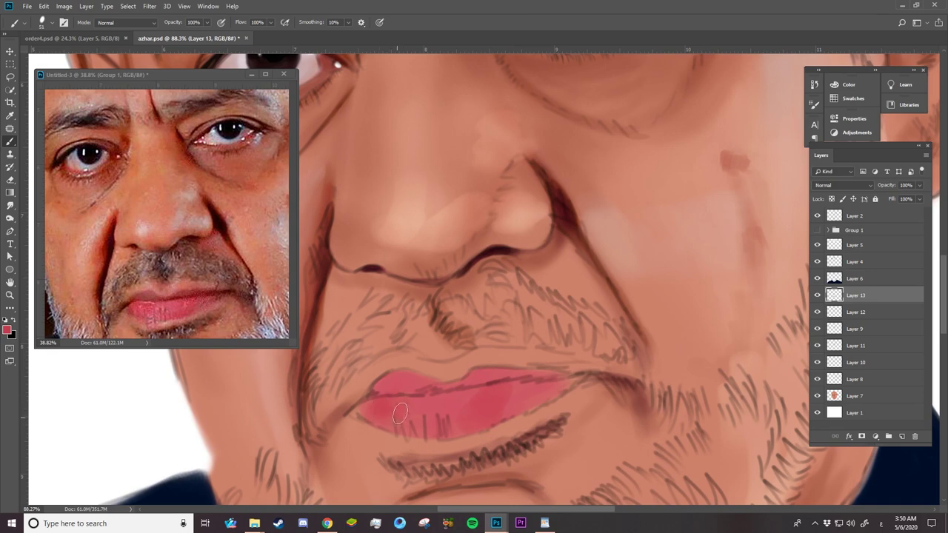
Step: With a smaller brush, draw a thin dark line along the upper lip edge and fill the left corner pink
right_click(532, 394)
left_click_drag(636, 142, 624, 142)
left_click_drag(537, 377, 580, 372)
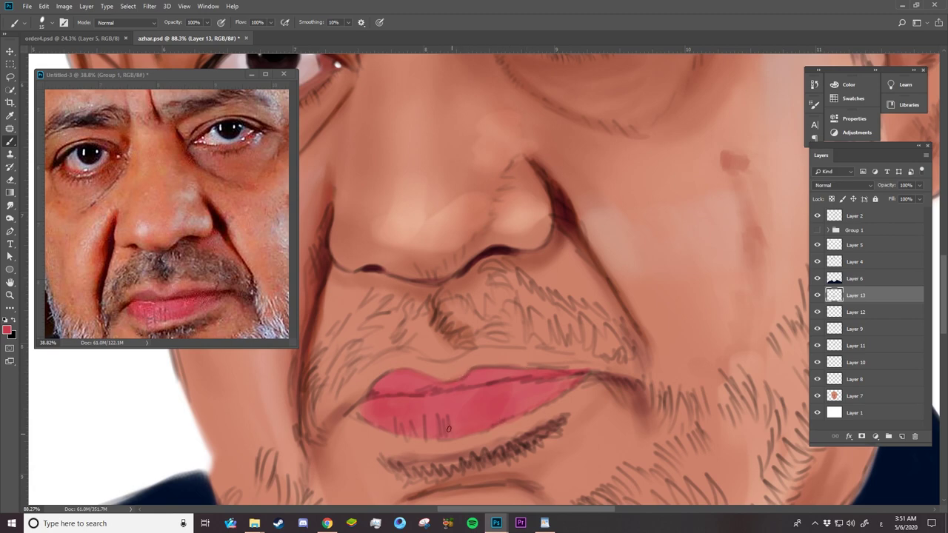
left_click_drag(353, 407, 363, 415)
left_click(11, 219)
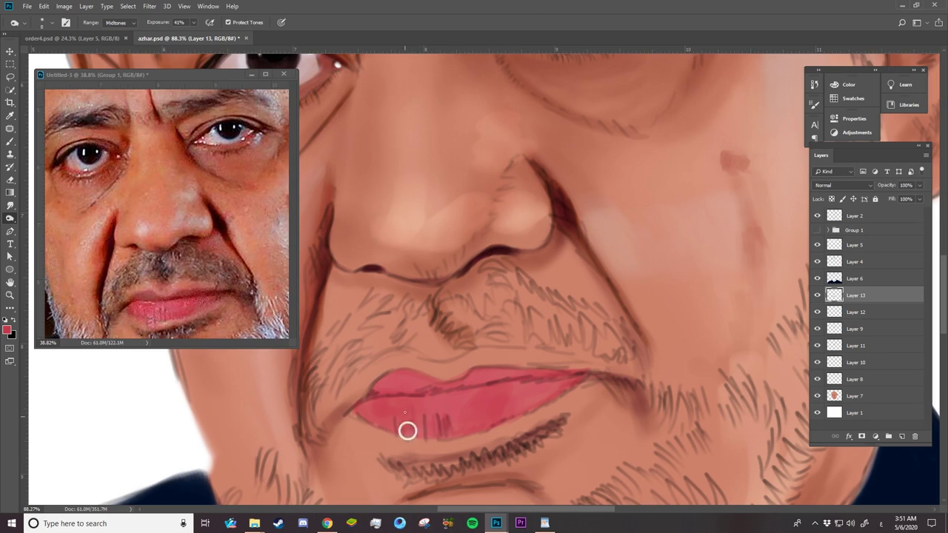
Step: Set the Dodge range to Shadows and zoom both reference and portrait in on the lips
left_click(118, 23)
left_click(233, 301)
key("Return")
key("z")
left_click_drag(159, 319, 227, 349)
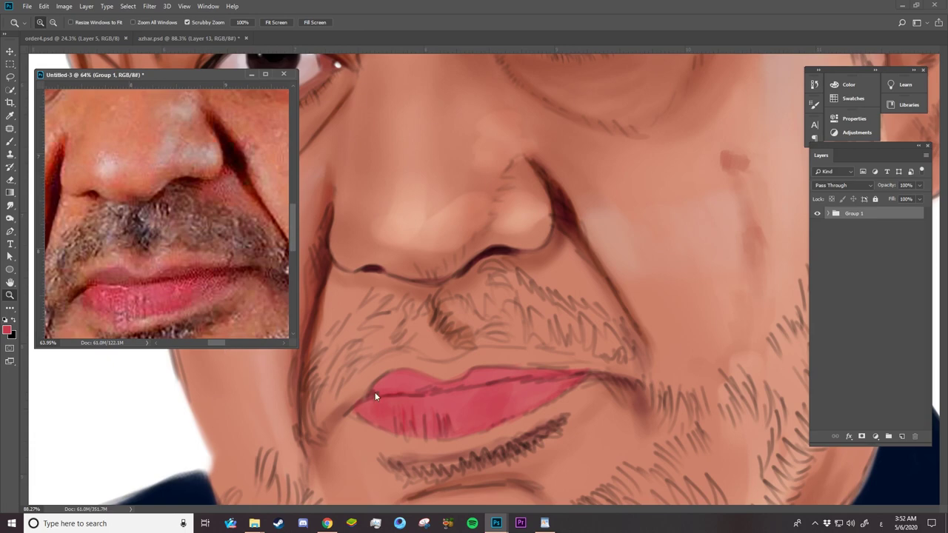
left_click_drag(375, 396, 364, 392)
key("o")
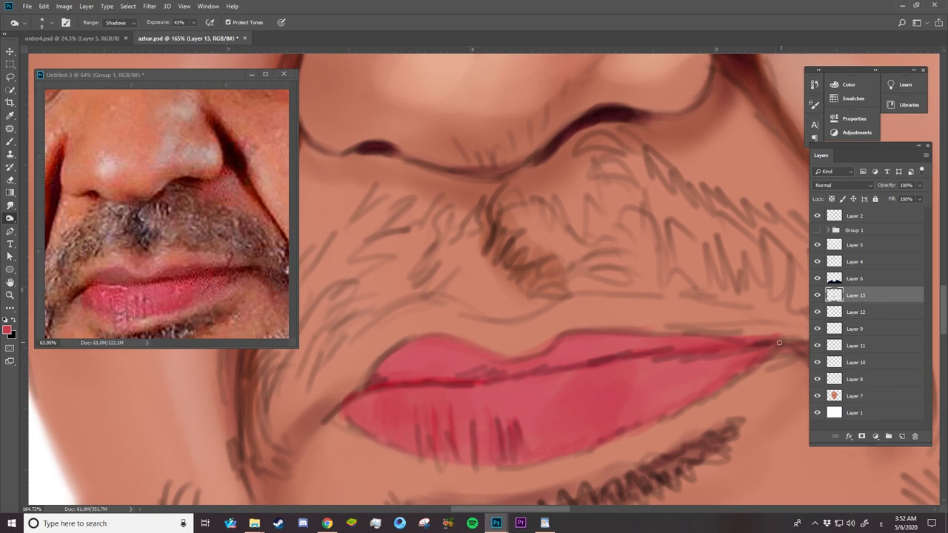
Step: Enlarge the Dodge brush and brighten both corners of the lips
right_click(646, 357)
left_click_drag(695, 148, 715, 149)
key("Return")
left_click_drag(728, 359, 778, 345)
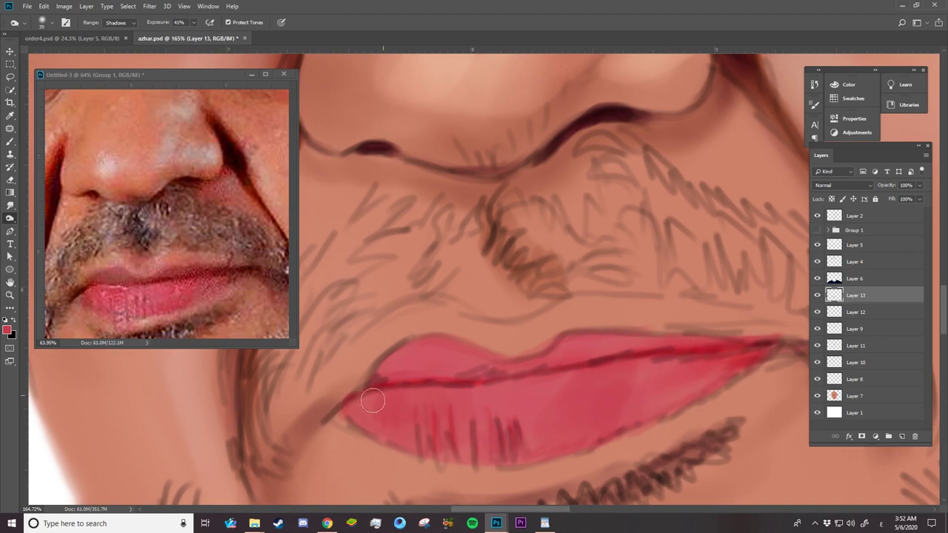
mouse_move(357, 417)
left_mouse_down()
mouse_move(392, 352)
mouse_move(397, 389)
left_mouse_up()
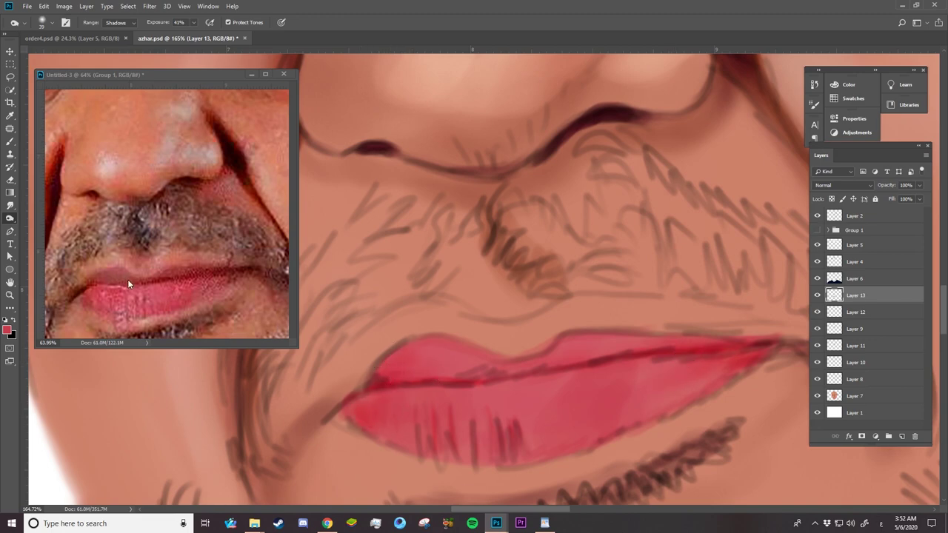
left_click(9, 141)
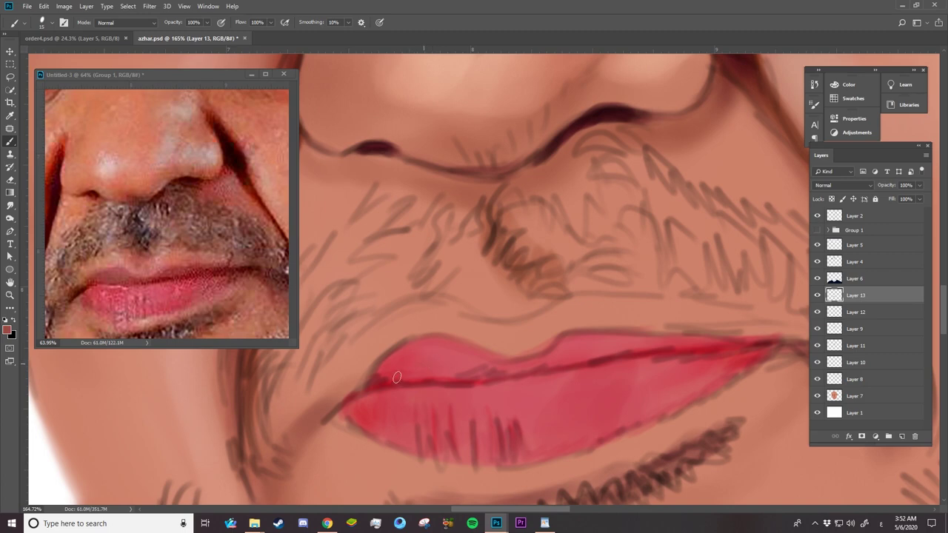
Step: Hide the Layer 2 sketch and darken the upper lip edge with a smaller brush
right_click(430, 371)
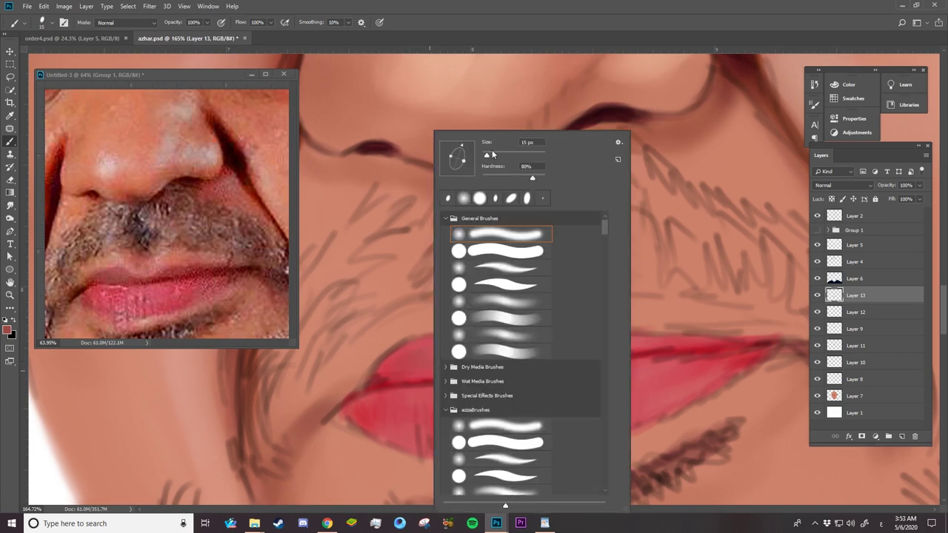
left_click(403, 369)
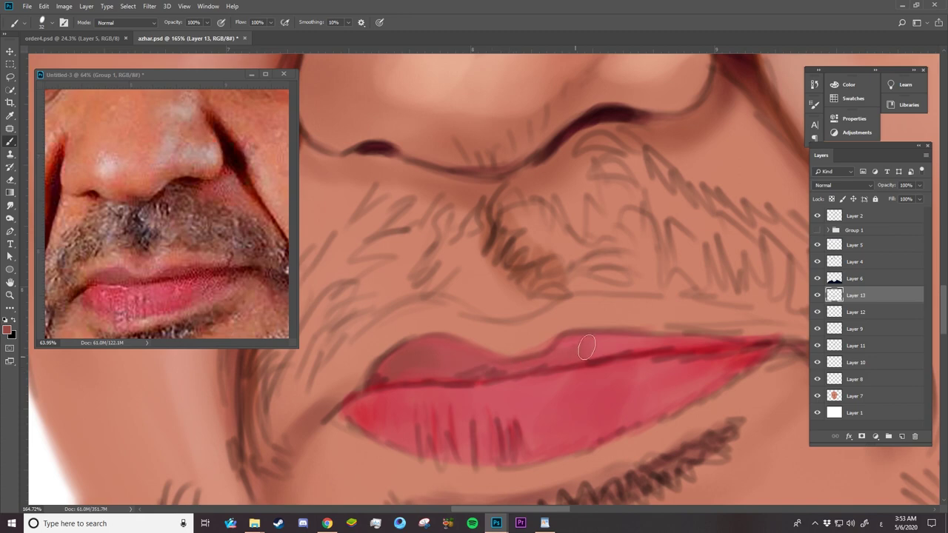
left_click(818, 216)
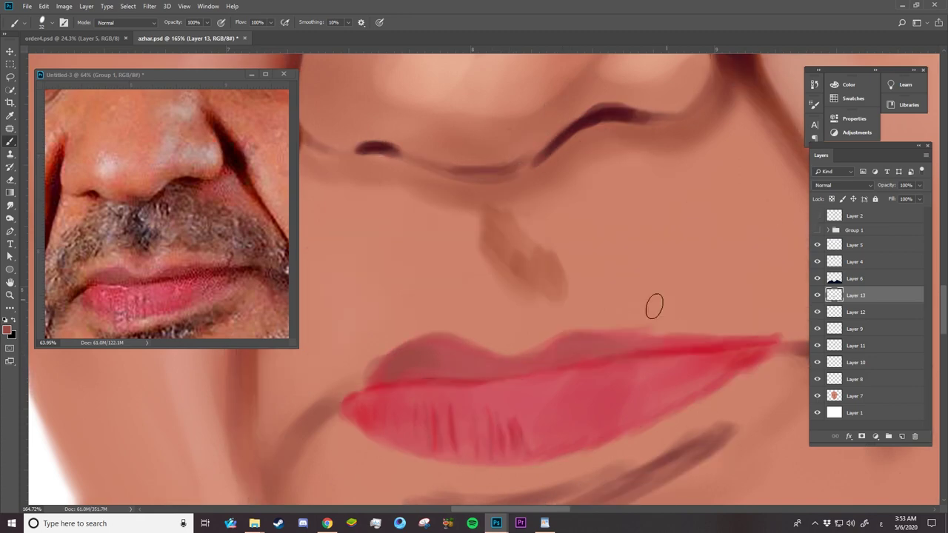
right_click(397, 376)
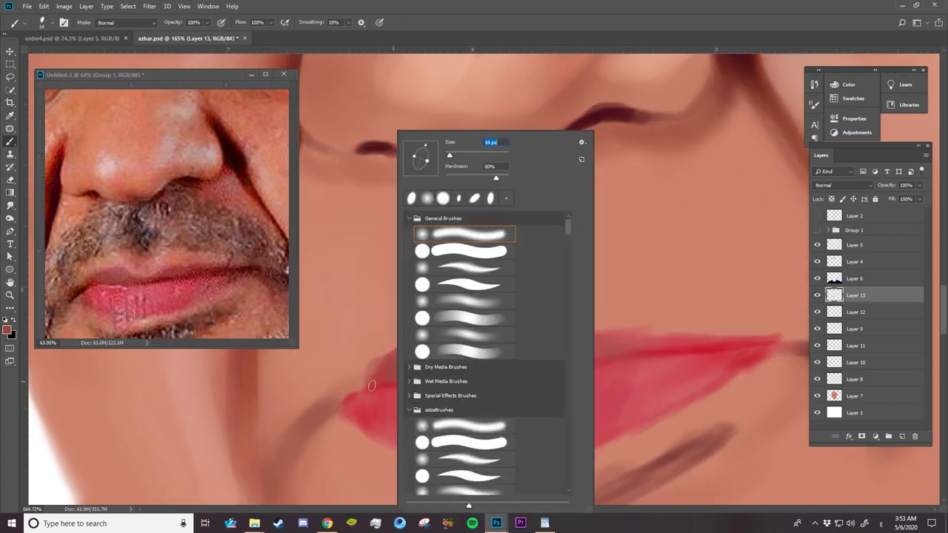
key("Return")
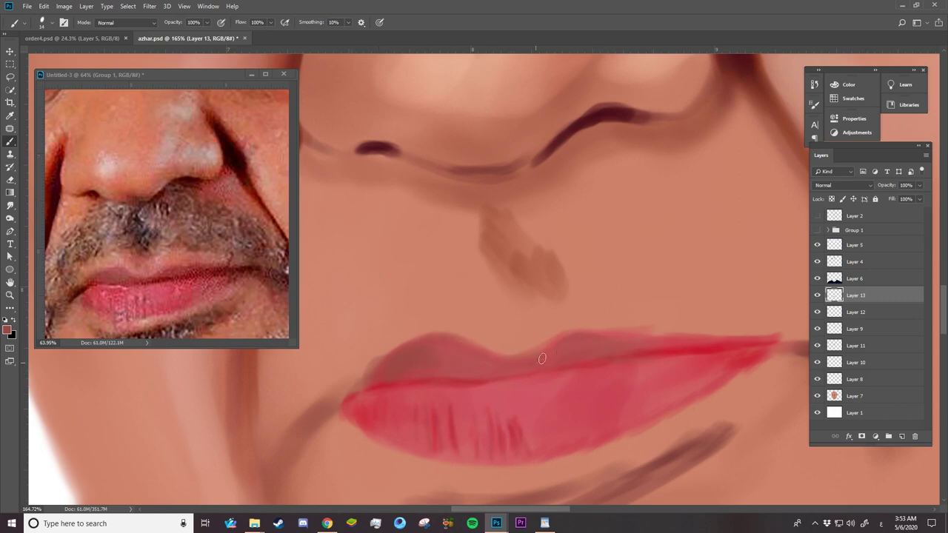
left_click_drag(631, 336, 677, 340)
mouse_move(763, 343)
left_mouse_down()
mouse_move(666, 338)
mouse_move(771, 346)
left_mouse_up()
Step: With a finer brush, paint a thin dark red lip-seam line out to the left corner
right_click(771, 346)
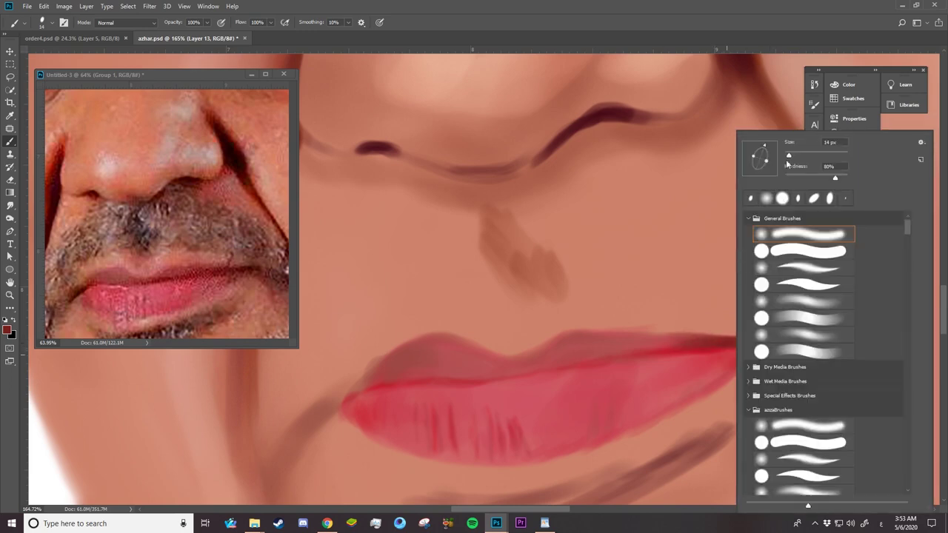
left_click_drag(790, 162, 786, 160)
key("Return")
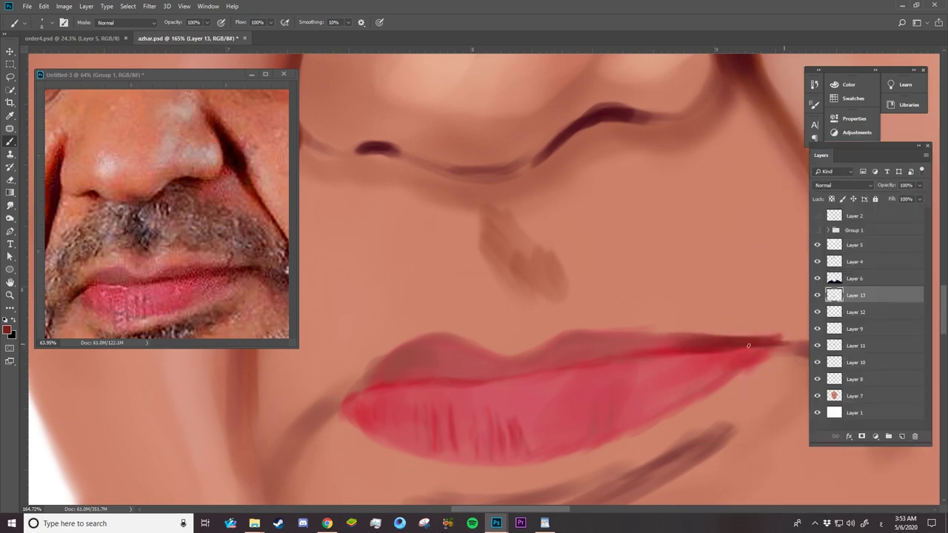
left_click_drag(685, 350, 451, 378)
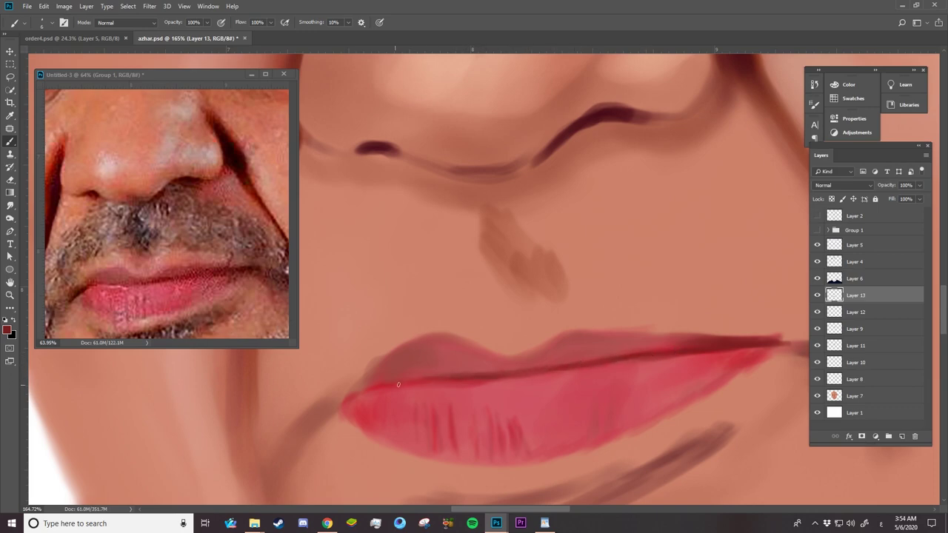
left_click_drag(370, 386, 342, 401)
left_click(817, 216)
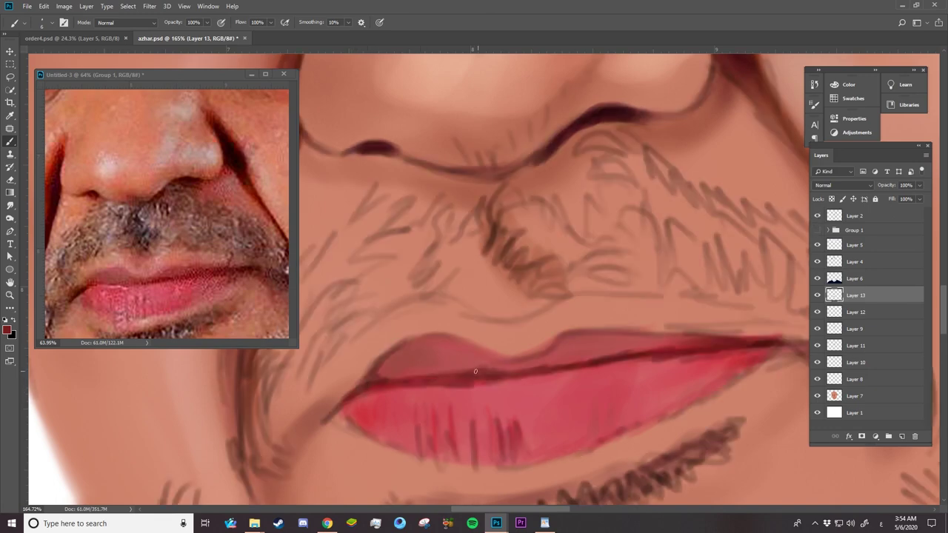
left_click_drag(476, 372, 546, 366)
left_click(817, 215)
Step: Burn the upper-lip line darker with the Burn tool set to Midtones range
key("o")
right_click(541, 369)
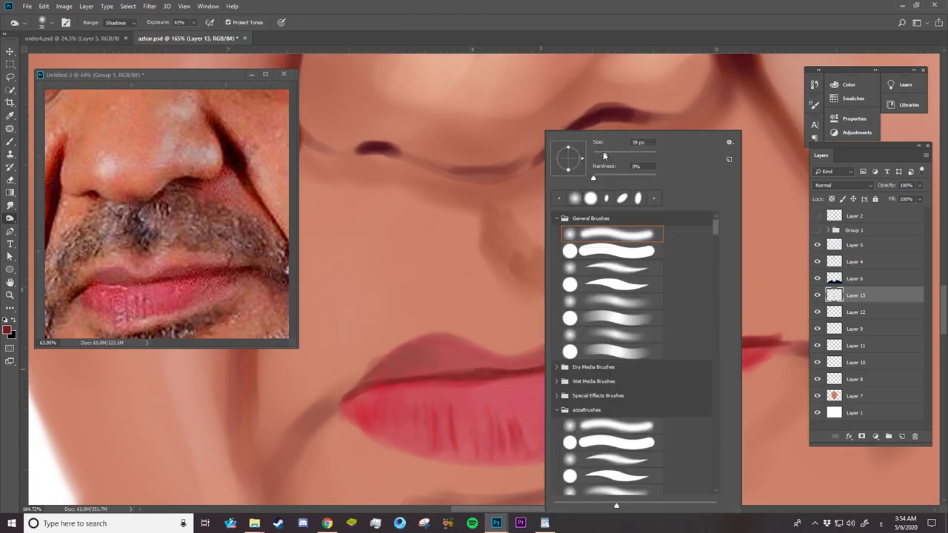
key("Return")
left_click(119, 22)
left_click(119, 40)
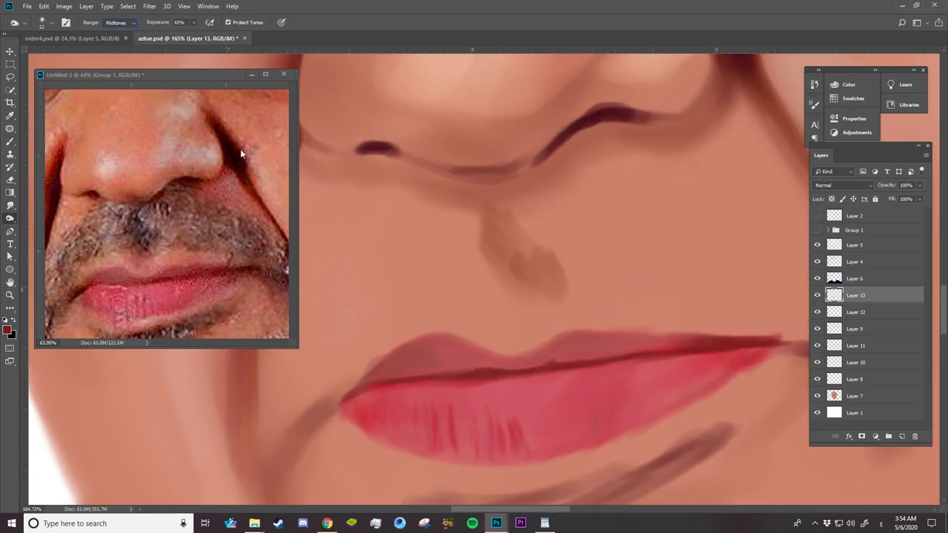
mouse_move(551, 365)
left_mouse_down()
mouse_move(563, 360)
mouse_move(531, 375)
mouse_move(375, 380)
left_mouse_up()
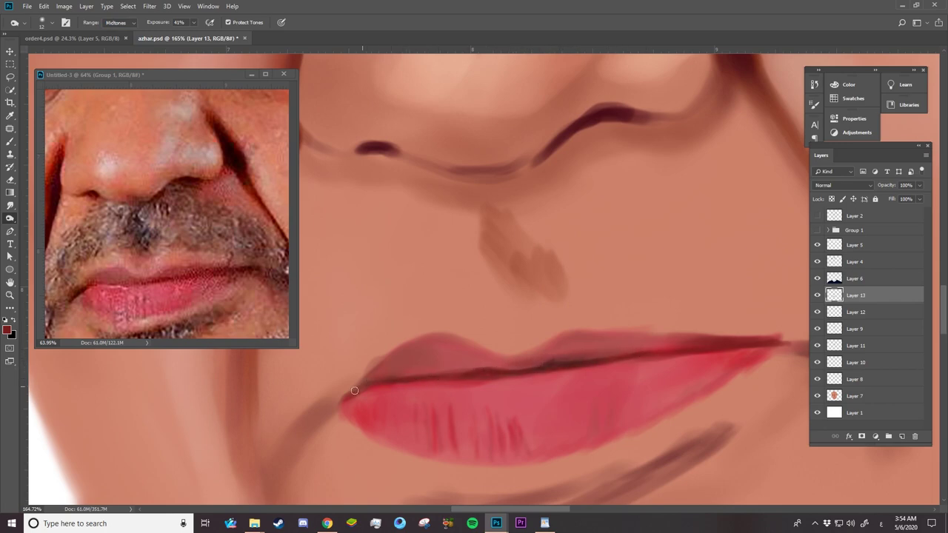
Step: Blend the dark lip line with the Mixer Brush at Mix 100% and Flow 44%
right_click(9, 141)
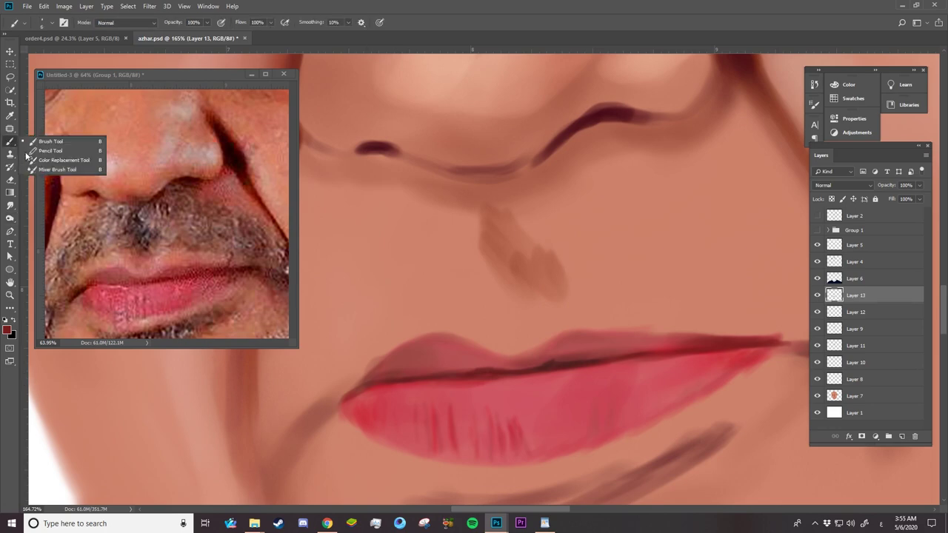
left_click(52, 171)
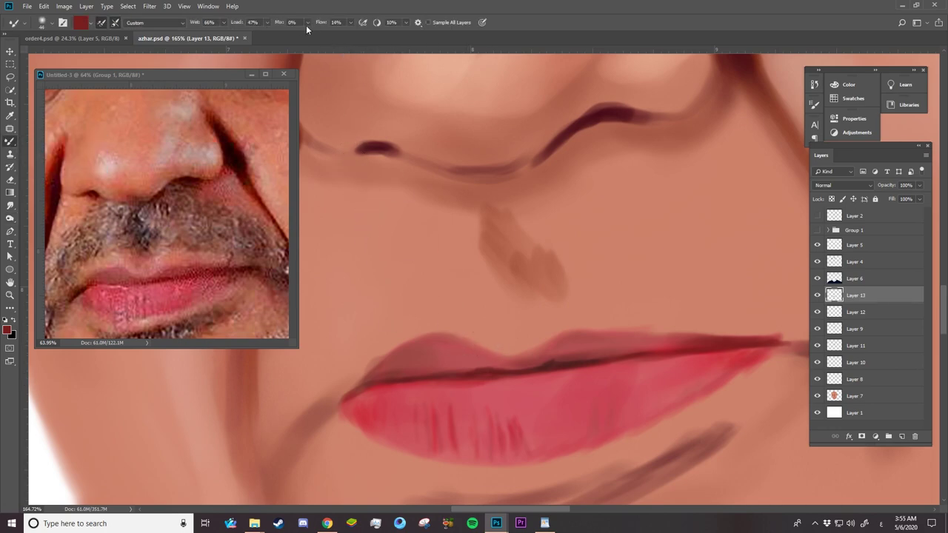
left_click_drag(279, 24, 363, 22)
right_click(474, 373)
key("Escape")
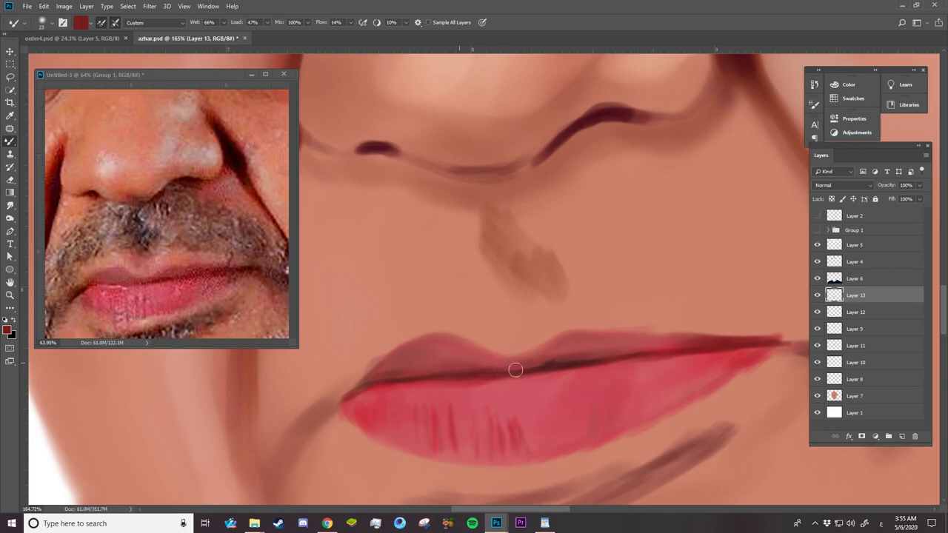
left_click_drag(319, 23, 324, 27)
left_click_drag(477, 373, 393, 372)
mouse_move(527, 364)
left_mouse_down()
mouse_move(582, 349)
mouse_move(736, 343)
left_mouse_up()
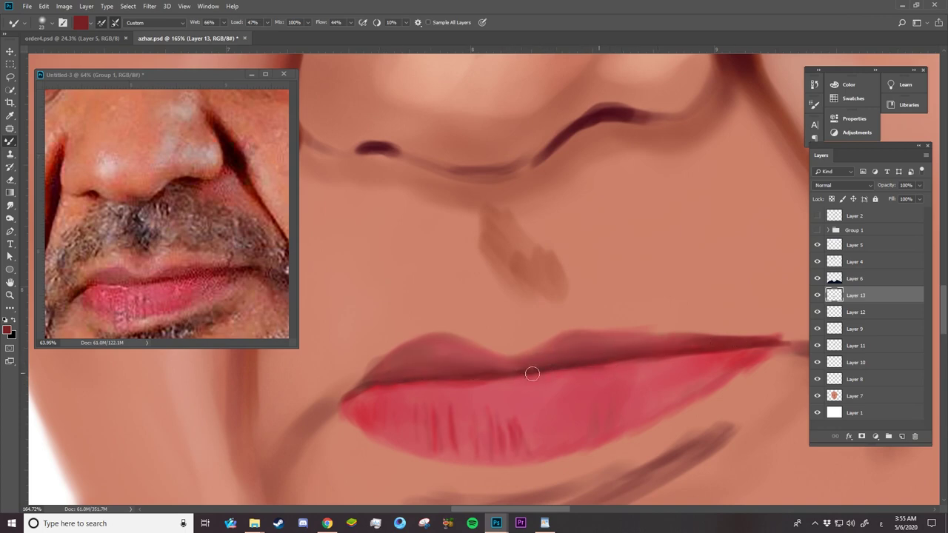
Step: Set the Mixer Brush to Mix 0% and 12 px, then darken the right mouth corner
key("z")
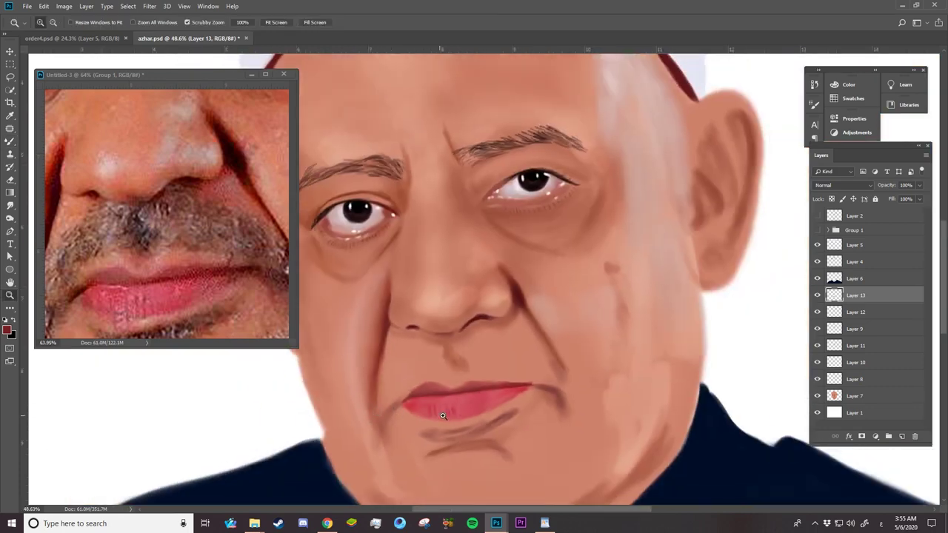
scroll(459, 431, "down", 5)
scroll(460, 431, "up", 5)
key("b")
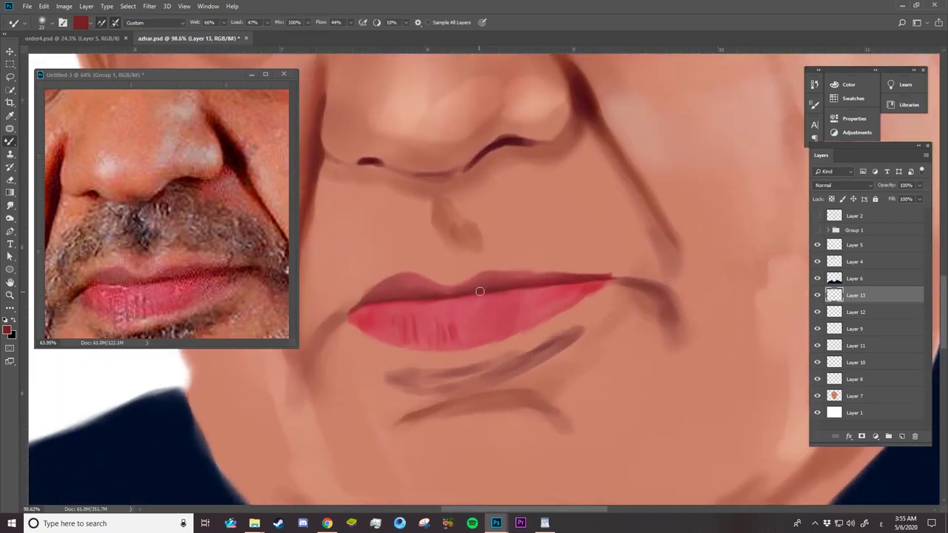
left_click_drag(274, 26, 201, 26)
right_click(597, 281)
type("12")
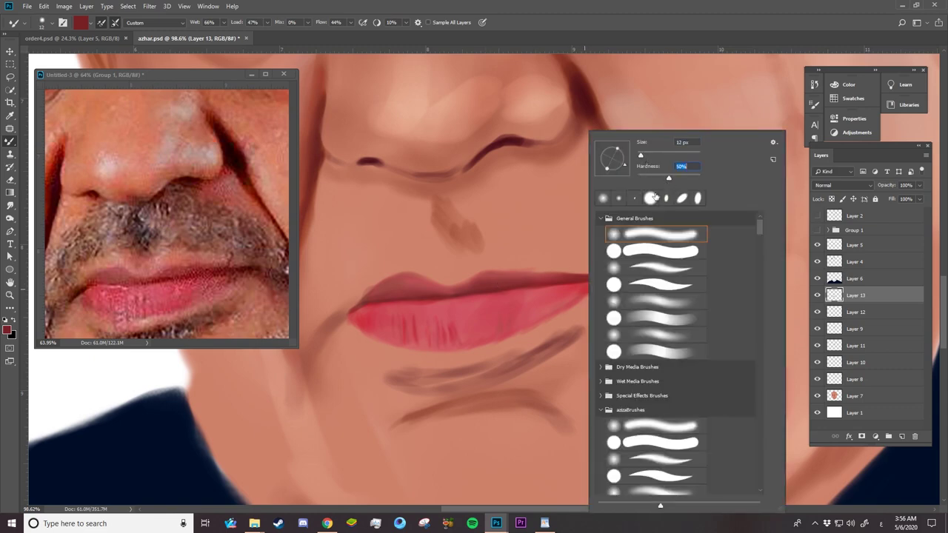
key("Return")
left_click_drag(597, 282, 574, 281)
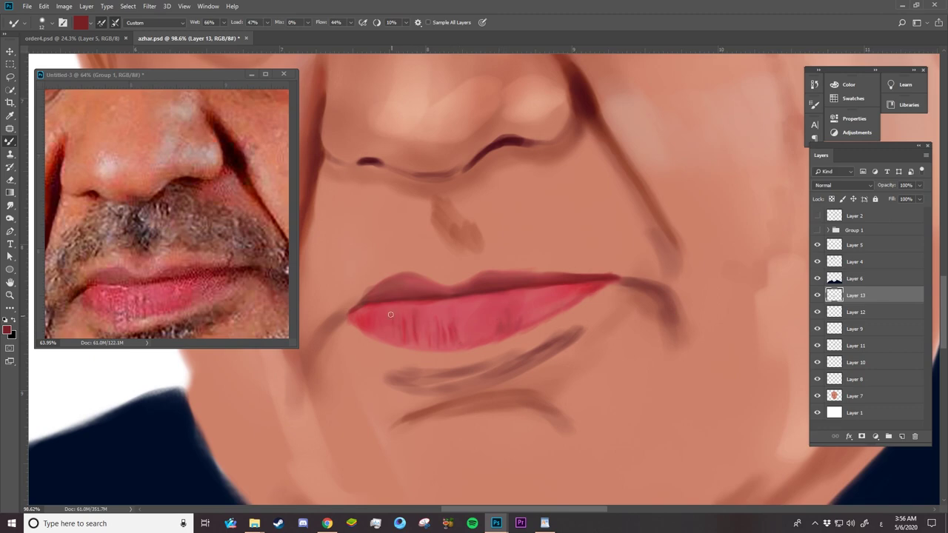
Step: Sample a light lip pink from the reference photo and return to the standard Brush
left_click(87, 304, "alt")
left_click(818, 229)
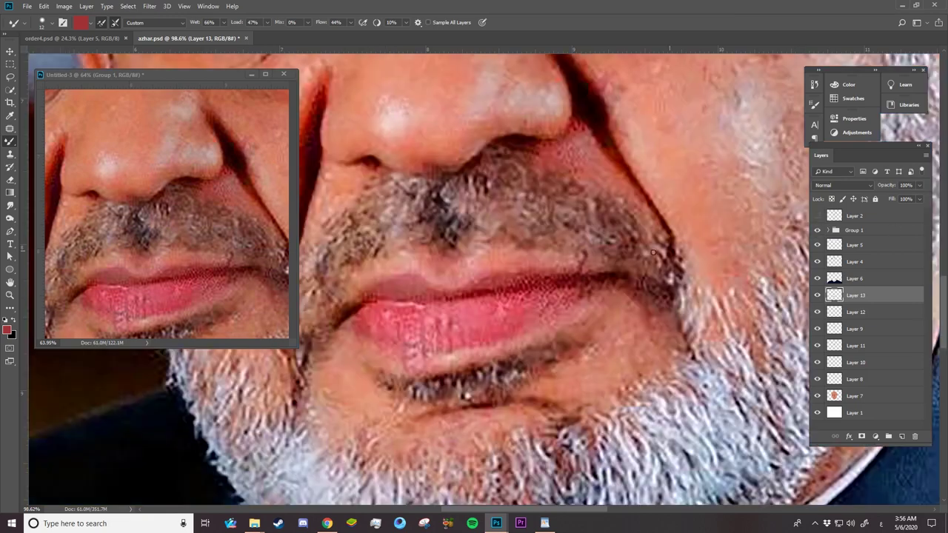
left_click(357, 334, "alt")
left_click(817, 231)
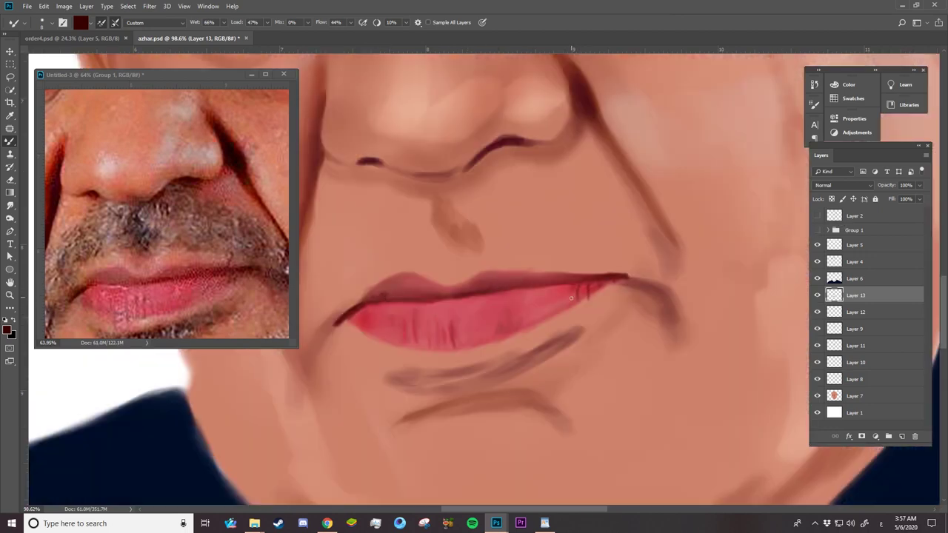
left_click(117, 286, "alt")
right_click(11, 142)
left_click(43, 141)
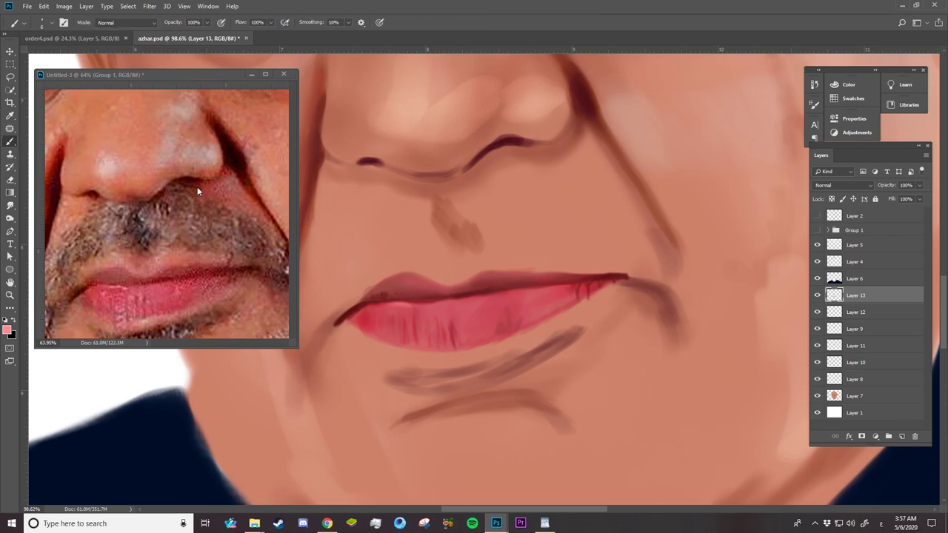
Step: Set the brush to Screen mode with light pink #fccace for lower-lip highlights
left_click(155, 23)
left_click(7, 330)
left_click(565, 120)
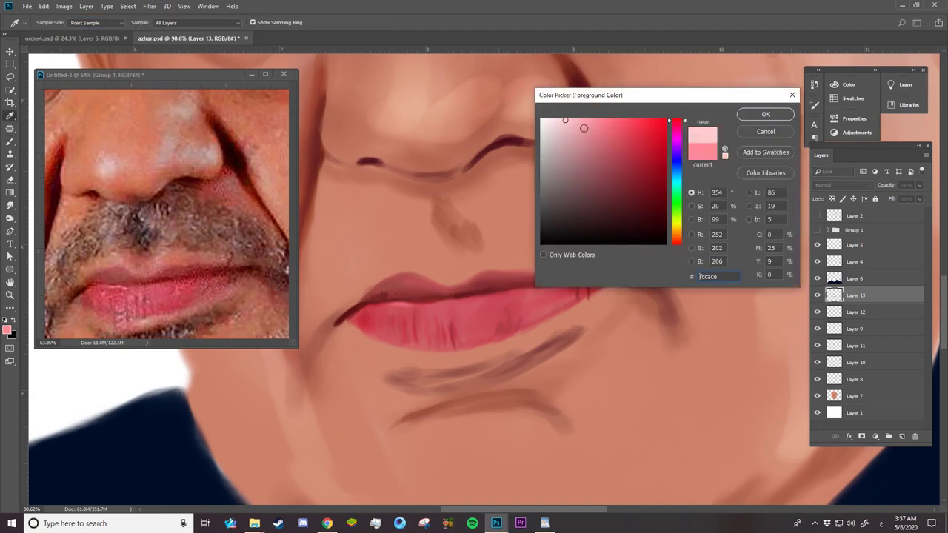
left_click(746, 118)
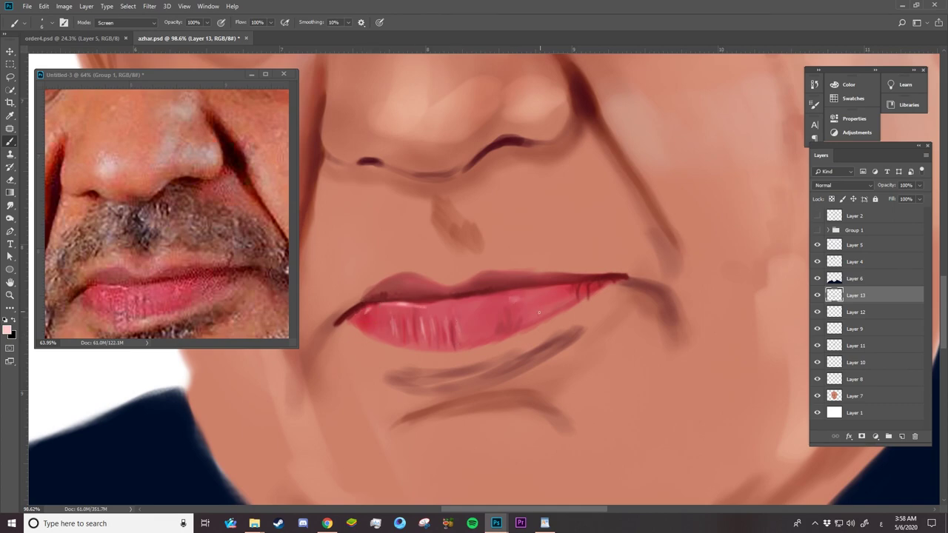
right_click(540, 303)
key("Escape")
Step: Apply a 4 px Field Blur pinned on the mouth, then zoom out portrait and reference
key("z")
left_click_drag(491, 340, 467, 340)
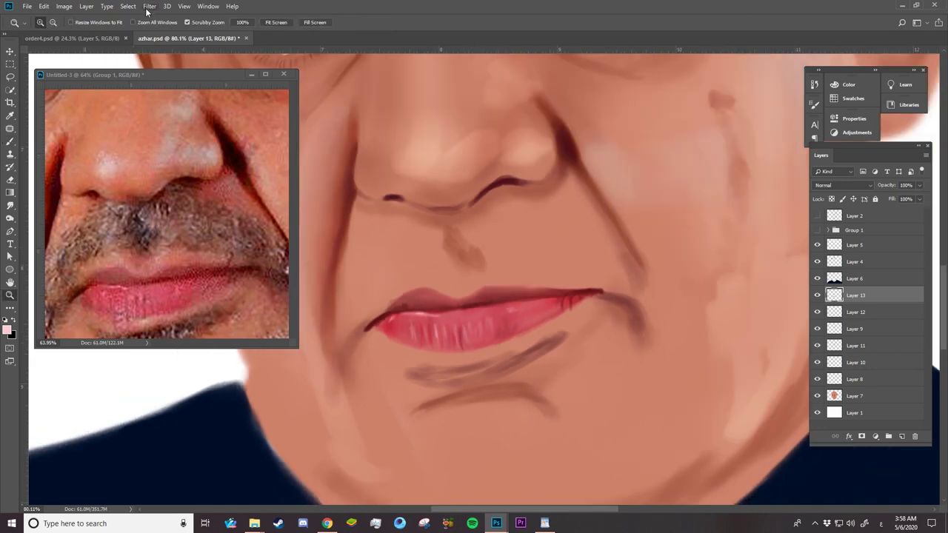
left_click(149, 5)
left_click(295, 127)
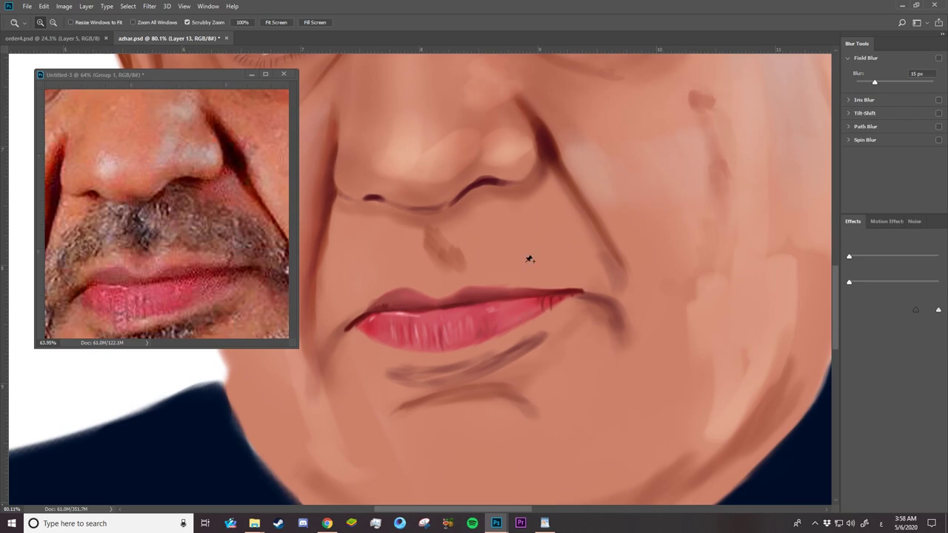
left_click(492, 273)
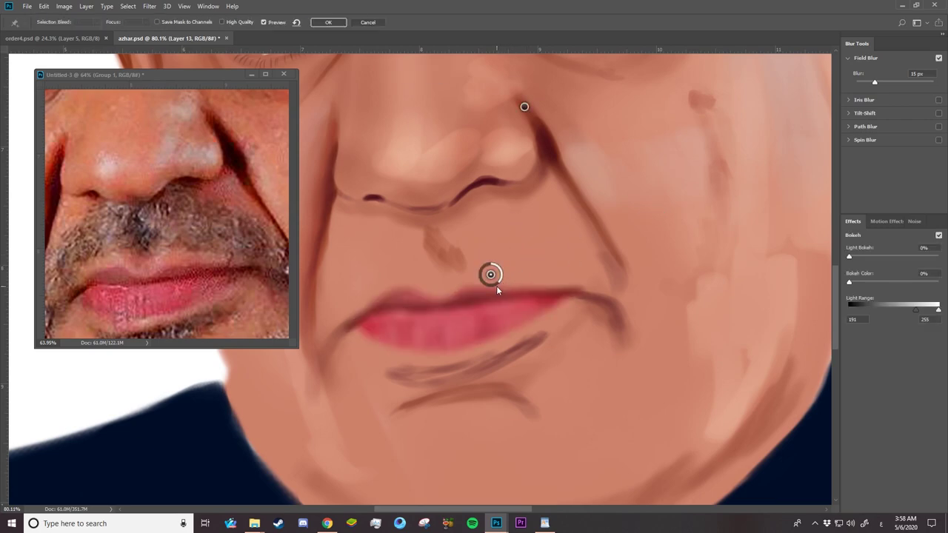
left_click_drag(496, 280, 499, 279)
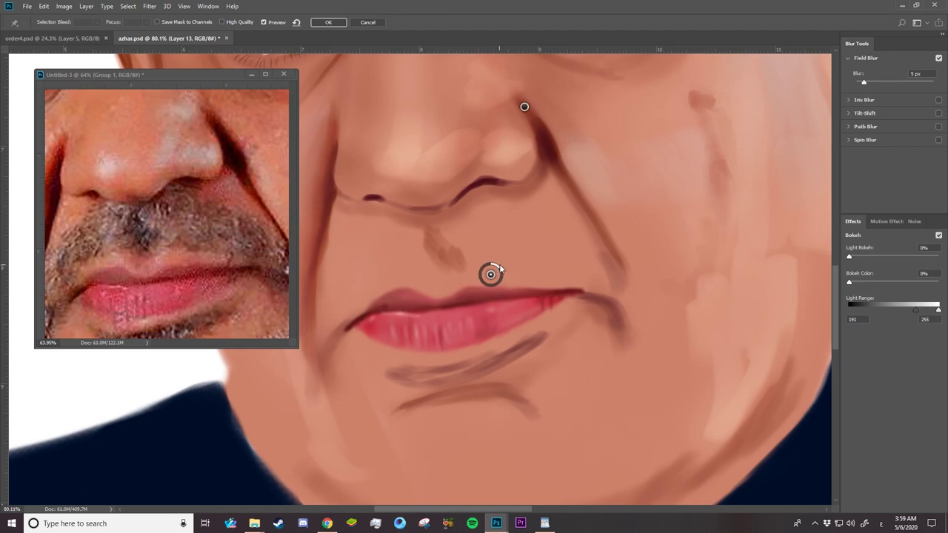
left_click_drag(865, 83, 863, 87)
left_click(328, 22)
left_click_drag(451, 324, 356, 324)
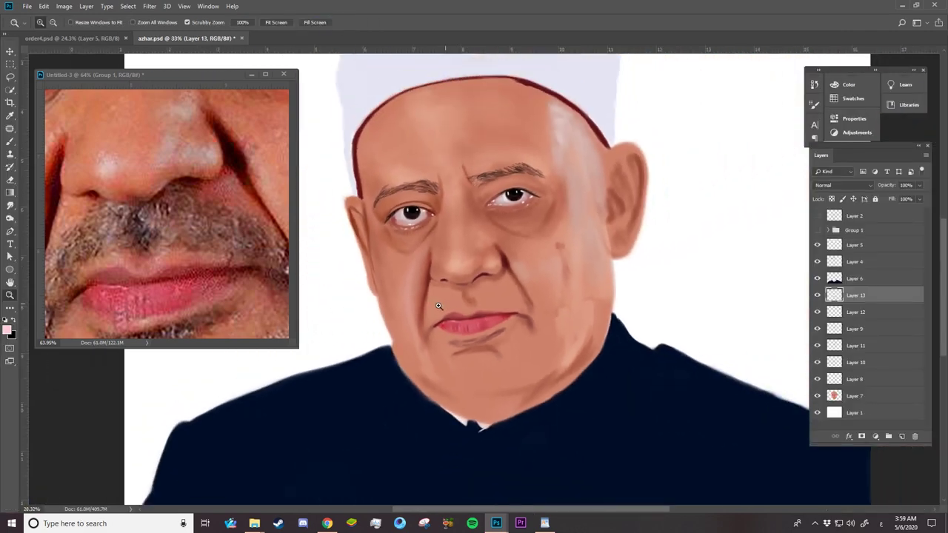
left_click(170, 256)
mouse_move(178, 256)
left_mouse_down()
mouse_move(156, 255)
mouse_move(192, 255)
left_mouse_up()
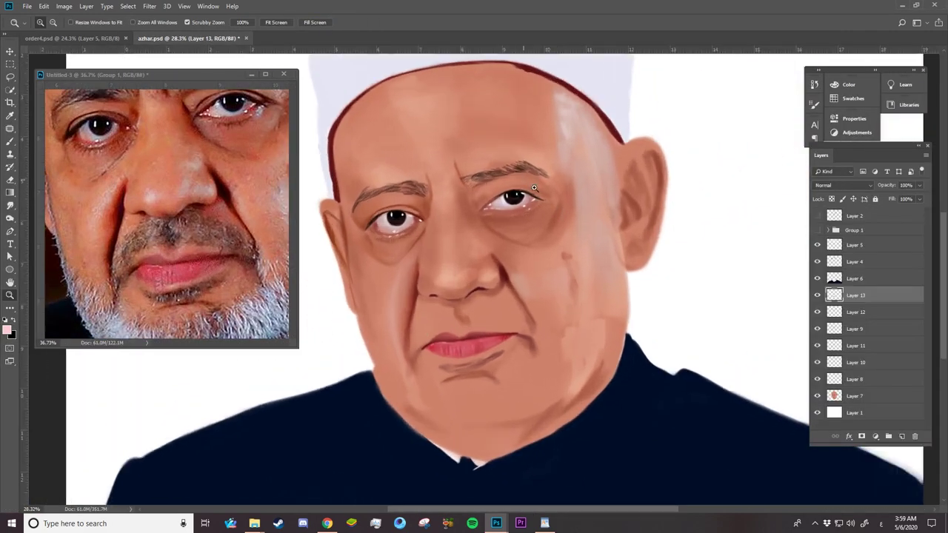
Step: Zoom both images onto the eye, pick dark red, show sketch lines, and set 100% flow
left_click_drag(466, 301, 563, 301)
left_click(211, 172)
left_click_drag(211, 172, 244, 173)
key("b")
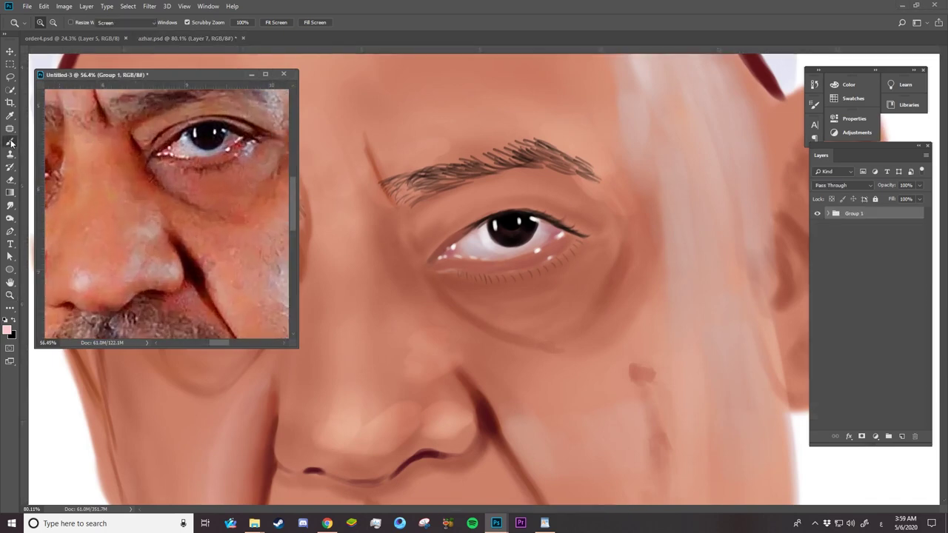
left_click(259, 126, "alt")
left_click(500, 91)
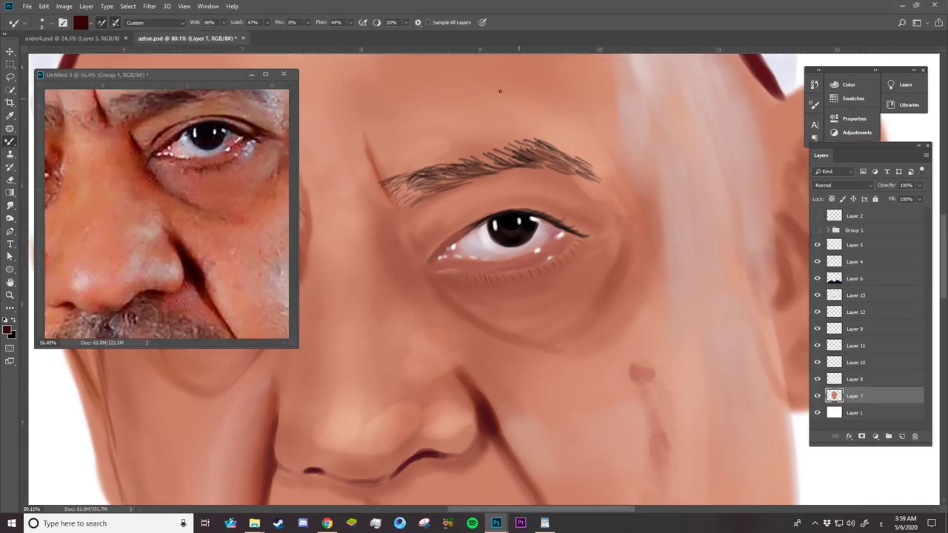
left_click(818, 215)
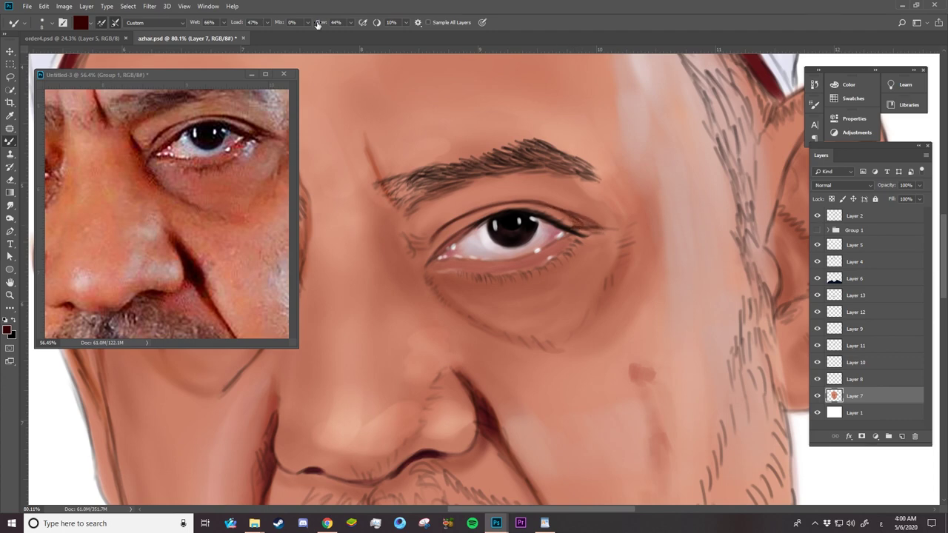
left_click_drag(317, 24, 582, 224)
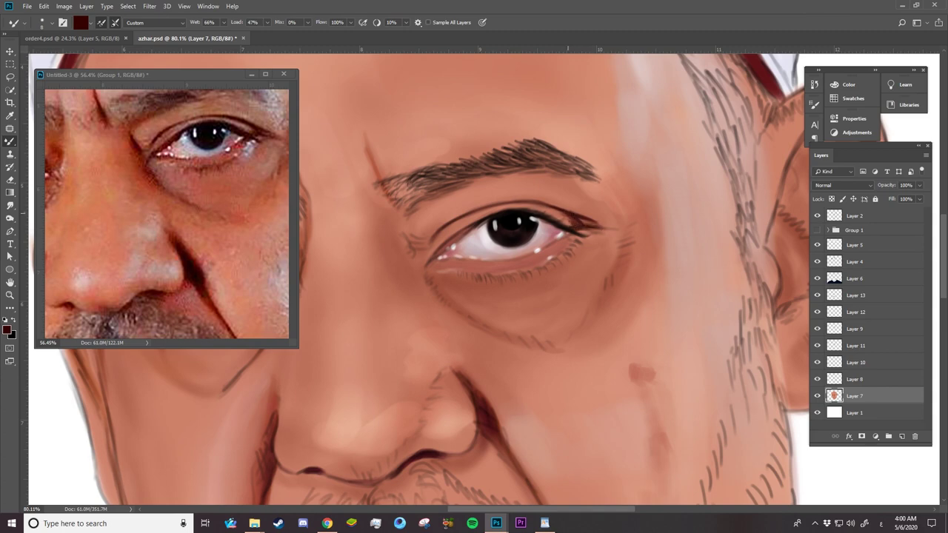
Step: Darken the upper eyelid line and the fold lines beside the nose with a 20 px brush
left_click_drag(563, 215, 516, 205)
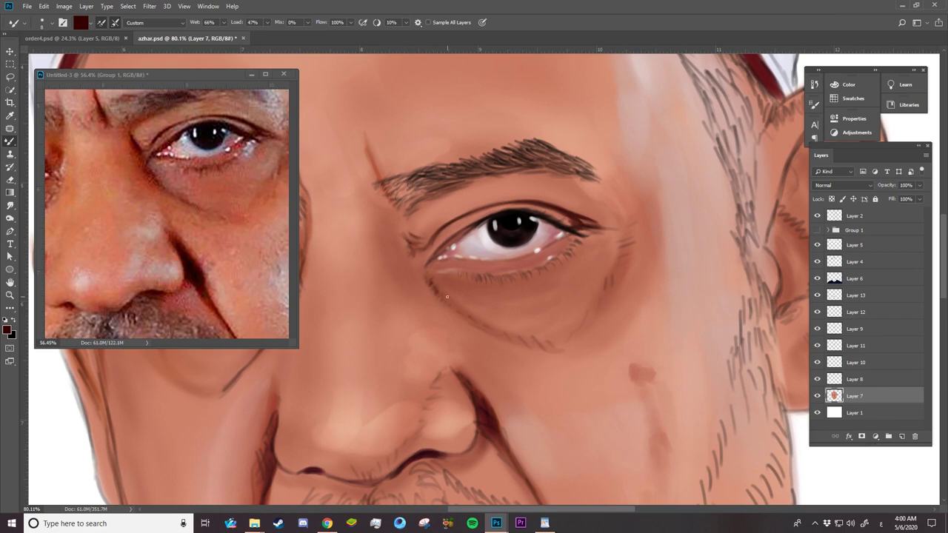
right_click(575, 276)
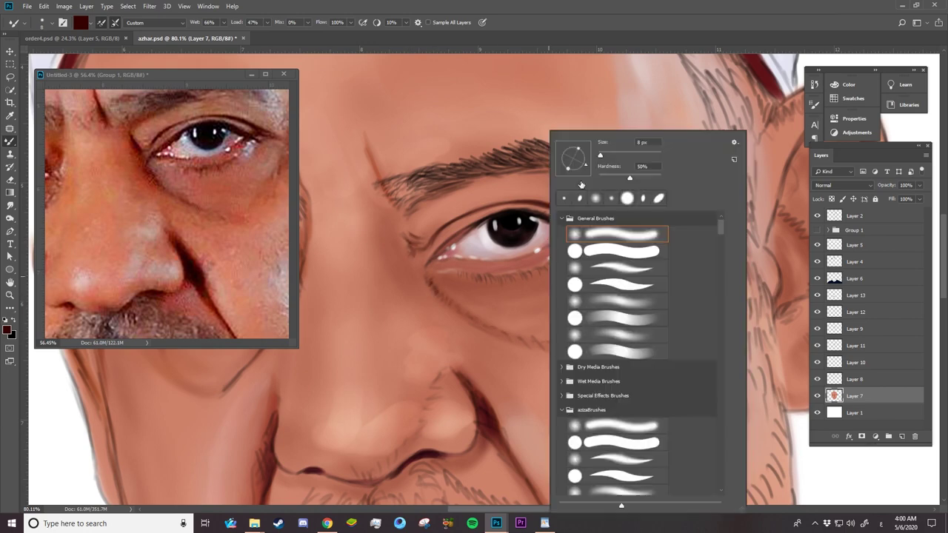
key("Return")
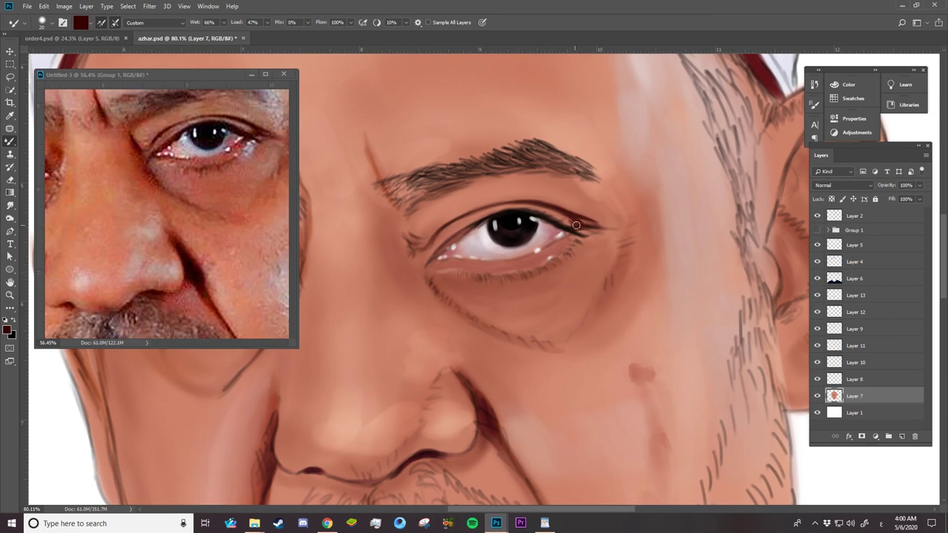
left_click_drag(577, 224, 486, 215)
mouse_move(437, 247)
left_mouse_down()
mouse_move(463, 215)
mouse_move(498, 206)
left_mouse_up()
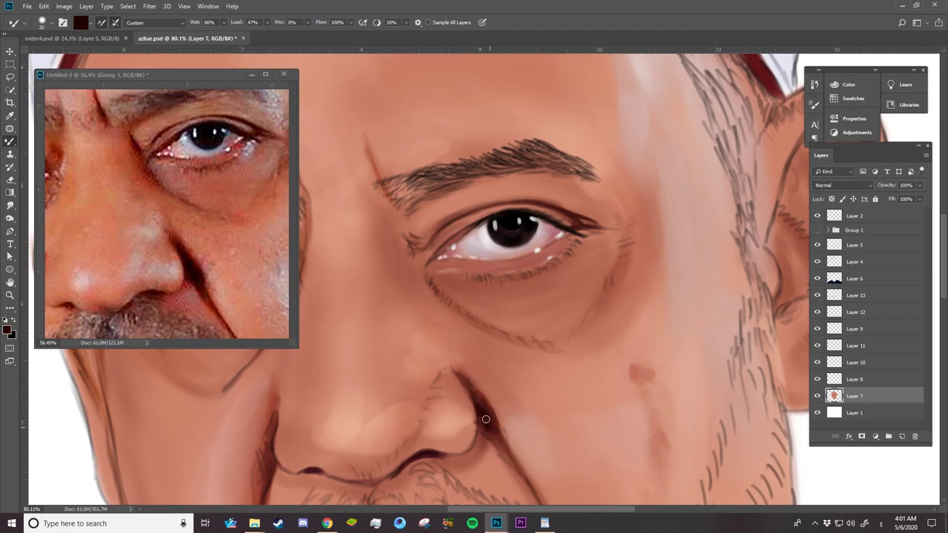
mouse_move(483, 415)
left_mouse_down()
mouse_move(478, 405)
mouse_move(502, 446)
left_mouse_up()
mouse_move(266, 458)
left_mouse_down()
mouse_move(271, 471)
mouse_move(273, 437)
mouse_move(263, 492)
mouse_move(509, 339)
left_mouse_up()
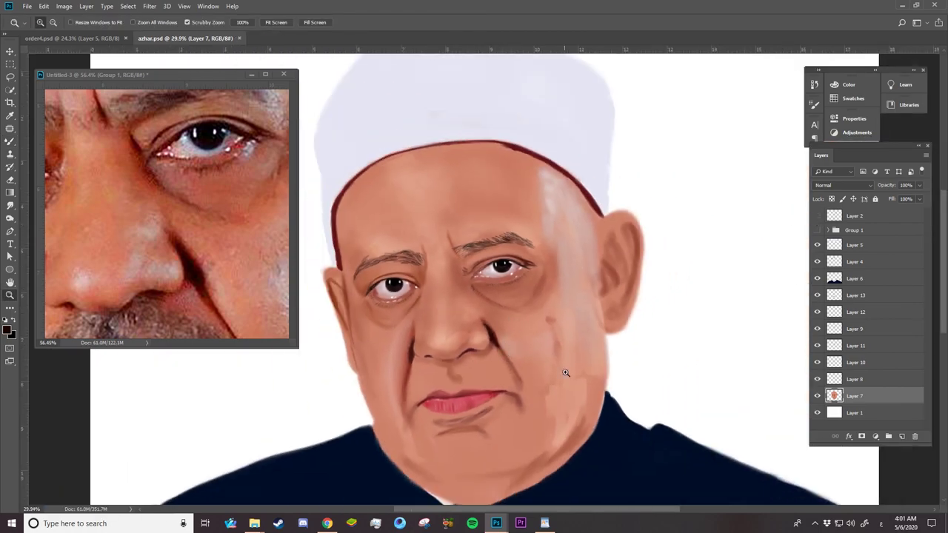
Step: Group Layers 12, 9, 11 and 10 into Group 2
left_click_drag(581, 448, 615, 445)
left_click_drag(260, 268, 260, 157)
left_click_drag(426, 378, 474, 378)
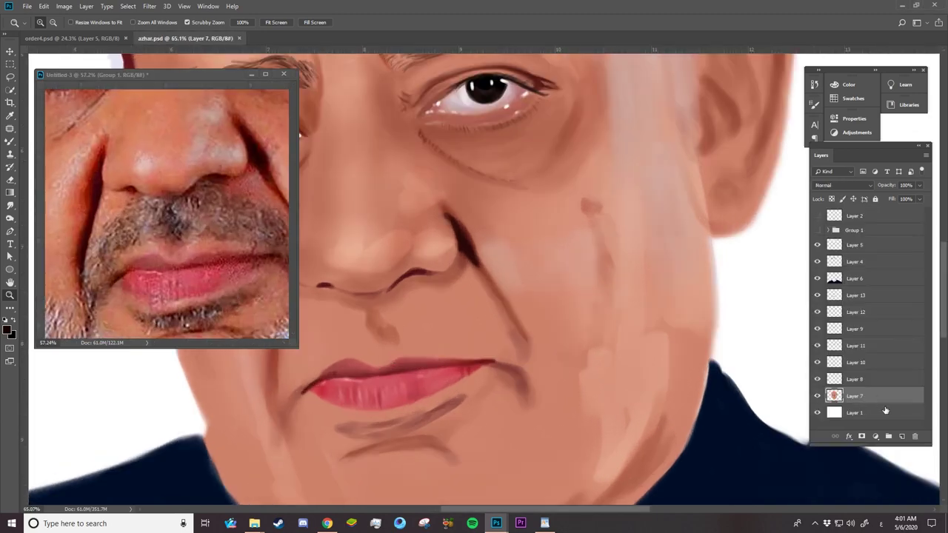
left_click(844, 363)
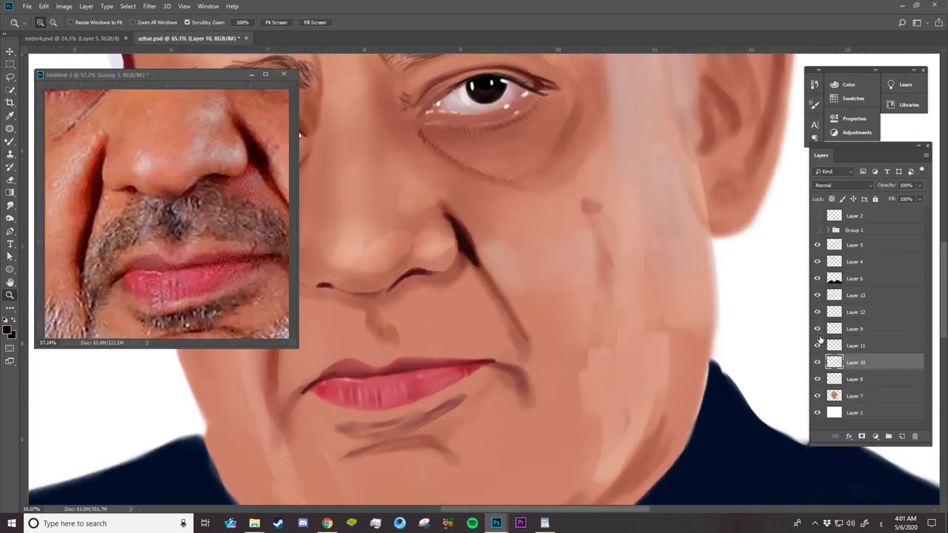
left_click(836, 311, "shift")
key("ctrl+g")
left_click(817, 309)
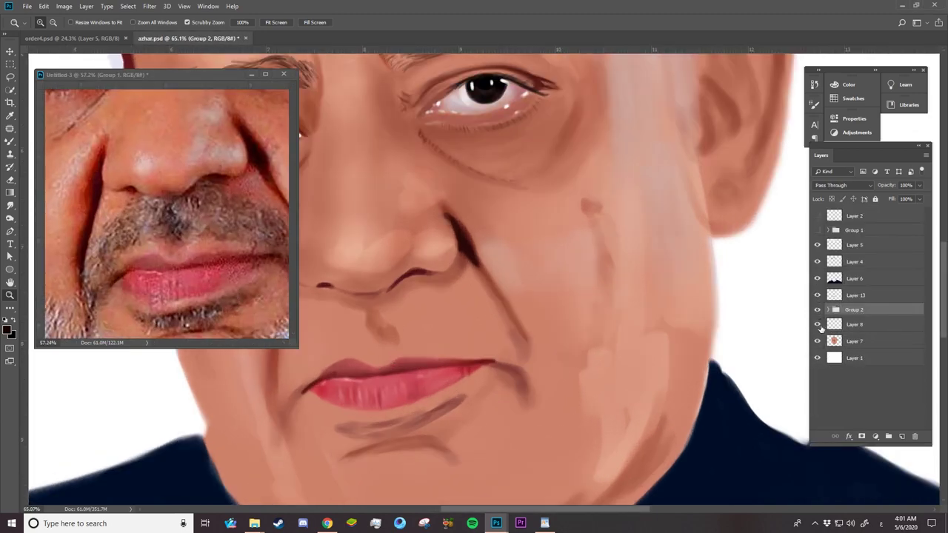
Step: Add new Layer 14 above Layer 8, sample the moustache brown, and shrink the brush
left_click(852, 341)
left_click(903, 436)
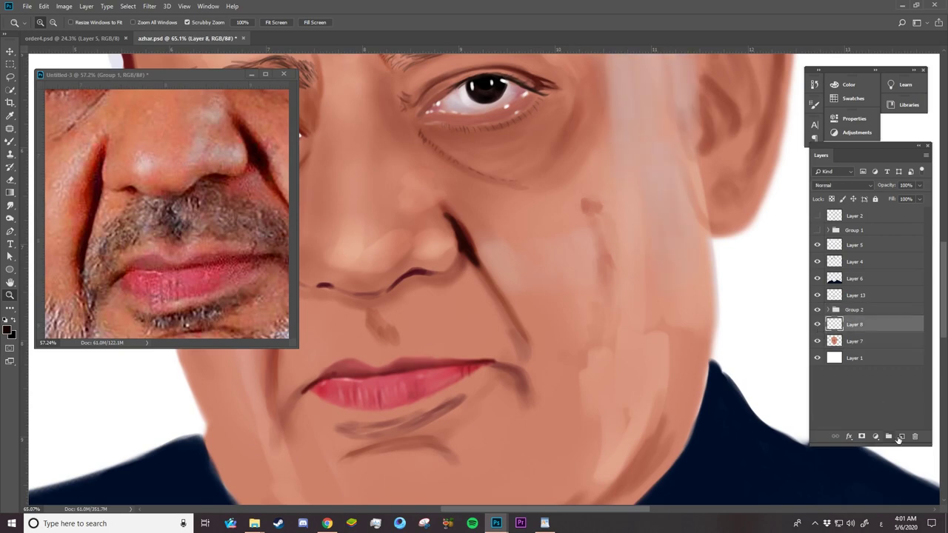
key("b")
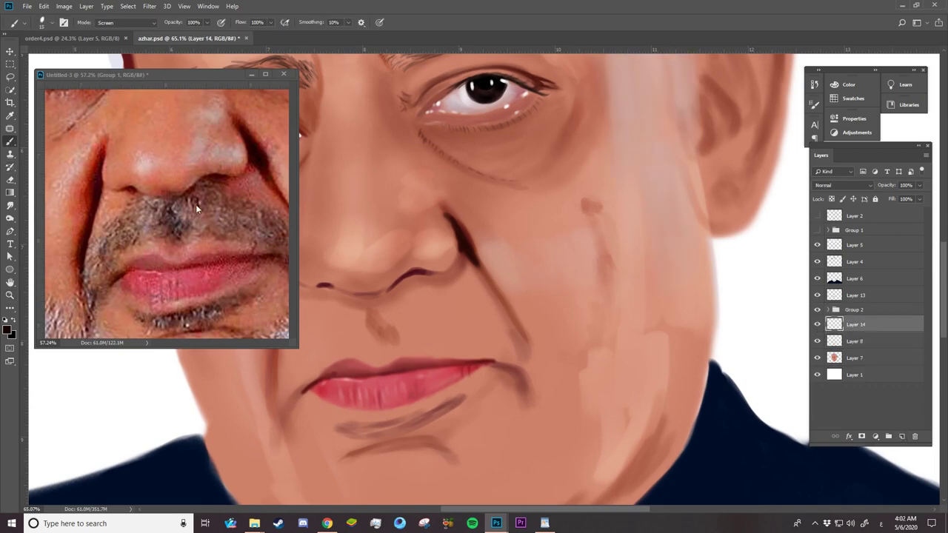
left_click(126, 227, "alt")
left_click(177, 223, "alt")
scroll(439, 477, "left", 3)
right_click(481, 309)
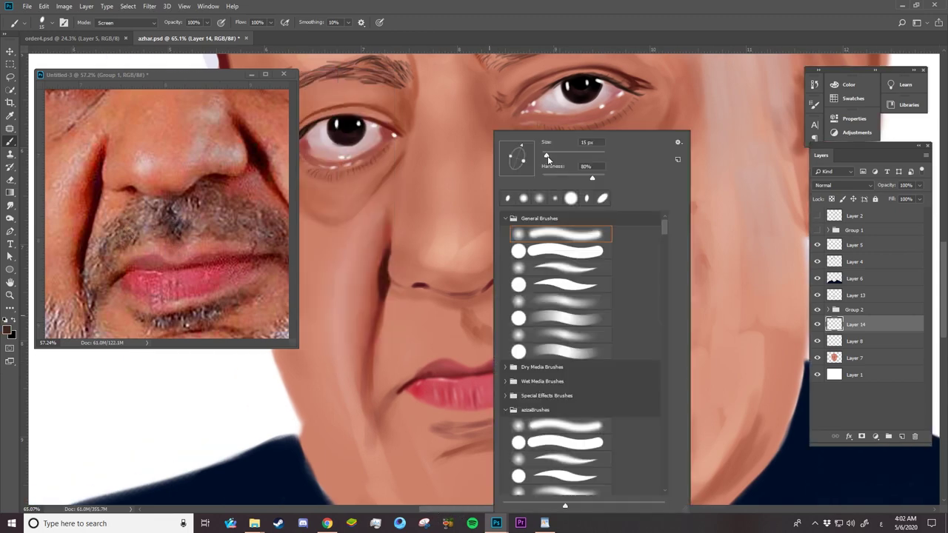
left_click_drag(552, 161, 546, 161)
left_click(486, 326)
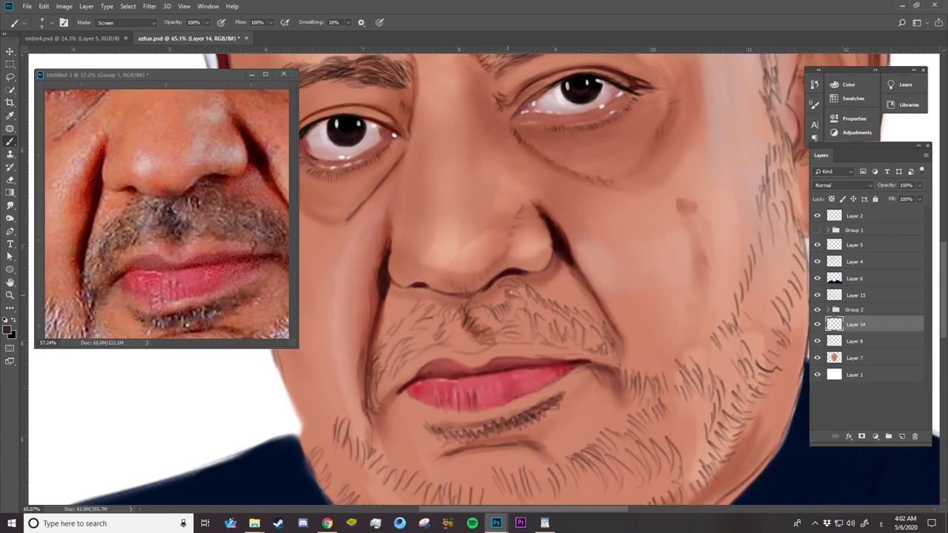
Step: Paint short brown hair strokes across the right, lower and left moustache
mouse_move(519, 285)
left_mouse_down()
mouse_move(498, 311)
mouse_move(477, 317)
left_mouse_up()
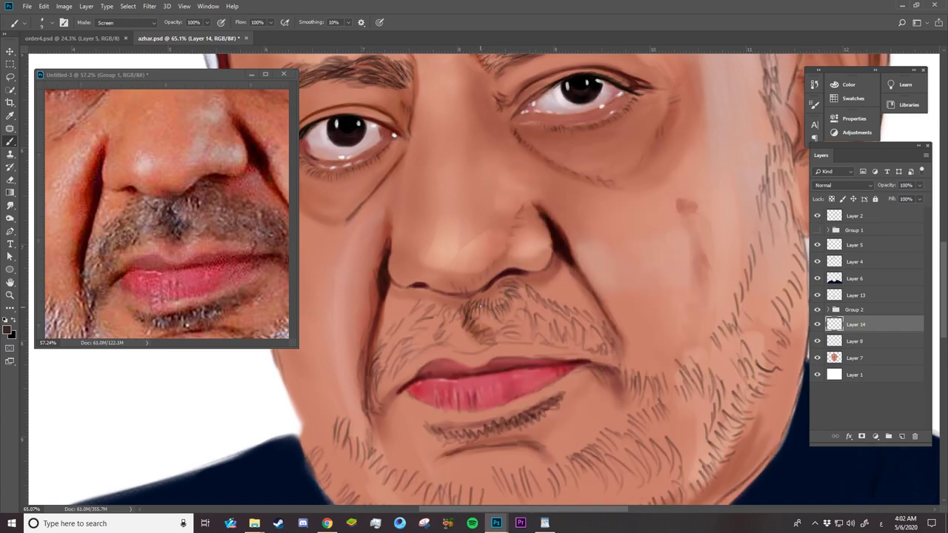
mouse_move(526, 292)
left_mouse_down()
mouse_move(517, 311)
mouse_move(602, 335)
mouse_move(588, 345)
left_mouse_up()
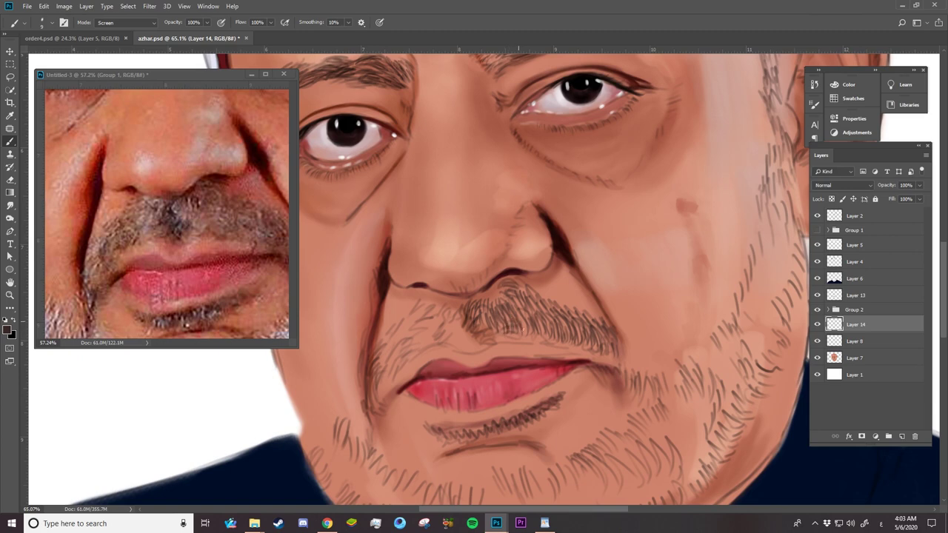
mouse_move(493, 339)
left_mouse_down()
mouse_move(486, 322)
mouse_move(494, 296)
mouse_move(525, 296)
left_mouse_up()
mouse_move(449, 329)
left_mouse_down()
mouse_move(453, 311)
mouse_move(409, 304)
mouse_move(415, 295)
left_mouse_up()
left_click_drag(434, 308, 427, 294)
mouse_move(443, 341)
left_mouse_down()
mouse_move(435, 317)
mouse_move(450, 344)
mouse_move(406, 321)
mouse_move(420, 328)
left_mouse_up()
Step: Add hair strokes down the left cheek, through the centre, and at the moustache's right end
left_click_drag(407, 363, 392, 332)
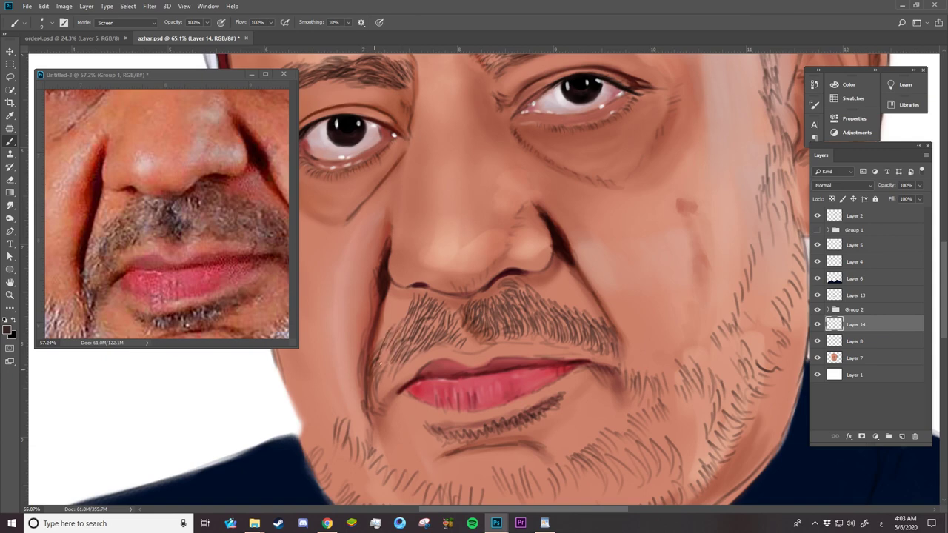
left_click_drag(383, 385, 389, 363)
mouse_move(373, 407)
left_mouse_down()
mouse_move(383, 342)
mouse_move(395, 342)
mouse_move(397, 316)
mouse_move(419, 297)
left_mouse_up()
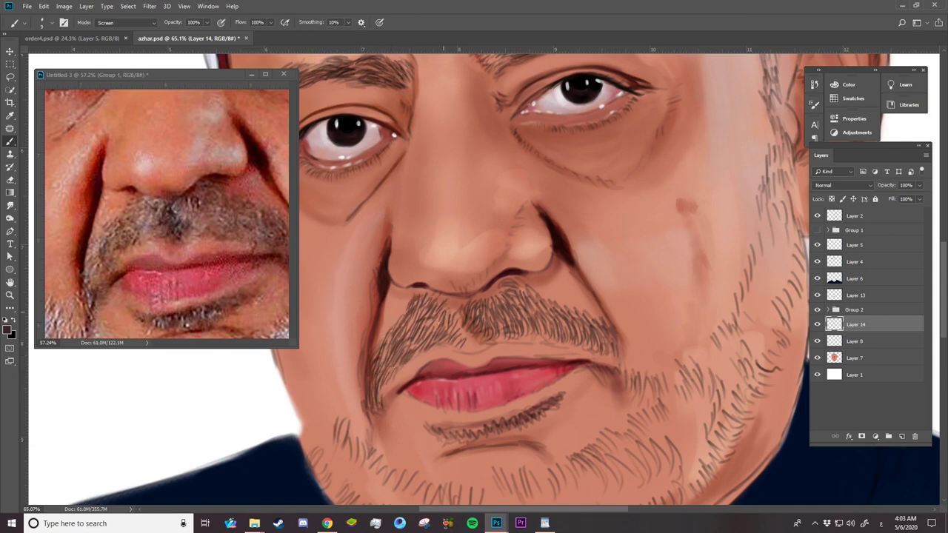
left_click_drag(452, 332, 443, 306)
left_click_drag(457, 343, 453, 305)
left_click_drag(464, 329, 452, 302)
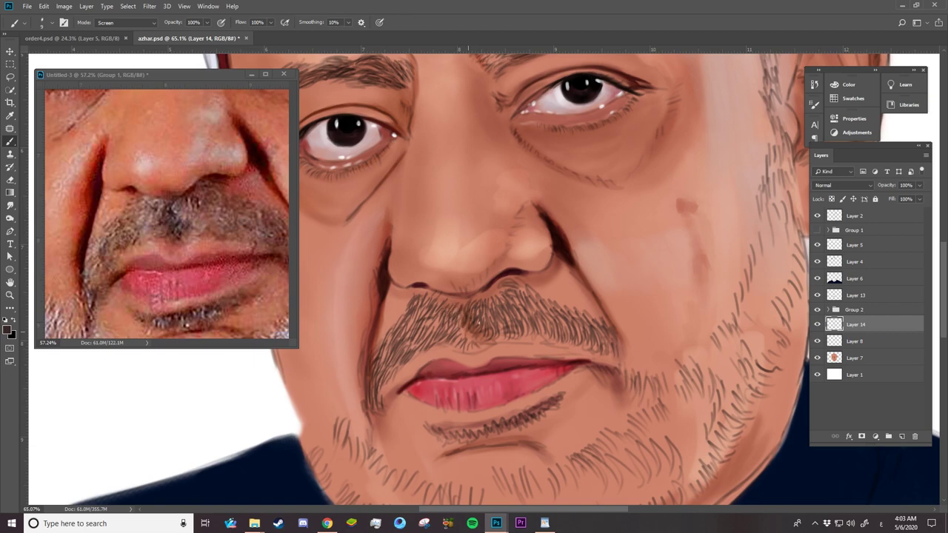
left_click_drag(578, 321, 557, 300)
left_click_drag(597, 329, 587, 314)
Step: Pan down to the chin and paint a row of short brown hairs beneath the lower lip
key("h")
left_click_drag(269, 351, 261, 125)
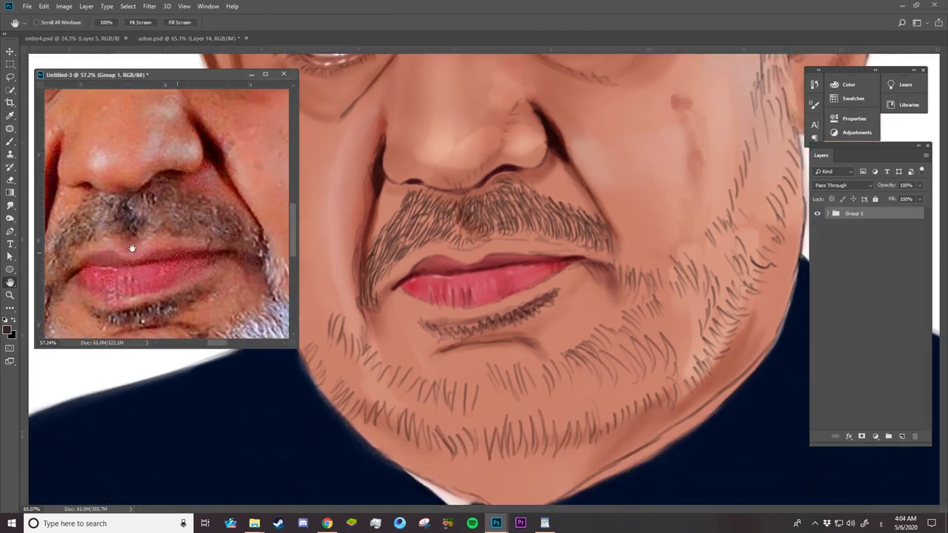
left_click(491, 351)
key("b")
left_click_drag(456, 337, 454, 325)
left_click_drag(445, 340, 443, 321)
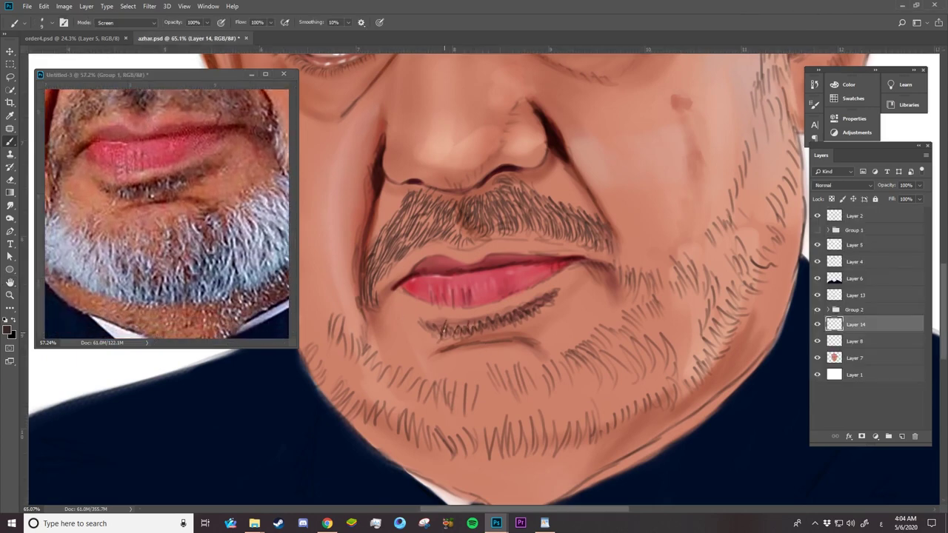
left_click_drag(504, 324, 527, 305)
mouse_move(534, 314)
left_mouse_down()
mouse_move(558, 283)
mouse_move(485, 326)
mouse_move(444, 331)
mouse_move(422, 323)
left_mouse_up()
left_click_drag(479, 341, 486, 324)
left_click_drag(491, 336, 504, 323)
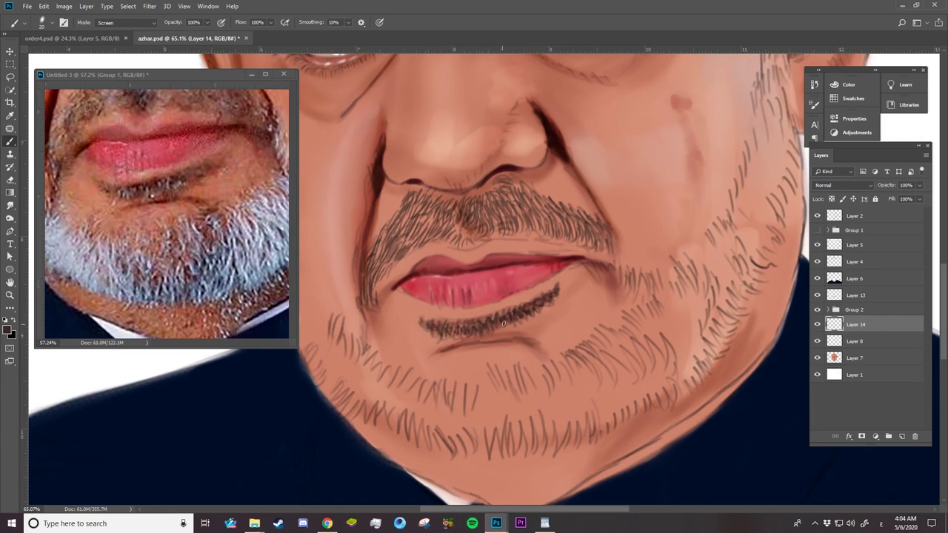
Step: Paint short brown hair strokes across the chin and along both the left and right jaw
mouse_move(530, 395)
left_mouse_down()
mouse_move(537, 370)
mouse_move(519, 376)
left_mouse_up()
left_click_drag(495, 411, 504, 378)
mouse_move(480, 419)
left_mouse_down()
mouse_move(488, 386)
mouse_move(473, 387)
left_mouse_up()
mouse_move(456, 413)
left_mouse_down()
mouse_move(458, 392)
mouse_move(444, 381)
left_mouse_up()
mouse_move(433, 412)
left_mouse_down()
mouse_move(427, 381)
mouse_move(412, 375)
left_mouse_up()
mouse_move(397, 400)
left_mouse_down()
mouse_move(390, 367)
mouse_move(363, 357)
mouse_move(331, 322)
left_mouse_up()
mouse_move(365, 378)
left_mouse_down()
mouse_move(360, 357)
mouse_move(377, 369)
left_mouse_up()
mouse_move(548, 393)
left_mouse_down()
mouse_move(540, 366)
mouse_move(560, 356)
left_mouse_up()
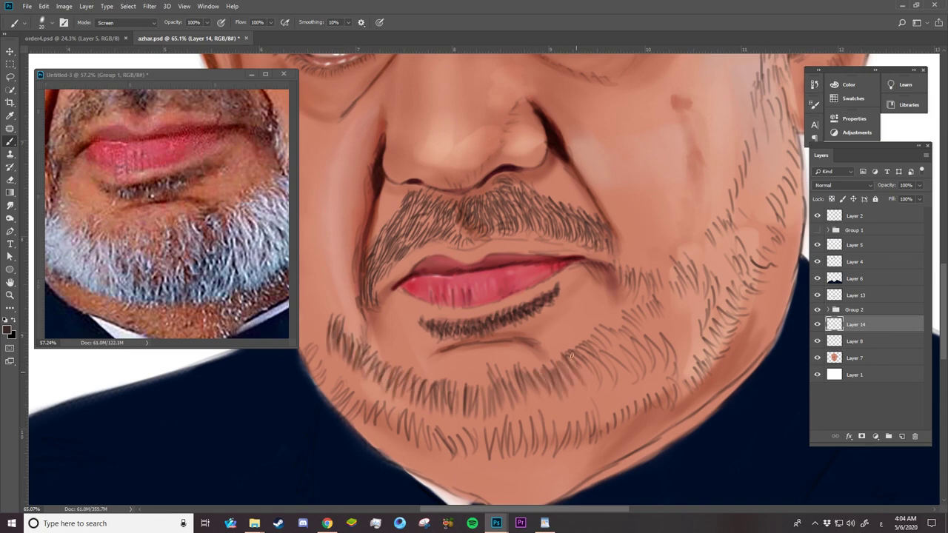
mouse_move(600, 382)
left_mouse_down()
mouse_move(612, 345)
mouse_move(671, 301)
left_mouse_up()
mouse_move(652, 373)
left_mouse_down()
mouse_move(667, 339)
mouse_move(653, 345)
mouse_move(672, 326)
left_mouse_up()
mouse_move(622, 381)
left_mouse_down()
mouse_move(643, 345)
mouse_move(631, 352)
left_mouse_up()
mouse_move(604, 401)
left_mouse_down()
mouse_move(620, 354)
mouse_move(604, 367)
left_mouse_up()
mouse_move(576, 412)
left_mouse_down()
mouse_move(591, 372)
mouse_move(569, 382)
left_mouse_up()
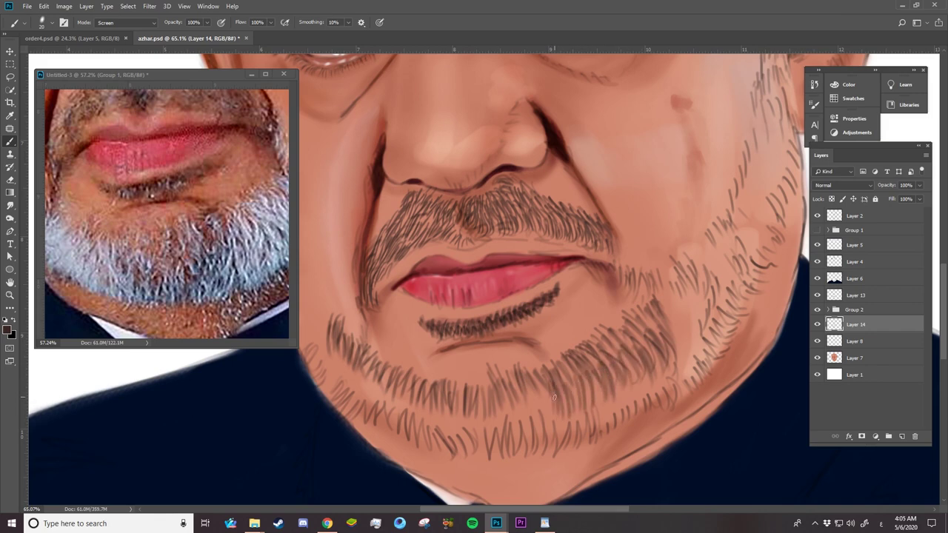
mouse_move(541, 424)
left_mouse_down()
mouse_move(548, 388)
mouse_move(535, 393)
left_mouse_up()
Step: Thicken the beard with more hair strokes along the lower chin from left to right
mouse_move(512, 440)
left_mouse_down()
mouse_move(519, 397)
mouse_move(503, 401)
left_mouse_up()
left_click_drag(478, 446, 482, 402)
mouse_move(461, 441)
left_mouse_down()
mouse_move(467, 406)
mouse_move(445, 395)
left_mouse_up()
left_click_drag(428, 434, 434, 401)
mouse_move(409, 431)
left_mouse_down()
mouse_move(417, 390)
mouse_move(394, 381)
left_mouse_up()
left_click_drag(360, 409, 370, 372)
mouse_move(339, 403)
left_mouse_down()
mouse_move(353, 357)
mouse_move(341, 345)
left_mouse_up()
left_click_drag(383, 416, 388, 376)
left_click_drag(398, 422, 403, 383)
left_click_drag(416, 436, 422, 397)
left_click_drag(450, 437, 456, 406)
mouse_move(548, 437)
left_mouse_down()
mouse_move(554, 393)
mouse_move(631, 369)
left_mouse_up()
mouse_move(649, 404)
left_mouse_down()
mouse_move(658, 369)
mouse_move(674, 371)
left_mouse_up()
mouse_move(641, 415)
left_mouse_down()
mouse_move(647, 384)
mouse_move(628, 391)
left_mouse_up()
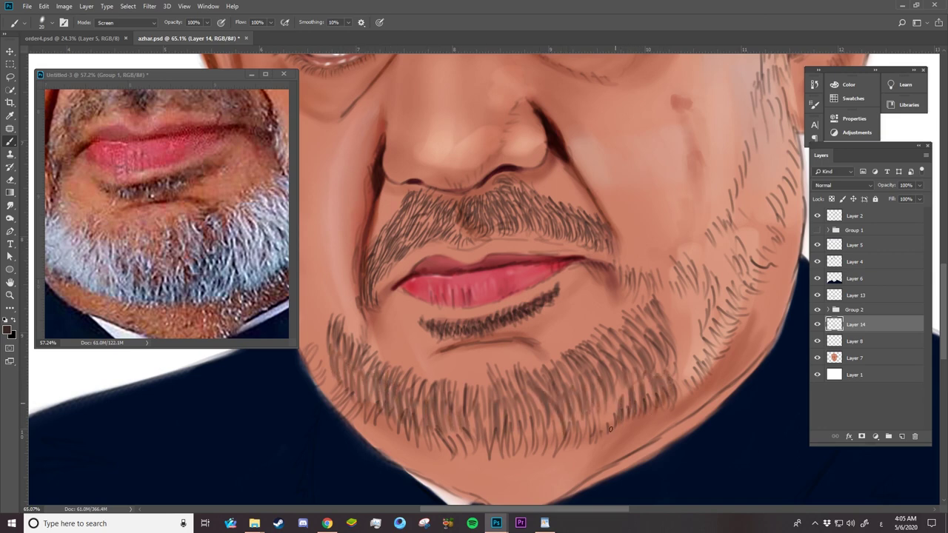
left_click_drag(589, 444, 597, 406)
mouse_move(549, 449)
left_mouse_down()
mouse_move(560, 416)
mouse_move(545, 416)
left_mouse_up()
mouse_move(517, 459)
left_mouse_down()
mouse_move(527, 433)
mouse_move(510, 429)
left_mouse_up()
mouse_move(475, 456)
left_mouse_down()
mouse_move(487, 425)
mouse_move(432, 427)
left_mouse_up()
mouse_move(400, 443)
left_mouse_down()
mouse_move(396, 417)
mouse_move(378, 409)
left_mouse_up()
mouse_move(370, 430)
left_mouse_down()
mouse_move(361, 408)
mouse_move(308, 363)
mouse_move(307, 345)
left_mouse_up()
Step: Fill the upper beard area between lip and chin with a few more hairs
left_click_drag(374, 366, 366, 334)
left_click_drag(528, 369, 519, 356)
left_click_drag(550, 394, 540, 361)
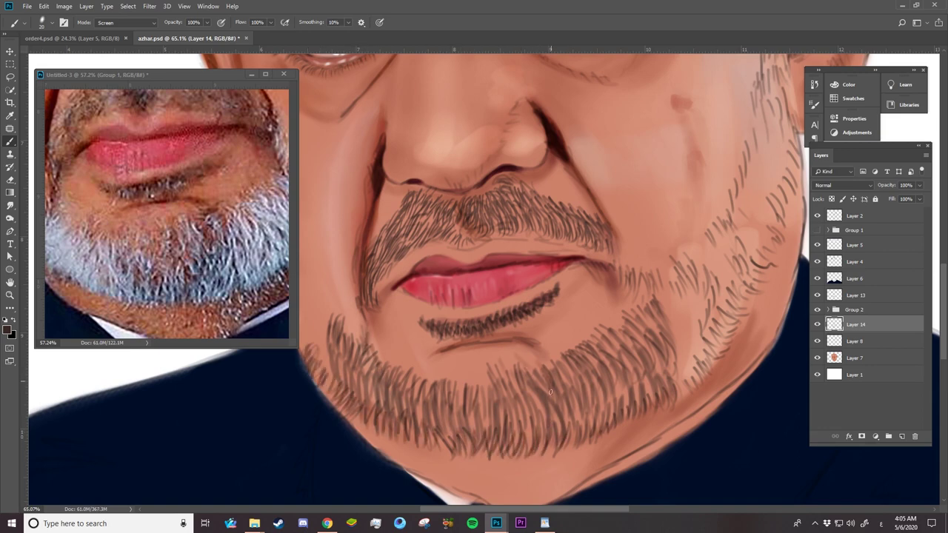
left_click_drag(504, 397, 499, 374)
left_click_drag(488, 413, 468, 387)
left_click_drag(461, 421, 458, 378)
left_click_drag(490, 423, 482, 410)
left_click_drag(481, 400, 378, 415)
Step: Show the right cheek in the reference and paint beard hairs on the right cheek and chin
left_click(244, 282)
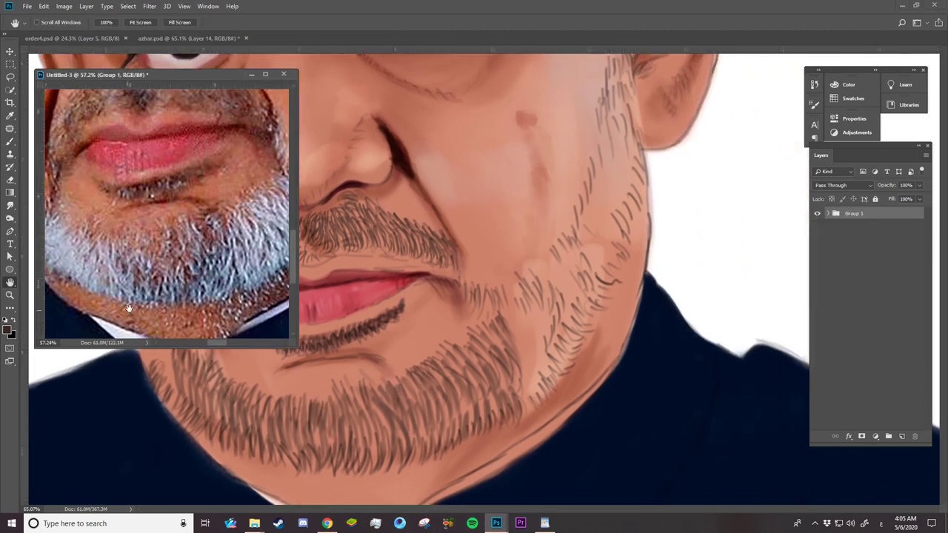
left_click_drag(293, 285, 275, 277)
left_click(460, 304)
mouse_move(480, 317)
left_mouse_down()
mouse_move(472, 286)
mouse_move(495, 294)
left_mouse_up()
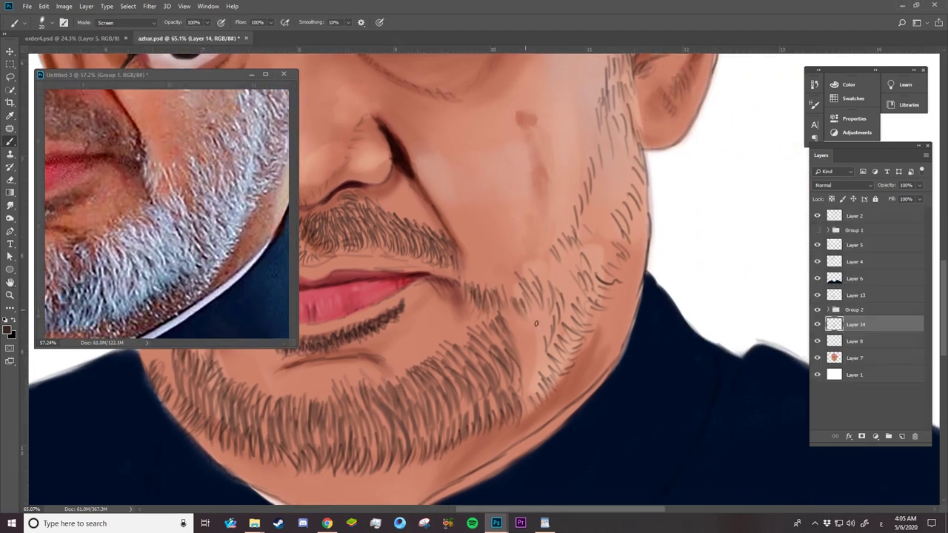
mouse_move(546, 338)
left_mouse_down()
mouse_move(536, 281)
mouse_move(533, 315)
left_mouse_up()
left_click_drag(531, 363, 523, 318)
left_click_drag(535, 388, 527, 350)
mouse_move(538, 403)
left_mouse_down()
mouse_move(531, 375)
mouse_move(544, 352)
mouse_move(529, 385)
mouse_move(556, 300)
left_mouse_up()
Step: Extend the hair strokes up the right jawline to the sideburn beside the ear
mouse_move(560, 311)
left_mouse_down()
mouse_move(541, 271)
mouse_move(557, 290)
mouse_move(531, 271)
mouse_move(557, 265)
mouse_move(579, 298)
left_mouse_up()
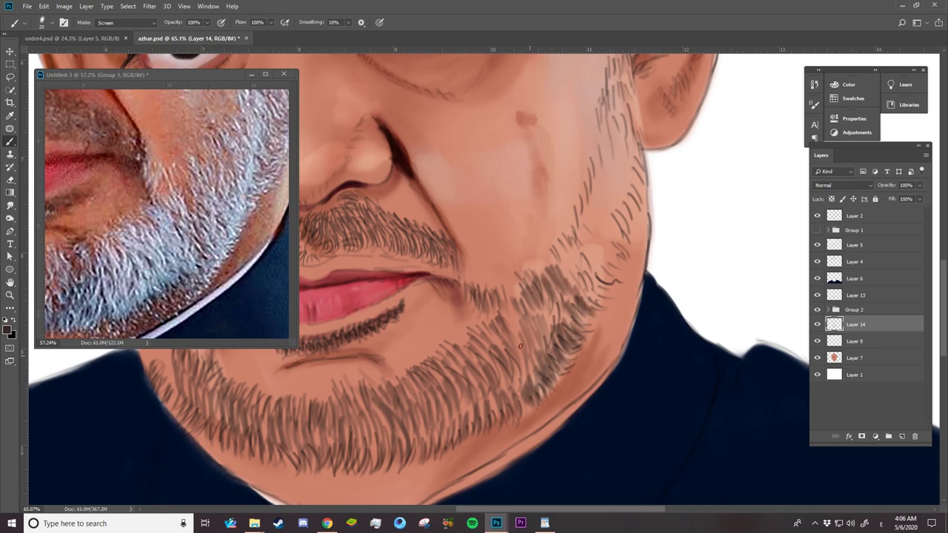
left_click_drag(569, 270, 582, 269)
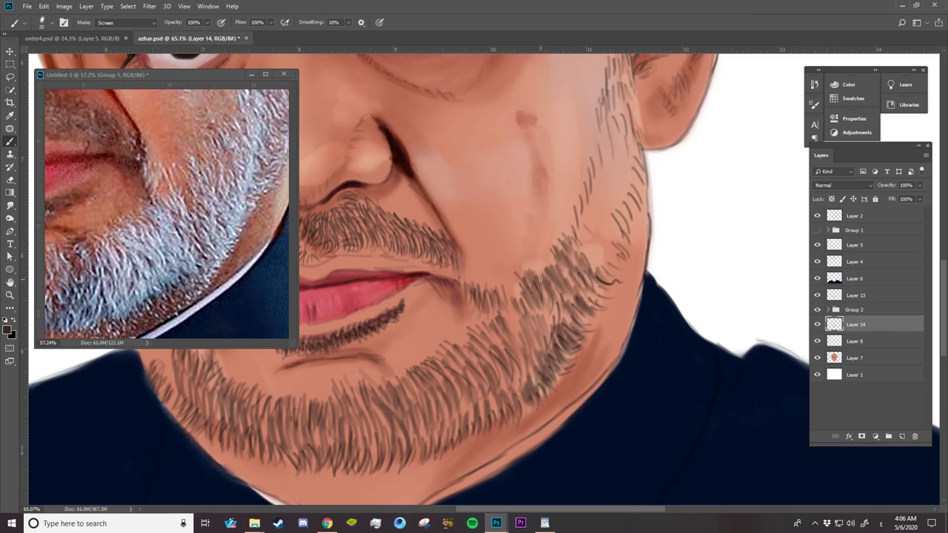
mouse_move(607, 234)
left_mouse_down()
mouse_move(630, 200)
mouse_move(640, 152)
mouse_move(618, 223)
mouse_move(592, 258)
mouse_move(620, 134)
left_mouse_up()
mouse_move(615, 170)
left_mouse_down()
mouse_move(639, 111)
mouse_move(601, 212)
mouse_move(493, 342)
left_mouse_up()
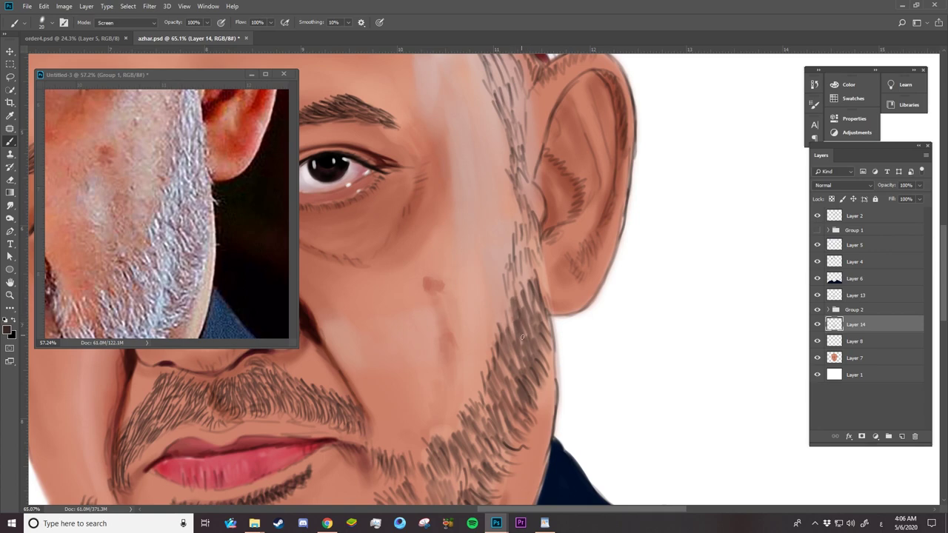
left_click_drag(515, 319, 524, 257)
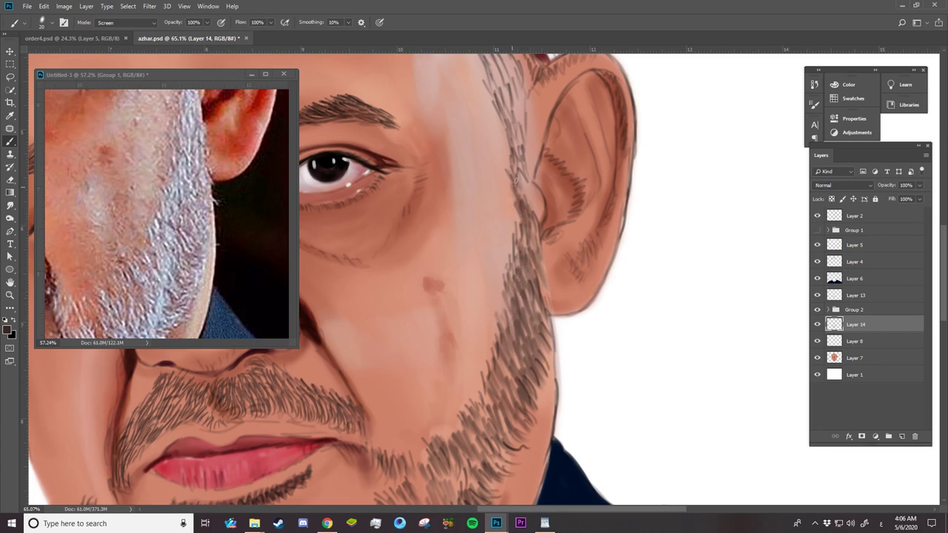
mouse_move(519, 194)
left_mouse_down()
mouse_move(510, 139)
mouse_move(518, 92)
left_mouse_up()
Step: Paint sideburn hairs up toward the cap and fill the hairline between forehead and ear
left_click_drag(524, 157, 522, 117)
key("h")
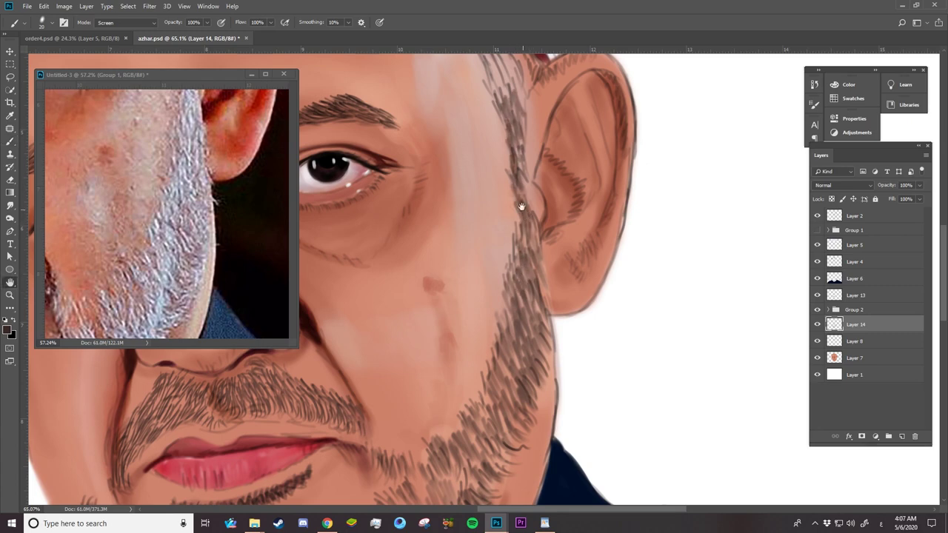
left_click_drag(522, 205, 530, 377)
left_click_drag(232, 175, 246, 289)
key("b")
mouse_move(519, 275)
left_mouse_down()
mouse_move(547, 235)
mouse_move(514, 271)
left_mouse_up()
left_click_drag(513, 213, 503, 176)
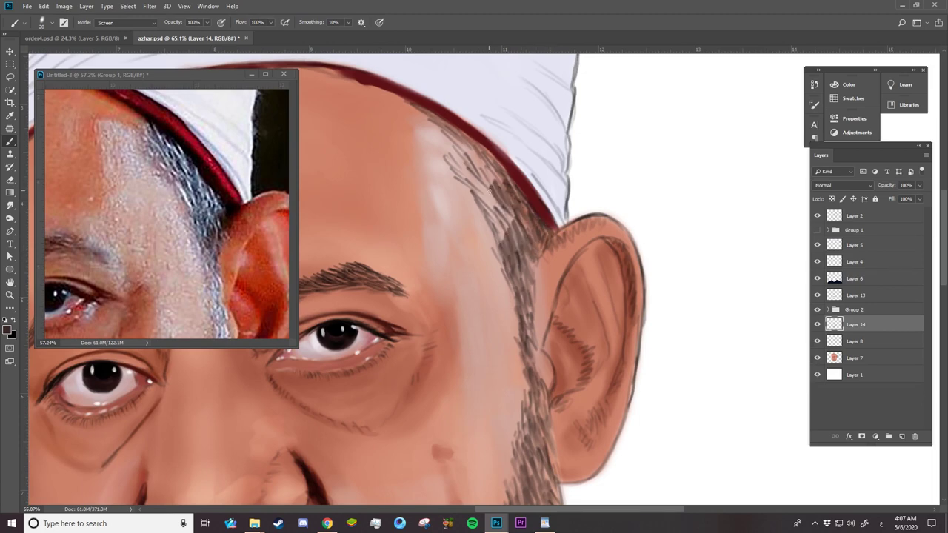
mouse_move(503, 245)
left_mouse_down()
mouse_move(489, 191)
mouse_move(468, 160)
left_mouse_up()
left_click_drag(496, 196, 439, 115)
left_click_drag(466, 154, 506, 181)
left_click_drag(511, 230, 486, 198)
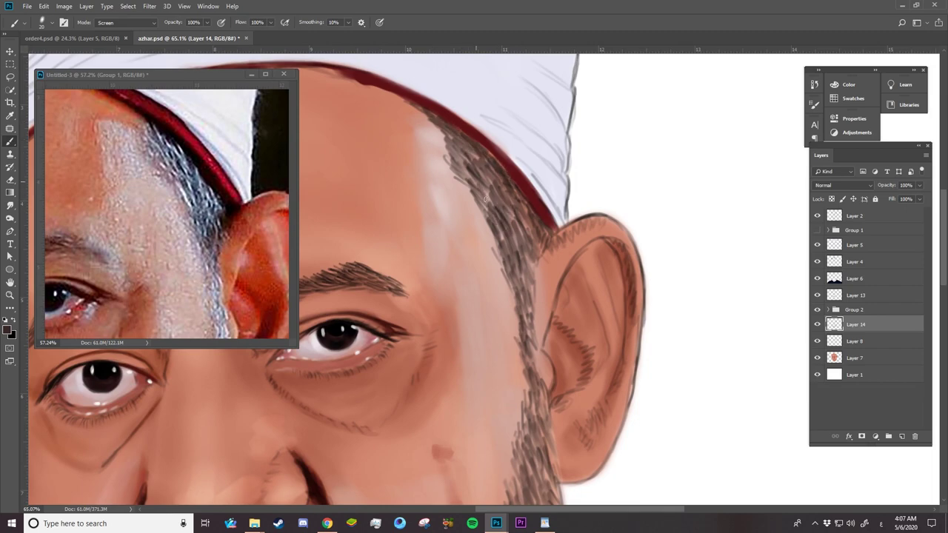
Step: Pan both windows to the other side of the face and the lower beard, dismissing the group-painting warning
key("h")
left_click_drag(523, 299, 739, 206)
mouse_move(275, 206)
left_mouse_down()
mouse_move(455, 186)
mouse_move(466, 271)
left_mouse_up()
left_click_drag(185, 185, 232, 230)
left_click(461, 314)
left_click_drag(458, 289, 447, 311)
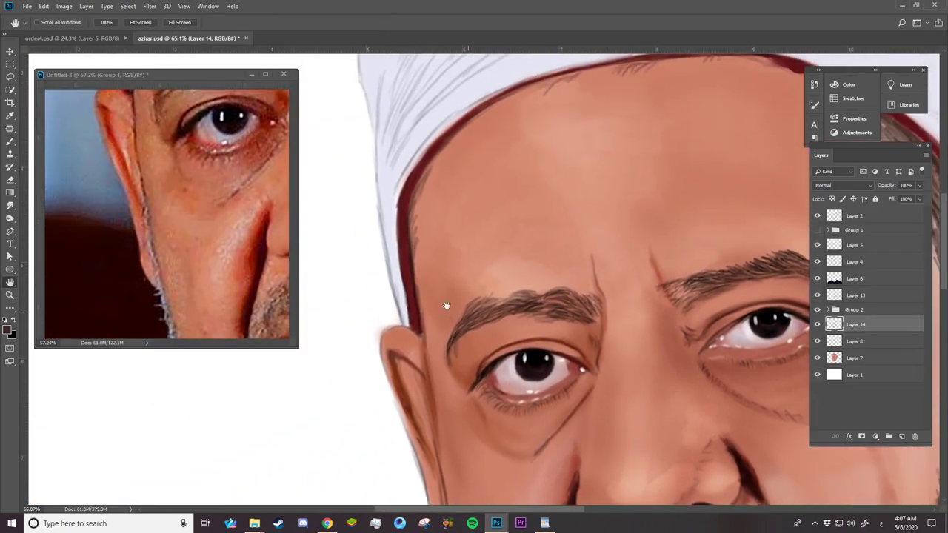
key("b")
left_click(282, 220)
key("Return")
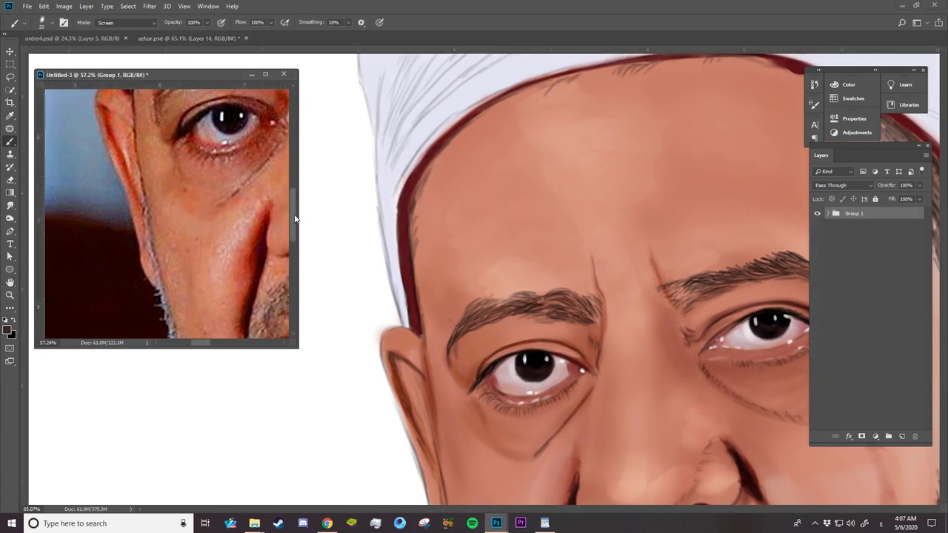
left_click_drag(237, 149, 222, 241)
left_click(414, 241)
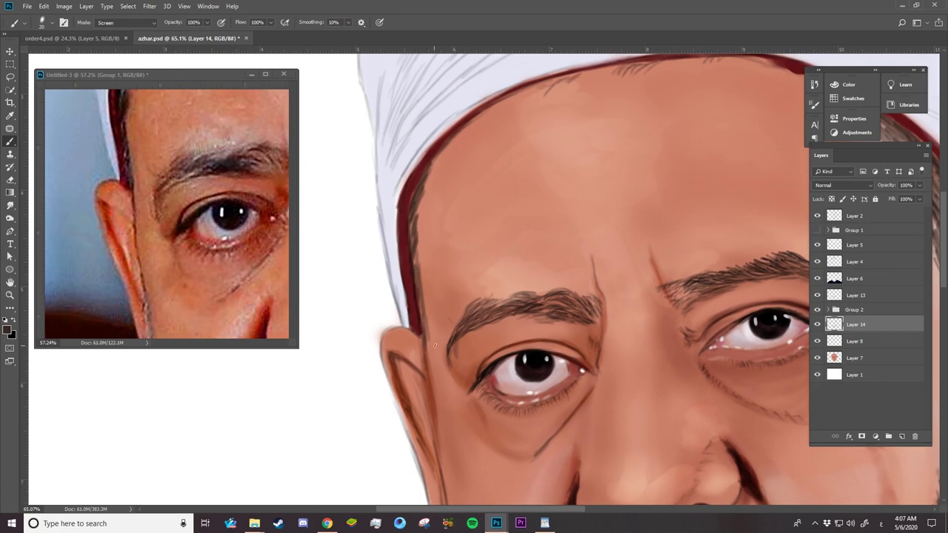
left_click_drag(455, 342, 415, 229)
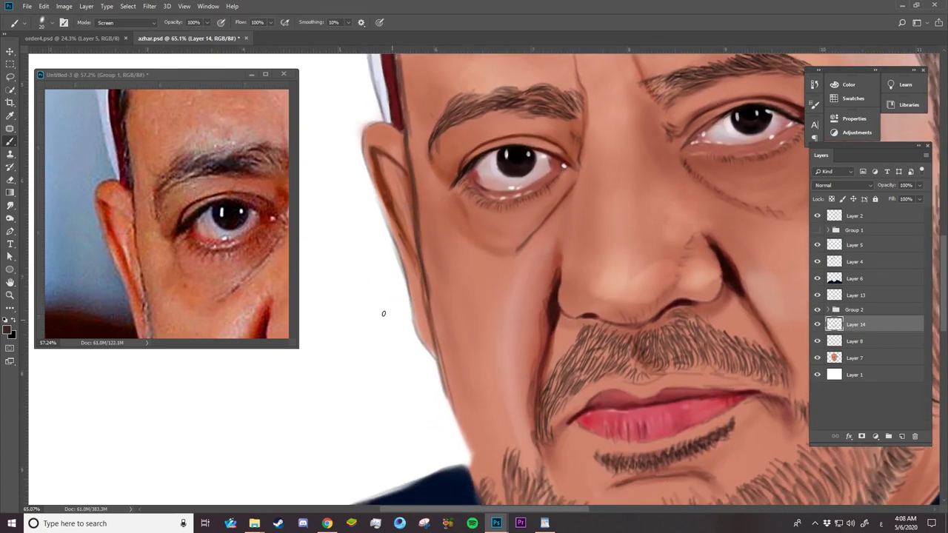
scroll(291, 229, "down", 5)
scroll(291, 230, "up", 2)
left_click(419, 272)
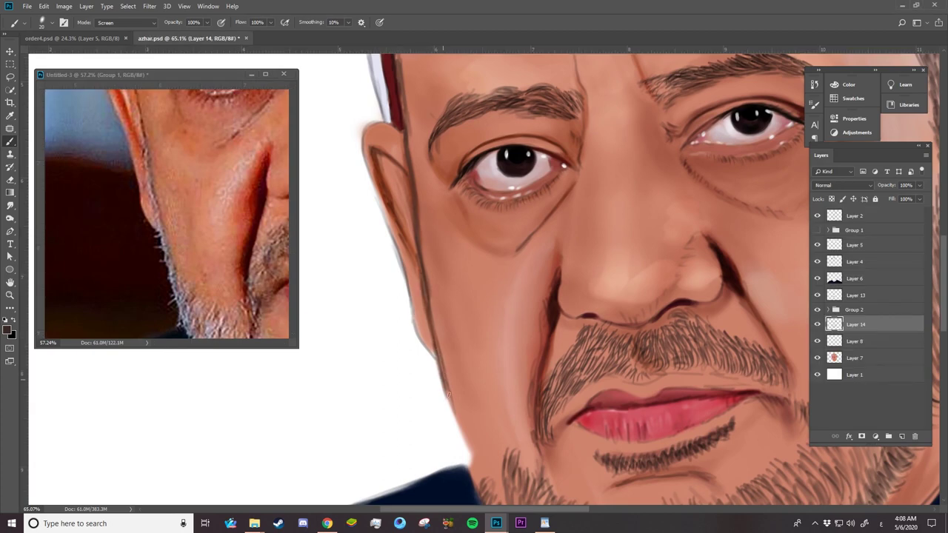
mouse_move(465, 415)
left_mouse_down()
mouse_move(411, 266)
mouse_move(406, 287)
left_mouse_up()
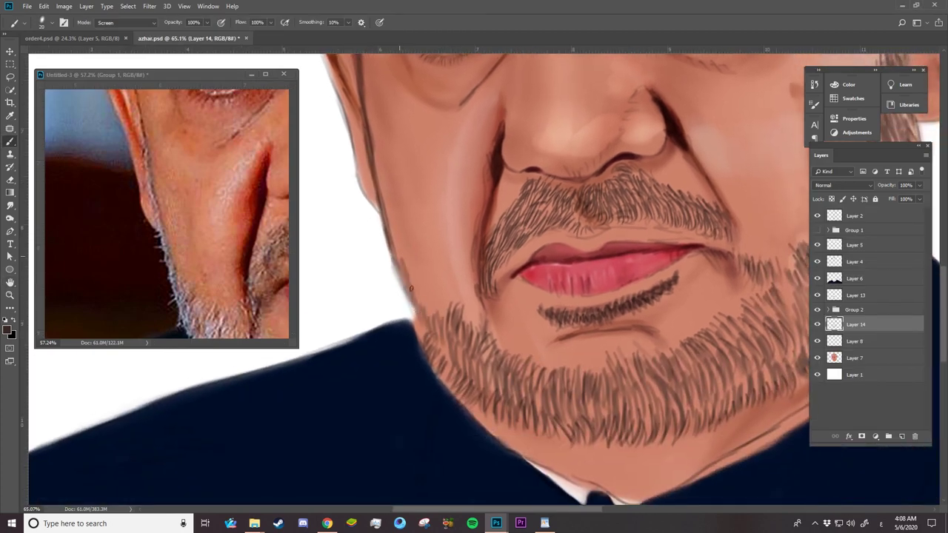
scroll(291, 220, "down", 3)
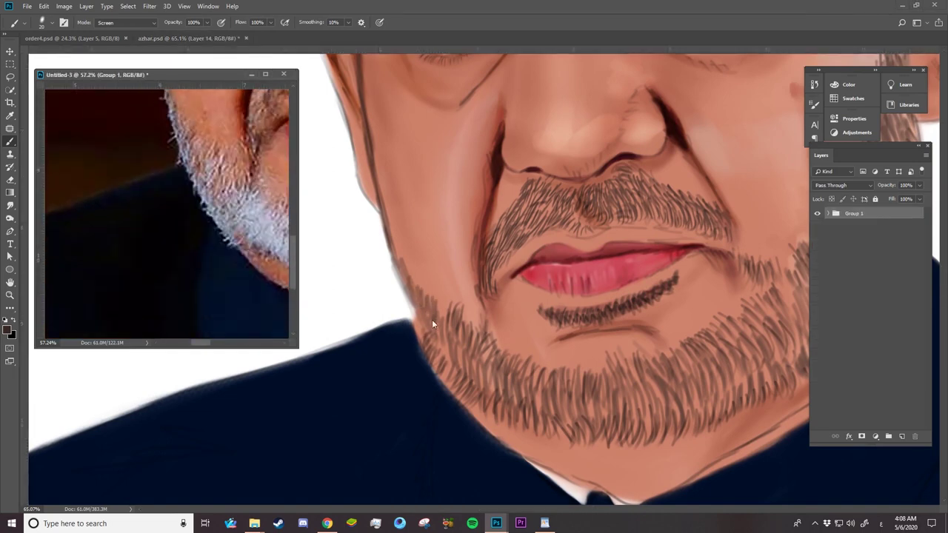
left_click(432, 319)
Step: Paint short beard strokes along the left jaw, then duplicate Layer 14
mouse_move(421, 315)
left_mouse_down()
mouse_move(422, 335)
mouse_move(459, 378)
left_mouse_up()
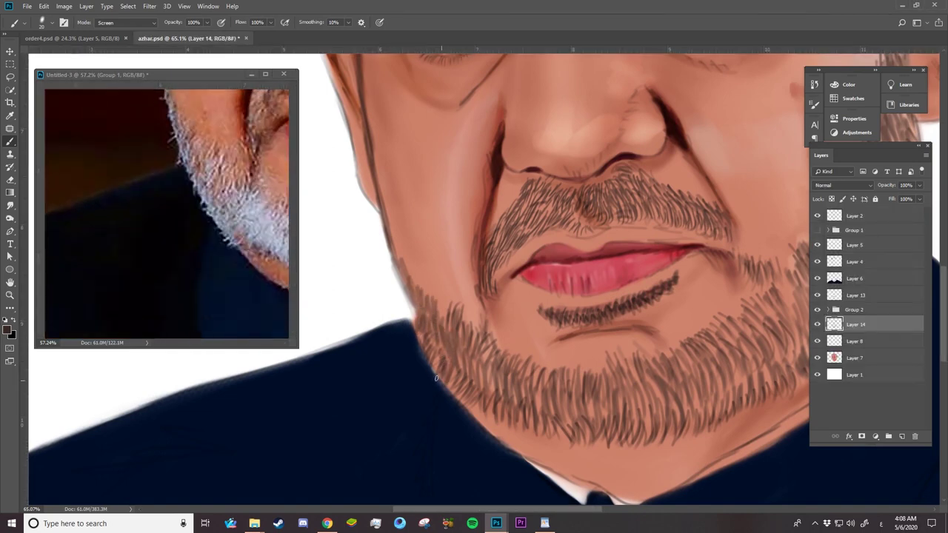
key("z")
left_click_drag(426, 339, 311, 334)
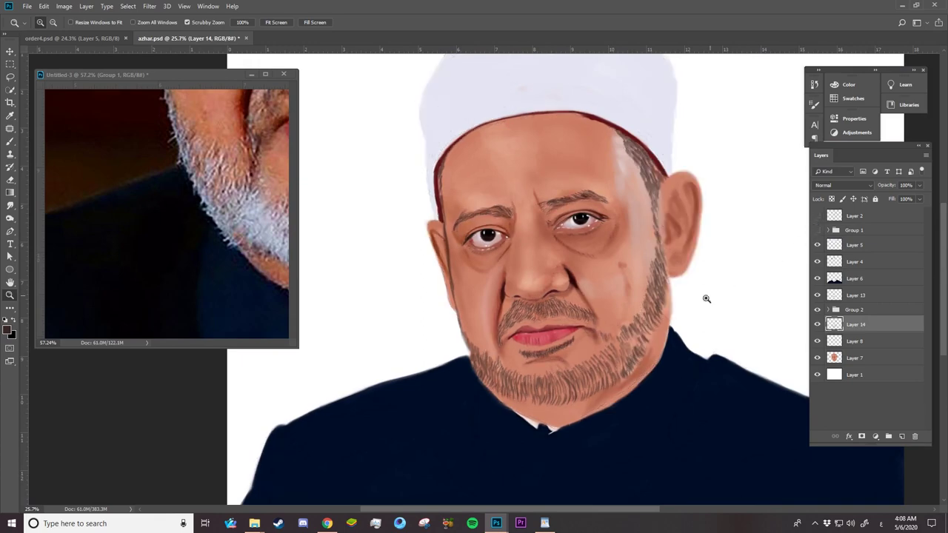
left_click_drag(705, 298, 699, 230)
key("b")
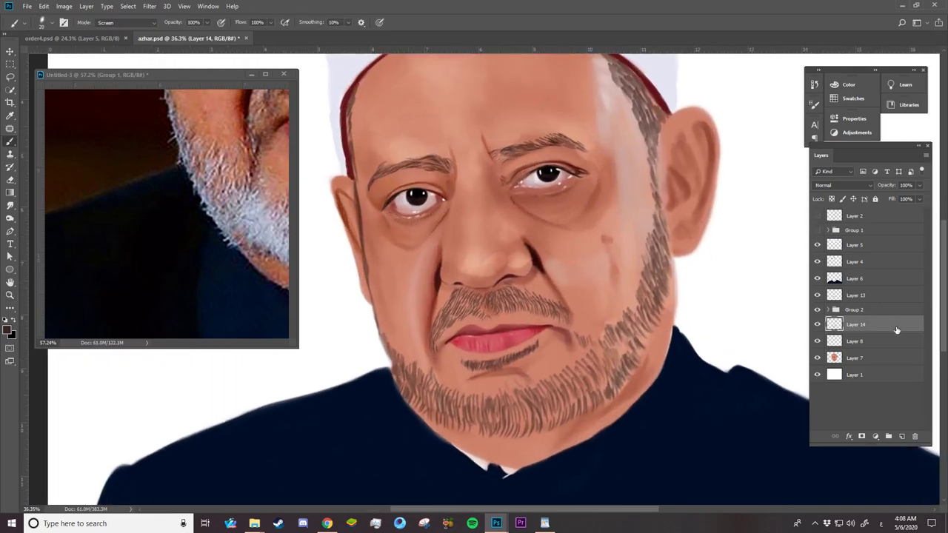
left_click_drag(899, 325, 901, 436)
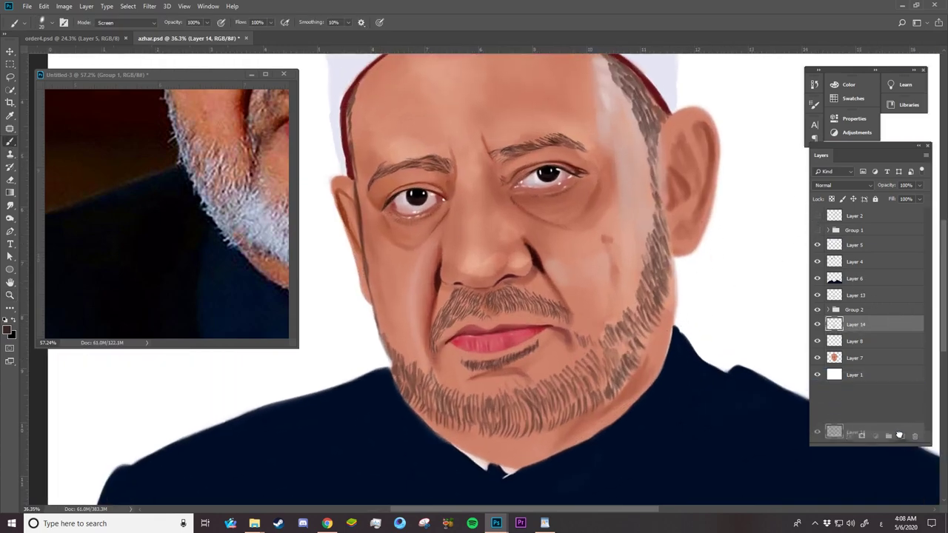
Step: Apply Replace Color with a white result colour and Hue +20 to Layer 14 copy
left_click(64, 6)
mouse_move(80, 32)
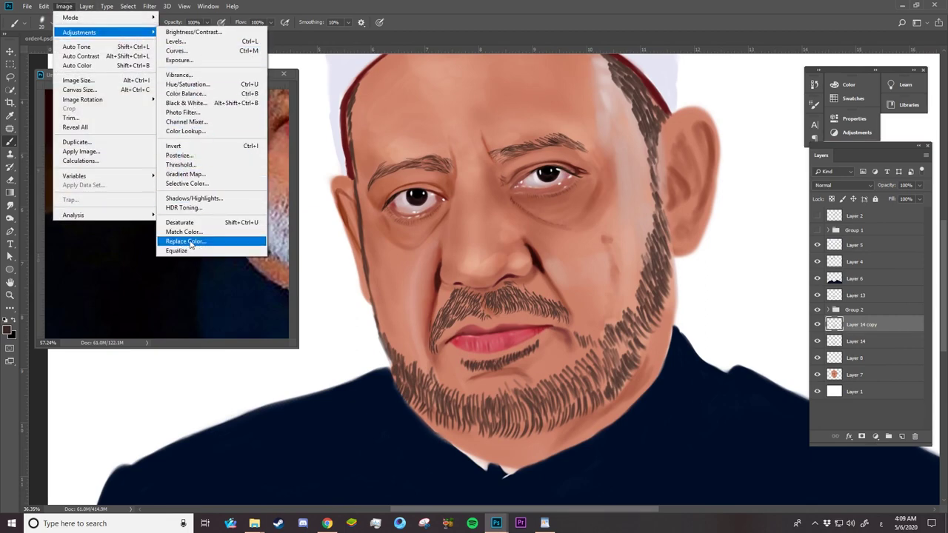
left_click(190, 243)
left_click(762, 338)
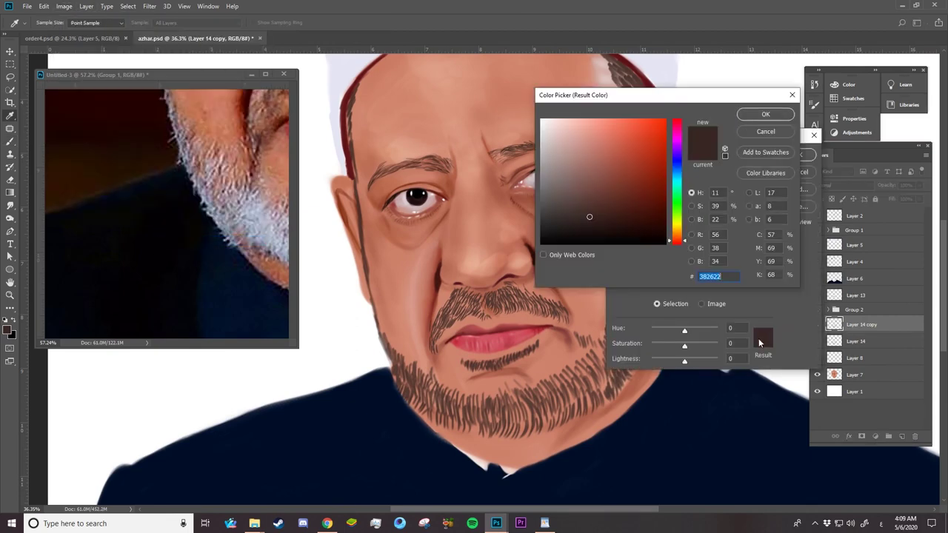
left_click_drag(573, 194, 543, 120)
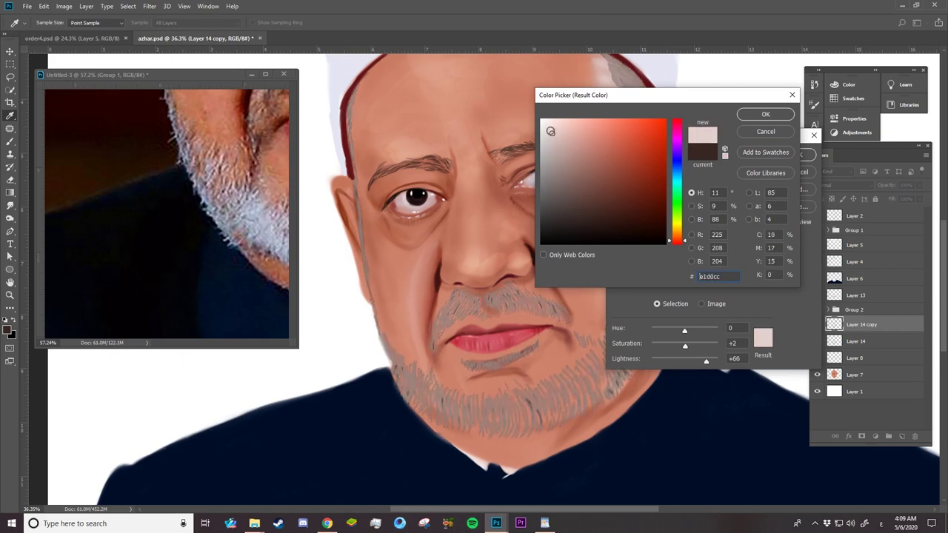
key("Return")
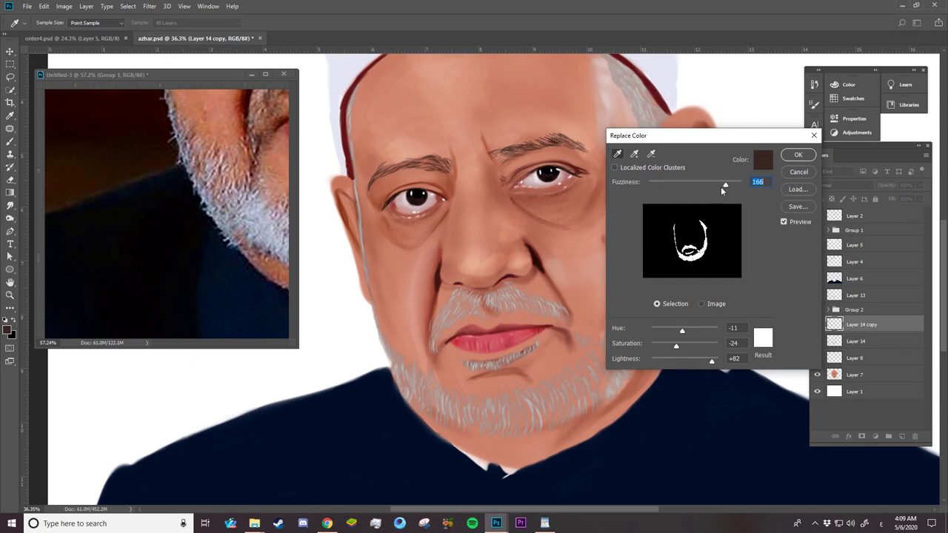
left_click_drag(682, 331, 689, 333)
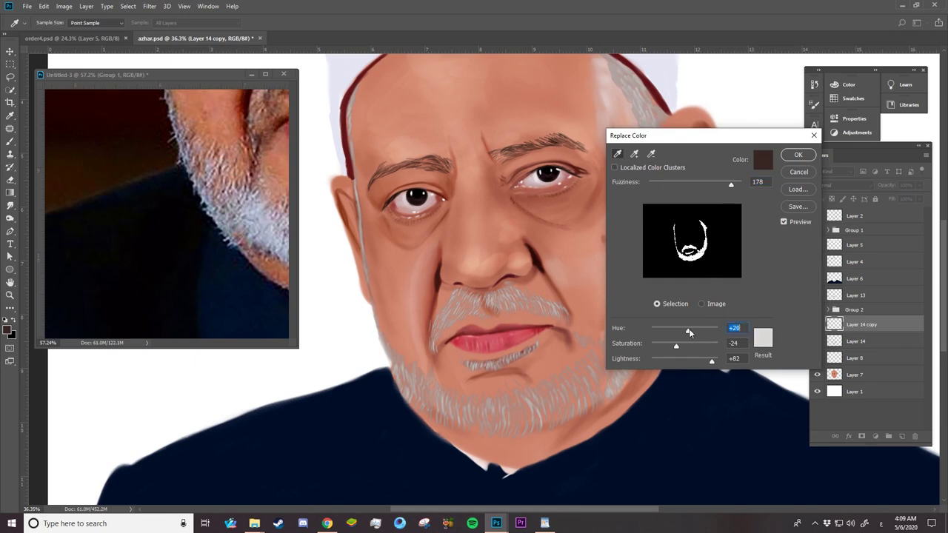
left_click(797, 155)
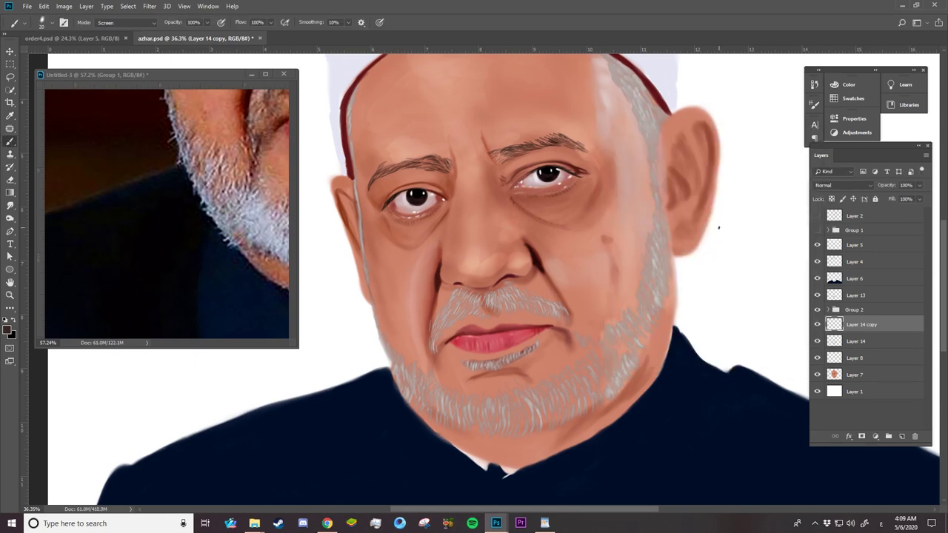
Step: Nudge the beard copy layer one pixel down and one pixel right
left_click(10, 52)
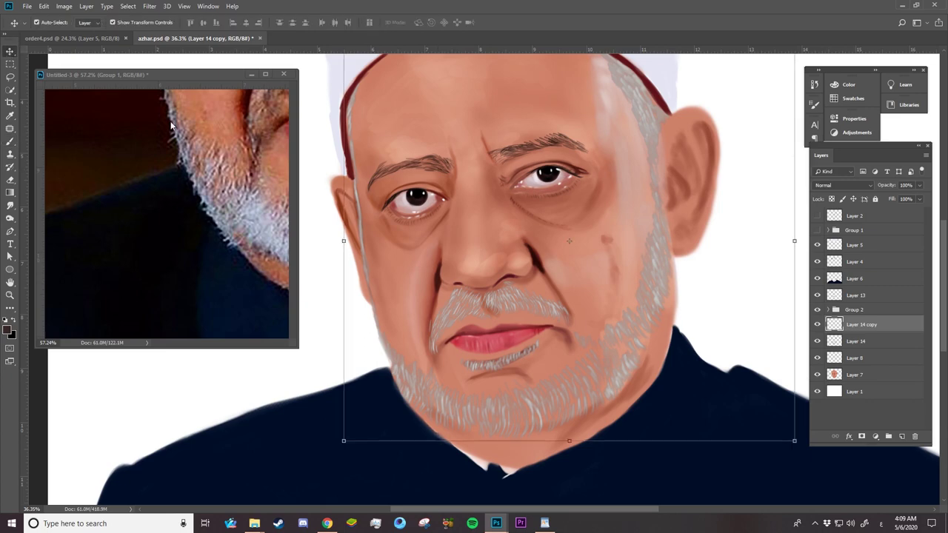
key("Down")
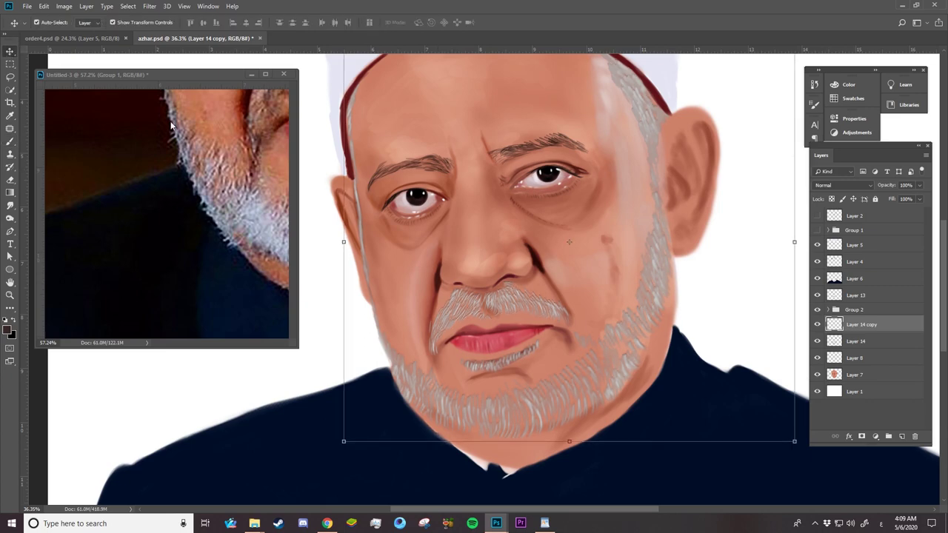
key("Right")
Step: Zoom in on the mouth and set Layer 14 copy's blend mode to Linear Dodge (Add)
key("z")
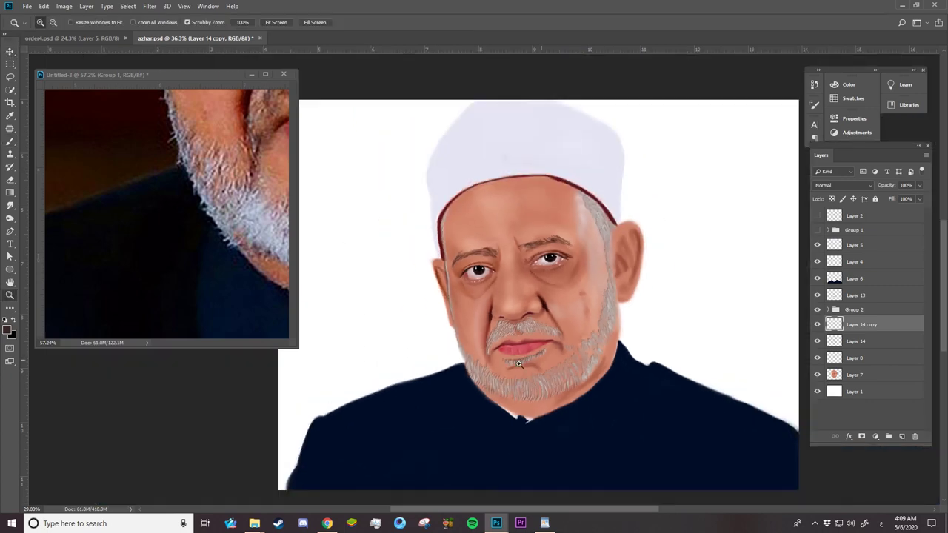
left_click_drag(495, 357, 540, 357)
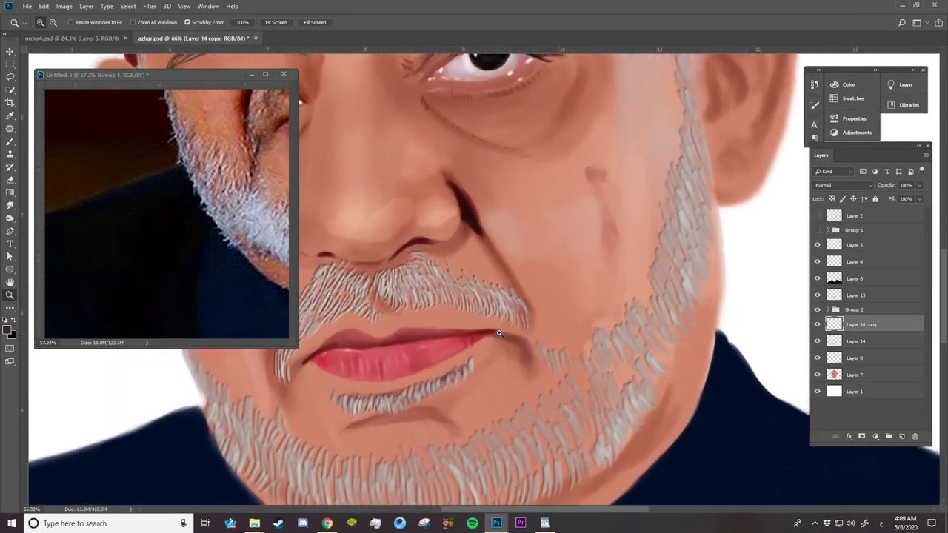
left_click(836, 186)
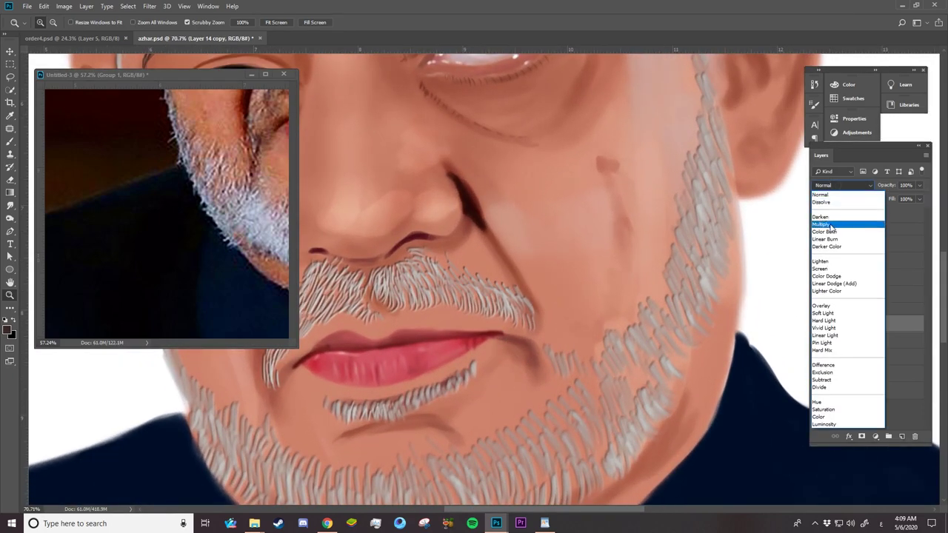
left_click(835, 228)
key("Down")
key("Down")
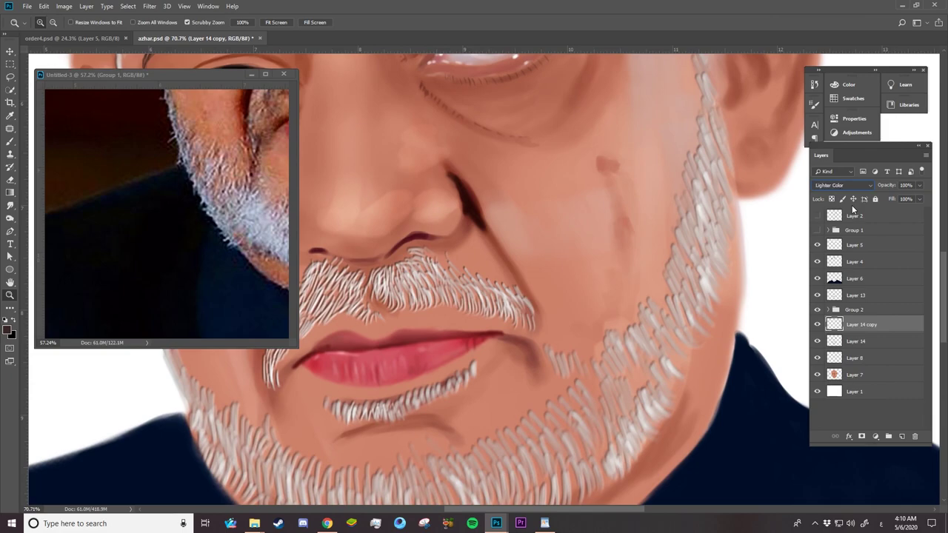
key("Up")
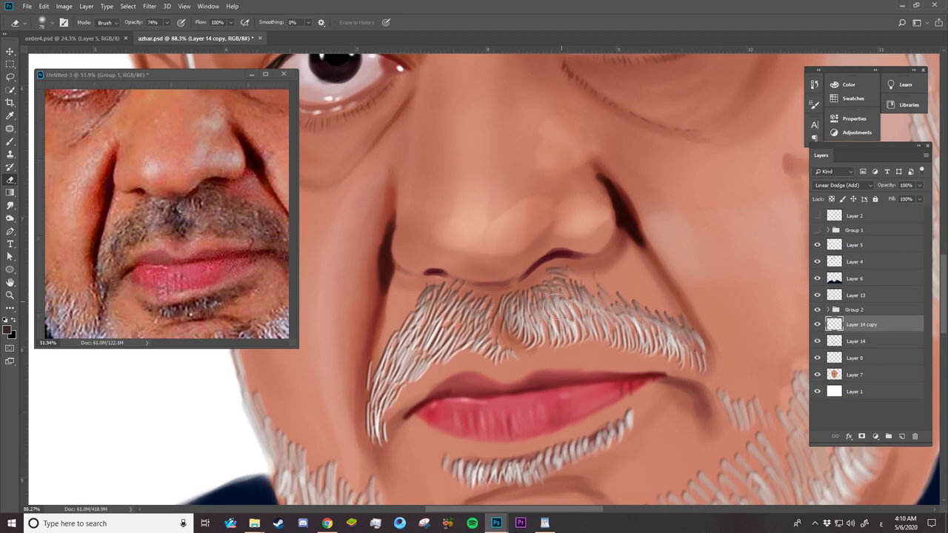
Step: Erase bright highlights on the mustache's left, centre and right and on the lower beard
mouse_move(543, 337)
left_mouse_down()
mouse_move(592, 298)
mouse_move(614, 334)
mouse_move(649, 298)
left_mouse_up()
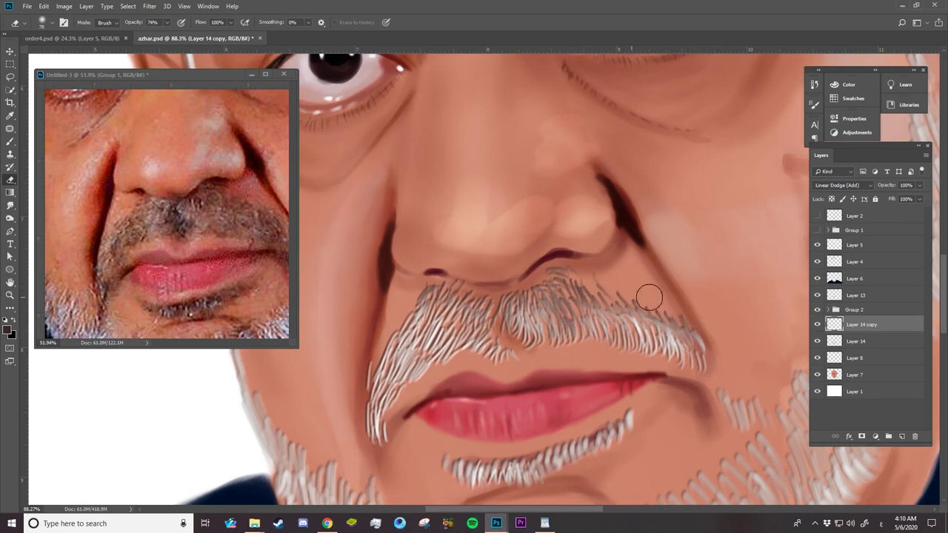
left_click(844, 342)
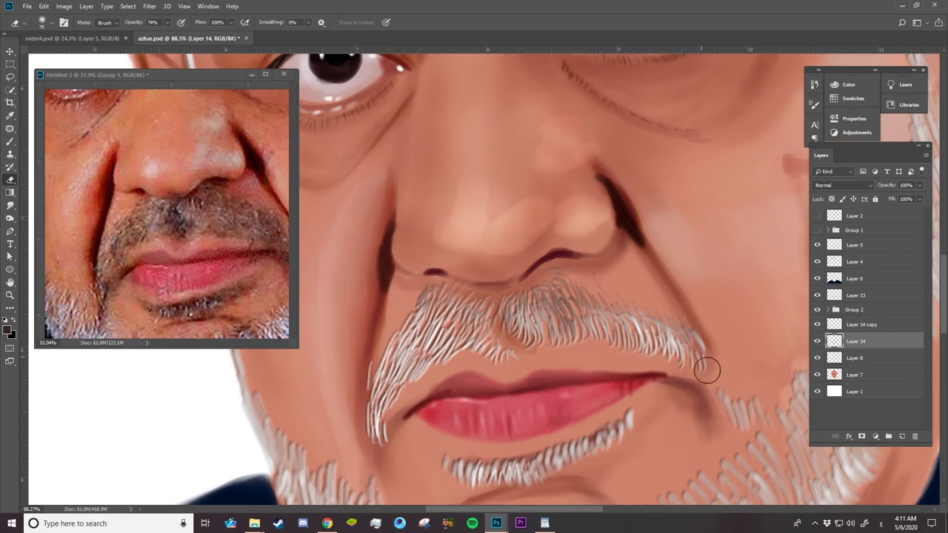
left_click(852, 326)
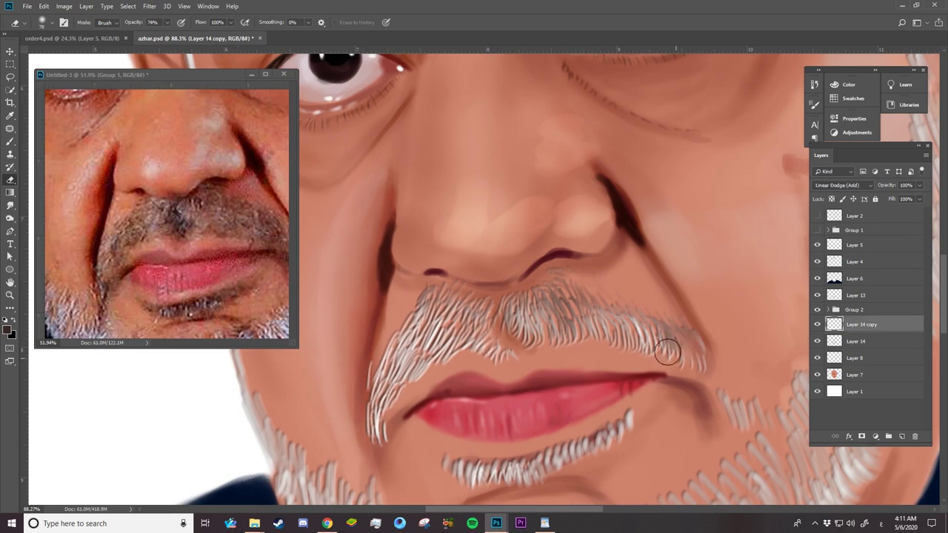
mouse_move(368, 380)
left_mouse_down()
mouse_move(382, 429)
mouse_move(408, 374)
left_mouse_up()
left_click_drag(504, 330, 532, 300)
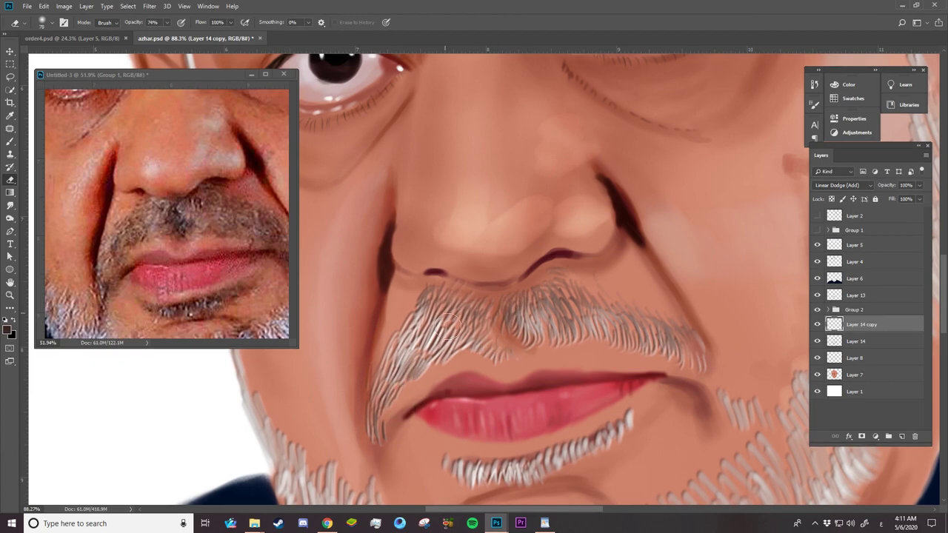
mouse_move(448, 326)
left_mouse_down()
mouse_move(482, 364)
mouse_move(403, 328)
mouse_move(415, 297)
left_mouse_up()
mouse_move(644, 415)
left_mouse_down()
mouse_move(606, 441)
mouse_move(452, 474)
mouse_move(629, 418)
mouse_move(508, 465)
left_mouse_up()
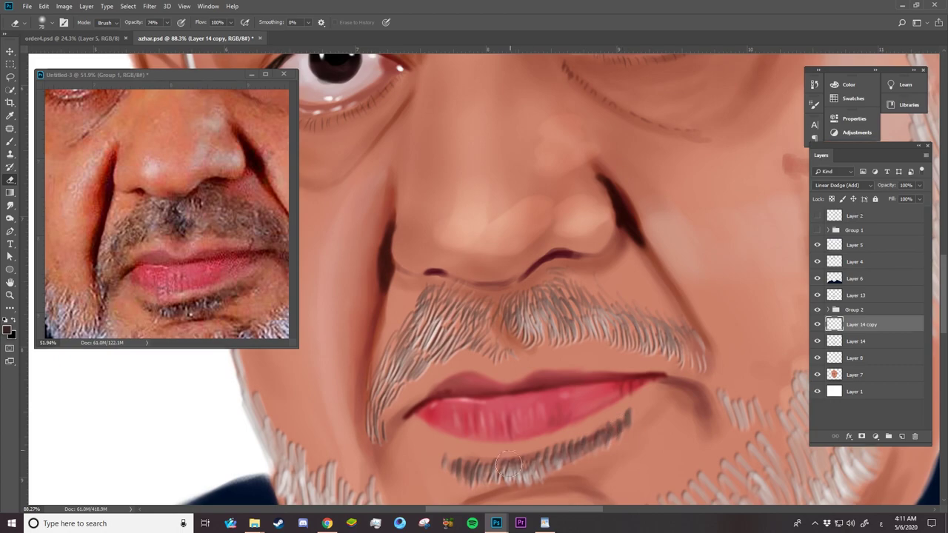
Step: Select the original beard strokes layer and zoom the portrait to 100% near the ear
key("alt+bracketleft")
key("z")
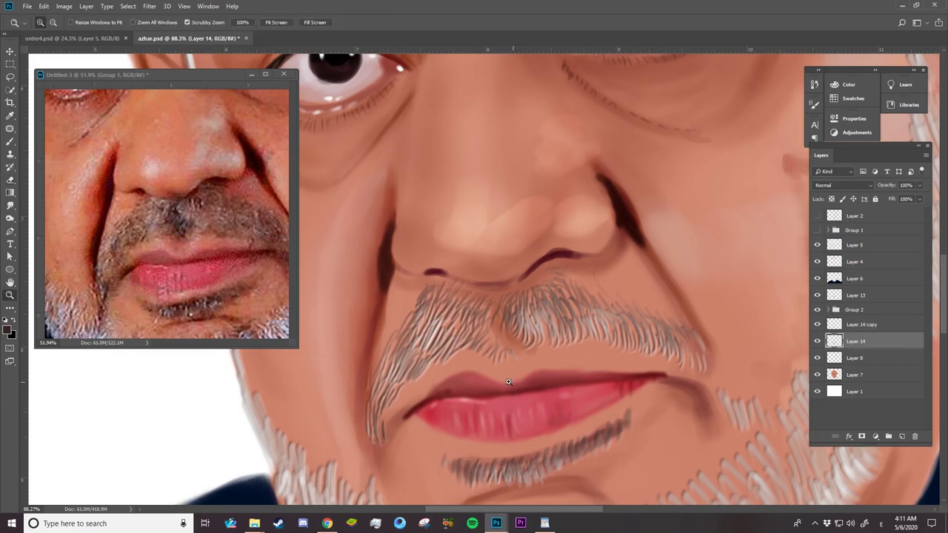
left_click_drag(508, 382, 758, 207)
left_click_drag(222, 268, 192, 268)
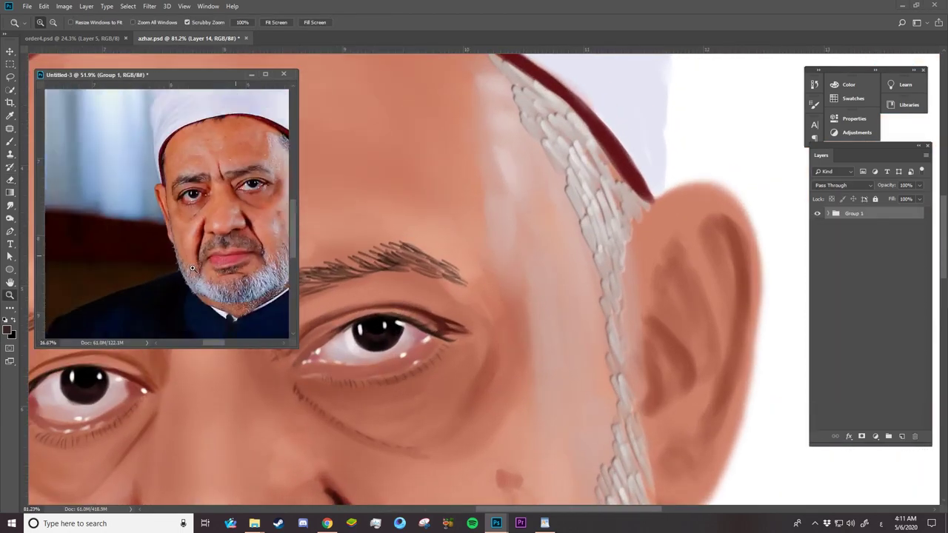
left_click(603, 204)
key("e")
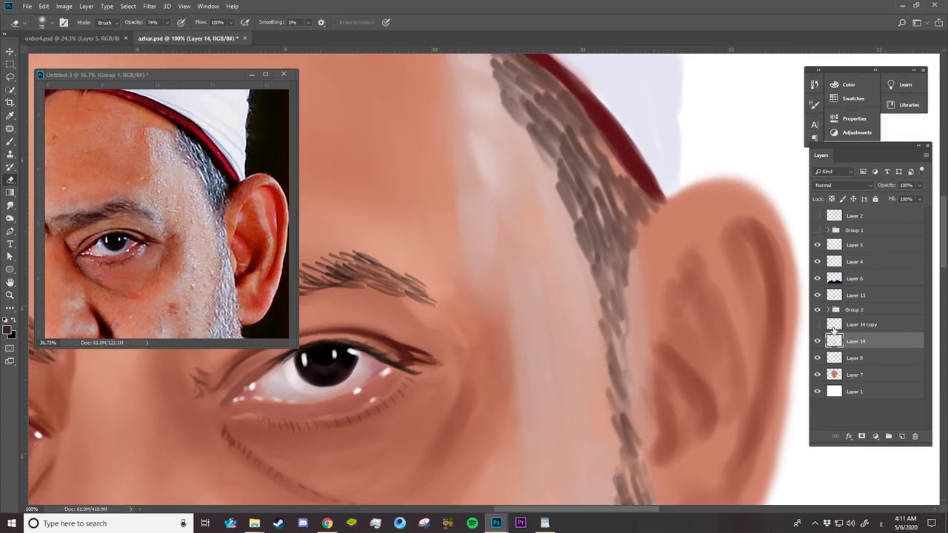
scroll(544, 273, "down", 3)
scroll(544, 273, "up", 2)
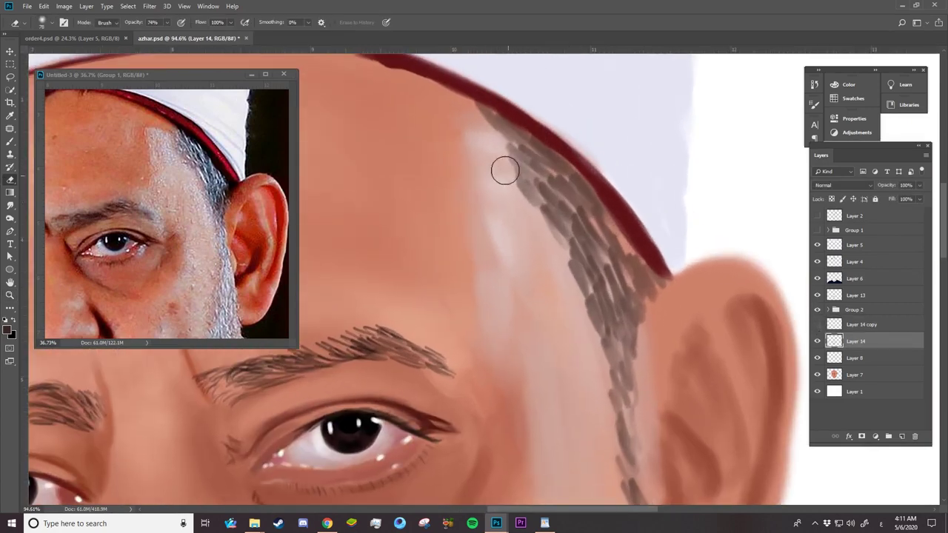
Step: Set Layer 14 copy to Linear Dodge (Add) and erase parts of its white hairline strokes
left_click(833, 328)
key("shift+alt+w")
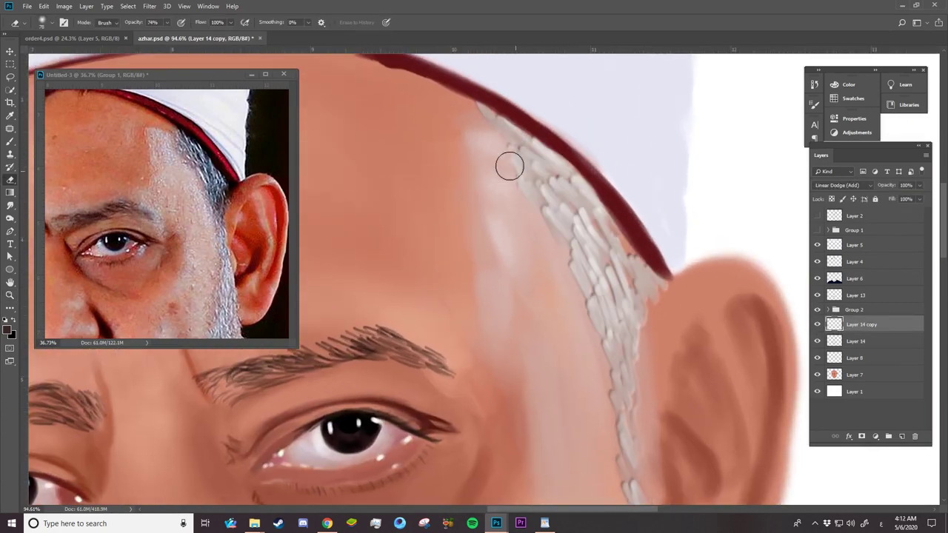
mouse_move(510, 166)
left_mouse_down()
mouse_move(499, 126)
mouse_move(525, 192)
mouse_move(586, 292)
mouse_move(534, 327)
mouse_move(582, 258)
left_mouse_up()
key("z")
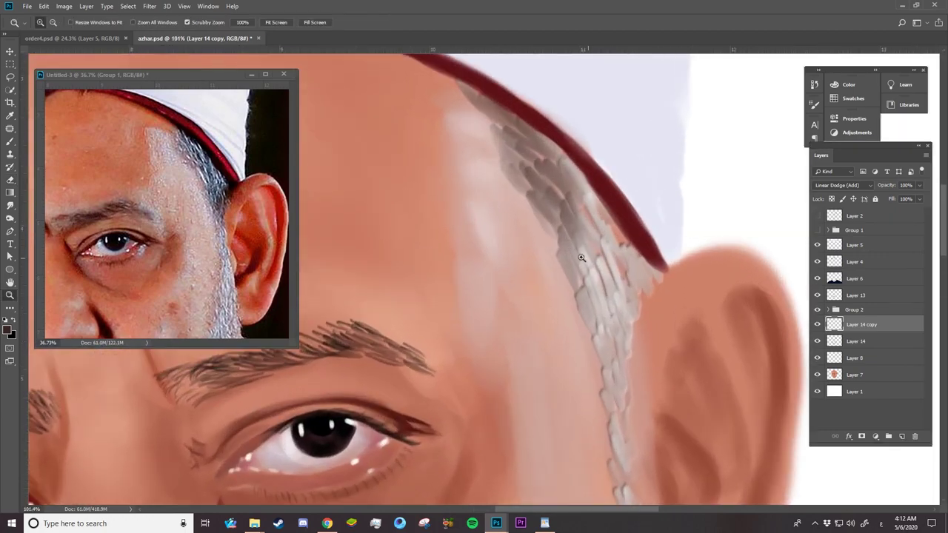
Step: Set the brush foreground colour to dark grey
key("b")
left_click(9, 331)
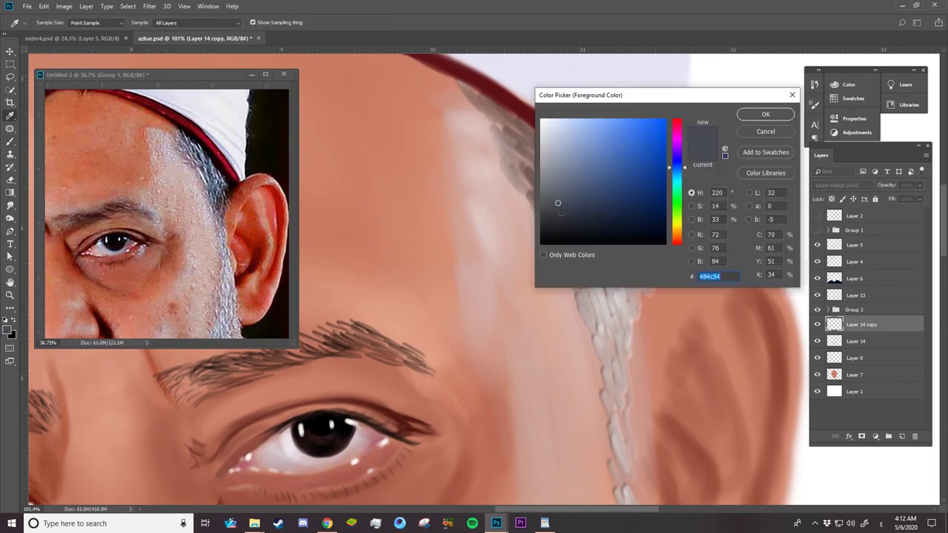
left_click(547, 227)
key("Return")
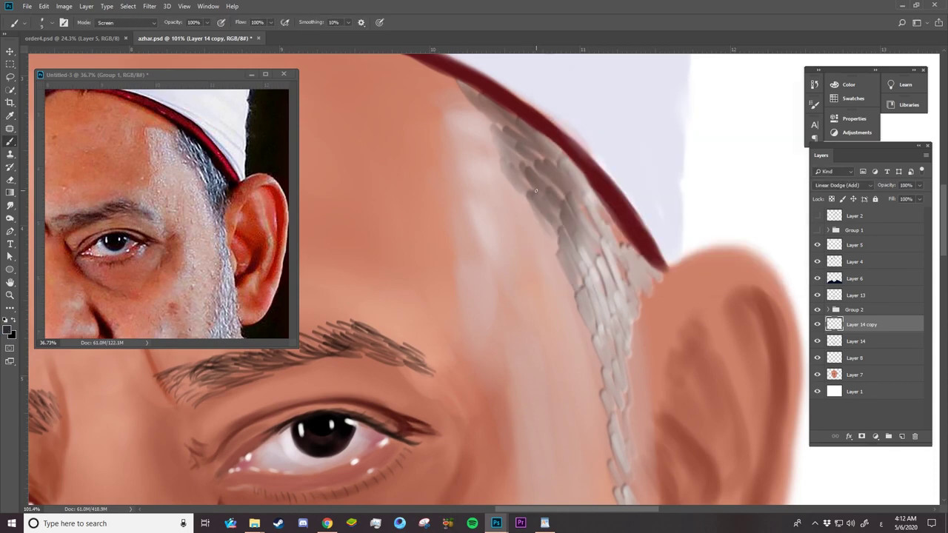
Step: On new Layer 15, paint dark grey hair strokes down the hairline
left_click(903, 437)
left_click_drag(511, 139, 566, 190)
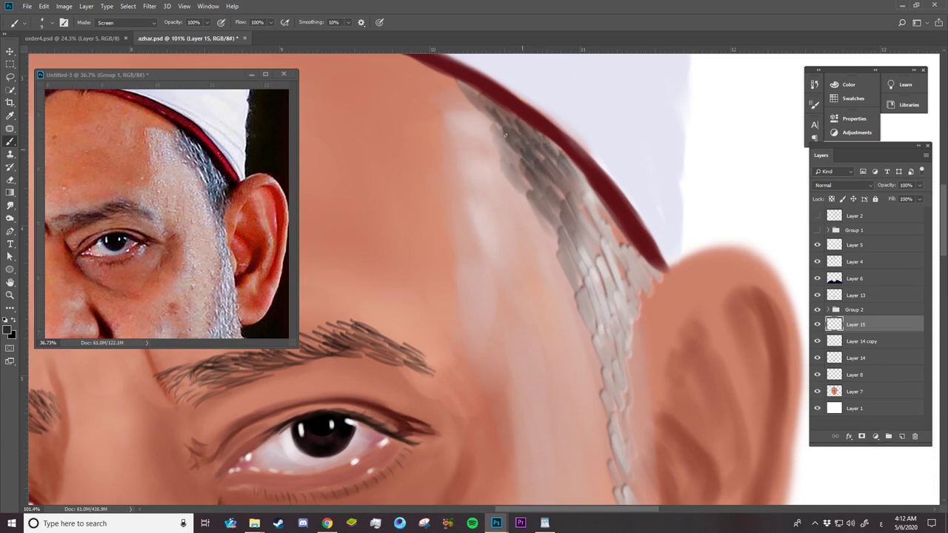
mouse_move(506, 135)
left_mouse_down()
mouse_move(542, 216)
mouse_move(559, 189)
mouse_move(592, 220)
mouse_move(570, 222)
mouse_move(586, 204)
left_mouse_up()
Step: Show the Layer 2 sketch, hide Layer 14 and Layer 14 copy, and select the Mixer Brush
left_click(818, 216)
left_click(818, 342)
left_click(817, 358)
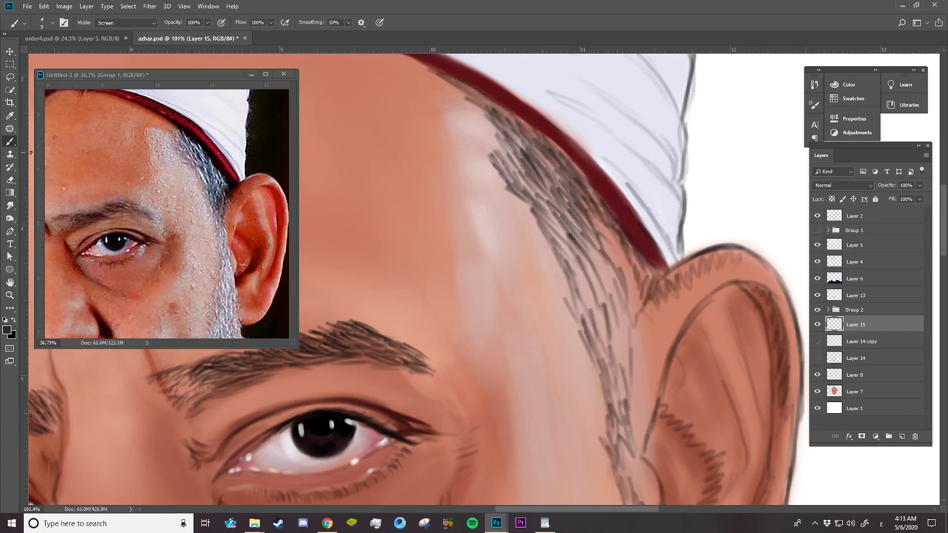
right_click(12, 143)
left_click(59, 165)
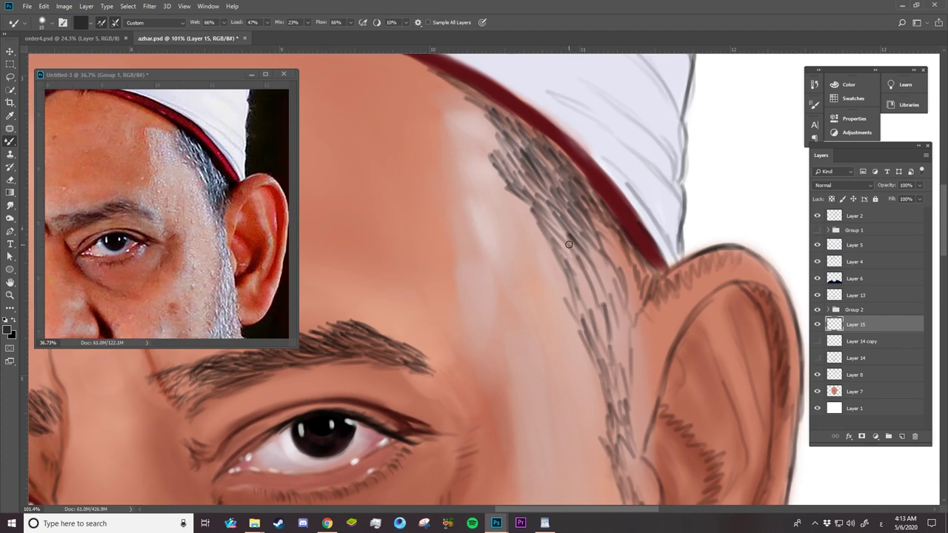
Step: Blend and darken the hairline strokes under the cap with the Mixer Brush
mouse_move(600, 215)
left_mouse_down()
mouse_move(619, 274)
mouse_move(589, 303)
left_mouse_up()
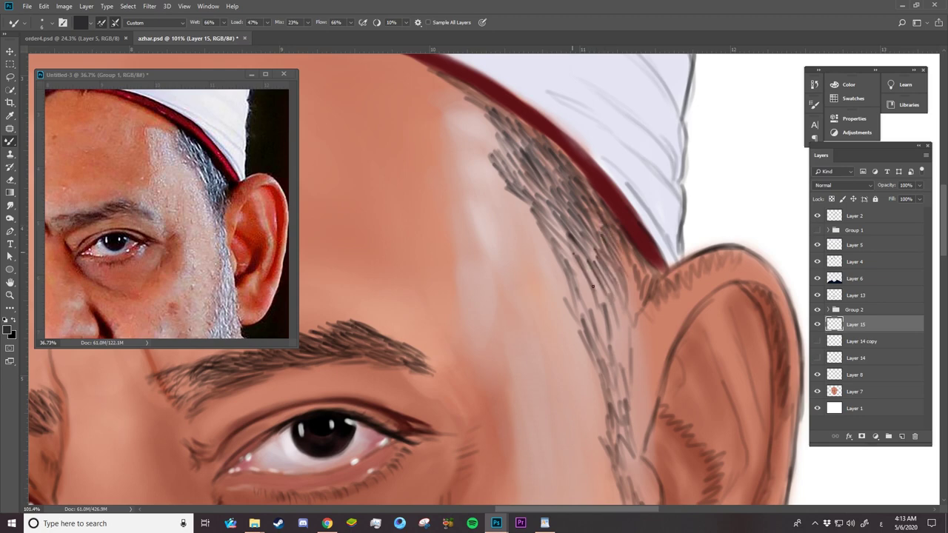
left_click_drag(574, 248, 563, 300)
left_click_drag(552, 212, 584, 255)
left_click_drag(530, 185, 567, 233)
left_click_drag(545, 165, 589, 208)
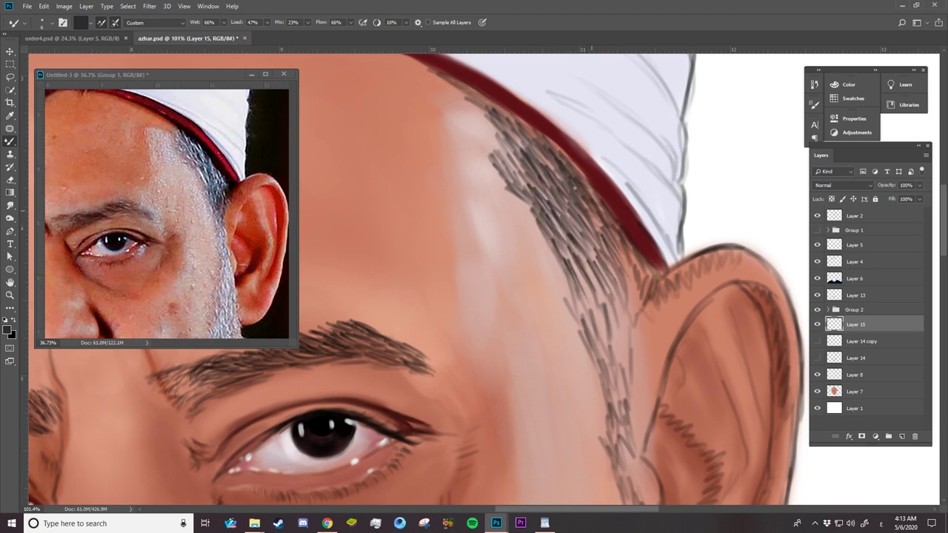
left_click_drag(544, 184, 578, 226)
left_click_drag(504, 151, 534, 181)
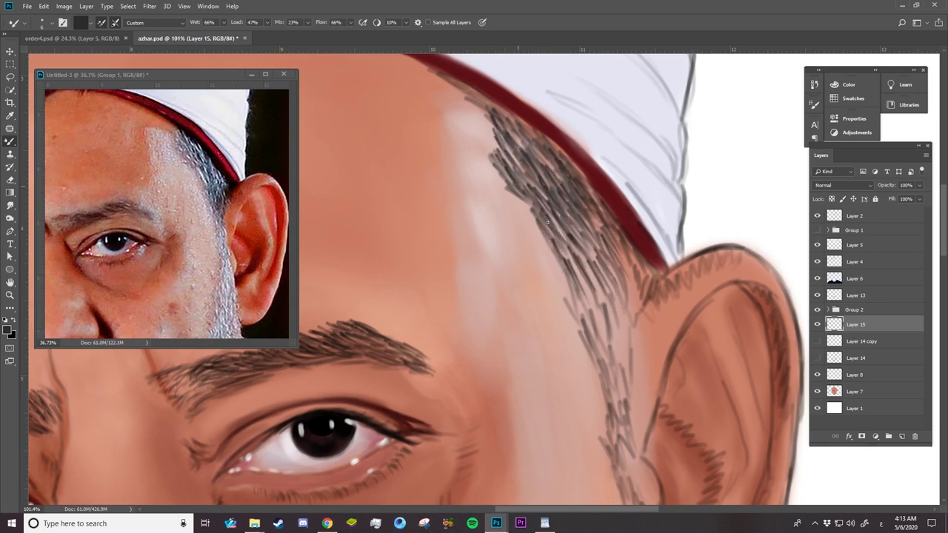
Step: Blend the hair strokes upward beside the ear and along the hairline
left_click_drag(611, 247, 653, 285)
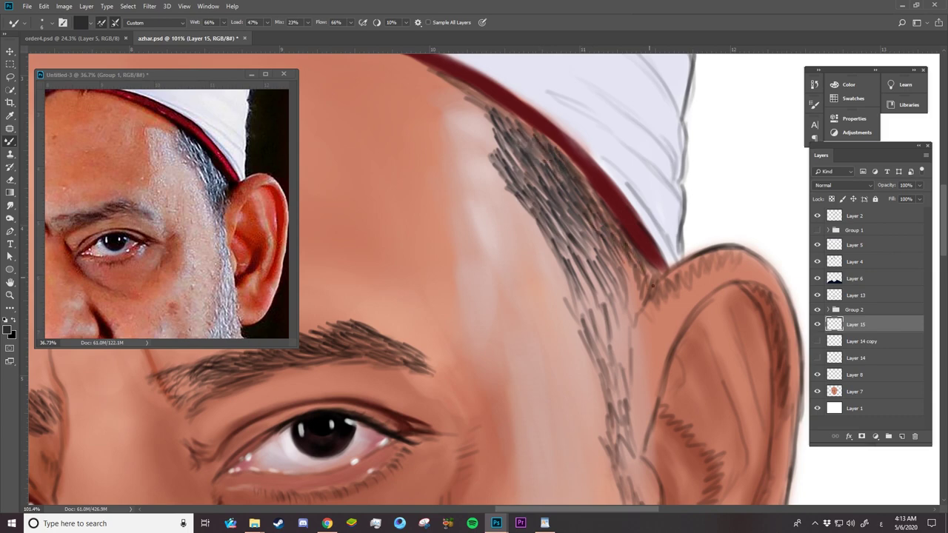
left_click_drag(620, 258, 637, 289)
left_click_drag(634, 270, 603, 217)
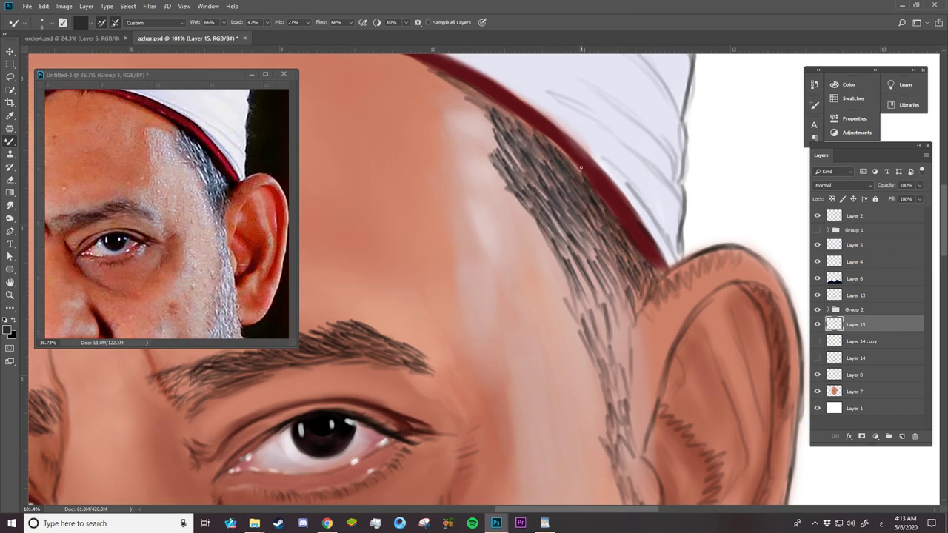
mouse_move(629, 334)
left_mouse_down()
mouse_move(621, 366)
mouse_move(589, 296)
mouse_move(593, 278)
left_mouse_up()
mouse_move(593, 311)
left_mouse_down()
mouse_move(580, 223)
mouse_move(622, 334)
mouse_move(633, 258)
mouse_move(575, 210)
left_mouse_up()
left_click_drag(584, 282, 539, 187)
left_click_drag(606, 326, 626, 368)
Step: Smudge the hair strokes downward beside the ear
left_click_drag(636, 314, 622, 370)
mouse_move(637, 302)
left_mouse_down()
mouse_move(624, 369)
mouse_move(600, 330)
left_mouse_up()
left_click_drag(615, 363, 593, 293)
mouse_move(603, 333)
left_mouse_down()
mouse_move(611, 267)
mouse_move(603, 274)
left_mouse_up()
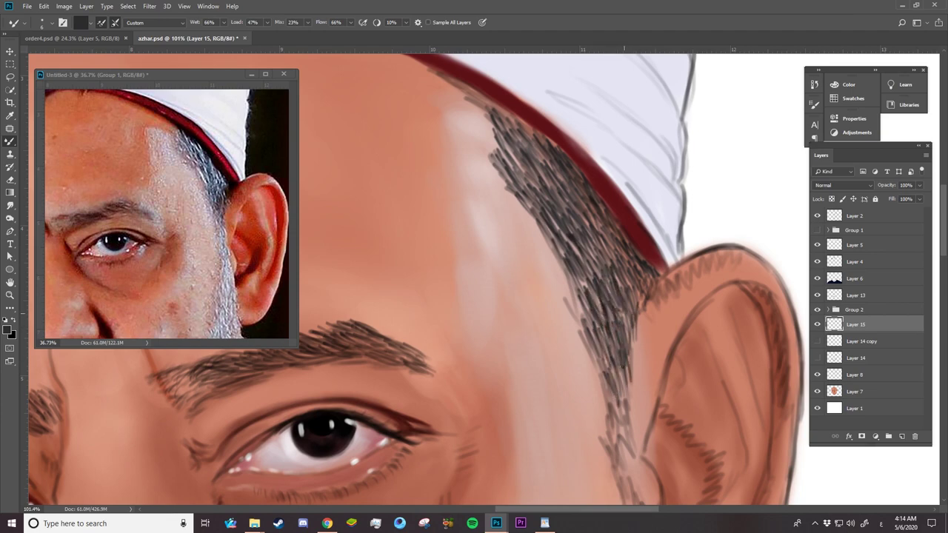
left_click_drag(626, 422, 597, 323)
left_click_drag(636, 339, 645, 304)
scroll(945, 272, "down", 3)
Step: Paint dark sideburn hairs running down from beside the ear
left_click_drag(626, 226, 642, 295)
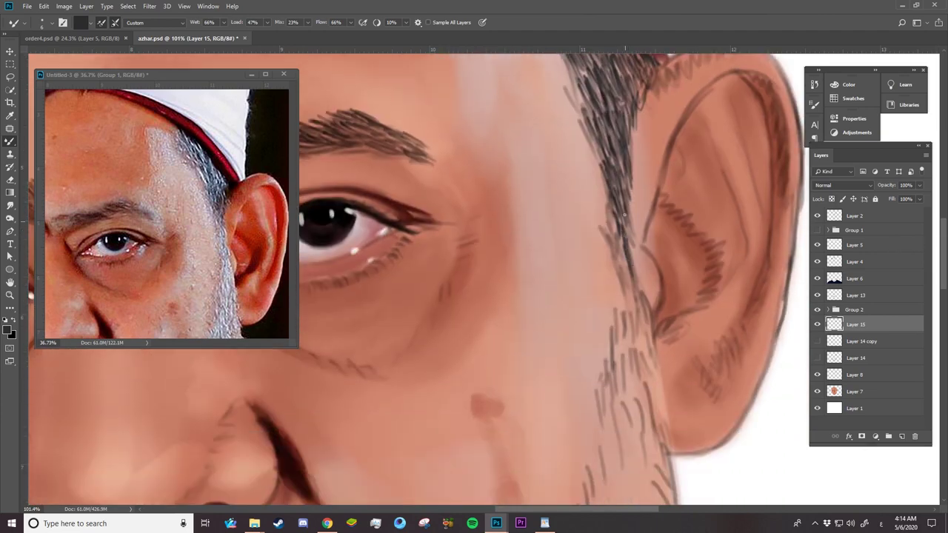
left_click_drag(618, 252, 611, 200)
left_click_drag(644, 338, 633, 274)
left_click_drag(643, 370, 625, 295)
mouse_move(620, 383)
left_mouse_down()
mouse_move(631, 323)
mouse_move(623, 304)
left_mouse_up()
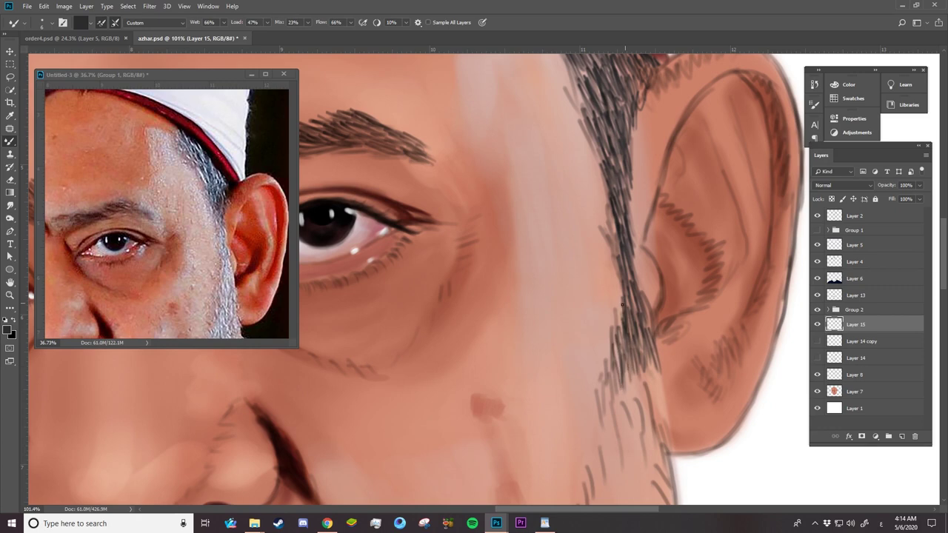
left_click_drag(655, 411, 646, 352)
mouse_move(645, 426)
left_mouse_down()
mouse_move(637, 367)
mouse_move(619, 389)
mouse_move(613, 210)
left_mouse_up()
left_click_drag(630, 311, 612, 215)
mouse_move(622, 367)
left_mouse_down()
mouse_move(606, 245)
mouse_move(600, 337)
left_mouse_up()
Step: Check the reference photo, then paint dark hair strokes along the jaw
left_click(148, 74)
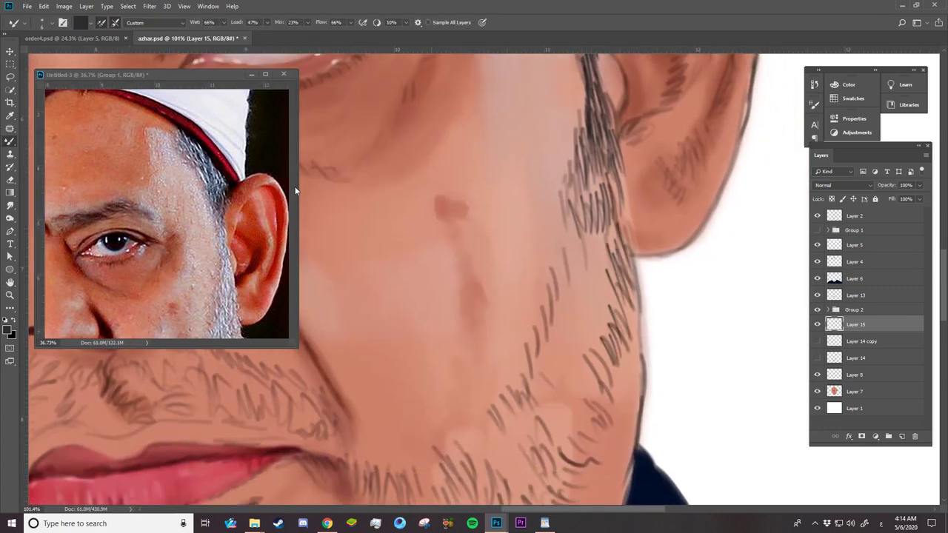
scroll(166, 214, "down", 5)
left_click(475, 232)
left_click_drag(604, 230, 593, 175)
left_click_drag(585, 266, 576, 216)
left_click_drag(575, 307, 563, 236)
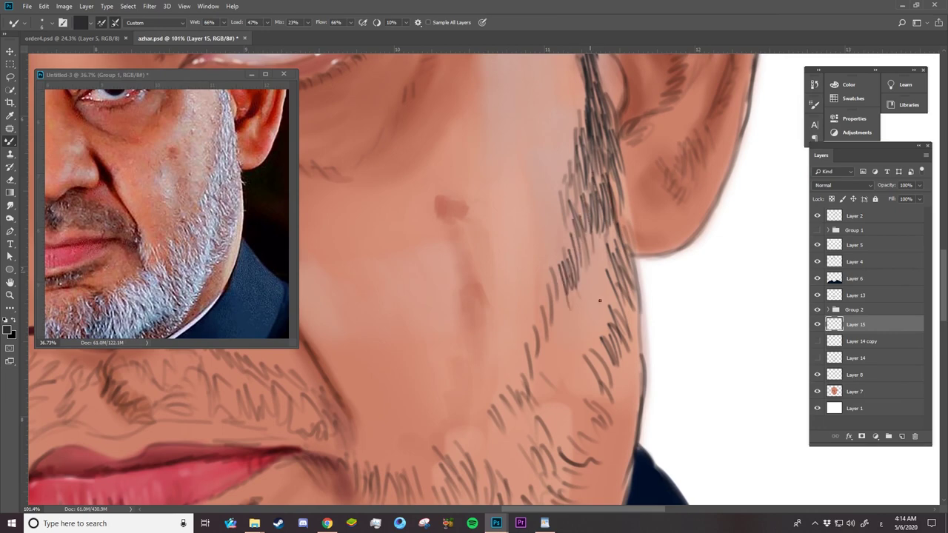
mouse_move(619, 303)
left_mouse_down()
mouse_move(608, 234)
mouse_move(597, 237)
left_mouse_up()
left_click_drag(623, 362, 605, 297)
Step: Fill the jaw beard with more dense dark hairs
left_click_drag(603, 426, 593, 370)
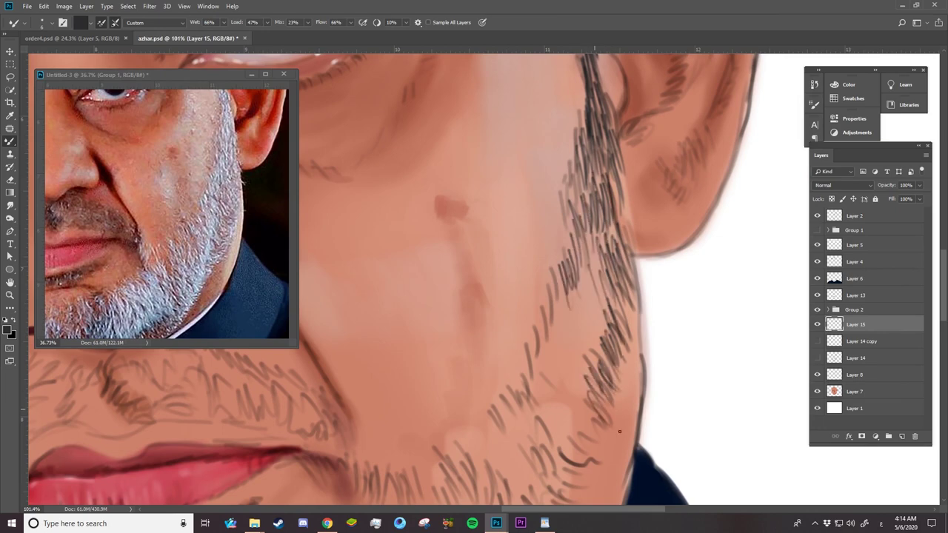
mouse_move(576, 434)
left_mouse_down()
mouse_move(562, 362)
mouse_move(569, 328)
left_mouse_up()
mouse_move(596, 363)
left_mouse_down()
mouse_move(574, 296)
mouse_move(589, 255)
left_mouse_up()
left_click_drag(592, 333, 572, 285)
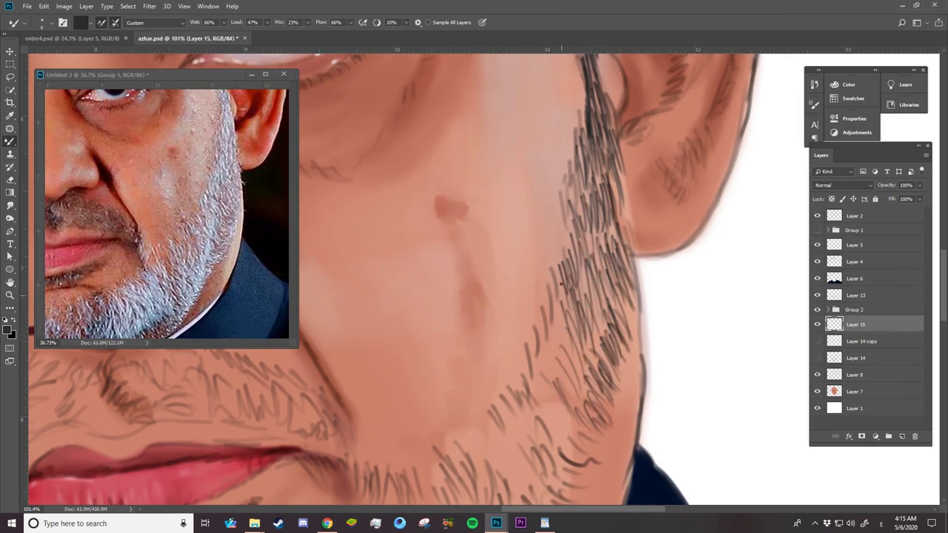
left_click_drag(565, 361, 557, 293)
mouse_move(549, 374)
left_mouse_down()
mouse_move(547, 323)
mouse_move(530, 329)
left_mouse_up()
left_click_drag(593, 372, 577, 329)
left_click_drag(619, 330, 600, 283)
Step: Paint short dark beard hairs across the chin and jawline
left_click_drag(638, 343, 680, 203)
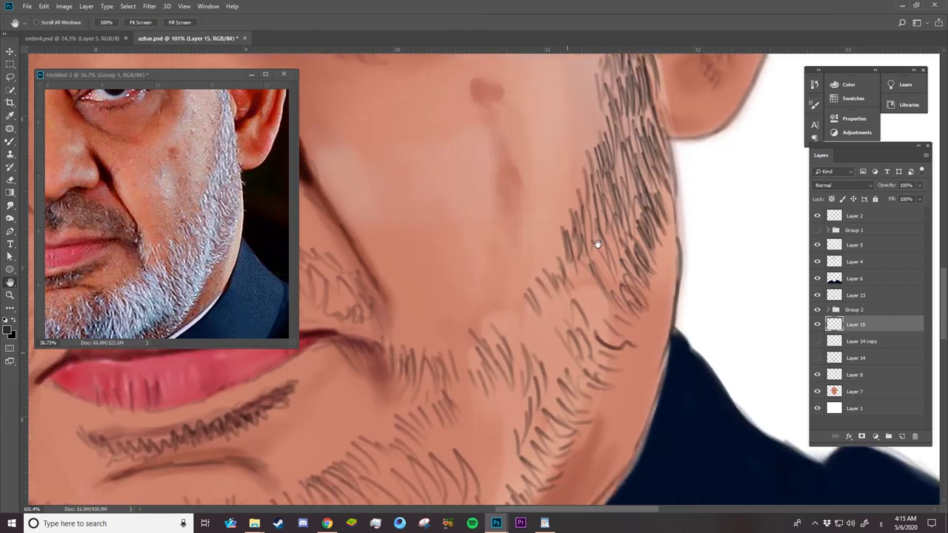
left_click_drag(585, 266, 577, 215)
left_click_drag(571, 276, 561, 238)
left_click_drag(560, 295, 548, 256)
mouse_move(572, 295)
left_mouse_down()
mouse_move(564, 258)
mouse_move(575, 245)
left_mouse_up()
left_click_drag(606, 292, 593, 223)
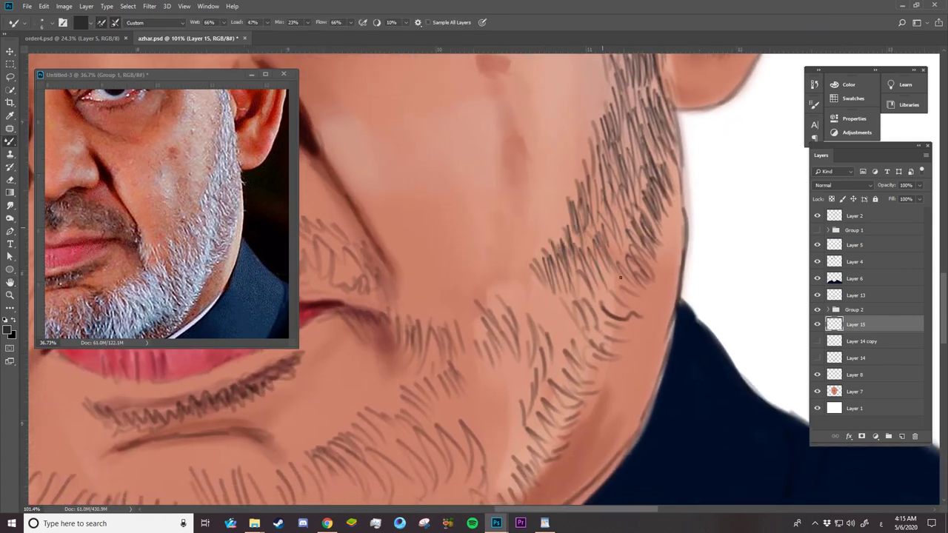
left_click_drag(615, 265, 608, 186)
mouse_move(593, 270)
left_mouse_down()
mouse_move(588, 198)
mouse_move(573, 238)
left_mouse_up()
left_click_drag(550, 315, 536, 274)
left_click_drag(531, 356, 563, 291)
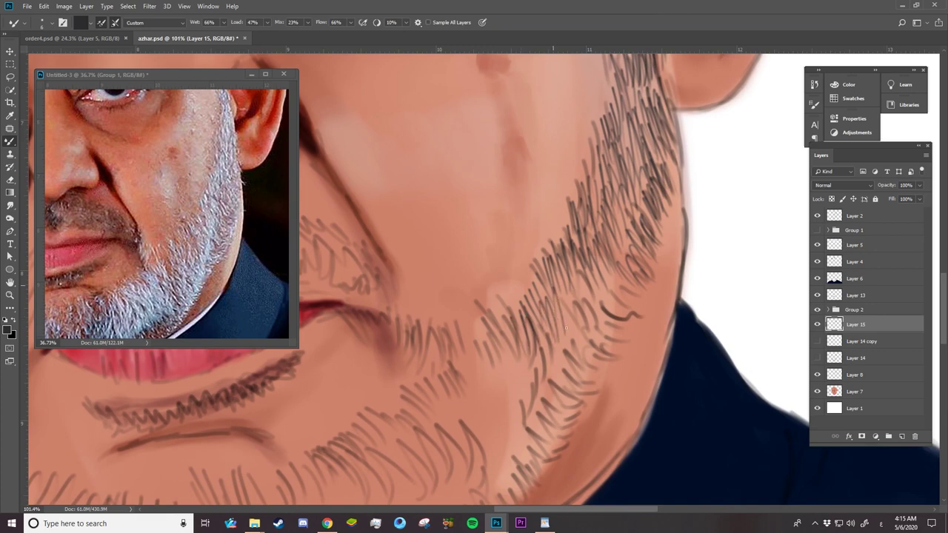
left_click_drag(586, 330, 603, 283)
left_click_drag(618, 325, 635, 270)
Step: Add dark beard hairs over the lower jaw
left_click_drag(592, 382, 611, 337)
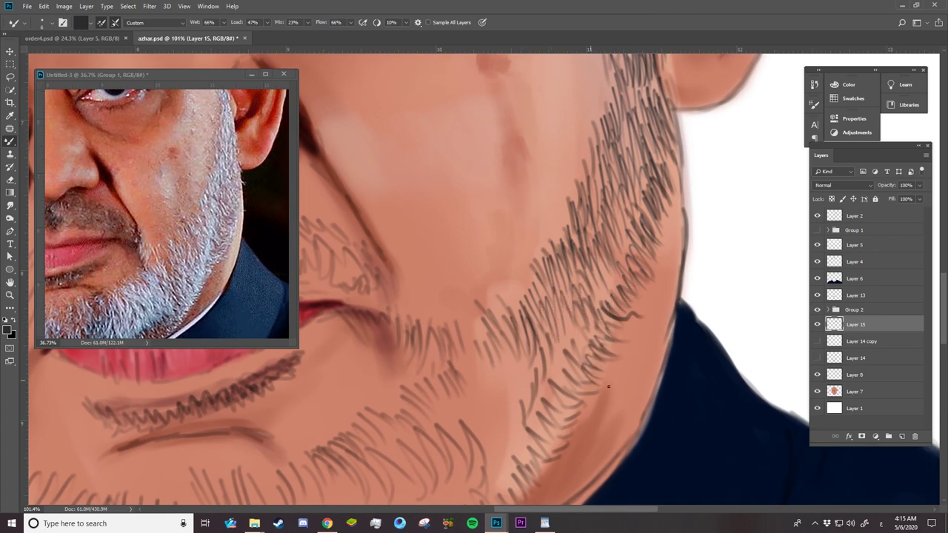
mouse_move(567, 388)
left_mouse_down()
mouse_move(589, 345)
mouse_move(554, 344)
left_mouse_up()
left_click_drag(531, 422, 543, 358)
left_click_drag(522, 409, 513, 340)
left_click_drag(525, 385, 516, 331)
left_click_drag(557, 404, 584, 297)
left_click_drag(604, 319, 619, 266)
left_click_drag(620, 299, 632, 230)
Step: Zoom out to the whole face and paint dark hair strokes into the lower beard
scroll(806, 345, "down", 3)
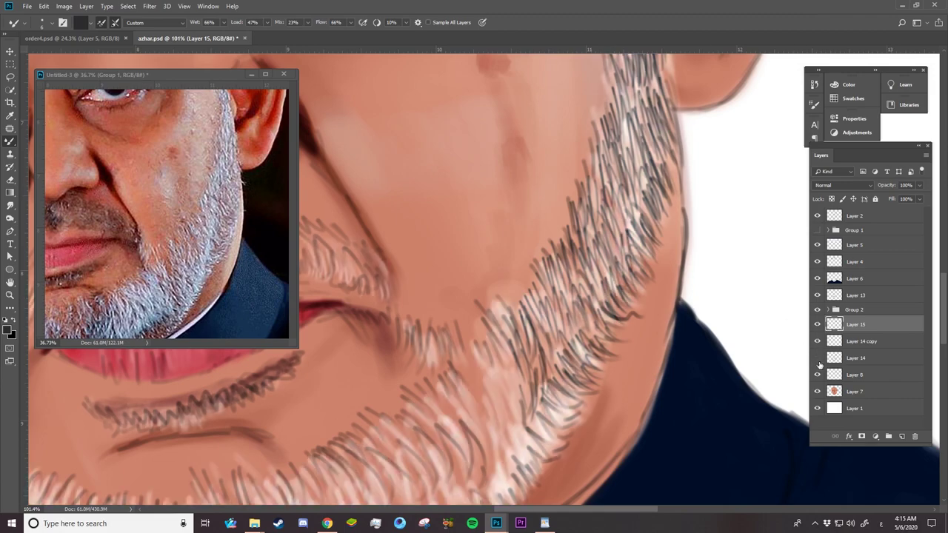
key("z")
mouse_move(752, 254)
left_mouse_down()
mouse_move(547, 338)
mouse_move(590, 315)
left_mouse_up()
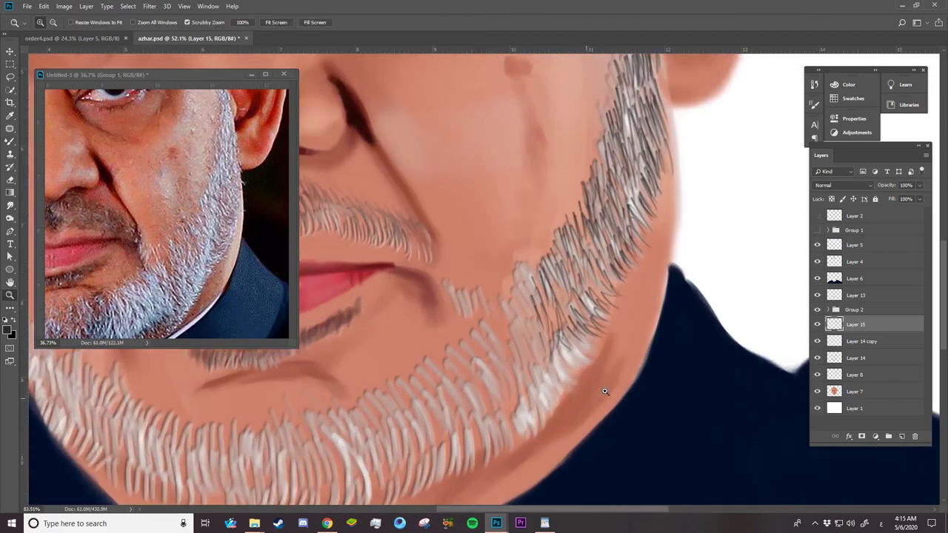
key("b")
mouse_move(524, 371)
left_mouse_down()
mouse_move(514, 323)
mouse_move(531, 265)
left_mouse_up()
mouse_move(535, 352)
left_mouse_down()
mouse_move(543, 296)
mouse_move(519, 420)
mouse_move(593, 330)
left_mouse_up()
mouse_move(498, 320)
left_mouse_down()
mouse_move(444, 381)
mouse_move(444, 415)
left_mouse_up()
left_click_drag(504, 352, 493, 400)
left_click_drag(452, 361, 430, 415)
left_click_drag(431, 379, 407, 425)
left_click_drag(419, 386, 389, 441)
Step: Paint dark hairs through the lower-left and bottom of the beard
left_click_drag(400, 408, 381, 459)
mouse_move(367, 418)
left_mouse_down()
mouse_move(350, 466)
mouse_move(320, 462)
left_mouse_up()
left_click_drag(385, 397, 327, 448)
left_click_drag(414, 384, 375, 419)
left_click_drag(440, 372, 404, 404)
left_click_drag(465, 363, 430, 403)
mouse_move(501, 389)
left_mouse_down()
mouse_move(478, 449)
mouse_move(495, 449)
left_mouse_up()
left_click_drag(469, 420, 447, 480)
left_click_drag(430, 427, 412, 485)
left_click_drag(409, 425, 398, 493)
Step: Layer more dark hair strokes through the chin beard
mouse_move(369, 459)
left_mouse_down()
mouse_move(359, 494)
mouse_move(487, 387)
left_mouse_up()
left_click_drag(449, 313, 411, 385)
left_click_drag(460, 347, 455, 419)
left_click_drag(511, 338, 480, 412)
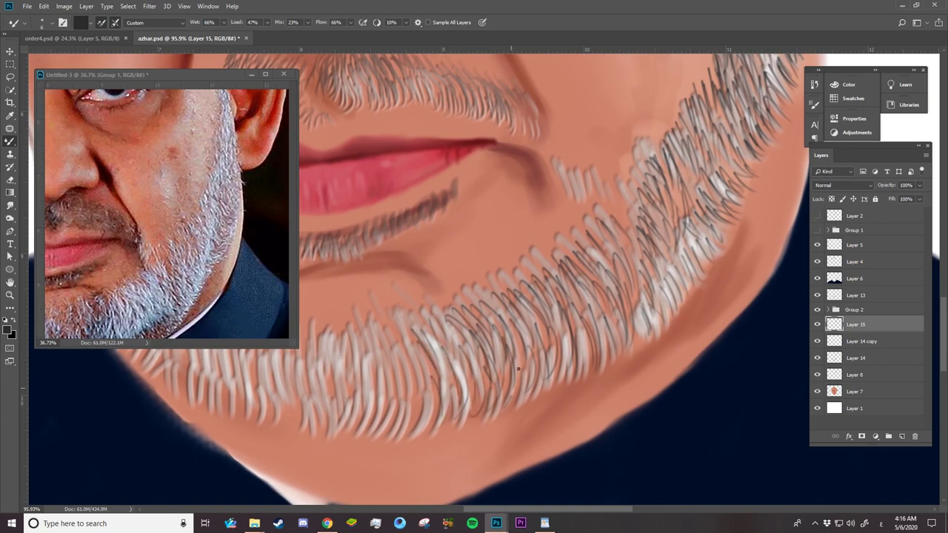
left_click_drag(542, 320, 514, 400)
mouse_move(441, 345)
left_mouse_down()
mouse_move(423, 418)
mouse_move(403, 428)
left_mouse_up()
mouse_move(411, 351)
left_mouse_down()
mouse_move(393, 430)
mouse_move(391, 419)
left_mouse_up()
left_click_drag(382, 353, 374, 427)
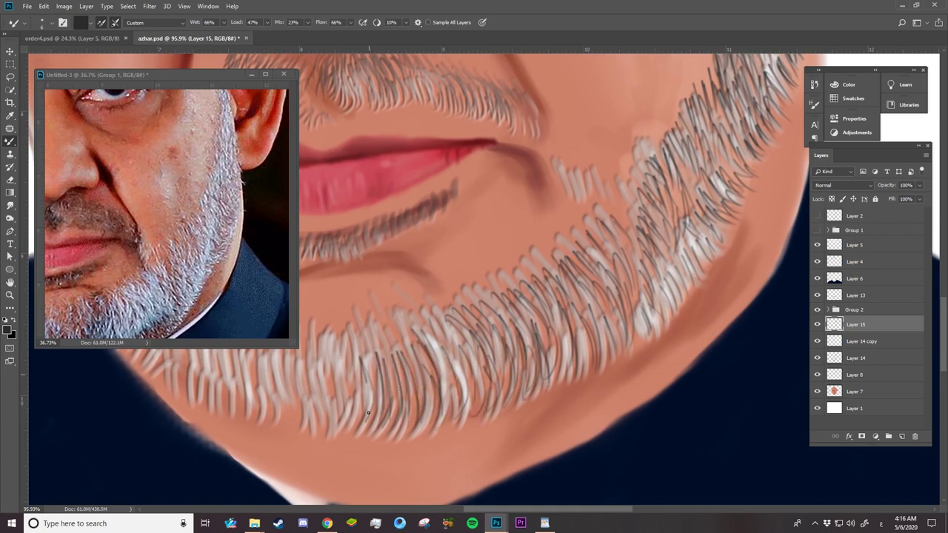
left_click_drag(360, 363, 348, 416)
left_click_drag(340, 374, 326, 422)
left_click_drag(433, 330, 393, 363)
left_click_drag(480, 317, 457, 400)
Step: Paint dark hair strokes up toward the mouth corner
left_click_drag(464, 351, 449, 401)
left_click_drag(491, 310, 455, 360)
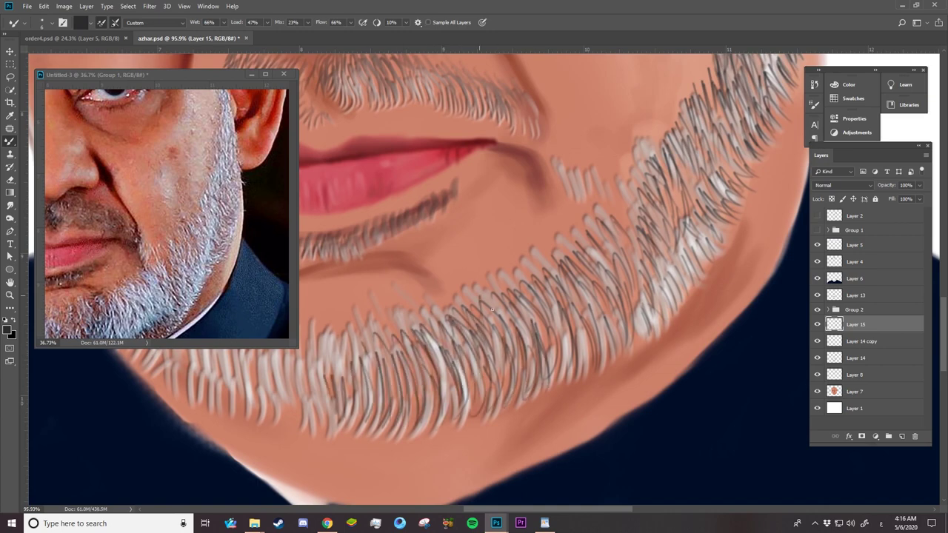
left_click_drag(522, 292, 483, 335)
mouse_move(545, 258)
left_mouse_down()
mouse_move(511, 319)
mouse_move(541, 298)
left_mouse_up()
mouse_move(562, 165)
left_mouse_down()
mouse_move(553, 203)
mouse_move(586, 212)
left_mouse_up()
mouse_move(625, 190)
left_mouse_down()
mouse_move(631, 219)
mouse_move(616, 255)
mouse_move(613, 326)
left_mouse_up()
left_click_drag(545, 320, 528, 366)
Step: Pan to the rest of the beard and paint dark strands across the lower beard
left_click_drag(438, 350, 632, 329)
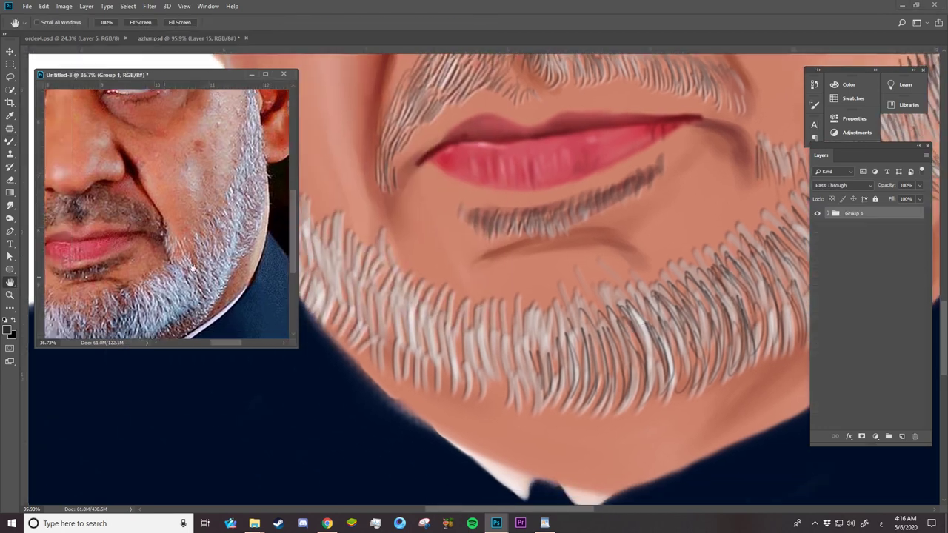
left_click_drag(550, 317, 533, 382)
mouse_move(530, 311)
left_mouse_down()
mouse_move(514, 401)
mouse_move(504, 372)
left_mouse_up()
left_click_drag(484, 306, 467, 364)
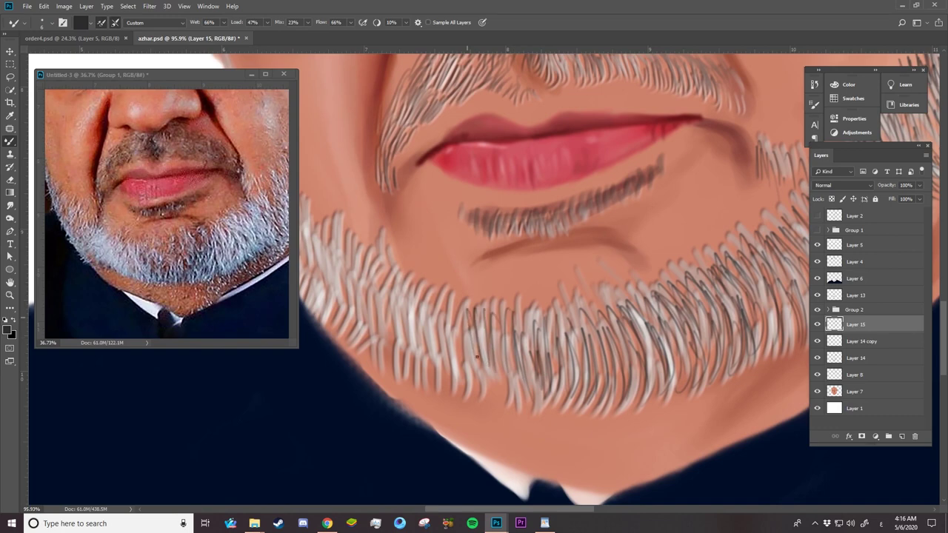
left_click_drag(457, 296, 449, 347)
left_click_drag(435, 280, 425, 326)
mouse_move(409, 249)
left_mouse_down()
mouse_move(388, 296)
mouse_move(419, 347)
left_mouse_up()
left_click_drag(458, 310, 454, 356)
mouse_move(496, 317)
left_mouse_down()
mouse_move(510, 370)
mouse_move(494, 400)
left_mouse_up()
left_click_drag(468, 360, 477, 397)
left_click_drag(458, 341, 448, 387)
left_click_drag(400, 328, 387, 364)
Step: Paint dark strands along the beard's left edge
left_click_drag(370, 317, 363, 354)
left_click_drag(354, 294, 350, 334)
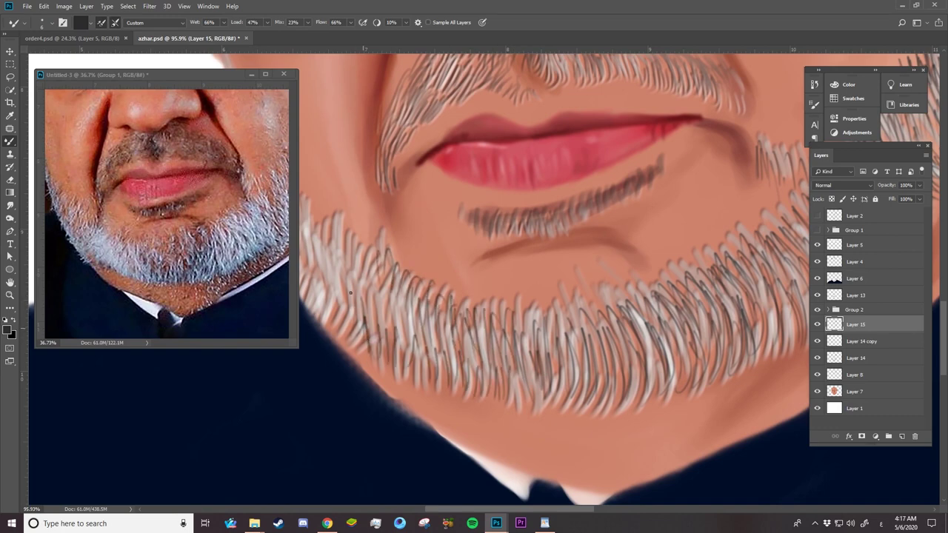
mouse_move(345, 241)
left_mouse_down()
mouse_move(335, 311)
mouse_move(319, 302)
left_mouse_up()
left_click_drag(385, 276, 378, 328)
mouse_move(329, 298)
left_mouse_down()
mouse_move(322, 330)
mouse_move(463, 412)
left_mouse_up()
left_click_drag(453, 306, 455, 341)
left_click_drag(465, 297, 458, 331)
left_click_drag(448, 274, 434, 323)
left_click_drag(433, 265, 437, 368)
left_click_drag(424, 266, 419, 294)
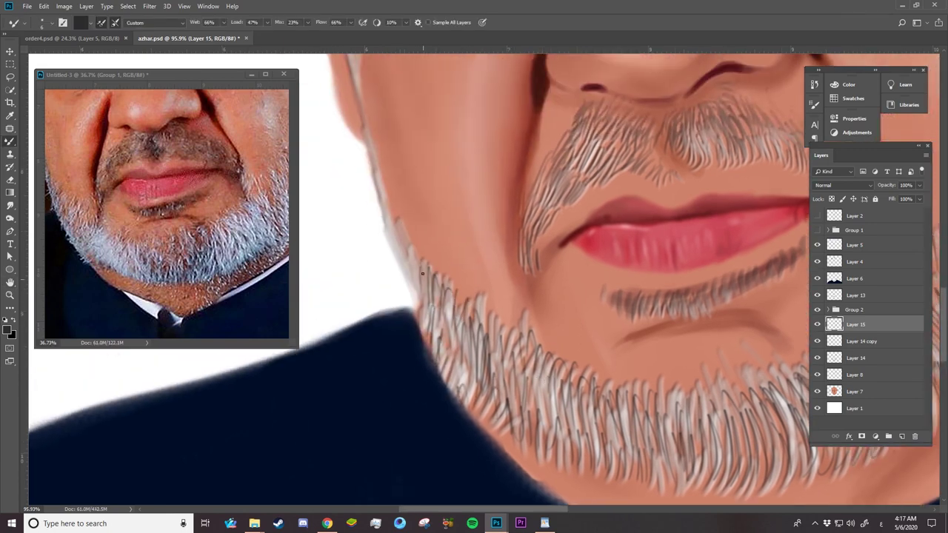
left_click_drag(415, 241, 405, 277)
Step: Check the reference photo, then darken the face's left edge and add beard strands
left_click(288, 260)
scroll(240, 324, "left", 3)
left_click(400, 233)
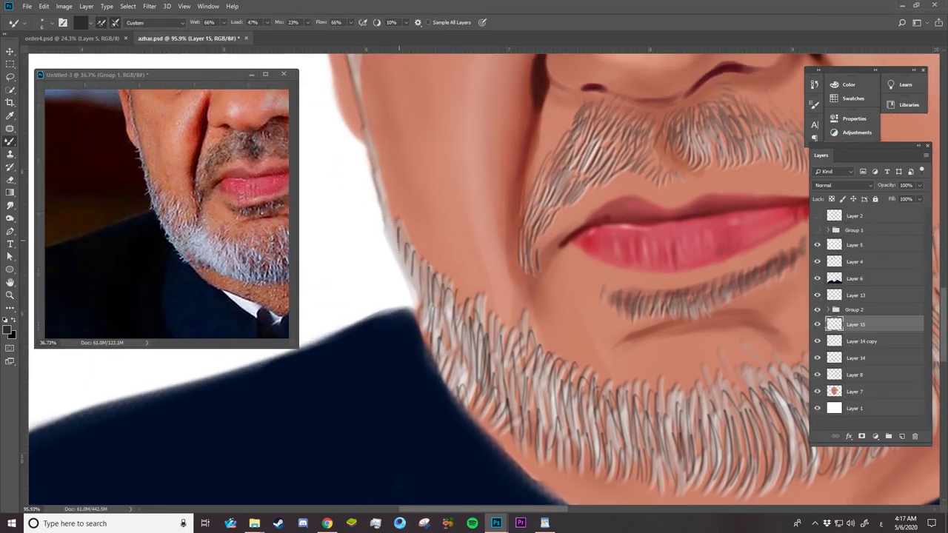
left_click_drag(397, 243, 368, 125)
left_click_drag(378, 187, 405, 242)
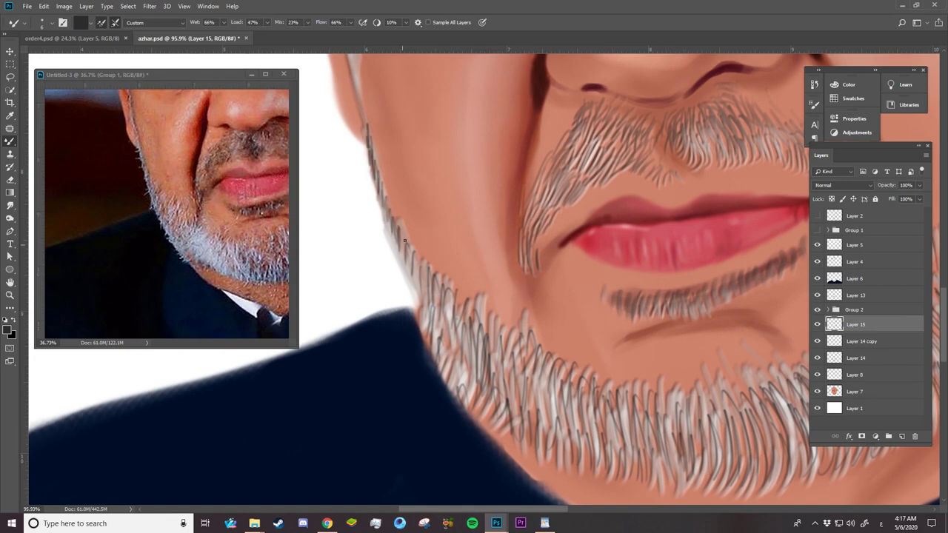
left_click_drag(424, 317, 436, 348)
left_click_drag(447, 308, 450, 364)
Step: Recheck the reference and extend the grey edge line up toward the temple
scroll(445, 355, "up", 5)
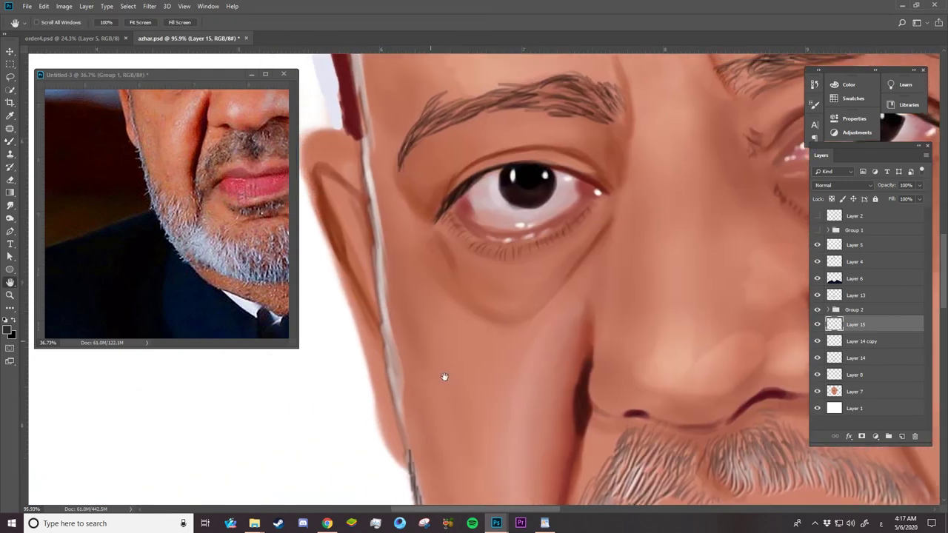
left_click(295, 227)
left_click_drag(295, 226, 291, 180)
left_click(406, 440)
left_click_drag(406, 440, 370, 200)
left_click_drag(387, 266, 370, 164)
mouse_move(372, 130)
left_mouse_down()
mouse_move(384, 307)
mouse_move(369, 109)
mouse_move(401, 322)
mouse_move(400, 289)
left_mouse_up()
left_click_drag(404, 338, 397, 267)
left_click_drag(395, 300, 388, 221)
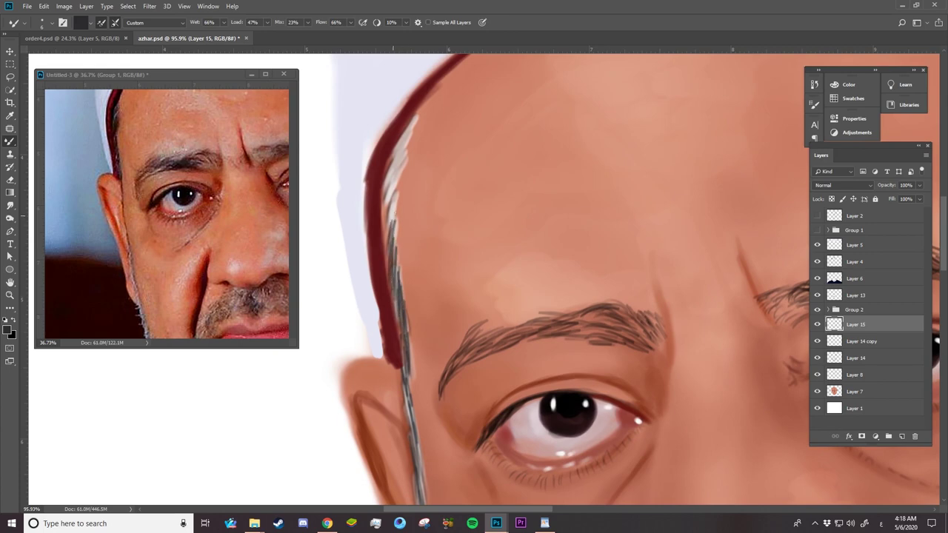
left_click_drag(394, 272, 382, 191)
left_click_drag(398, 237, 384, 154)
Step: Paint grey strokes along the upper face and forehead edge, then zoom out
left_click_drag(382, 206, 412, 123)
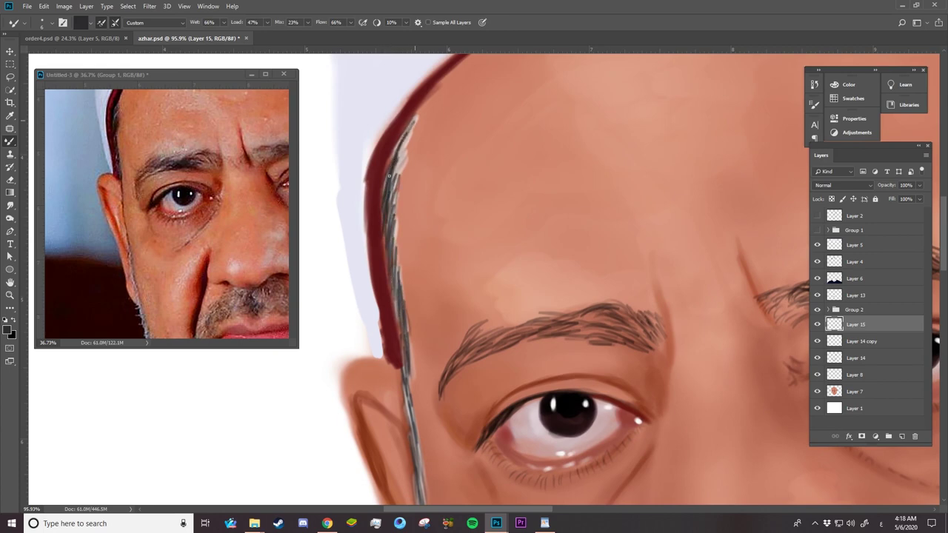
left_click_drag(400, 187, 409, 124)
left_click_drag(399, 228, 392, 158)
mouse_move(399, 265)
left_mouse_down()
mouse_move(394, 172)
mouse_move(411, 120)
left_mouse_up()
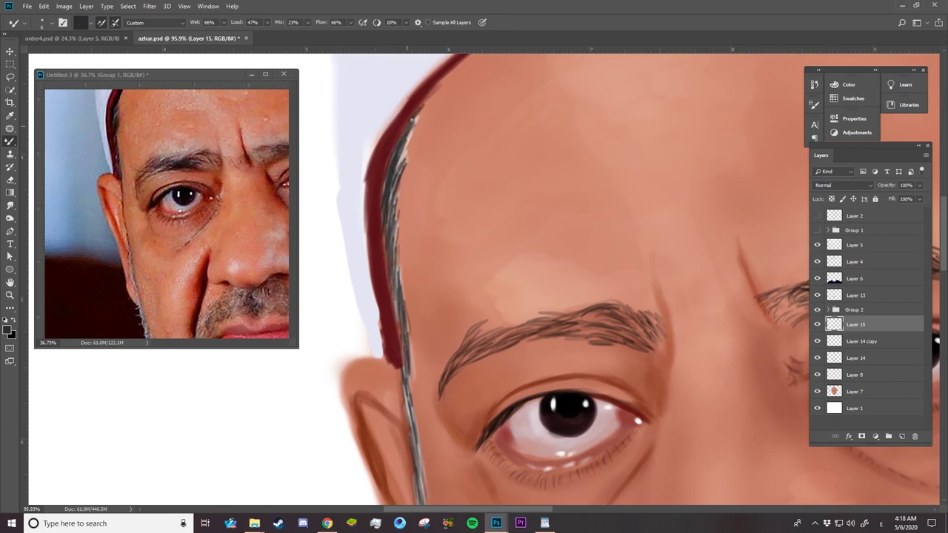
left_click_drag(397, 172, 414, 125)
mouse_move(392, 284)
left_mouse_down()
mouse_move(398, 186)
mouse_move(360, 290)
left_mouse_up()
key("z")
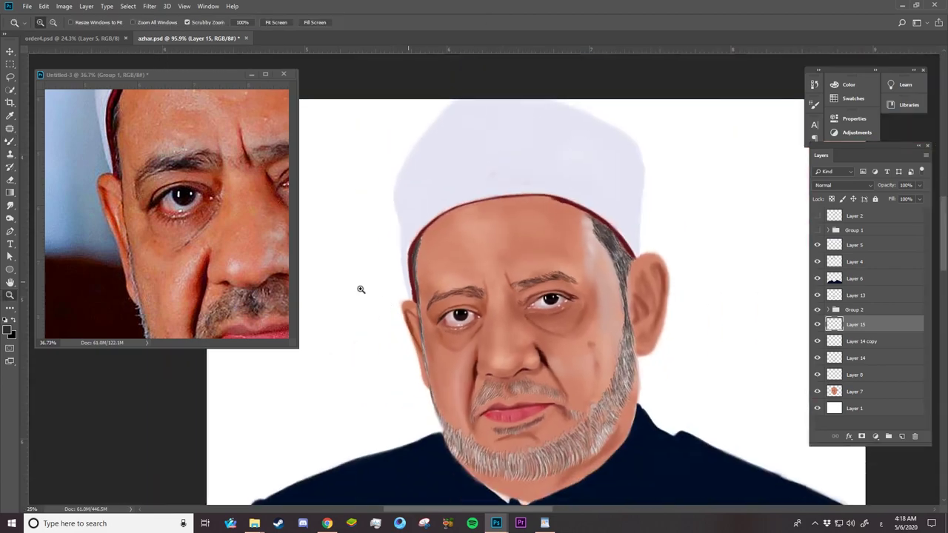
left_click_drag(560, 437, 615, 437)
mouse_move(222, 222)
left_mouse_down()
mouse_move(163, 222)
mouse_move(222, 222)
left_mouse_up()
Step: Zoom to 110% on the mustache and paint dark grey strands in its centre below the nose
key("b")
mouse_move(358, 241)
left_mouse_down()
mouse_move(380, 237)
mouse_move(366, 244)
mouse_move(405, 291)
left_mouse_up()
mouse_move(385, 216)
left_mouse_down()
mouse_move(382, 233)
mouse_move(409, 264)
left_mouse_up()
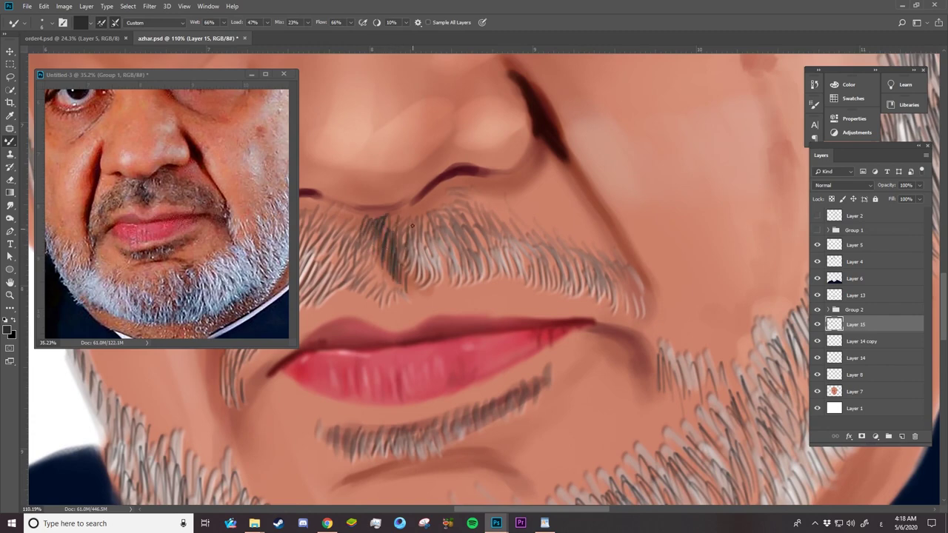
mouse_move(416, 210)
left_mouse_down()
mouse_move(423, 261)
mouse_move(408, 234)
left_mouse_up()
left_click_drag(426, 191, 428, 222)
mouse_move(440, 189)
left_mouse_down()
mouse_move(440, 216)
mouse_move(452, 213)
left_mouse_up()
left_click_drag(458, 180, 468, 201)
left_click_drag(456, 178, 449, 213)
left_click_drag(434, 184, 443, 207)
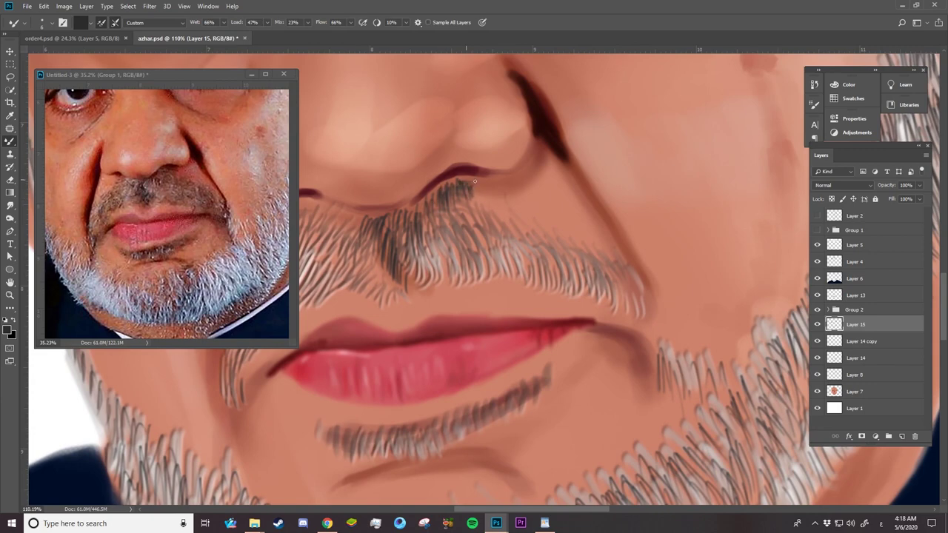
Step: Adjust the Mixer Brush and thicken the mustache's right half with grey strands
right_click(550, 210)
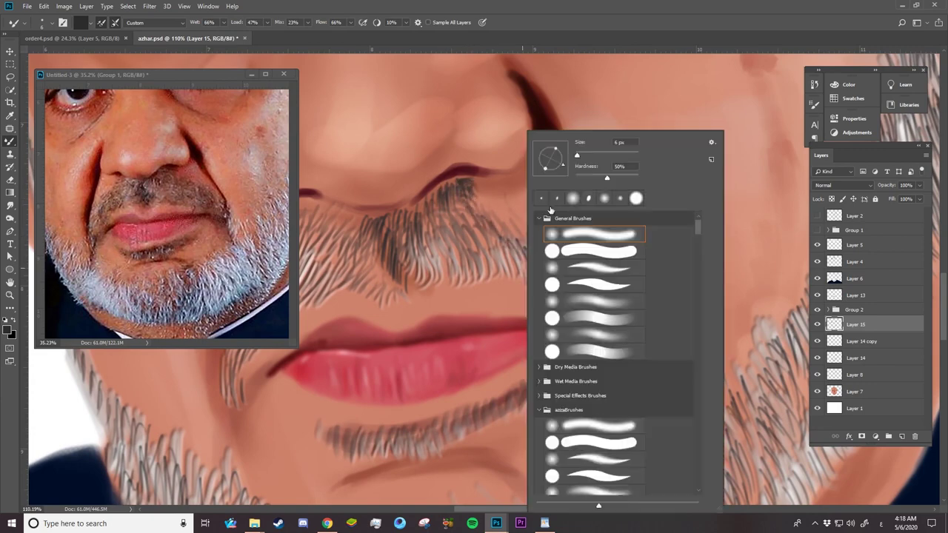
key("Return")
mouse_move(480, 226)
left_mouse_down()
mouse_move(519, 274)
mouse_move(556, 285)
left_mouse_up()
mouse_move(552, 256)
left_mouse_down()
mouse_move(633, 310)
mouse_move(615, 303)
left_mouse_up()
left_click_drag(504, 243, 481, 280)
mouse_move(452, 240)
left_mouse_down()
mouse_move(429, 289)
mouse_move(412, 287)
left_mouse_up()
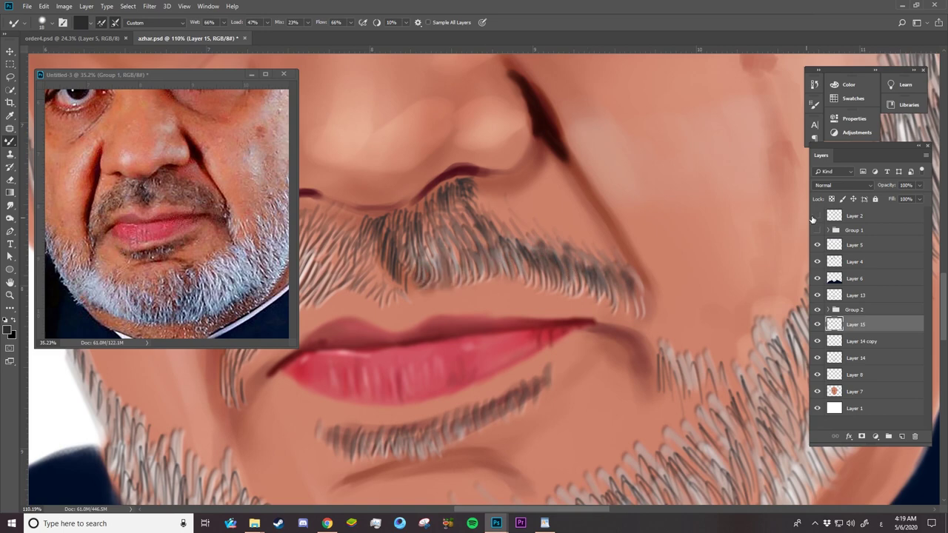
left_click_drag(489, 266, 518, 295)
mouse_move(527, 259)
left_mouse_down()
mouse_move(557, 300)
mouse_move(637, 318)
left_mouse_up()
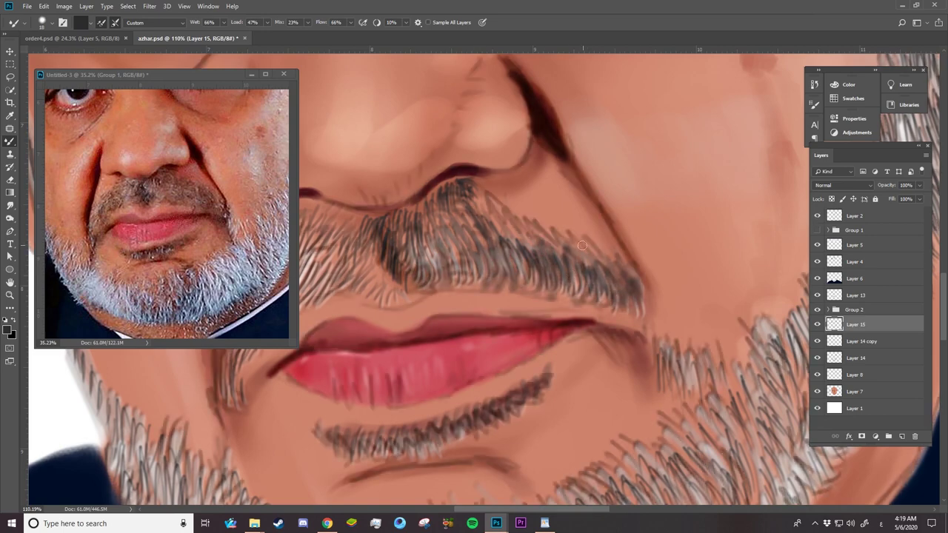
left_click_drag(548, 238, 581, 263)
Step: Fill in the mustache's lower edge above the lip and its left side
left_click_drag(511, 211, 544, 252)
left_click_drag(482, 189, 512, 237)
left_click_drag(482, 272, 522, 293)
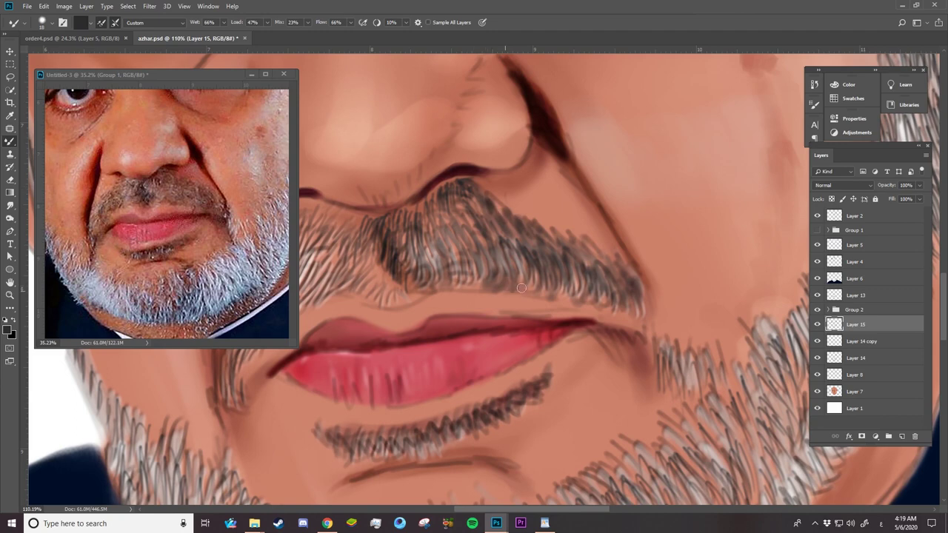
mouse_move(419, 279)
left_mouse_down()
mouse_move(452, 298)
mouse_move(363, 268)
mouse_move(385, 241)
left_mouse_up()
left_click_drag(400, 293, 426, 222)
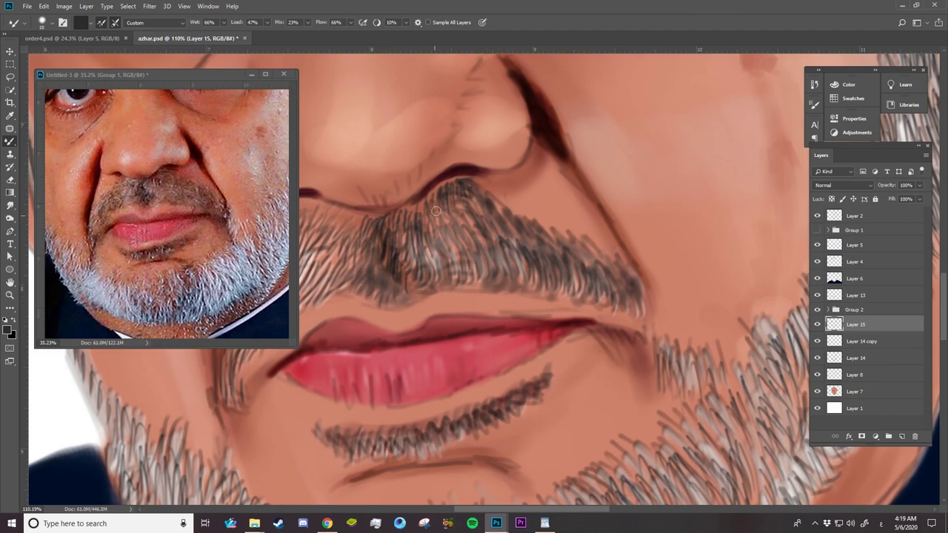
left_click_drag(474, 255, 433, 201)
mouse_move(363, 259)
left_mouse_down()
mouse_move(358, 224)
mouse_move(330, 213)
mouse_move(335, 207)
mouse_move(392, 209)
mouse_move(438, 191)
left_mouse_up()
scroll(458, 503, "left", 5)
mouse_move(548, 268)
left_mouse_down()
mouse_move(563, 300)
mouse_move(522, 289)
mouse_move(510, 229)
mouse_move(489, 200)
left_mouse_up()
Step: Extend dark strands along the mustache's left edge down toward the lip corner
left_click_drag(474, 274, 465, 219)
left_click_drag(448, 315, 477, 248)
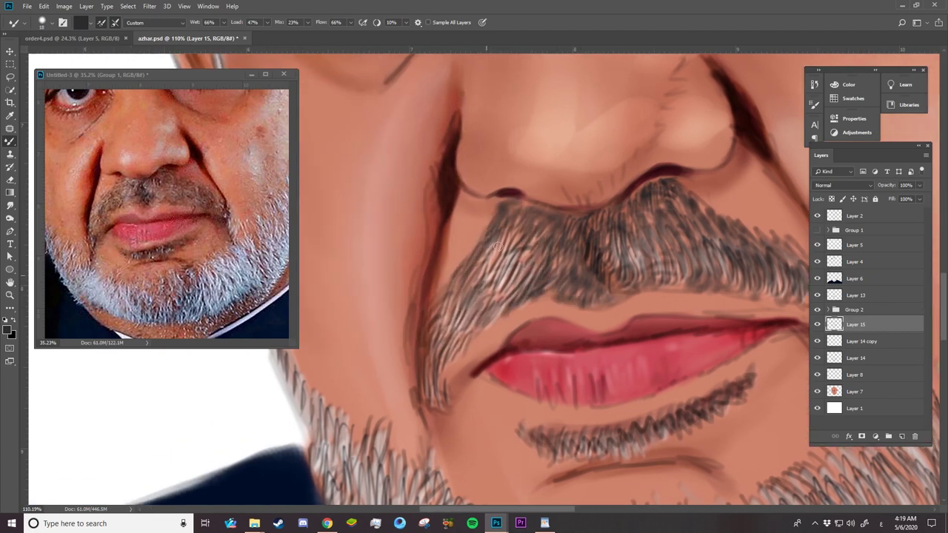
left_click_drag(537, 300, 485, 226)
left_click_drag(504, 293, 441, 372)
left_click_drag(467, 292, 431, 369)
left_click_drag(447, 304, 430, 413)
left_click_drag(437, 355, 427, 460)
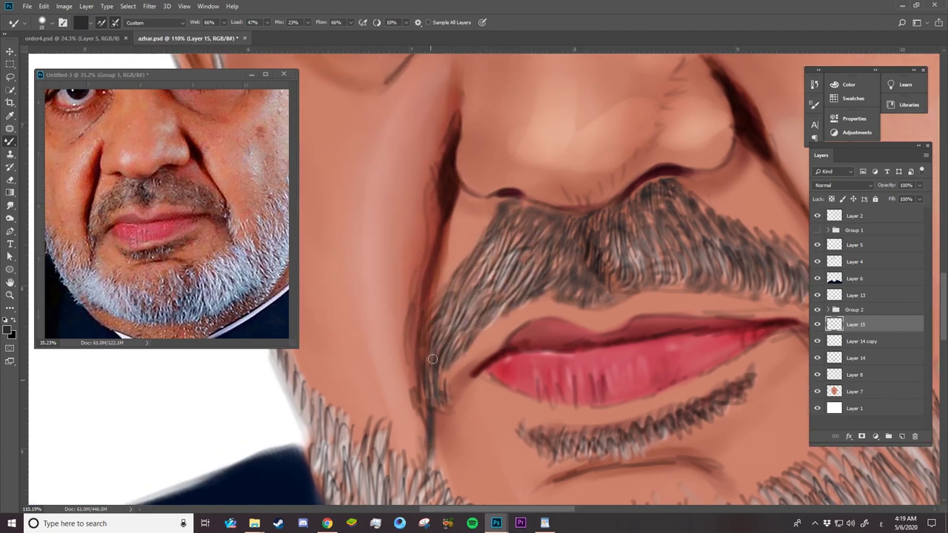
left_click_drag(471, 333, 436, 395)
mouse_move(507, 305)
left_mouse_down()
mouse_move(463, 359)
mouse_move(480, 349)
left_mouse_up()
mouse_move(468, 358)
left_mouse_down()
mouse_move(440, 393)
mouse_move(440, 409)
left_mouse_up()
Step: Add dark strands along the mustache's top edge
left_click_drag(629, 198, 671, 175)
left_click_drag(555, 218, 616, 200)
mouse_move(504, 216)
left_mouse_down()
mouse_move(562, 204)
mouse_move(544, 198)
left_mouse_up()
mouse_move(556, 234)
left_mouse_down()
mouse_move(507, 242)
mouse_move(460, 467)
mouse_move(474, 467)
left_mouse_up()
Step: Zoom out to 60% and paint dark strands down and across the lower beard
key("z")
key("b")
mouse_move(451, 389)
left_mouse_down()
mouse_move(441, 444)
mouse_move(415, 453)
left_mouse_up()
mouse_move(409, 391)
left_mouse_down()
mouse_move(398, 449)
mouse_move(371, 449)
left_mouse_up()
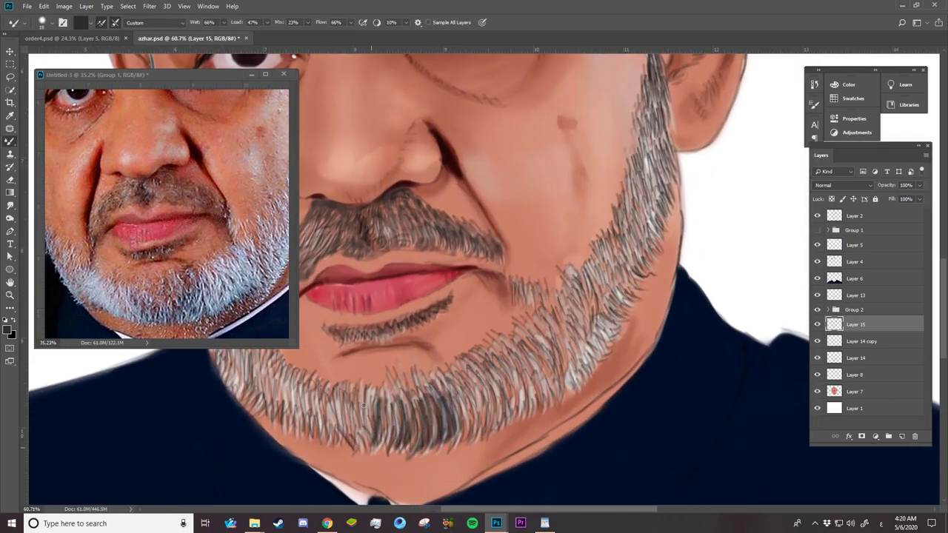
mouse_move(361, 400)
left_mouse_down()
mouse_move(348, 453)
mouse_move(363, 449)
left_mouse_up()
left_click_drag(415, 406, 404, 449)
left_click_drag(467, 391, 458, 444)
left_click_drag(503, 391, 493, 441)
left_click_drag(537, 366, 522, 422)
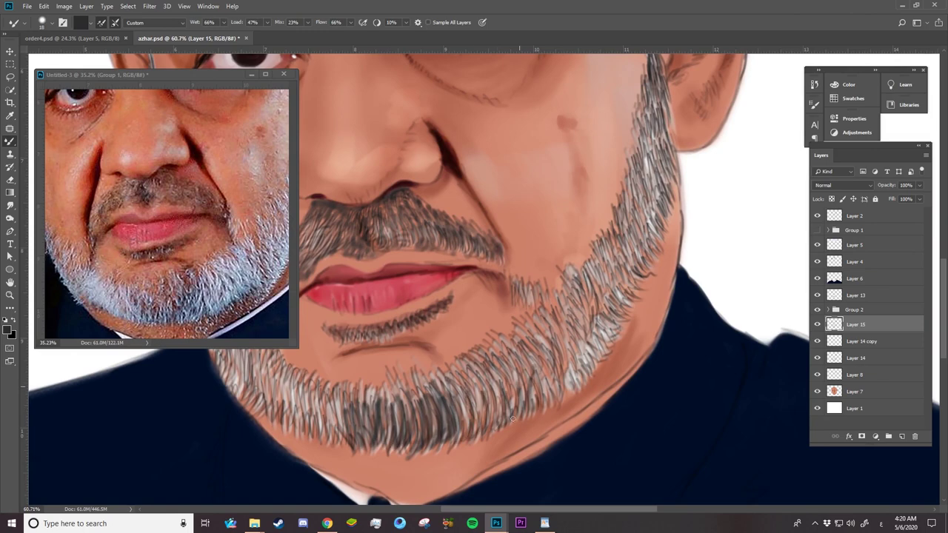
mouse_move(497, 380)
left_mouse_down()
mouse_move(488, 436)
mouse_move(476, 433)
left_mouse_up()
Step: Add dark strands on the beard's right side and pan the reference photo to the jaw
left_click_drag(537, 373, 519, 421)
mouse_move(557, 361)
left_mouse_down()
mouse_move(533, 413)
mouse_move(549, 405)
left_mouse_up()
left_click_drag(570, 328, 557, 375)
left_click_drag(278, 345, 243, 349)
Step: Create Layer 16 with white as the foreground colour and the Mixer Brush selected
left_click(652, 156)
scroll(575, 314, "down", 2)
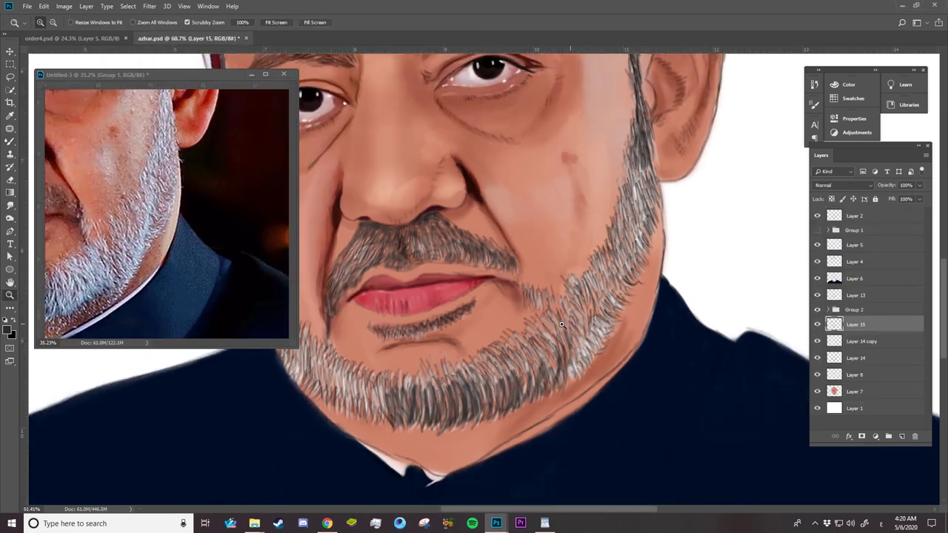
left_click(902, 437)
left_click(9, 320)
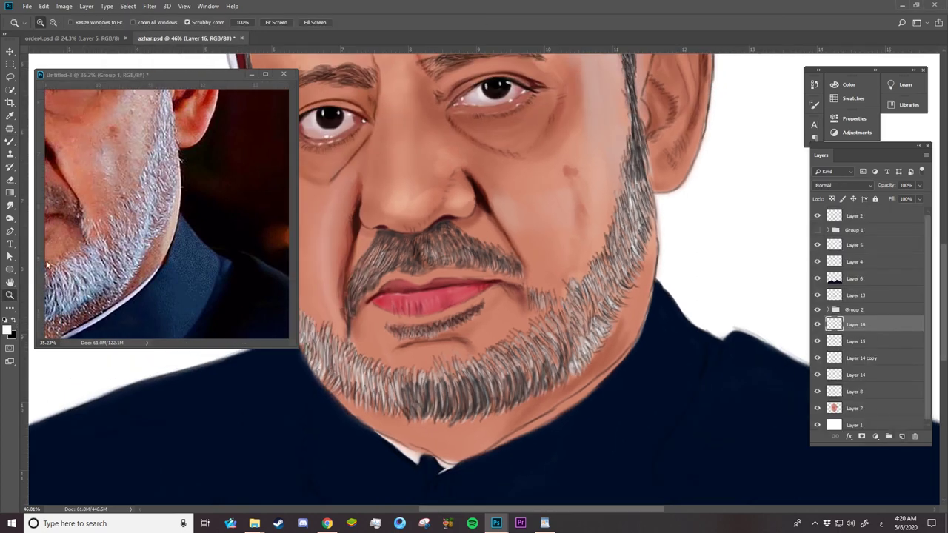
left_click(10, 143)
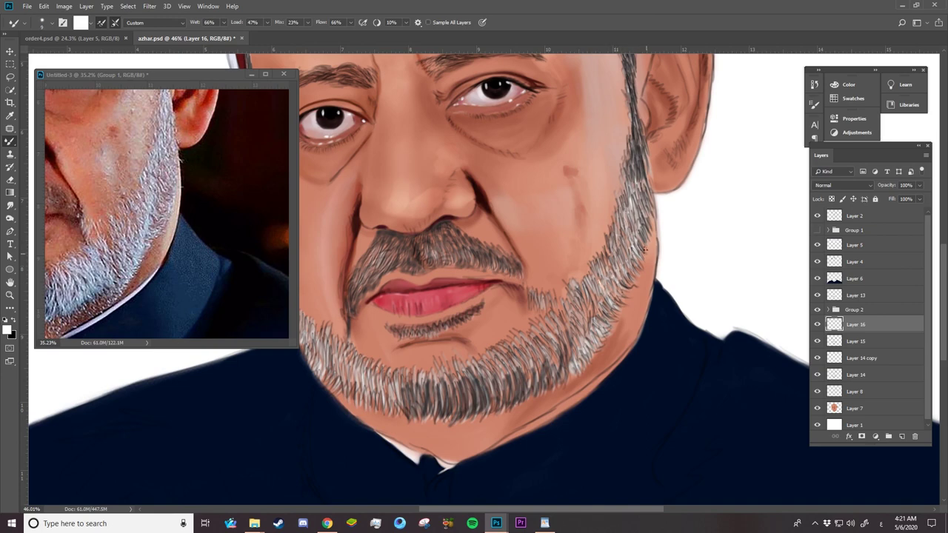
Step: Paint white highlight strands along the beard edge, chin and right jaw, then hide Layer 2
left_click_drag(644, 262, 618, 292)
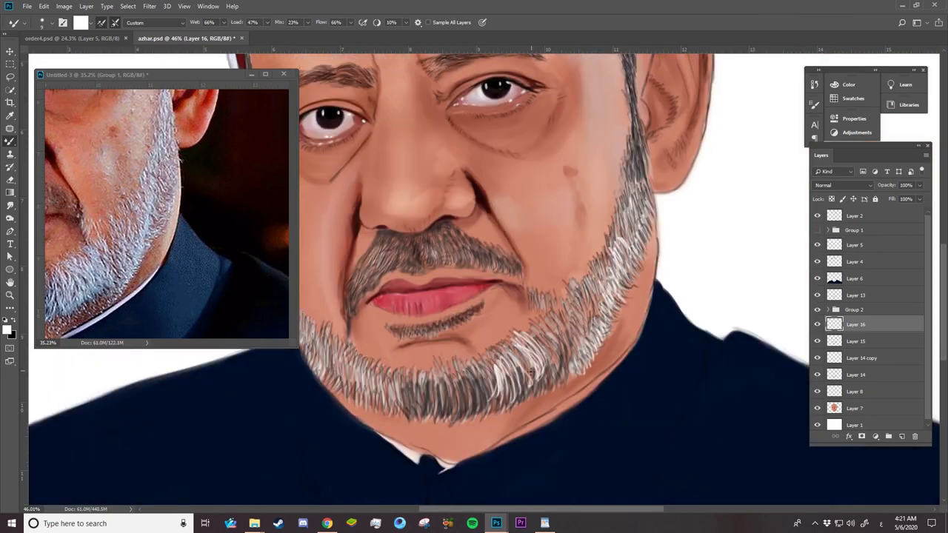
mouse_move(516, 400)
left_mouse_down()
mouse_move(552, 339)
mouse_move(517, 341)
left_mouse_up()
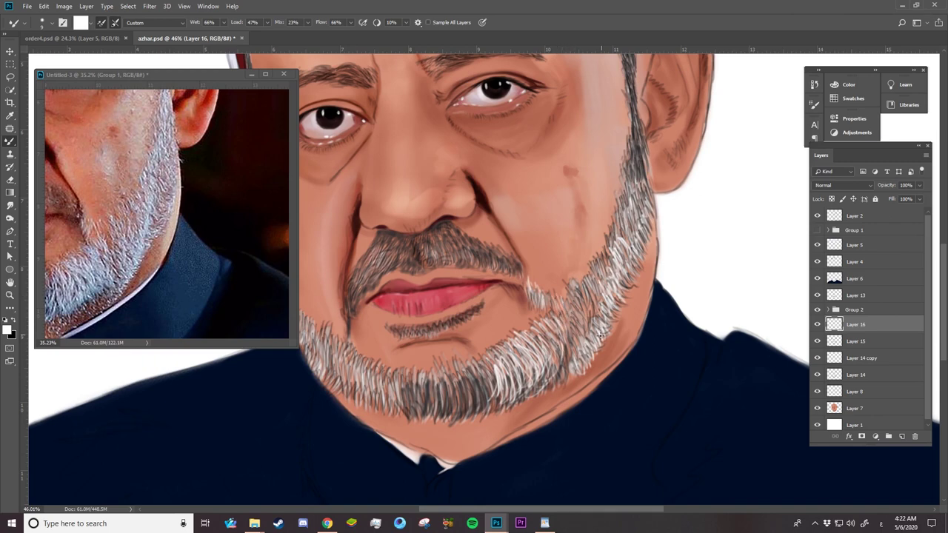
mouse_move(601, 326)
left_mouse_down()
mouse_move(604, 272)
mouse_move(643, 172)
mouse_move(635, 138)
left_mouse_up()
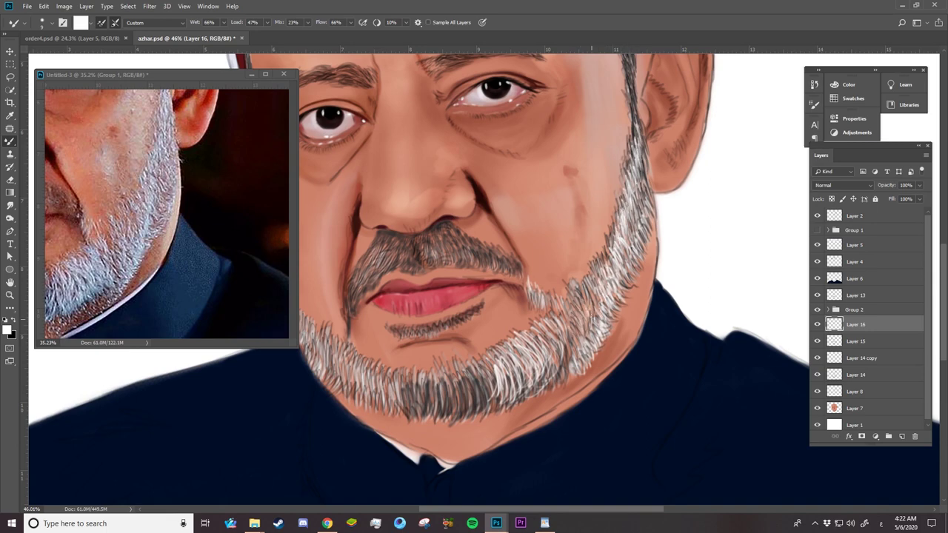
left_click(819, 216)
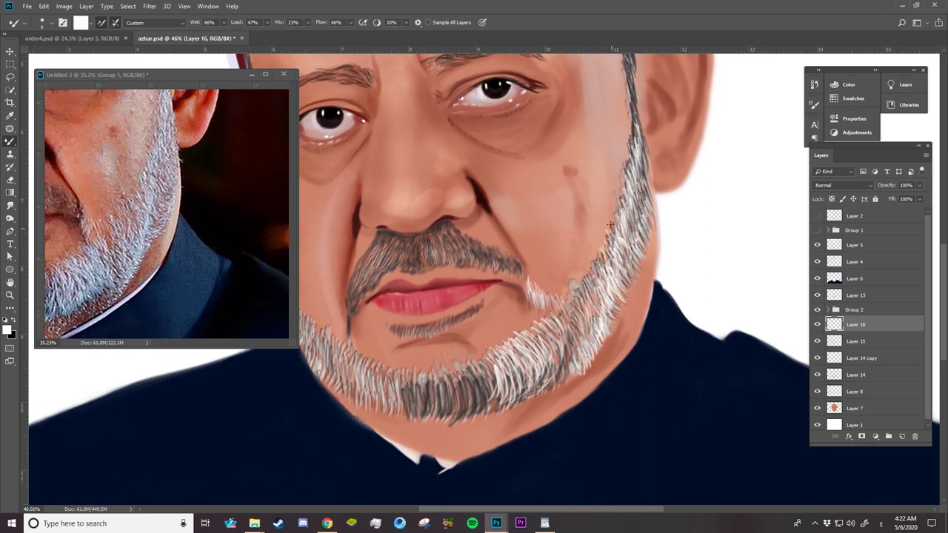
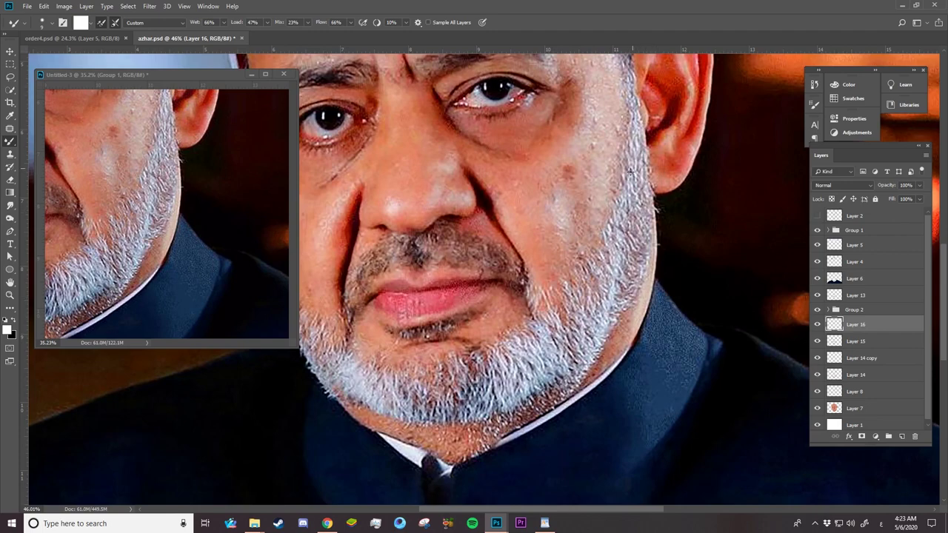
Step: Paint white hair strokes into the lower-left beard on Layer 16
left_click_drag(631, 172, 608, 216)
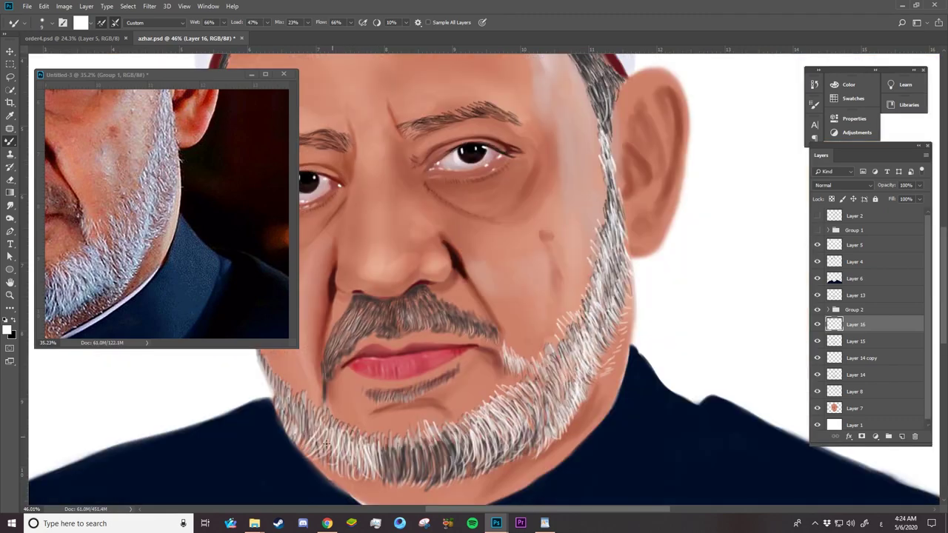
left_click_drag(283, 342, 219, 353)
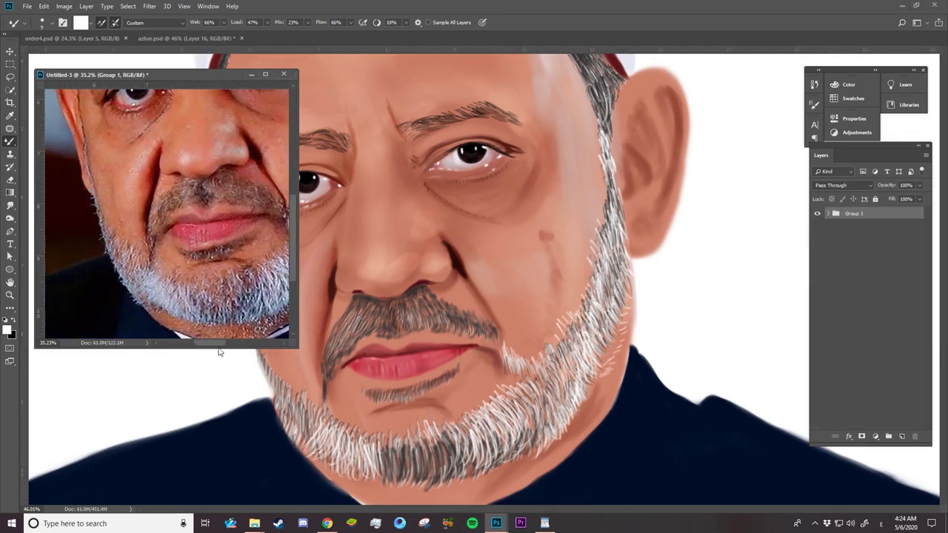
left_click(359, 446)
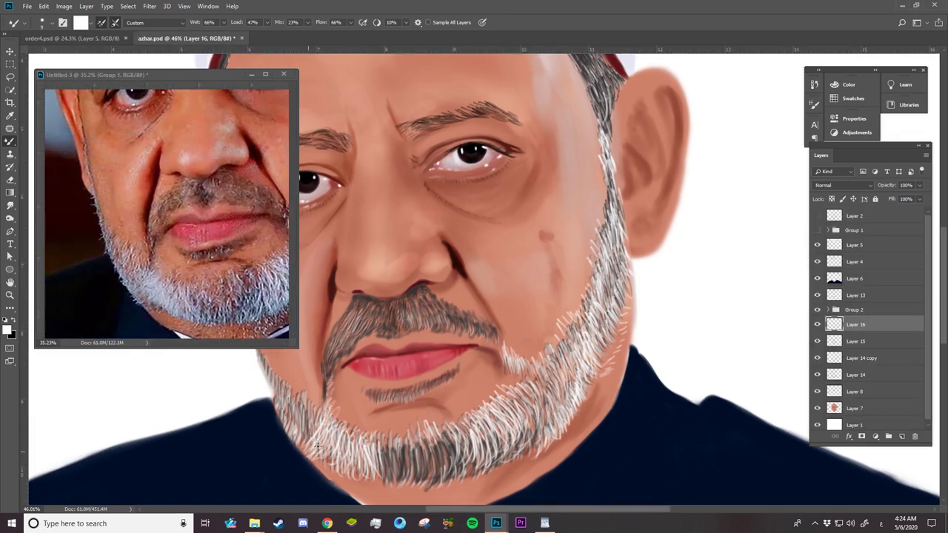
mouse_move(317, 447)
left_mouse_down()
mouse_move(400, 452)
mouse_move(431, 437)
mouse_move(436, 467)
mouse_move(451, 469)
left_mouse_up()
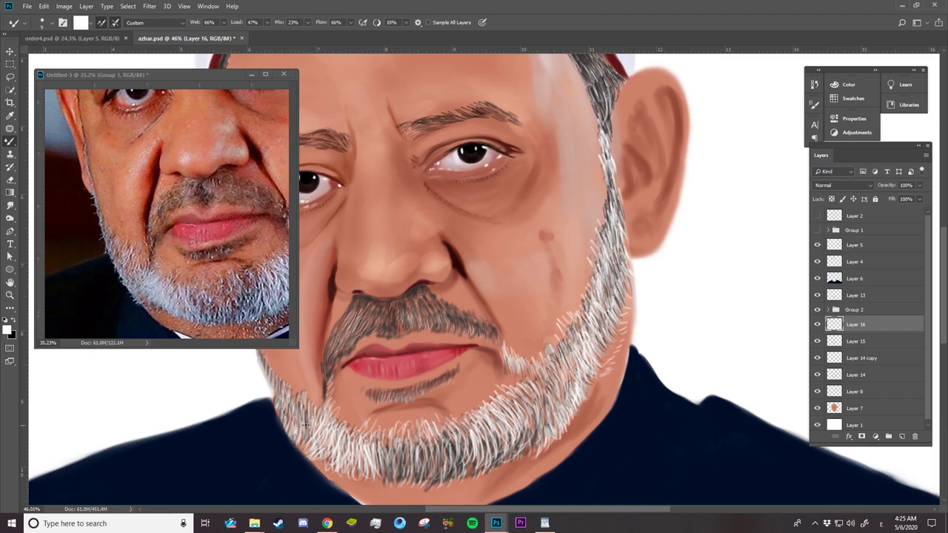
Step: Zoom in and paint light hairs along the mustache's left edge, centre and near the nostril
key("space")
left_click_drag(299, 370, 395, 368)
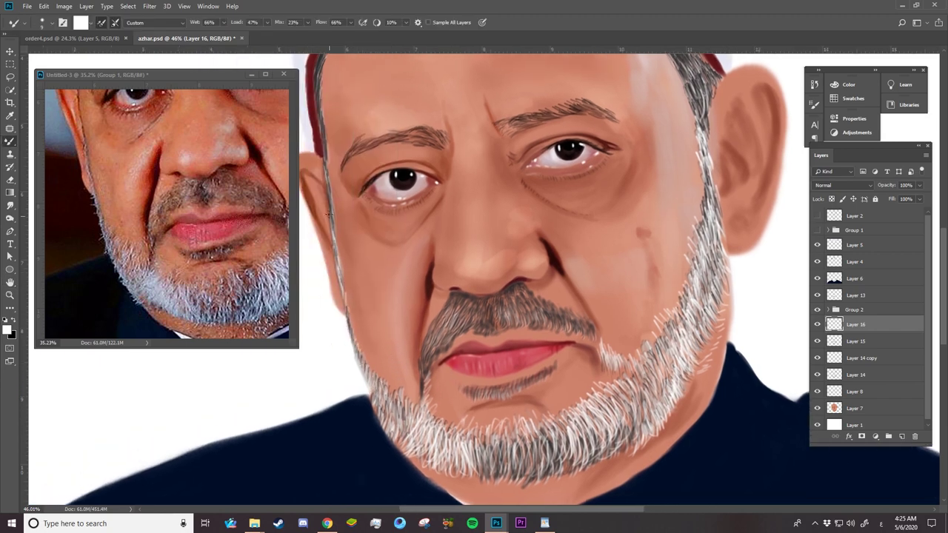
scroll(454, 320, "up", 3)
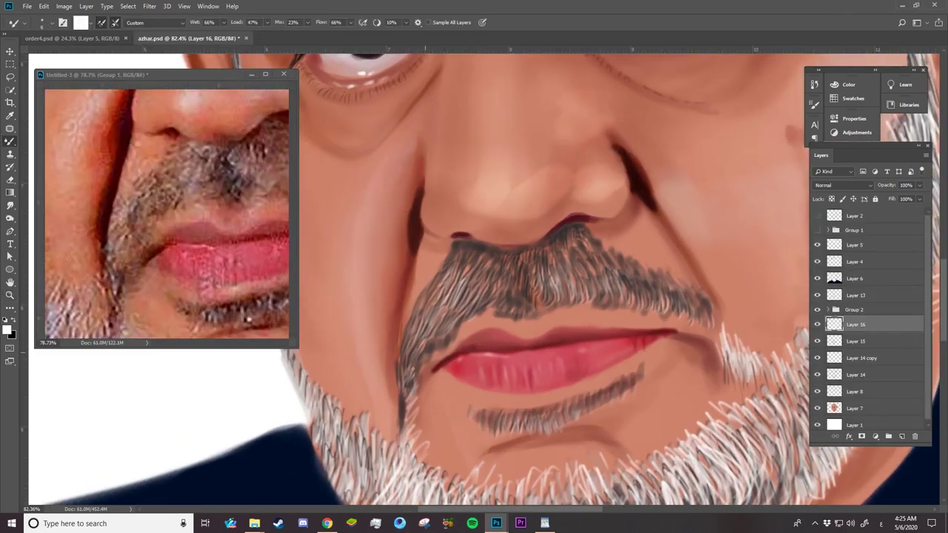
left_click_drag(412, 355, 400, 350)
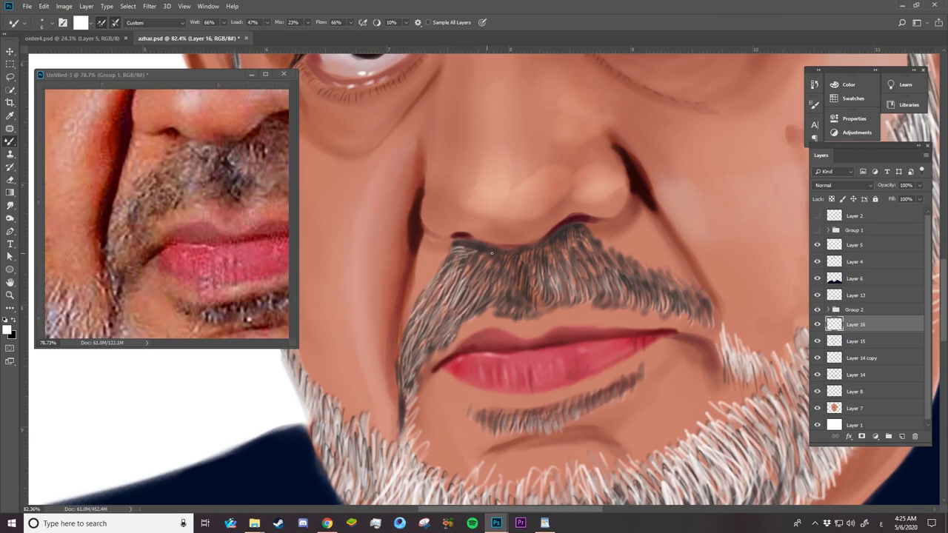
left_click_drag(480, 261, 495, 287)
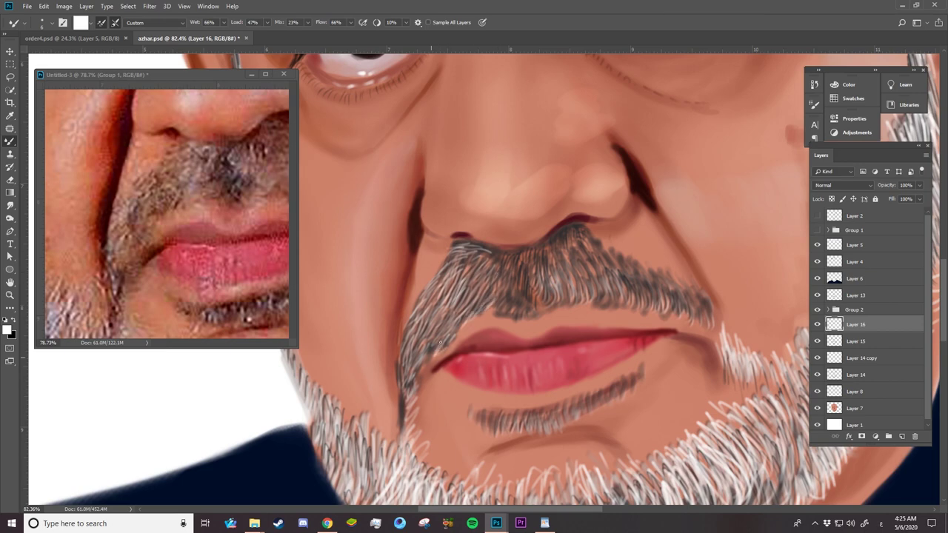
left_click_drag(526, 316, 499, 274)
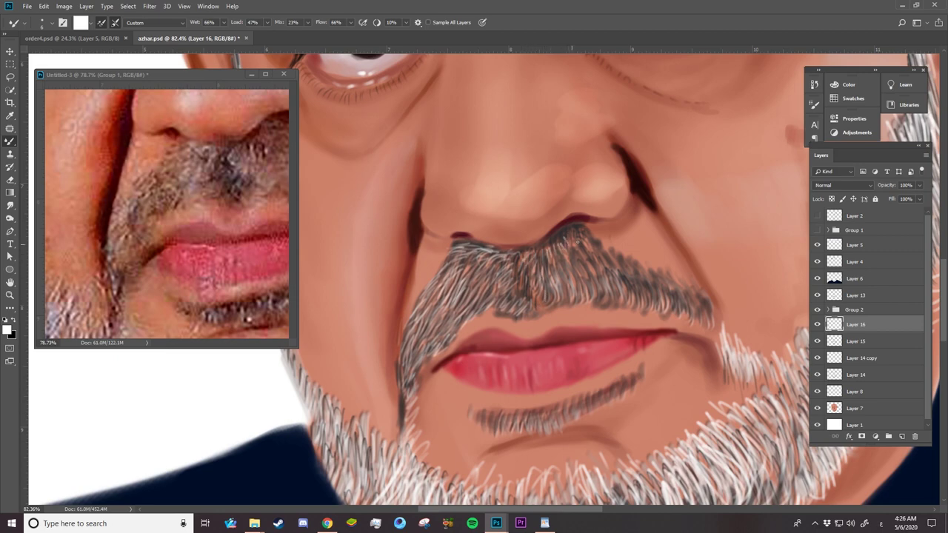
left_click_drag(563, 235, 569, 248)
left_click_drag(577, 229, 581, 241)
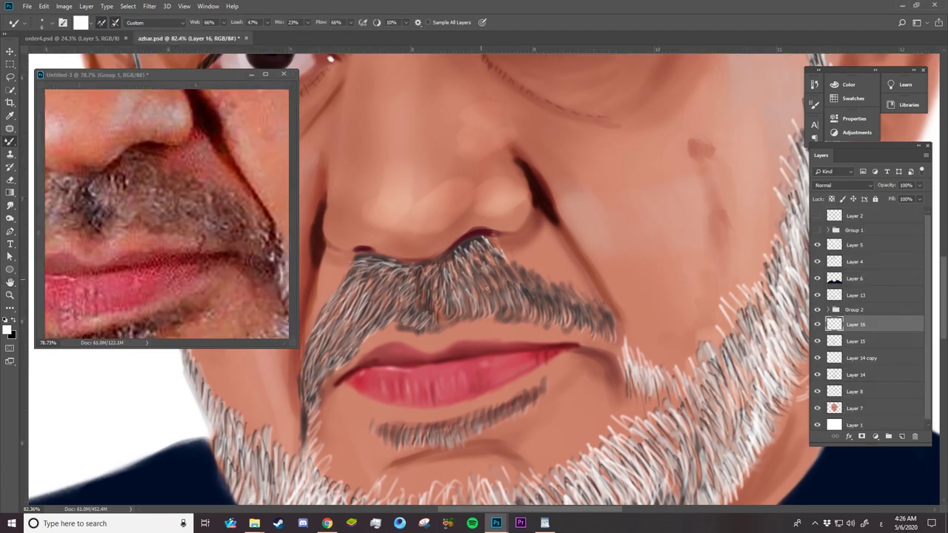
Step: Add faint light hairs across the mustache and out to its right end
left_click_drag(488, 289, 492, 271)
mouse_move(506, 282)
left_mouse_down()
mouse_move(523, 271)
mouse_move(557, 281)
left_mouse_up()
left_click_drag(581, 302, 568, 278)
left_click_drag(569, 292, 550, 275)
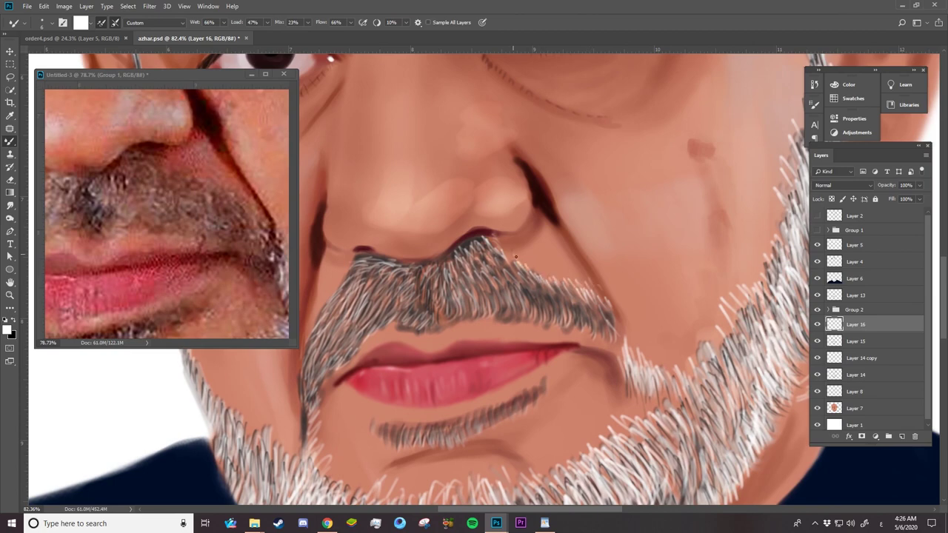
mouse_move(593, 326)
left_mouse_down()
mouse_move(612, 311)
mouse_move(585, 298)
left_mouse_up()
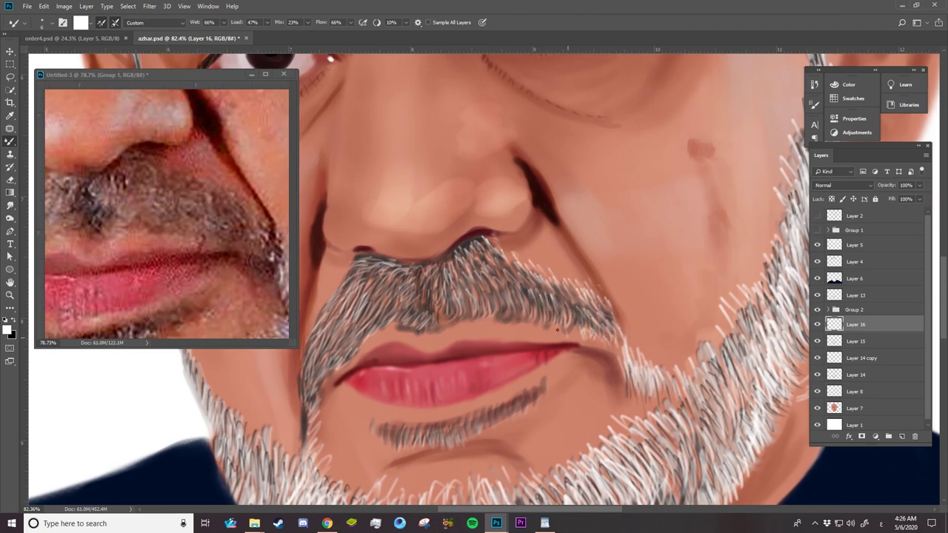
left_click_drag(499, 320, 520, 296)
left_click_drag(524, 301, 541, 280)
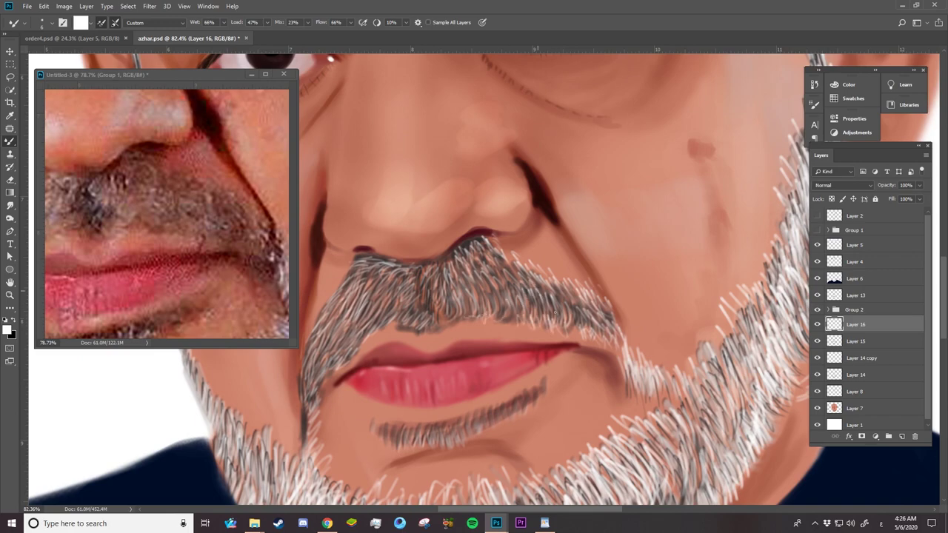
Step: Zoom in on the temple and paint grey hair strokes beneath the cap
key("z")
left_click_drag(474, 296, 311, 289)
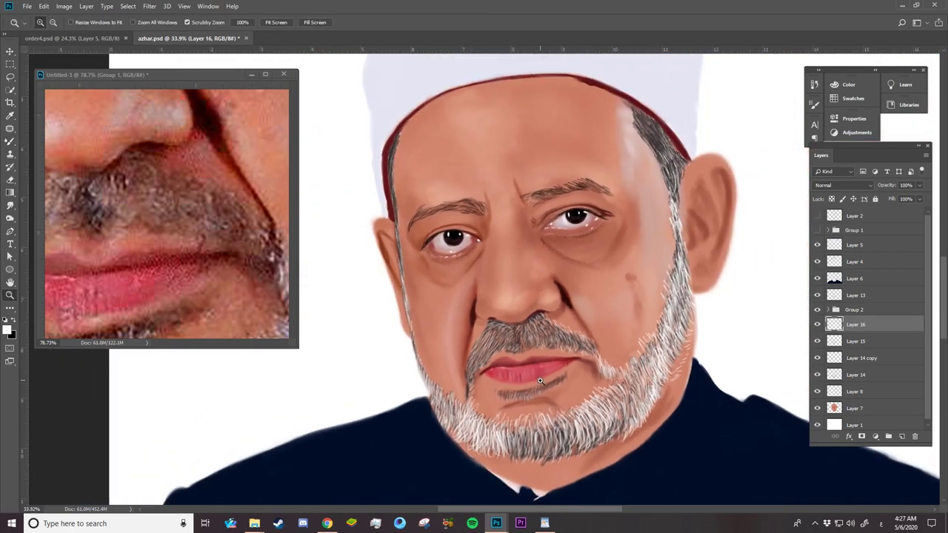
left_click(238, 274)
mouse_move(238, 274)
left_mouse_down()
mouse_move(234, 298)
mouse_move(255, 299)
left_mouse_up()
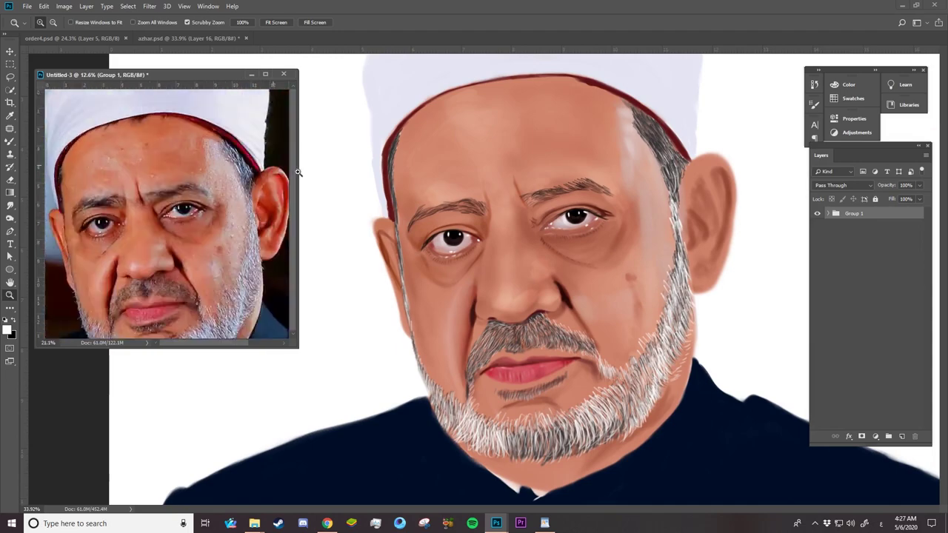
left_click_drag(563, 185, 593, 185)
key("b")
mouse_move(587, 134)
left_mouse_down()
mouse_move(639, 192)
mouse_move(591, 202)
mouse_move(634, 193)
mouse_move(664, 225)
mouse_move(659, 263)
left_mouse_up()
left_click_drag(593, 169, 624, 199)
left_click_drag(631, 157, 622, 194)
Step: Extend the grey temple hair strokes downward, then zoom out to check the portrait
left_click_drag(585, 117, 615, 157)
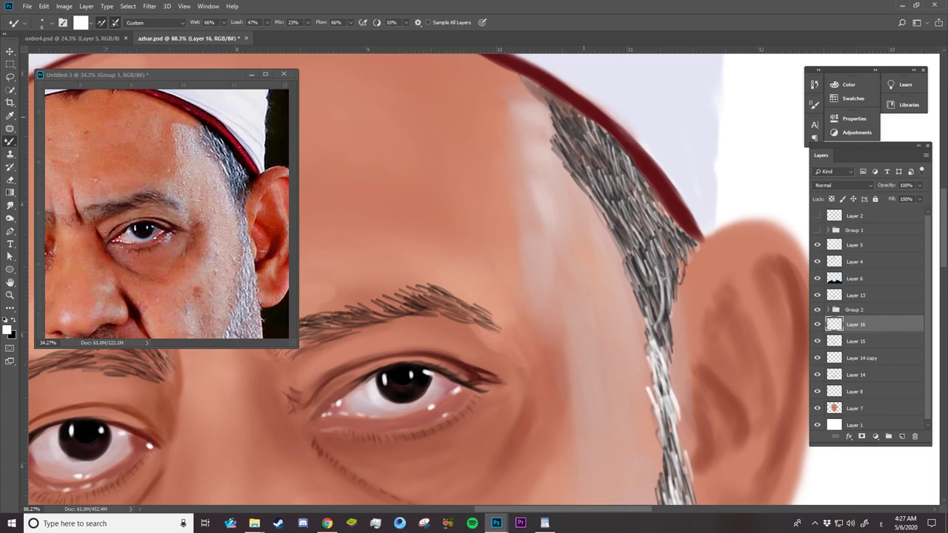
left_click_drag(555, 96, 593, 133)
mouse_move(567, 122)
left_mouse_down()
mouse_move(583, 148)
mouse_move(581, 174)
left_mouse_up()
left_click_drag(579, 138, 619, 182)
left_click_drag(634, 226, 646, 311)
key("z")
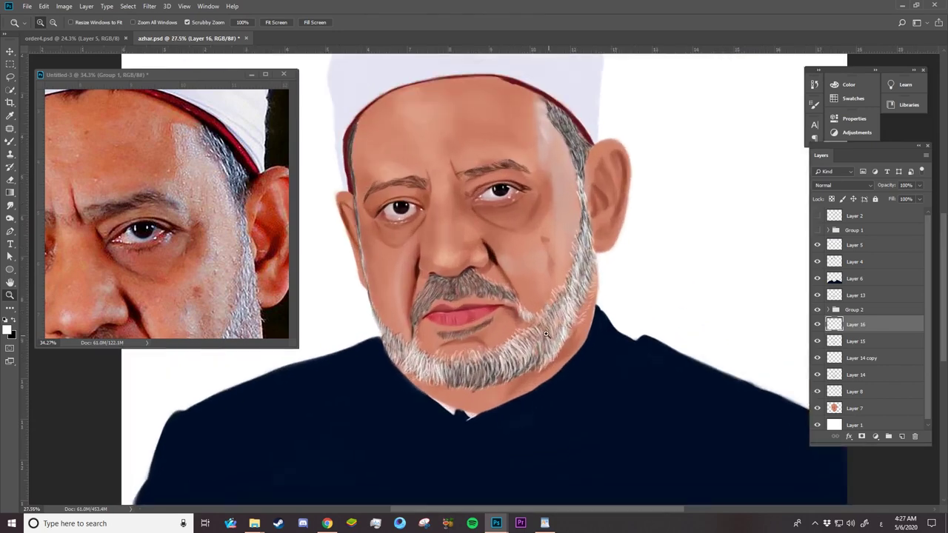
left_click_drag(415, 334, 460, 334)
left_click_drag(10, 143, 45, 141)
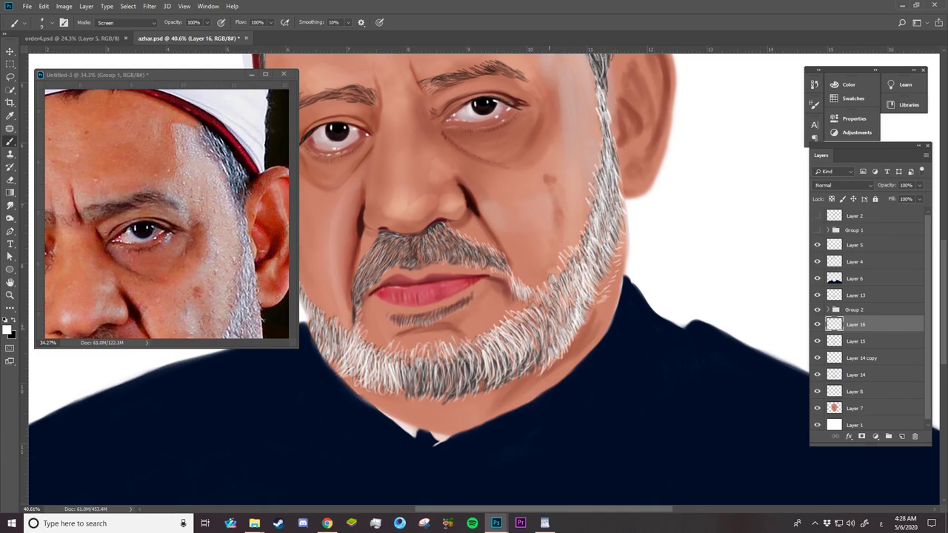
Step: Merge Layers 15, 14 copy and 14 into a single Layer 15
key("z")
left_click_drag(543, 341, 628, 323)
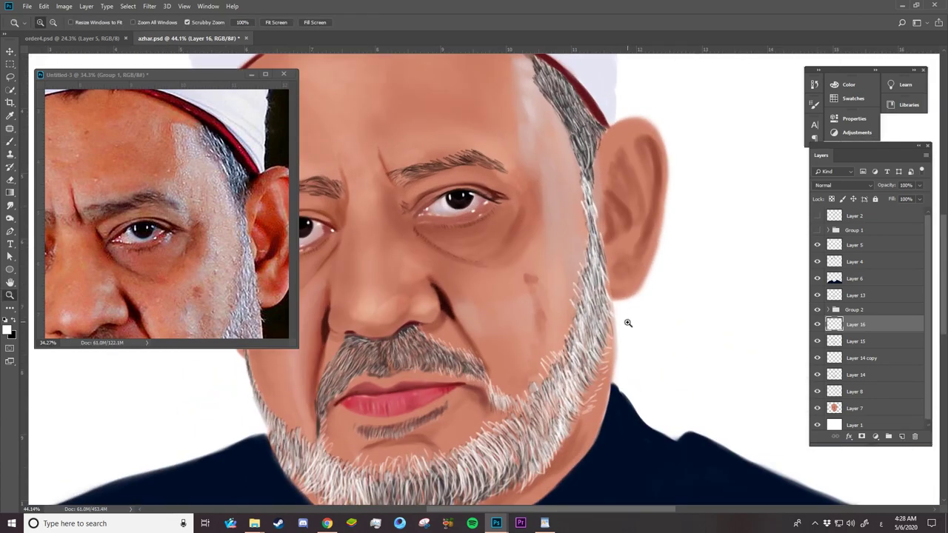
left_click(865, 341)
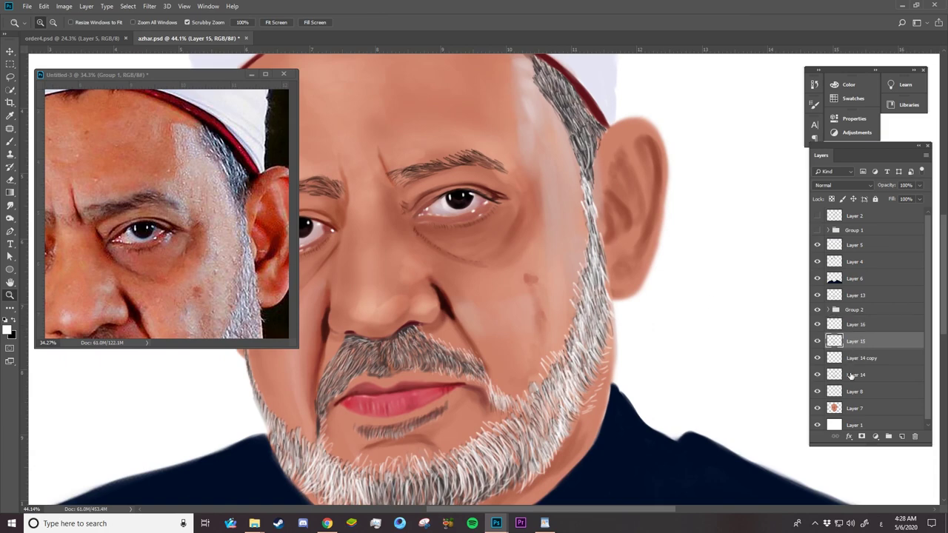
left_click(853, 375, "shift")
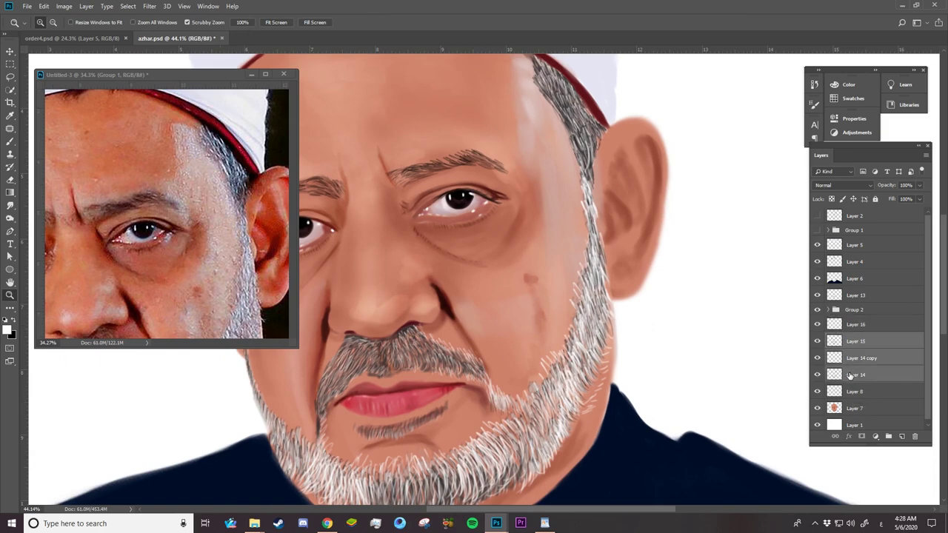
right_click(852, 361)
left_click(754, 387)
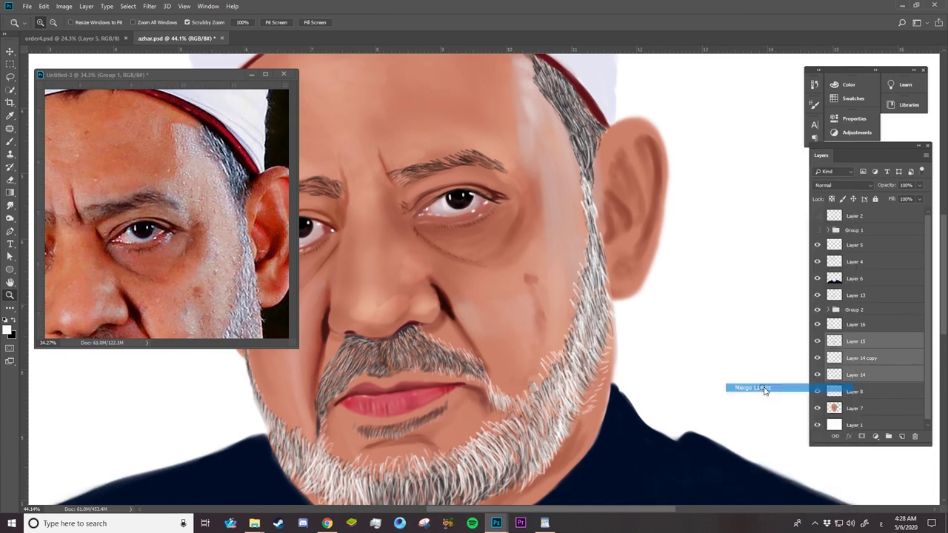
Step: Apply a 4 px Field Blur to Layer 16's white beard strokes, then reselect Layer 15
left_click(854, 326)
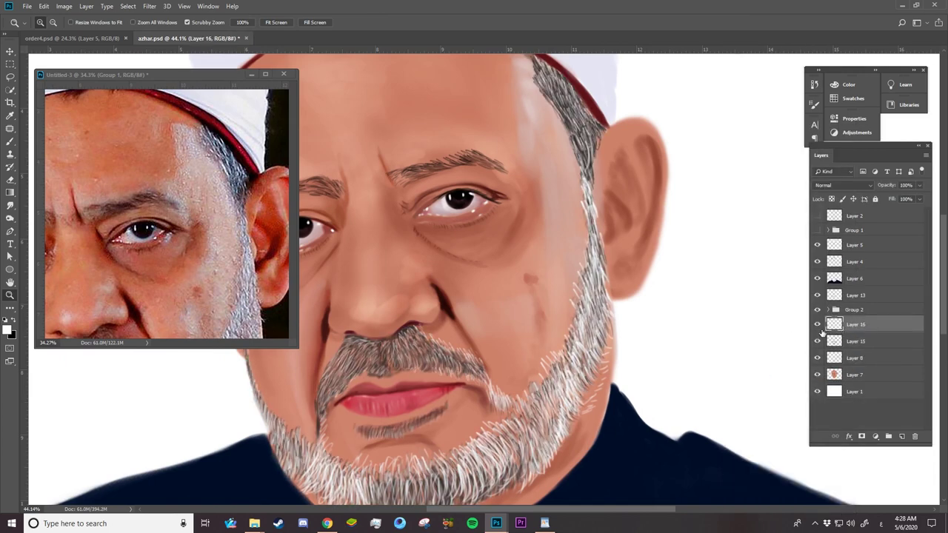
left_click(818, 324)
left_click(819, 325)
left_click(149, 6)
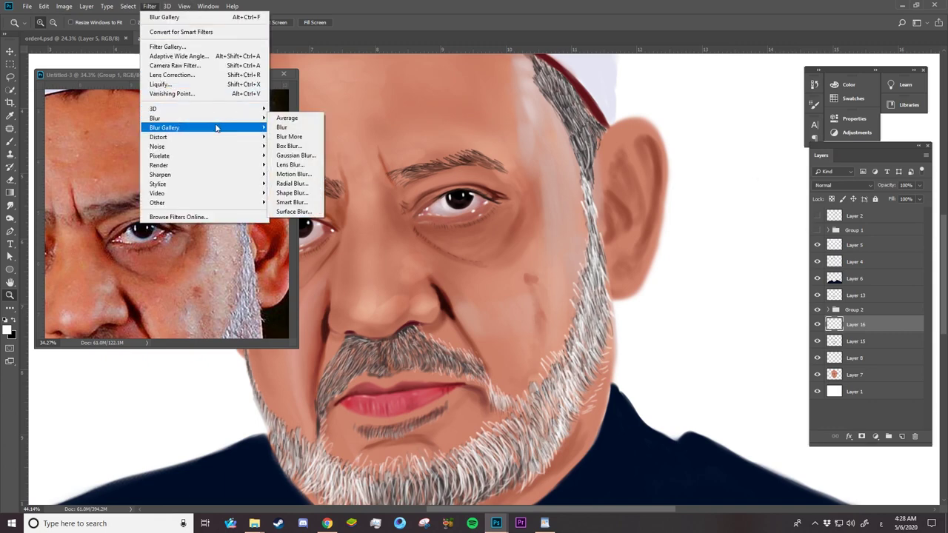
left_click(321, 139)
left_click_drag(875, 82, 863, 82)
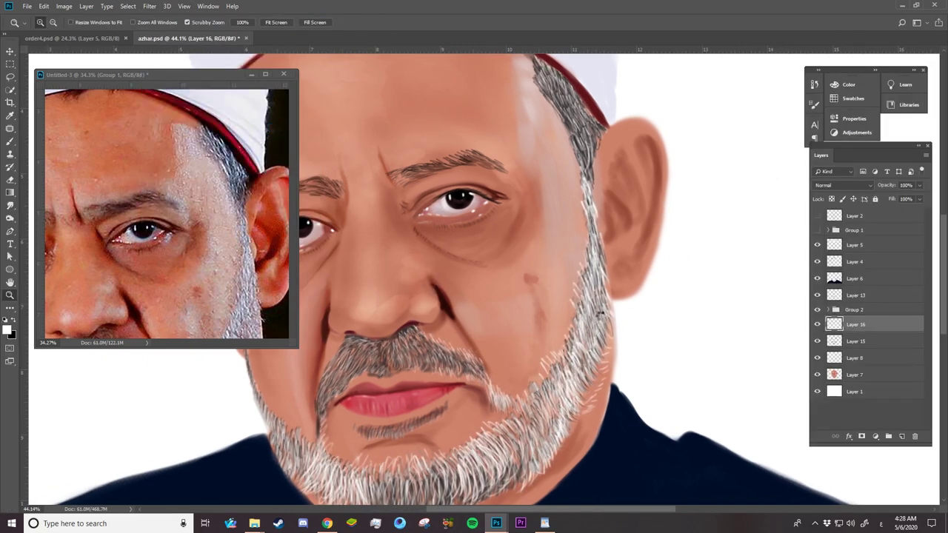
left_click_drag(600, 316, 684, 311)
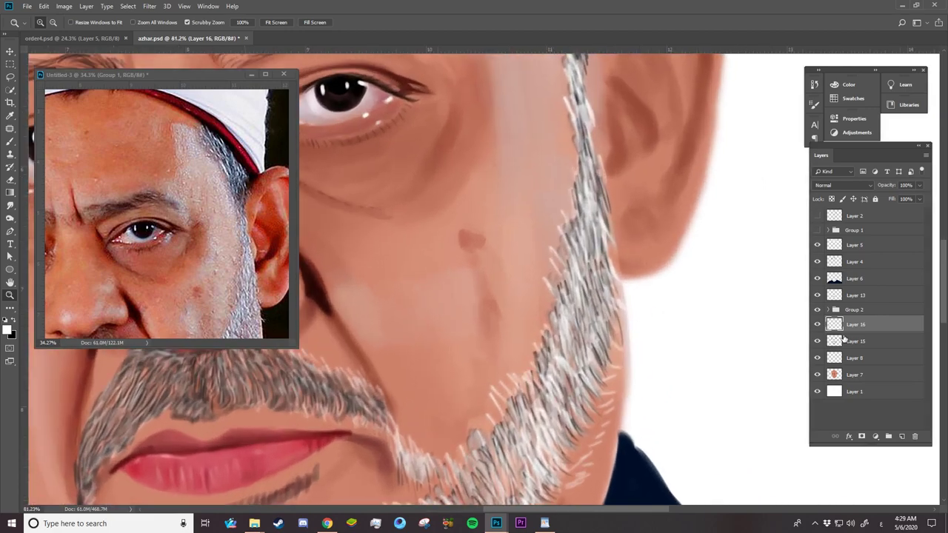
left_click(844, 340)
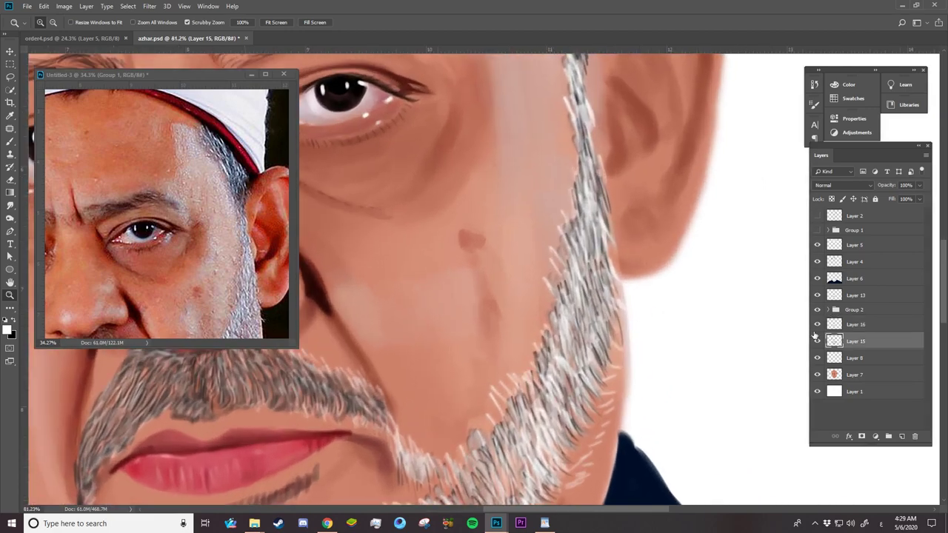
left_click(9, 180)
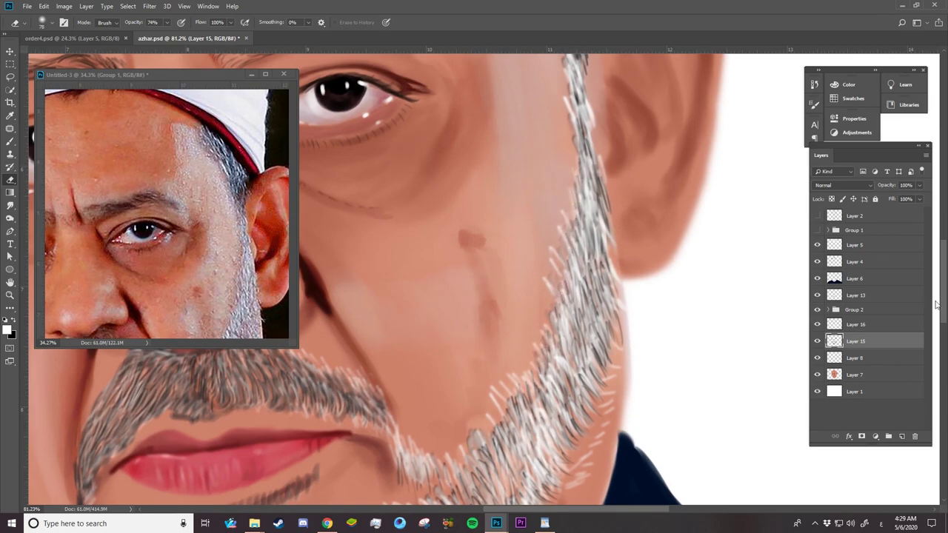
Step: Erase stray white hair at the beard's right on Layer 16
scroll(656, 286, "up", 5)
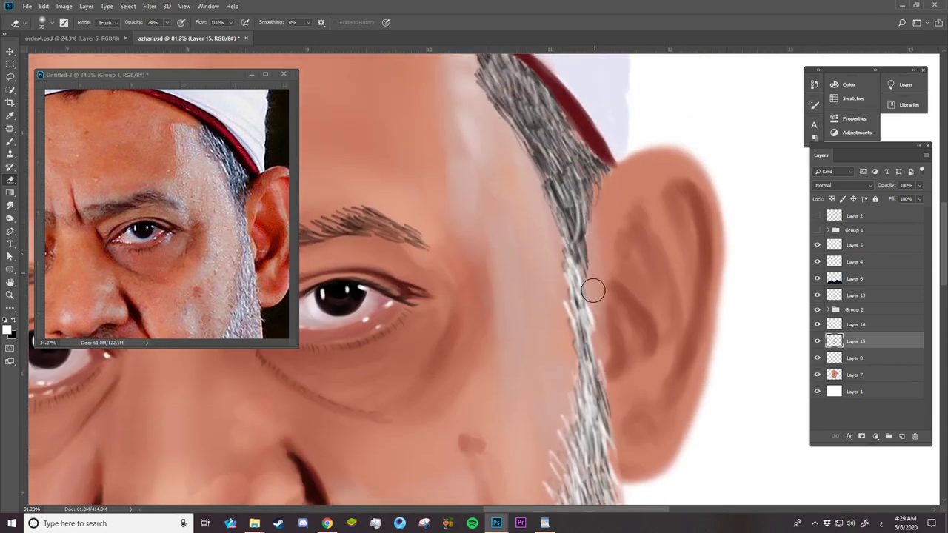
scroll(593, 286, "up", 3)
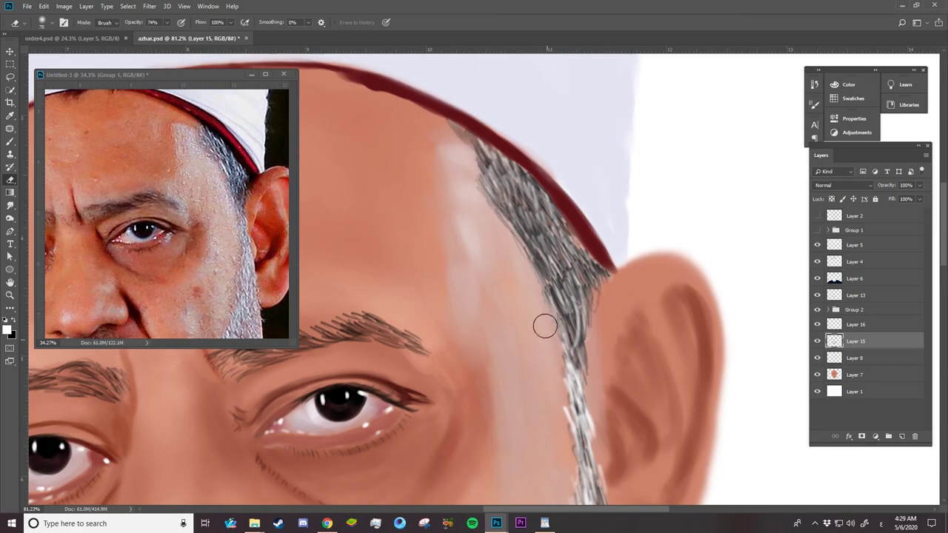
scroll(544, 326, "down", 8)
scroll(563, 349, "down", 2)
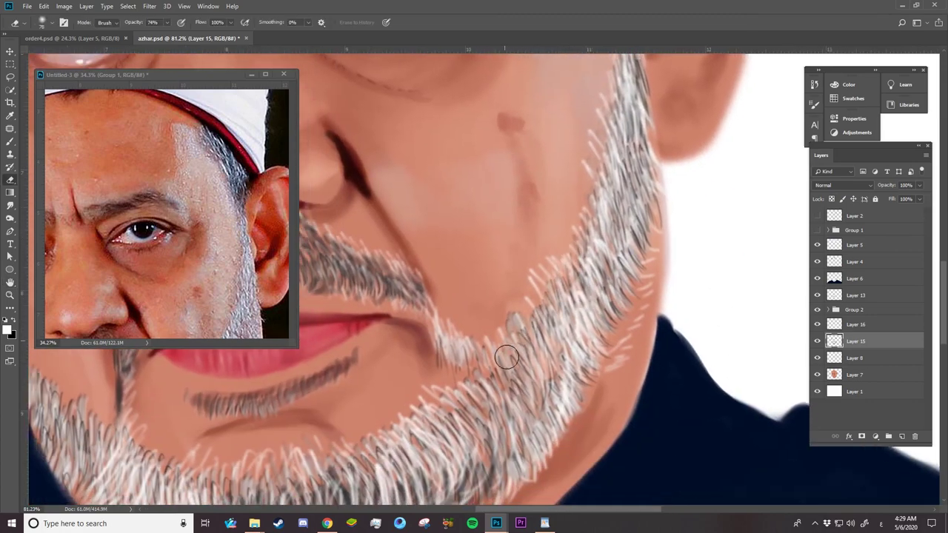
left_click_drag(494, 334, 671, 393)
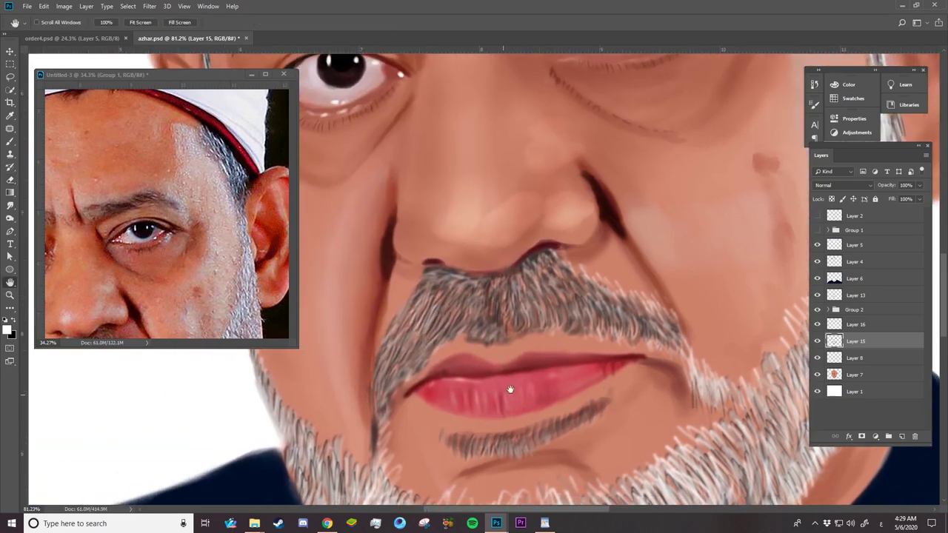
left_click_drag(508, 391, 641, 340)
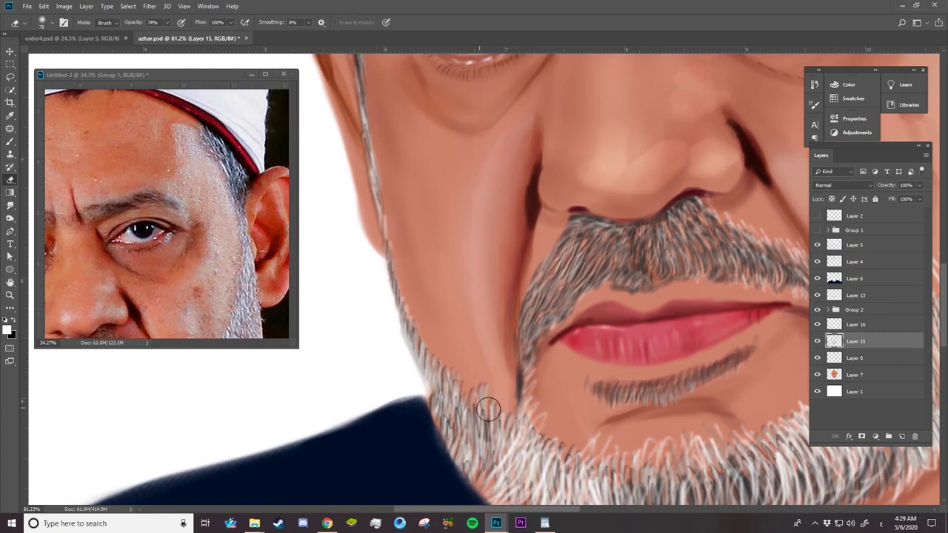
left_click_drag(490, 408, 374, 277)
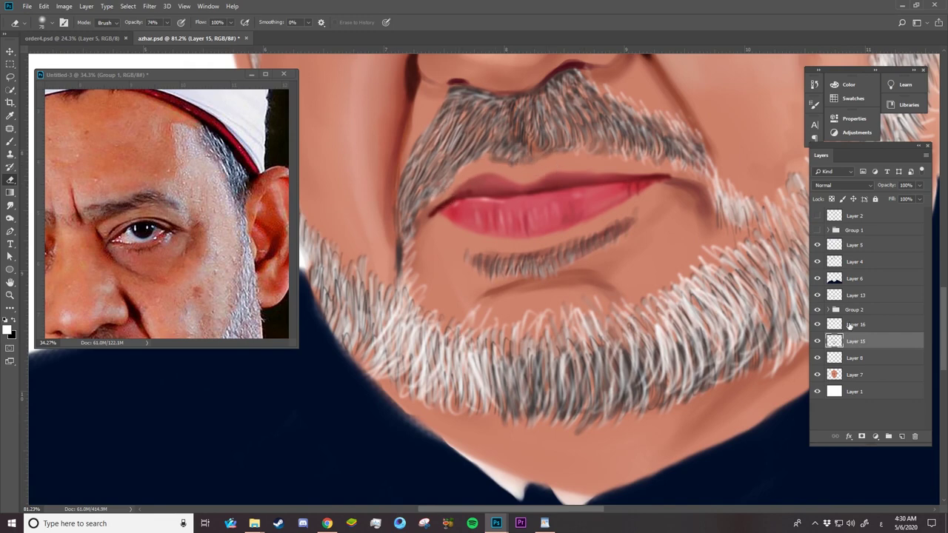
left_click(848, 325)
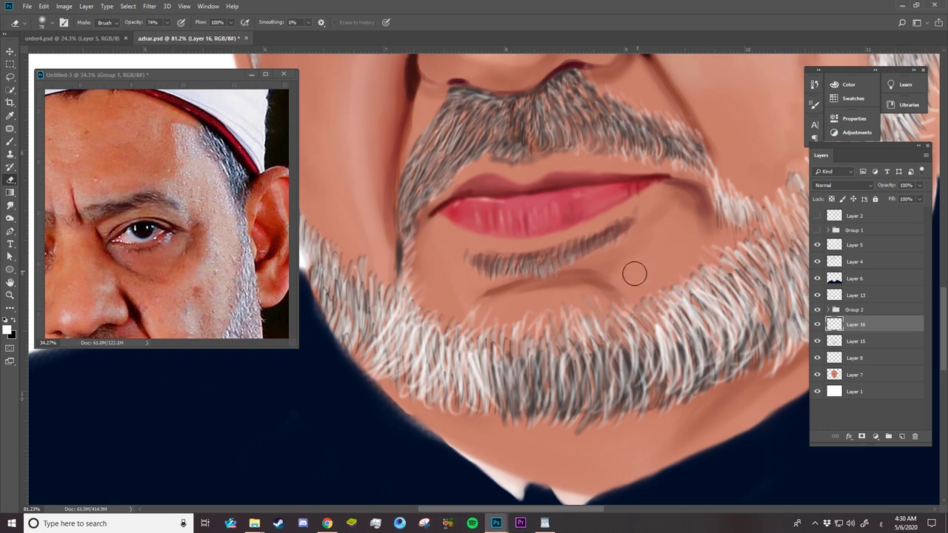
left_click(737, 193)
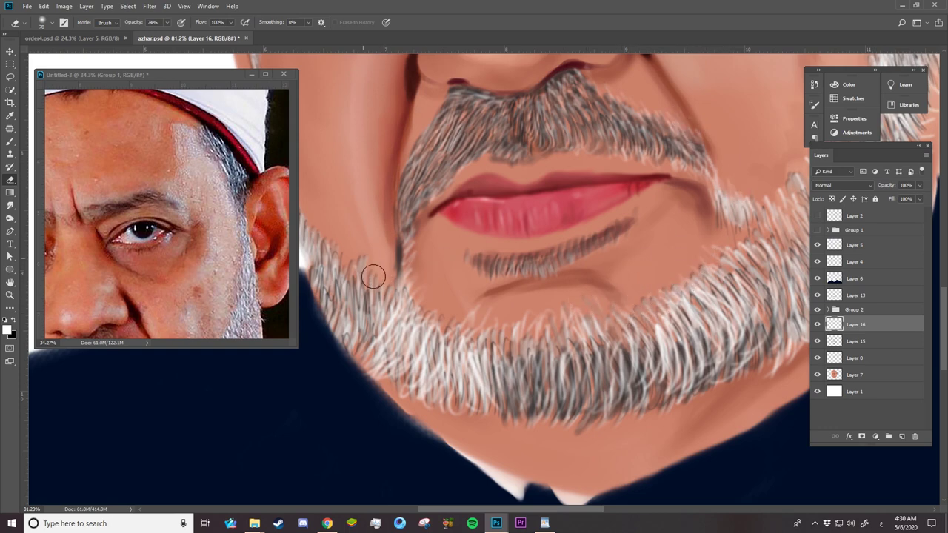
Step: Erase stray strokes along the sideburn edge, then zoom out to the whole portrait
mouse_move(377, 271)
left_mouse_down()
mouse_move(506, 364)
mouse_move(341, 279)
mouse_move(164, 317)
left_mouse_up()
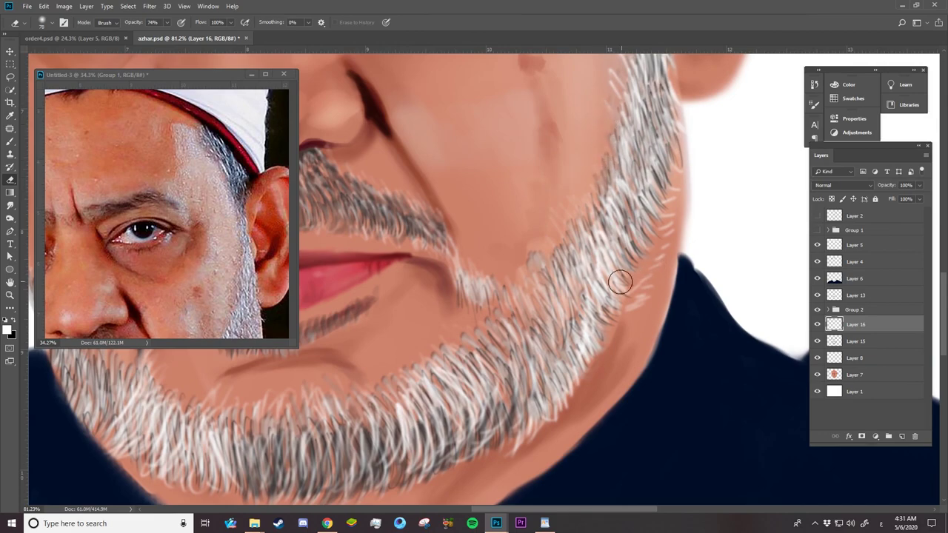
left_click_drag(618, 275, 544, 490)
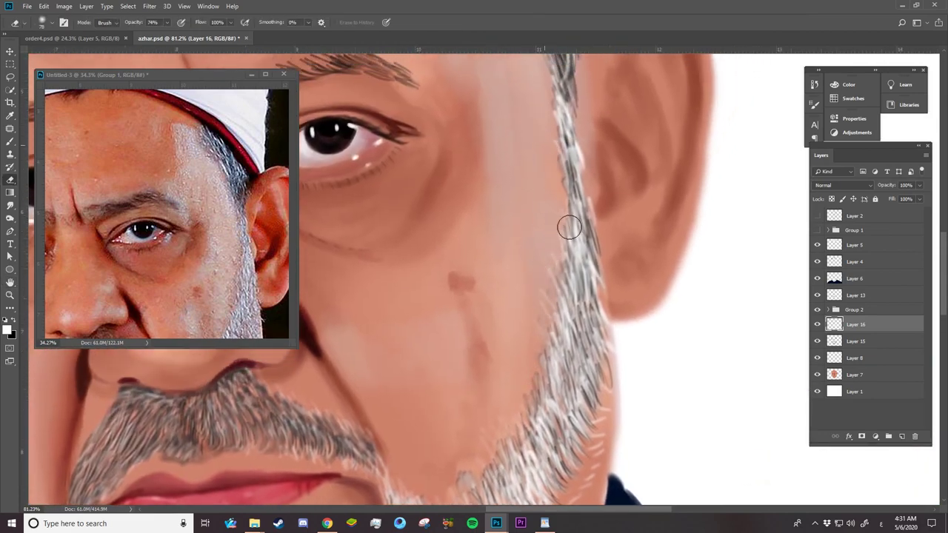
key("space")
left_click_drag(558, 239, 593, 458)
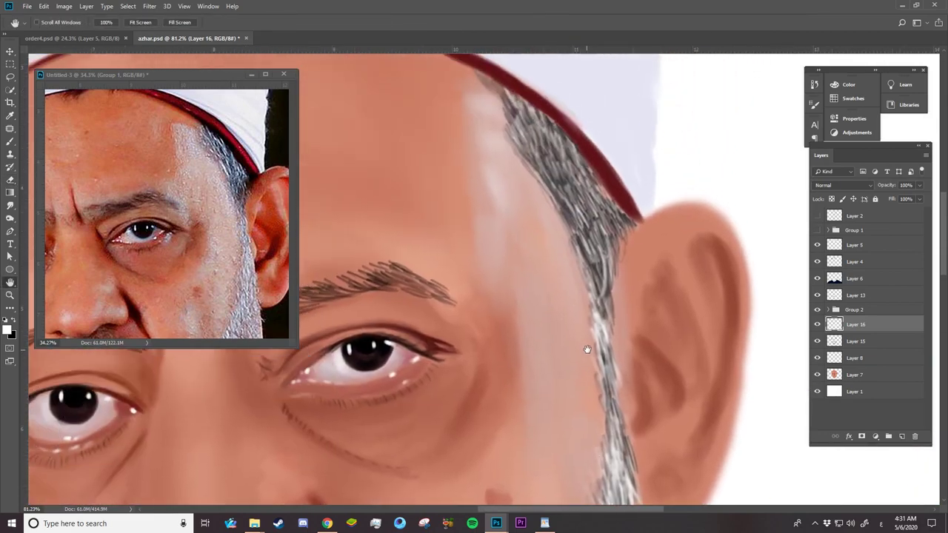
mouse_move(593, 348)
left_mouse_down()
mouse_move(587, 223)
mouse_move(601, 248)
left_mouse_up()
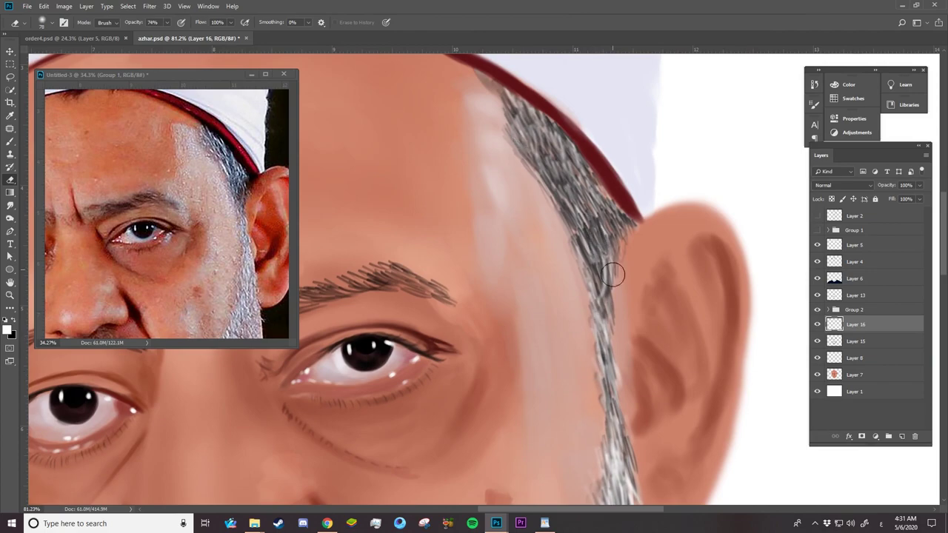
key("ctrl+space")
left_click_drag(592, 311, 493, 358)
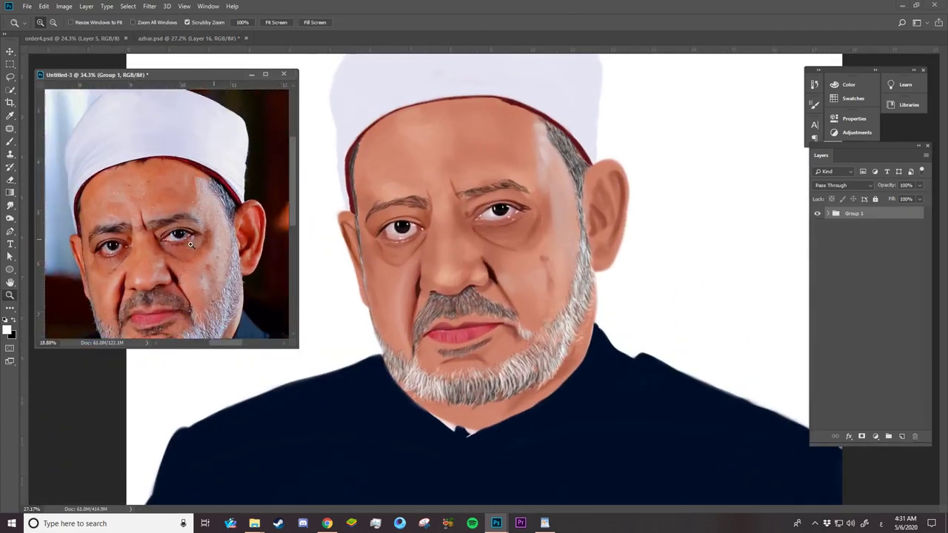
Step: Apply Brightness/Contrast to Layer 15 with brightness -115 and contrast 9
left_click(64, 6)
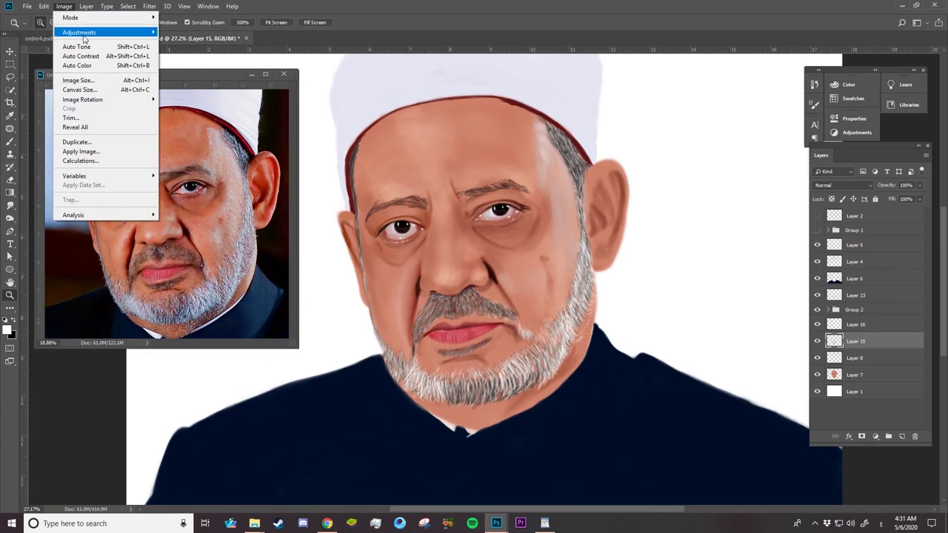
mouse_move(79, 33)
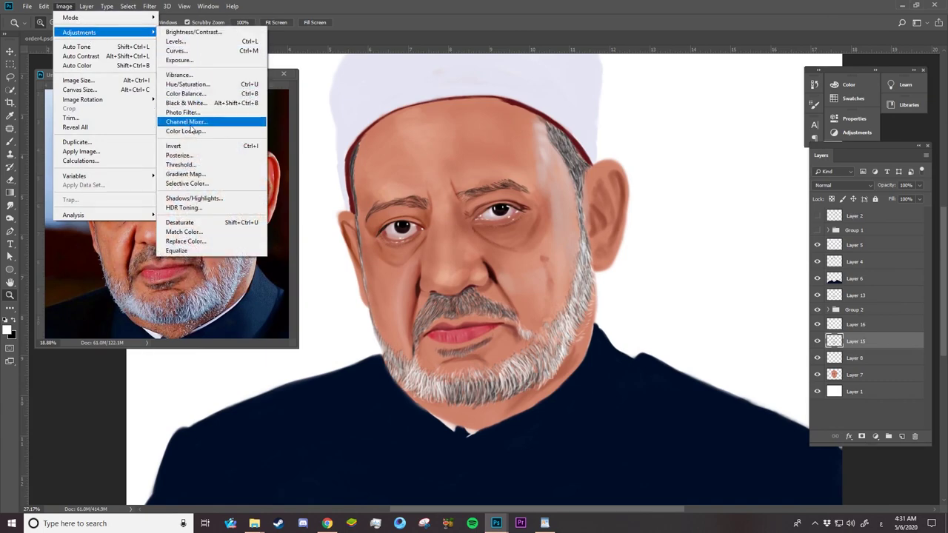
left_click(191, 31)
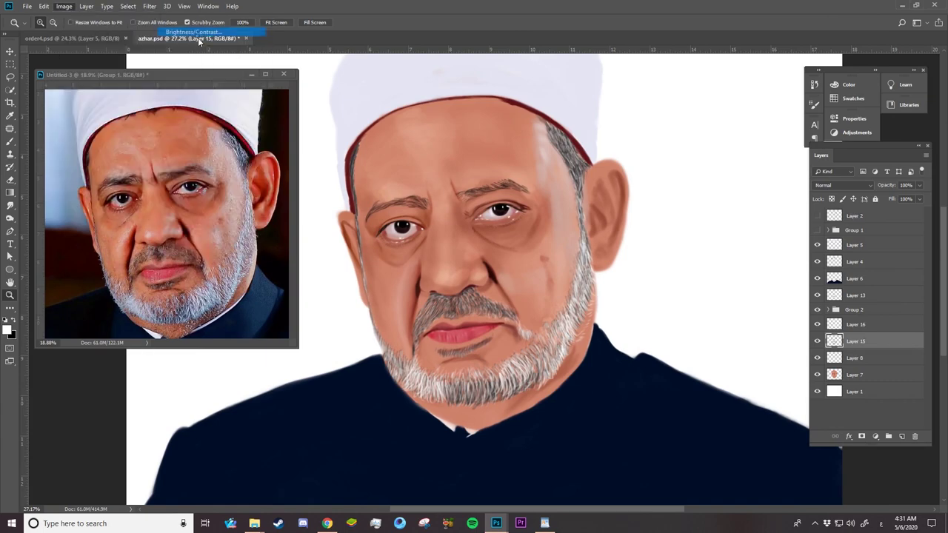
left_click_drag(689, 198, 678, 200)
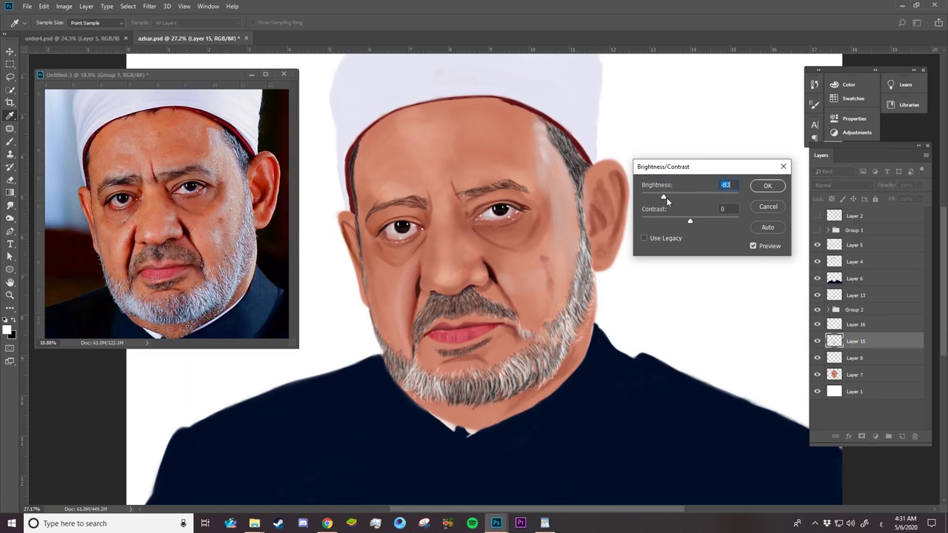
mouse_move(668, 202)
left_mouse_down()
mouse_move(655, 199)
mouse_move(697, 225)
left_mouse_up()
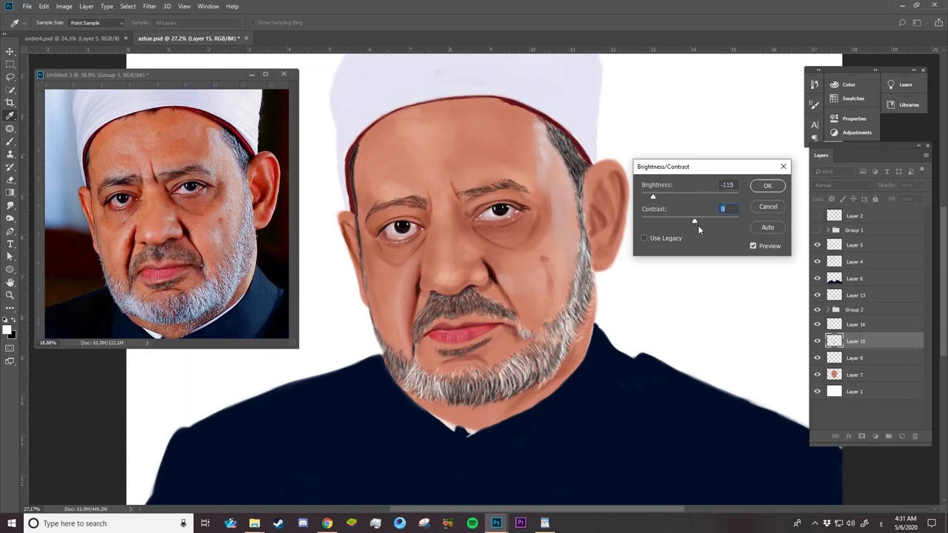
key("Return")
key("alt+bracketright")
Step: Zoom onto the beard, switch the brush to Color Dodge, and paint light strands on its right side
key("z")
left_click_drag(497, 386, 519, 382)
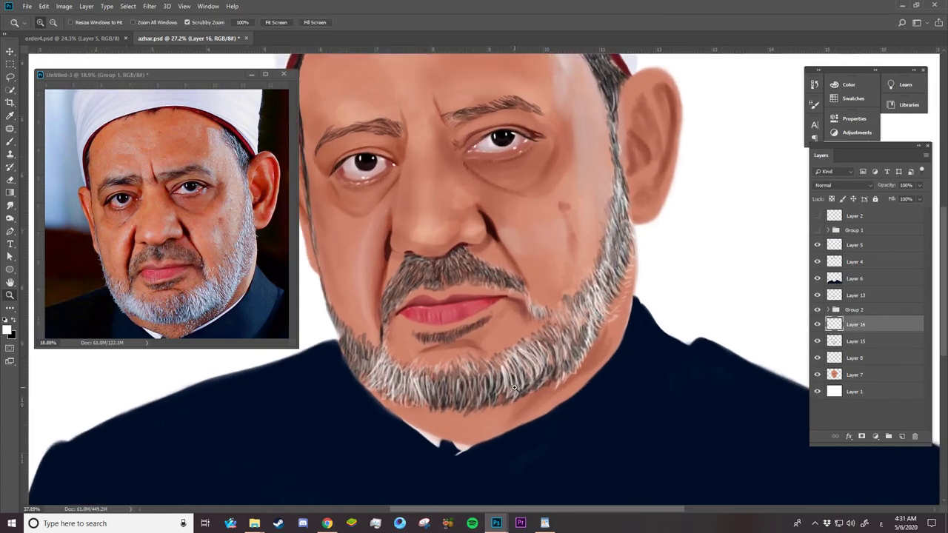
left_click(232, 314)
left_click_drag(232, 314, 289, 314)
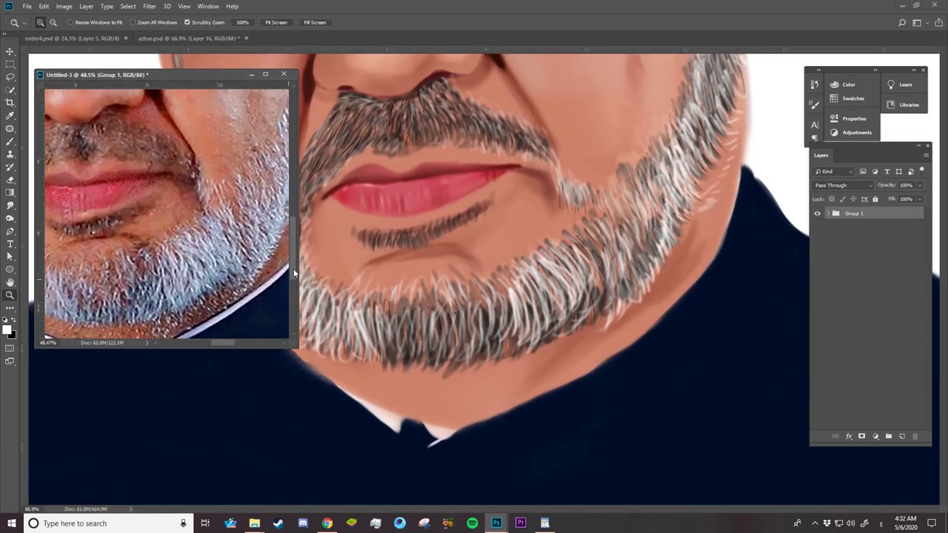
left_click(189, 38)
key("b")
left_click(817, 326)
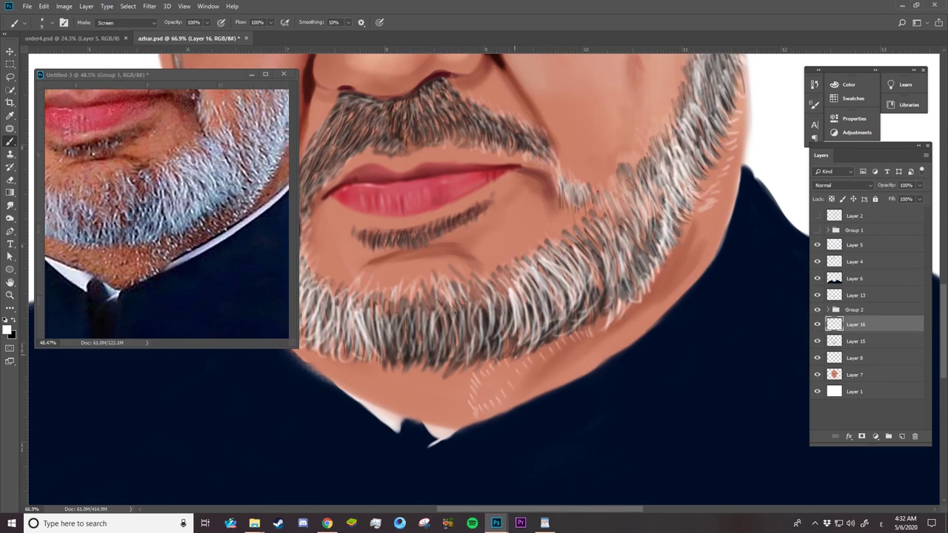
left_click(123, 24)
left_click(111, 129)
key("ctrl+z")
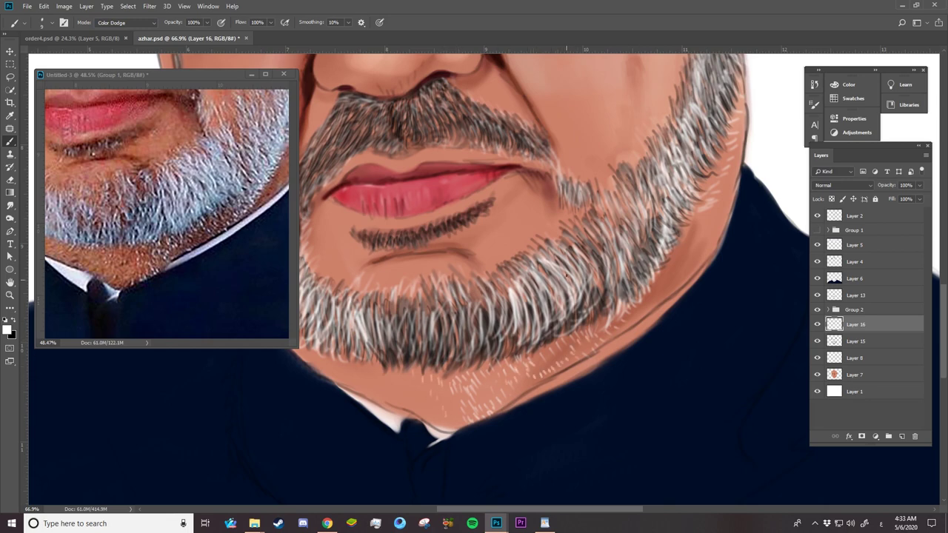
mouse_move(596, 279)
left_mouse_down()
mouse_move(587, 310)
mouse_move(561, 334)
left_mouse_up()
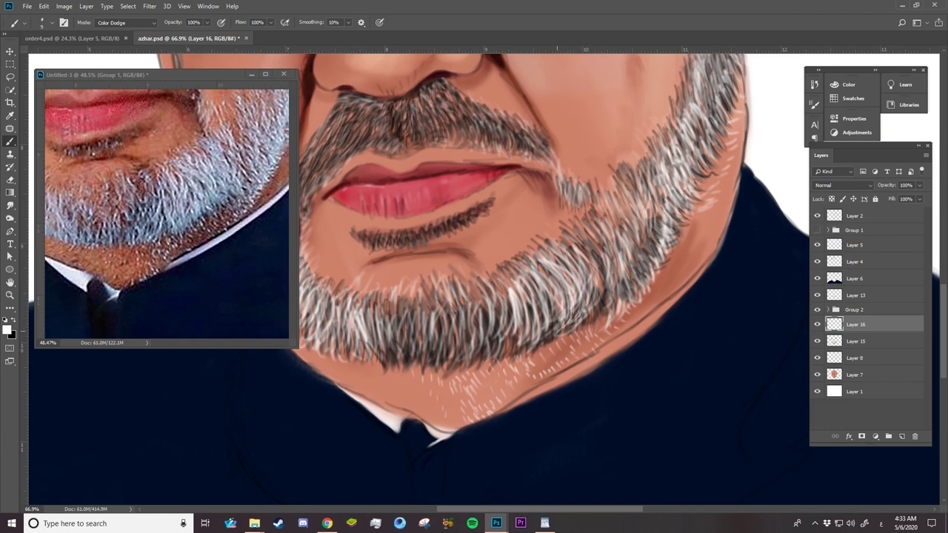
right_click(9, 145)
Step: Blend and brighten the lower and right beard strands with the Mixer Brush
left_click(56, 170)
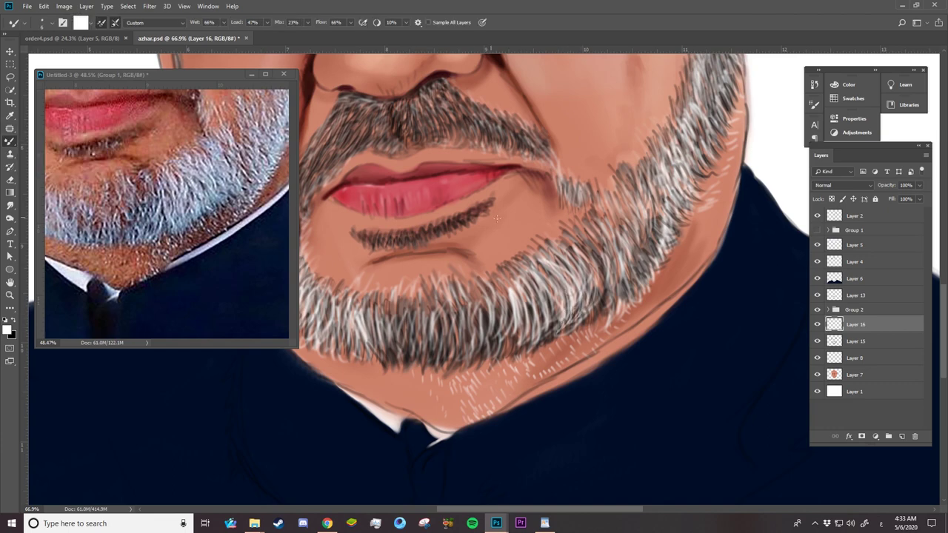
mouse_move(507, 321)
left_mouse_down()
mouse_move(501, 343)
mouse_move(513, 353)
mouse_move(501, 289)
mouse_move(511, 268)
left_mouse_up()
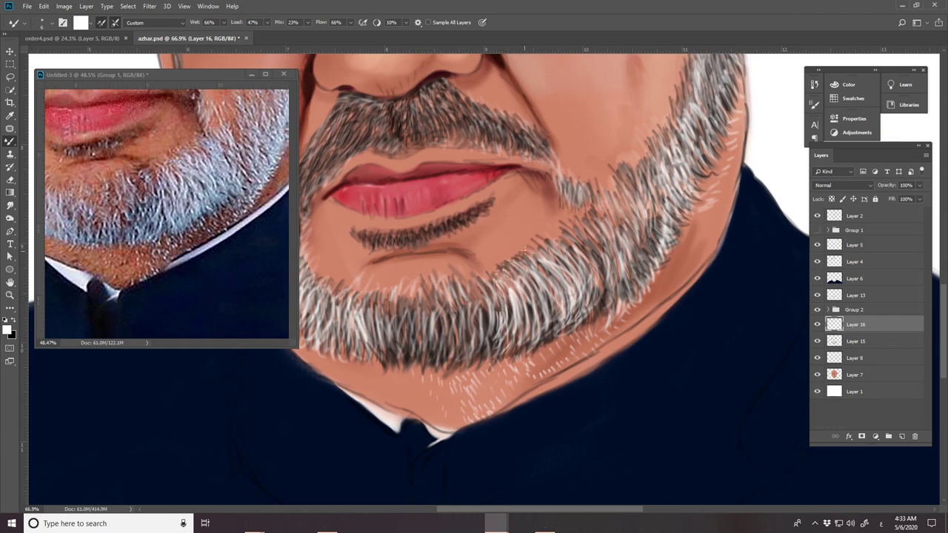
mouse_move(561, 250)
left_mouse_down()
mouse_move(590, 227)
mouse_move(593, 261)
mouse_move(569, 276)
mouse_move(541, 253)
mouse_move(515, 261)
mouse_move(597, 219)
mouse_move(595, 307)
mouse_move(563, 300)
mouse_move(547, 282)
mouse_move(567, 258)
mouse_move(565, 226)
left_mouse_up()
mouse_move(492, 290)
left_mouse_down()
mouse_move(496, 360)
mouse_move(473, 303)
mouse_move(483, 284)
mouse_move(469, 332)
mouse_move(492, 351)
mouse_move(521, 348)
mouse_move(549, 329)
mouse_move(529, 300)
mouse_move(536, 288)
left_mouse_up()
Step: Paint light hair strokes across the lower beard centre and its left part
mouse_move(467, 336)
left_mouse_down()
mouse_move(460, 353)
mouse_move(476, 363)
left_mouse_up()
left_click_drag(452, 299, 447, 354)
left_click_drag(461, 341, 465, 366)
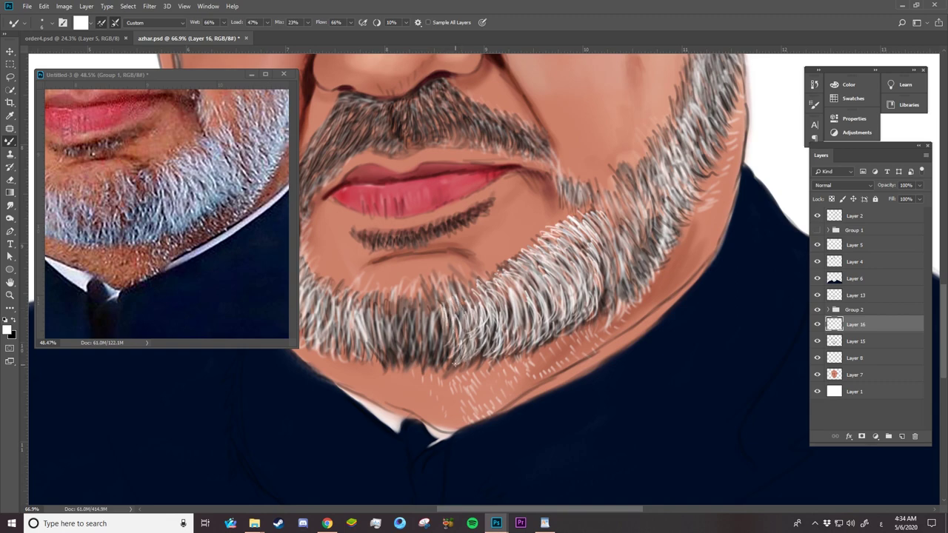
mouse_move(383, 310)
left_mouse_down()
mouse_move(383, 343)
mouse_move(400, 347)
mouse_move(366, 326)
left_mouse_up()
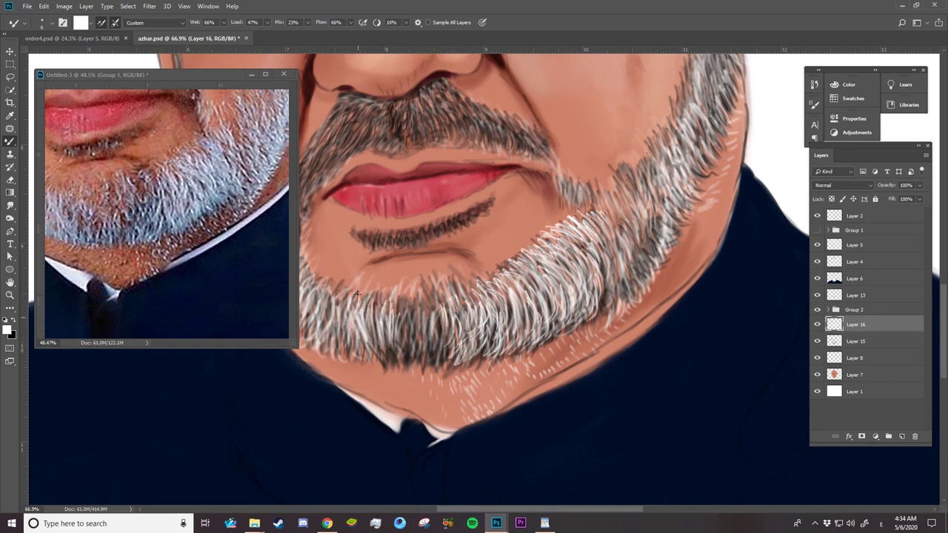
left_click_drag(359, 292, 354, 320)
mouse_move(345, 292)
left_mouse_down()
mouse_move(339, 319)
mouse_move(330, 316)
mouse_move(382, 361)
left_mouse_up()
mouse_move(363, 331)
left_mouse_down()
mouse_move(359, 359)
mouse_move(368, 338)
left_mouse_up()
mouse_move(404, 307)
left_mouse_down()
mouse_move(412, 355)
mouse_move(415, 323)
left_mouse_up()
mouse_move(412, 287)
left_mouse_down()
mouse_move(438, 361)
mouse_move(403, 369)
left_mouse_up()
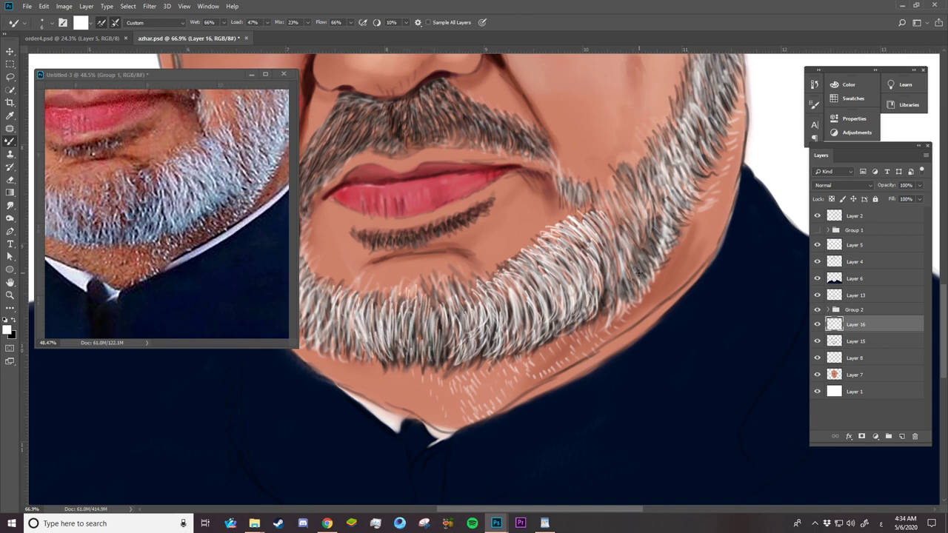
Step: Paint light hair strokes along the beard's right side
left_click_drag(647, 267, 654, 285)
left_click_drag(659, 230, 640, 269)
left_click_drag(641, 256, 631, 286)
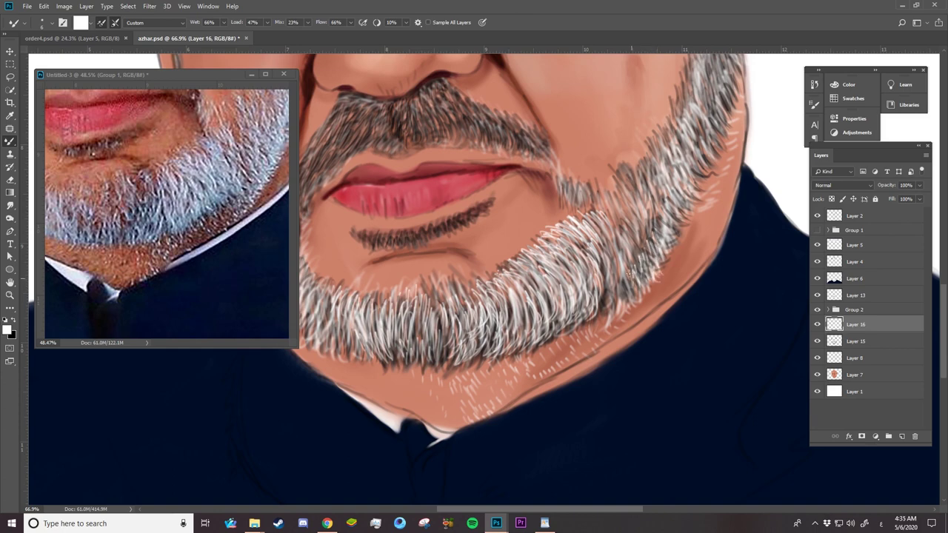
mouse_move(657, 224)
left_mouse_down()
mouse_move(638, 257)
mouse_move(644, 241)
left_mouse_up()
mouse_move(640, 228)
left_mouse_down()
mouse_move(624, 297)
mouse_move(606, 306)
left_mouse_up()
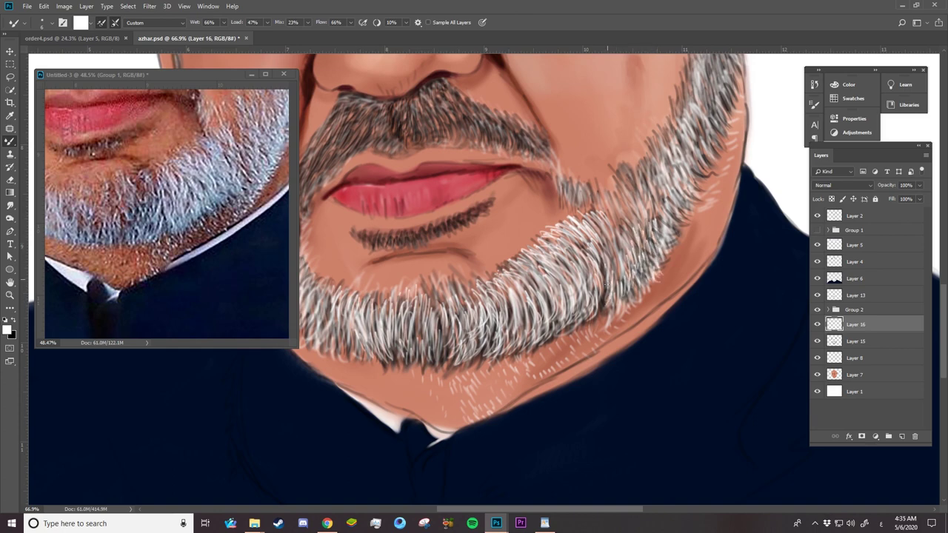
mouse_move(609, 259)
left_mouse_down()
mouse_move(598, 309)
mouse_move(627, 225)
mouse_move(613, 255)
left_mouse_up()
Step: Add light hairs along the upper beard edge and upper-right beard
mouse_move(629, 185)
left_mouse_down()
mouse_move(619, 220)
mouse_move(627, 200)
left_mouse_up()
mouse_move(590, 187)
left_mouse_down()
mouse_move(582, 213)
mouse_move(564, 206)
left_mouse_up()
mouse_move(557, 164)
left_mouse_down()
mouse_move(562, 196)
mouse_move(553, 186)
left_mouse_up()
mouse_move(566, 175)
left_mouse_down()
mouse_move(572, 194)
mouse_move(601, 207)
left_mouse_up()
mouse_move(621, 172)
left_mouse_down()
mouse_move(628, 183)
mouse_move(638, 178)
left_mouse_up()
left_click_drag(673, 137, 649, 166)
mouse_move(678, 118)
left_mouse_down()
mouse_move(656, 178)
mouse_move(637, 190)
mouse_move(652, 215)
mouse_move(685, 161)
left_mouse_up()
Step: Pan up the beard and paint light hairs down its right edge
key("h")
left_click_drag(563, 263, 489, 360)
left_click_drag(223, 148, 133, 259)
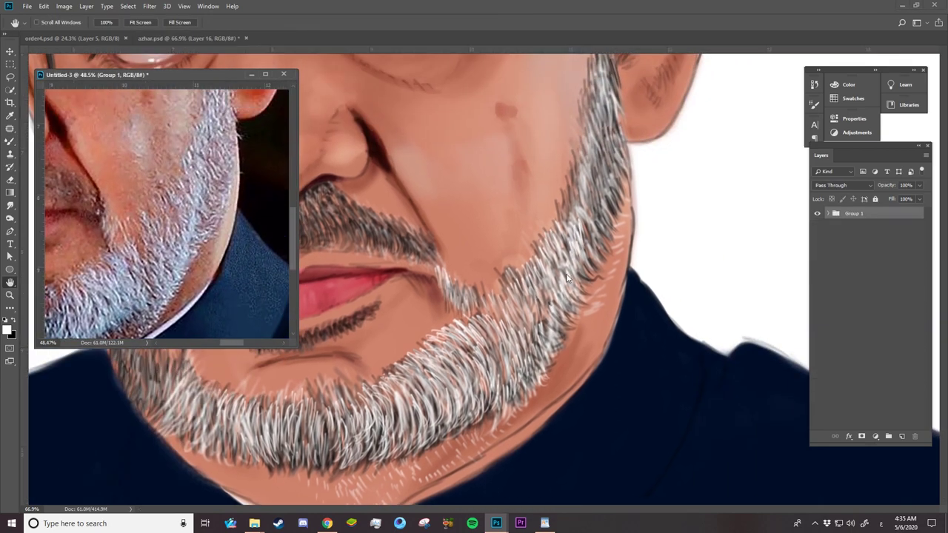
left_click(571, 204)
mouse_move(570, 204)
left_mouse_down()
mouse_move(579, 169)
mouse_move(572, 211)
mouse_move(532, 293)
mouse_move(523, 276)
mouse_move(496, 294)
mouse_move(515, 311)
left_mouse_up()
left_click_drag(586, 251, 575, 277)
mouse_move(600, 252)
left_mouse_down()
mouse_move(584, 272)
mouse_move(616, 145)
mouse_move(587, 238)
mouse_move(592, 291)
mouse_move(612, 260)
mouse_move(621, 148)
left_mouse_up()
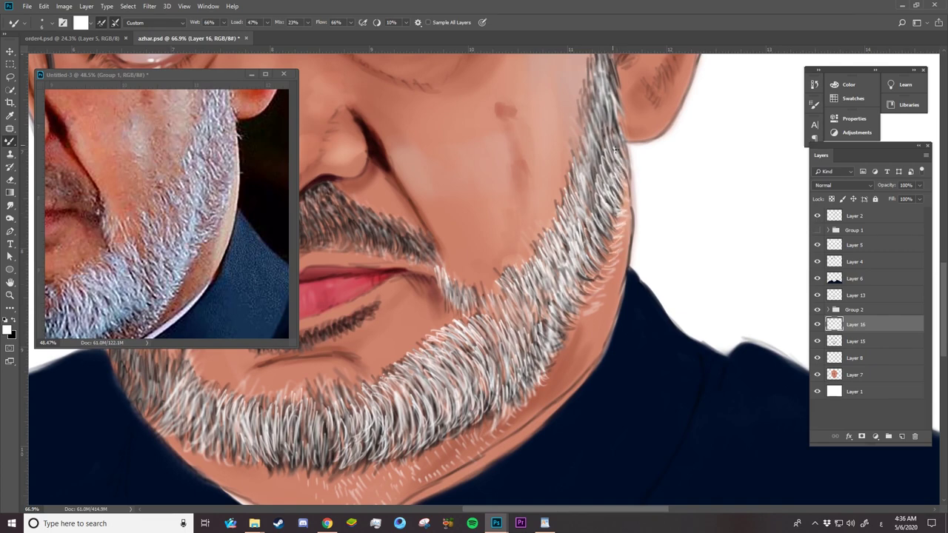
mouse_move(615, 116)
left_mouse_down()
mouse_move(600, 168)
mouse_move(597, 280)
mouse_move(560, 339)
mouse_move(375, 311)
left_mouse_up()
Step: Zoom in on the lower beard and paint light hairs up its left edge
key("z")
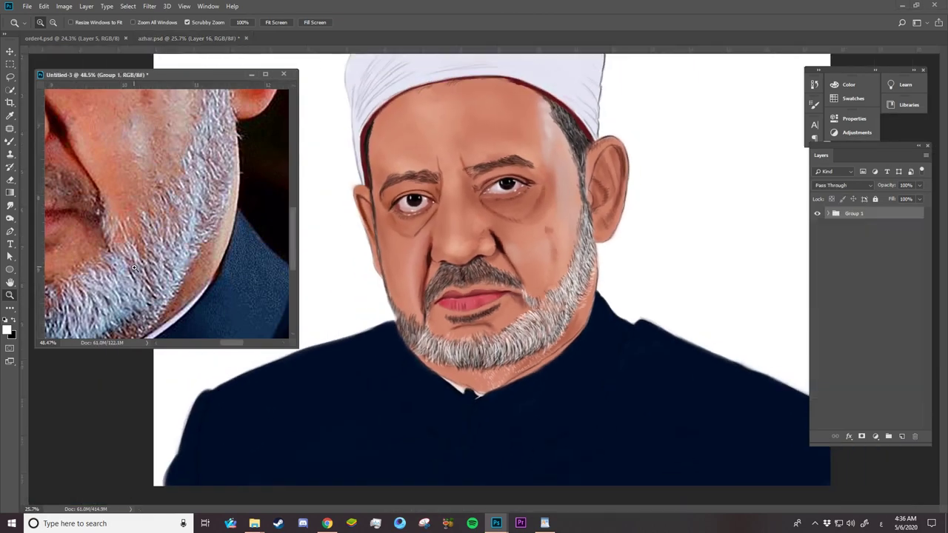
left_click_drag(167, 215, 119, 215)
left_click_drag(166, 245, 214, 244)
key("b")
mouse_move(375, 312)
left_mouse_down()
mouse_move(437, 337)
mouse_move(463, 376)
left_mouse_up()
mouse_move(424, 325)
left_mouse_down()
mouse_move(438, 350)
mouse_move(423, 346)
left_mouse_up()
left_click_drag(396, 302, 406, 326)
left_click_drag(415, 311, 435, 338)
Step: Add more light hairs along the lower-left beard edge
left_click_drag(412, 324, 424, 344)
mouse_move(399, 309)
left_mouse_down()
mouse_move(429, 352)
mouse_move(419, 319)
left_mouse_up()
left_click_drag(391, 286, 408, 319)
left_click_drag(416, 311, 429, 354)
mouse_move(436, 355)
left_mouse_down()
mouse_move(439, 364)
mouse_move(519, 354)
left_mouse_up()
Step: Apply a Motion Blur with angle 74° and distance 22 pixels to the new strokes
key("z")
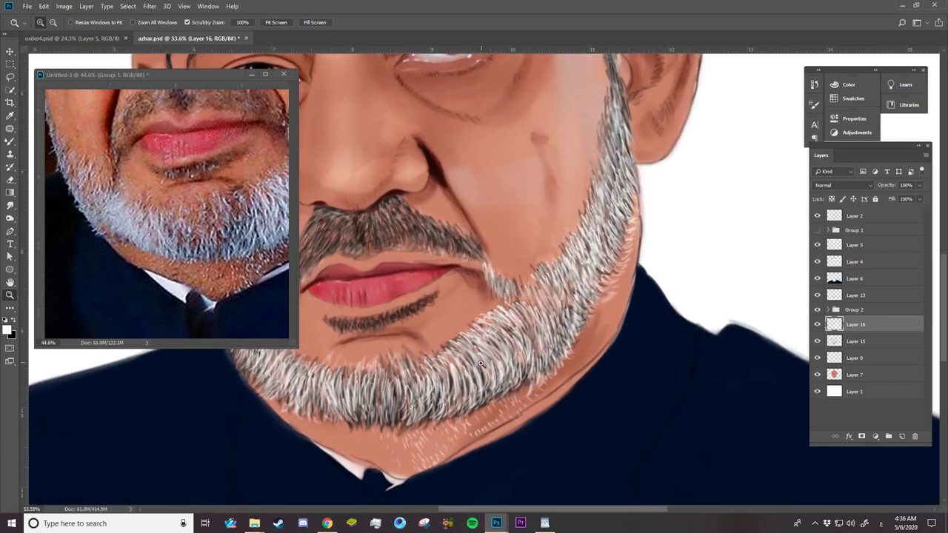
left_click(149, 6)
left_click(348, 163)
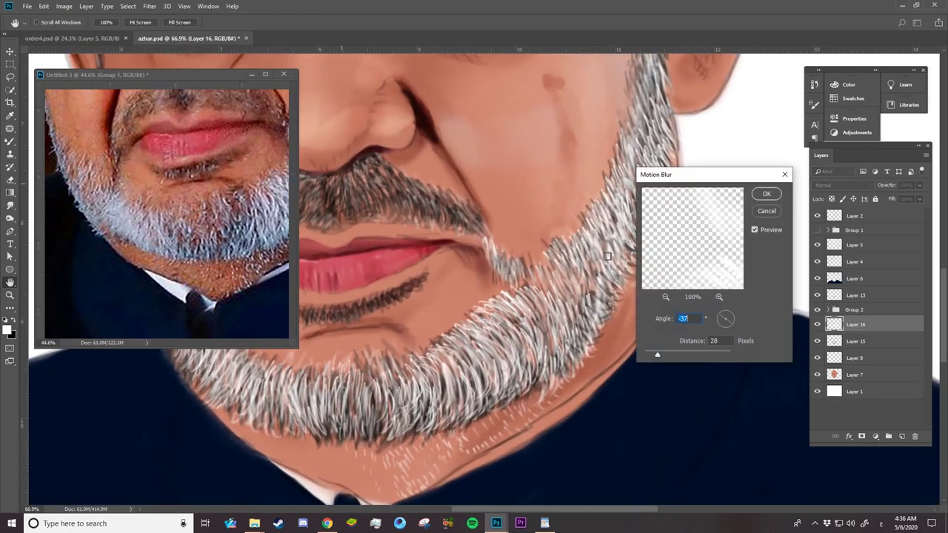
left_click_drag(726, 316, 730, 335)
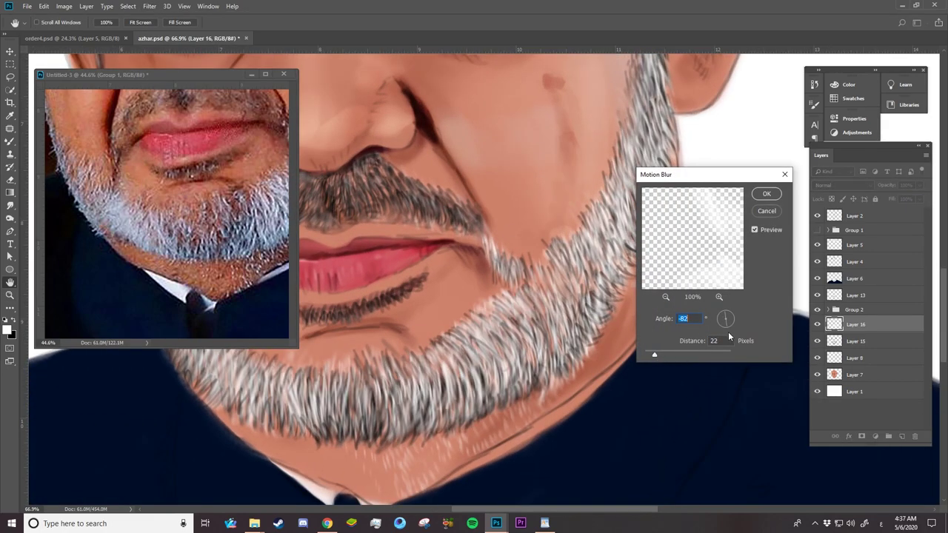
left_click(733, 320)
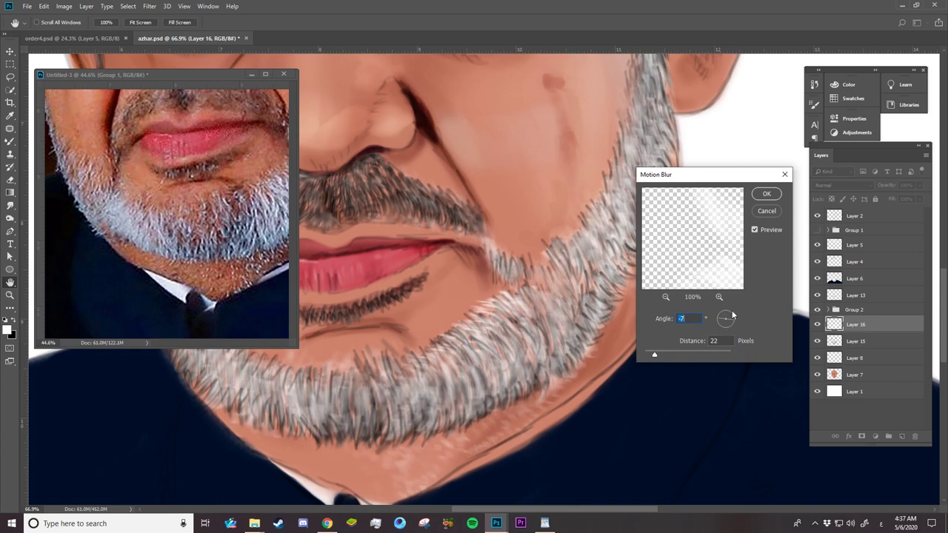
left_click_drag(732, 324, 728, 312)
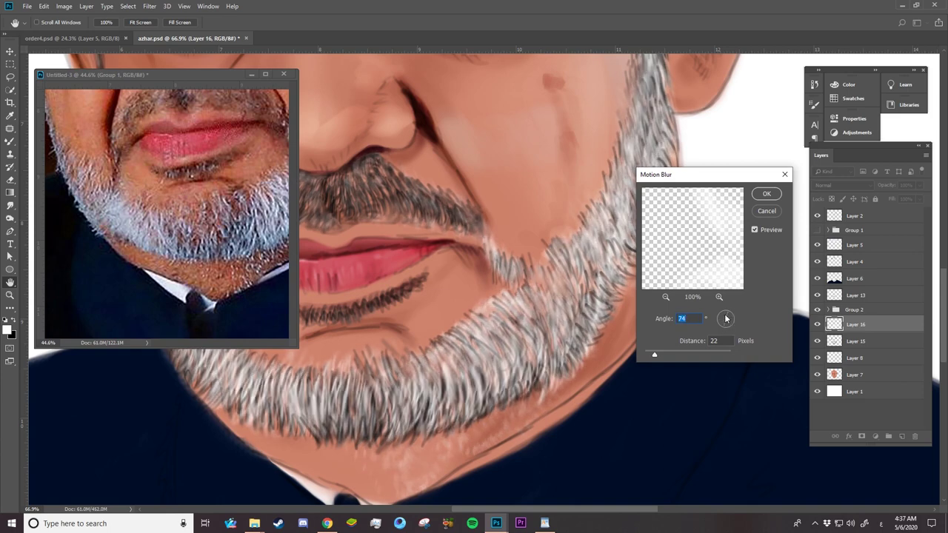
left_click(767, 193)
Step: Compare Layer 15 on and off, select it, and hide Layer 2's sketch lines
key("z")
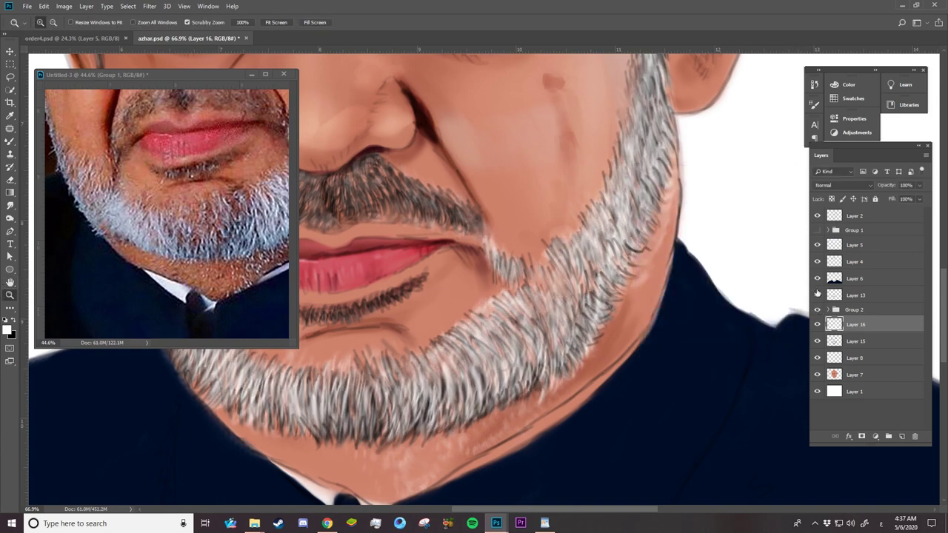
left_click(818, 341)
left_click(818, 341)
left_click(818, 340)
left_click(831, 342)
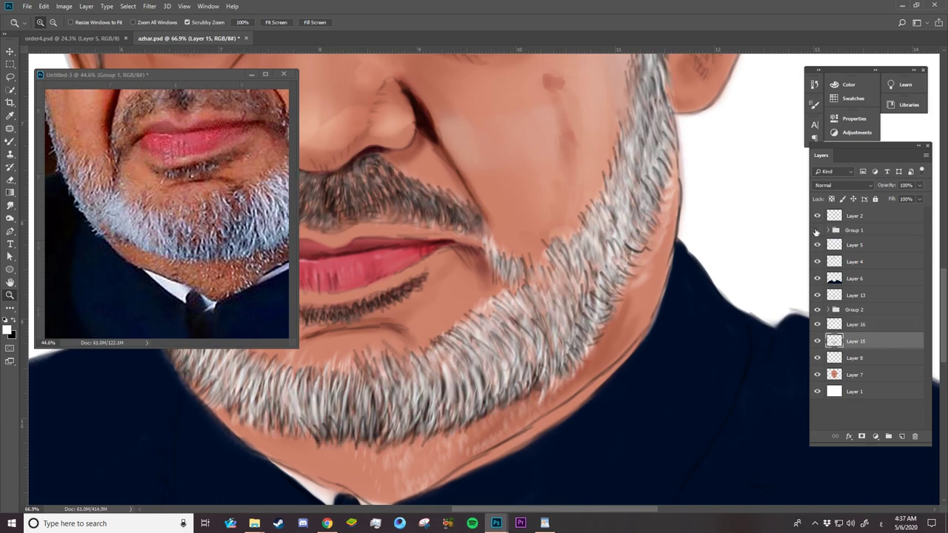
left_click(817, 216)
left_click(818, 341)
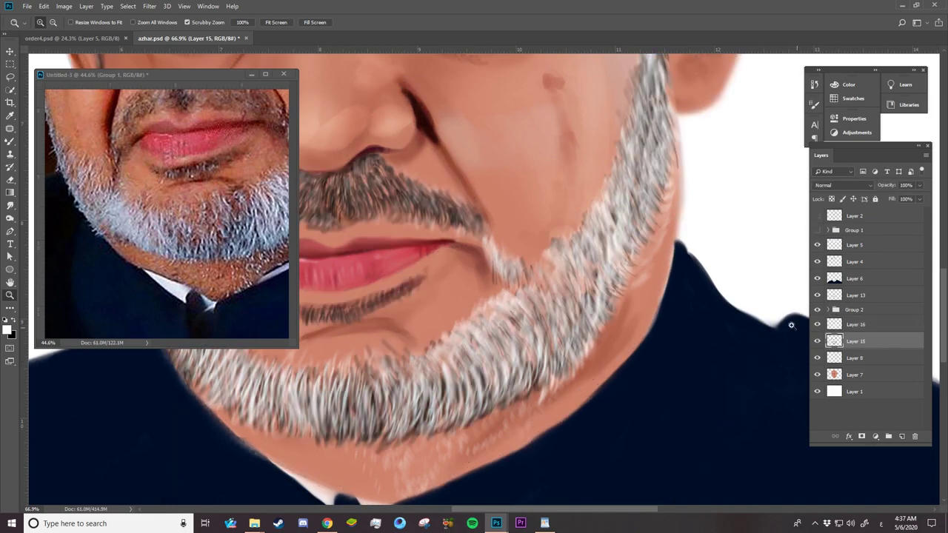
key("e")
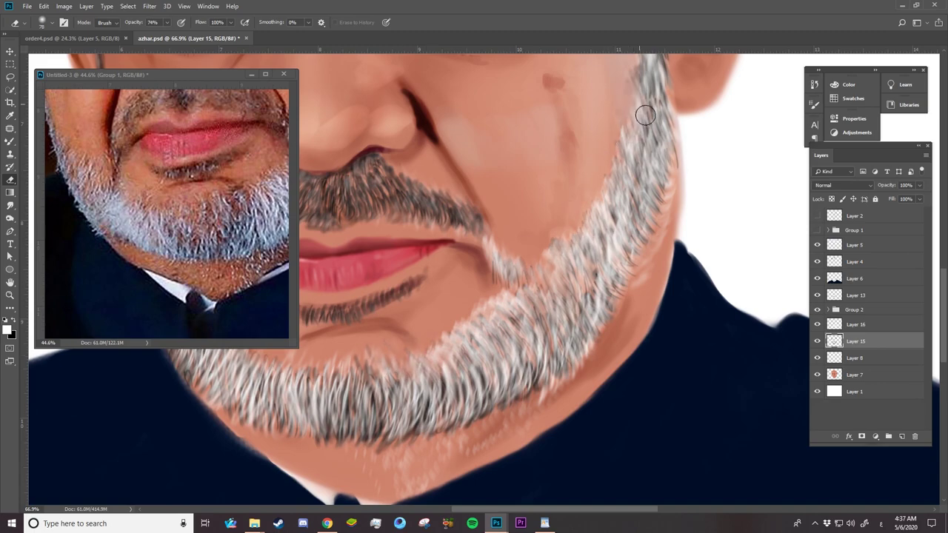
Step: Zoom both the reference photo and the canvas in on the eyes
key("z")
mouse_move(567, 312)
left_mouse_down()
mouse_move(249, 223)
mouse_move(215, 222)
left_mouse_up()
left_click_drag(185, 148, 222, 148)
left_click_drag(474, 233, 526, 268)
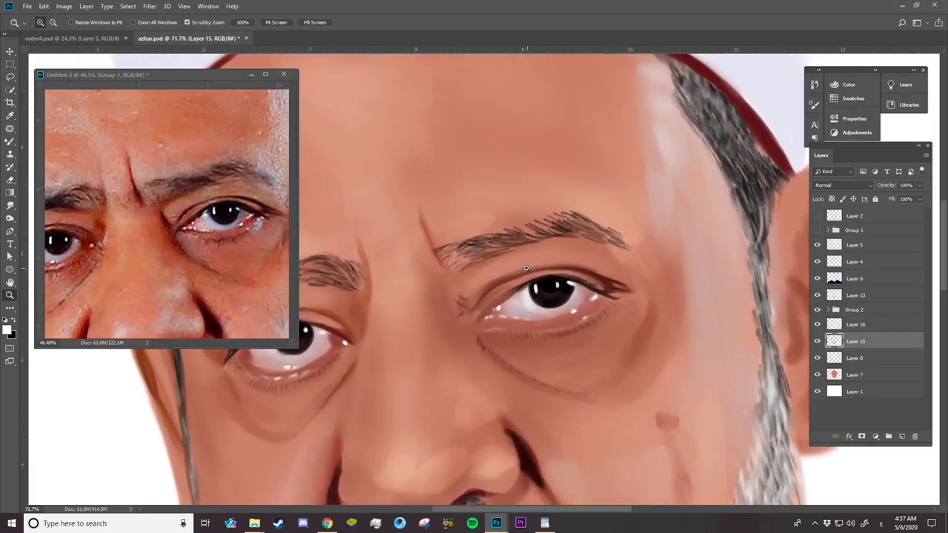
Step: Pick Layer 9 from the canvas layer list and make black the painting colour, rechecking Layer 2's sketch
key("v")
right_click(477, 245)
left_click(496, 259)
right_click(10, 141)
left_click(63, 140)
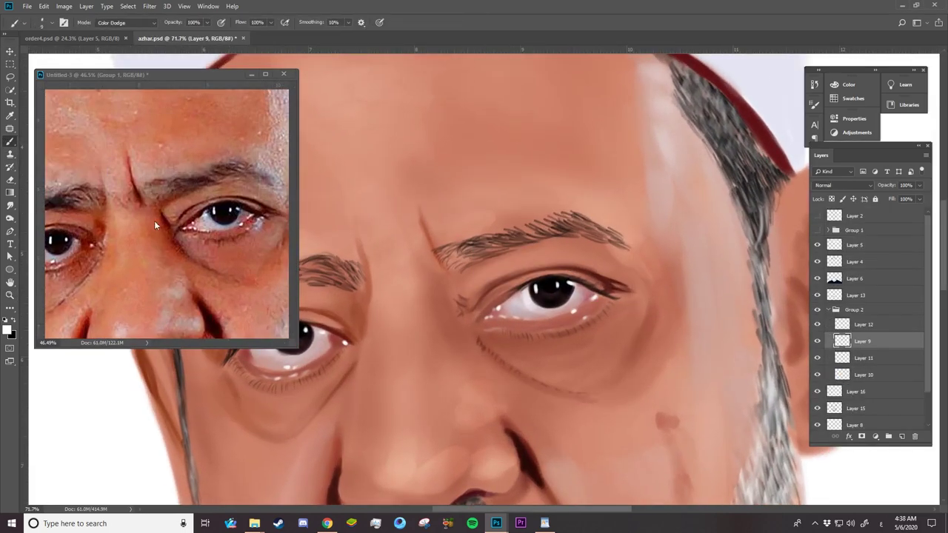
key("x")
left_click(817, 216)
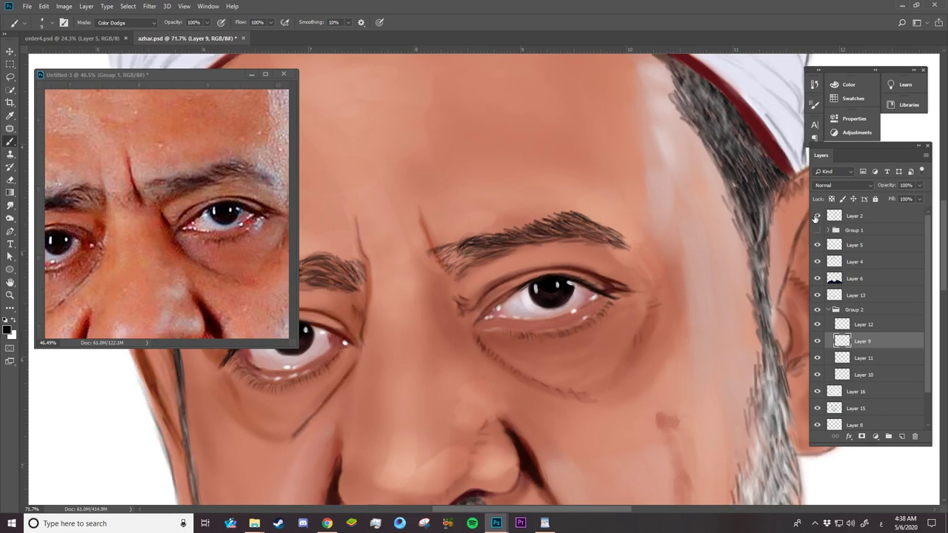
left_click(818, 215)
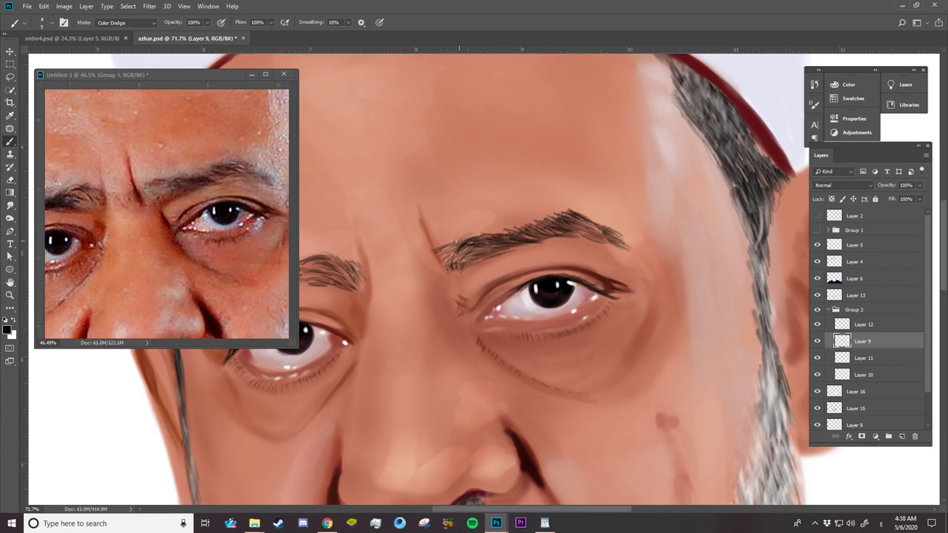
Step: In Normal blend, paint fine dark hairs across the left eyebrow
left_click_drag(528, 248, 583, 265)
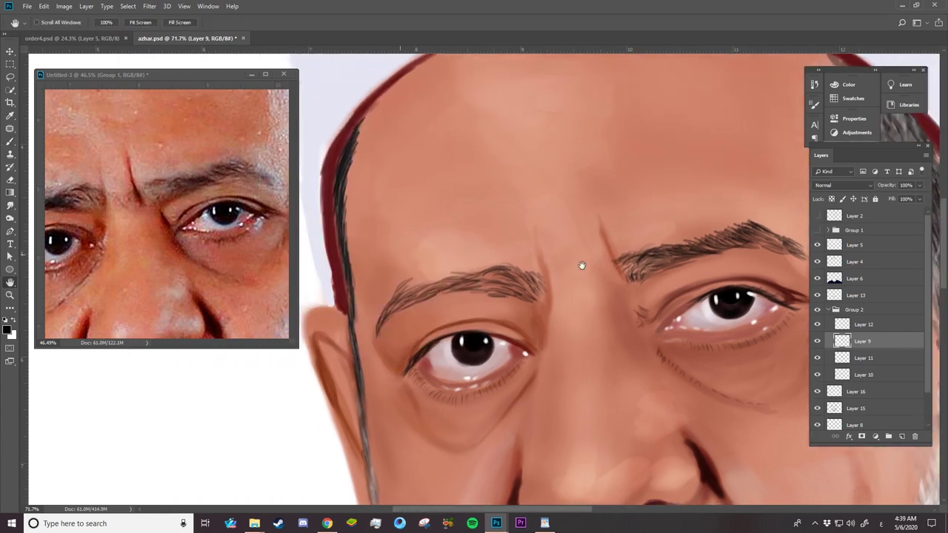
left_click_drag(143, 244, 223, 244)
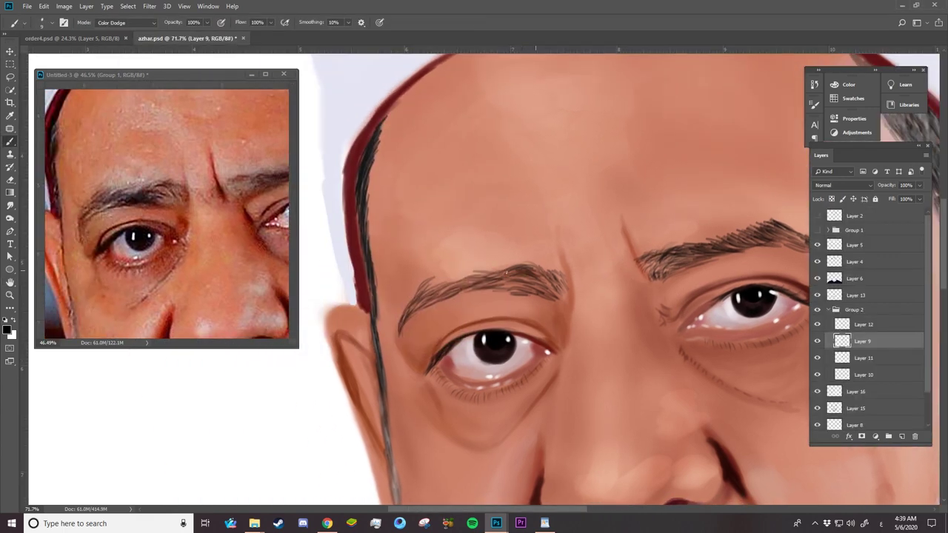
left_click(124, 23)
mouse_move(519, 281)
left_mouse_down()
mouse_move(542, 295)
mouse_move(546, 279)
left_mouse_up()
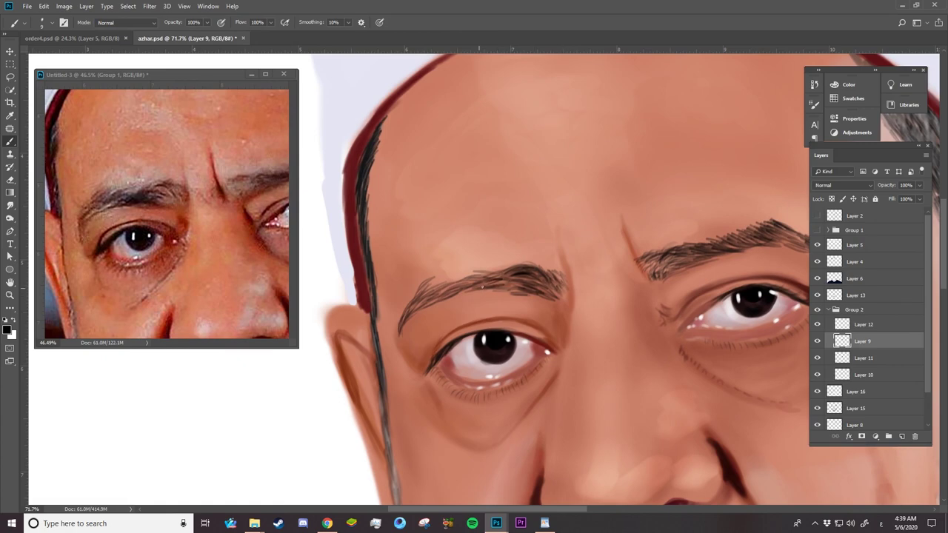
left_click_drag(459, 285, 435, 294)
left_click_drag(436, 295, 450, 279)
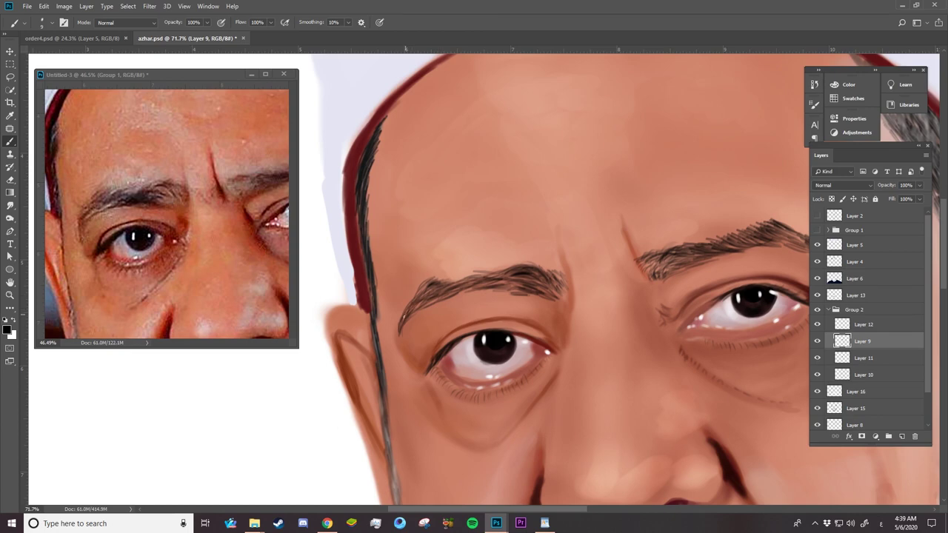
mouse_move(412, 300)
left_mouse_down()
mouse_move(471, 283)
mouse_move(538, 281)
left_mouse_up()
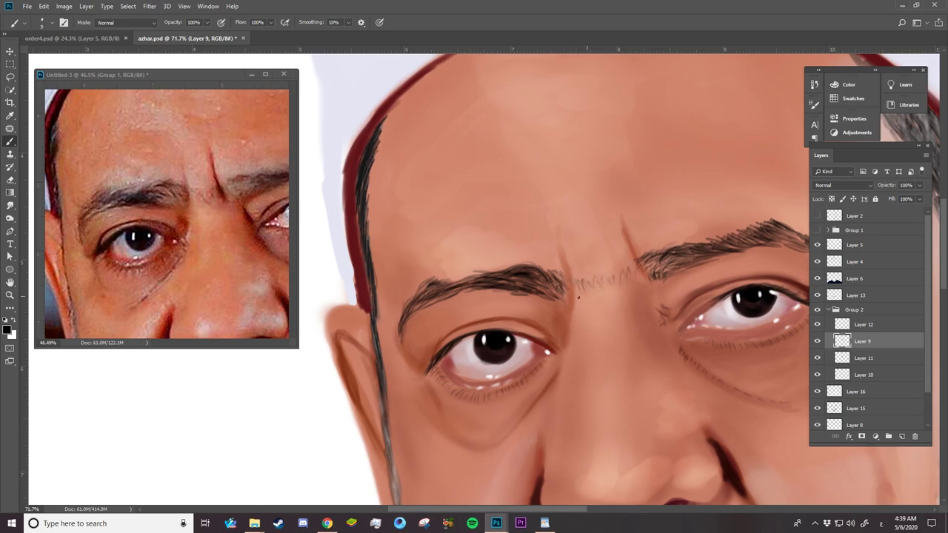
Step: Checking against the reference photo, add hairs along both eyebrows and extend the right one outward
left_click(818, 230)
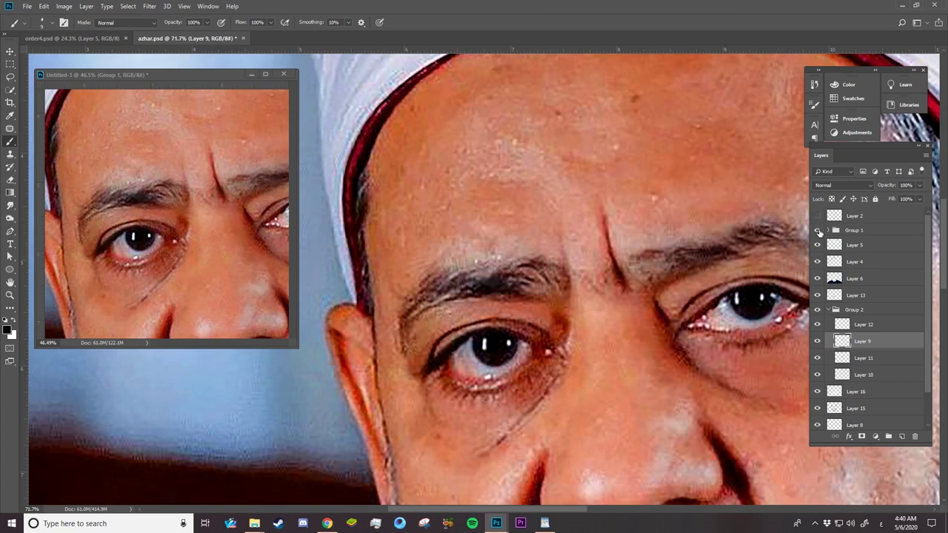
left_click(818, 230)
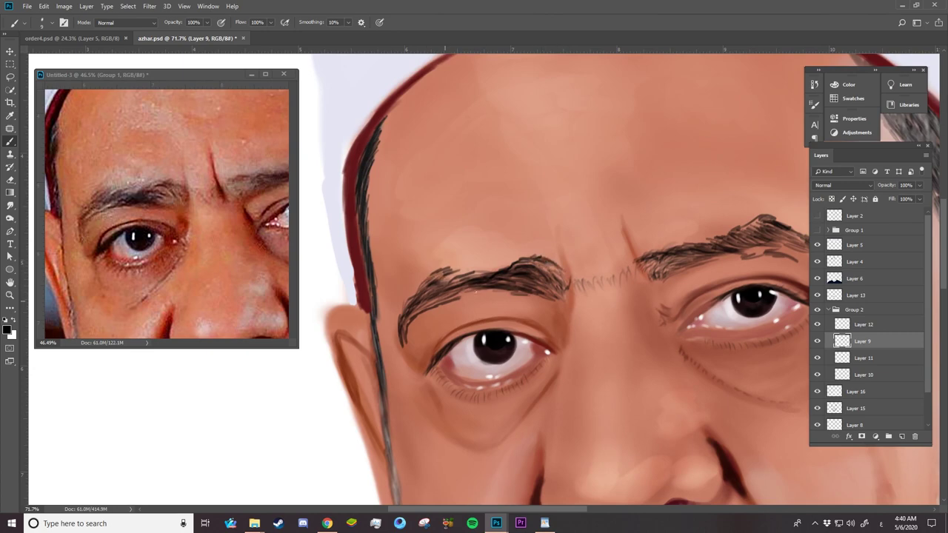
mouse_move(454, 299)
left_mouse_down()
mouse_move(496, 292)
mouse_move(444, 300)
mouse_move(404, 324)
left_mouse_up()
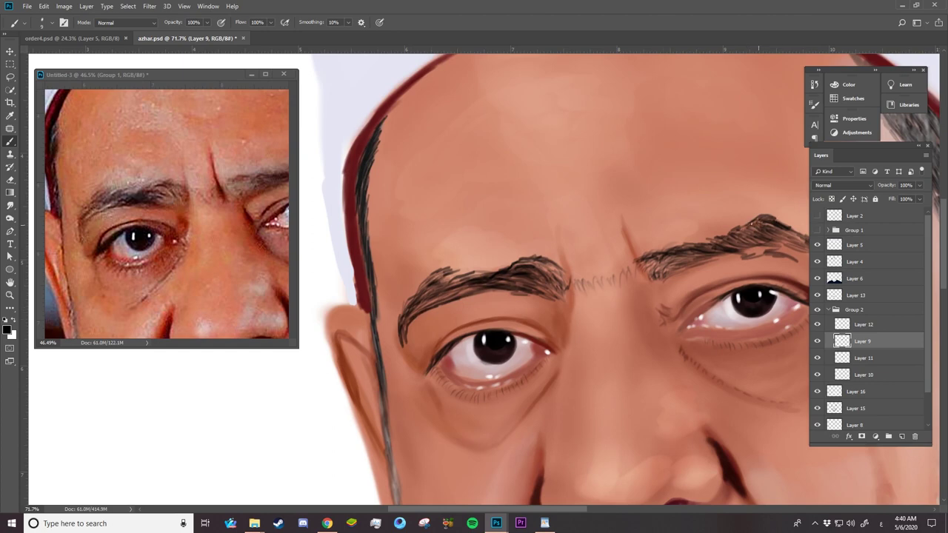
left_click_drag(744, 222, 798, 234)
left_click(818, 231)
left_click(818, 230)
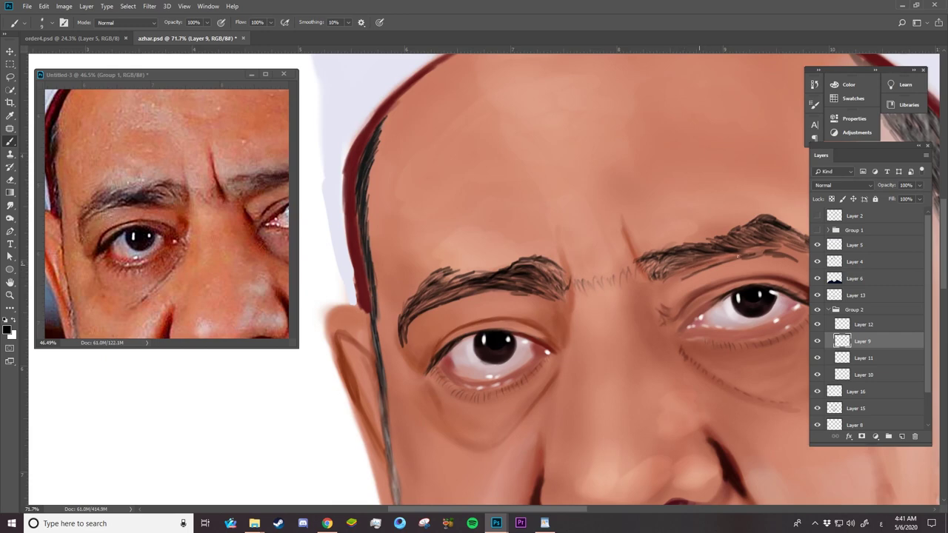
left_click_drag(689, 274, 766, 247)
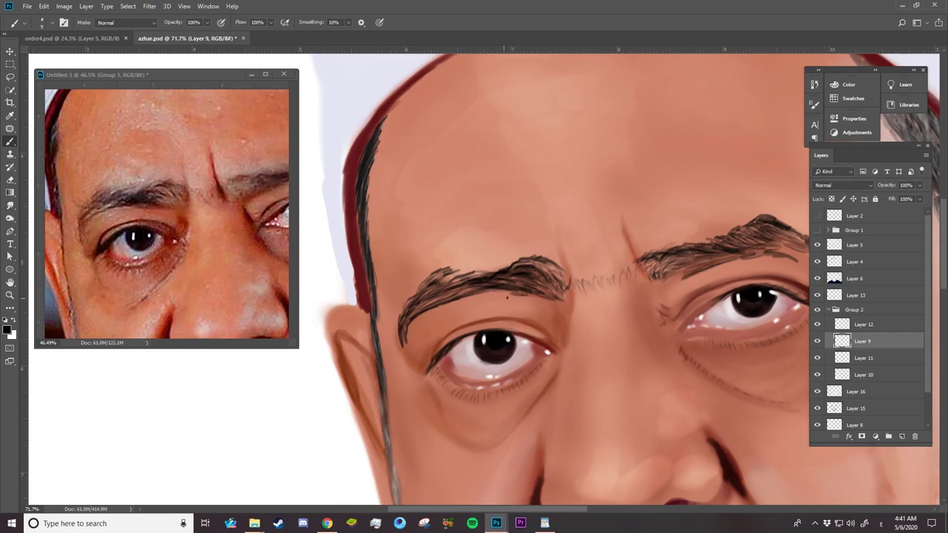
left_click_drag(523, 296, 459, 298)
left_click_drag(704, 250, 614, 263)
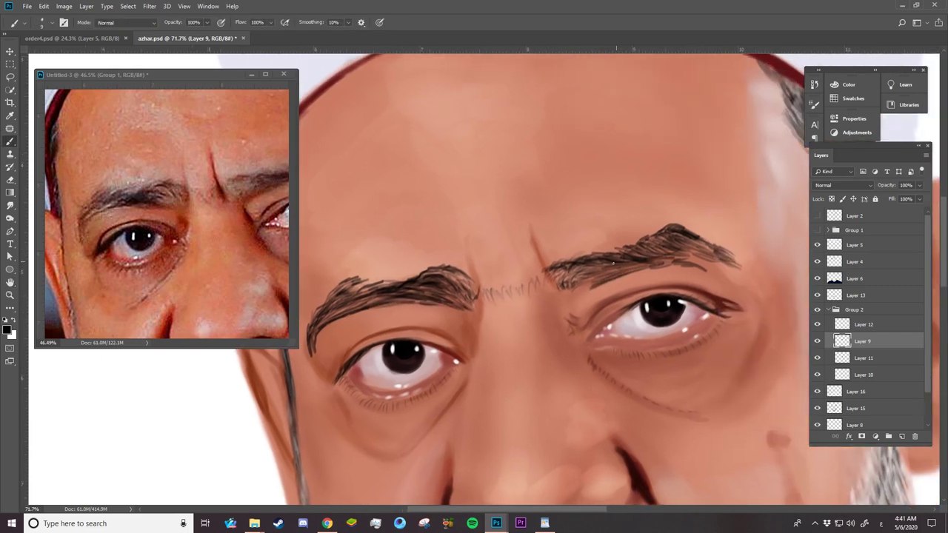
Step: Shrink the eraser and erase stray strokes below the left eyebrow, then zoom out
left_click_drag(250, 304, 135, 297)
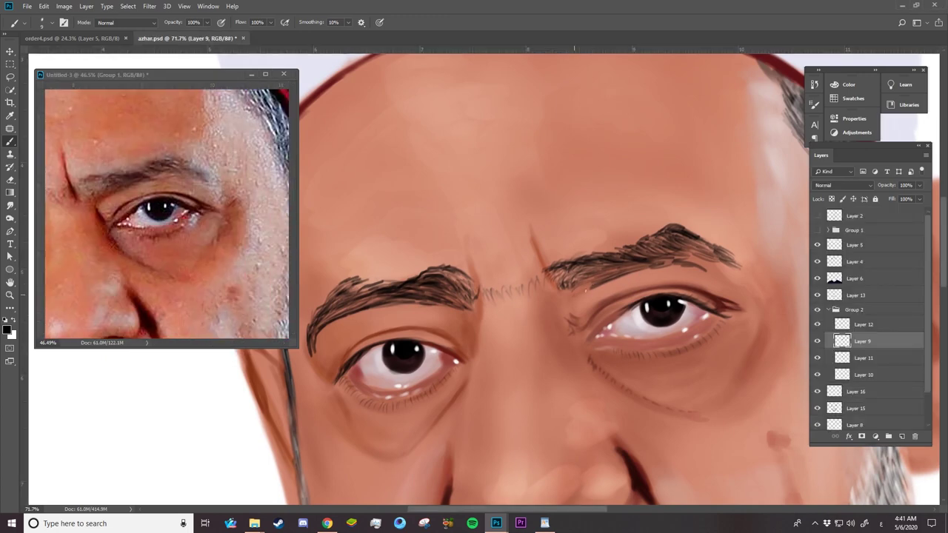
left_click(818, 231)
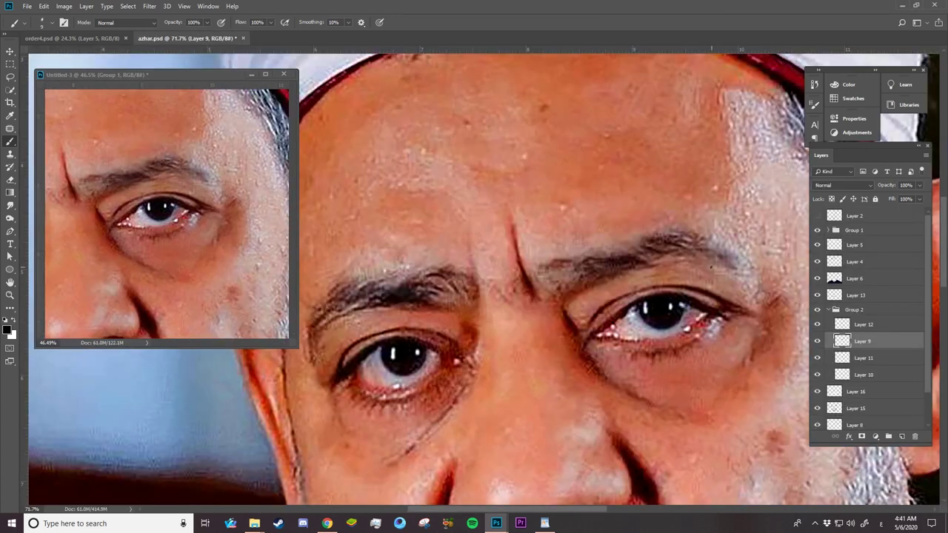
key("e")
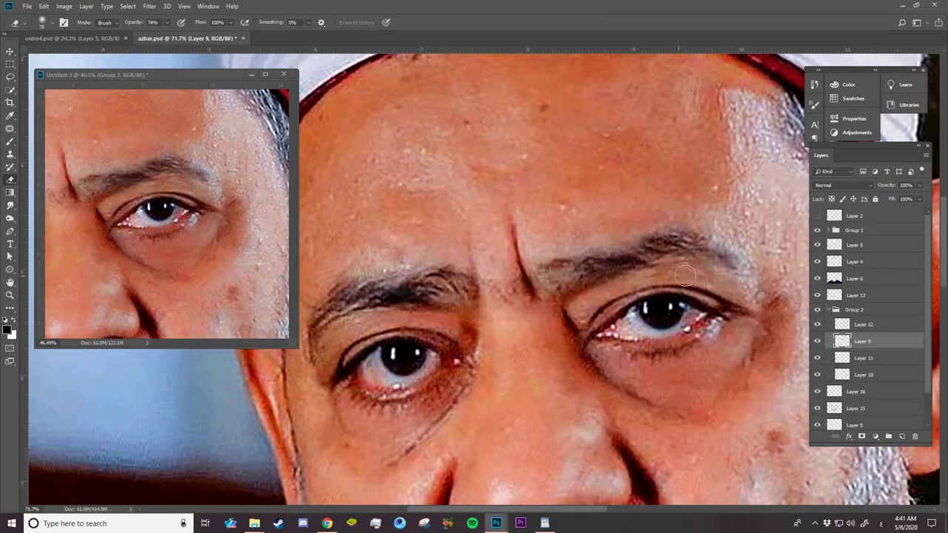
left_click(818, 231)
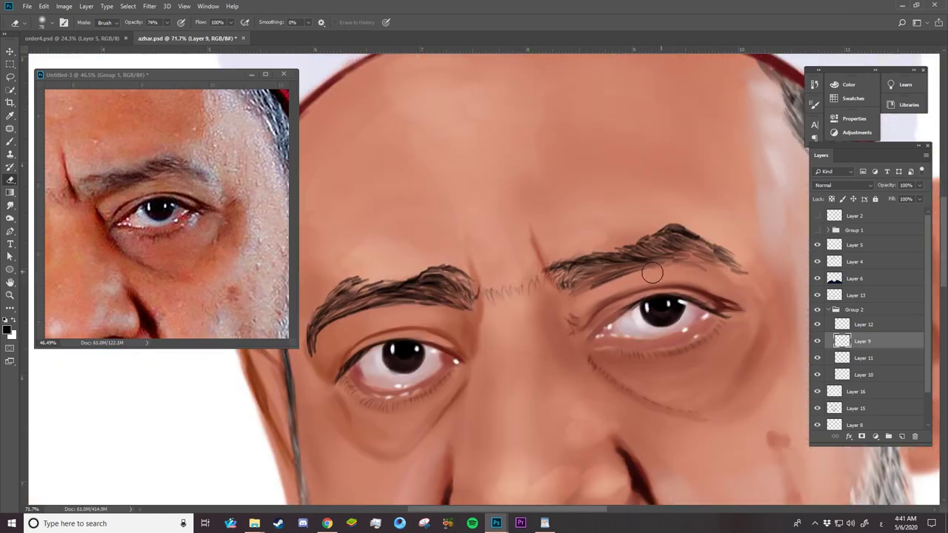
right_click(374, 315)
left_click_drag(432, 165, 416, 164)
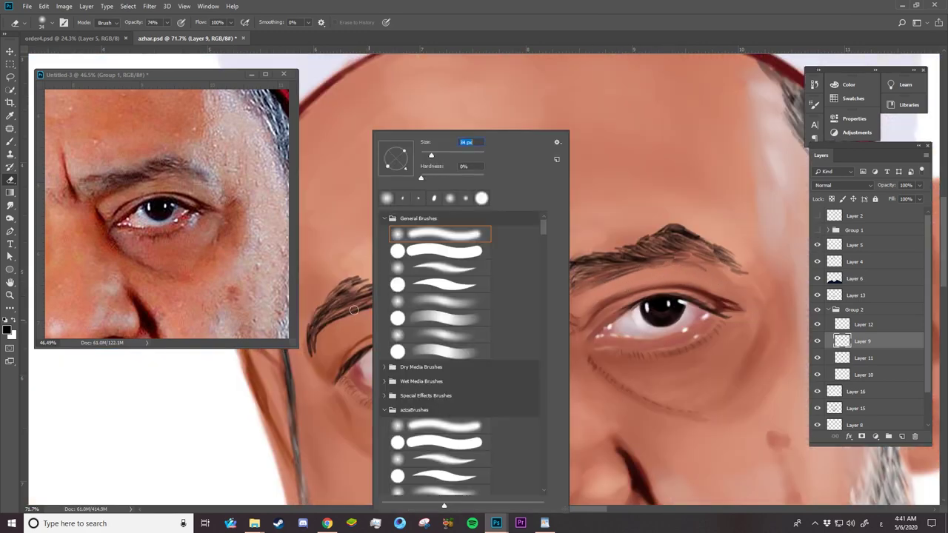
key("Return")
left_click_drag(314, 336, 339, 317)
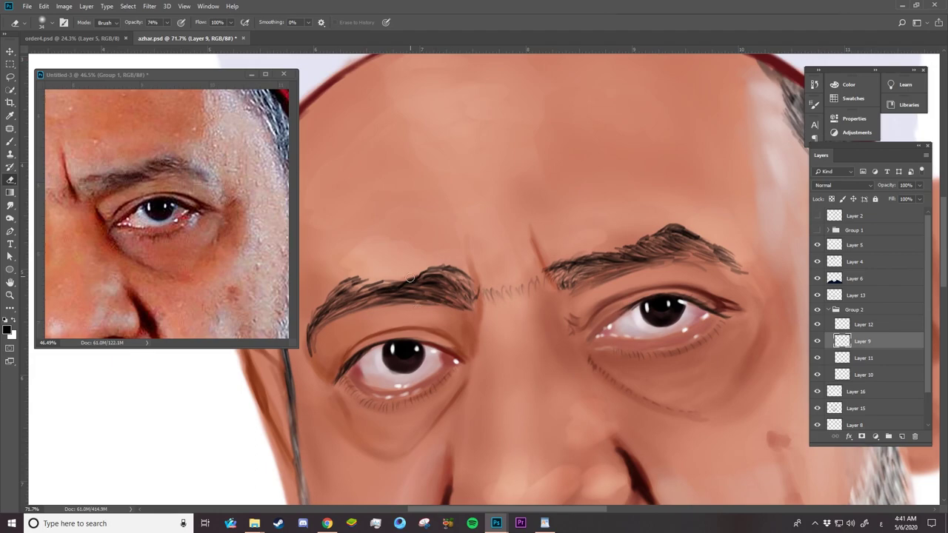
key("z")
left_click_drag(541, 304, 475, 303)
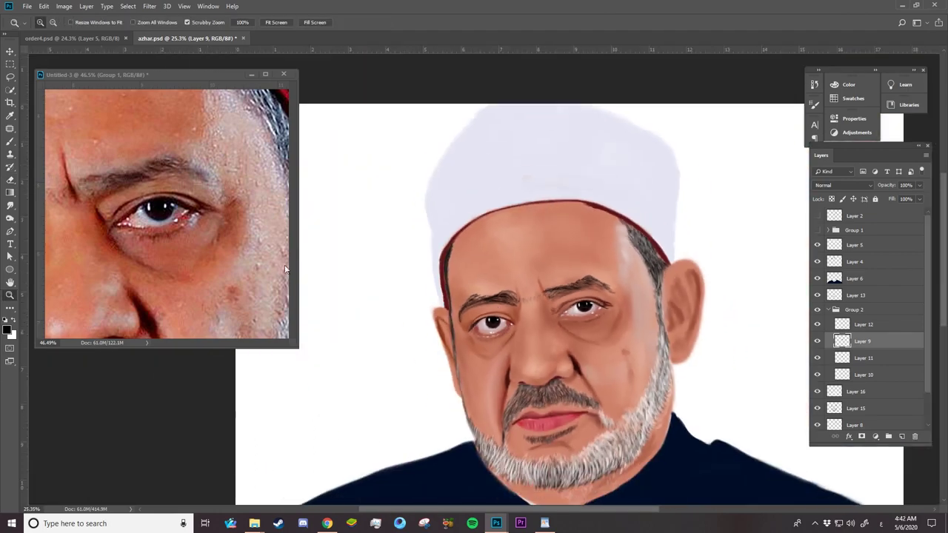
Step: Zoom in on the forehead and paint short dark hair strokes along the hairline
left_click_drag(242, 259, 220, 287)
left_click_drag(552, 208, 615, 208)
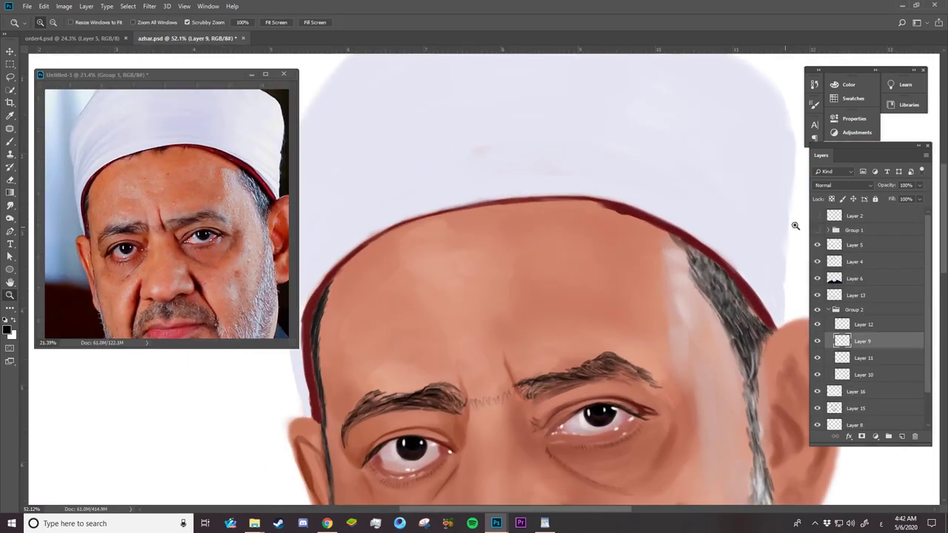
key("b")
left_click_drag(504, 208, 402, 237)
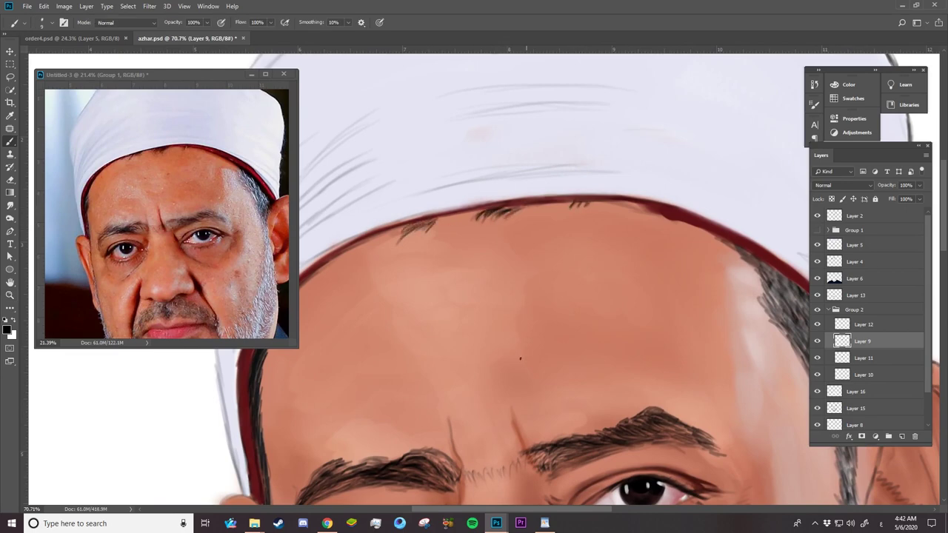
scroll(520, 359, "left", 3)
scroll(444, 348, "left", 3)
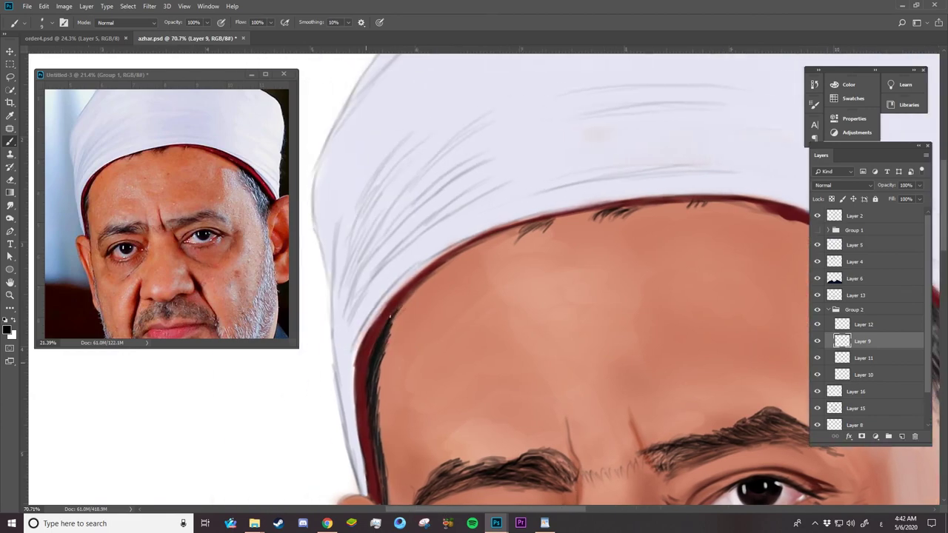
Step: Paint more hair strokes from the hairline down toward the ear
key("e")
right_click(425, 323)
key("Escape")
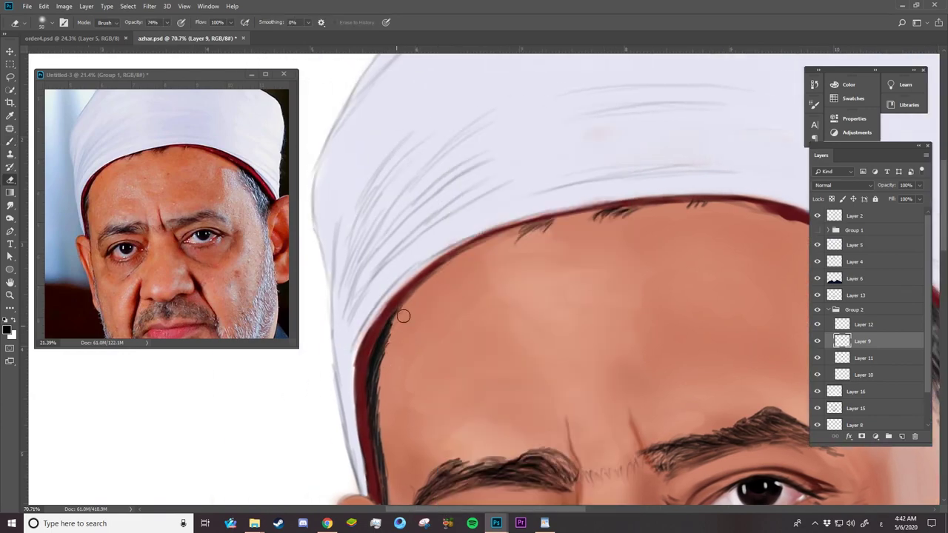
key("b")
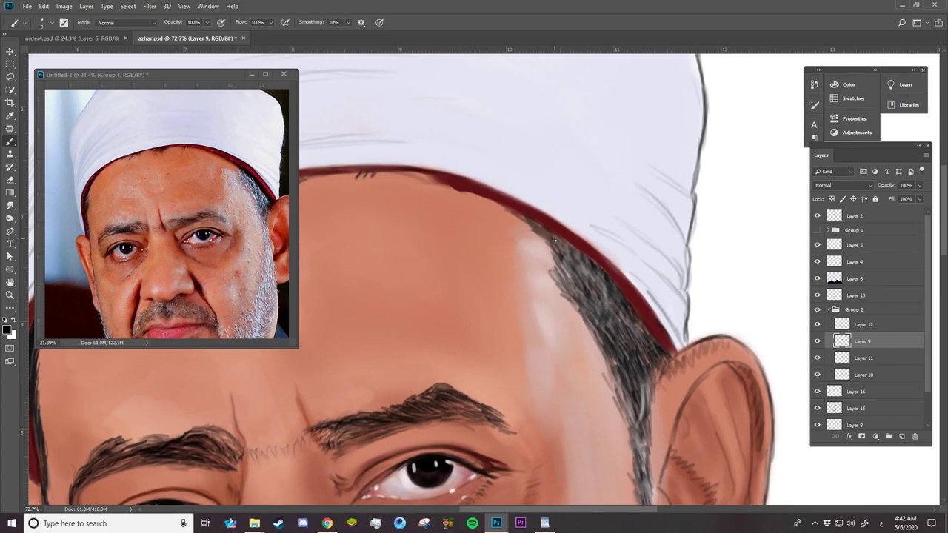
right_click(580, 134)
key("Escape")
left_click_drag(533, 222, 592, 271)
left_click_drag(565, 236, 656, 339)
left_click_drag(631, 310, 665, 362)
left_click_drag(575, 249, 615, 295)
left_click_drag(508, 206, 533, 226)
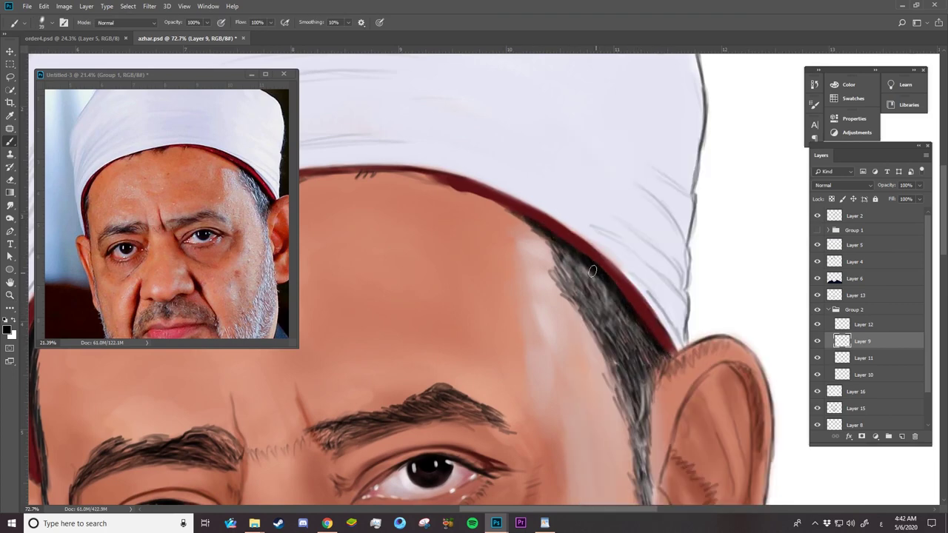
left_click_drag(569, 252, 604, 300)
Step: Collapse Group 2 and hide the sketch lines layer
key("e")
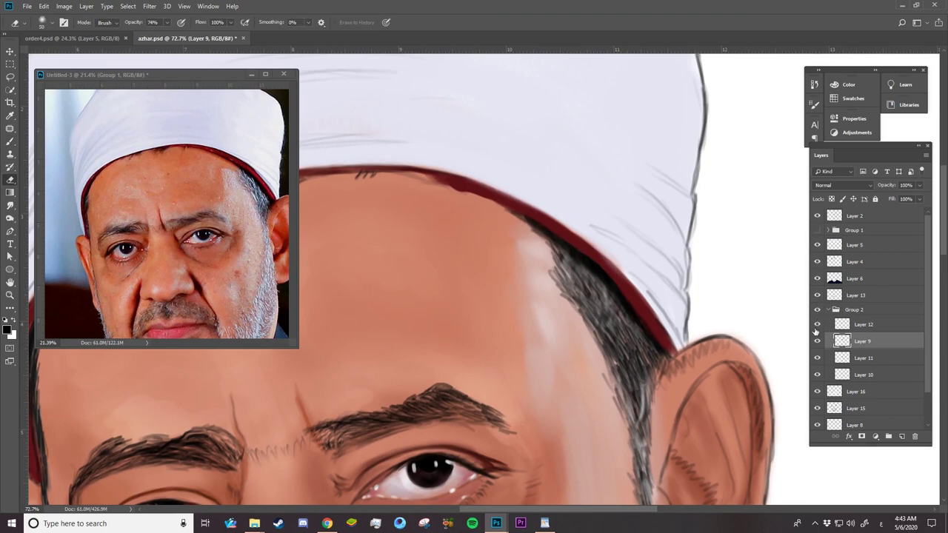
left_click(829, 311)
left_click(818, 216)
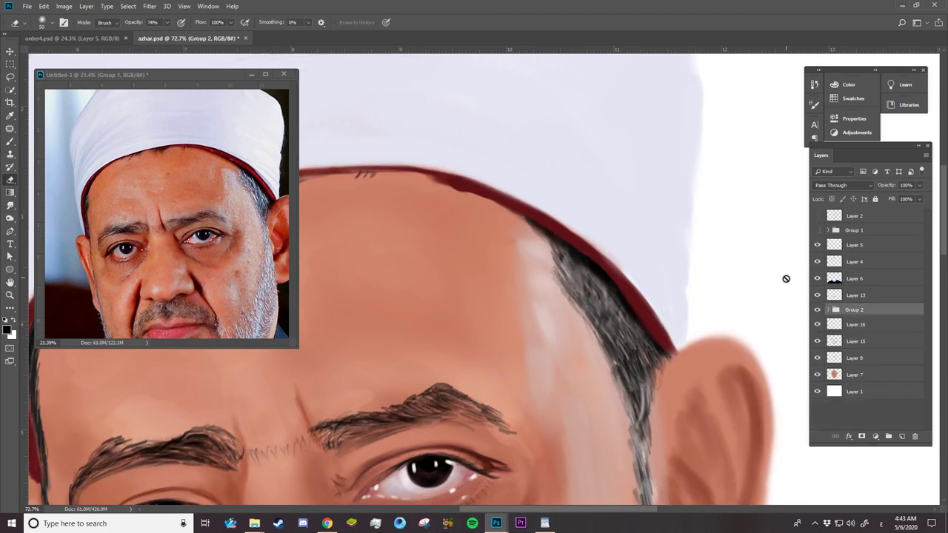
Step: Zoom in on the right eye and select Layer 9 from the canvas
key("z")
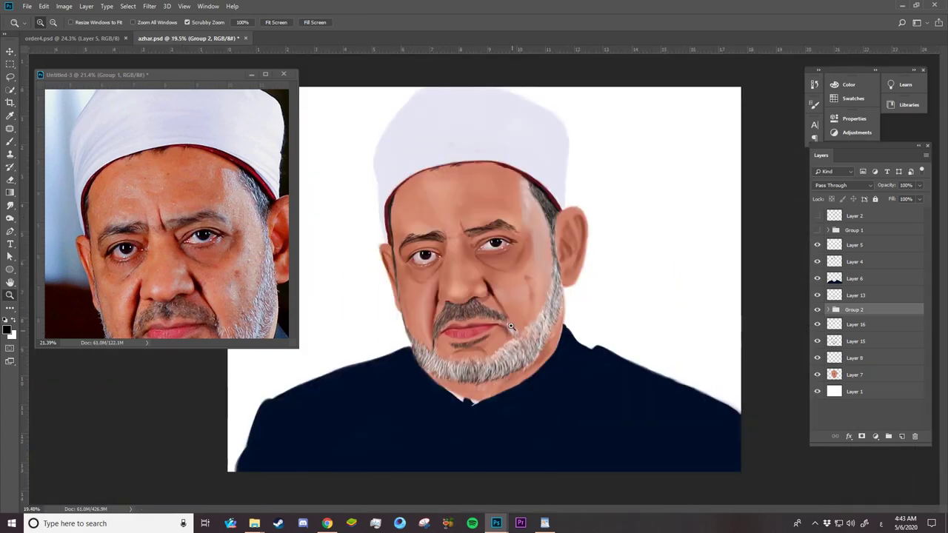
left_click_drag(786, 278, 468, 302)
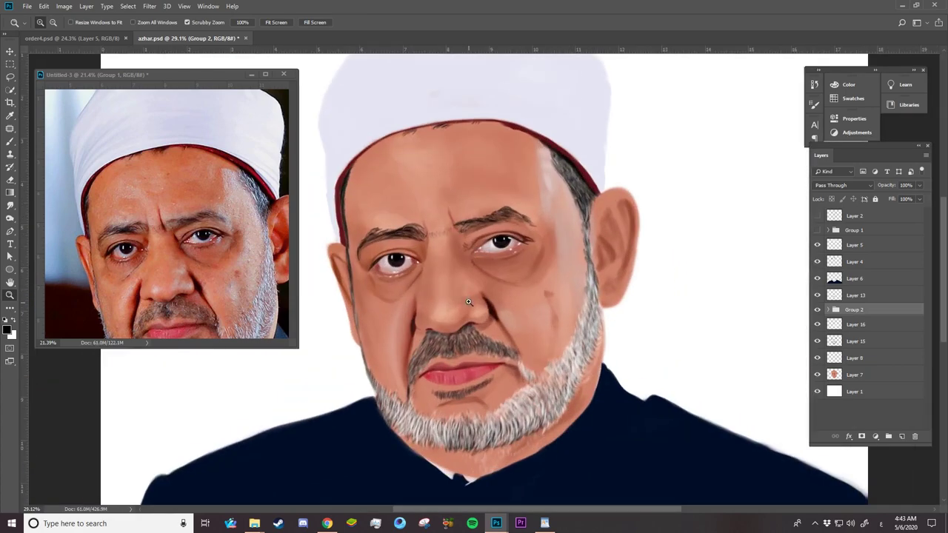
left_click_drag(481, 236, 533, 235)
key("v")
right_click(535, 241)
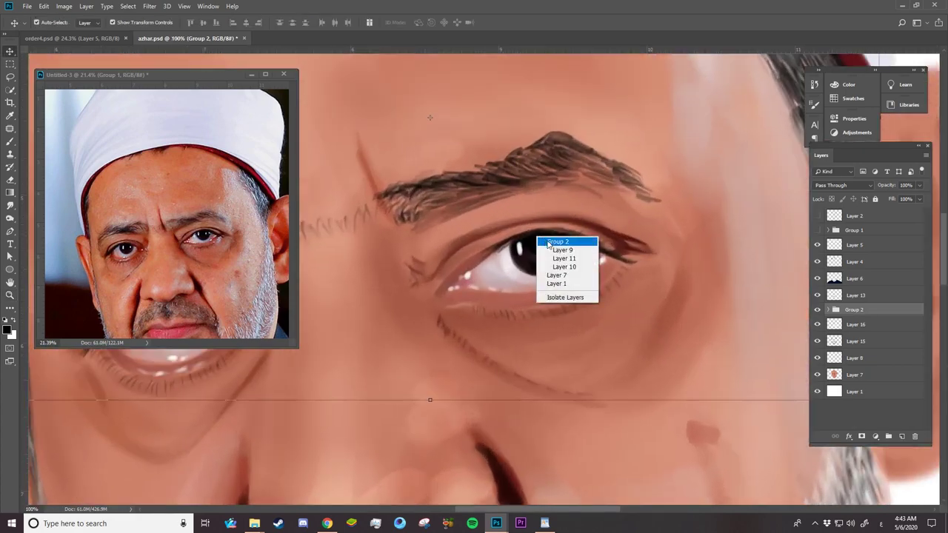
left_click(548, 248)
Step: Try a Levels adjustment darkening the midtones, then cancel it
left_click(63, 6)
mouse_move(79, 31)
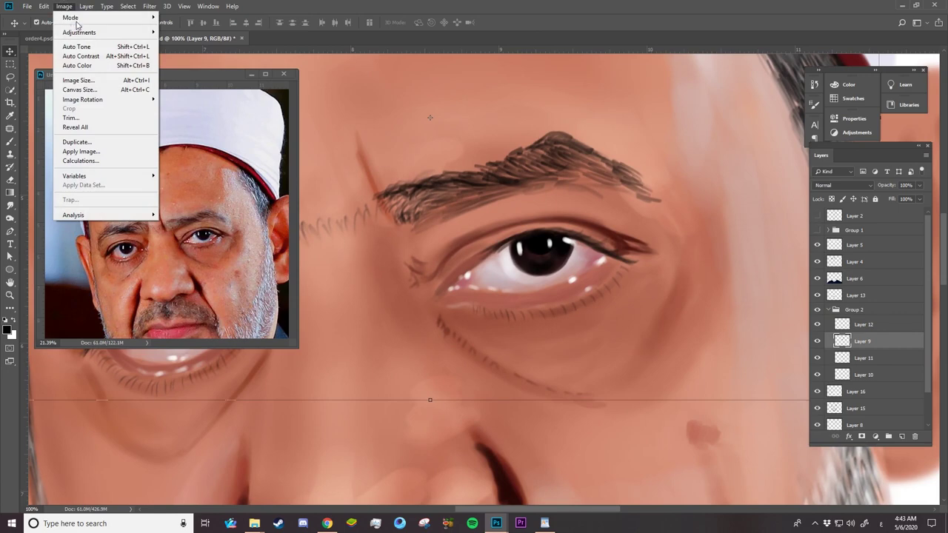
left_click(185, 42)
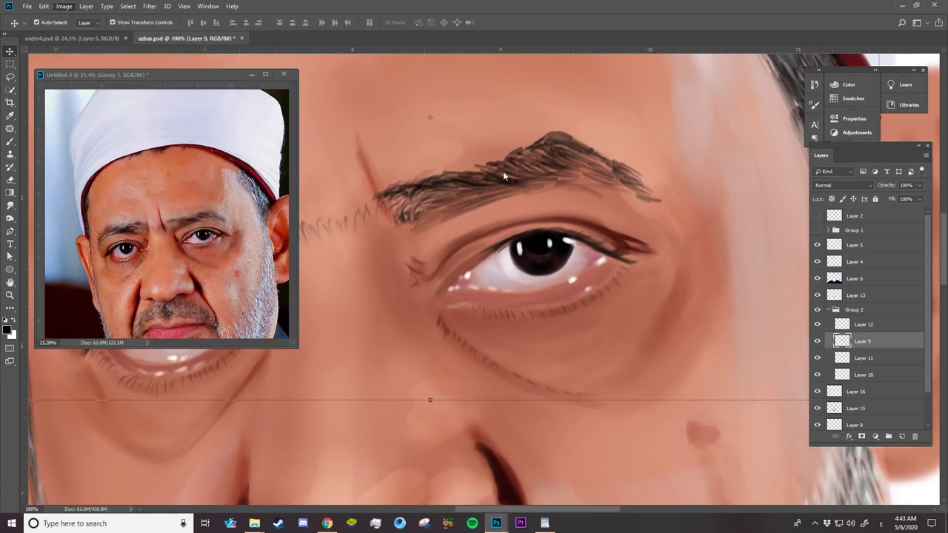
left_click_drag(698, 276, 736, 272)
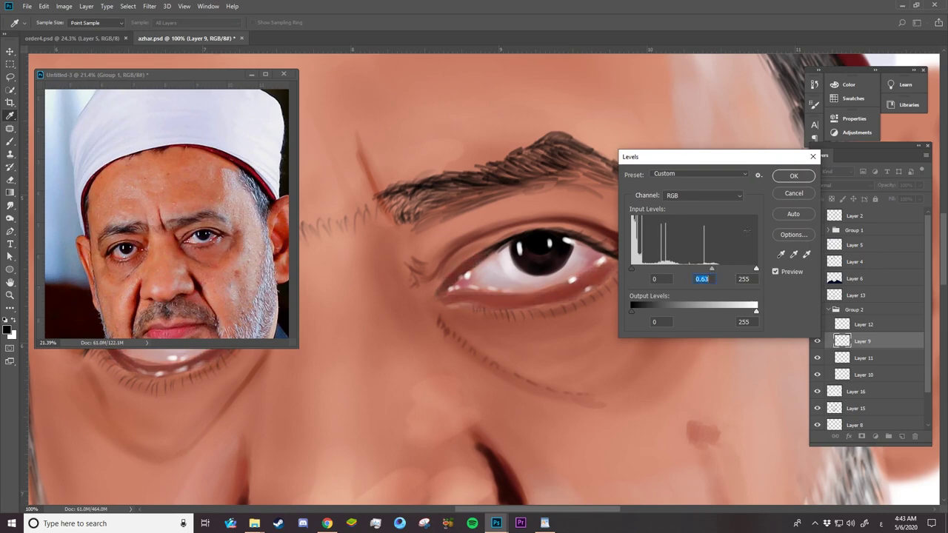
key("Escape")
key("v")
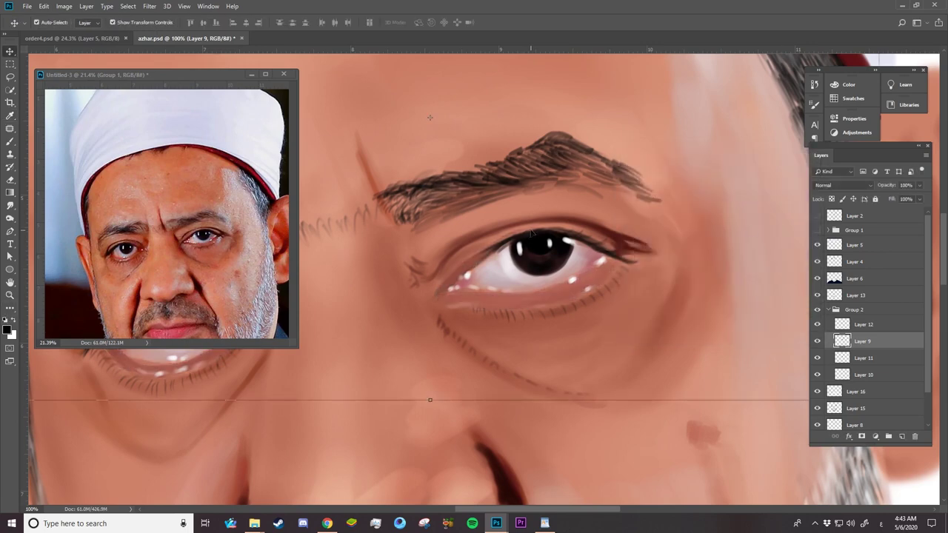
Step: With a 12 px brush, darken the upper lash line, inner upper lid and inner corner
key("b")
right_click(532, 232)
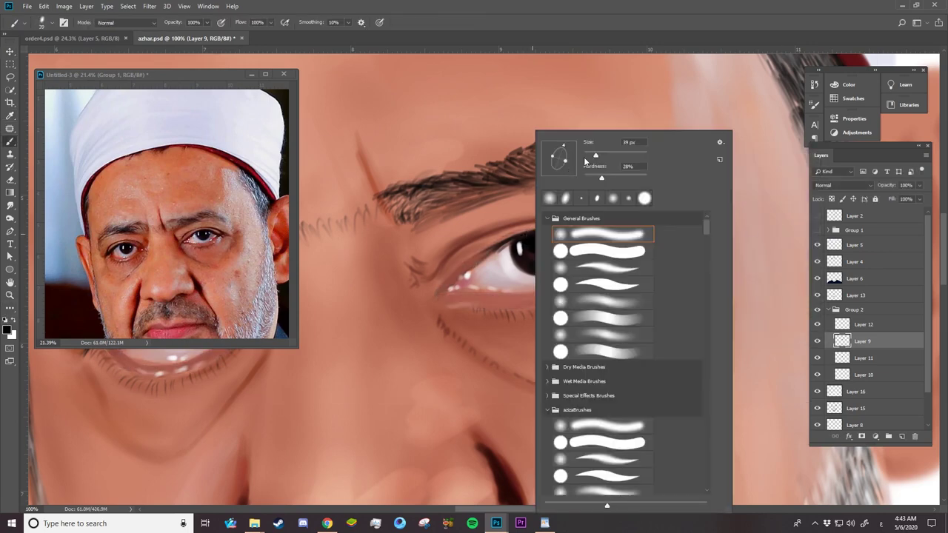
left_click(587, 154)
key("Return")
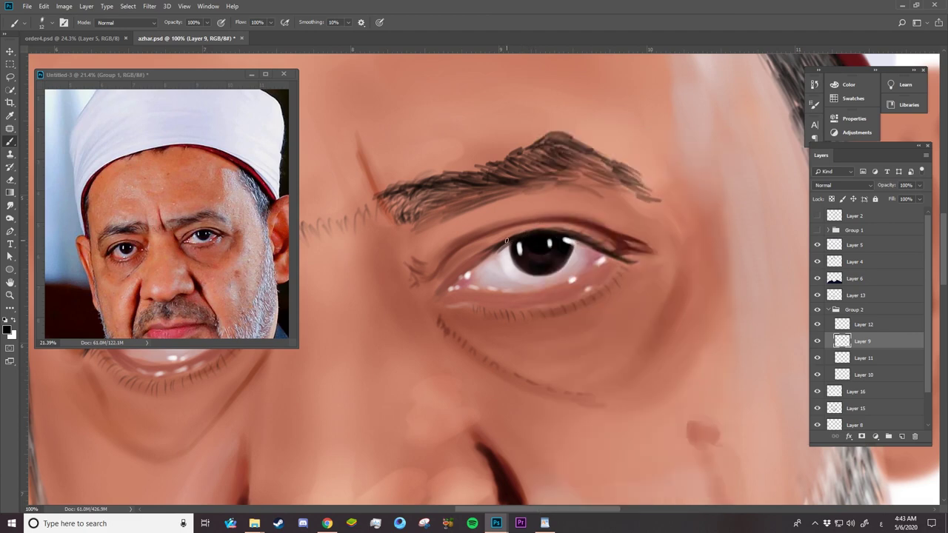
scroll(200, 236, "up", 5)
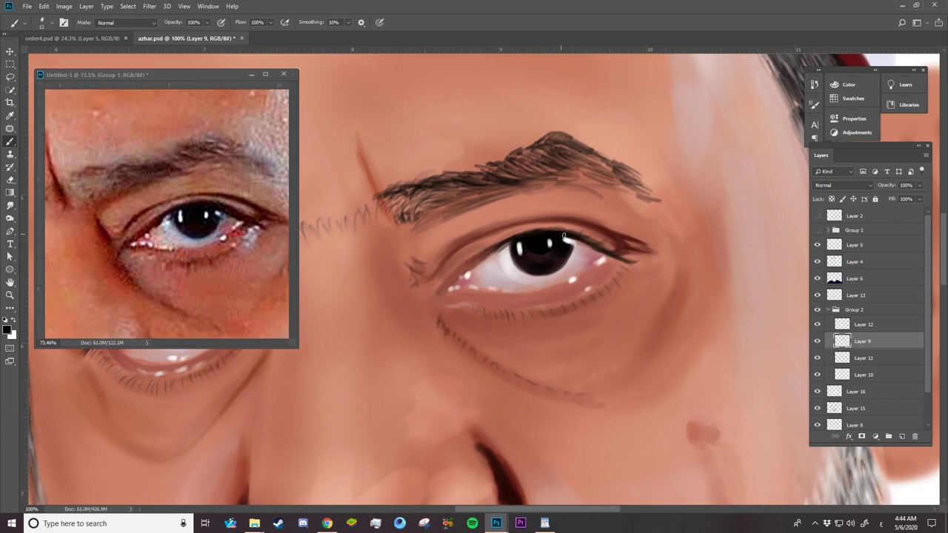
mouse_move(544, 235)
left_mouse_down()
mouse_move(582, 238)
mouse_move(604, 257)
mouse_move(590, 241)
left_mouse_up()
left_click_drag(472, 262, 494, 249)
left_click_drag(444, 288, 461, 270)
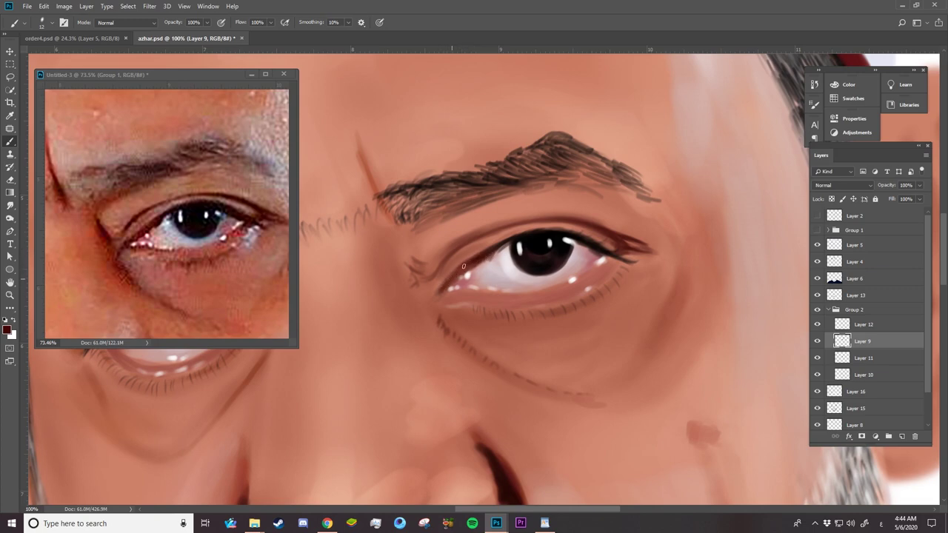
Step: On Layer 10, darken the lower waterline, outer lash line and the left eye's lower lid
left_click(837, 376)
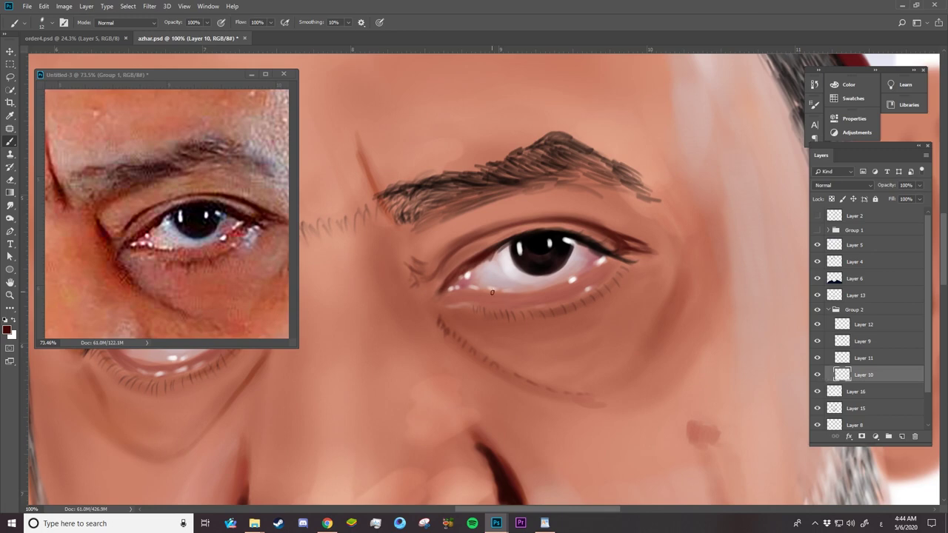
mouse_move(492, 293)
left_mouse_down()
mouse_move(456, 292)
mouse_move(531, 294)
left_mouse_up()
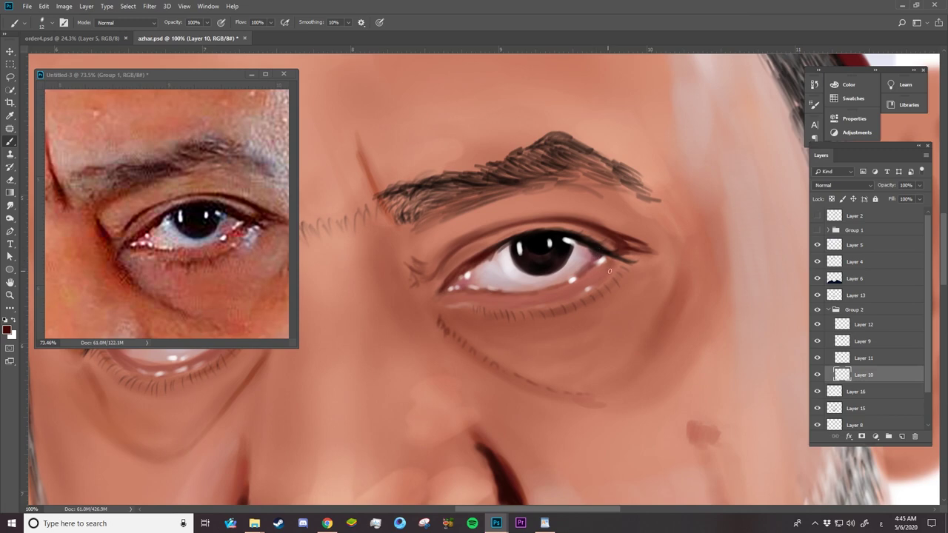
left_click_drag(460, 292, 471, 289)
left_click_drag(622, 256, 585, 260)
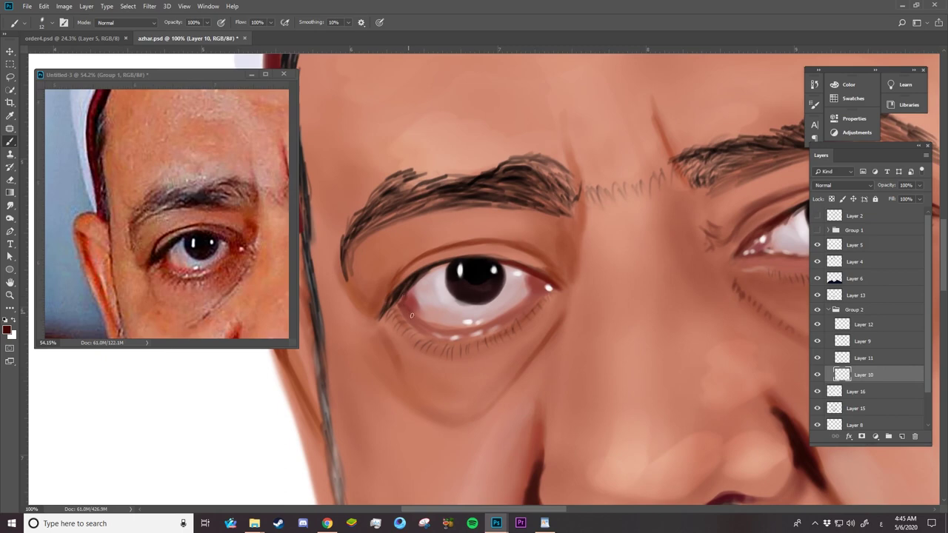
left_click_drag(412, 315, 501, 319)
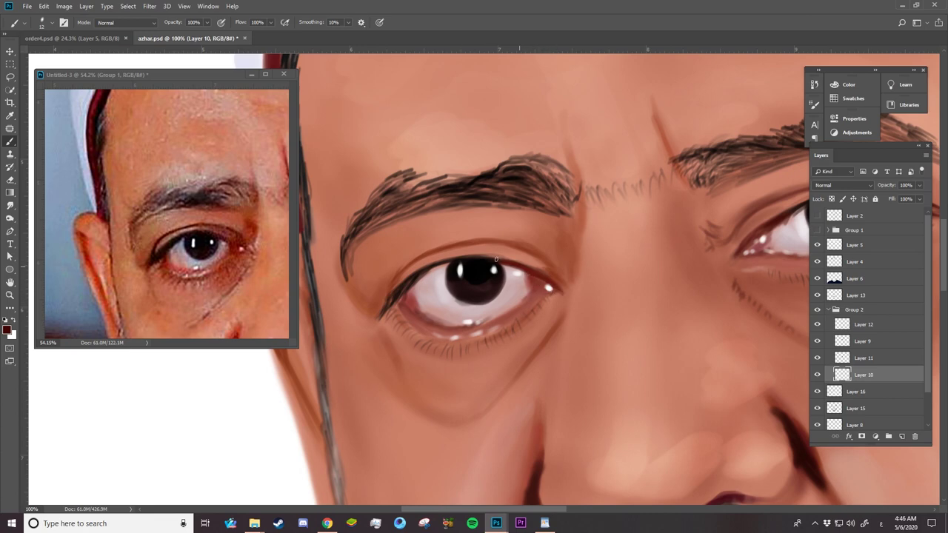
Step: Reset black as the paint colour and thicken the upper eyelid line above the iris
key("d")
mouse_move(402, 289)
left_mouse_down()
mouse_move(450, 263)
mouse_move(415, 279)
left_mouse_up()
left_click_drag(487, 261, 447, 261)
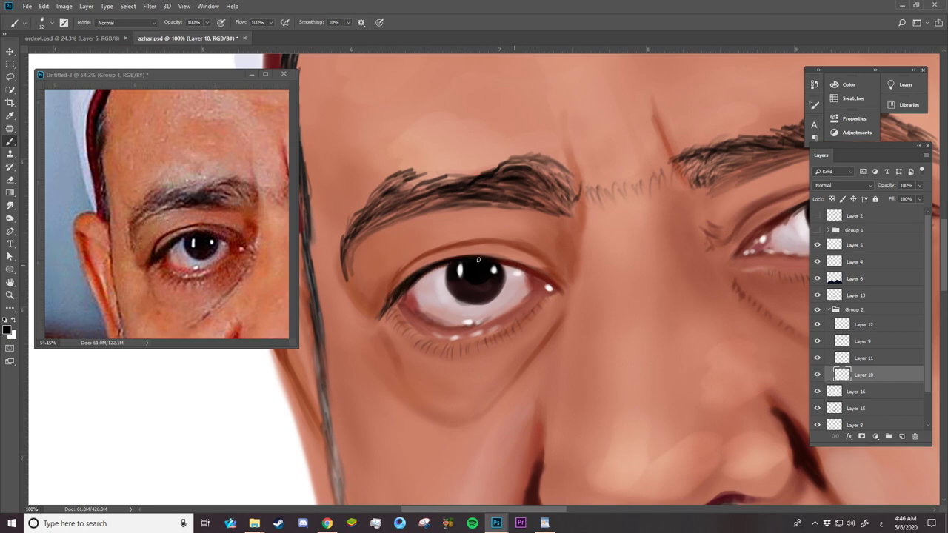
scroll(866, 333, "down", 2)
Step: Hide the skin colour layer, switch to the Mixer Brush, and darken the upper eyelid crease
left_click(859, 407)
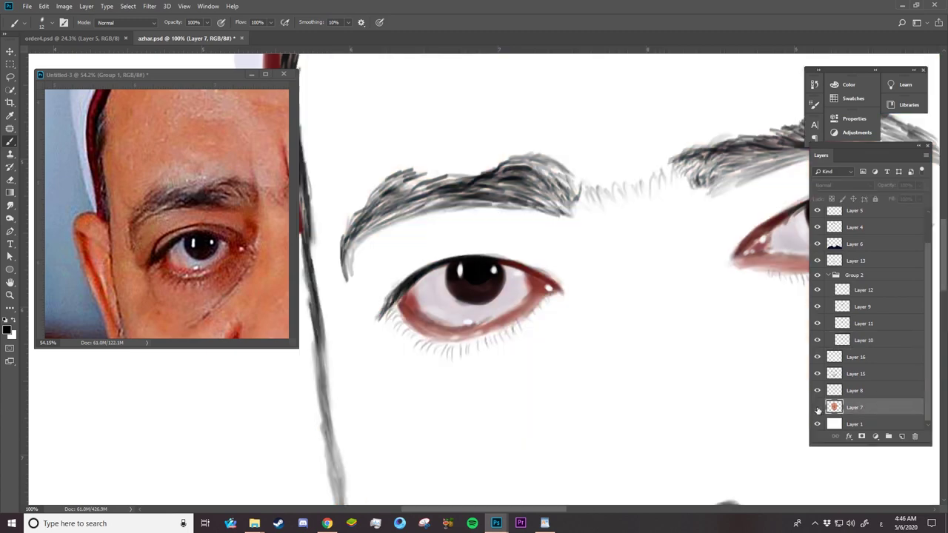
right_click(9, 141)
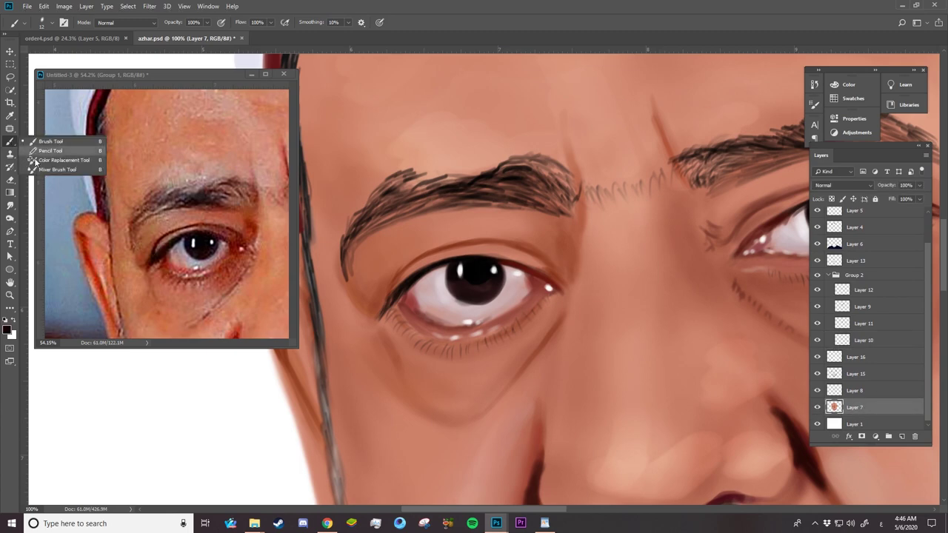
left_click(66, 172)
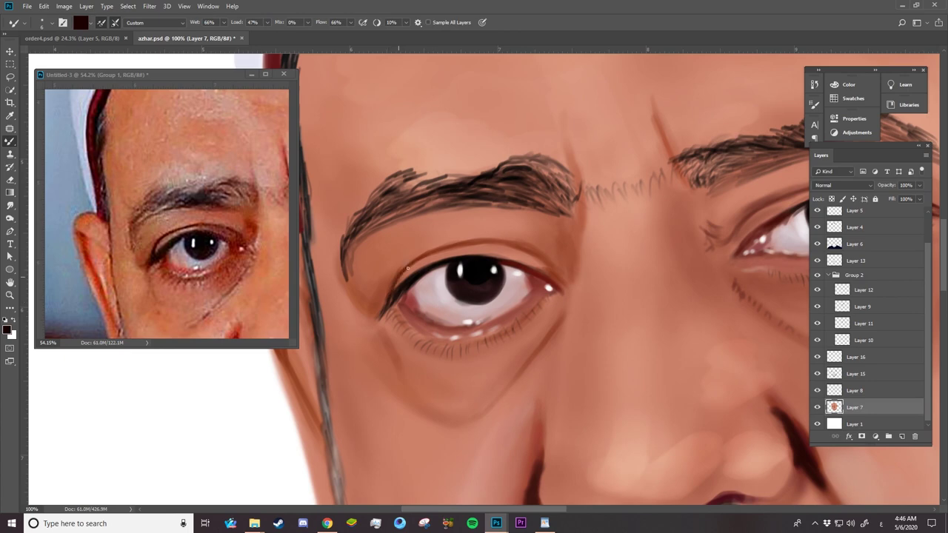
left_click_drag(408, 268, 452, 248)
left_click_drag(527, 251, 485, 241)
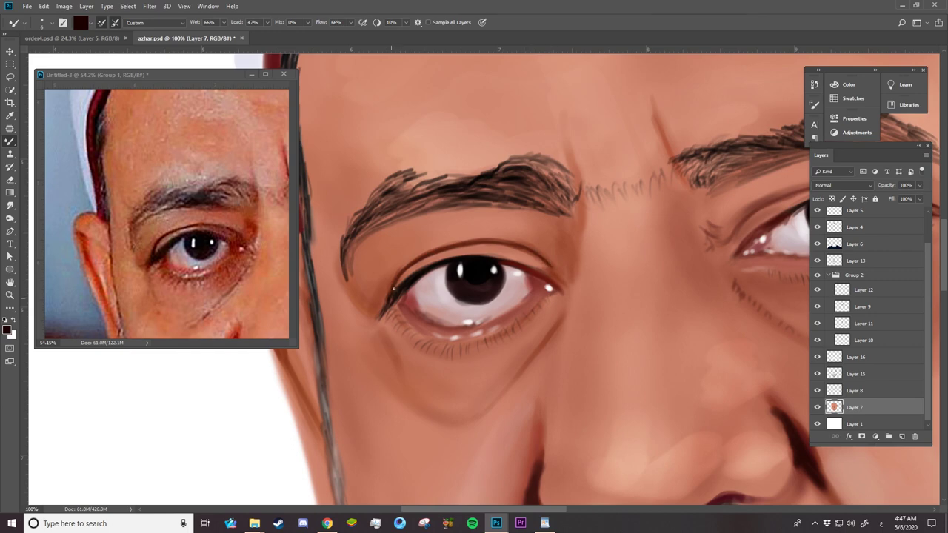
Step: Sample a reddish-brown from the reference and darken the lower lid rim, outer corner and inner corner
left_click(222, 293, "alt")
right_click(492, 134)
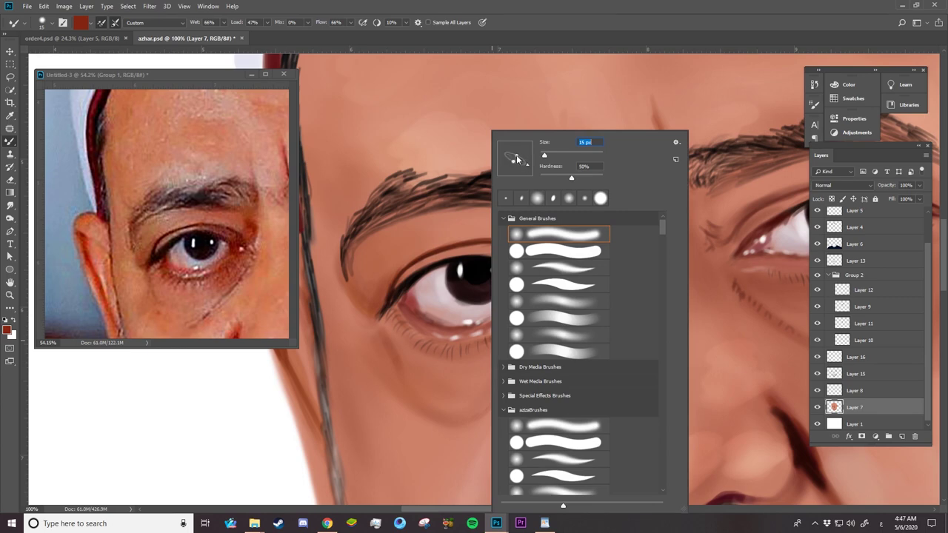
left_click(397, 326)
left_click_drag(393, 314, 489, 340)
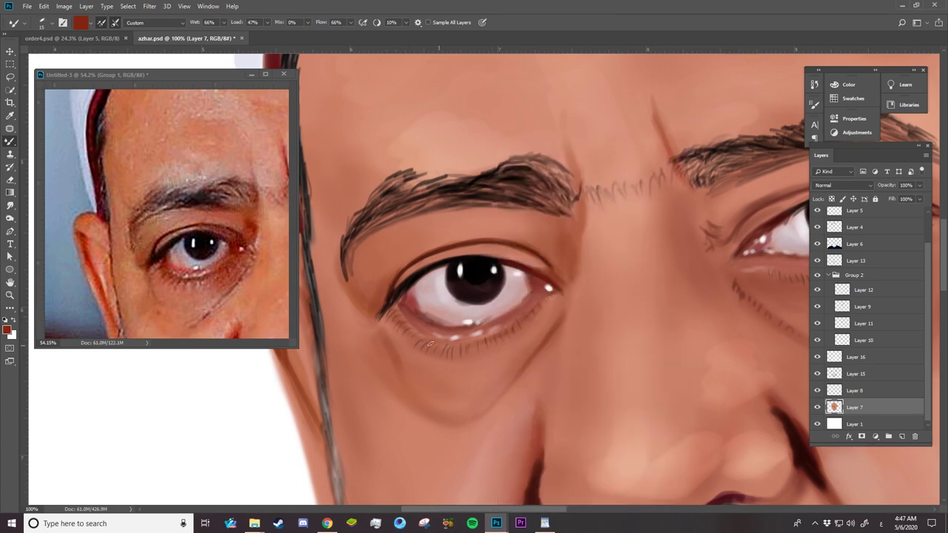
right_click(513, 327)
left_click(487, 343)
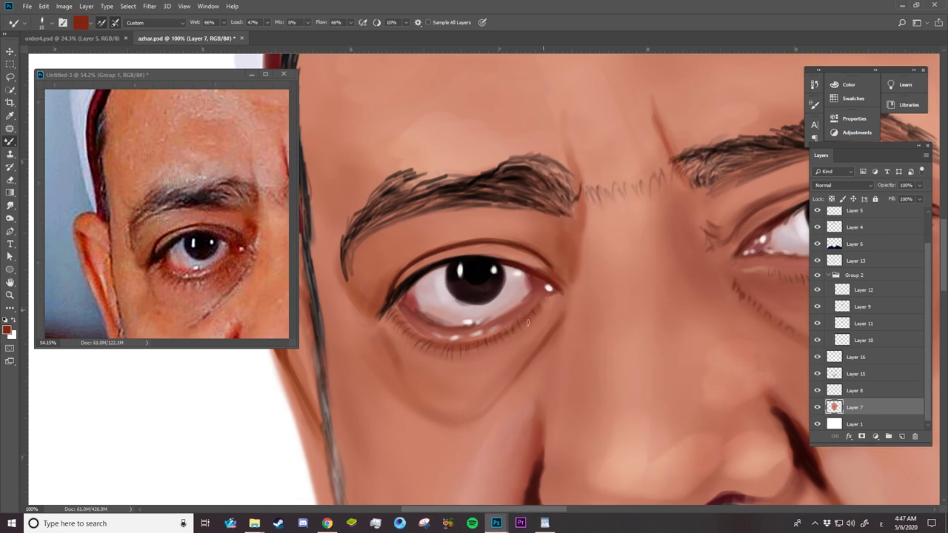
left_click_drag(527, 323, 544, 262)
left_click_drag(576, 260, 579, 238)
Step: Shade below the eyebrow, then darken the other eye's upper eyelid crease
right_click(560, 321)
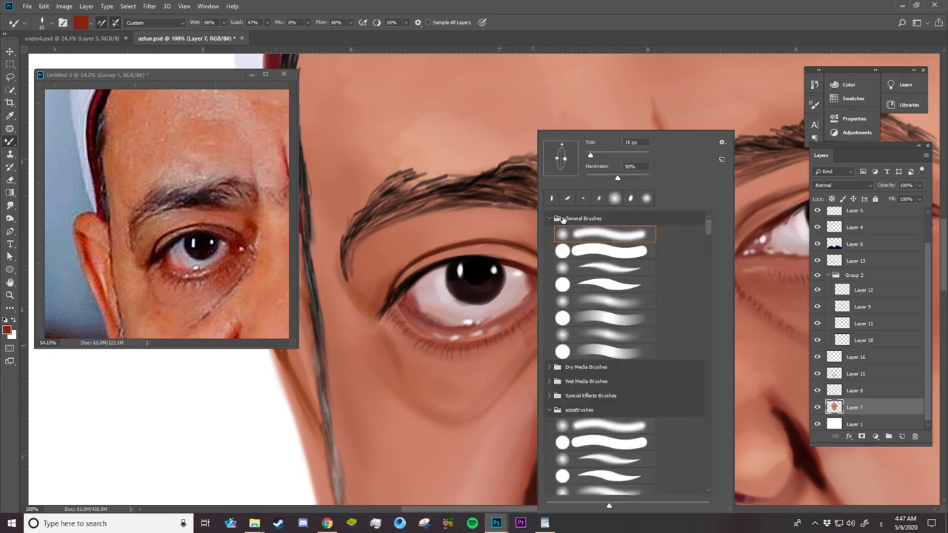
left_click(524, 335)
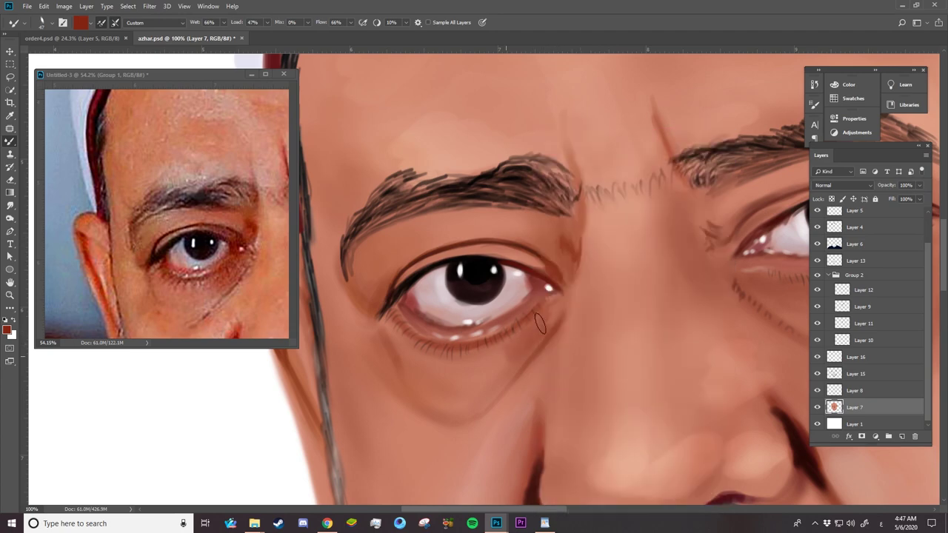
mouse_move(525, 258)
left_mouse_down()
mouse_move(545, 237)
mouse_move(490, 248)
left_mouse_up()
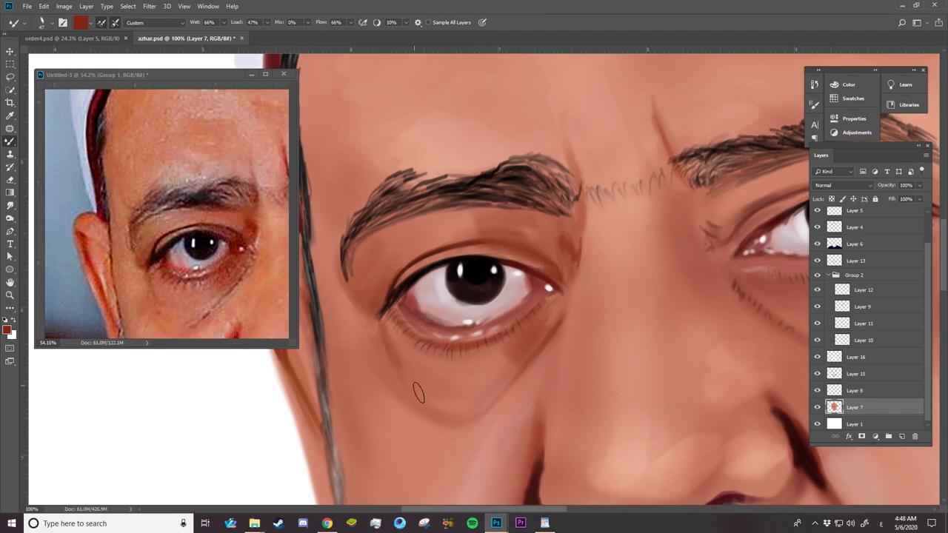
scroll(511, 437, "right", 5)
left_click(239, 346)
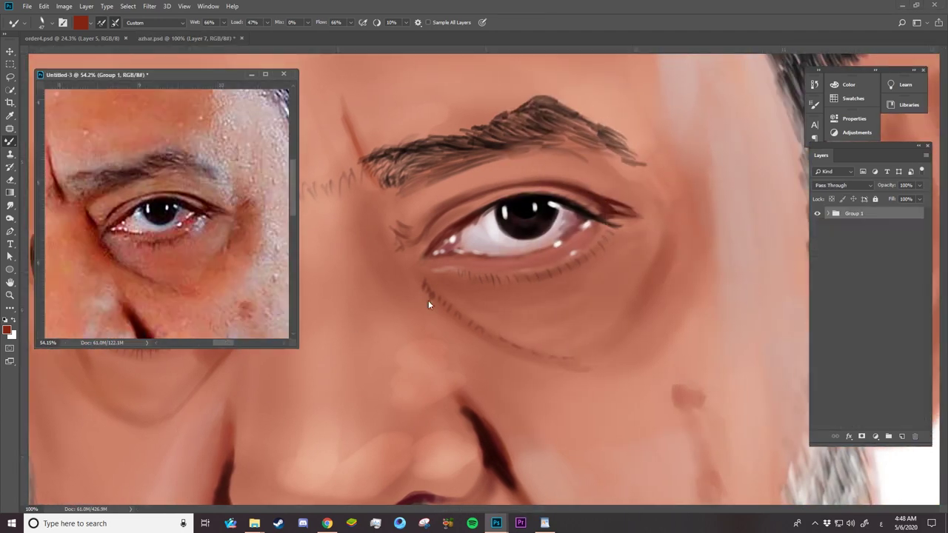
left_click(428, 300)
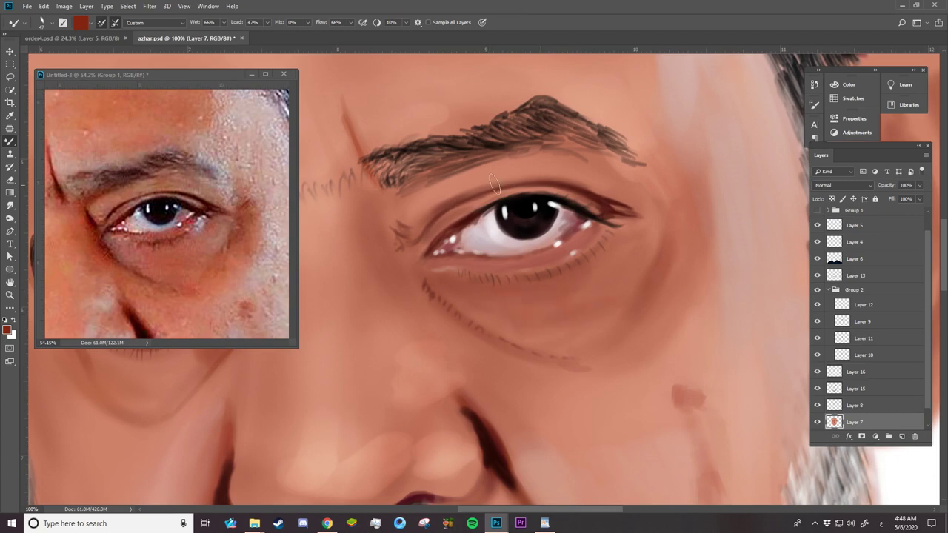
left_click_drag(562, 179, 445, 194)
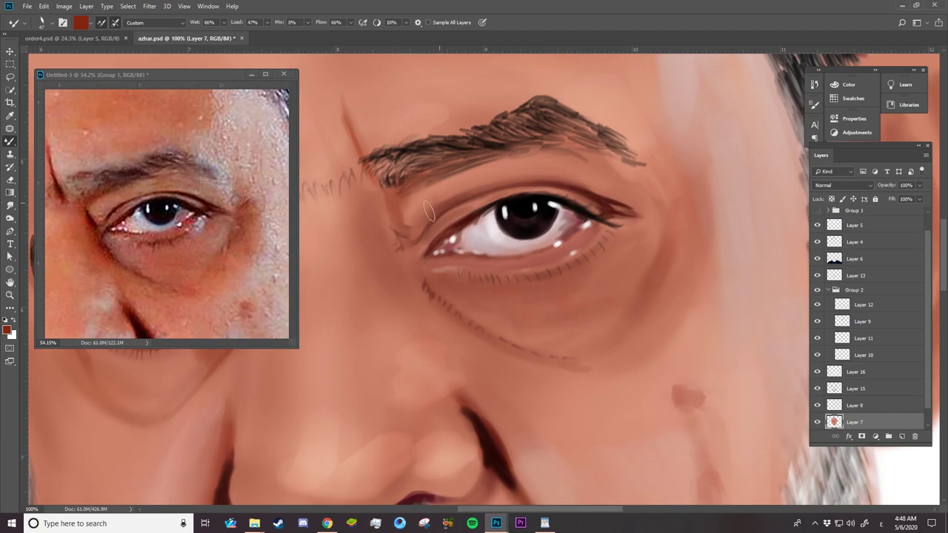
Step: Keep the mixer brush at 14 px and zoom out
right_click(522, 148)
key("Return")
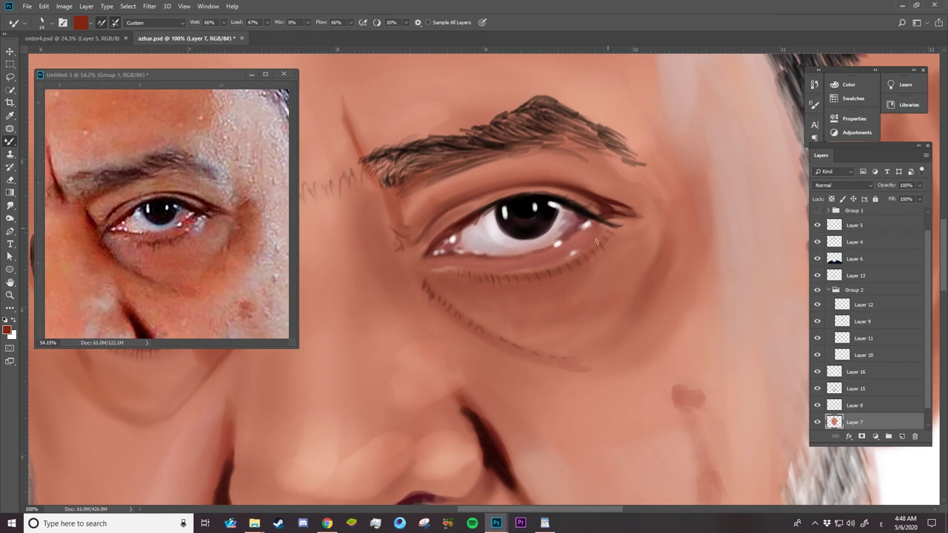
key("z")
scroll(519, 282, "down", 5)
Step: Reframe the portrait and set the brush to Screen mode with 83% hardness
left_click(228, 246)
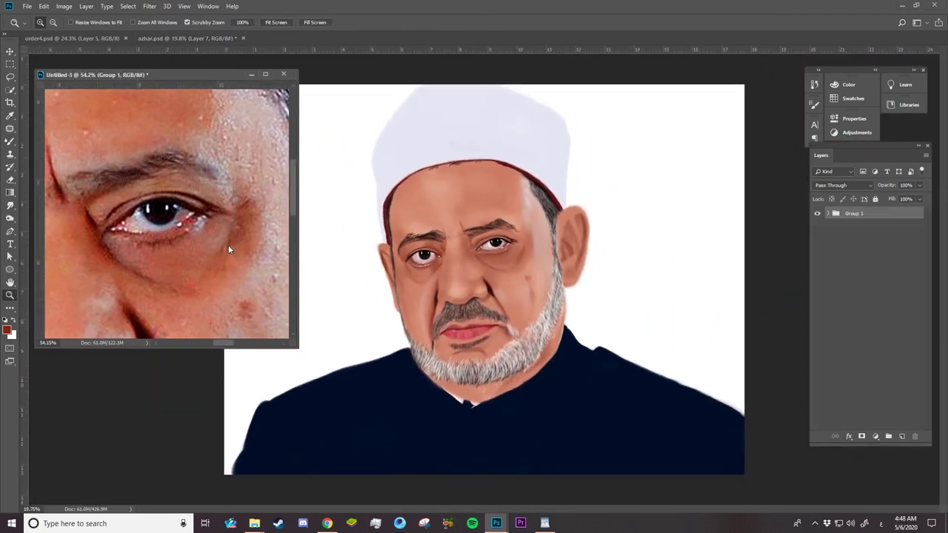
scroll(236, 260, "down", 4)
left_click_drag(467, 311, 472, 311)
scroll(435, 331, "up", 1)
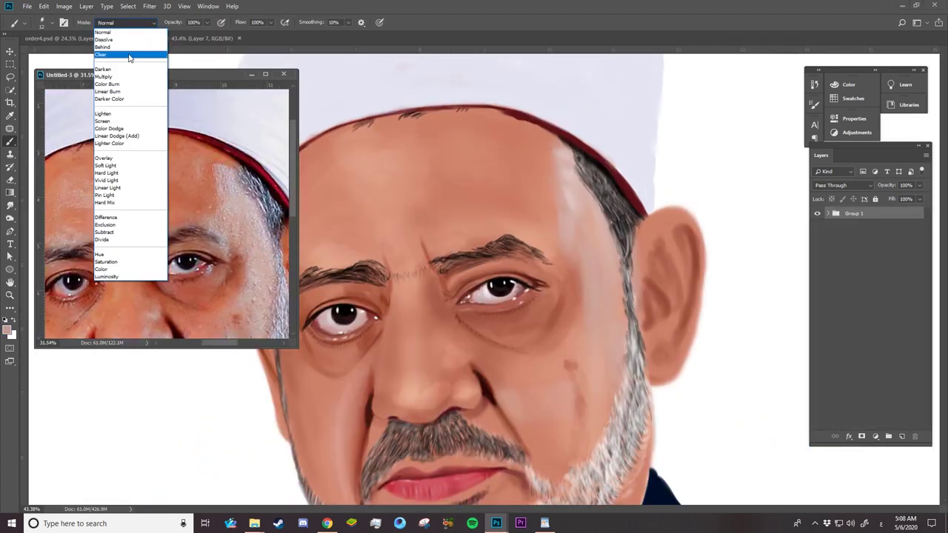
left_click(123, 121)
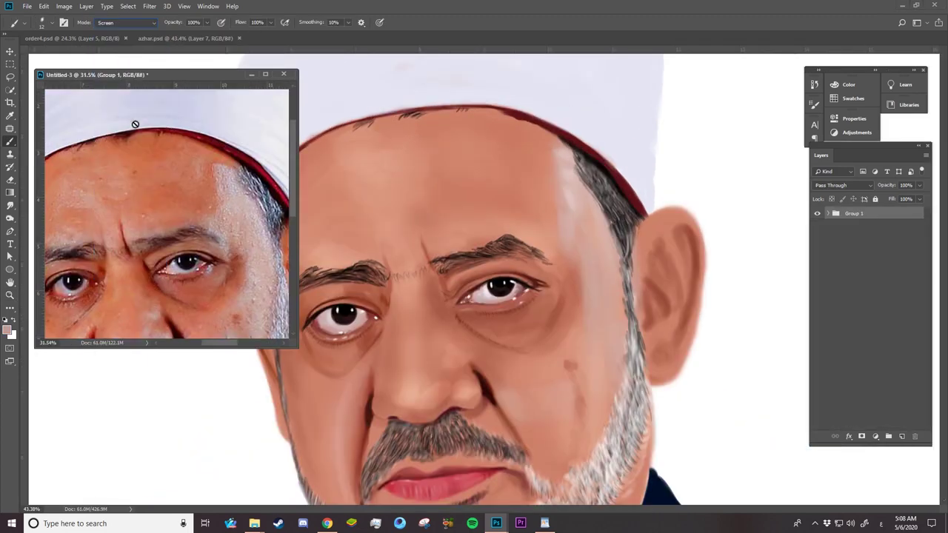
right_click(556, 172)
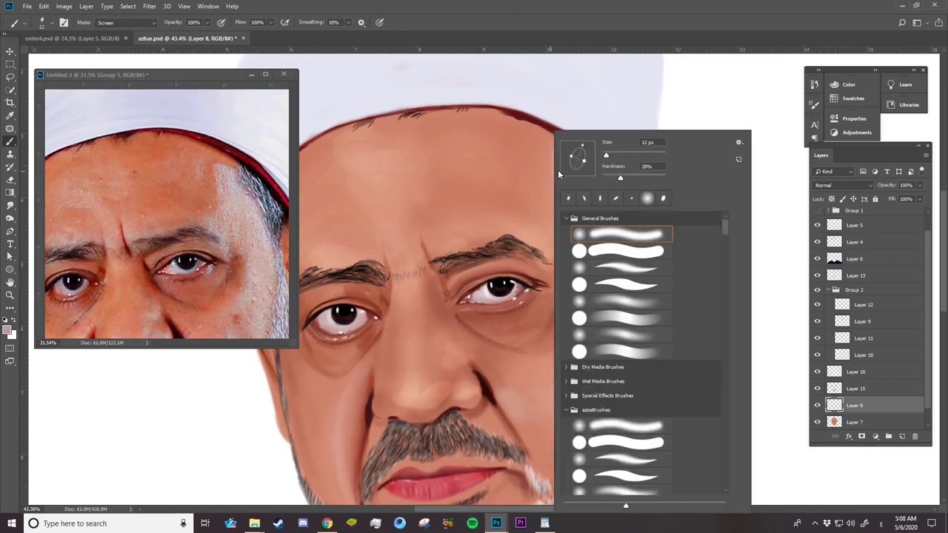
left_click(655, 178)
Step: Sample a light skin tone and paint a bright highlight streak on the right forehead below the cap
left_click(818, 211)
right_click(556, 162)
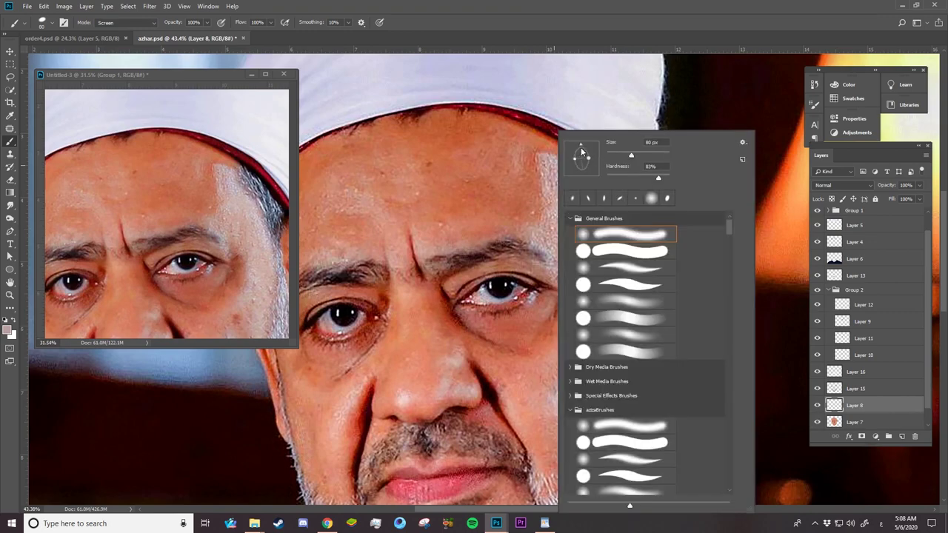
left_click(541, 162)
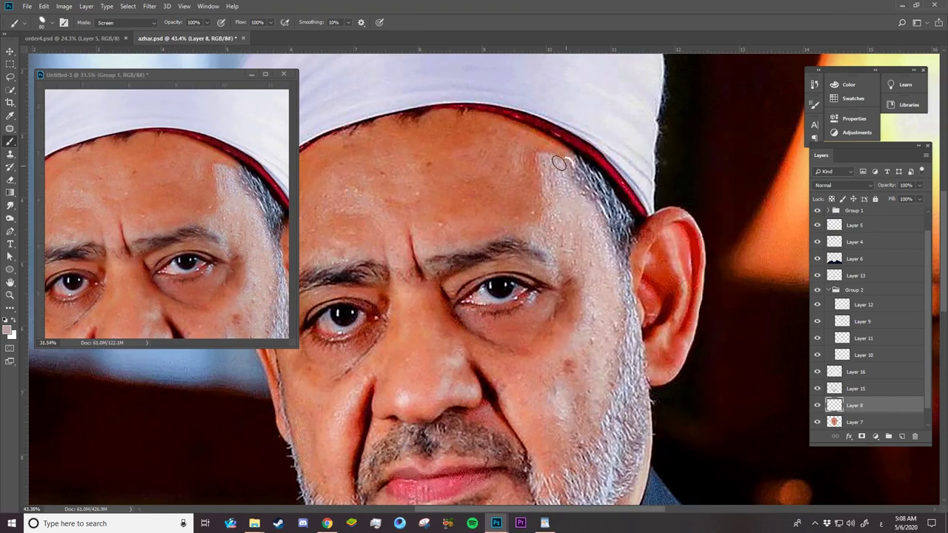
left_click(817, 211)
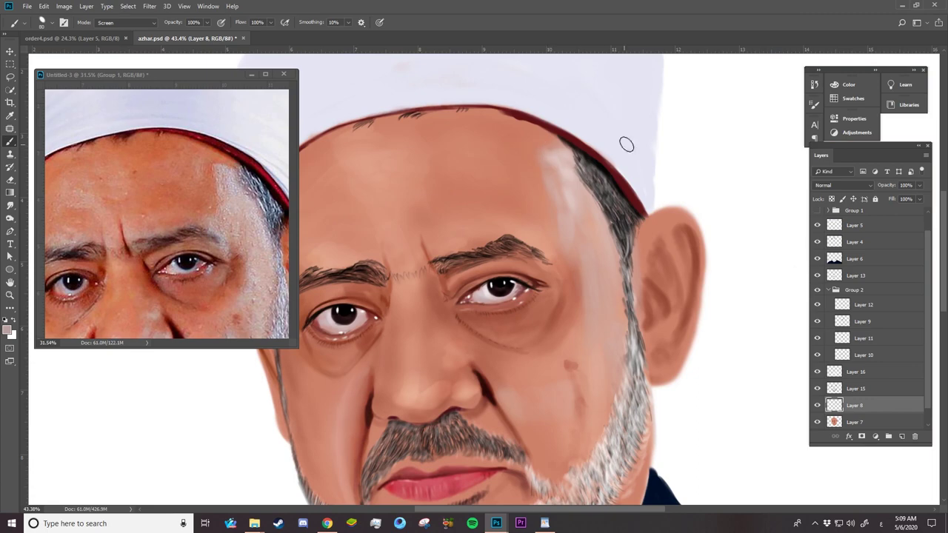
left_click(630, 176, "alt")
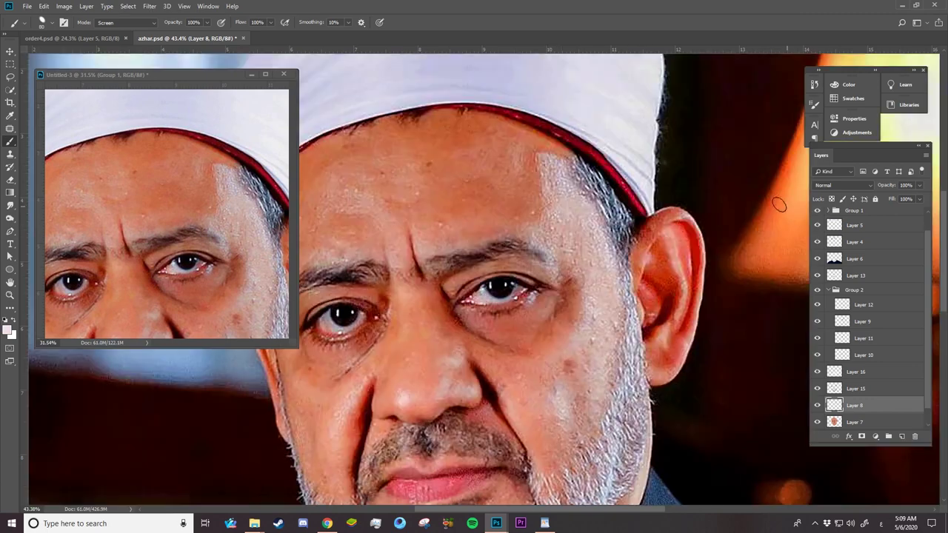
mouse_move(541, 159)
left_mouse_down()
mouse_move(555, 192)
mouse_move(589, 215)
mouse_move(541, 195)
mouse_move(554, 262)
left_mouse_up()
left_click(818, 212)
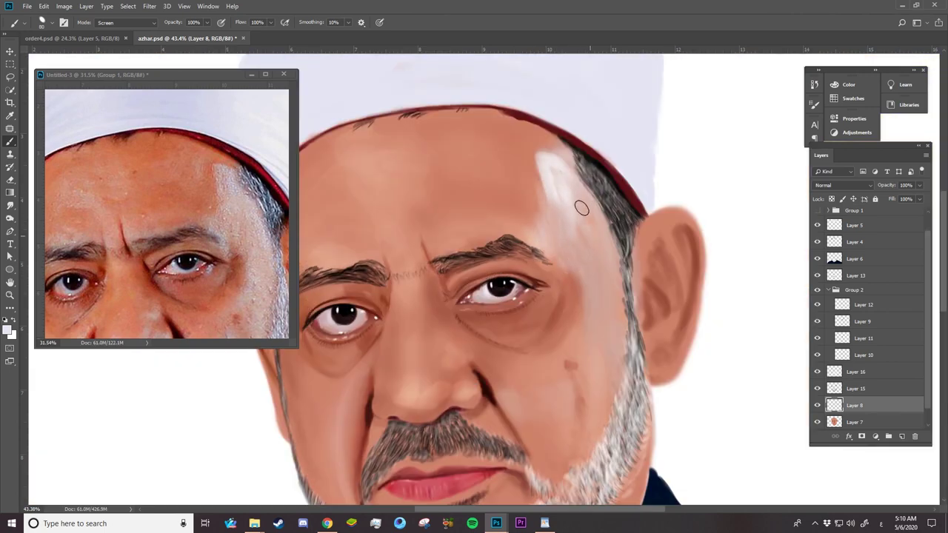
mouse_move(551, 203)
left_mouse_down()
mouse_move(542, 183)
mouse_move(565, 248)
left_mouse_up()
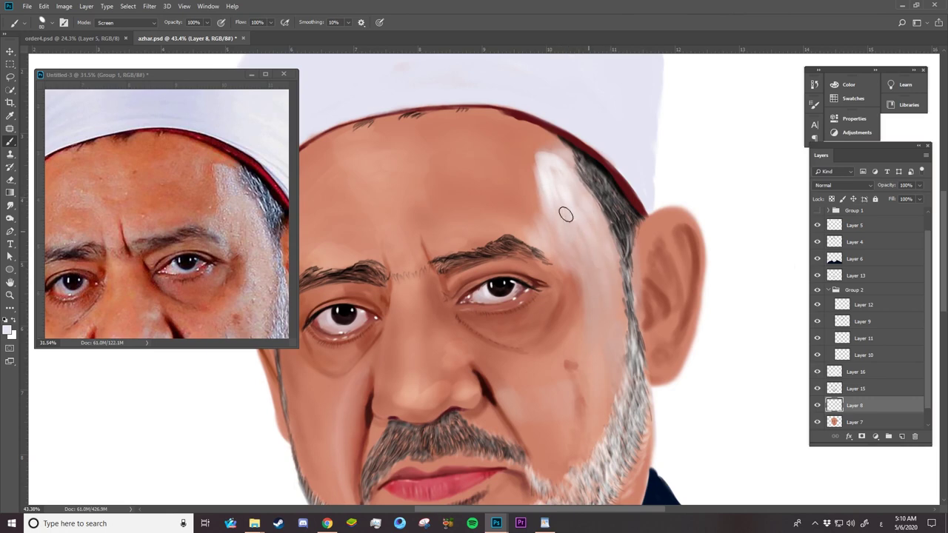
Step: Erase parts of the bright forehead highlight to trim its edges
right_click(380, 167)
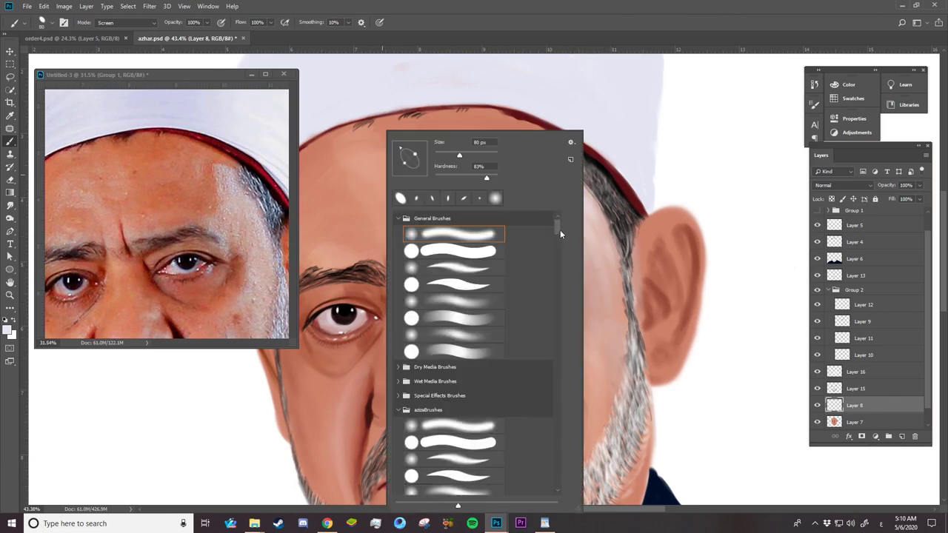
left_click_drag(557, 231, 556, 247)
key("Return")
key("e")
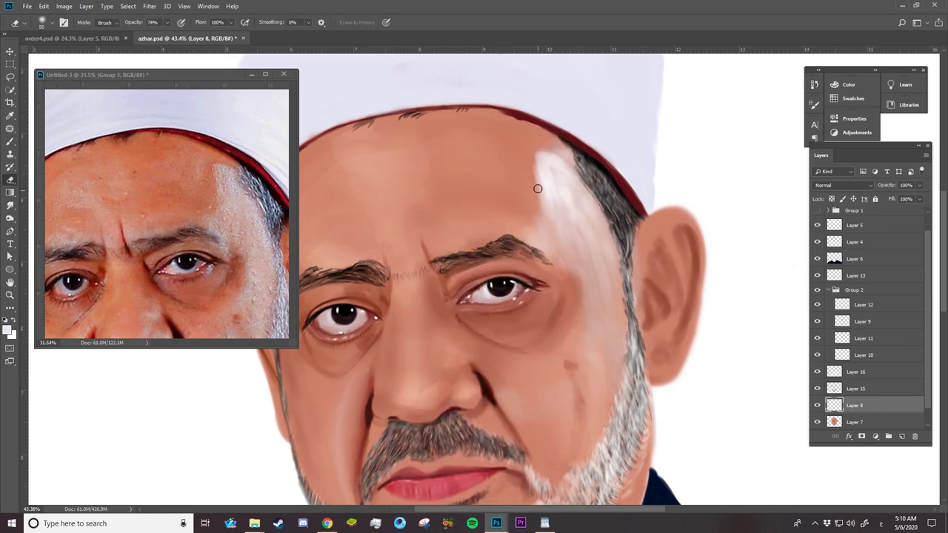
right_click(554, 205)
key("Return")
mouse_move(536, 186)
left_mouse_down()
mouse_move(566, 193)
mouse_move(556, 140)
left_mouse_up()
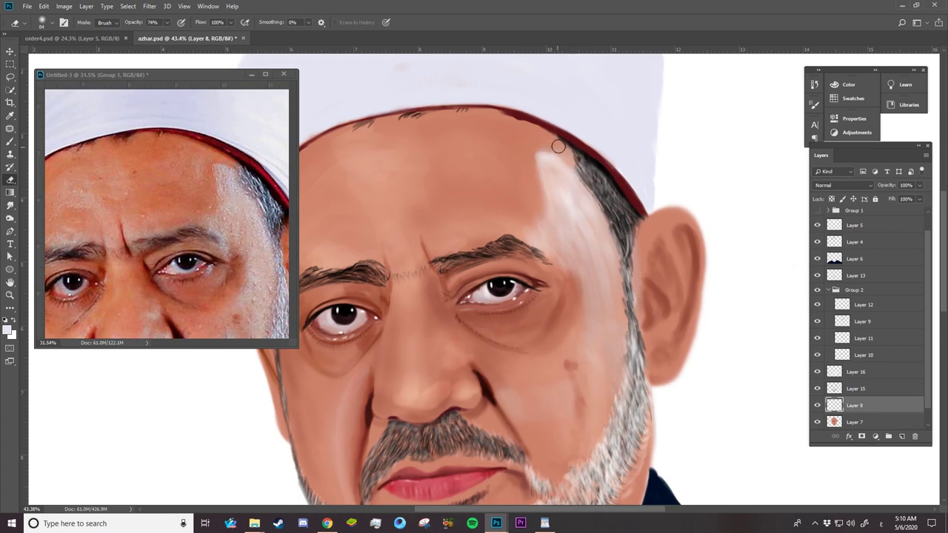
mouse_move(554, 185)
left_mouse_down()
mouse_move(575, 214)
mouse_move(542, 152)
left_mouse_up()
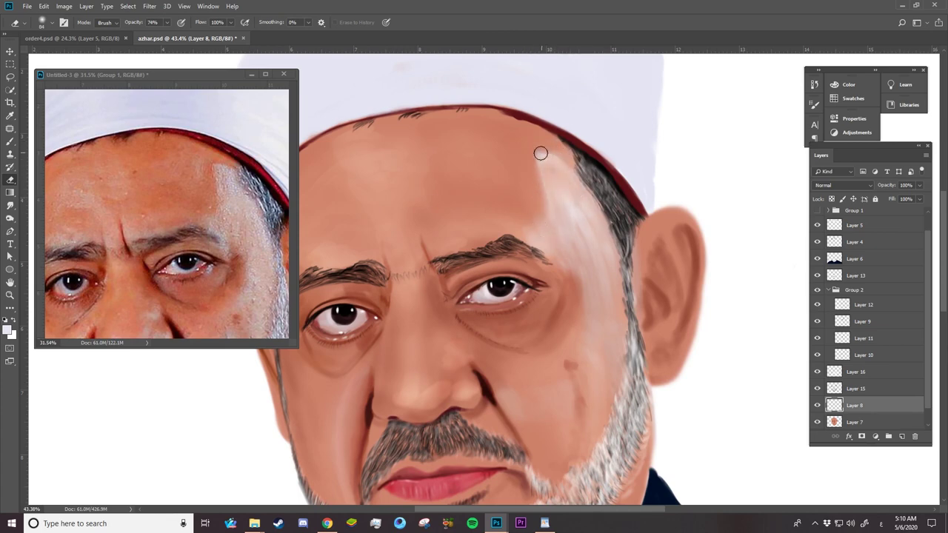
Step: Smudge the remaining forehead highlight down toward the temple and into the skin
left_click(9, 205)
right_click(567, 203)
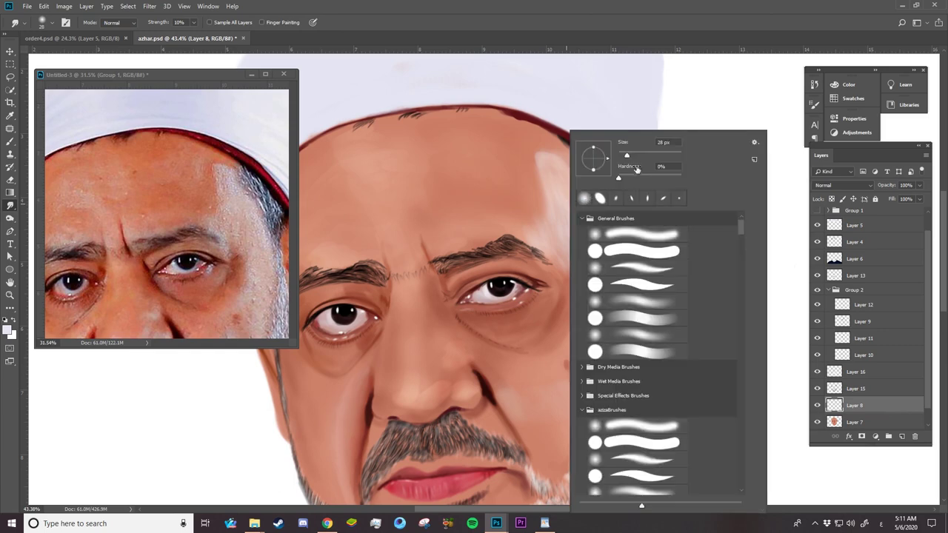
key("Return")
left_click_drag(562, 209, 597, 239)
left_click_drag(543, 163, 571, 262)
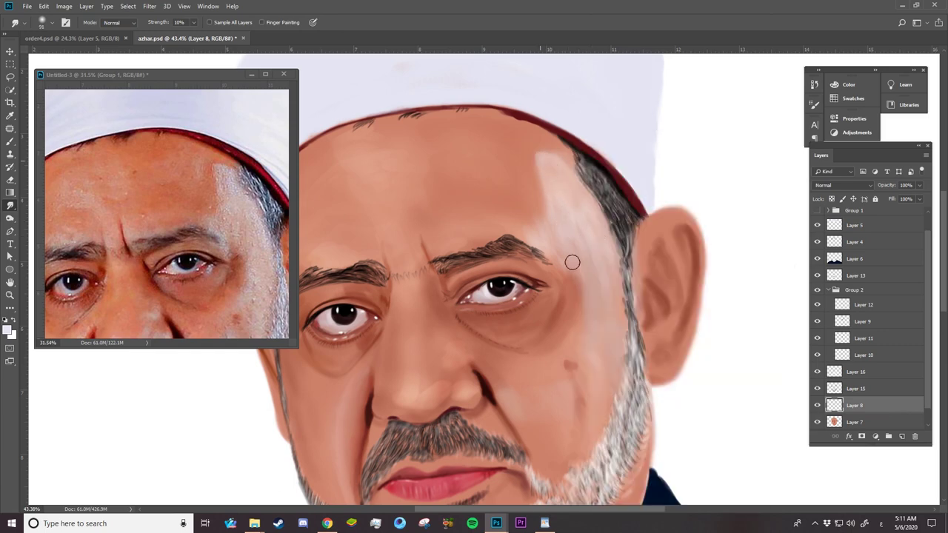
Step: Brighten the upper forehead highlight, then pick the 900 speckle brush preset
key("b")
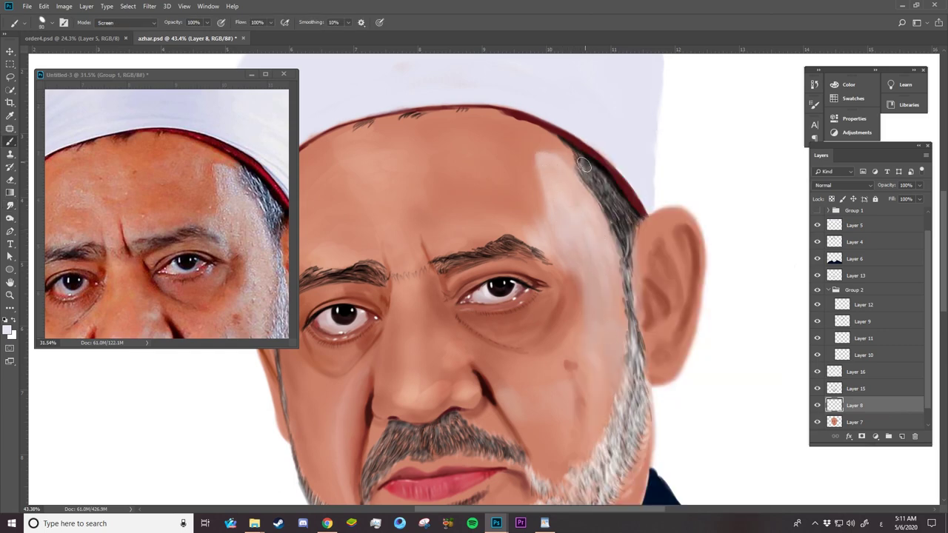
left_click_drag(567, 161, 568, 155)
right_click(572, 207)
left_click_drag(749, 240, 746, 388)
left_click(741, 292)
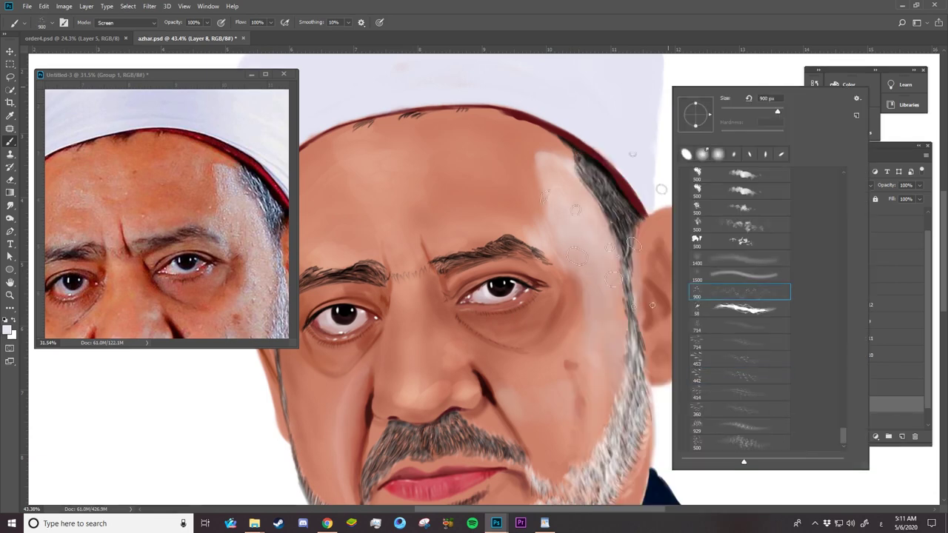
key("Return")
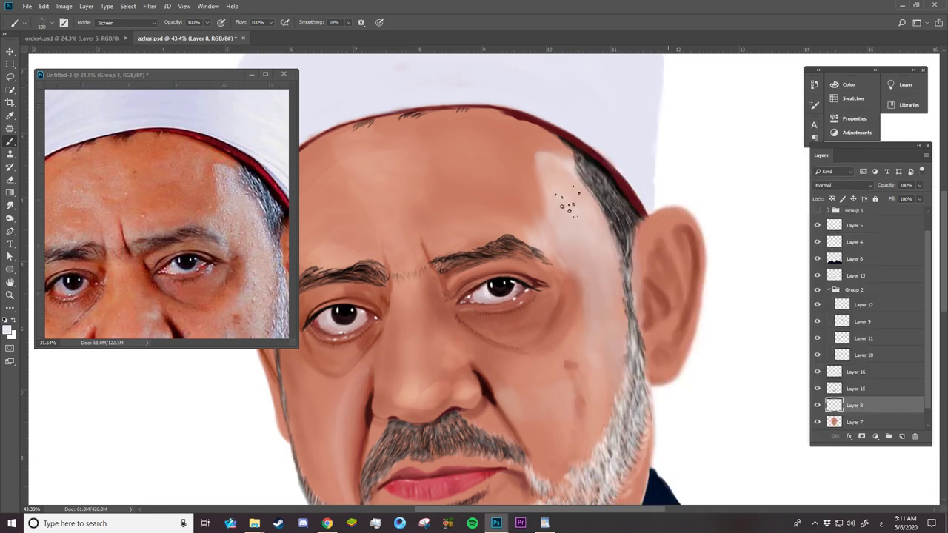
Step: Set the speckle brush's tip spacing to 31% in Brush Settings
right_click(586, 270)
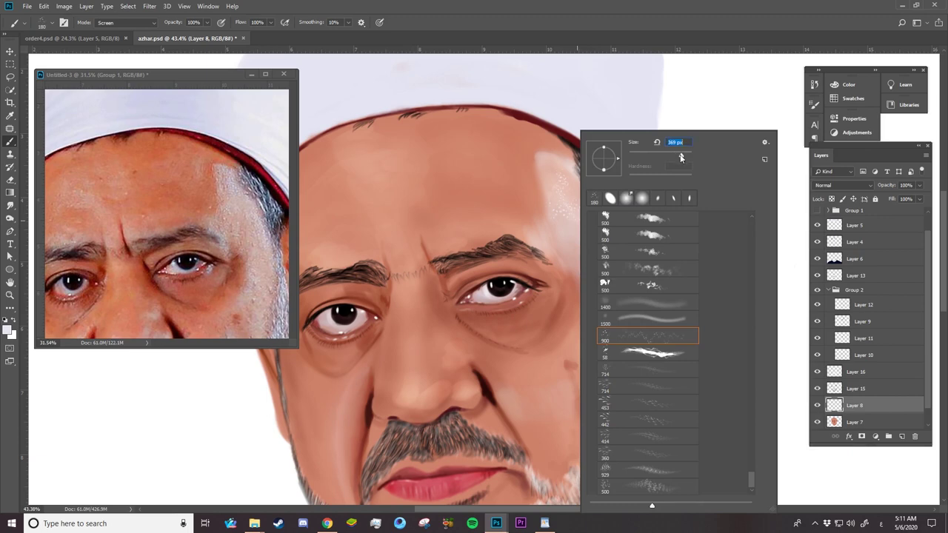
left_click(680, 154)
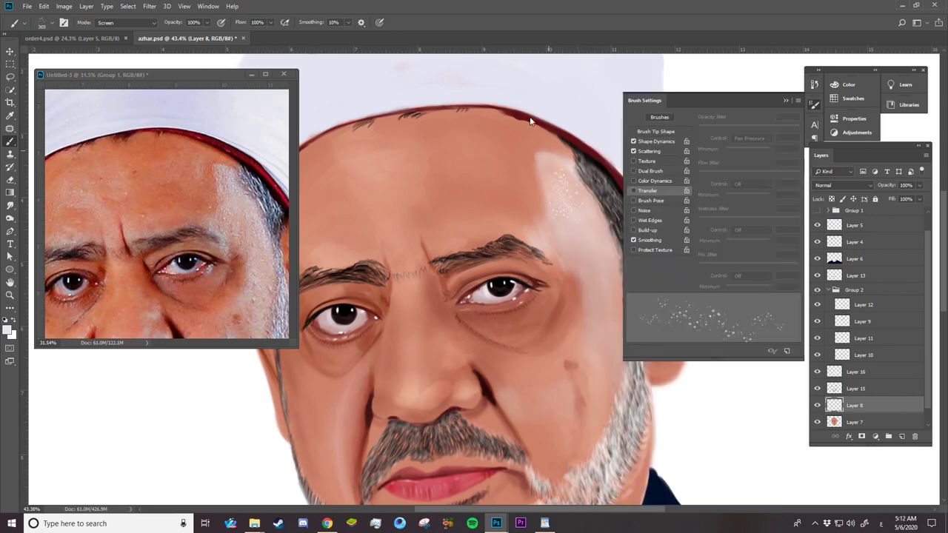
left_click(655, 132)
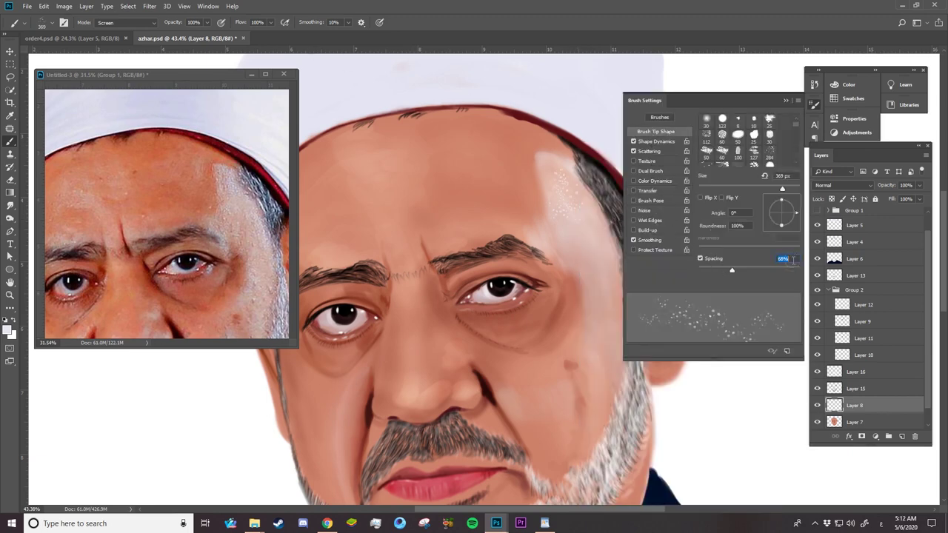
type("2")
left_click_drag(725, 272, 713, 270)
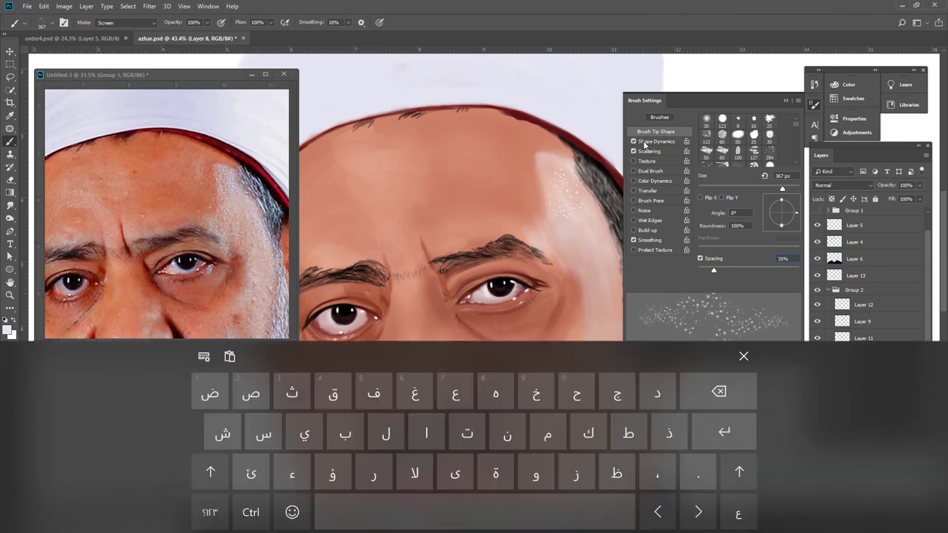
key("Return")
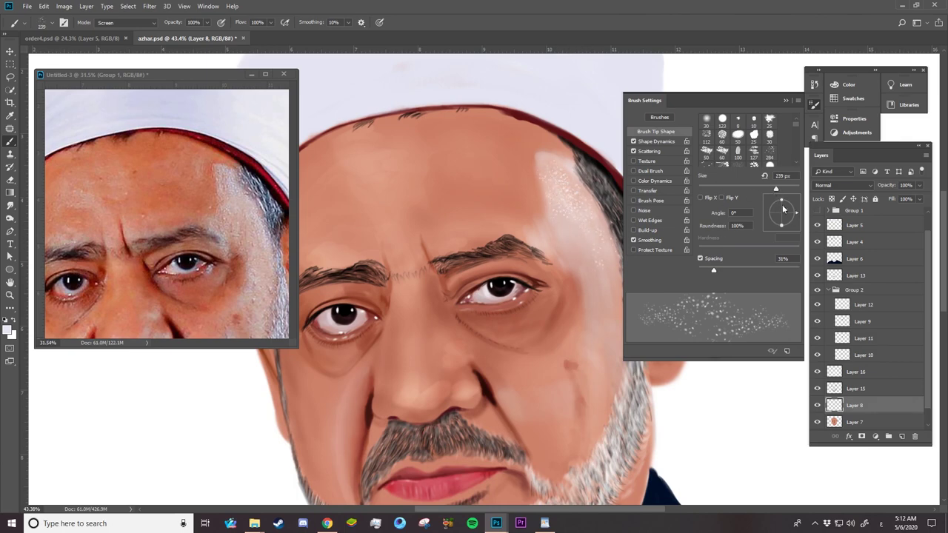
key("bracketright")
key("bracketright")
key("bracketright")
key("bracketleft")
key("bracketleft")
key("bracketleft")
key("bracketleft")
key("bracketleft")
key("bracketleft")
left_click(788, 98)
Step: Dismiss a brush error message and resize the speckle brush to 480 px
right_click(698, 154)
left_click(571, 297)
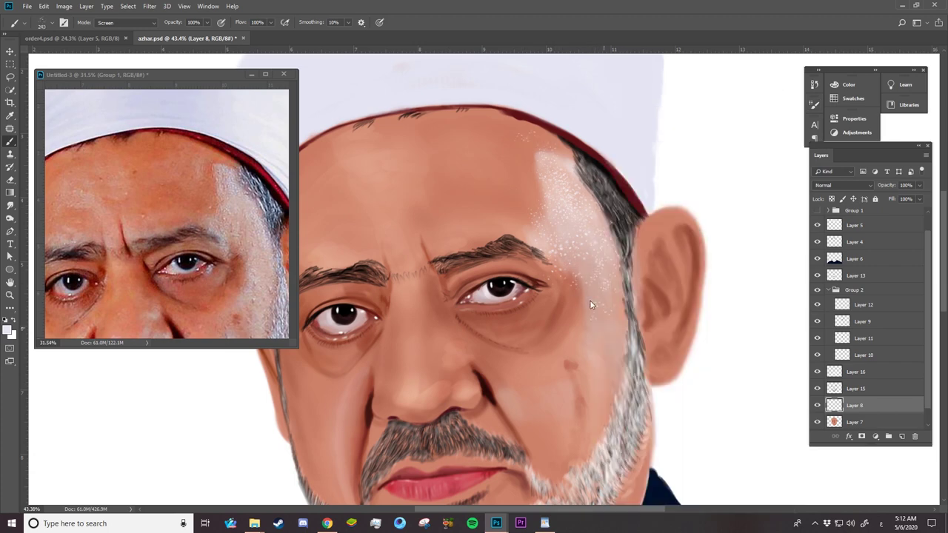
right_click(590, 300)
left_click(709, 156)
left_click(570, 298)
left_click(292, 194)
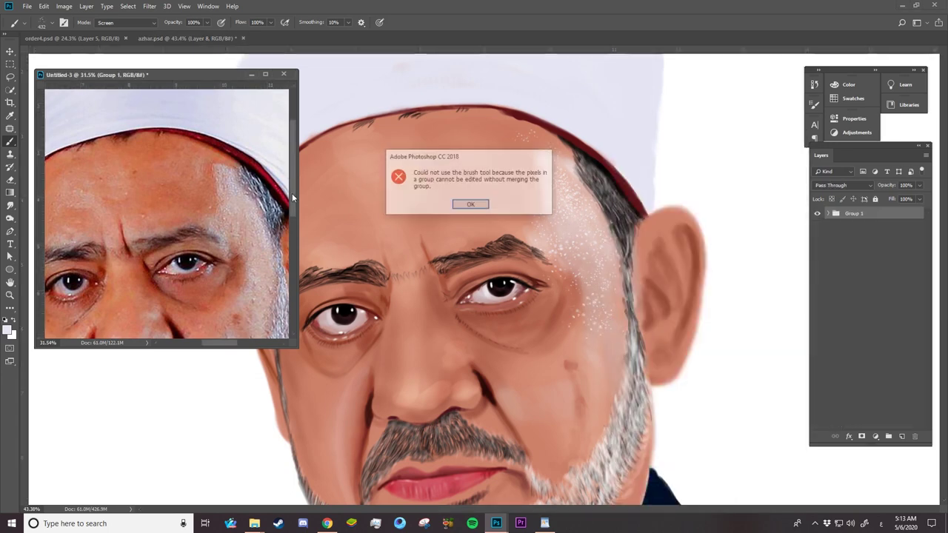
left_click(432, 205)
scroll(167, 215, "down", 3)
left_click(571, 345)
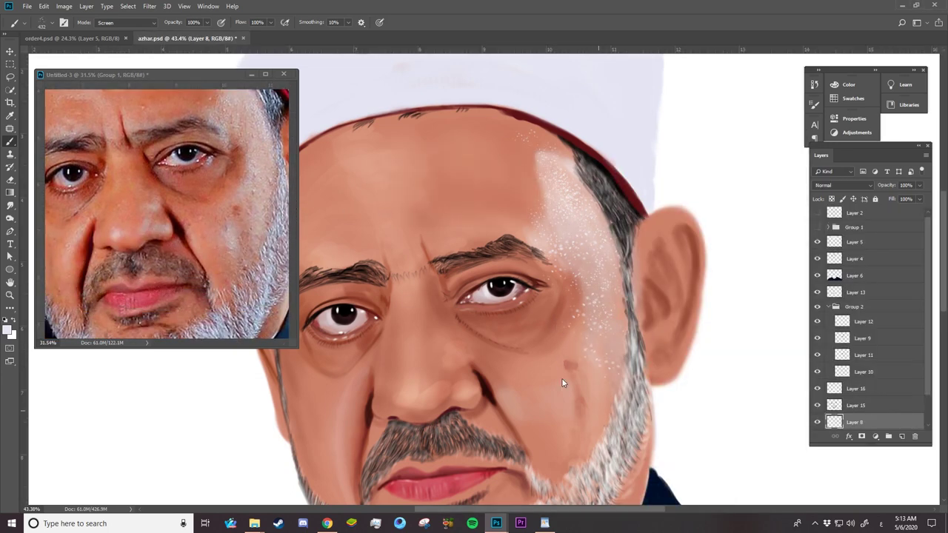
right_click(591, 349)
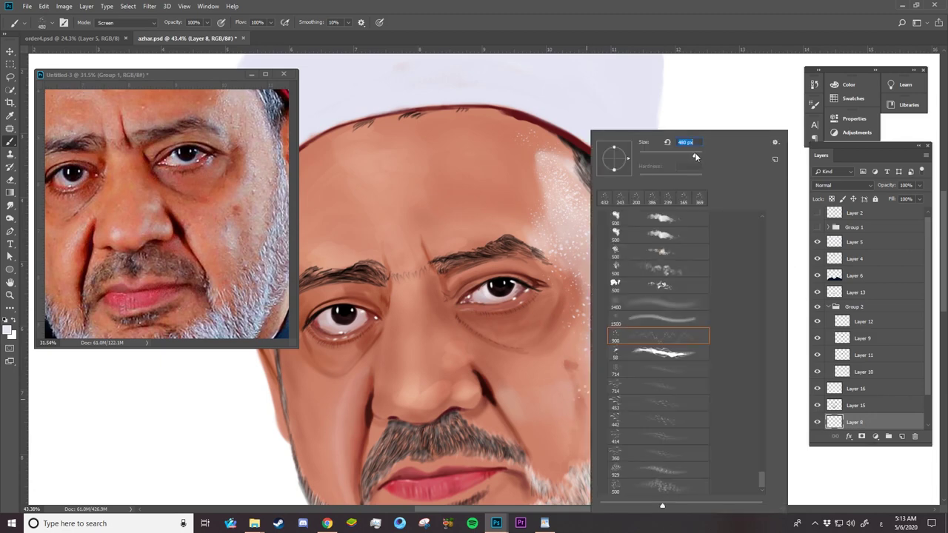
left_click(526, 400)
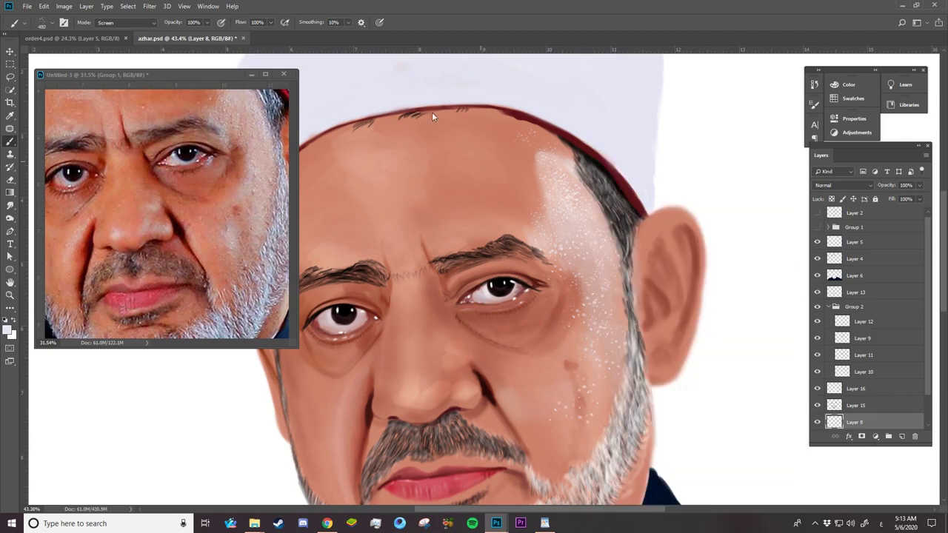
Step: Stamp white speckles on the upper forehead, then set brush mode to Normal and Flow to 44%
left_click_drag(293, 164, 294, 141)
left_click(508, 143)
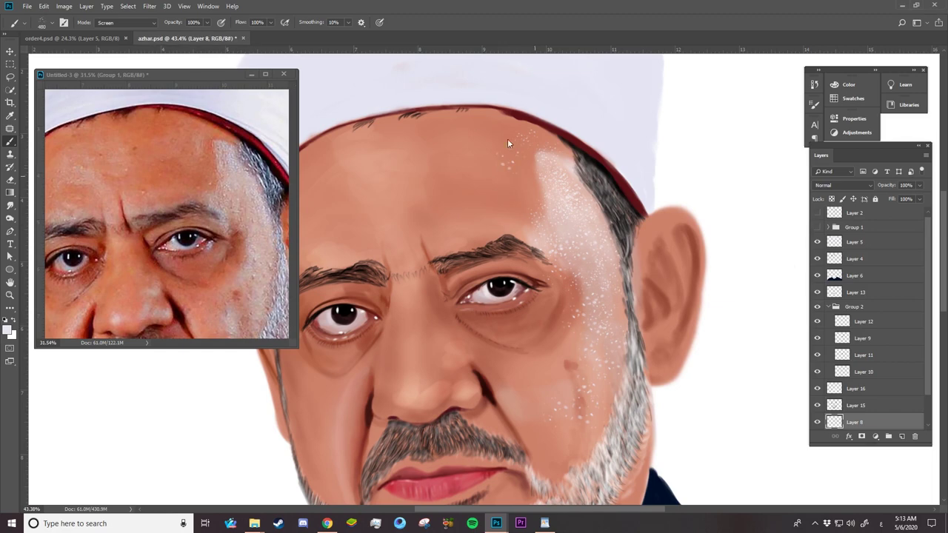
left_click(126, 22)
left_click_drag(243, 23, 202, 23)
left_click(64, 22)
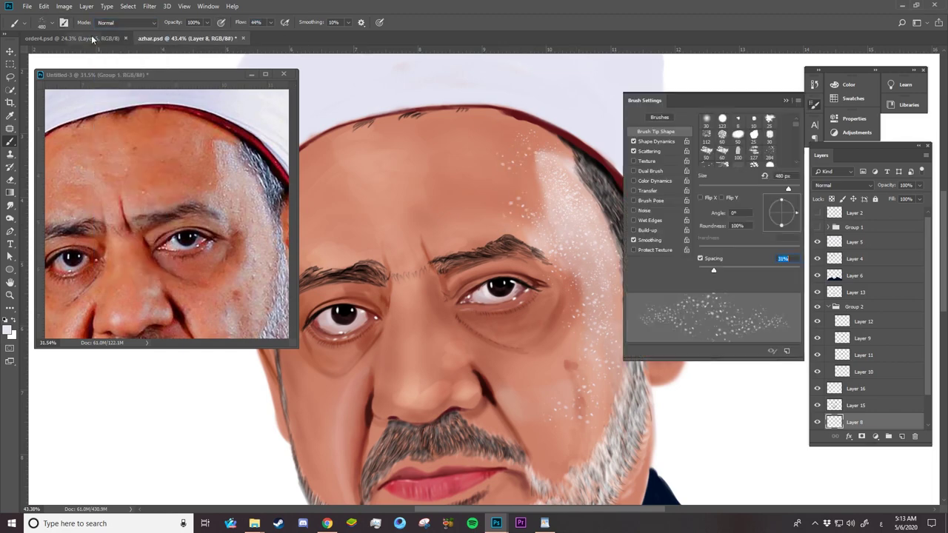
left_click(786, 100)
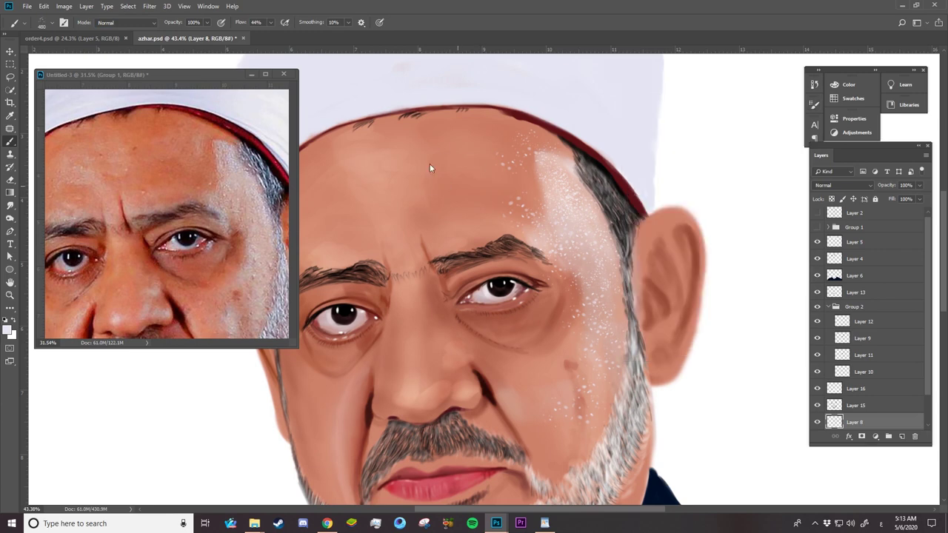
Step: Apply a 9 px Field Blur to the speckle layer and fade it to 83% opacity
left_click(152, 6)
mouse_move(164, 127)
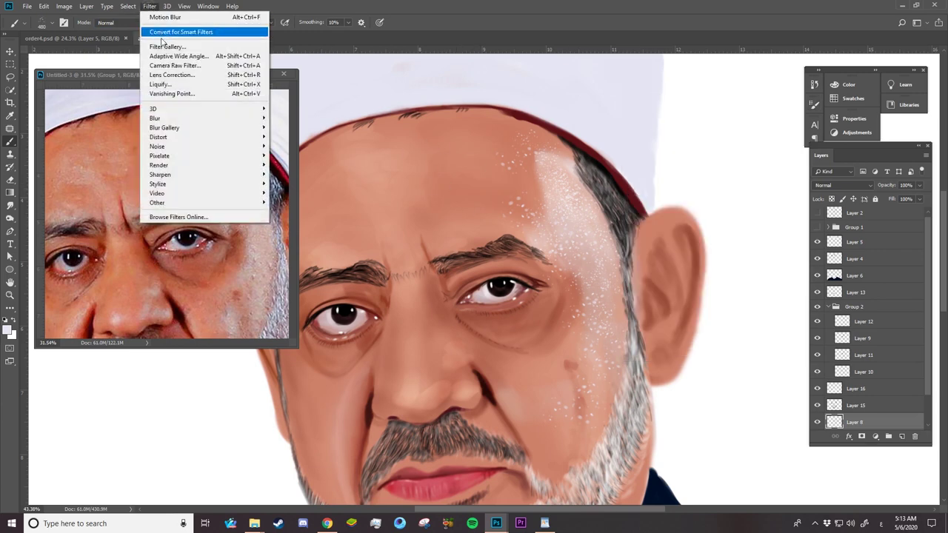
left_click(288, 133)
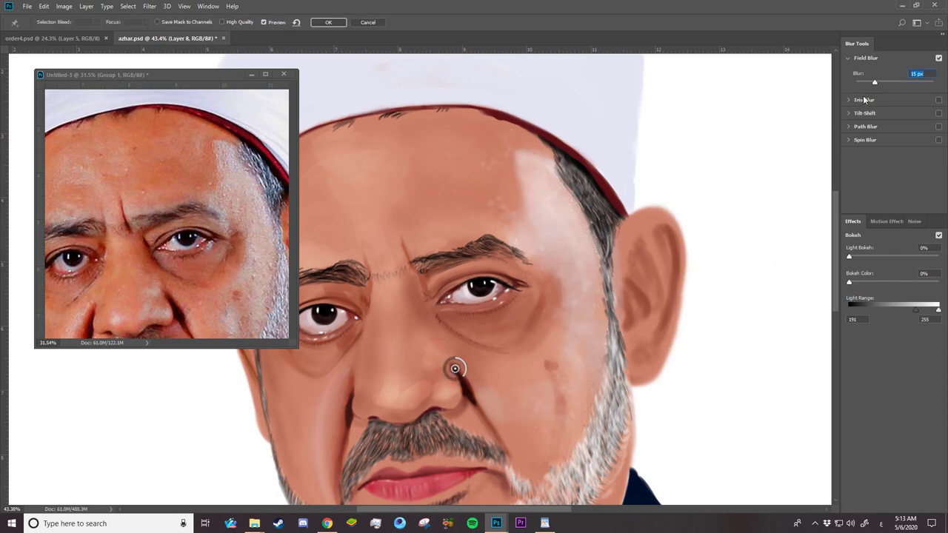
left_click_drag(875, 83, 870, 87)
left_click(329, 23)
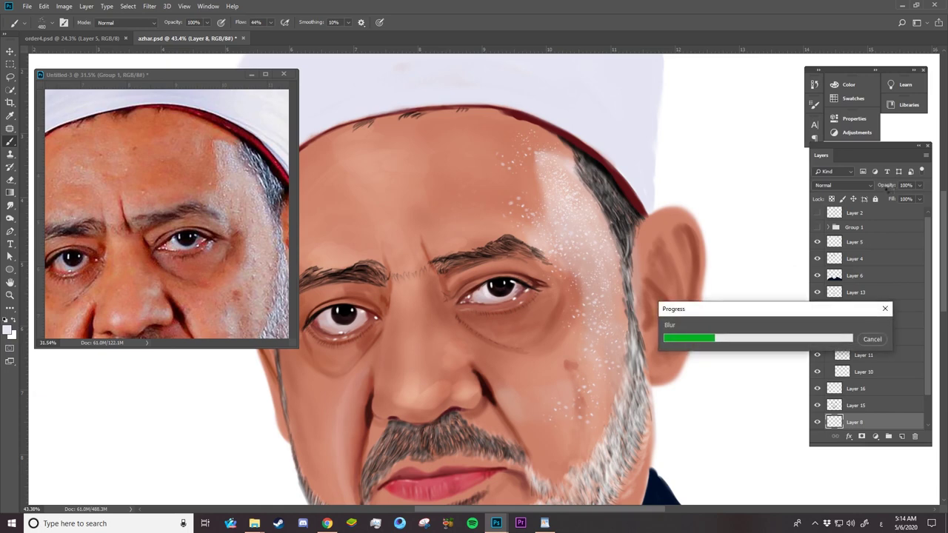
mouse_move(892, 185)
left_mouse_down()
mouse_move(882, 190)
mouse_move(896, 188)
left_mouse_up()
Step: Set the Eraser to 183 px for removing excess speckles
left_click(10, 180)
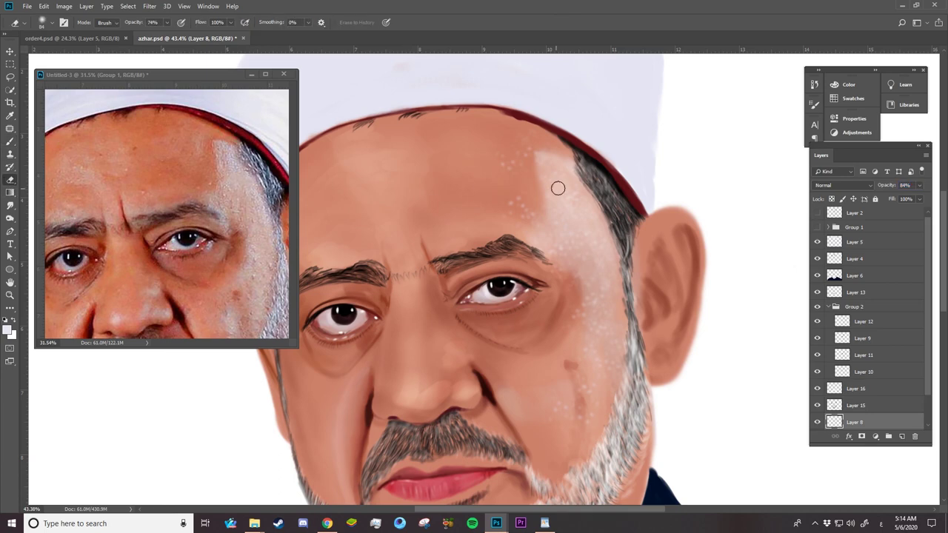
right_click(530, 199)
left_click(629, 156)
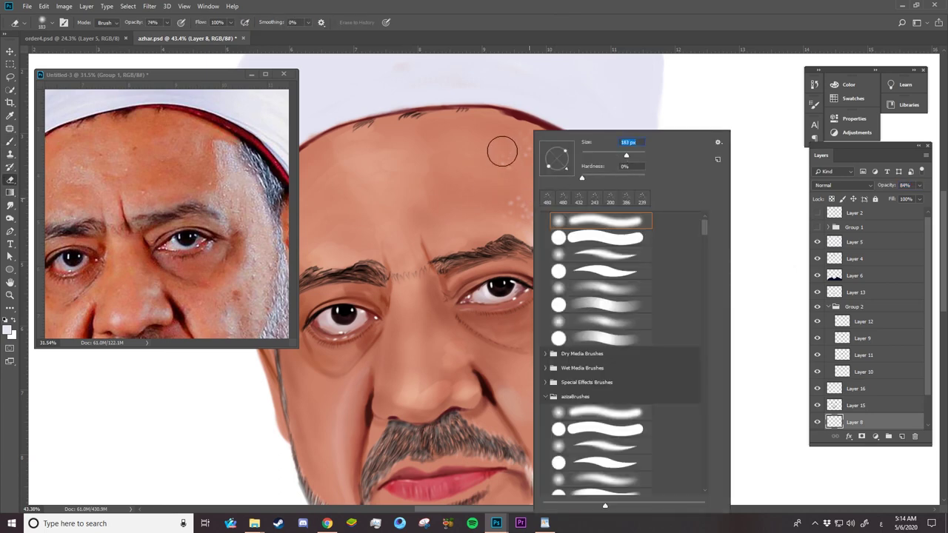
key("Return")
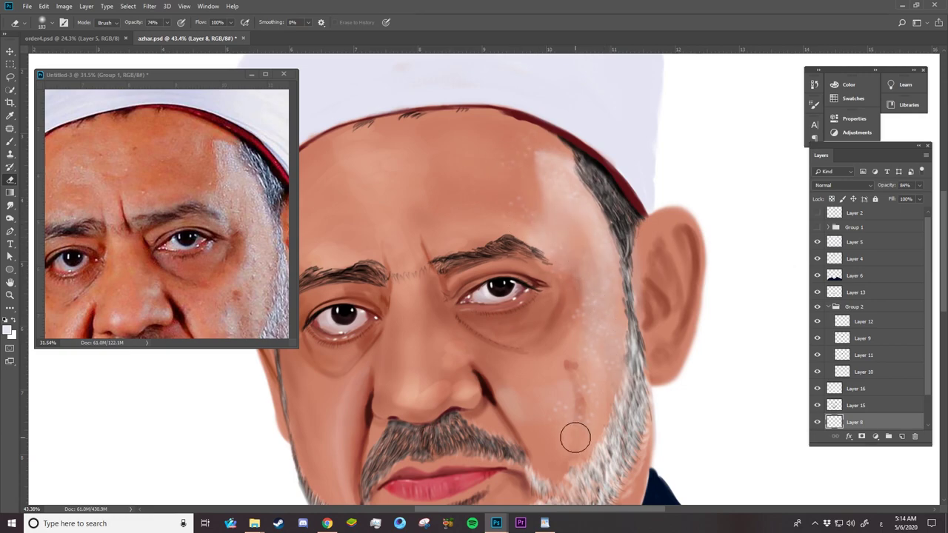
Step: Toggle Group 1's reference photo on and off and zoom to compare the forehead
key("z")
left_click_drag(715, 220, 710, 221)
left_click(818, 226)
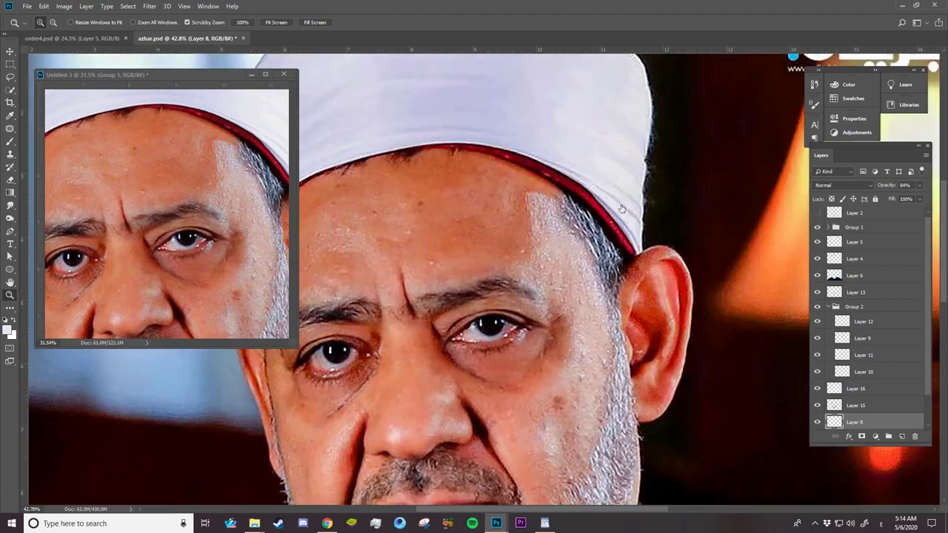
key("e")
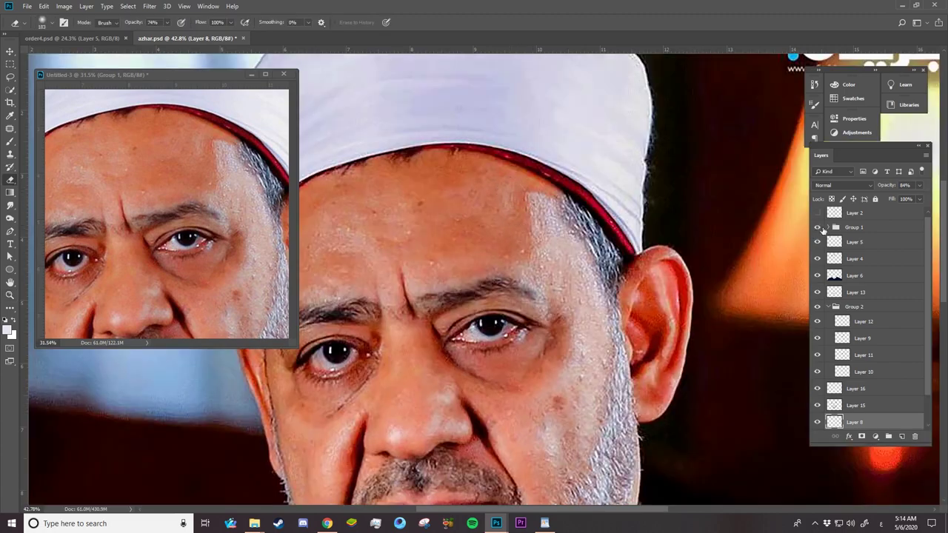
left_click(818, 227)
key("z")
mouse_move(252, 219)
left_mouse_down()
mouse_move(231, 219)
mouse_move(256, 218)
left_mouse_up()
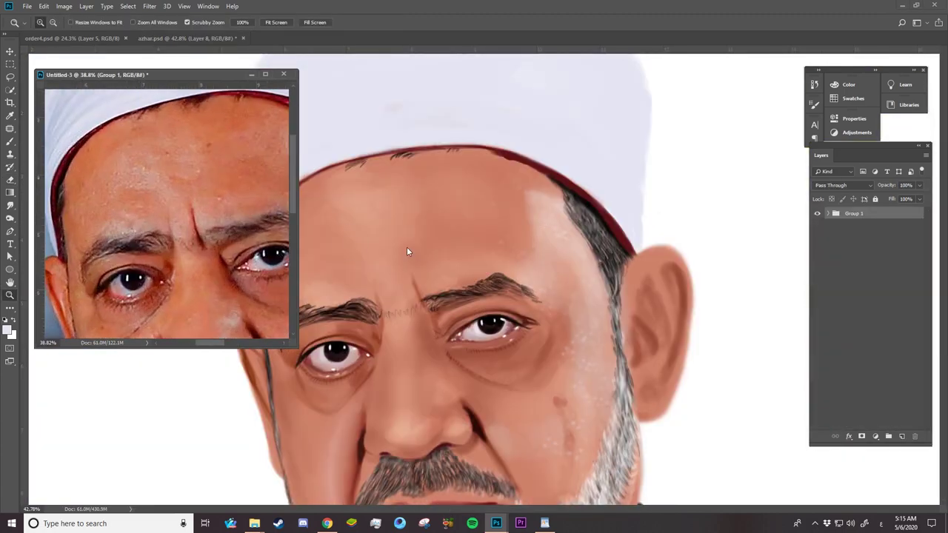
mouse_move(406, 247)
left_mouse_down()
mouse_move(374, 247)
mouse_move(414, 248)
left_mouse_up()
Step: Paint light forehead speckles with a 228 px brush, then lower its opacity
key("b")
right_click(439, 131)
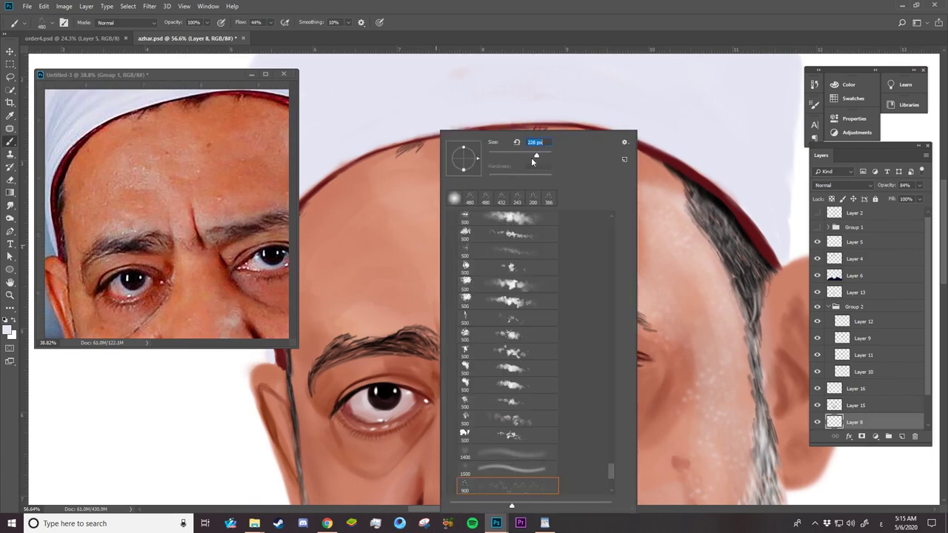
left_click_drag(531, 157, 504, 157)
left_click_drag(396, 226, 371, 223)
key("8")
key("8")
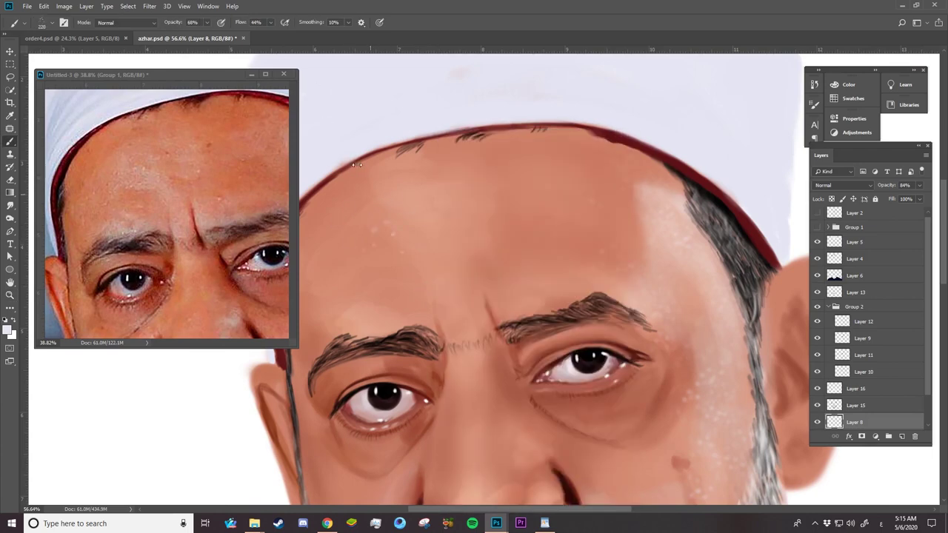
Step: Turn off brush scattering, set spacing to 64%, and raise opacity to 100%
right_click(498, 227)
key("Escape")
key("F5")
left_click(652, 152)
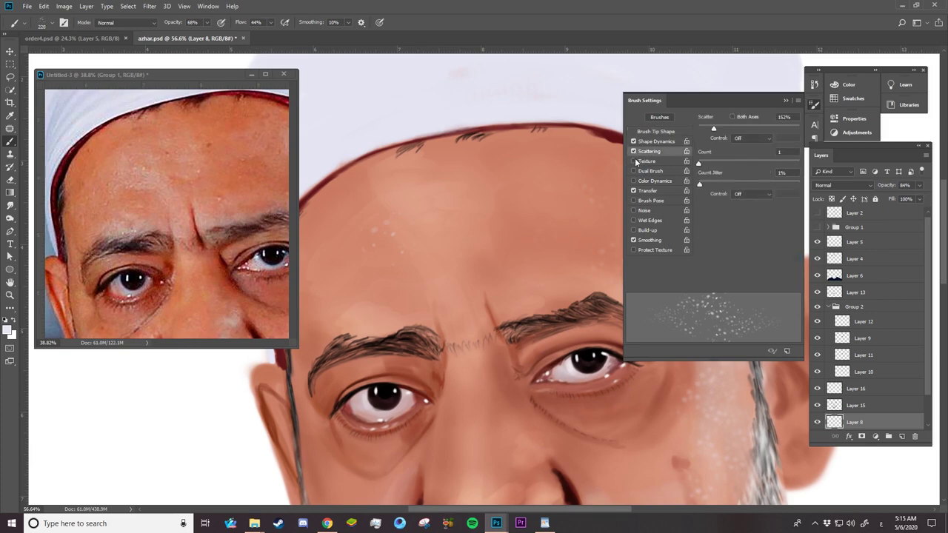
left_click(634, 153)
left_click(651, 140)
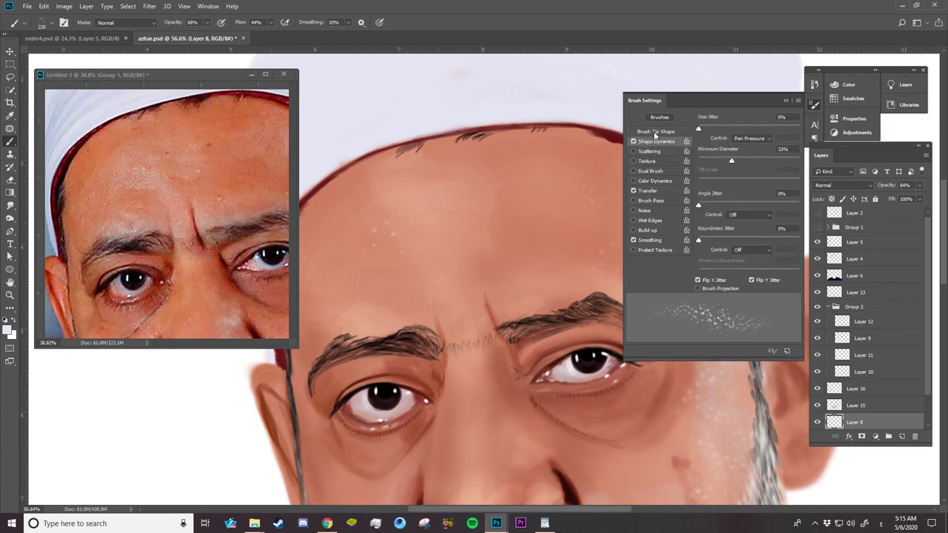
left_click(654, 132)
left_click_drag(715, 271, 778, 271)
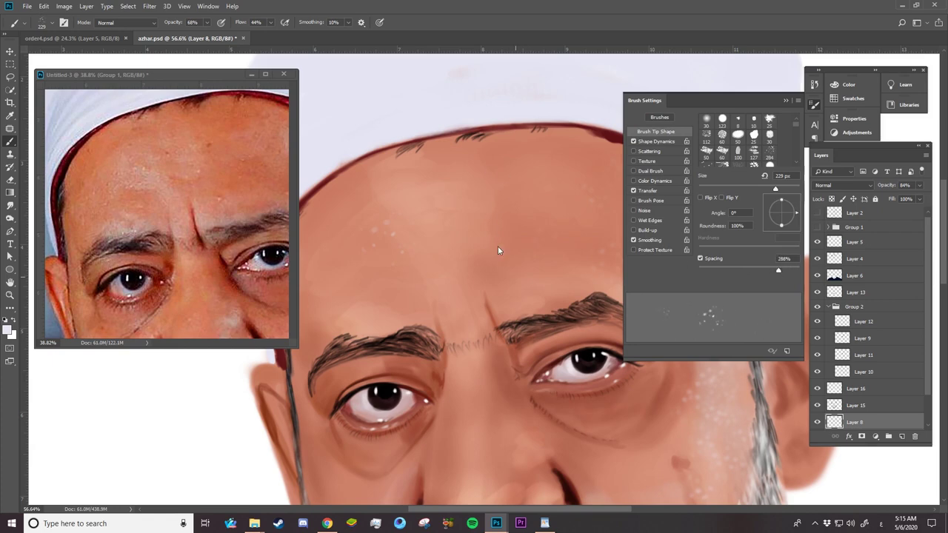
key("0")
left_click(786, 102)
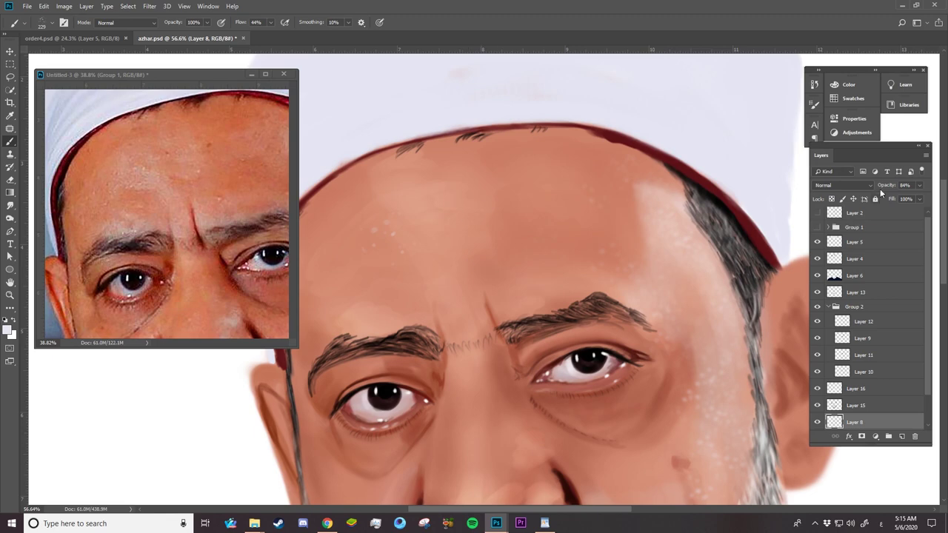
Step: Tighten spacing to 51%, choose a soft round 58 px preset, and set Mode to Screen
left_click(64, 22)
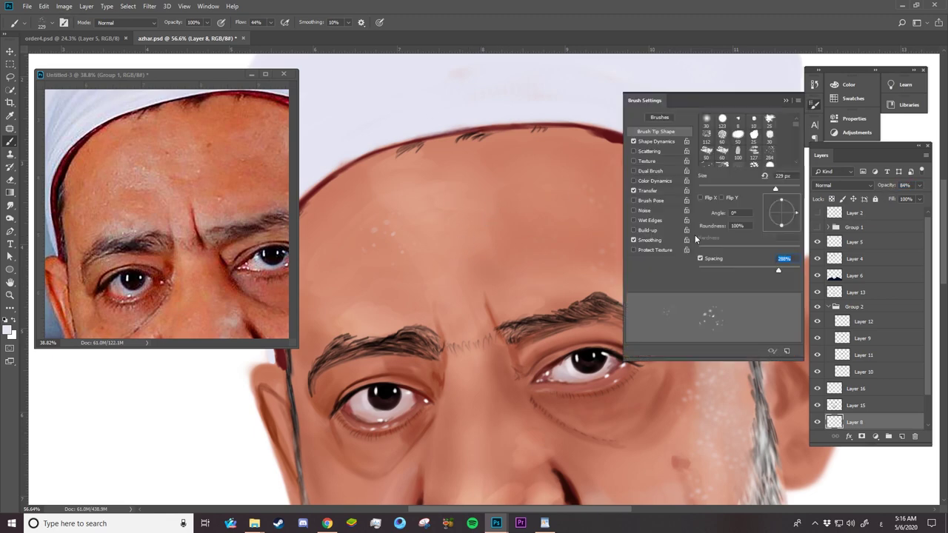
left_click(724, 270)
left_click(814, 104)
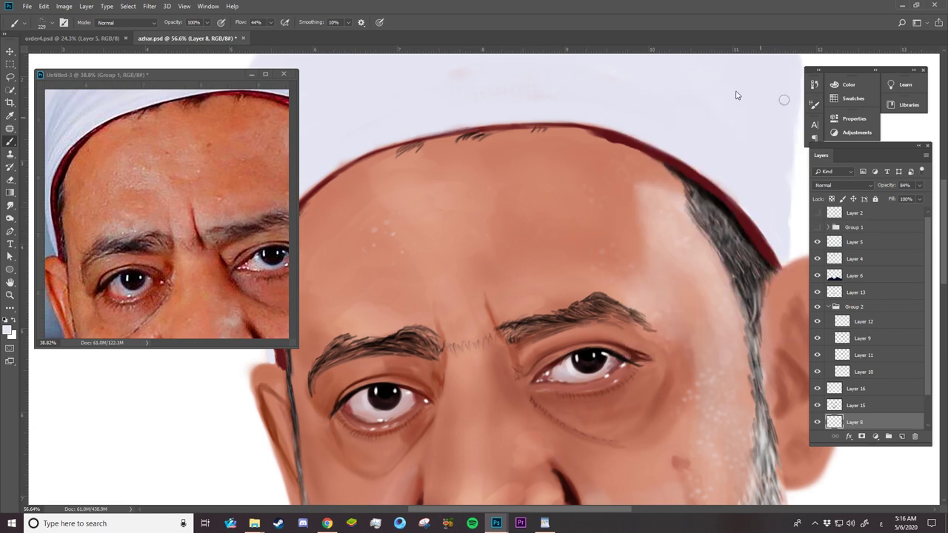
right_click(425, 205)
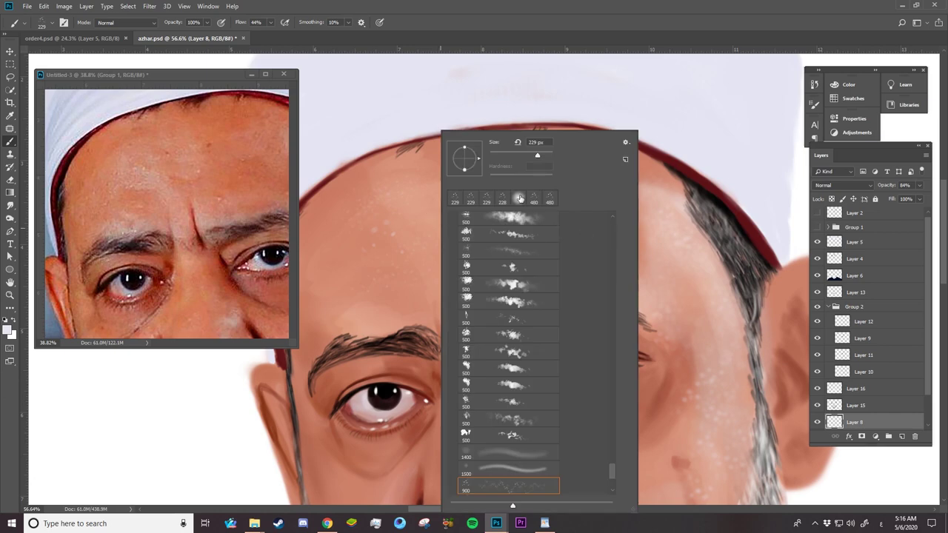
left_click(64, 22)
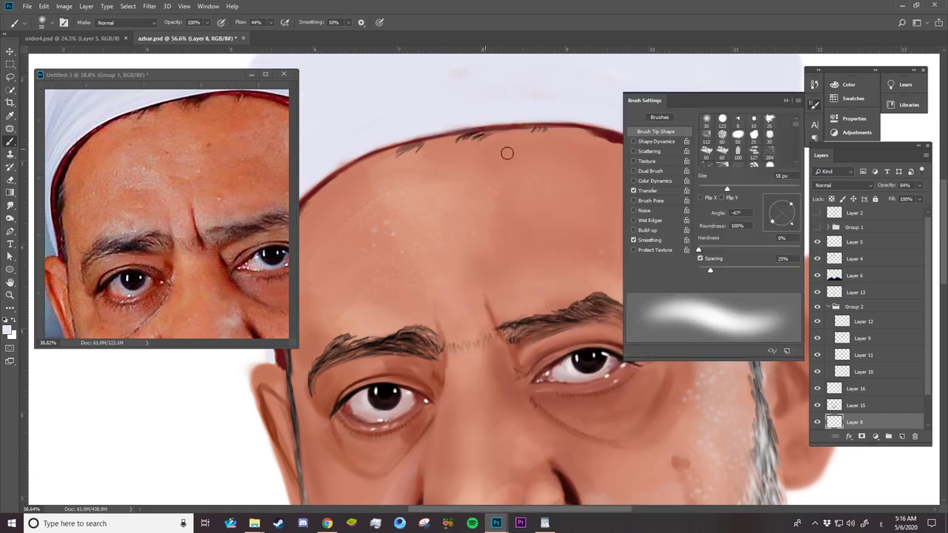
left_click(648, 191)
key("F5")
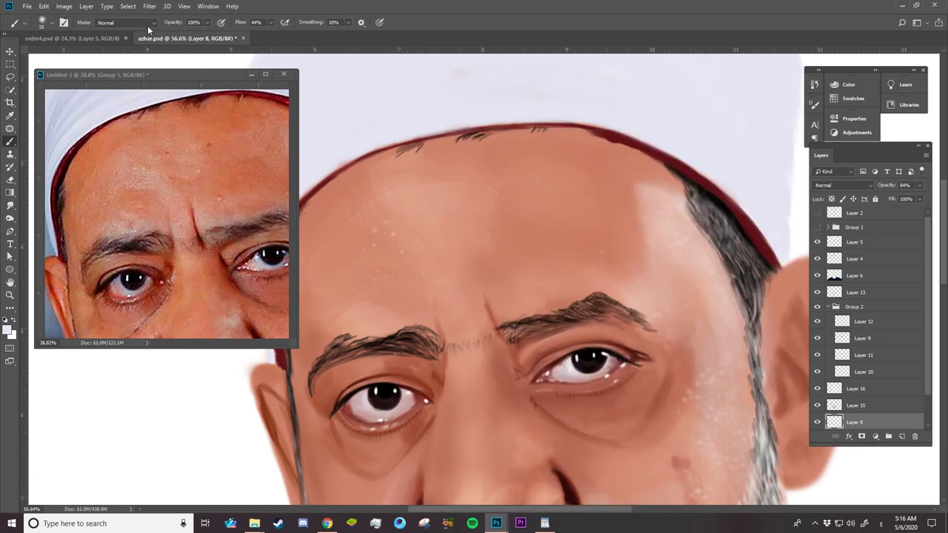
left_click(126, 22)
left_click(122, 118)
key("ctrl")
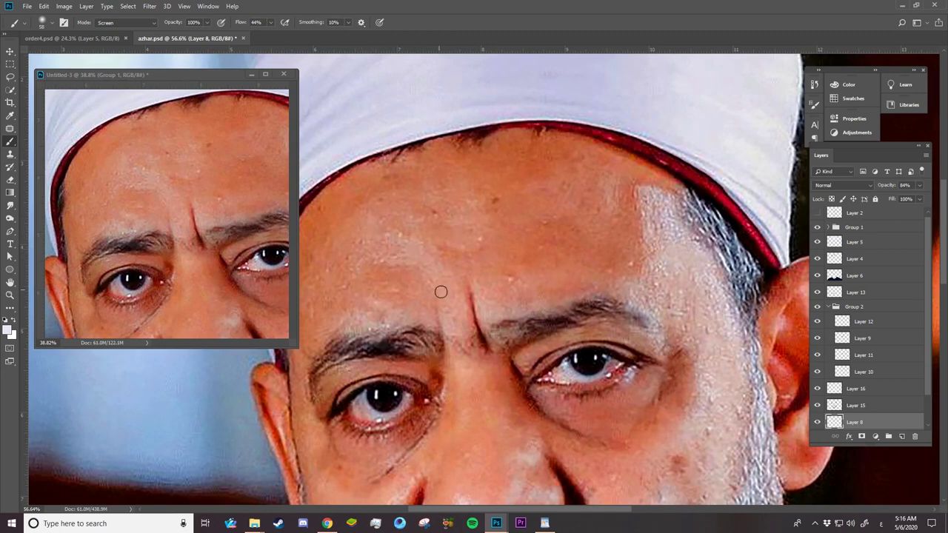
Step: Hide the reference photo, paint a highlight above the brows, and partly erase it
left_click(818, 229)
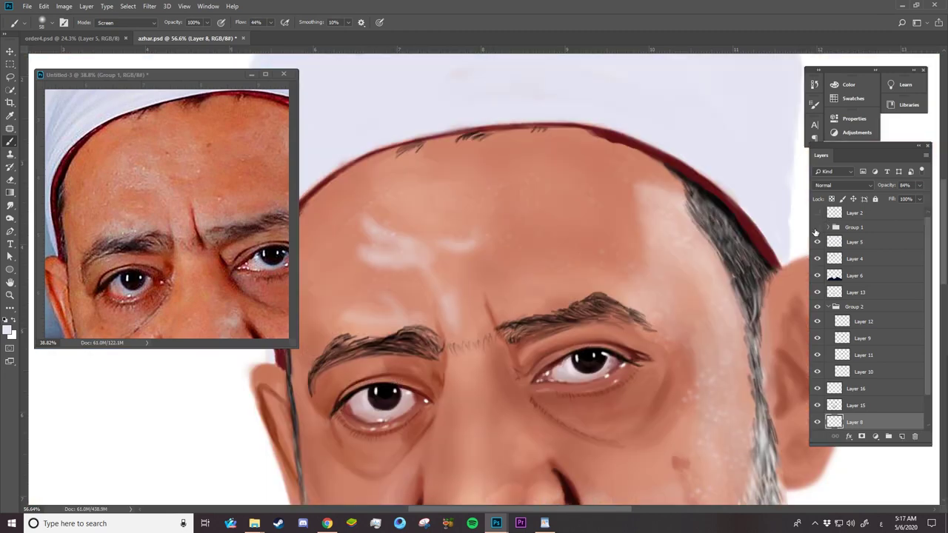
left_click_drag(406, 226, 417, 199)
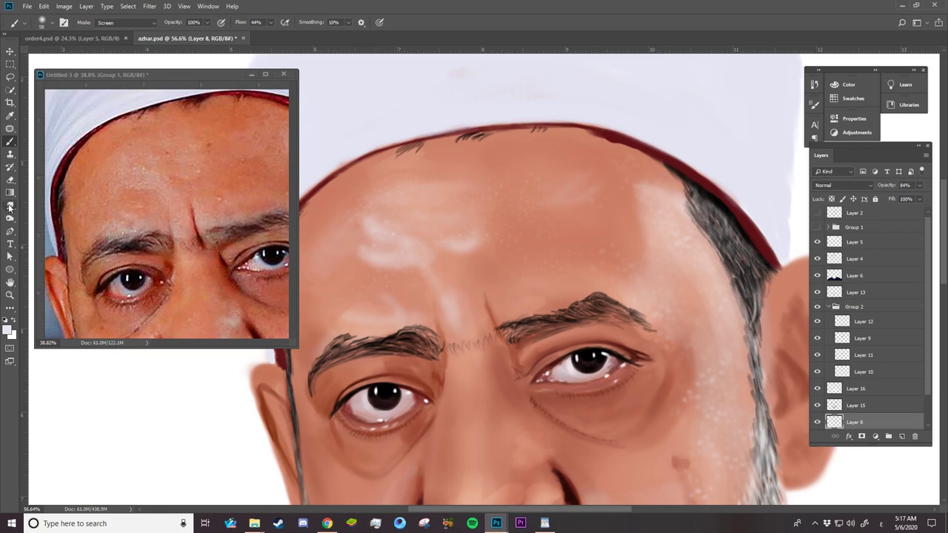
left_click(10, 180)
left_click(442, 217)
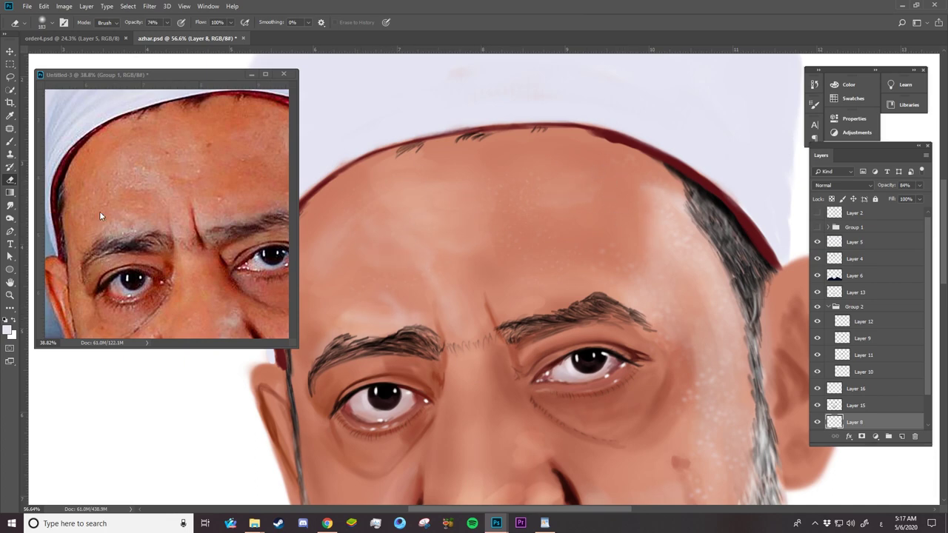
Step: Dab another soft light spot on the forehead and smudge it into the skin
key("b")
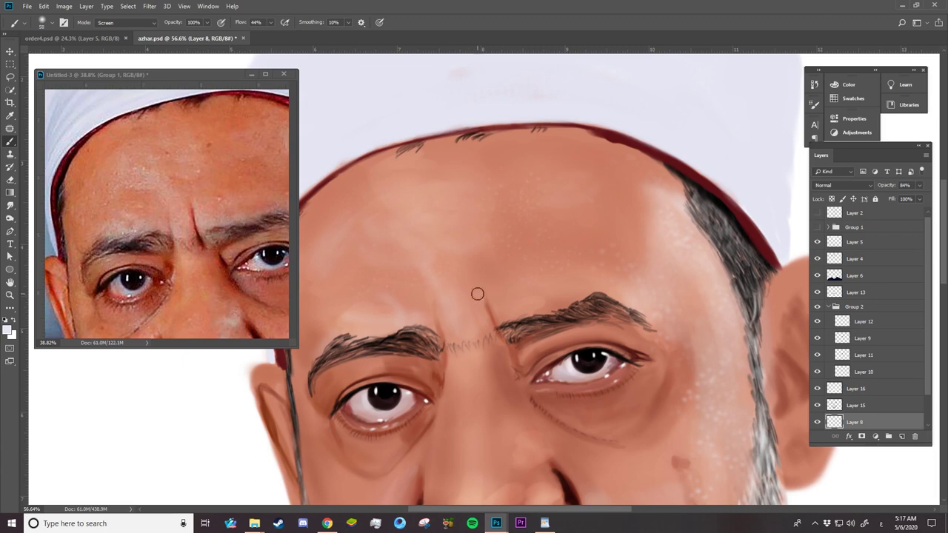
right_click(409, 260)
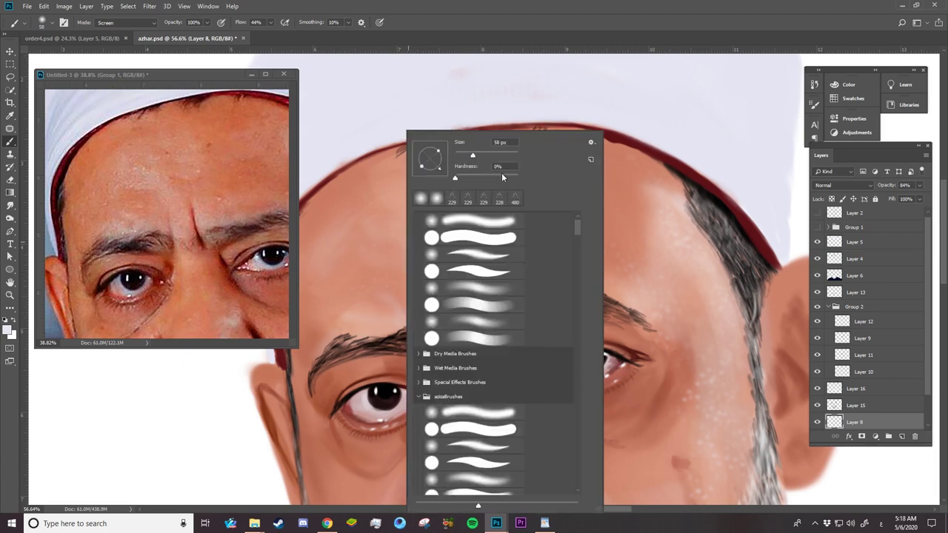
left_click(389, 221)
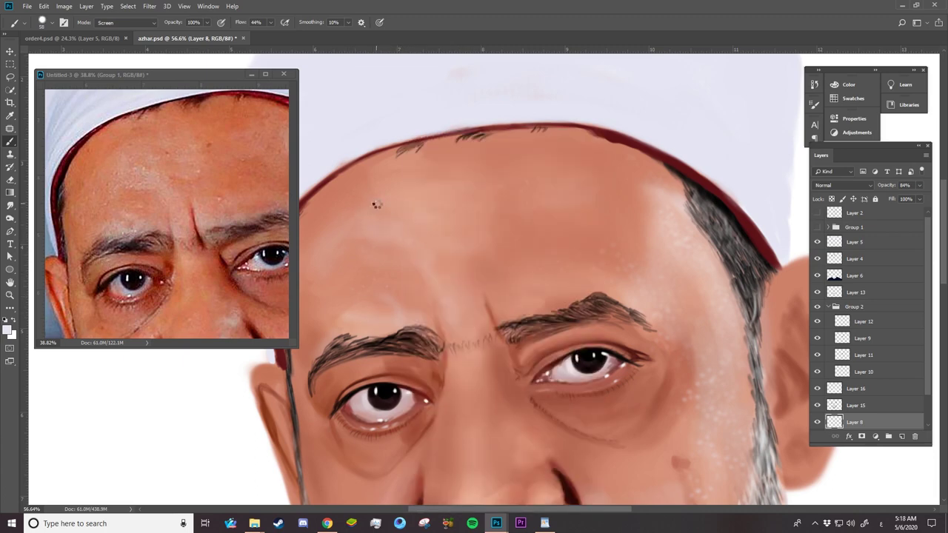
left_click(412, 229)
left_click(10, 205)
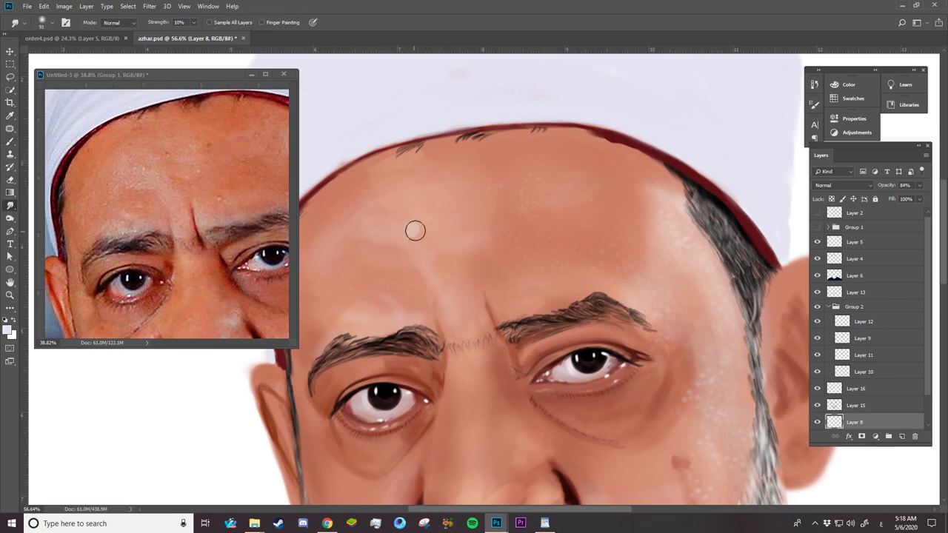
mouse_move(415, 229)
left_mouse_down()
mouse_move(461, 226)
mouse_move(385, 245)
left_mouse_up()
Step: Zoom in on the nose and paint Screen highlights along its bridge and sides
key("z")
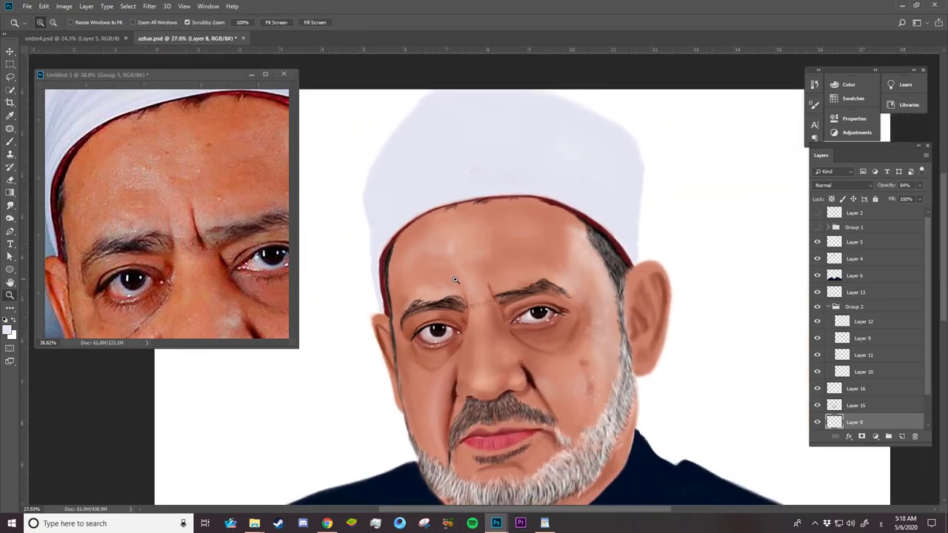
left_click_drag(474, 415, 563, 415)
mouse_move(233, 232)
left_mouse_down()
mouse_move(239, 317)
mouse_move(281, 317)
left_mouse_up()
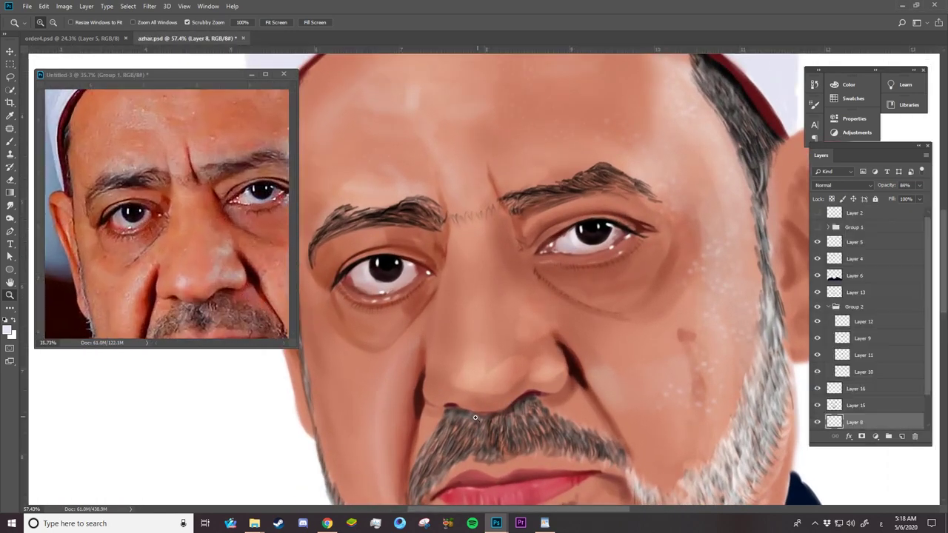
mouse_move(459, 370)
left_mouse_down()
mouse_move(512, 370)
mouse_move(474, 384)
left_mouse_up()
key("b")
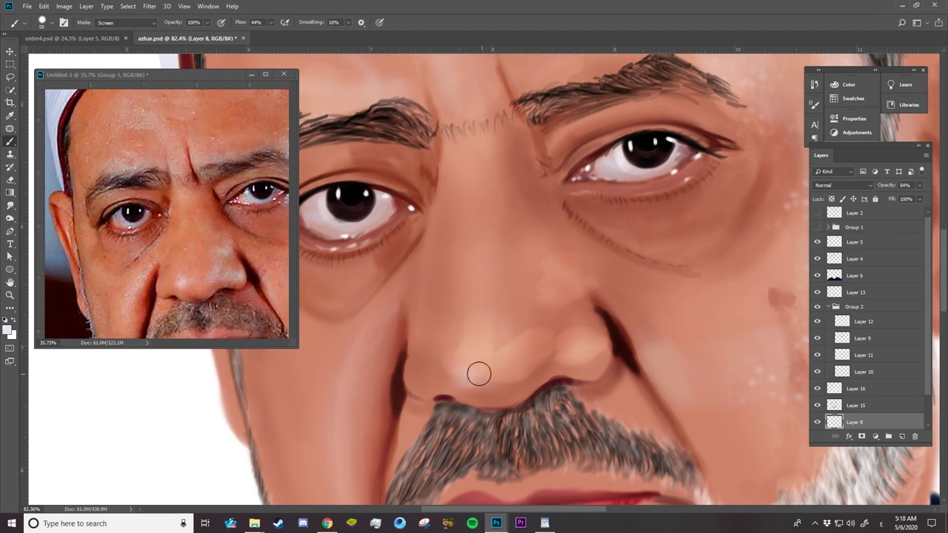
right_click(520, 303)
left_click(477, 324)
left_click_drag(556, 297, 590, 280)
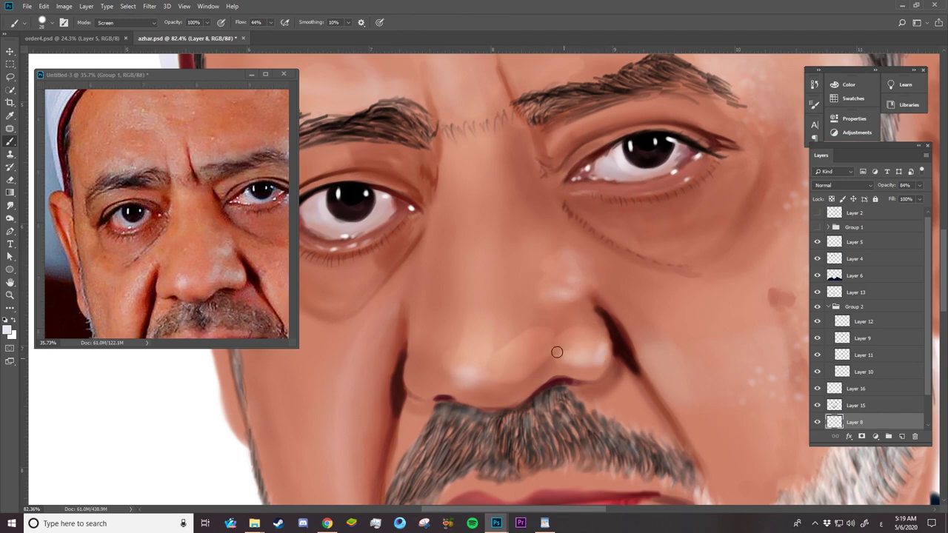
left_click_drag(552, 326, 536, 352)
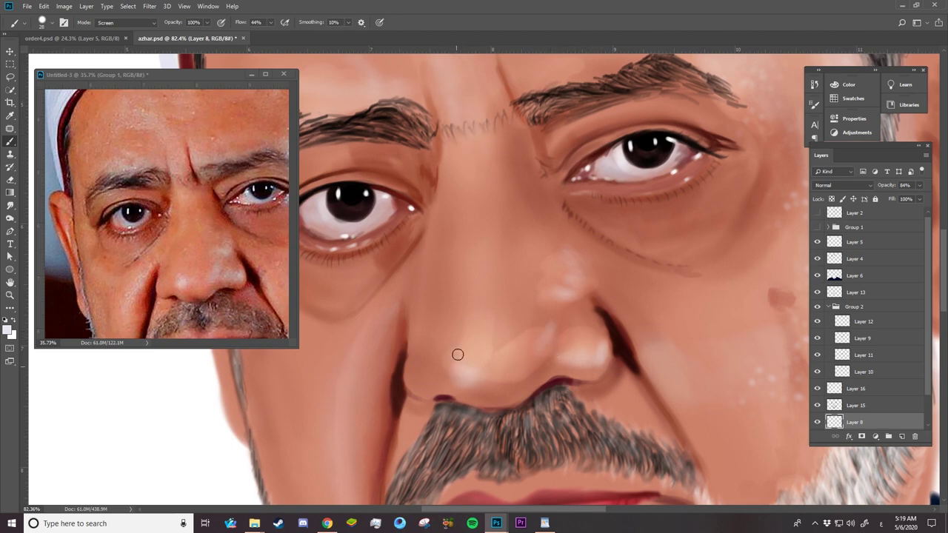
left_click_drag(393, 311, 355, 376)
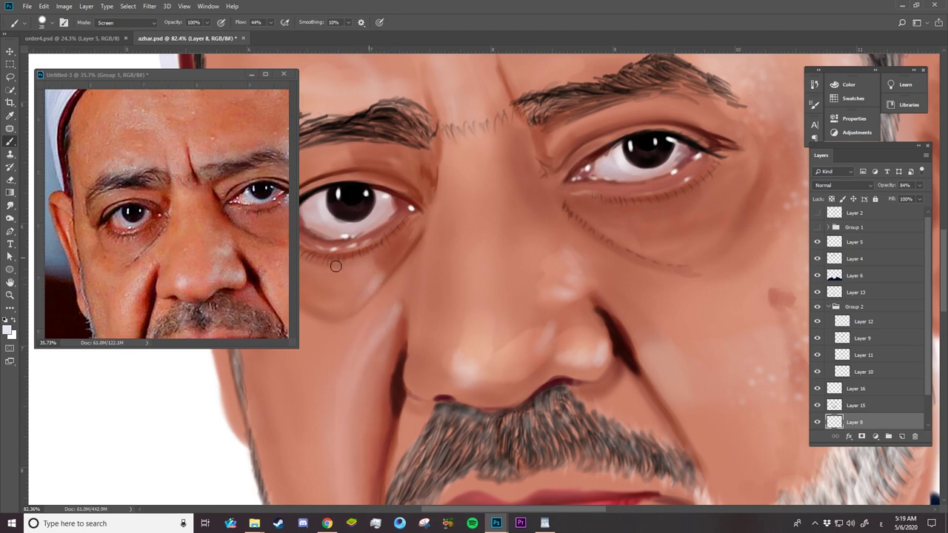
Step: Shrink the brush to 14 px and brighten both upper eyelids
right_click(376, 284)
left_click_drag(480, 142, 470, 142)
key("Return")
left_click_drag(327, 179, 307, 191)
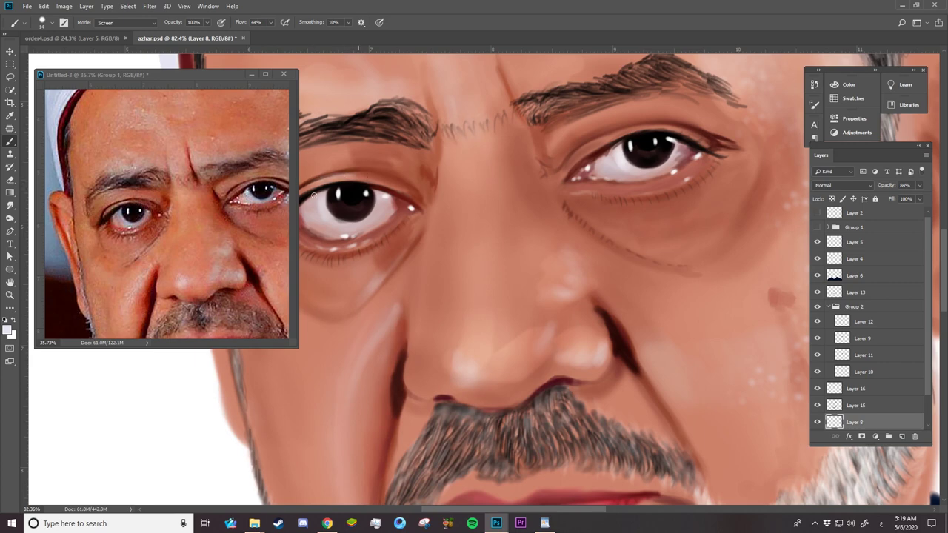
left_click_drag(614, 137, 664, 131)
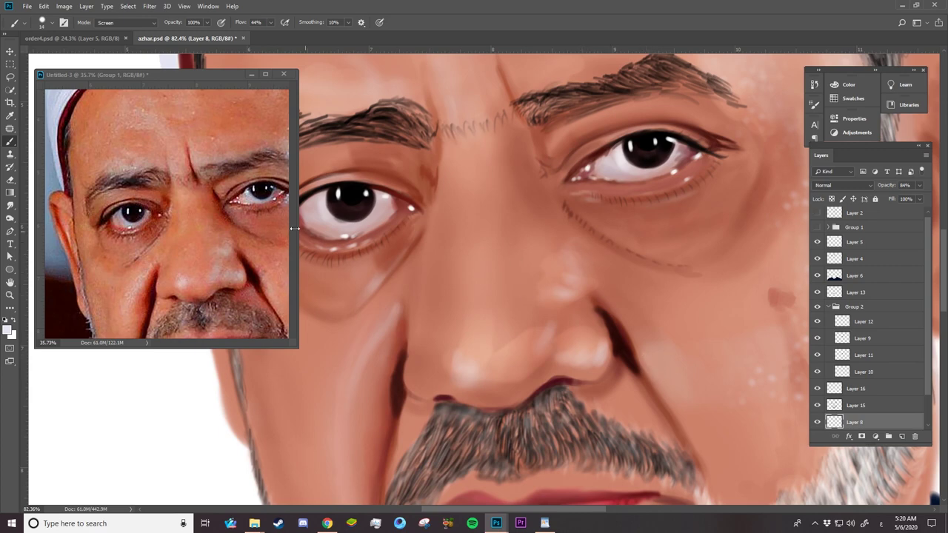
Step: Sample a skin tone and blend the nose tip and adjacent cheek with the Mixer Brush
left_click(185, 255, "alt")
right_click(9, 141)
left_click(59, 170)
right_click(473, 295)
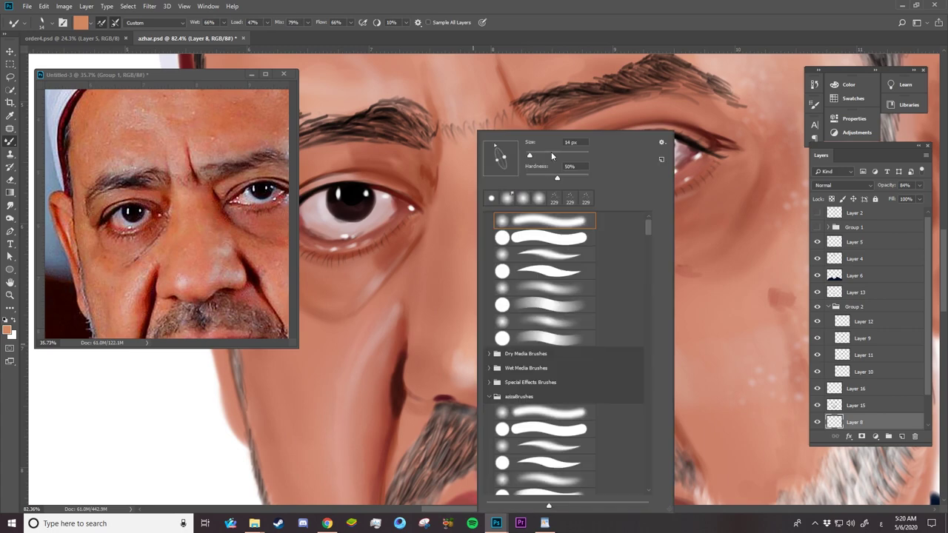
key("Return")
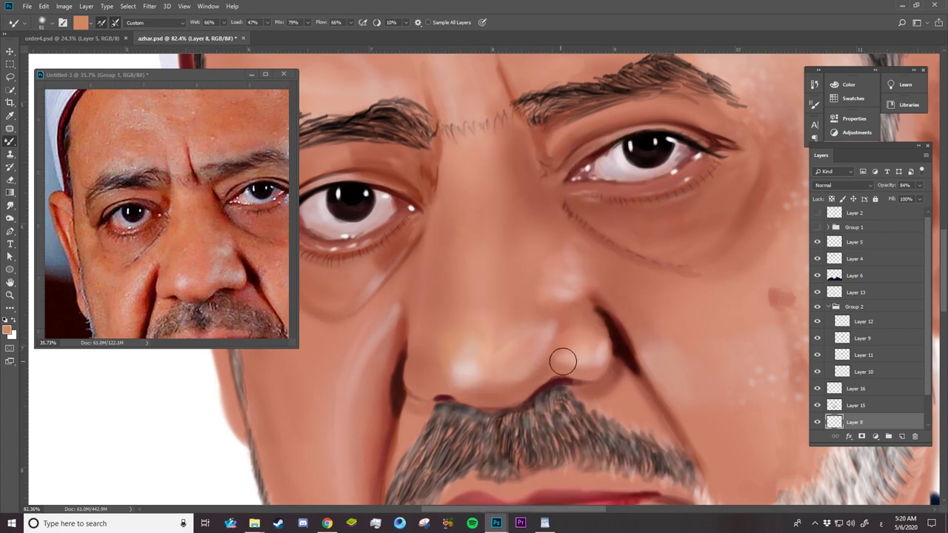
left_click_drag(571, 363, 527, 366)
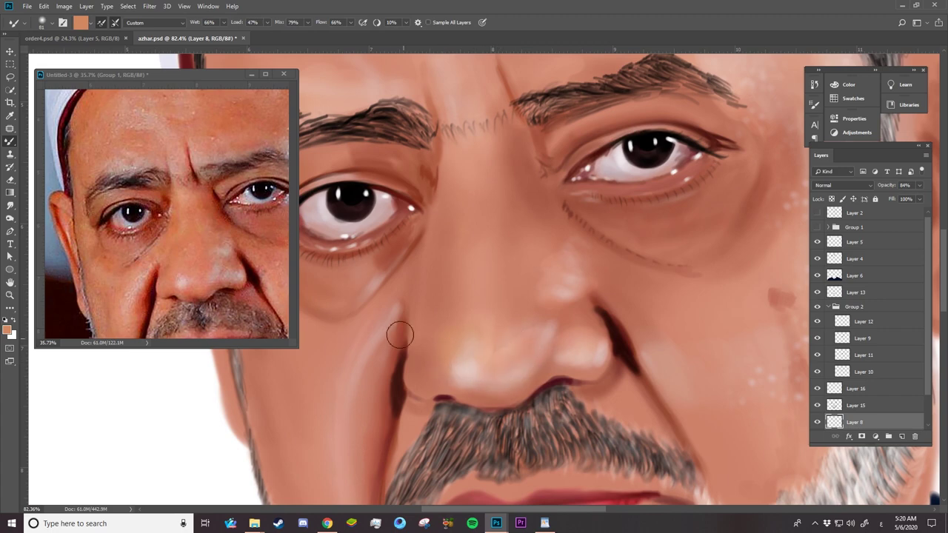
left_click_drag(398, 333, 389, 296)
left_click(14, 181)
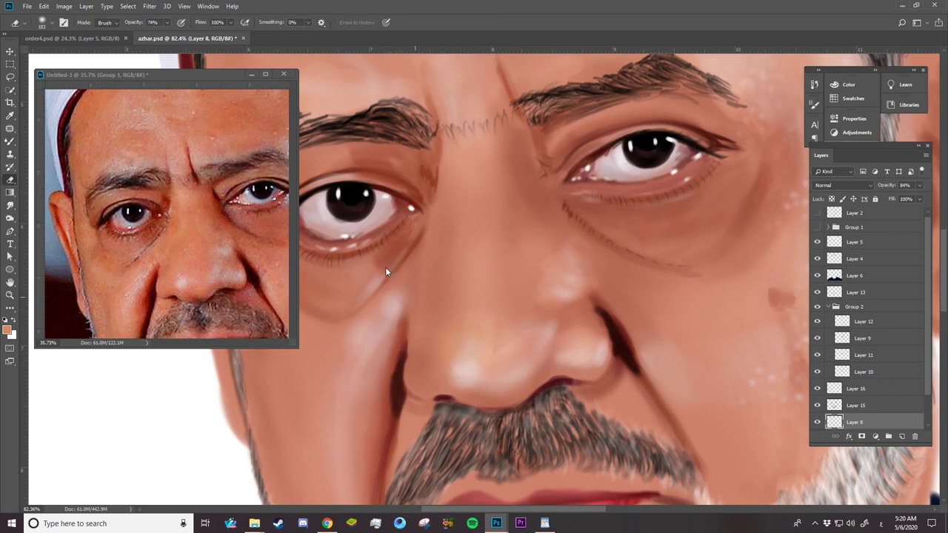
right_click(385, 267)
left_click(374, 297)
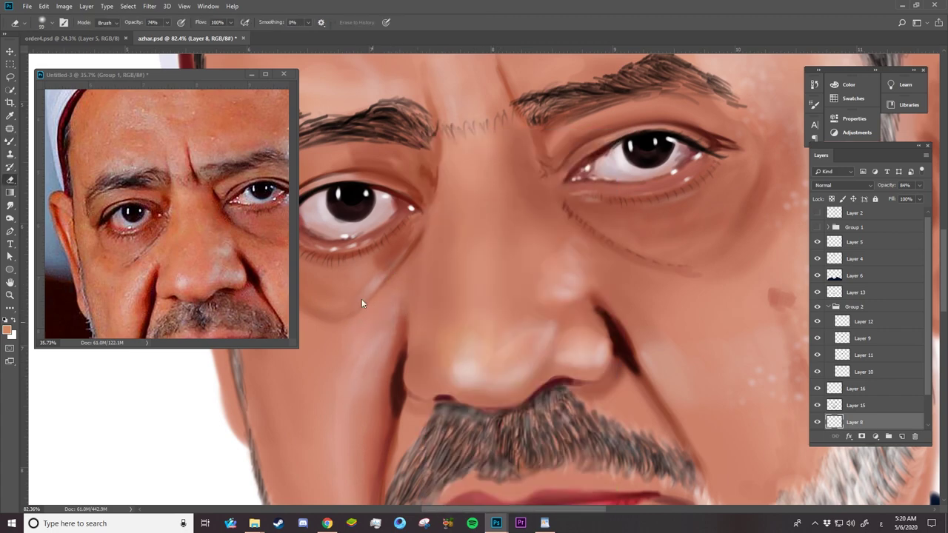
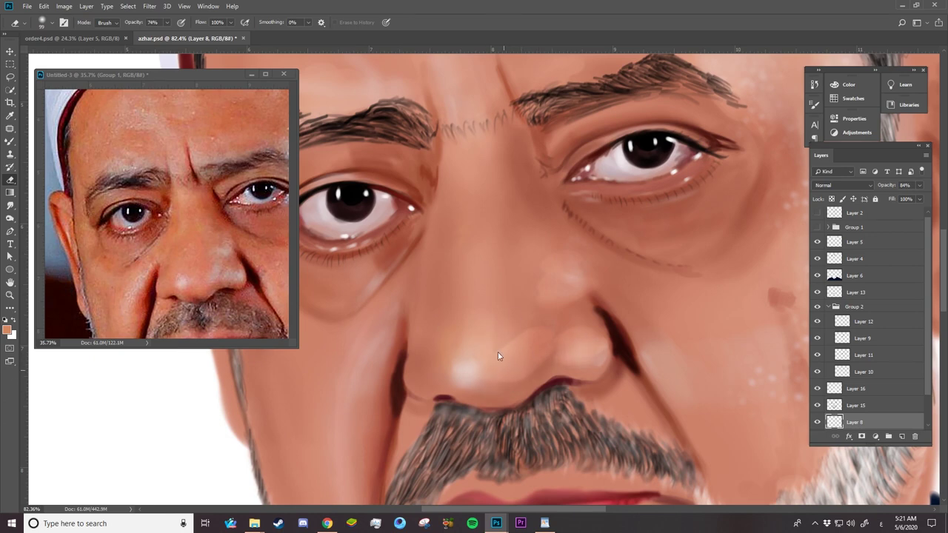
Step: Select Layer 7 and switch to the Mixer Brush
scroll(818, 423, "down", 1)
scroll(830, 415, "down", 1)
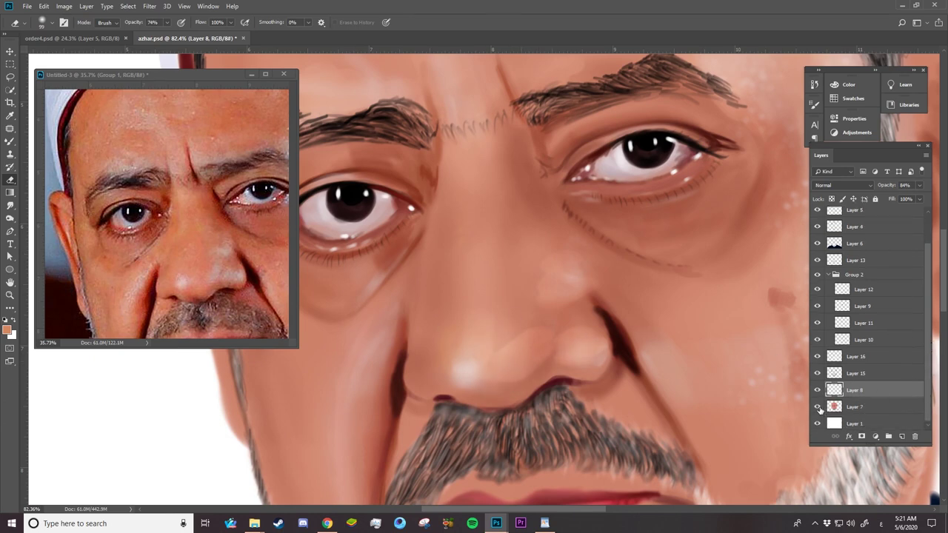
left_click(846, 406)
key("b")
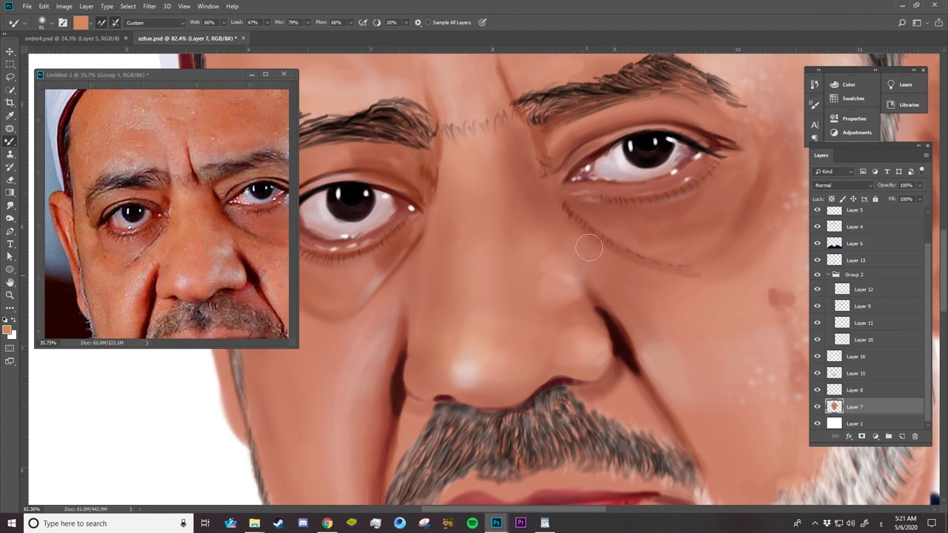
right_click(592, 280)
left_click(595, 287)
Step: With a small dark maroon brush, paint a crease toward the right eye's inner corner
left_click(217, 223, "alt")
right_click(544, 157)
left_click(545, 158)
right_click(551, 157)
left_click(545, 165)
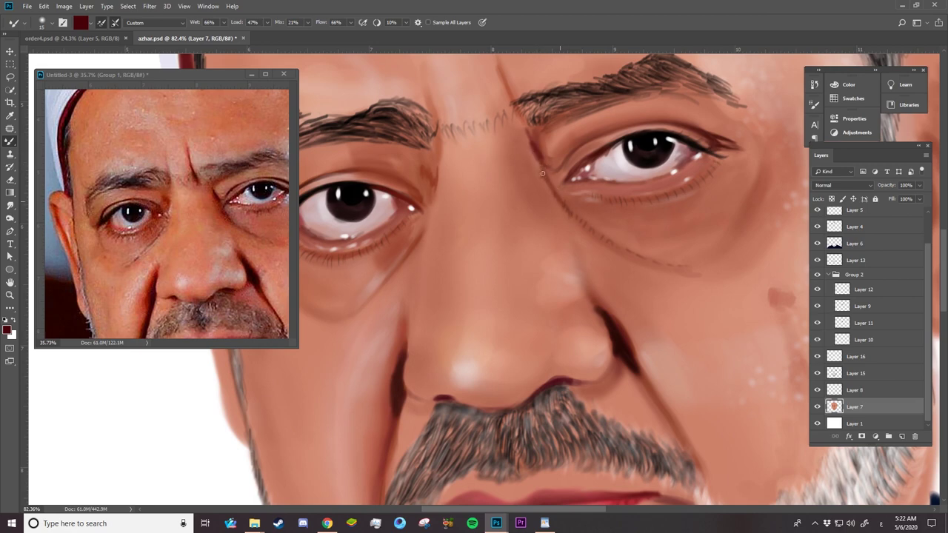
left_click_drag(535, 164, 584, 231)
Step: Briefly show the Group 1 reference photo for comparison, then hide it
scroll(833, 231, "up", 2)
left_click(817, 229)
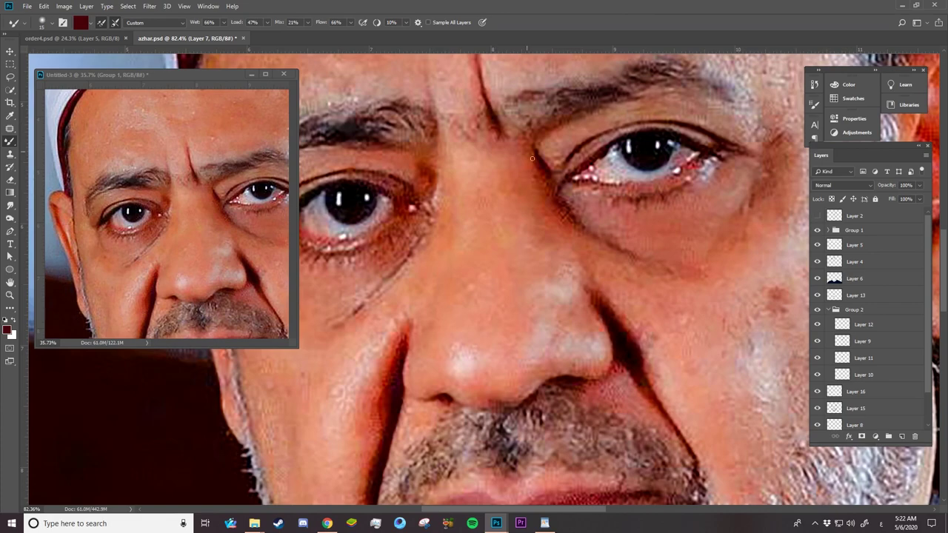
key("ctrl+comma")
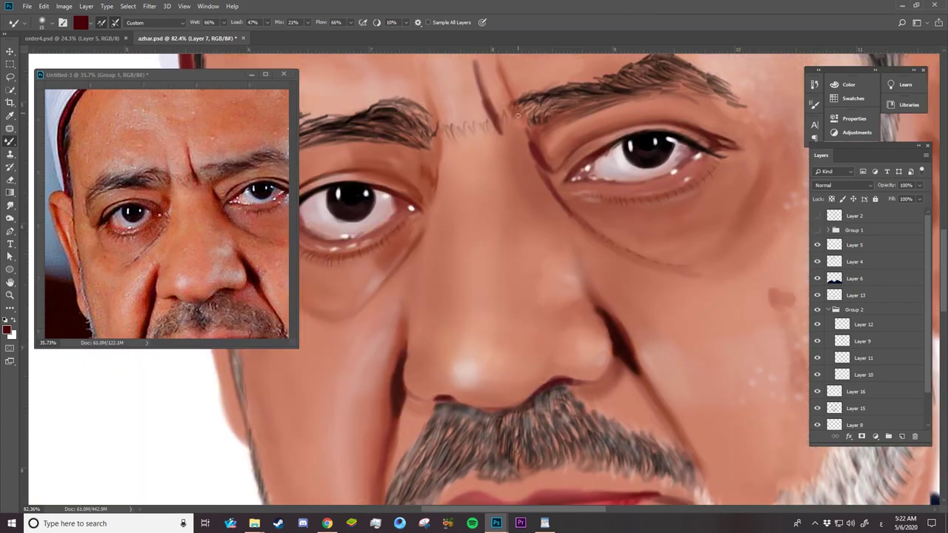
Step: Darken the right eye-corner crease and shadow with a reddish-brown sampled from the reference
right_click(520, 129)
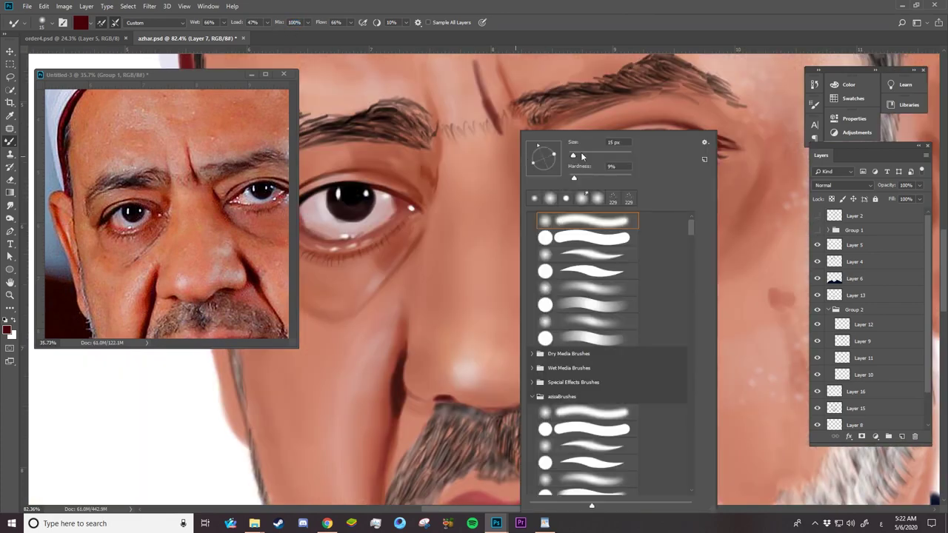
key("Return")
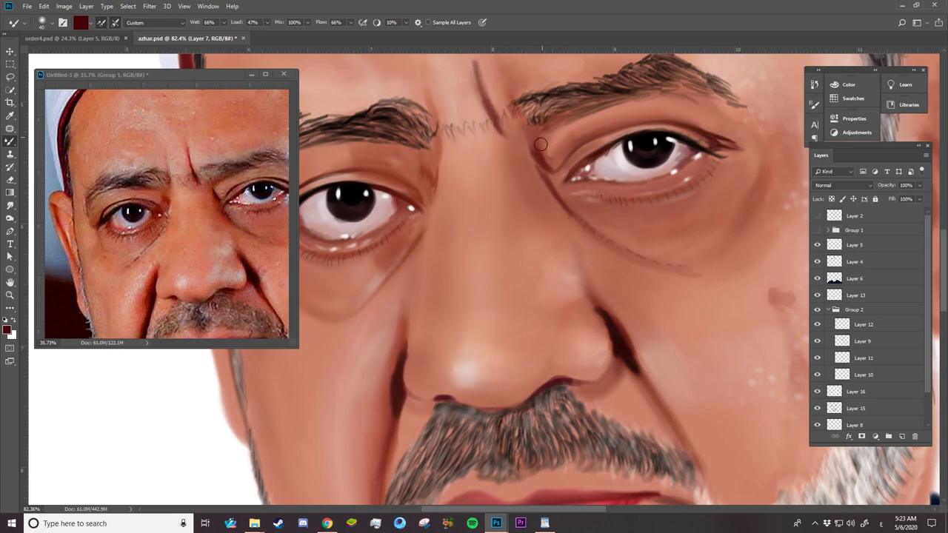
mouse_move(523, 144)
left_mouse_down()
mouse_move(543, 186)
mouse_move(526, 160)
left_mouse_up()
left_click(220, 202, "alt")
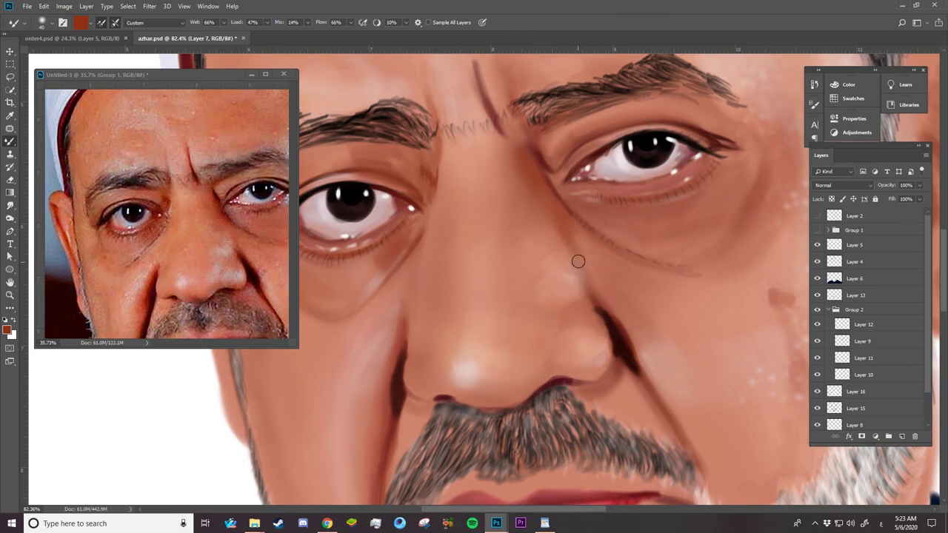
left_click_drag(540, 226, 519, 195)
mouse_move(437, 167)
left_mouse_down()
mouse_move(444, 152)
mouse_move(439, 213)
mouse_move(442, 205)
left_mouse_up()
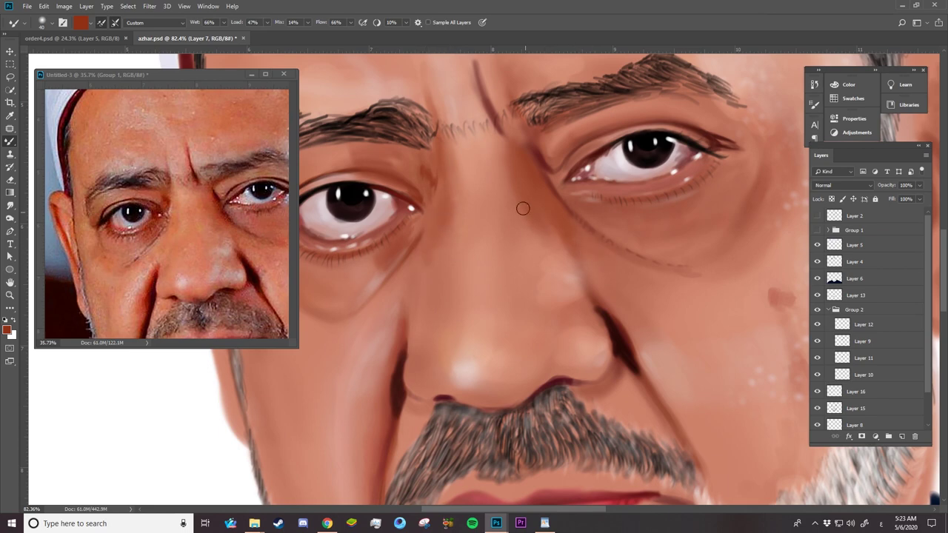
Step: Soften the frown line between the brows with a larger brush, then zoom out
left_click_drag(523, 149, 484, 159)
right_click(519, 209)
double_click(537, 222)
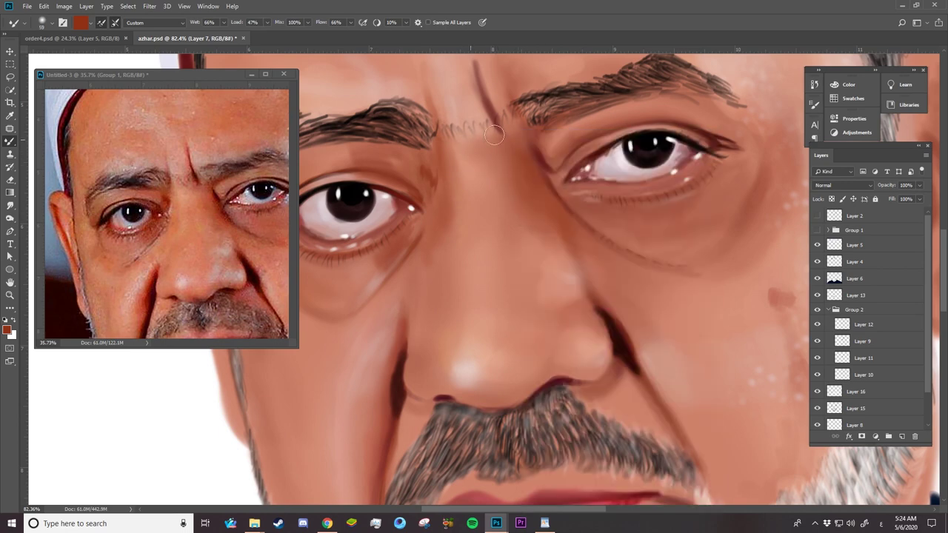
left_click_drag(491, 128, 480, 141)
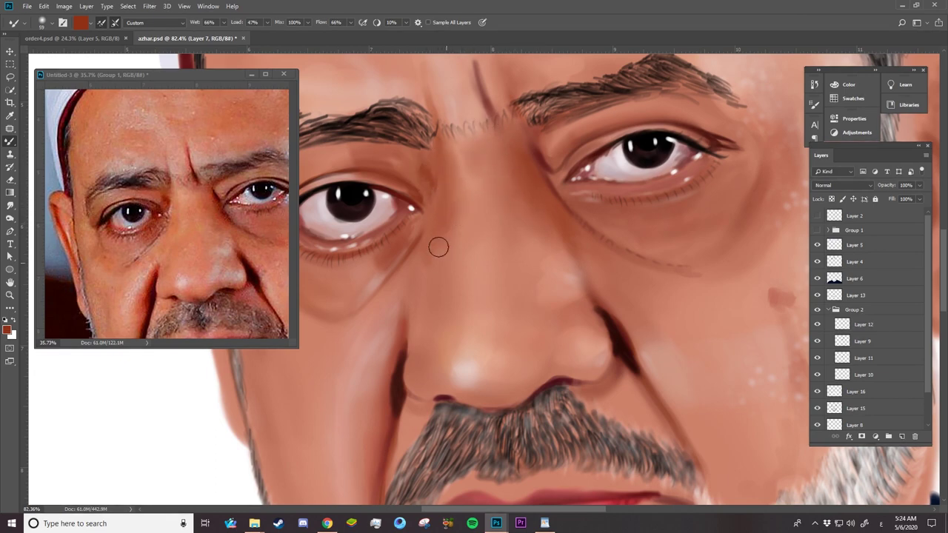
key("z")
left_click(504, 240, "alt")
Step: Set the Mixer Brush mix to 0% and darken the fold line beside the nose
key("b")
right_click(504, 245)
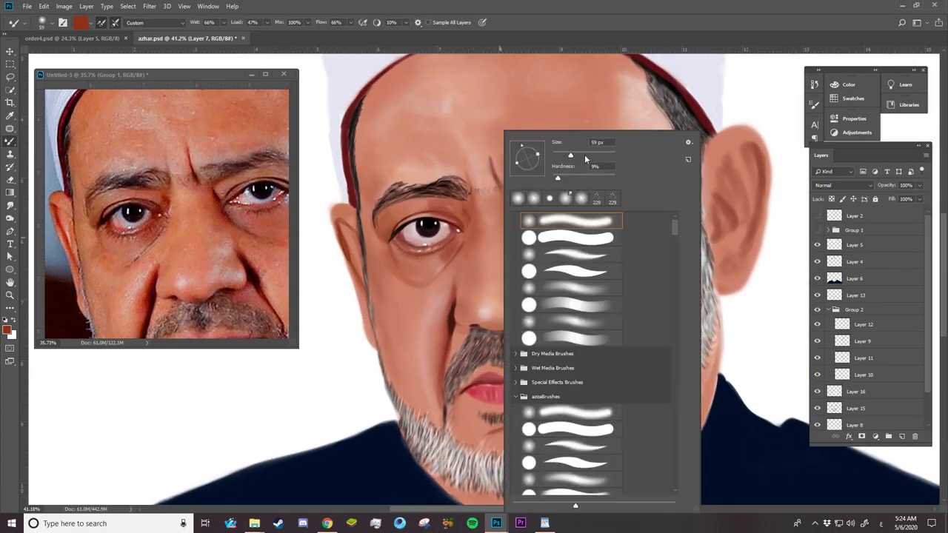
key("Escape")
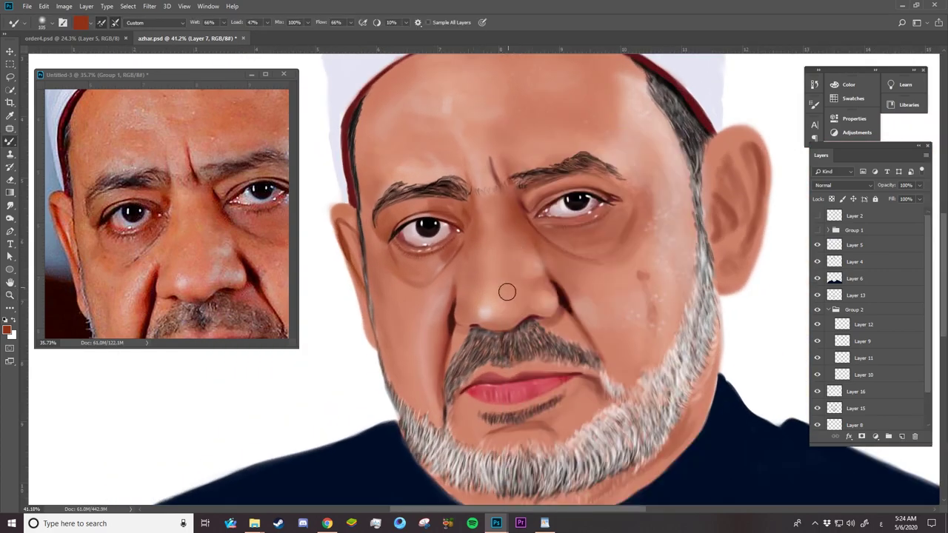
scroll(506, 343, "up", 2)
scroll(506, 343, "up", 3)
type("0")
right_click(505, 132)
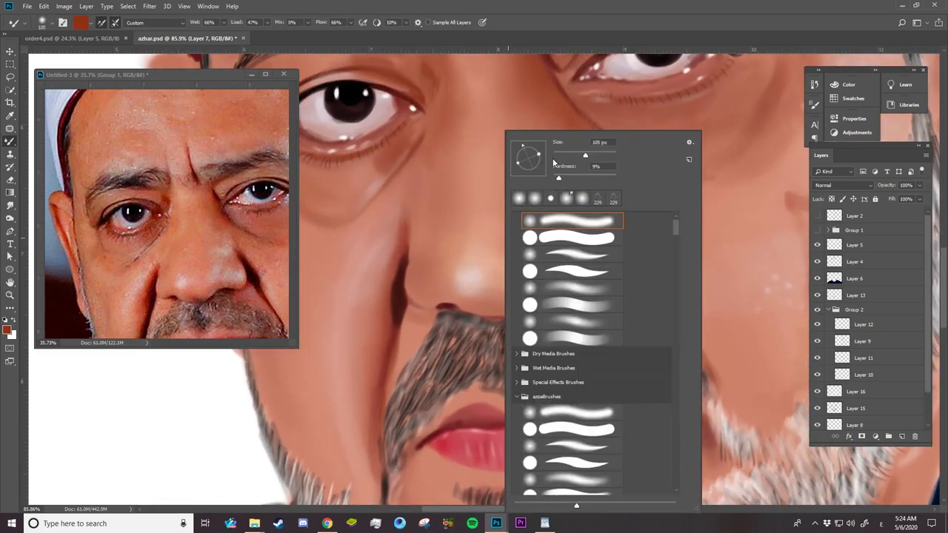
key("Escape")
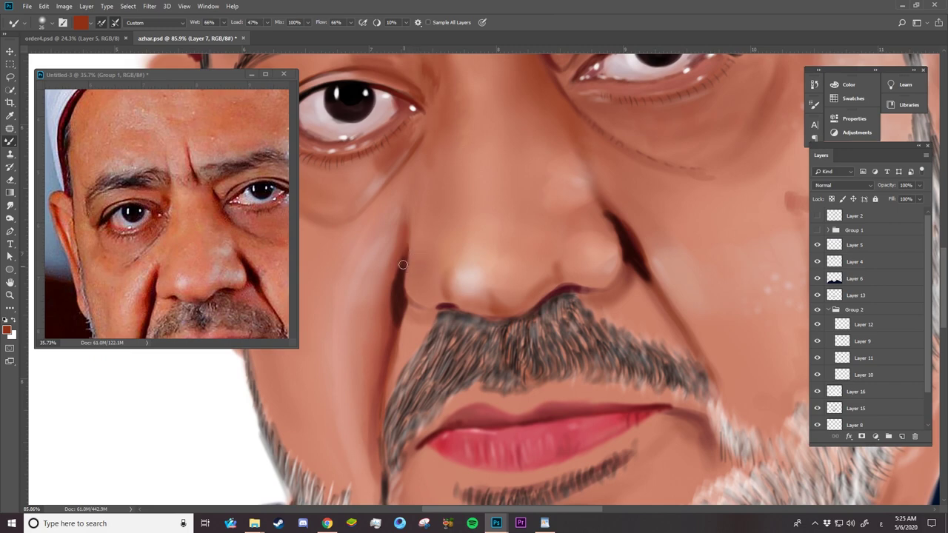
left_click_drag(403, 265, 394, 283)
Step: Sample a dark brown and paint a dark line down the mustache edge
left_click(155, 274, "alt")
left_click(399, 324, "alt")
left_click_drag(393, 320, 380, 455)
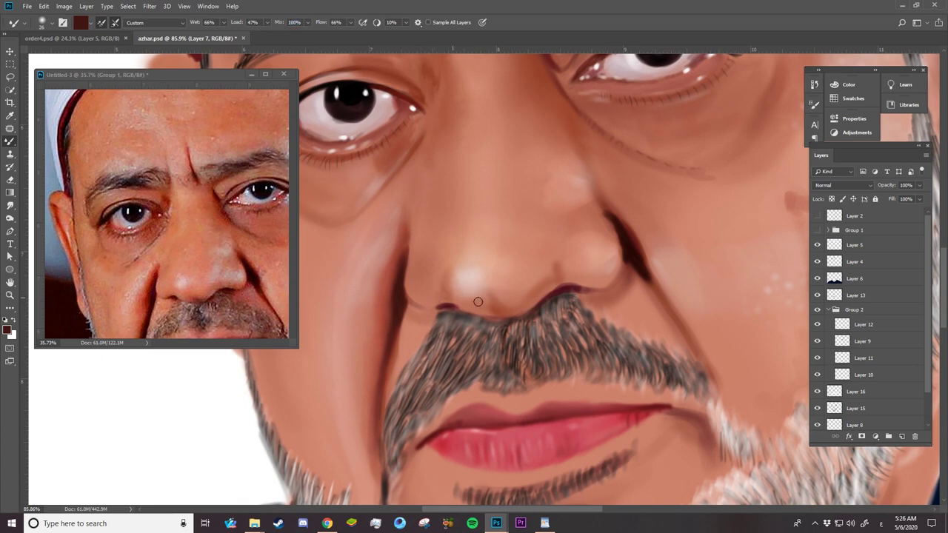
right_click(525, 284)
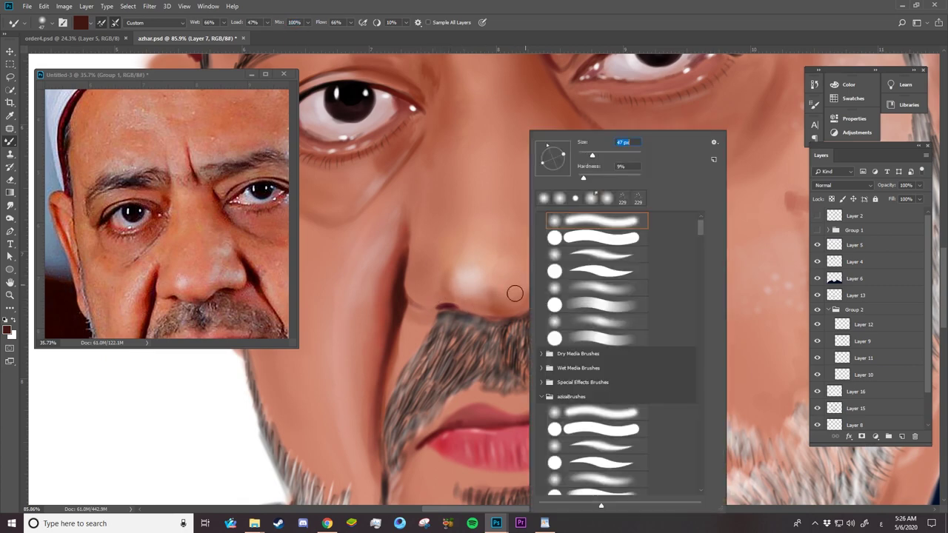
key("Escape")
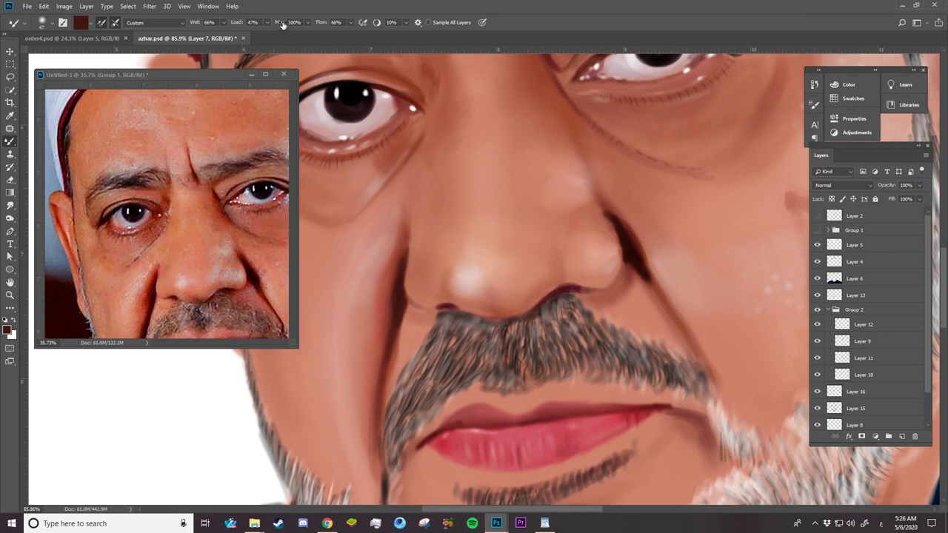
Step: Adjust the paint-mix amount and sample salmon, reddish-brown and lighter skin colours
left_click_drag(282, 24, 245, 25)
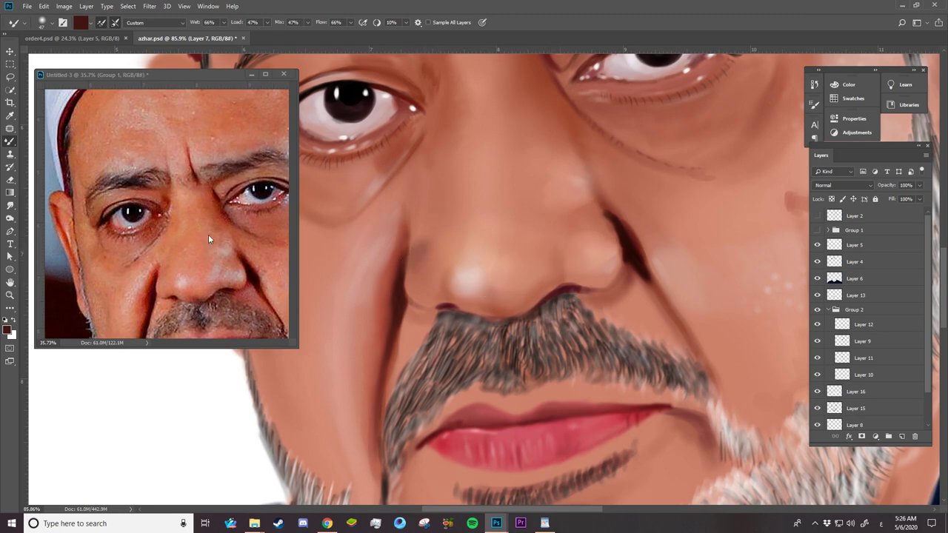
left_click(165, 299, "alt")
type("0")
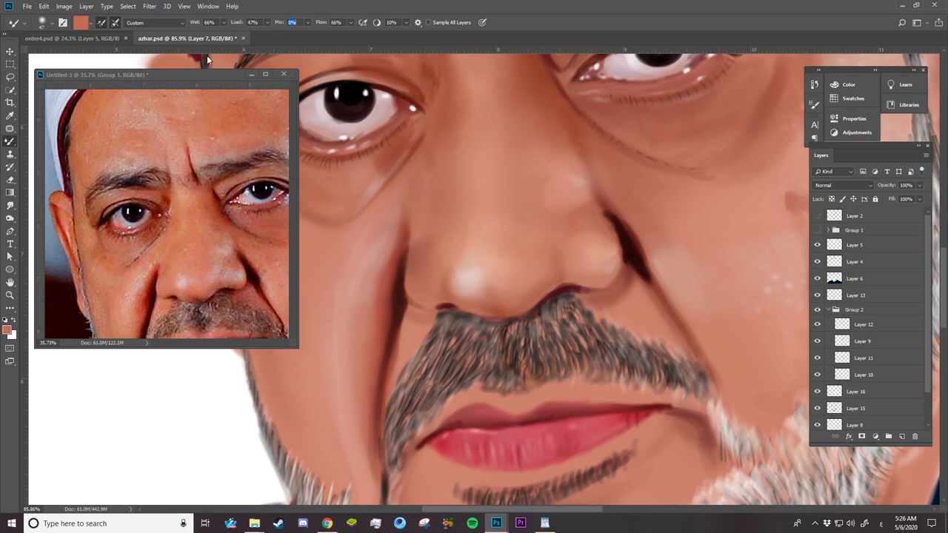
left_click(420, 263)
left_click(576, 130, "alt")
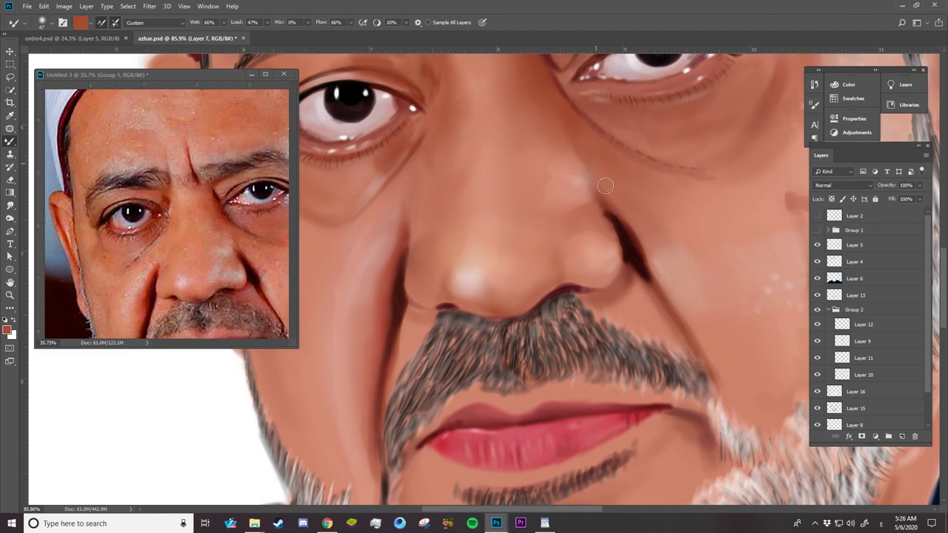
left_click(577, 207, "alt")
Step: Zoom in on the nose and mustache and shrink the Mixer Brush to 17 px
key("z")
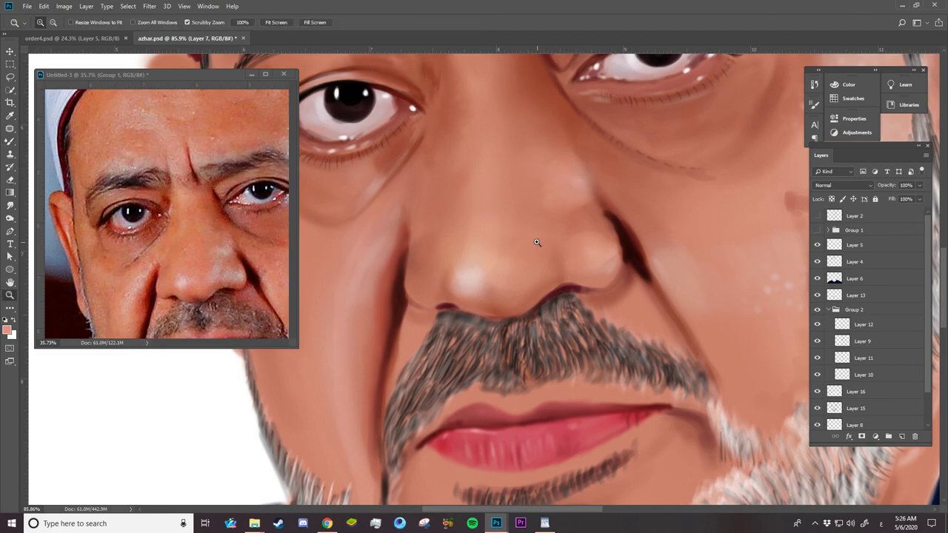
left_click(629, 270, "alt")
key("b")
left_click(541, 222, "alt")
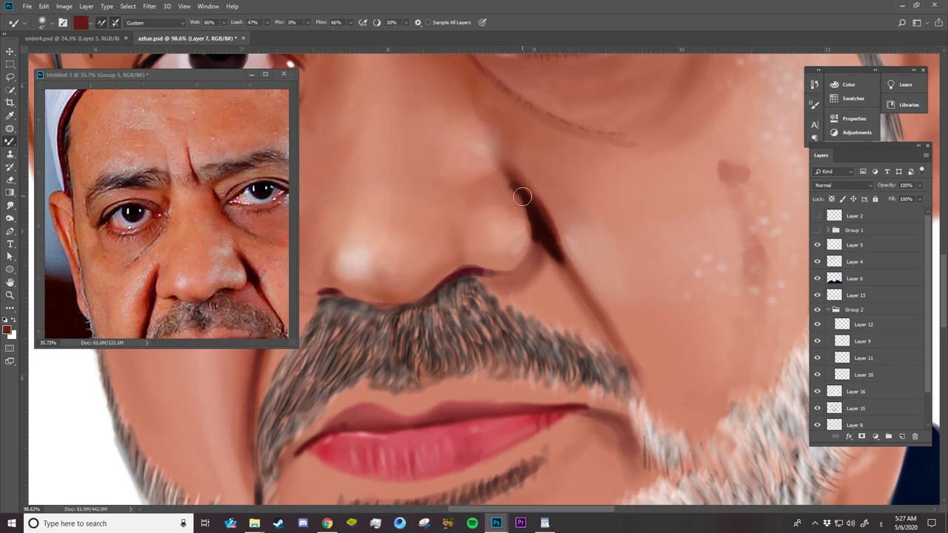
right_click(578, 274)
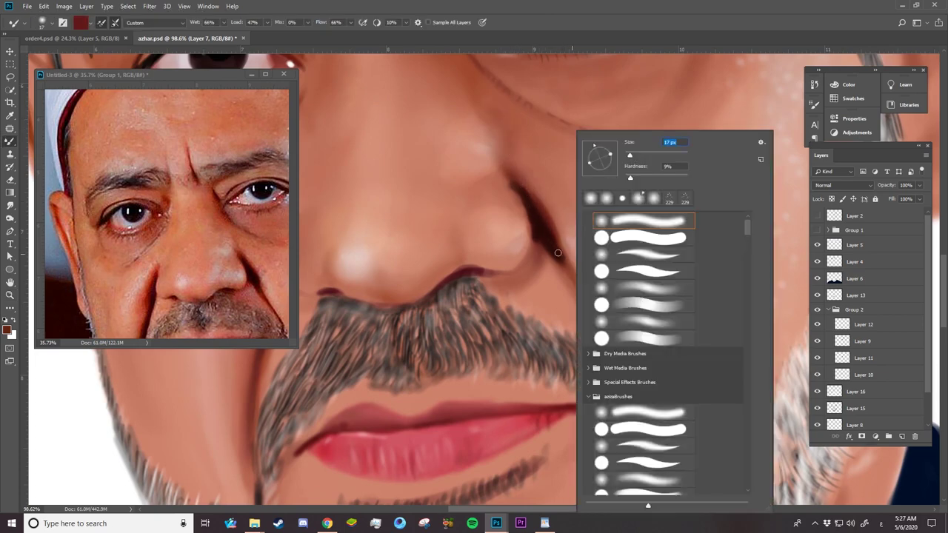
key("Return")
right_click(615, 335)
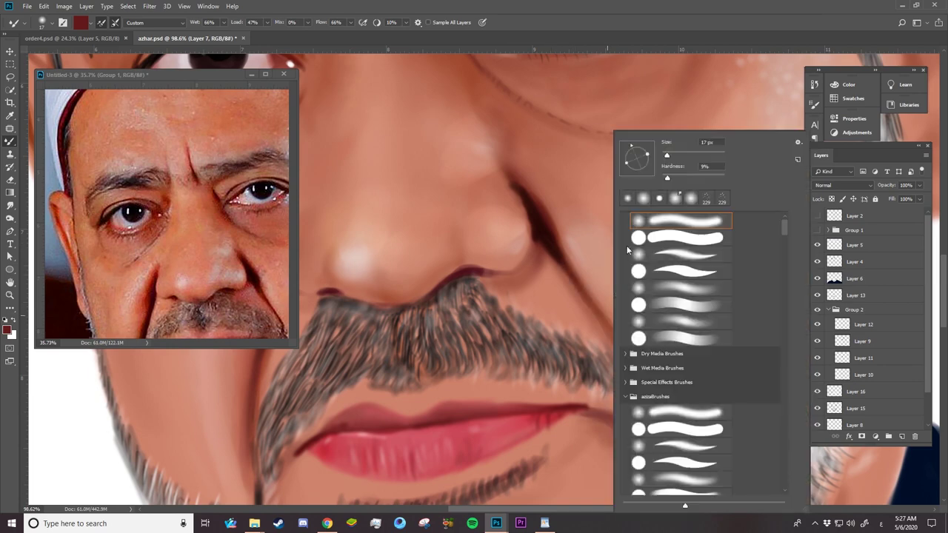
left_click(710, 168)
type("85")
key("Return")
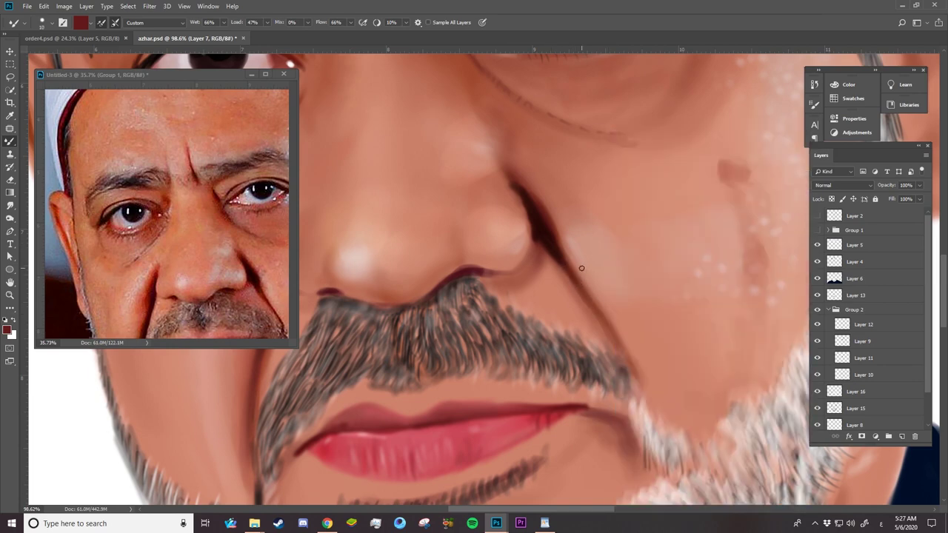
Step: Paint the dark fold line right of the nose down to the mustache edge
left_click_drag(579, 284, 619, 341)
left_click_drag(598, 310, 642, 402)
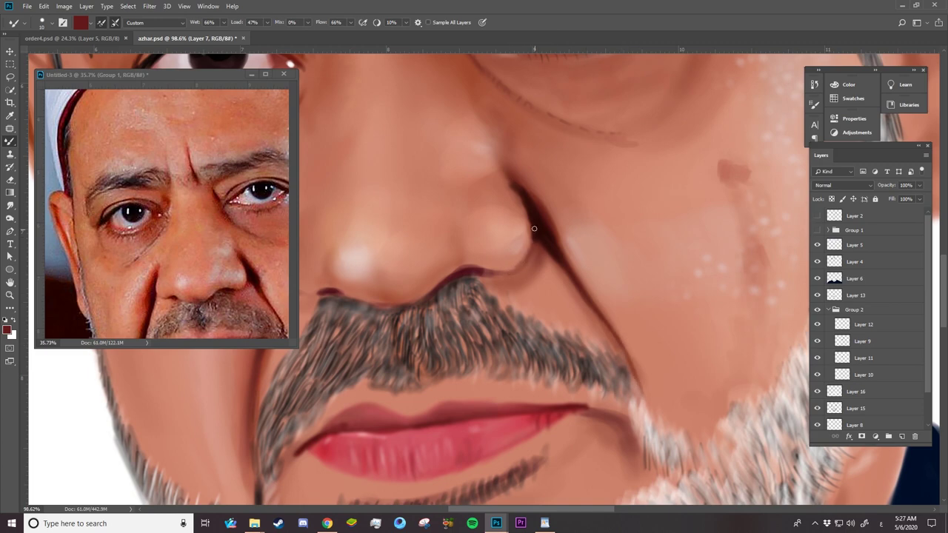
left_click(510, 196, "alt")
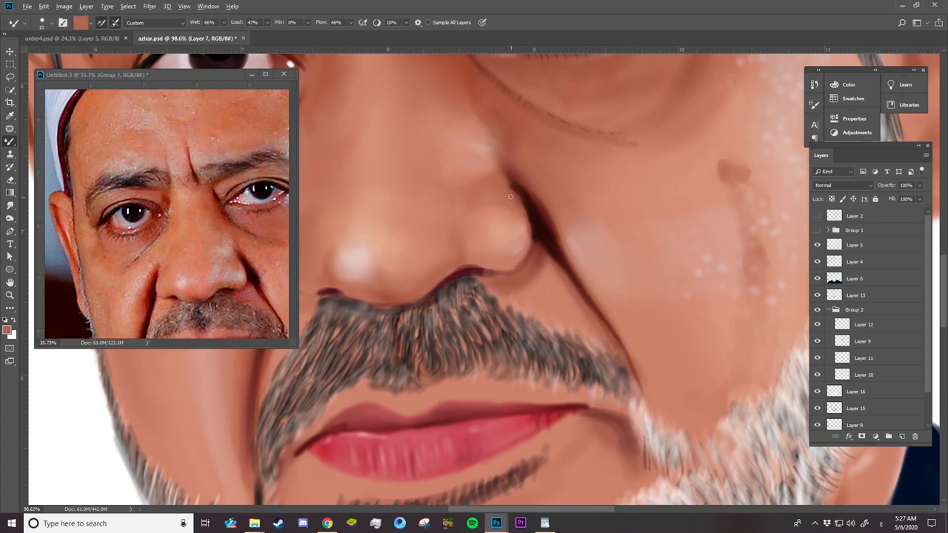
left_click(537, 251, "alt")
right_click(535, 256)
key("Return")
left_click(533, 258, "alt")
Step: Zoom out and reframe the view to review the whole face
key("z")
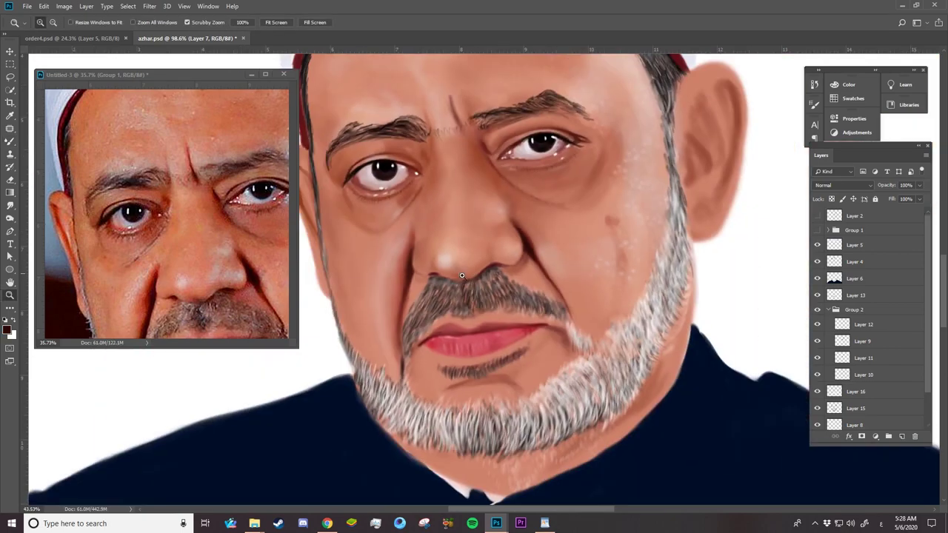
left_click_drag(517, 189, 487, 225)
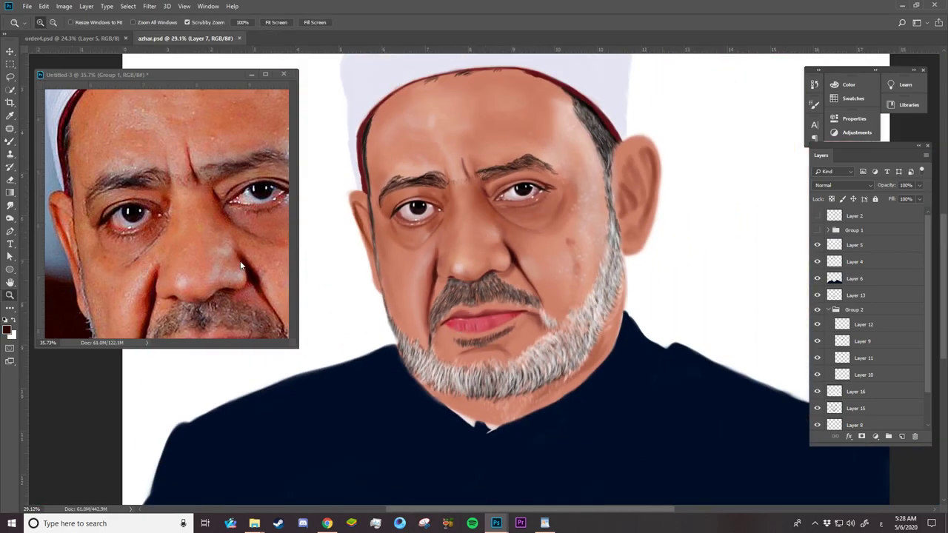
left_click_drag(241, 267, 73, 161)
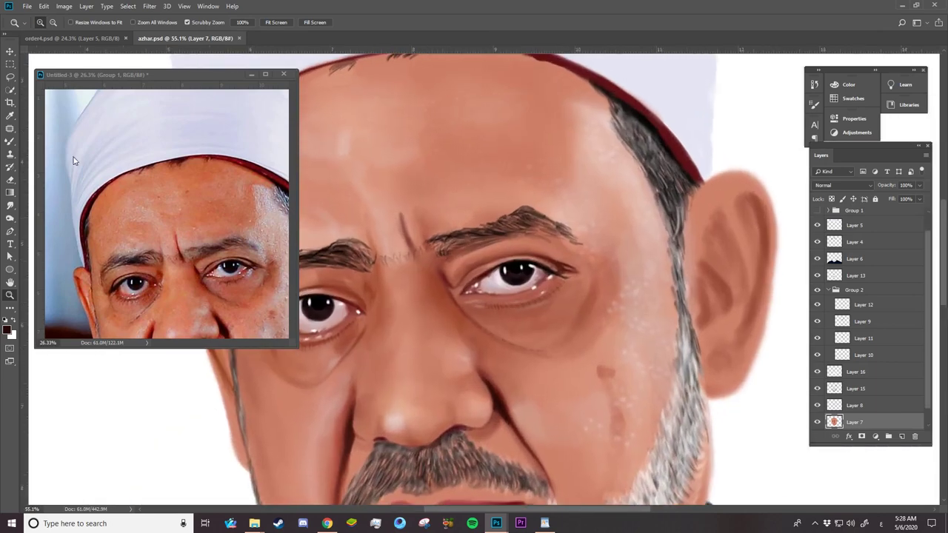
Step: Load the Mixer Brush with a skin tone sampled from the reference photo
key("b")
left_click(245, 220, "alt")
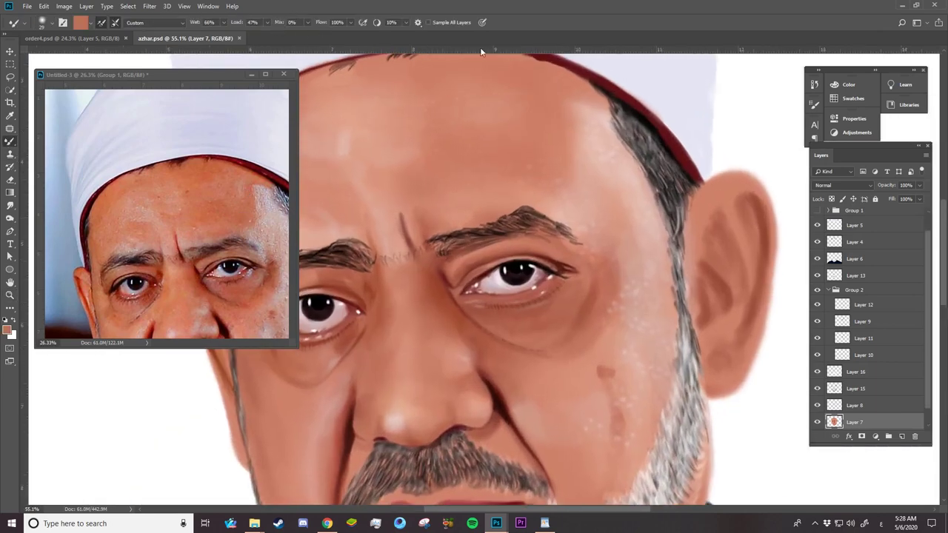
right_click(526, 137)
key("Escape")
right_click(523, 132)
key("Escape")
left_click(80, 22)
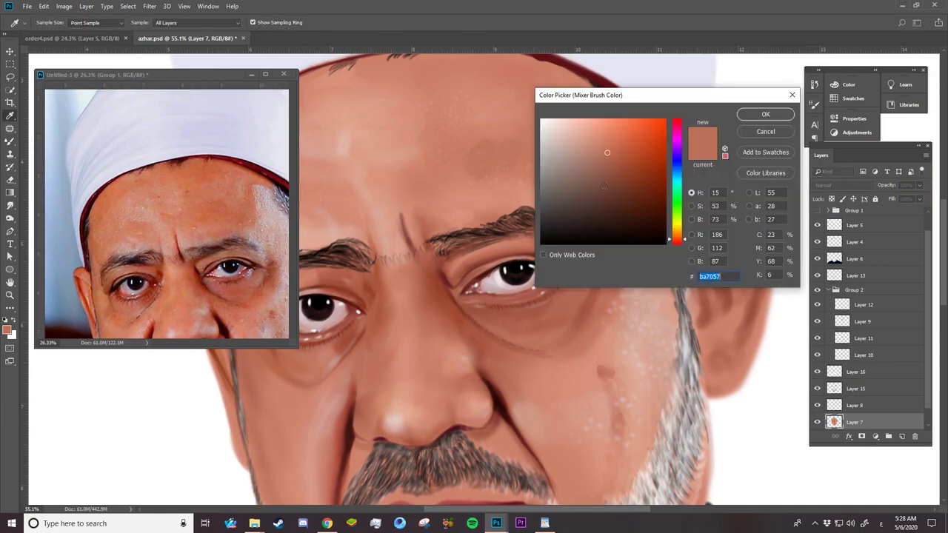
key("Return")
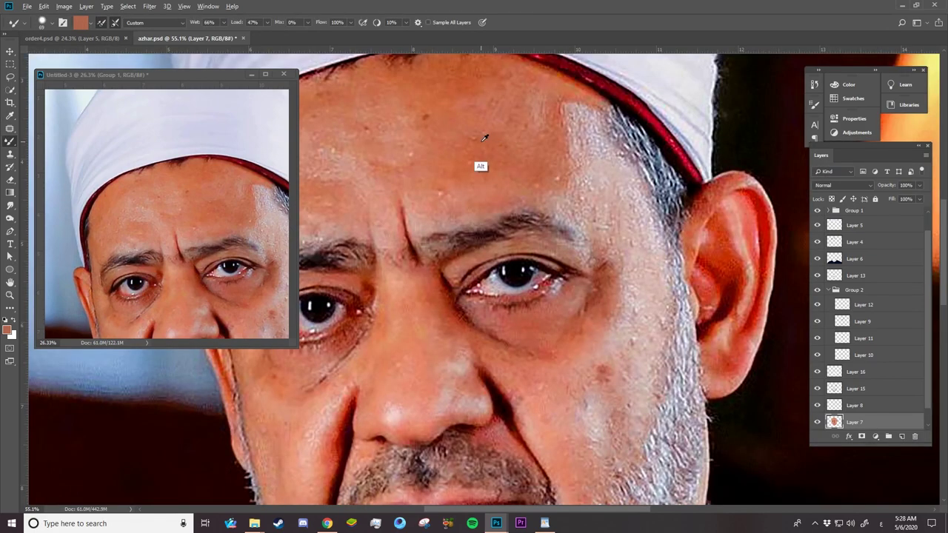
Step: Resize the brush and hide the Group 1 reference photo
right_click(466, 96)
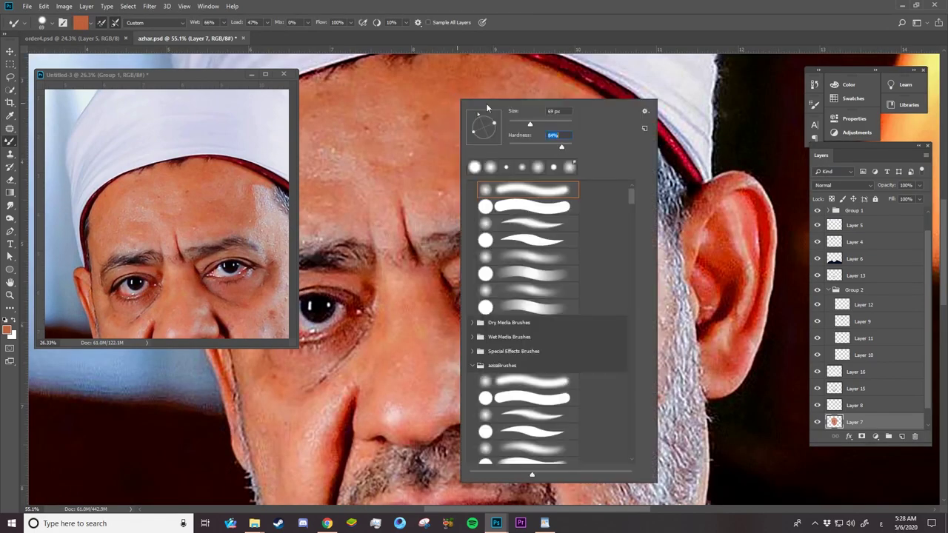
key("Return")
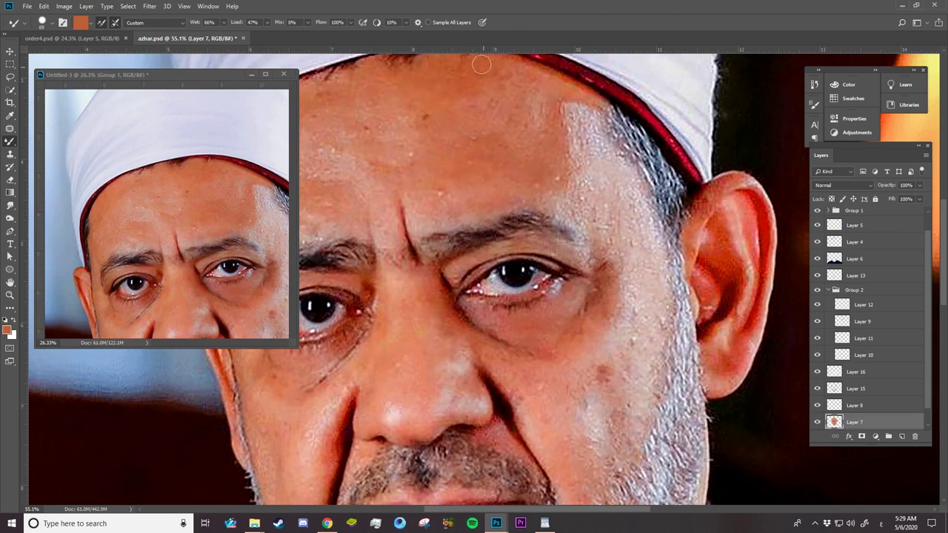
right_click(408, 196)
key("Return")
scroll(518, 437, "left", 5)
right_click(481, 115)
key("Return")
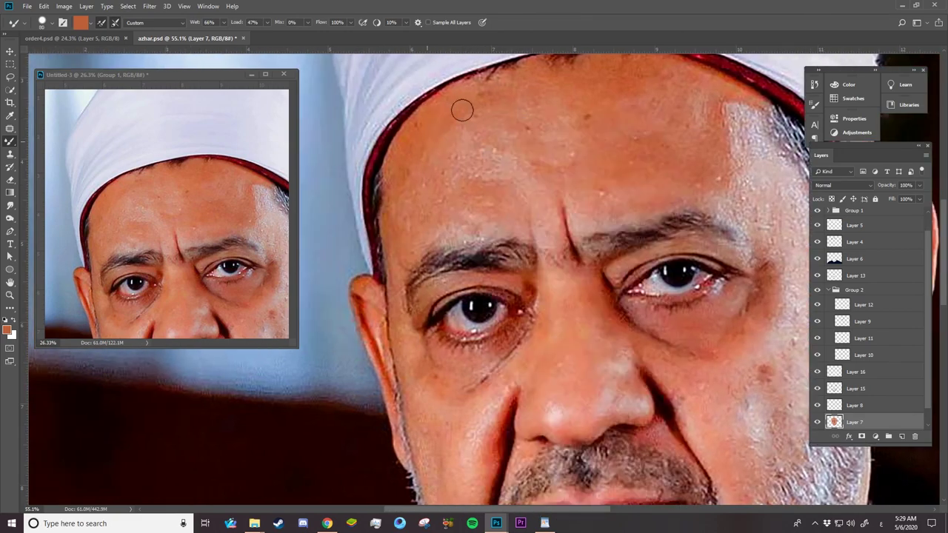
left_click(818, 213)
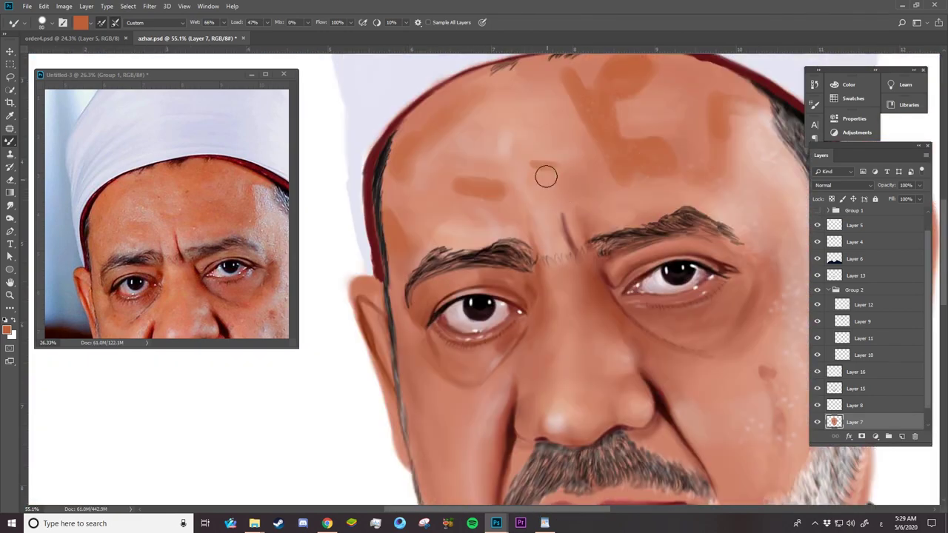
Step: Set Mix to 100% and blend away the forehead blotches and mid-forehead dark streak
mouse_move(604, 148)
left_mouse_down()
mouse_move(610, 165)
mouse_move(574, 131)
mouse_move(559, 70)
left_mouse_up()
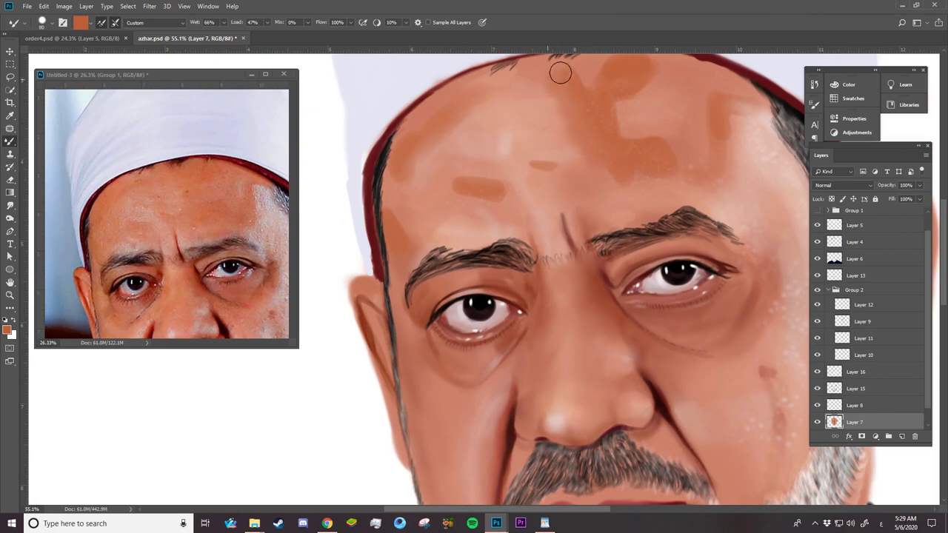
left_click_drag(280, 21, 355, 22)
right_click(599, 70)
key("Escape")
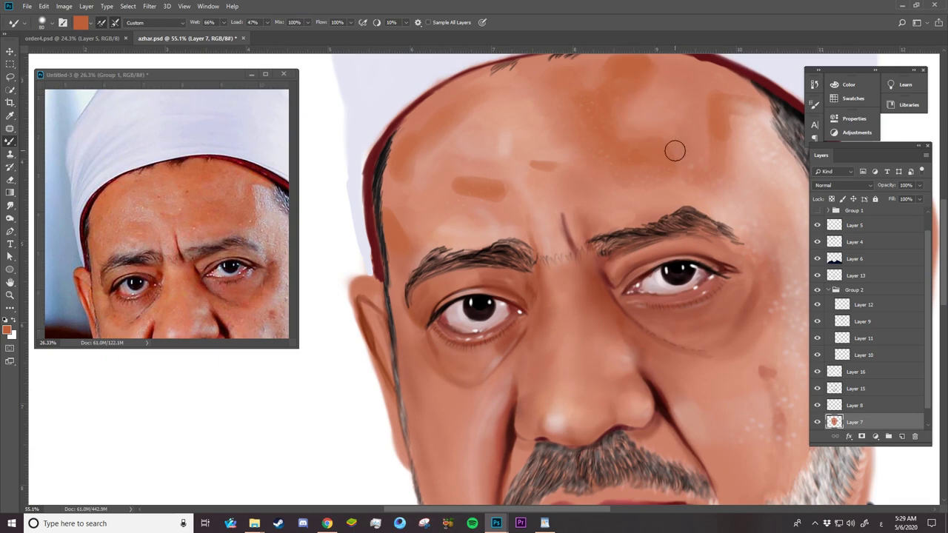
mouse_move(669, 160)
left_mouse_down()
mouse_move(614, 127)
mouse_move(643, 96)
mouse_move(648, 74)
mouse_move(649, 94)
left_mouse_up()
mouse_move(559, 132)
left_mouse_down()
mouse_move(563, 168)
mouse_move(574, 155)
mouse_move(411, 196)
left_mouse_up()
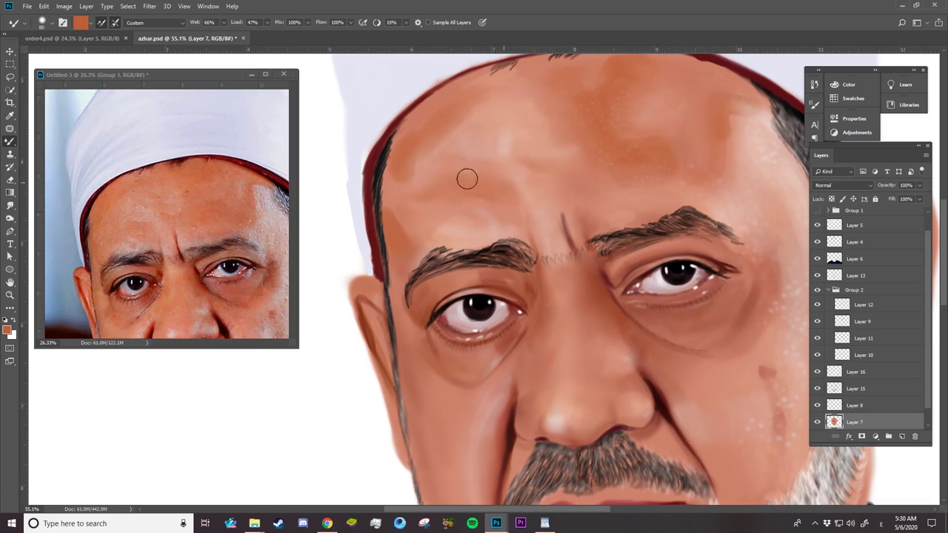
mouse_move(414, 129)
left_mouse_down()
mouse_move(466, 89)
mouse_move(432, 138)
mouse_move(500, 89)
mouse_move(499, 108)
left_mouse_up()
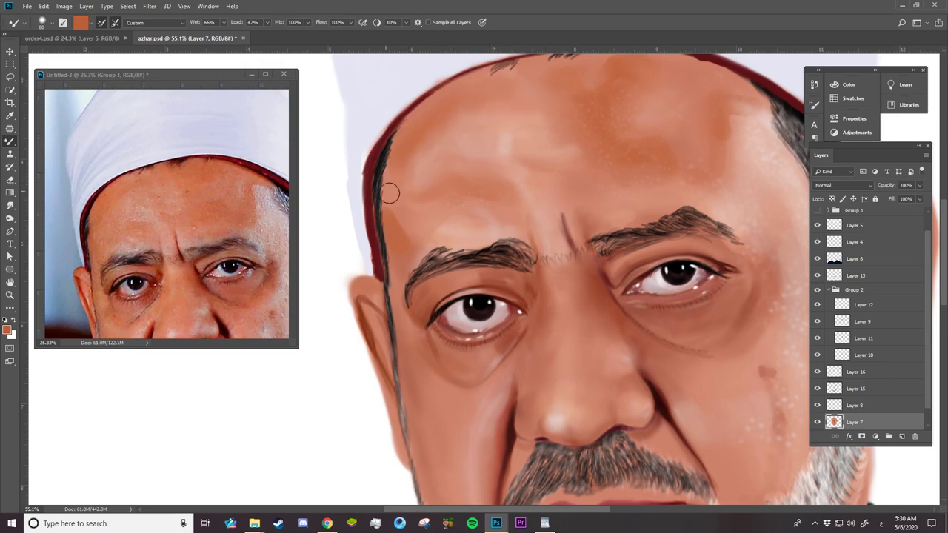
Step: Zoom out to check the whole portrait, enlarge the brush, and zoom back in on the face
key("z")
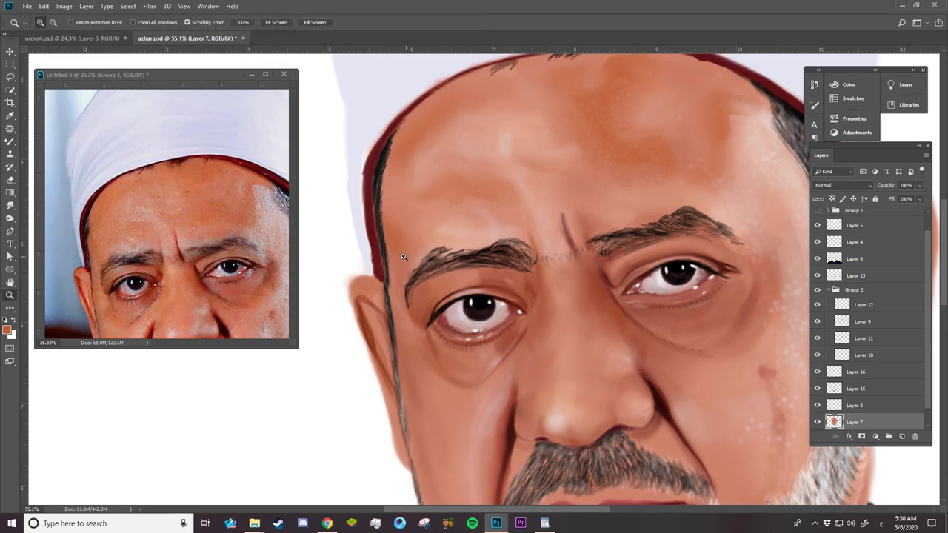
key("ctrl+0")
key("b")
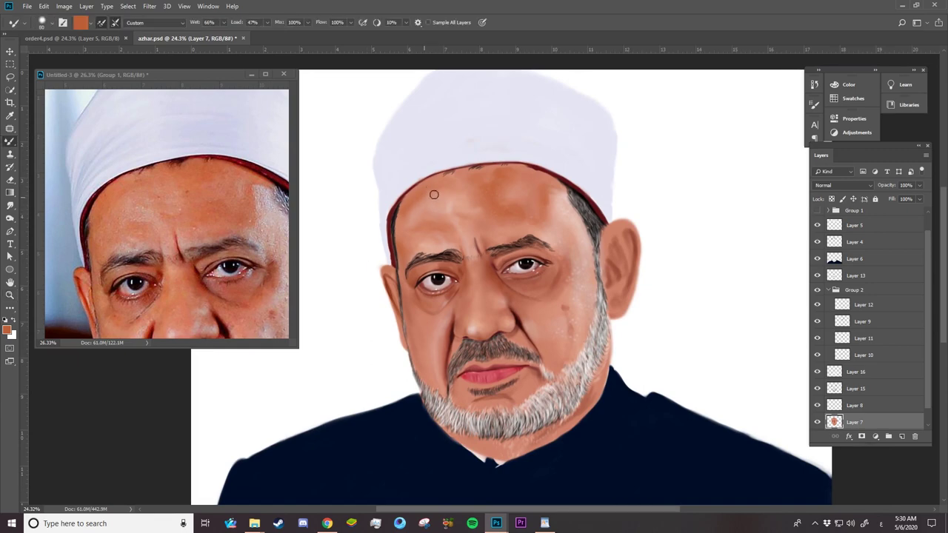
right_click(473, 198)
key("Escape")
key("z")
left_click(483, 297)
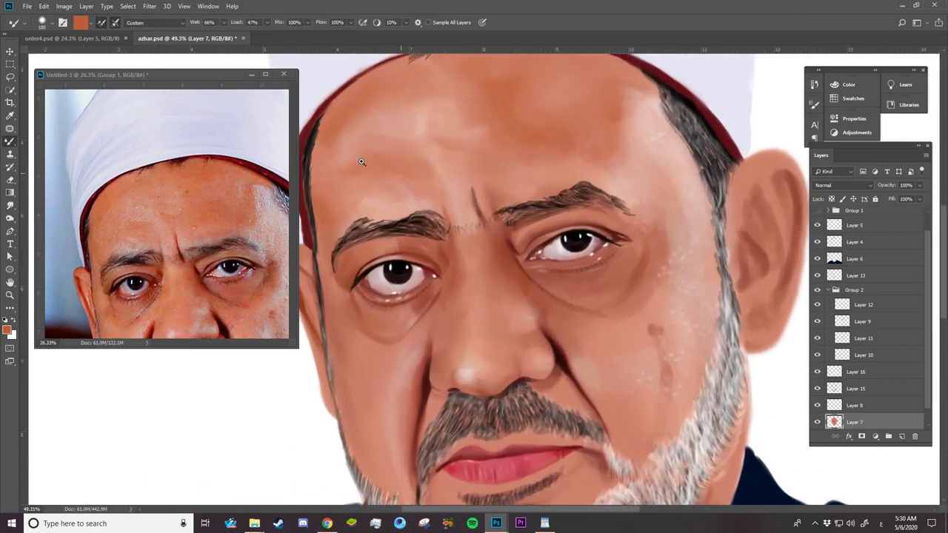
right_click(460, 175)
key("Escape")
key("z")
left_click_drag(459, 311, 511, 309)
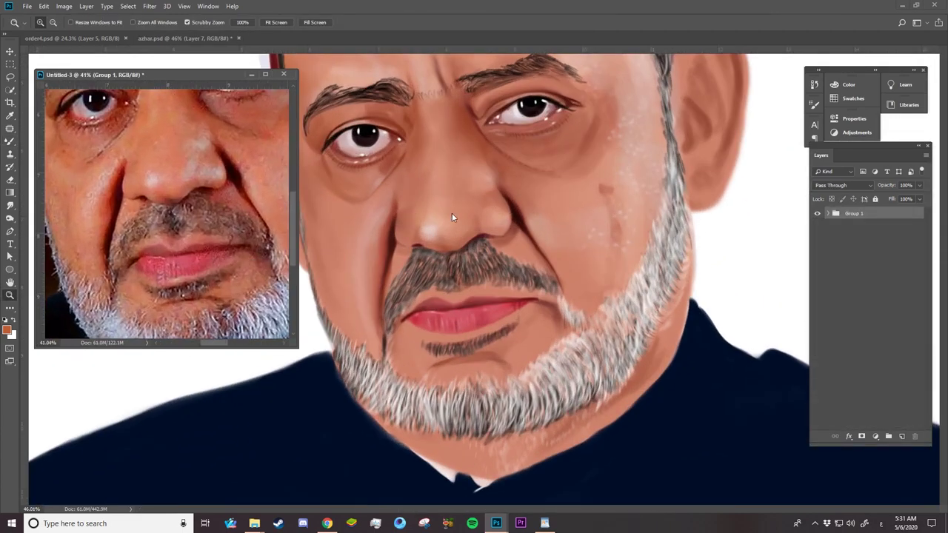
left_click(452, 217)
Step: Darken the crease beside the nose down toward the mouth with a darker red
key("b")
left_click(228, 208, "alt")
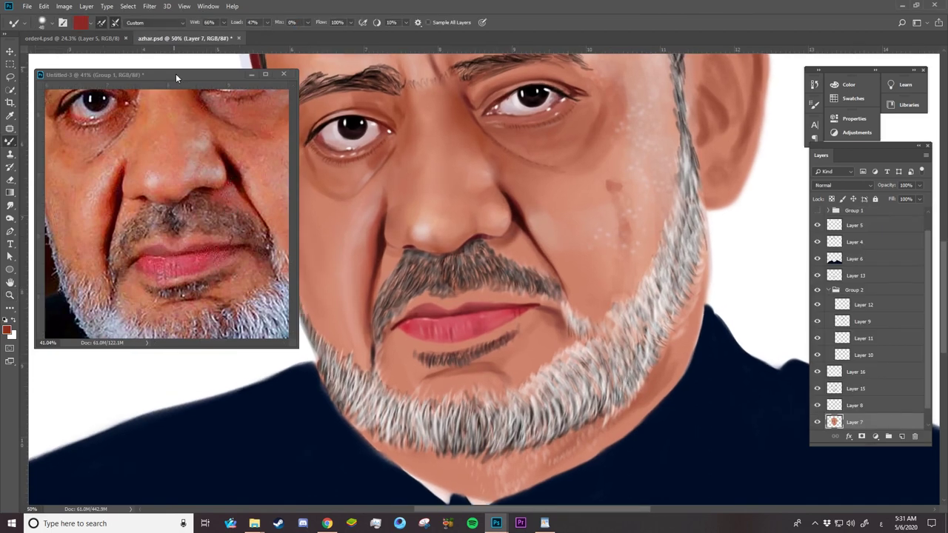
right_click(529, 130)
left_click(503, 240)
left_click_drag(532, 243, 551, 268)
right_click(501, 250)
left_click(516, 243)
left_click_drag(516, 243, 537, 261)
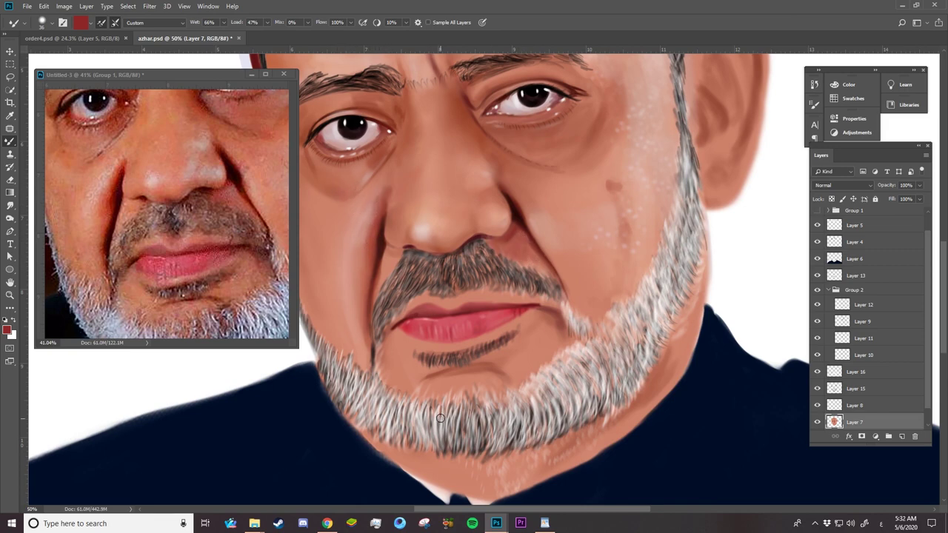
Step: Shade the moustache's left edge and repaint the dark whisker line under the lower lip
left_click_drag(384, 279, 397, 258)
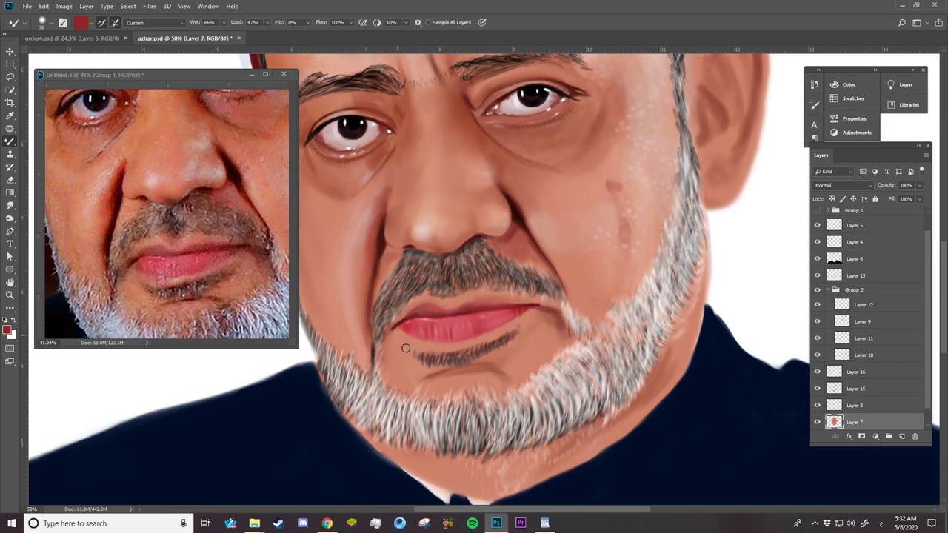
mouse_move(419, 349)
left_mouse_down()
mouse_move(506, 339)
mouse_move(524, 318)
left_mouse_up()
right_click(510, 376)
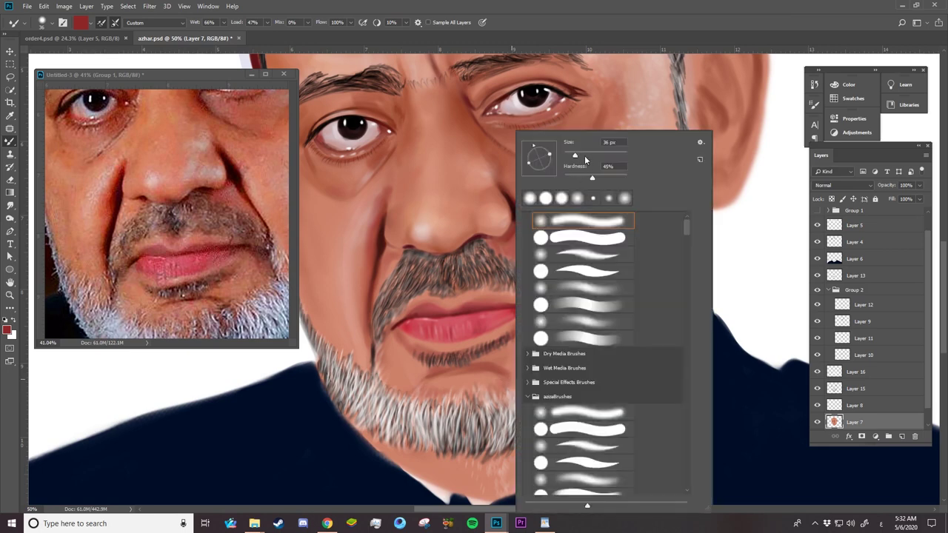
key("Return")
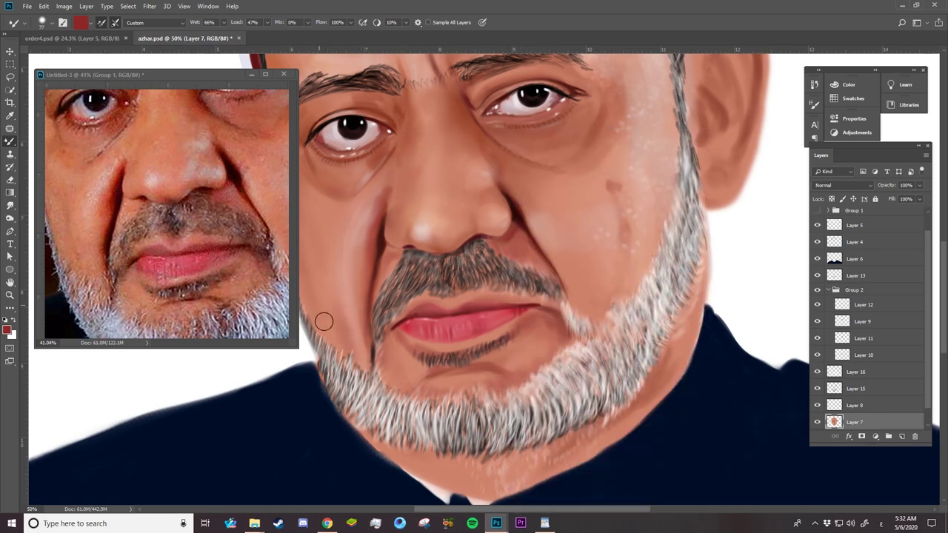
scroll(367, 377, "left", 3)
scroll(385, 319, "left", 1)
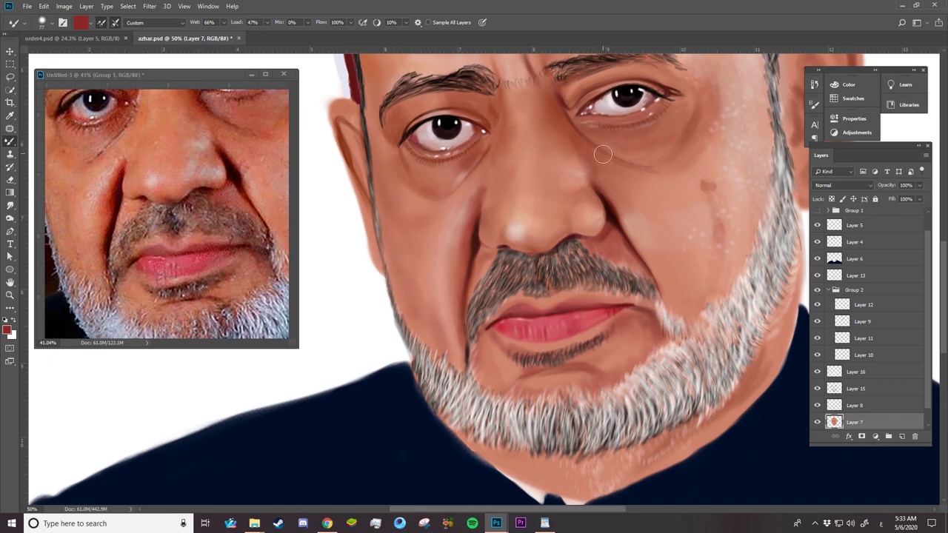
Step: Enlarge the brush to 64 px, blend the nose bridge with an orange skin tone, and select Layer 8
right_click(622, 172)
left_click_drag(686, 153, 678, 154)
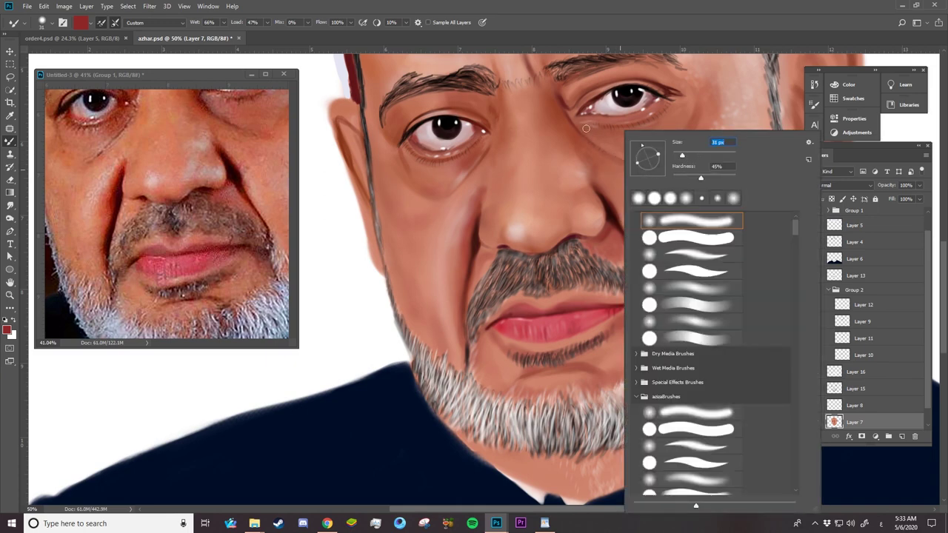
key("Return")
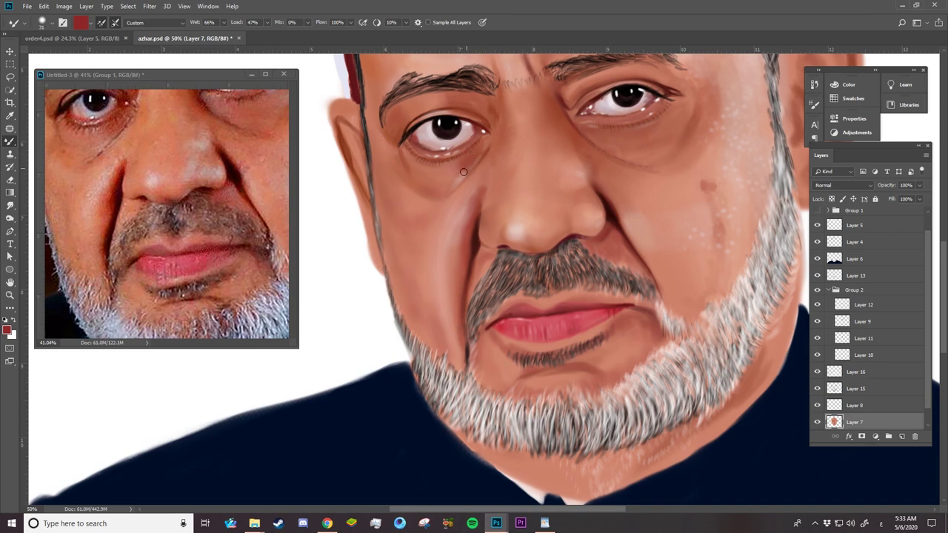
right_click(423, 306)
left_click(408, 275)
left_click(277, 151, "alt")
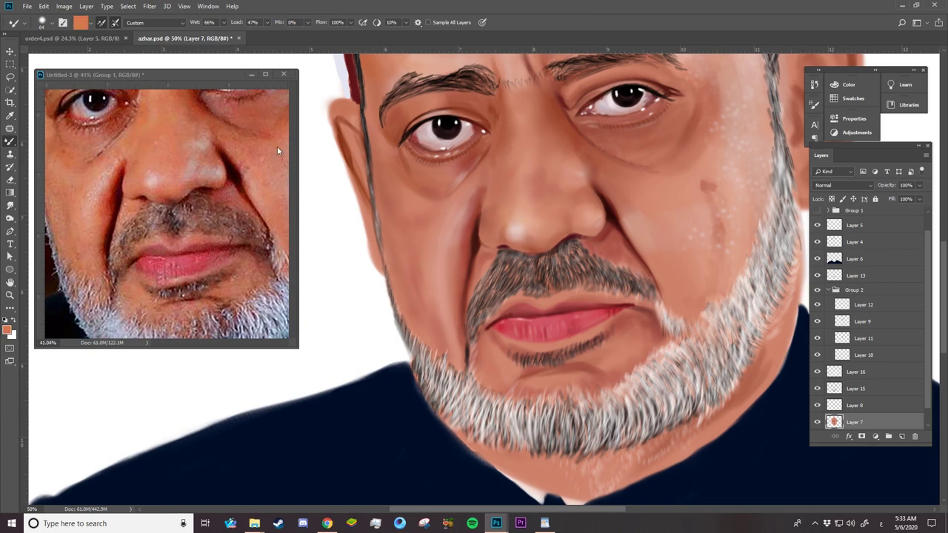
left_click_drag(511, 157, 516, 175)
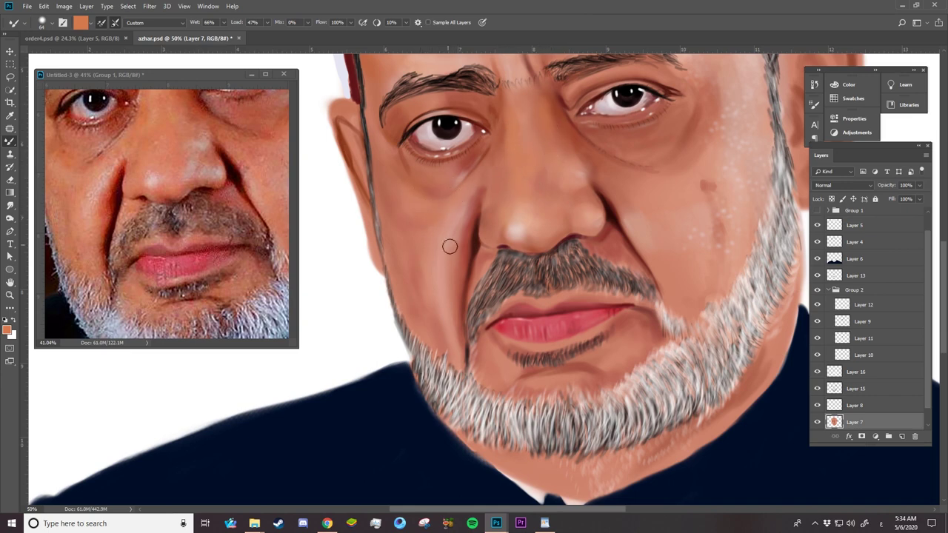
left_click(854, 408)
Step: Set the brush colour to a light skin tone sampled from the reference's nose
left_click(202, 146, "alt")
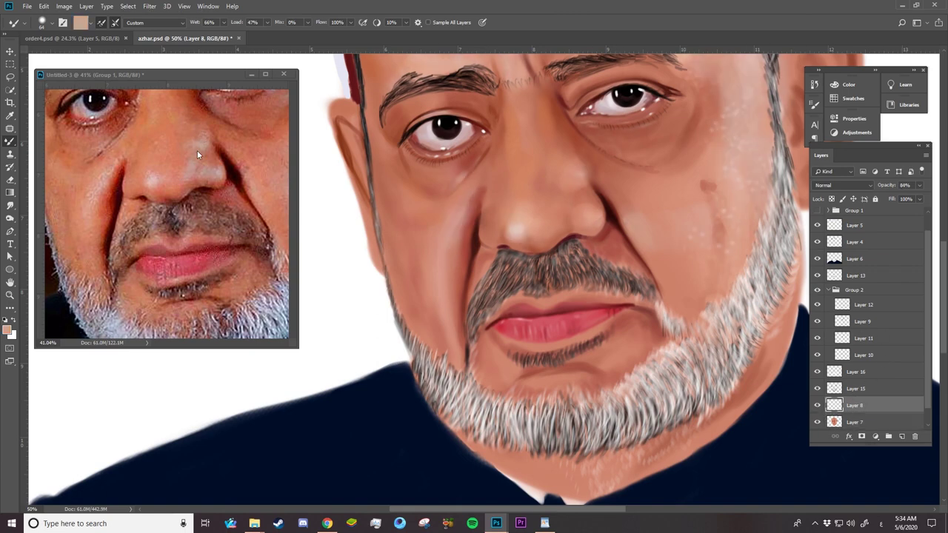
left_click(80, 22)
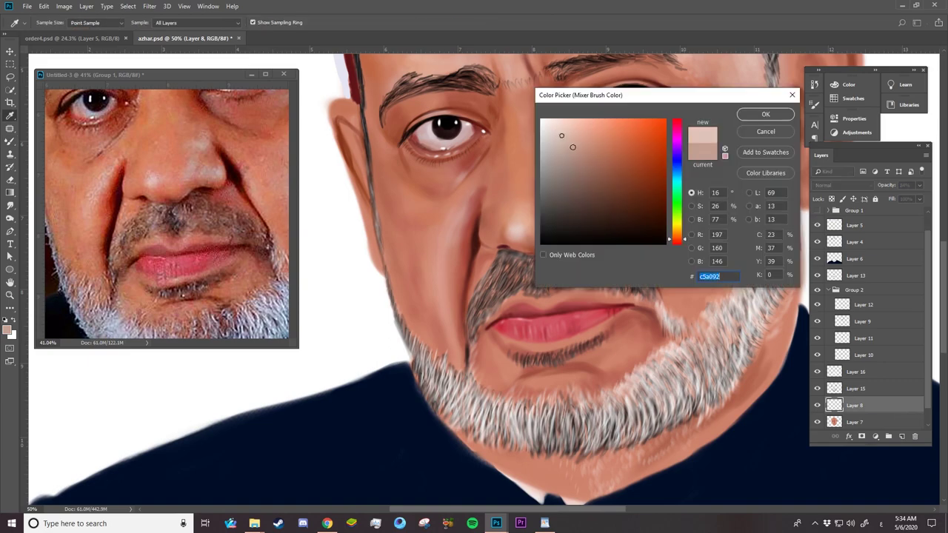
left_click(763, 114)
right_click(572, 169)
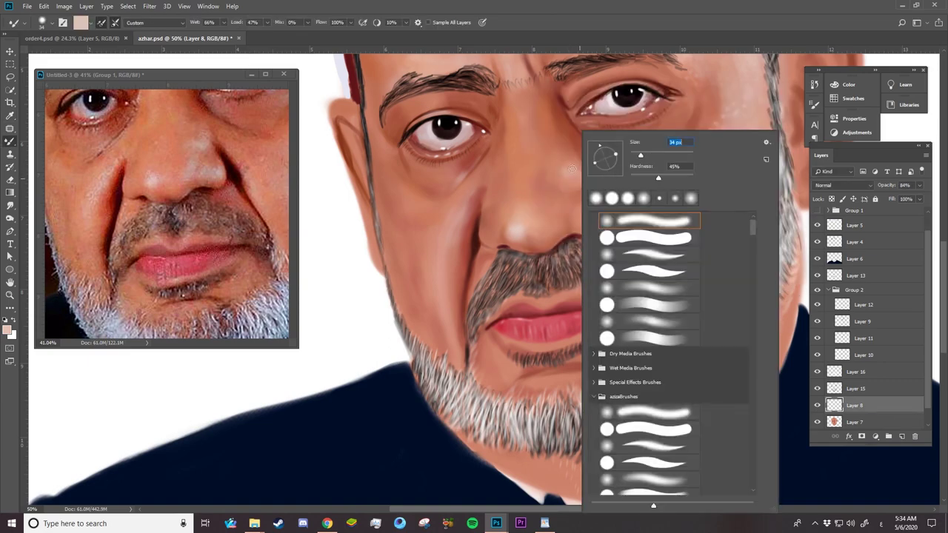
key("Return")
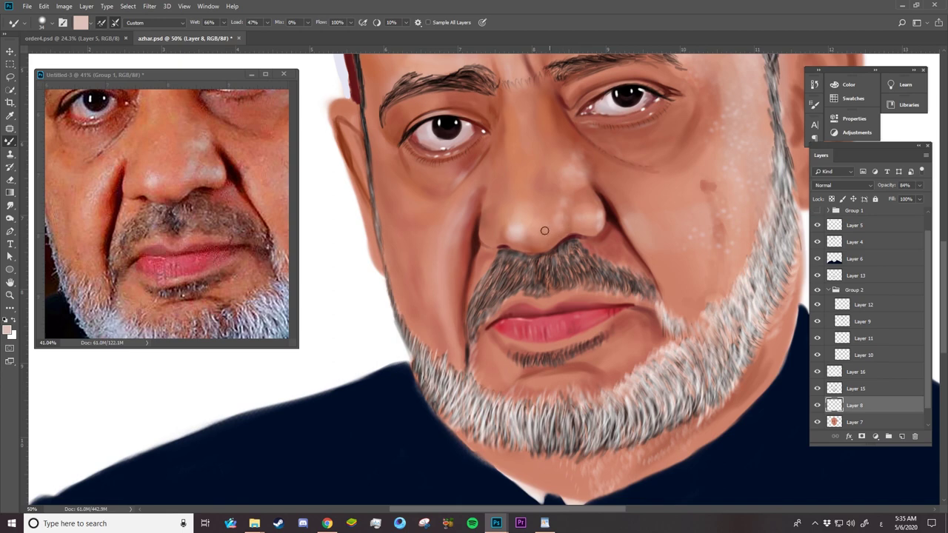
Step: Switch to the Eraser and zoom out on the portrait
key("e")
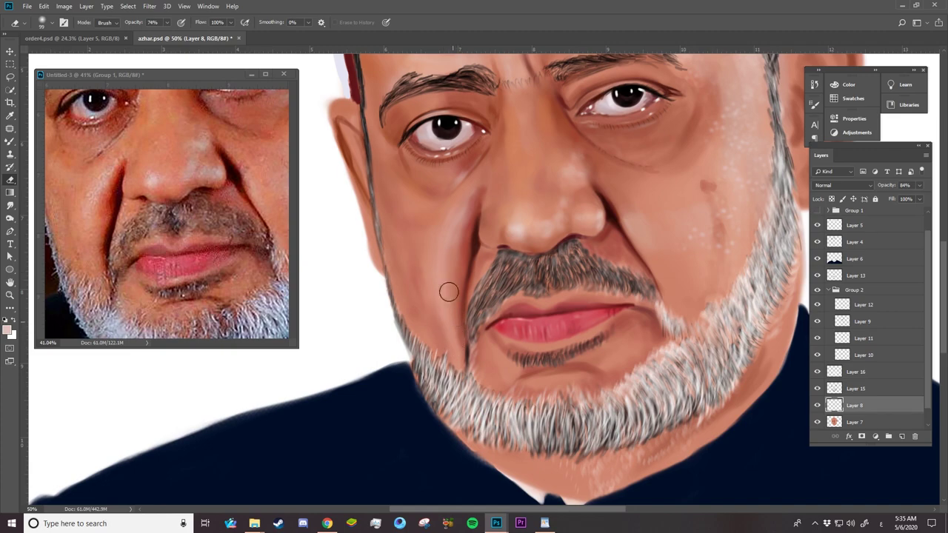
key("z")
left_click_drag(449, 290, 435, 305)
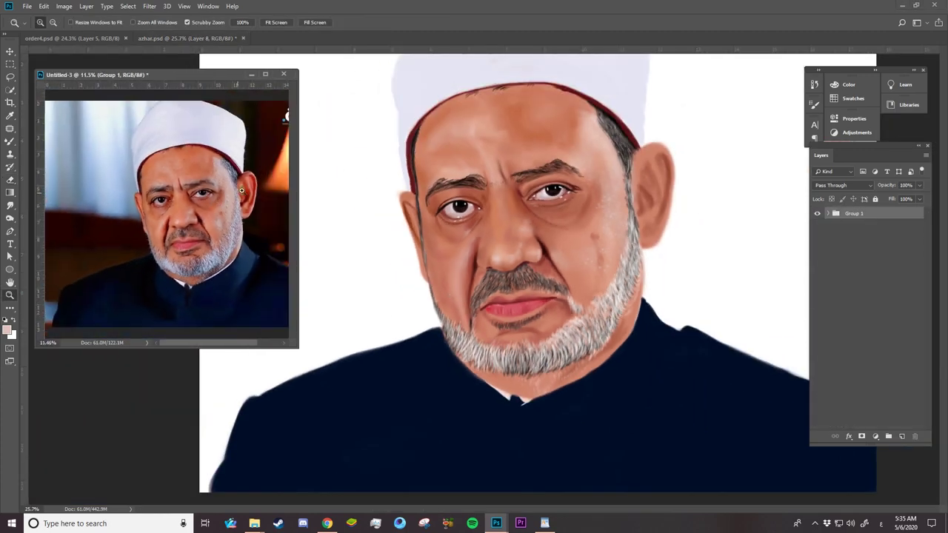
Step: Zoom to the ear and set a Normal-mode brush with red sampled from the reference ear
left_click_drag(667, 171, 722, 162)
key("b")
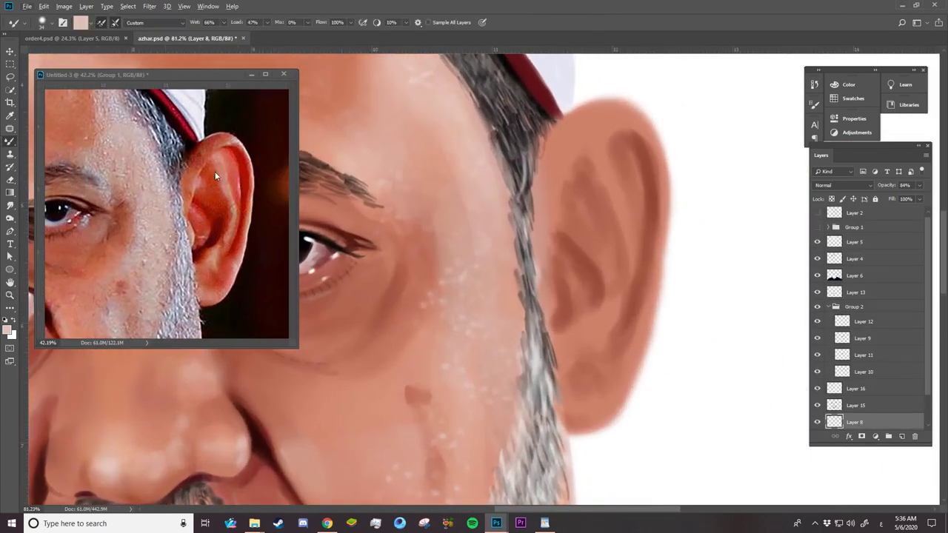
right_click(6, 143)
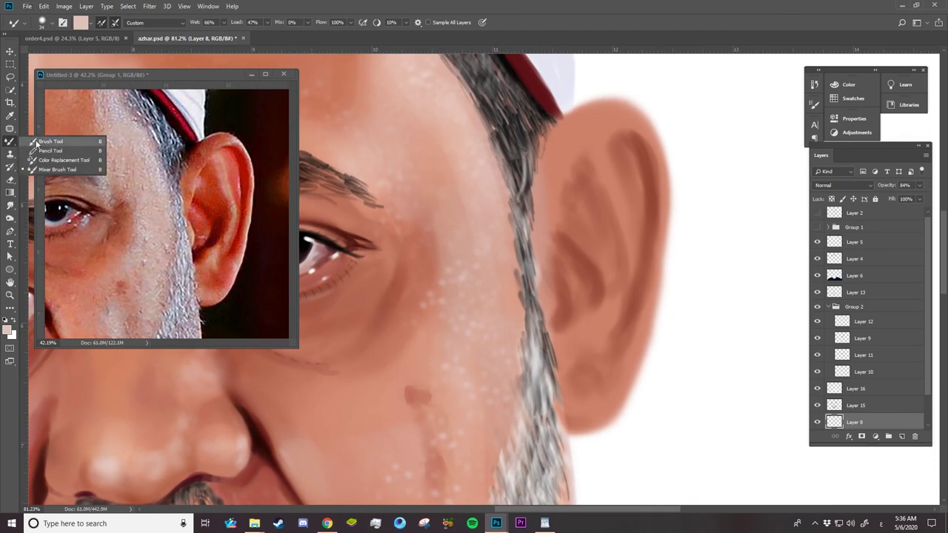
left_click(44, 140)
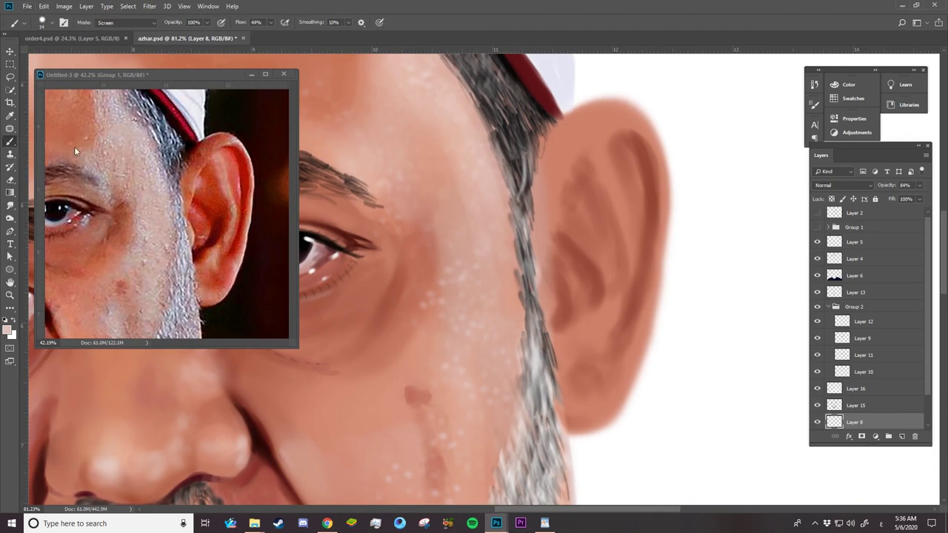
left_click(249, 159, "alt")
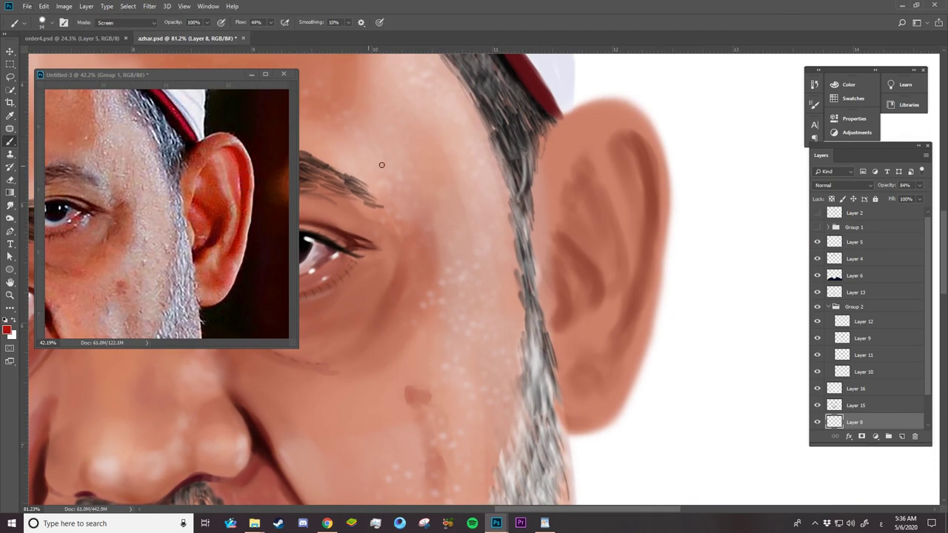
right_click(646, 161)
left_click(154, 23)
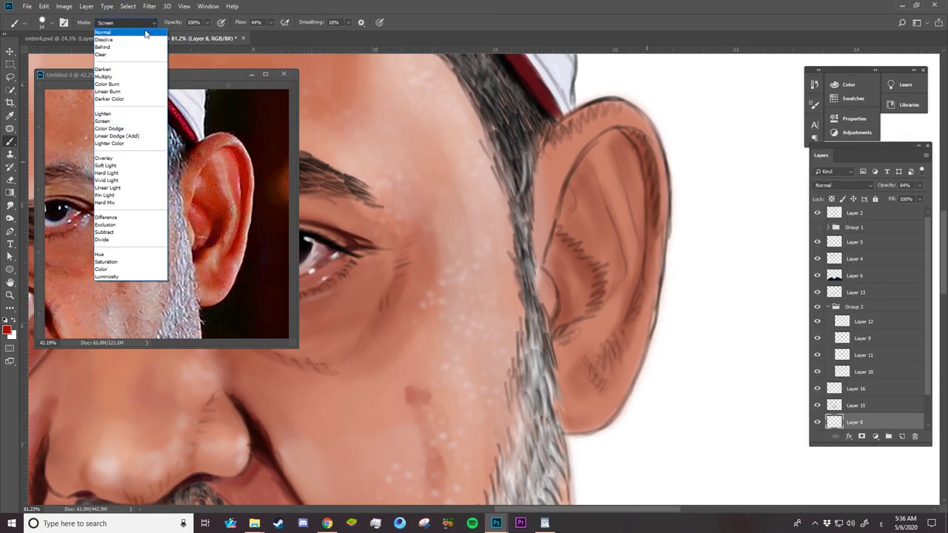
left_click(147, 34)
right_click(653, 161)
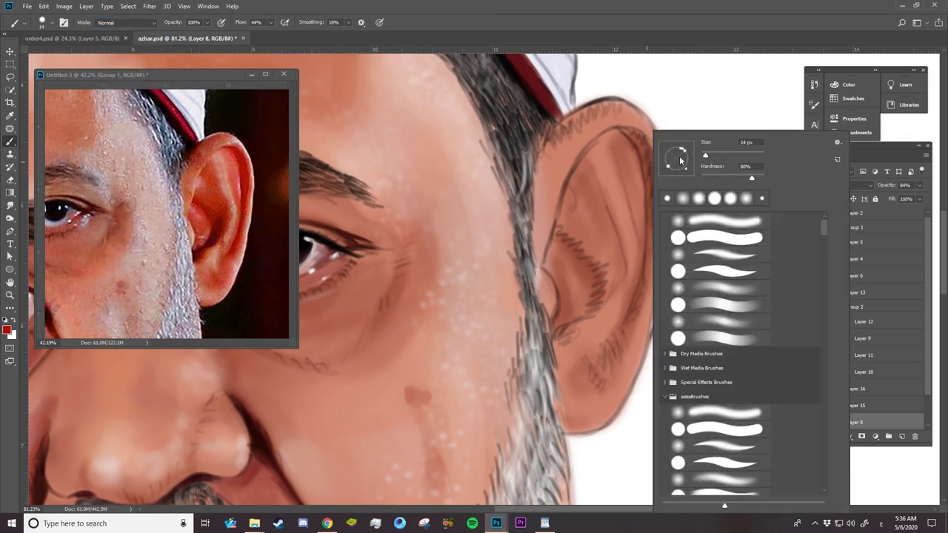
Step: Paint and strengthen red shading along the ear's upper rim
left_click_drag(643, 151, 655, 178)
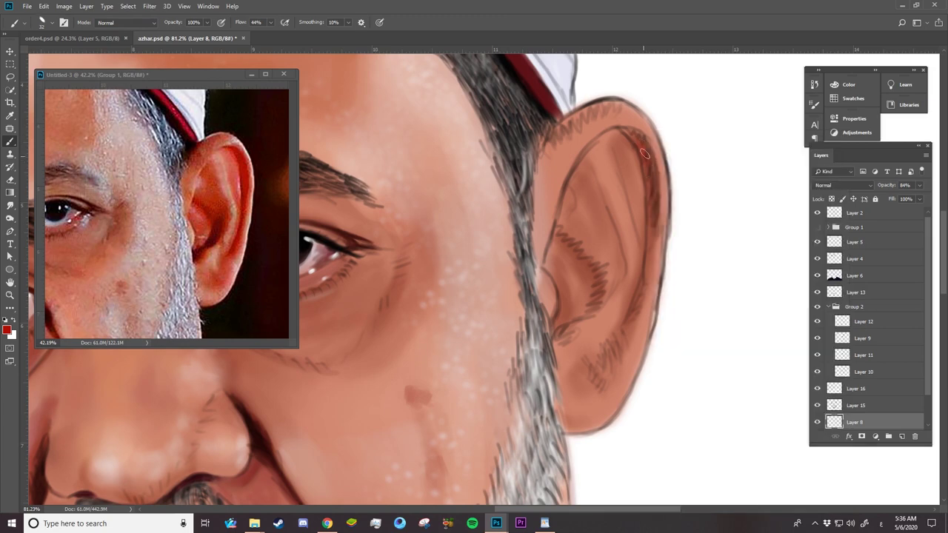
left_click_drag(629, 133, 642, 139)
right_click(623, 154)
key("Escape")
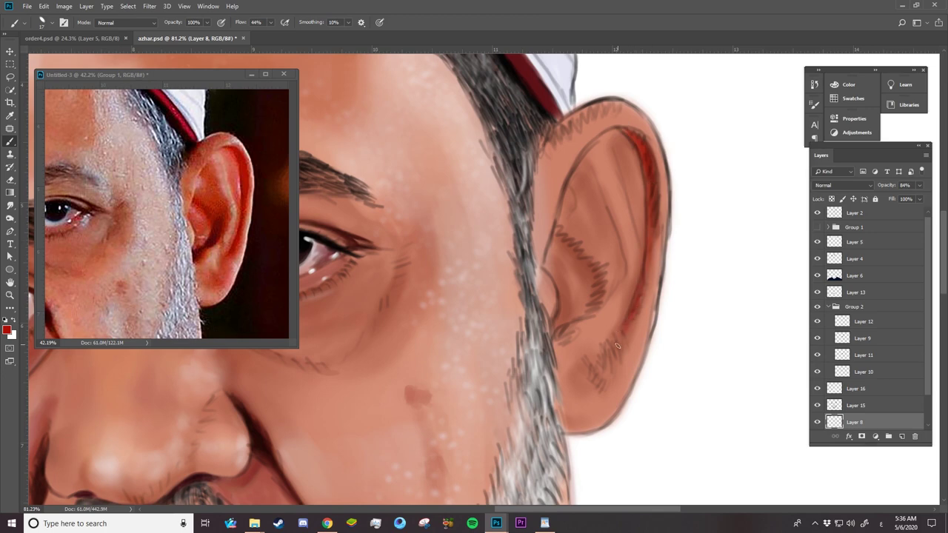
right_click(587, 252)
key("Escape")
Step: Hatch red along the inner ridge, upper inner rim and front edge of the ear
left_click_drag(562, 236, 602, 270)
left_click_drag(577, 195, 583, 172)
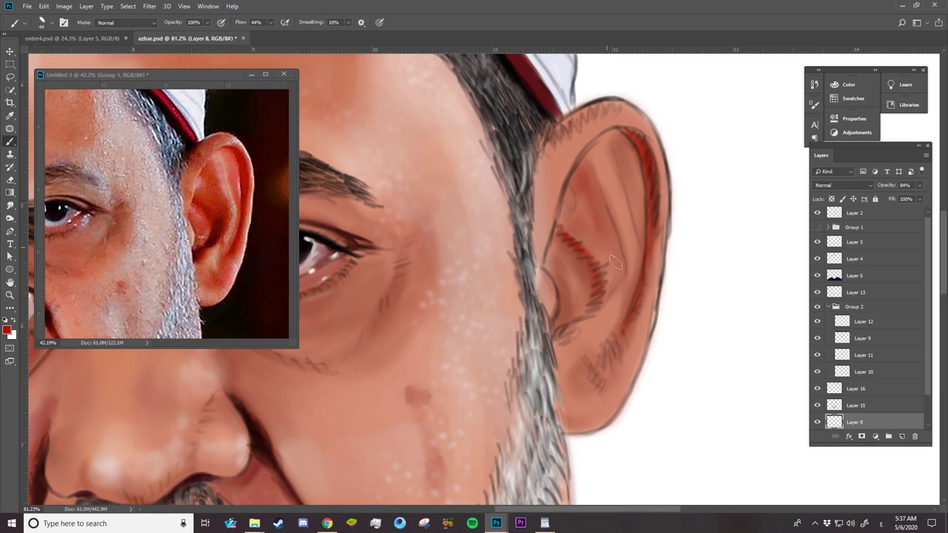
left_click_drag(624, 158, 612, 132)
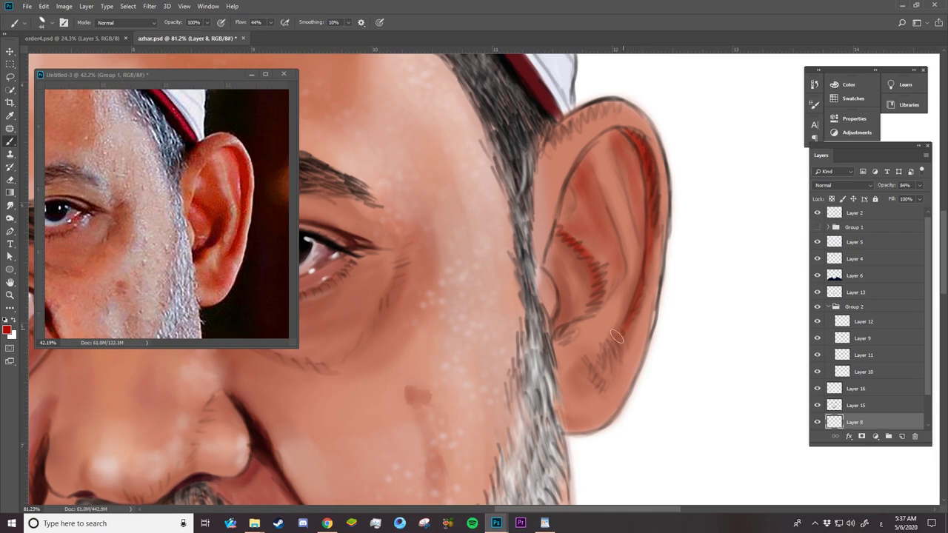
mouse_move(563, 321)
left_mouse_down()
mouse_move(572, 283)
mouse_move(573, 307)
left_mouse_up()
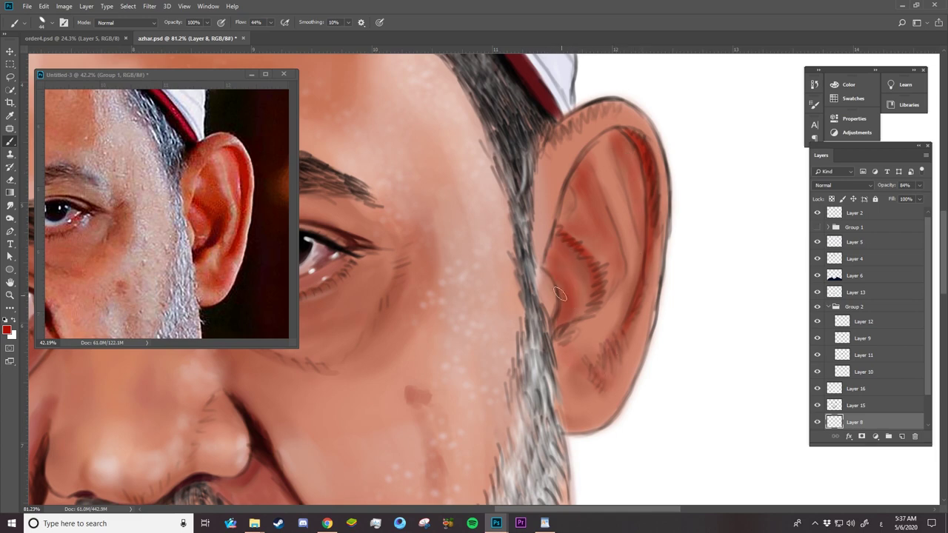
mouse_move(556, 148)
left_mouse_down()
mouse_move(589, 115)
mouse_move(633, 110)
left_mouse_up()
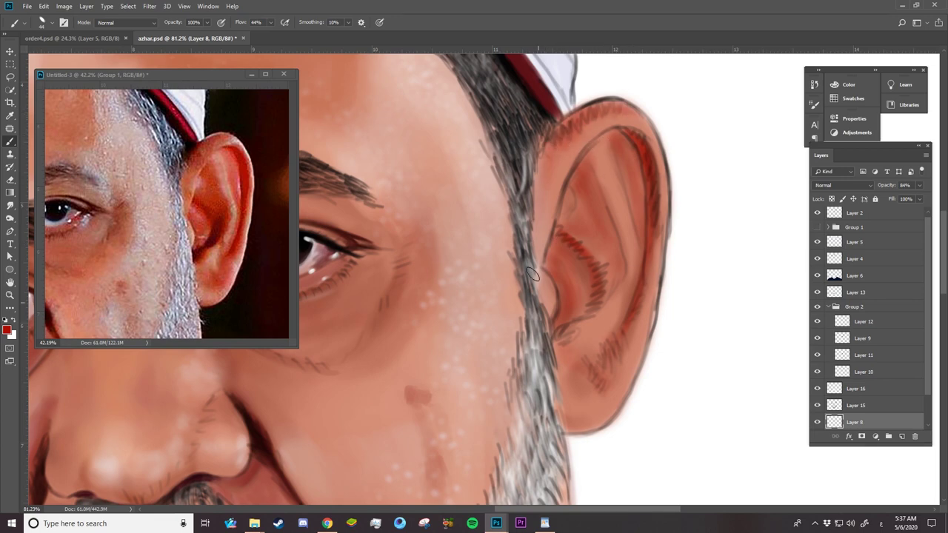
left_click_drag(533, 276, 555, 163)
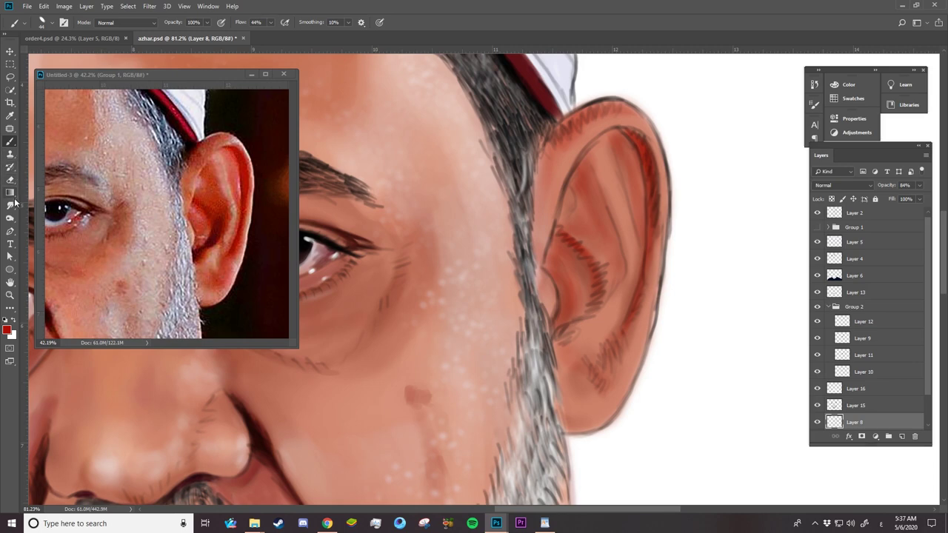
left_click(12, 219)
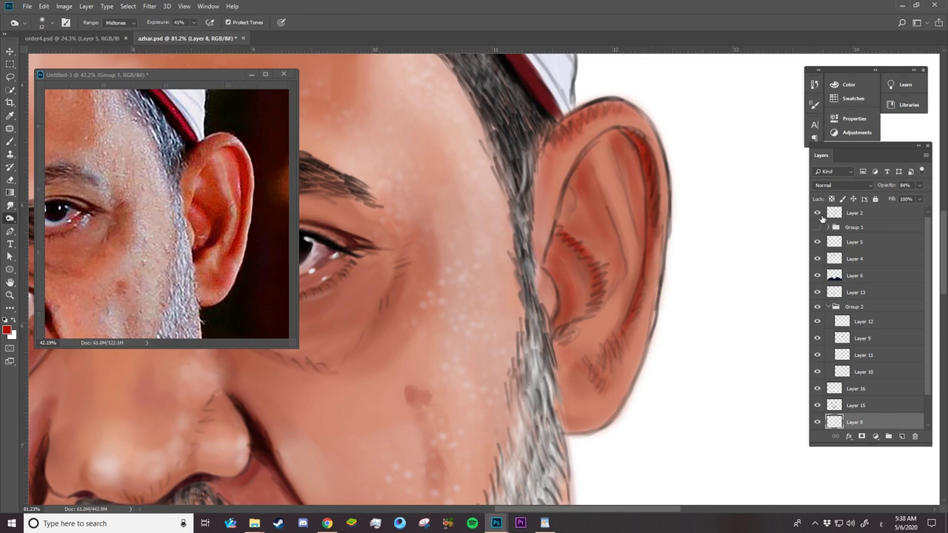
Step: Hide the Layer 2 sketch, limit dodging to Shadows, and make Layer 7 active
left_click(818, 214)
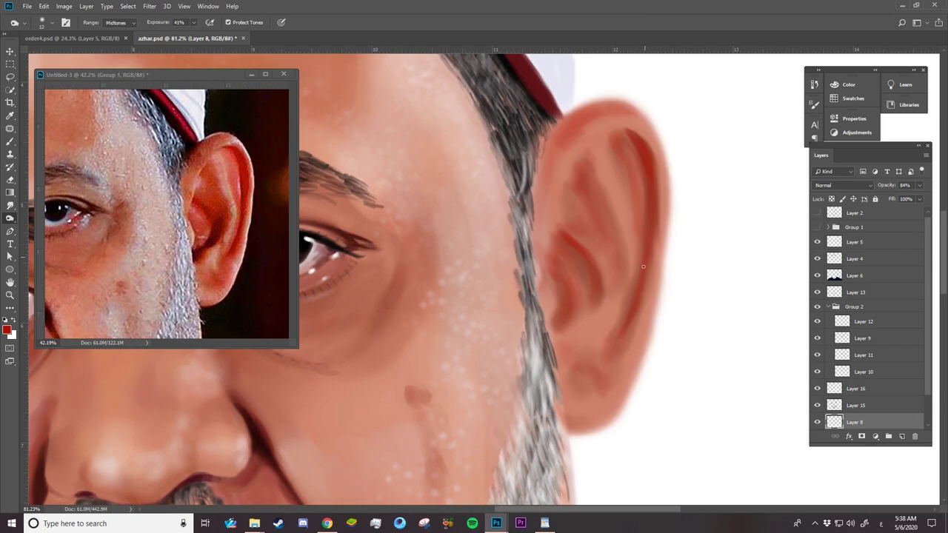
left_click(126, 24)
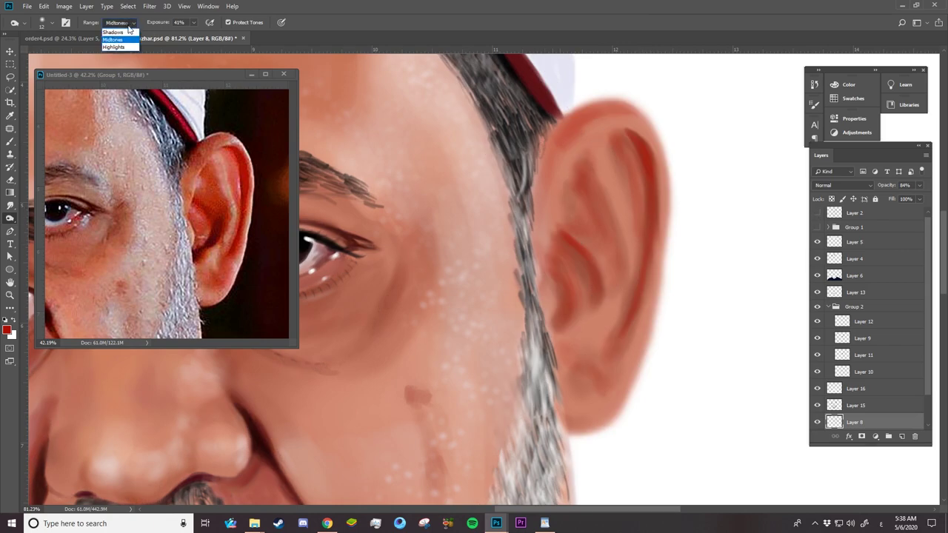
left_click(119, 32)
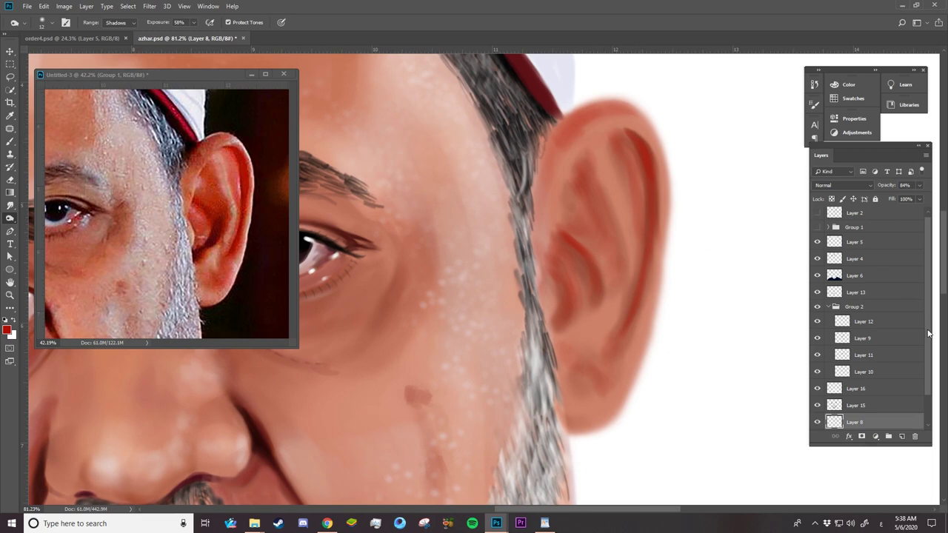
scroll(928, 333, "down", 1)
left_click(854, 405)
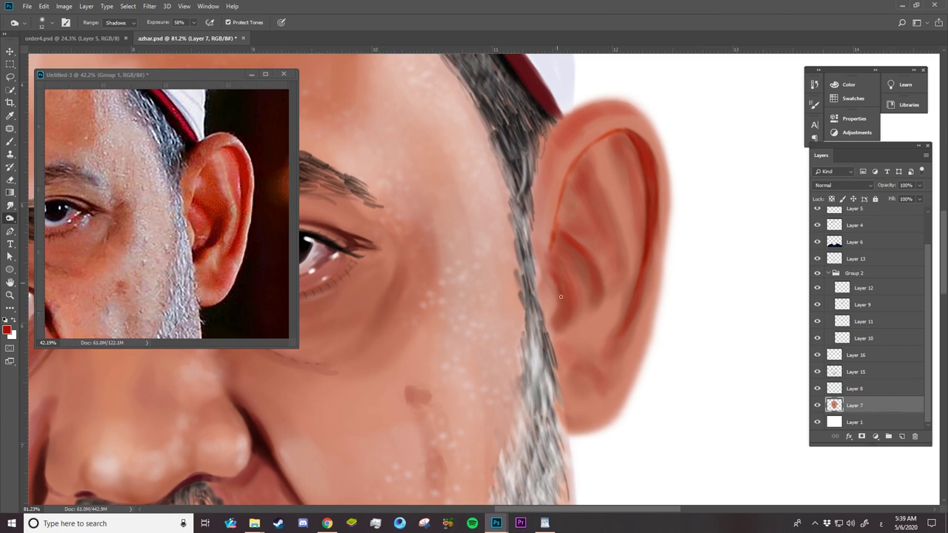
Step: With the sketch visible, hatch dark red along the ear's inner and lower ridge
right_click(585, 259)
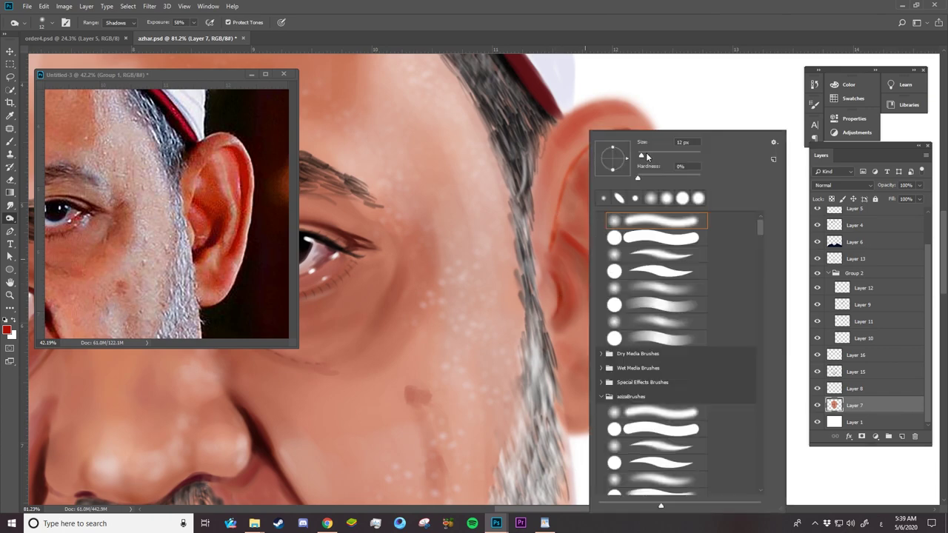
key("b")
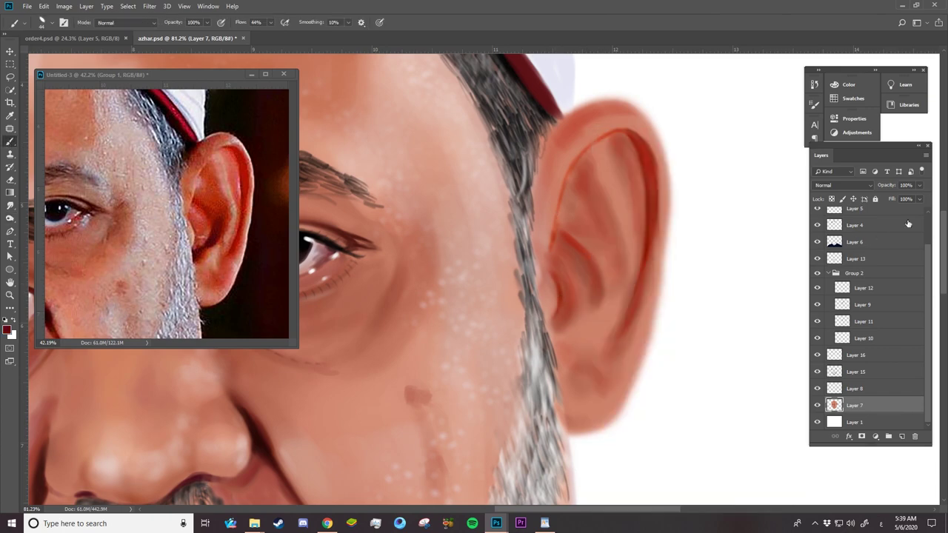
scroll(870, 311, "up", 2)
left_click(818, 216)
right_click(600, 296)
left_click(595, 315)
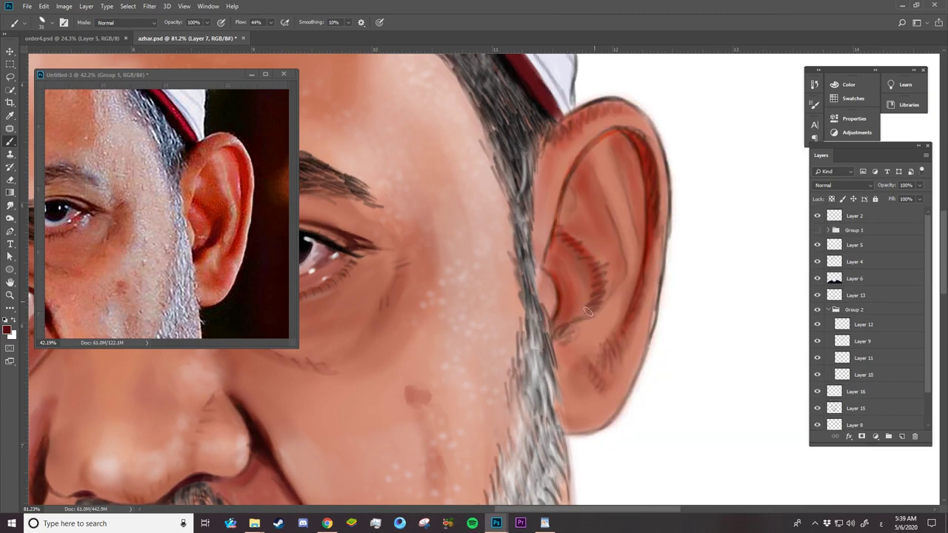
mouse_move(592, 307)
left_mouse_down()
mouse_move(608, 259)
mouse_move(575, 248)
left_mouse_up()
mouse_move(599, 278)
left_mouse_down()
mouse_move(566, 234)
mouse_move(608, 261)
mouse_move(595, 265)
left_mouse_up()
left_click_drag(597, 304, 554, 340)
mouse_move(561, 329)
left_mouse_down()
mouse_move(569, 319)
mouse_move(554, 337)
mouse_move(581, 319)
left_mouse_up()
right_click(583, 302)
left_click(566, 313)
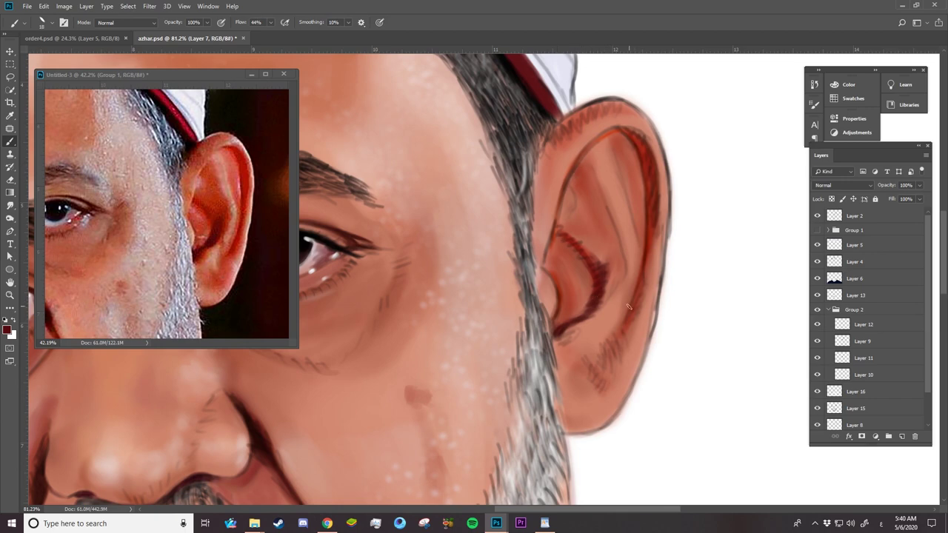
Step: Hide the sketch, darken the inner rim, and shade the lobe with sampled orange-red
left_click(818, 216)
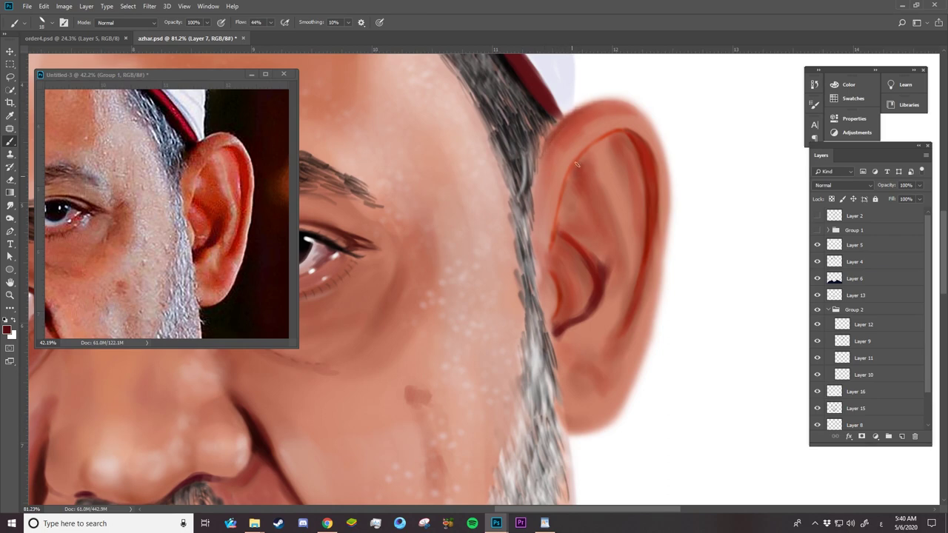
mouse_move(567, 187)
left_mouse_down()
mouse_move(587, 153)
mouse_move(659, 159)
left_mouse_up()
right_click(600, 269)
key("Return")
left_click(232, 207, "alt")
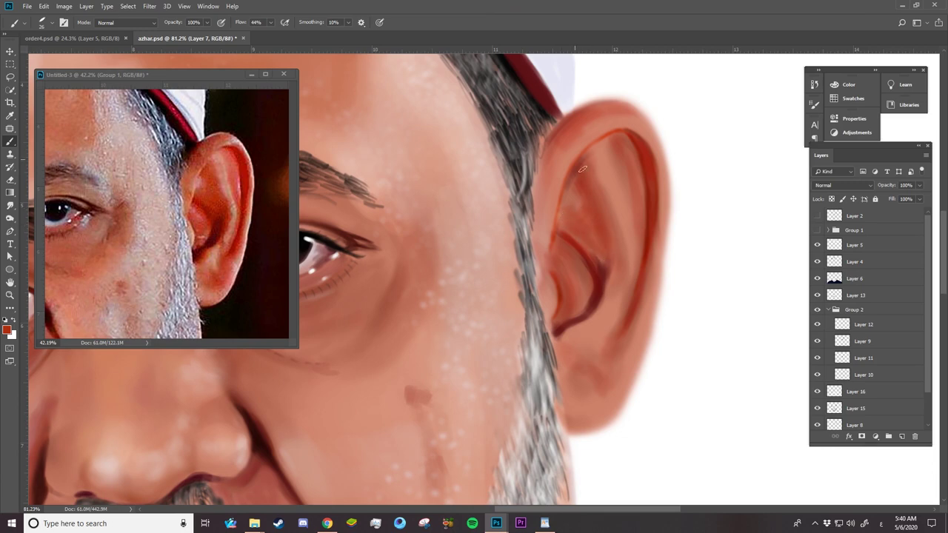
right_click(606, 270)
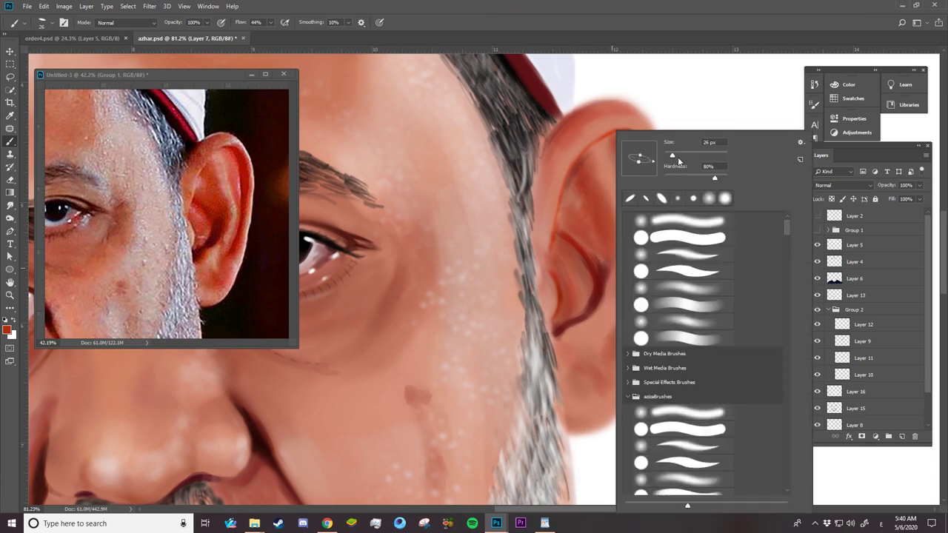
left_click_drag(678, 157, 685, 157)
key("Return")
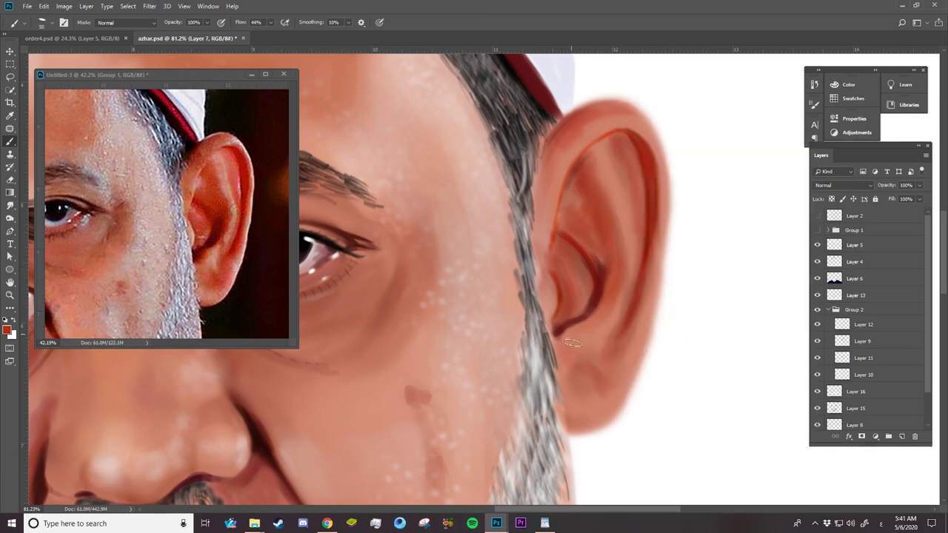
left_click_drag(589, 385, 601, 403)
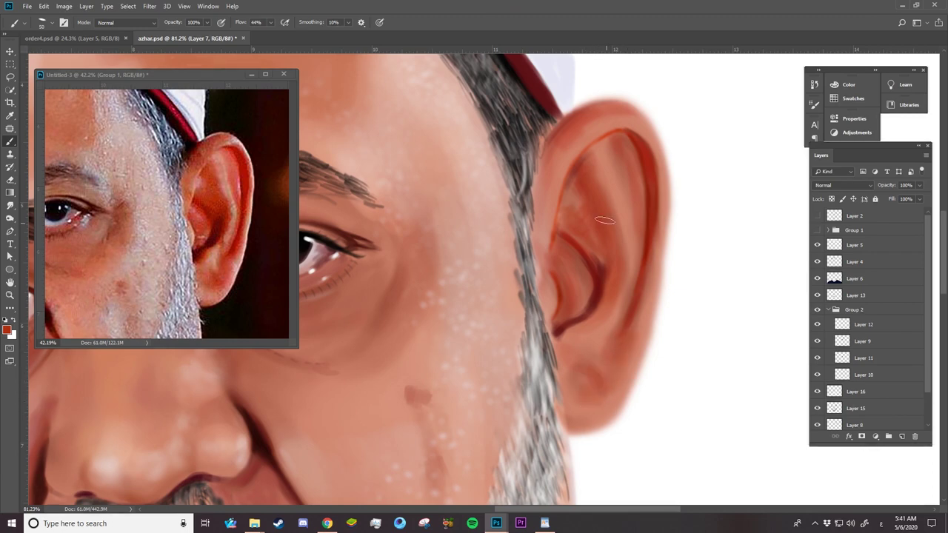
Step: Blend the inner ear shading and antihelix line with the Mixer Brush, sampling light pink
right_click(10, 141)
left_click(45, 171)
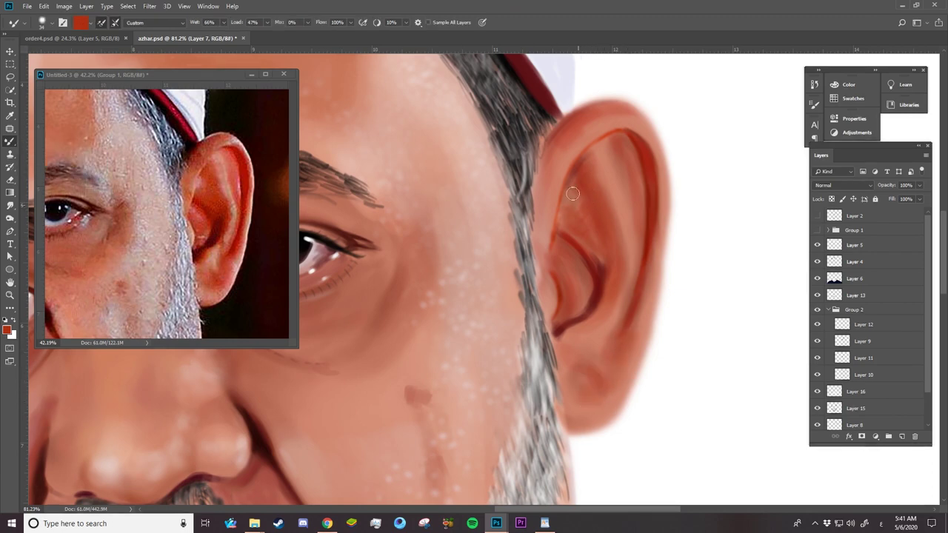
mouse_move(573, 194)
left_mouse_down()
mouse_move(606, 144)
mouse_move(631, 136)
mouse_move(646, 206)
left_mouse_up()
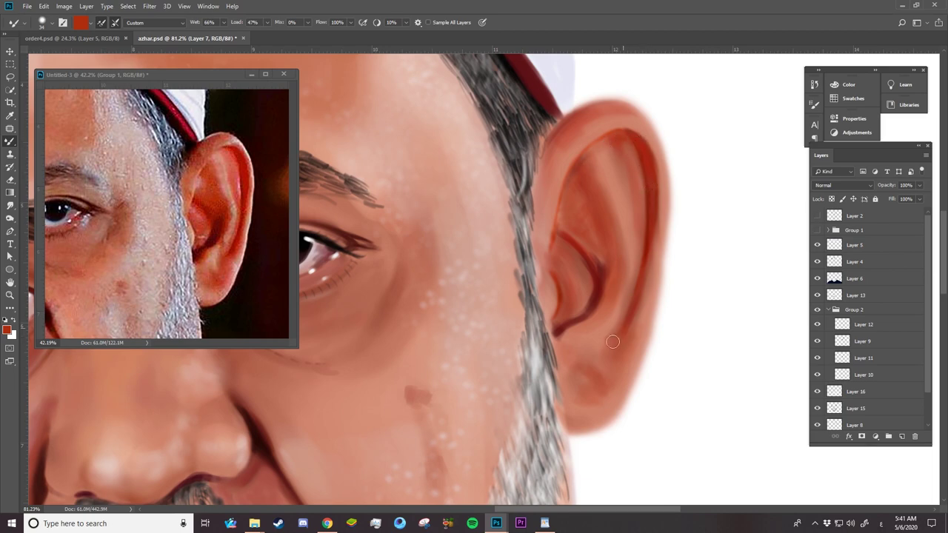
mouse_move(593, 294)
left_mouse_down()
mouse_move(589, 218)
mouse_move(597, 250)
mouse_move(558, 327)
mouse_move(566, 315)
mouse_move(553, 269)
left_mouse_up()
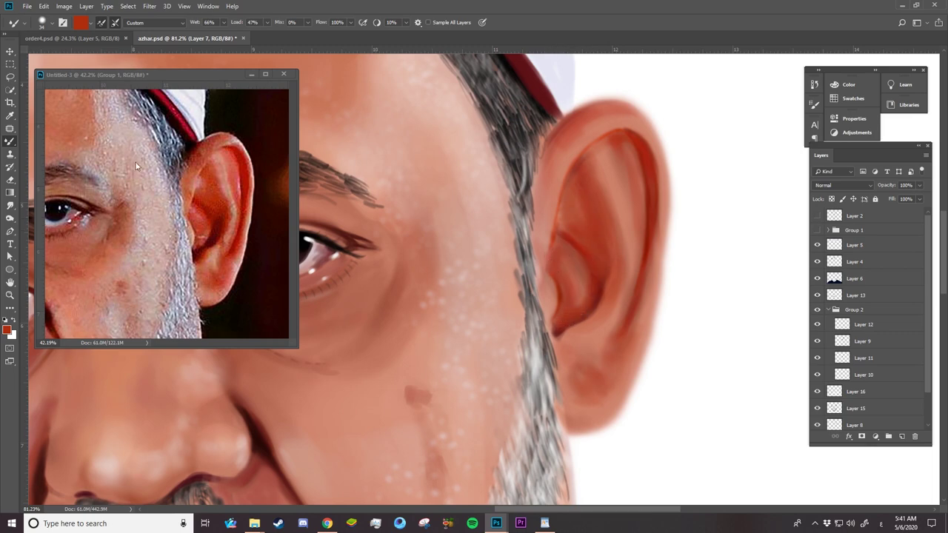
left_click(236, 143, "alt")
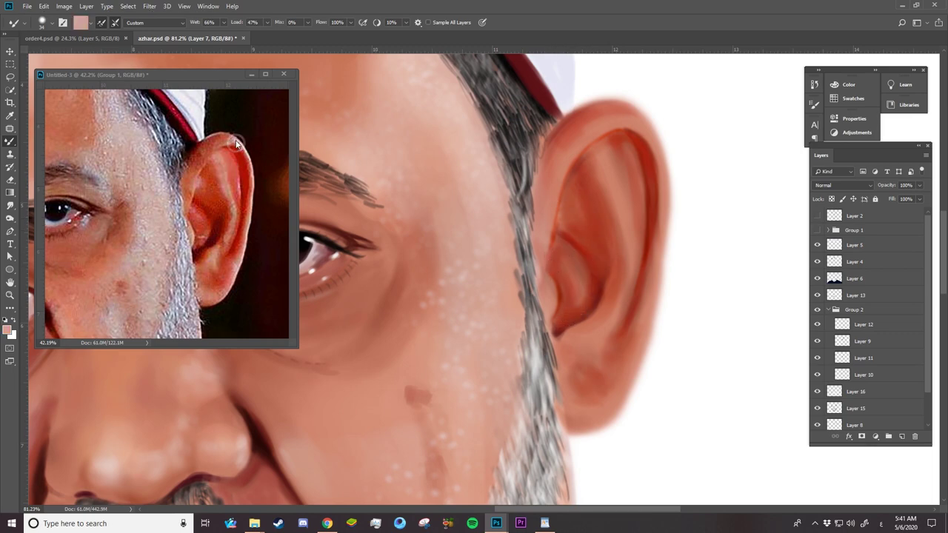
key("alt")
left_click(279, 24)
Step: Flatten and tilt the brush tip into an ellipse, then zoom out to the whole portrait
right_click(670, 146)
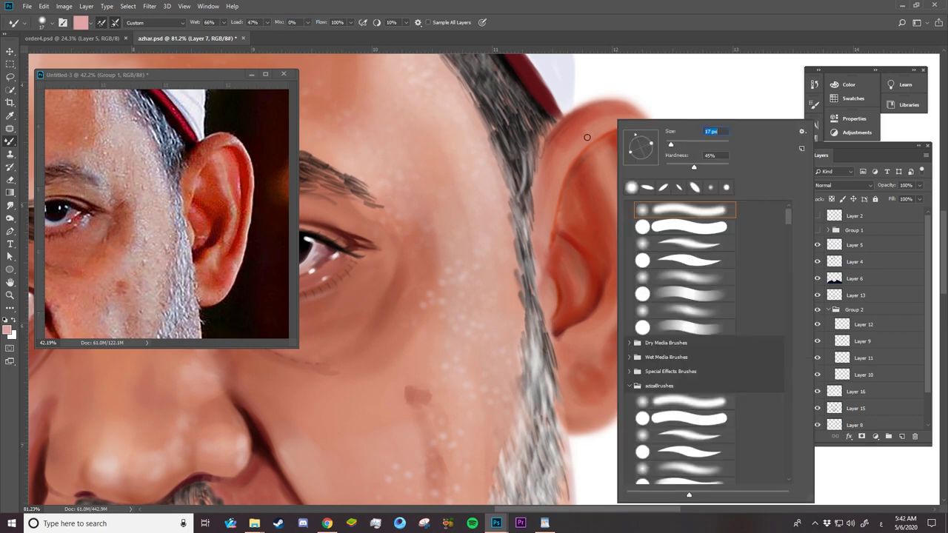
left_click_drag(650, 146, 646, 150)
key("Return")
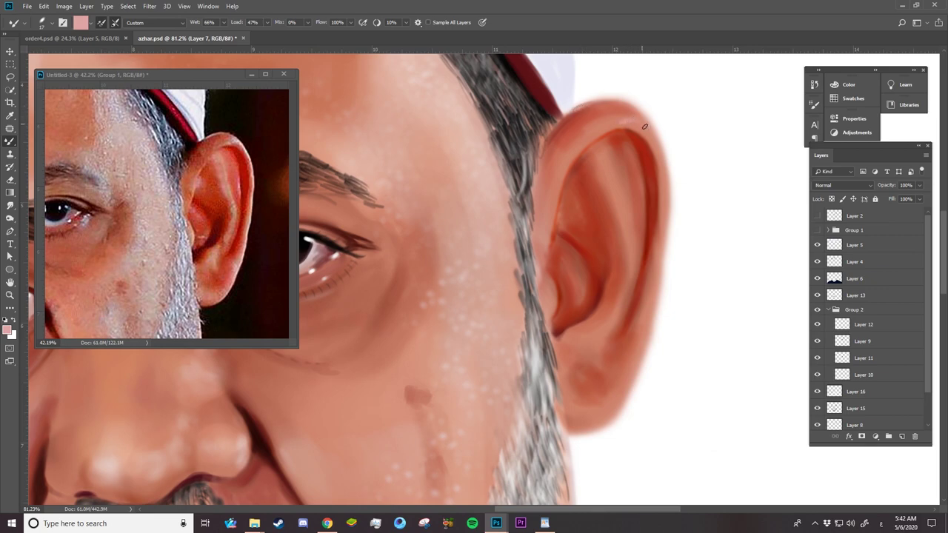
right_click(660, 188)
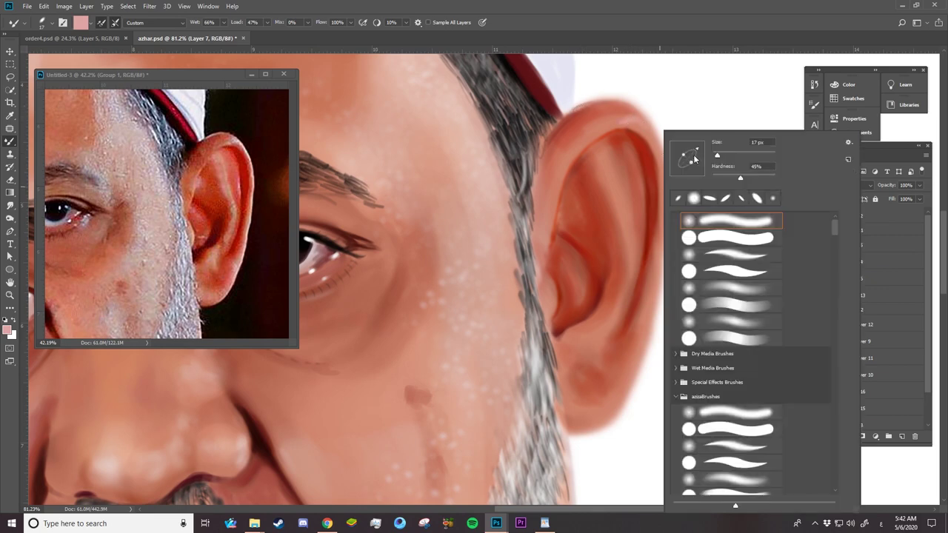
key("Return")
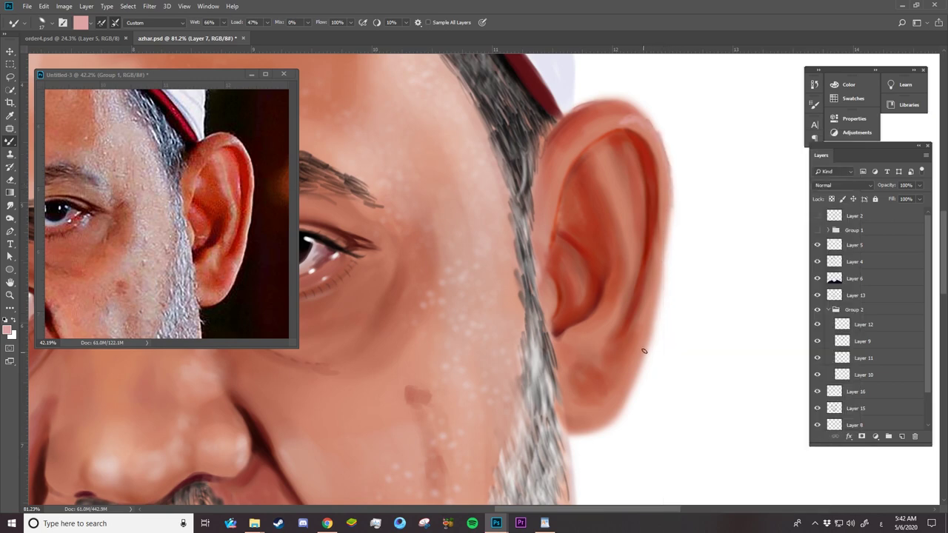
key("z")
scroll(637, 333, "down", 5)
scroll(686, 337, "down", 2)
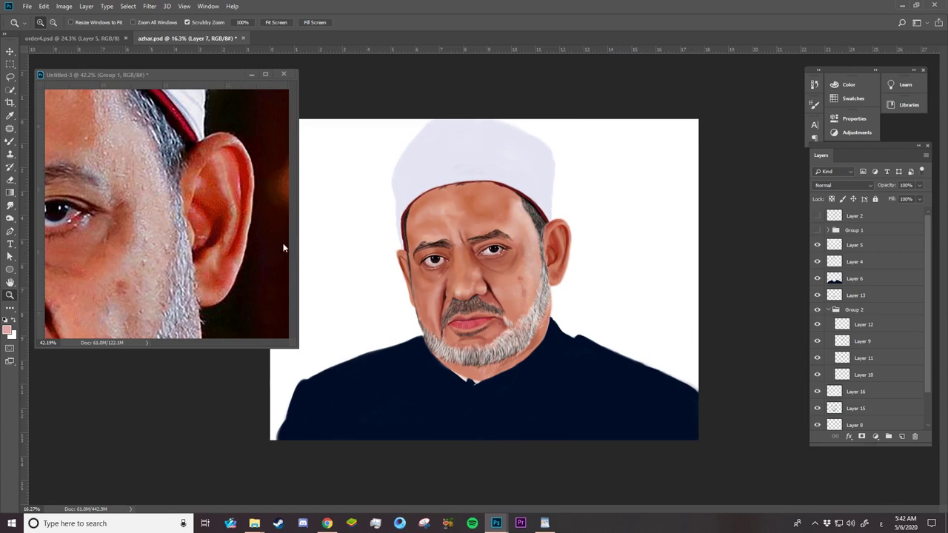
Step: Add a new layer, Layer 17, beneath the portrait's Layer 7
scroll(284, 248, "down", 3)
scroll(222, 222, "down", 3)
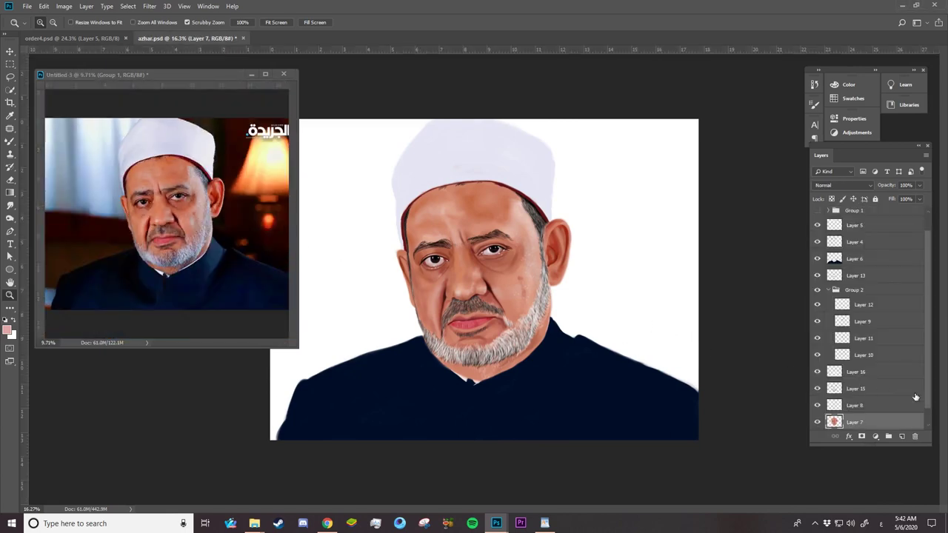
scroll(927, 420, "down", 1)
left_click(902, 436, "ctrl")
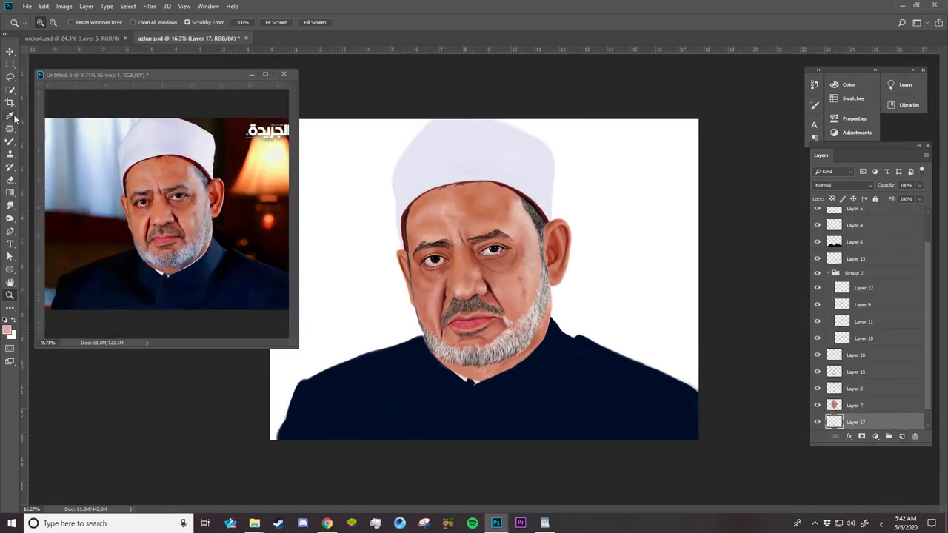
Step: Fill Layer 17 with a vertical gradient using dark brown sampled for both stops
key("g")
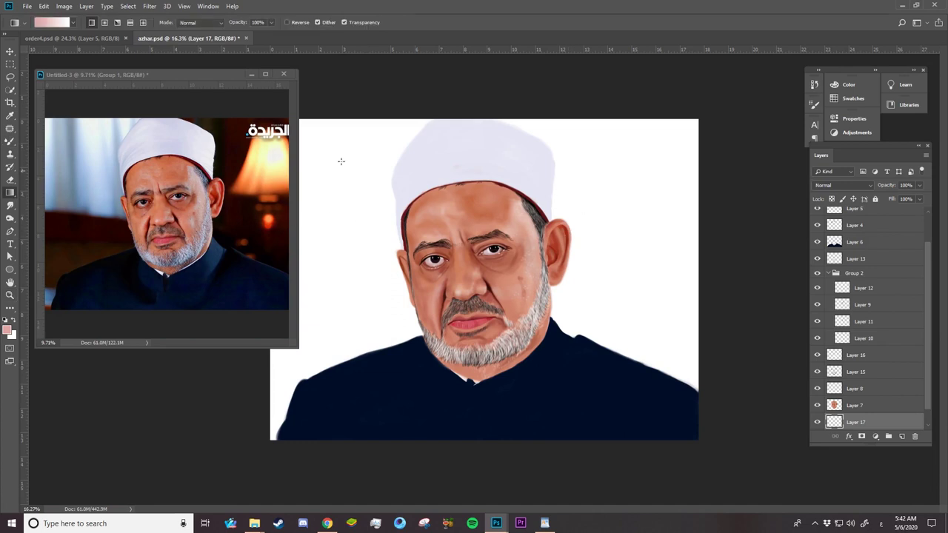
left_click(62, 26)
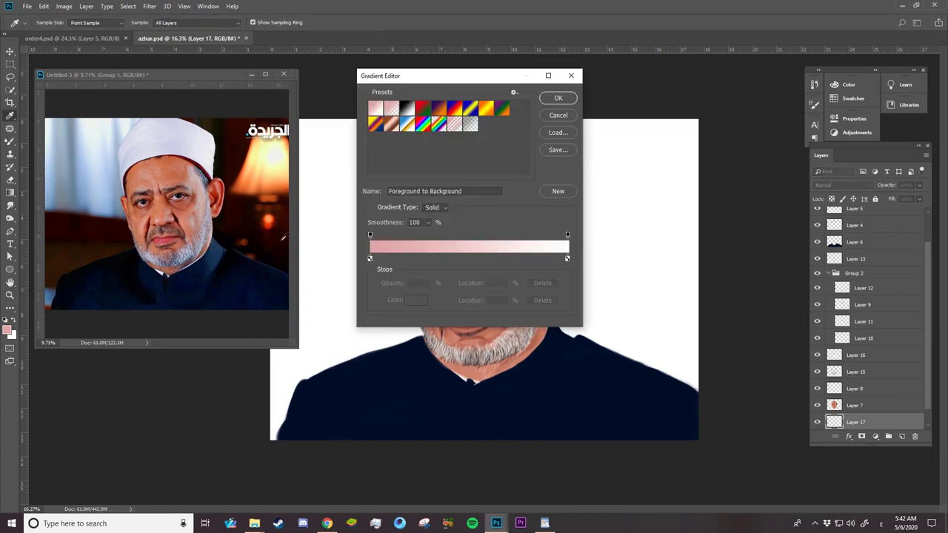
left_click(370, 259)
left_click(179, 235)
left_click(567, 259)
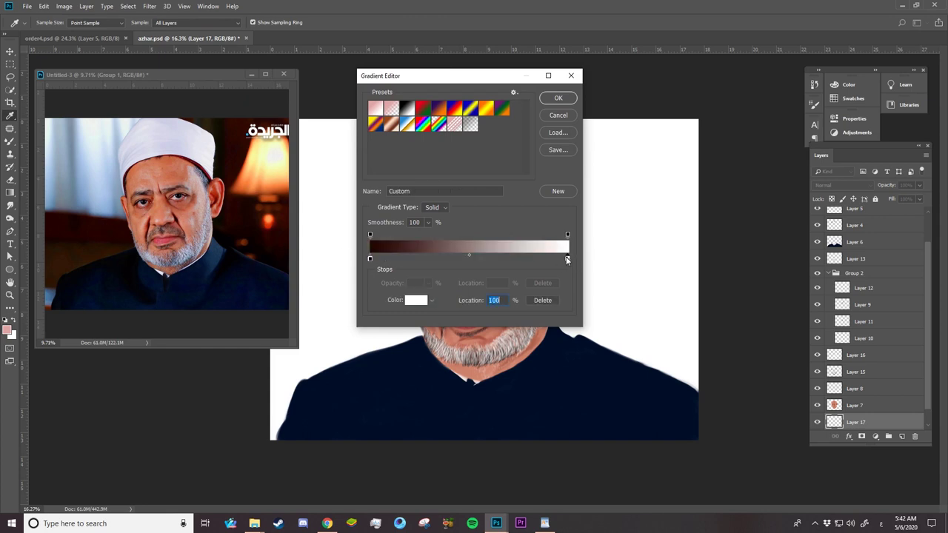
left_click(416, 300)
left_click(232, 147)
left_click(755, 113)
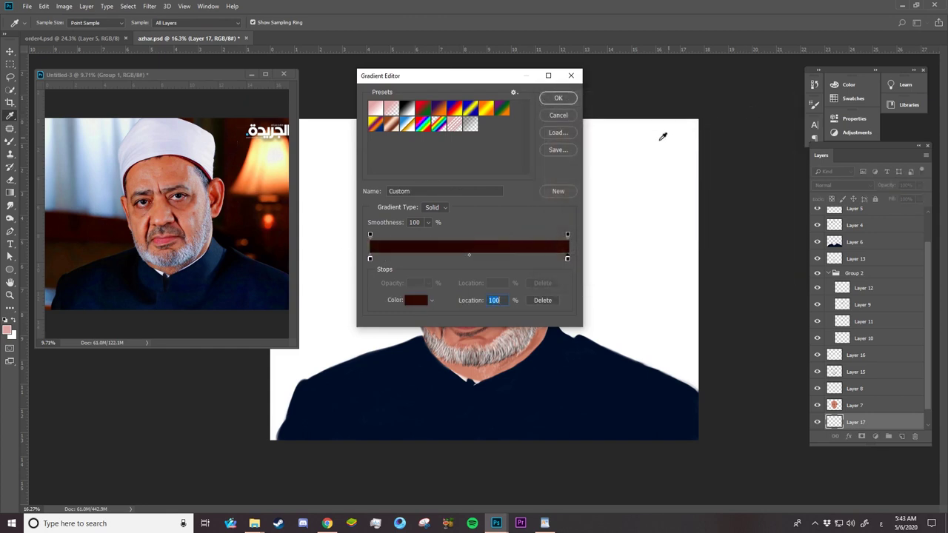
left_click(561, 100)
left_click_drag(582, 123, 583, 449)
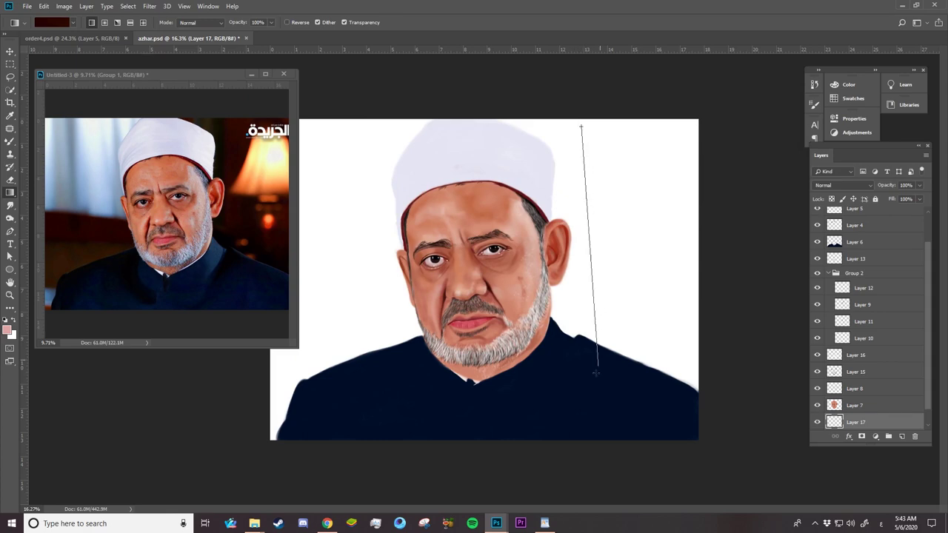
Step: Zoom in on the ear, select Layer 7, and set a tilted elliptical Eraser at 100% opacity
key("z")
left_click_drag(593, 267, 716, 249)
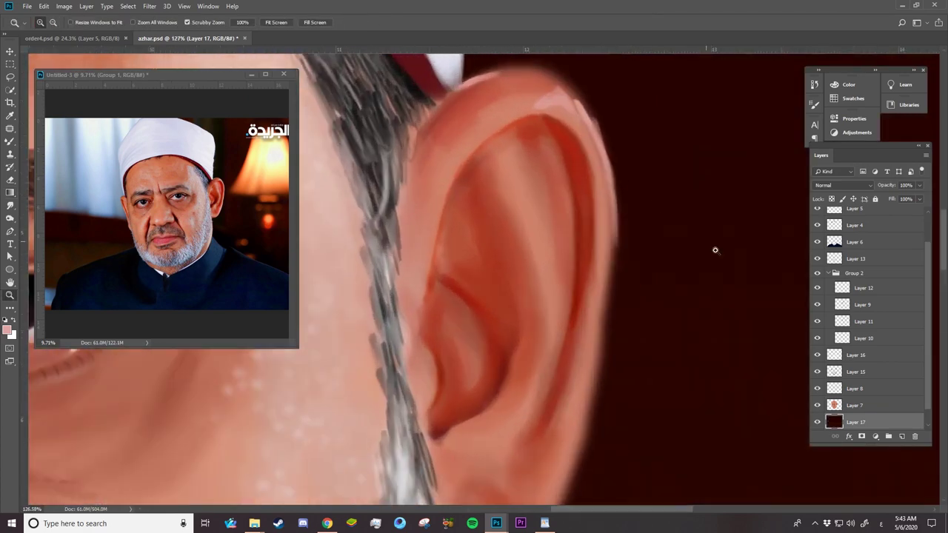
left_click(501, 242, "ctrl")
left_click(10, 141)
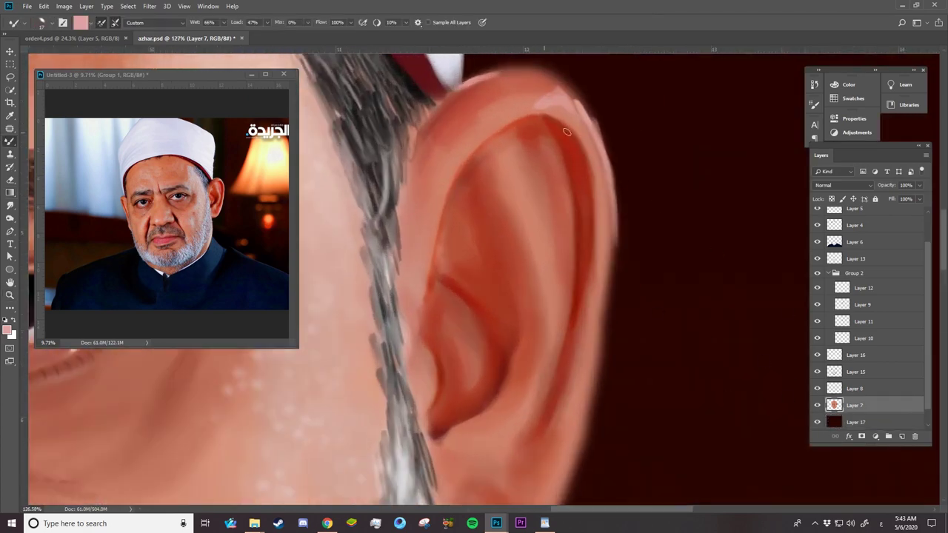
right_click(544, 99)
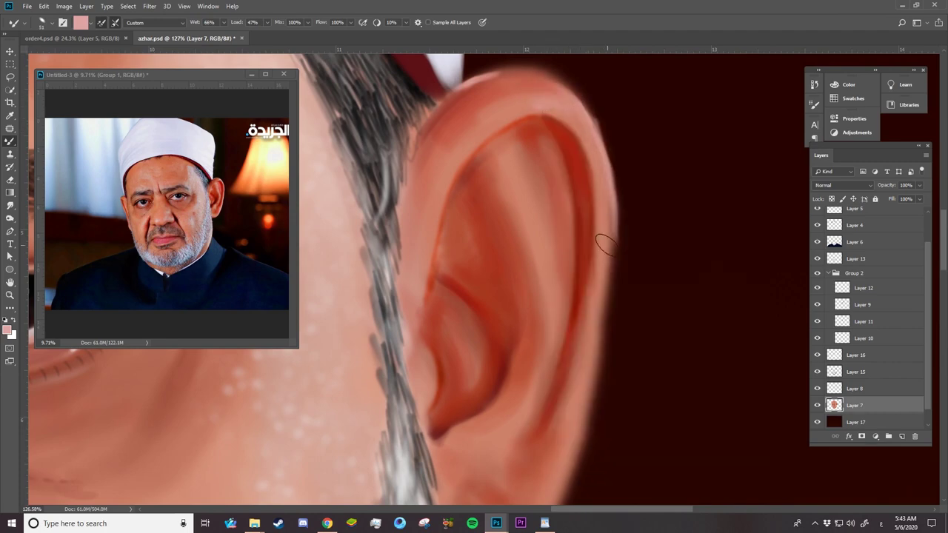
key("e")
right_click(718, 179)
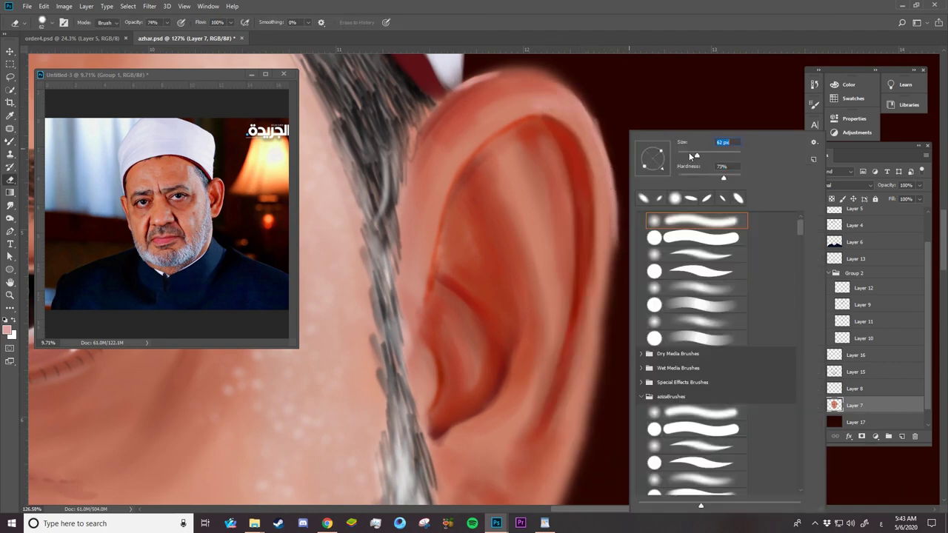
left_click_drag(661, 150, 658, 160)
left_click(590, 90)
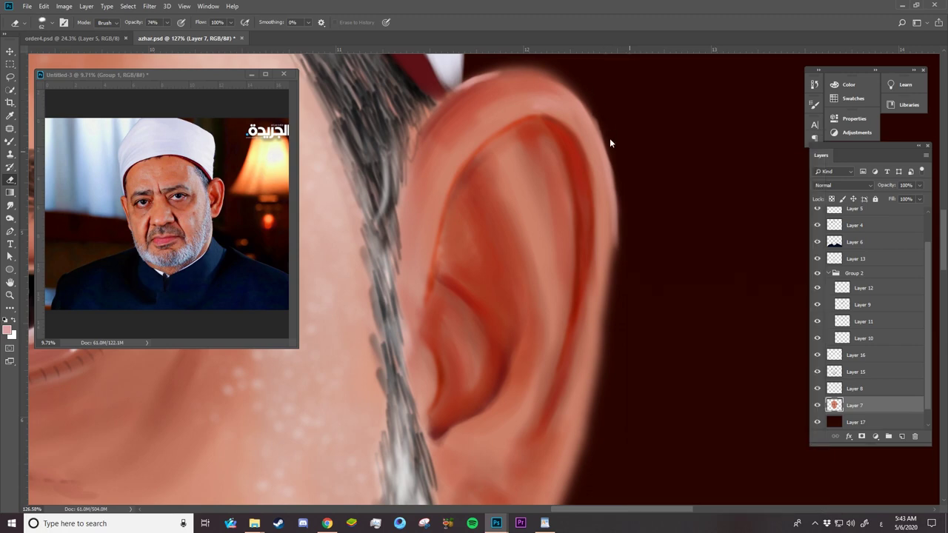
left_click_drag(131, 26, 156, 22)
Step: Erase the ear's top rim outline against the sketch, then zoom the reference photo onto the ear
scroll(819, 223, "up", 2)
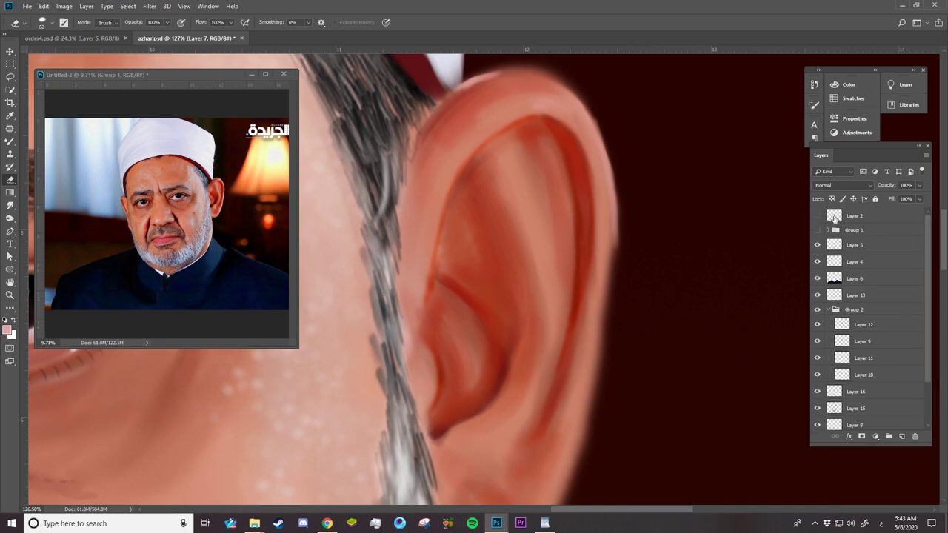
left_click(818, 216)
mouse_move(603, 106)
left_mouse_down()
mouse_move(617, 264)
mouse_move(571, 69)
mouse_move(613, 148)
left_mouse_up()
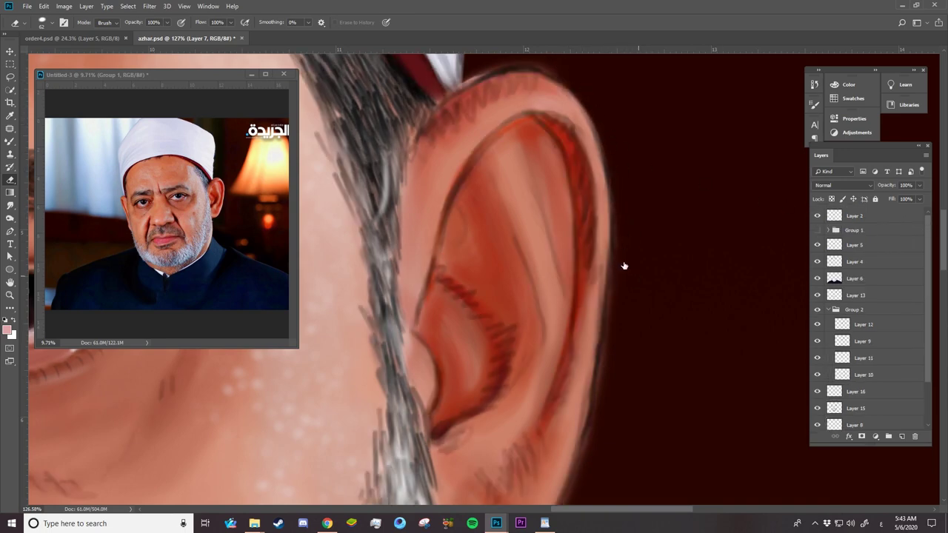
scroll(740, 202, "up", 3)
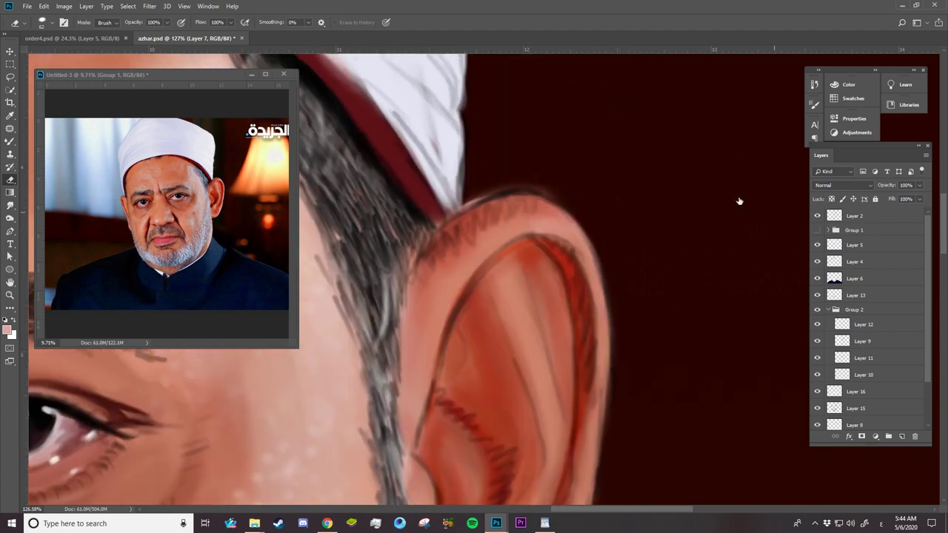
mouse_move(548, 191)
left_mouse_down()
mouse_move(435, 197)
mouse_move(489, 198)
left_mouse_up()
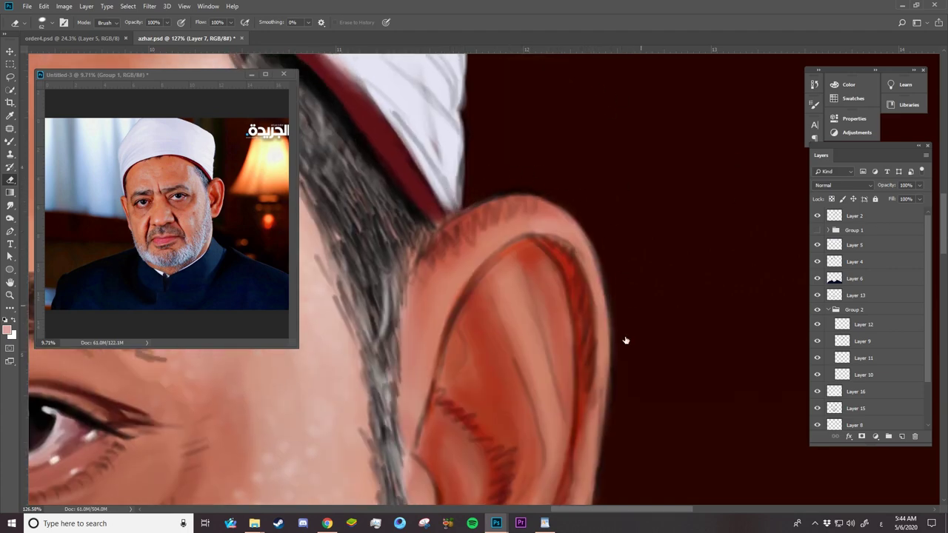
scroll(946, 260, "down", 5)
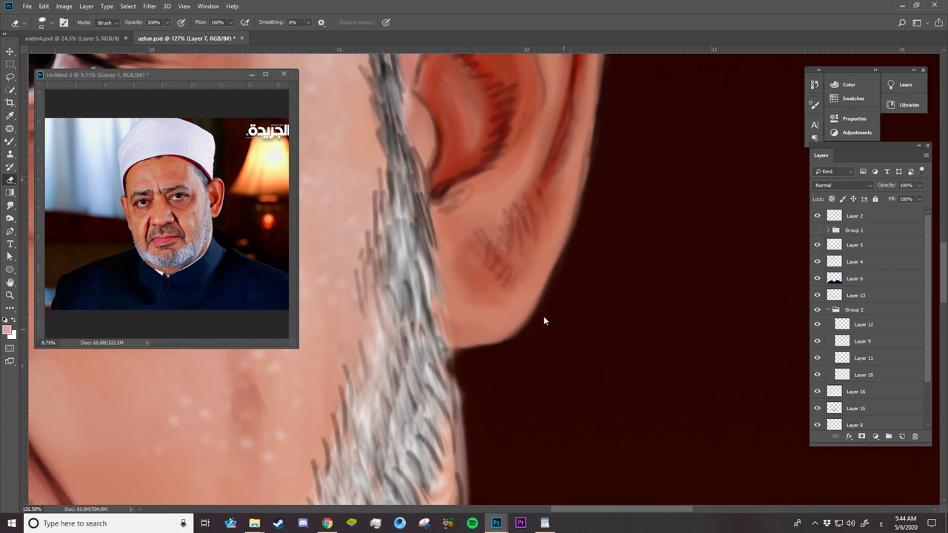
left_click(818, 215)
key("z")
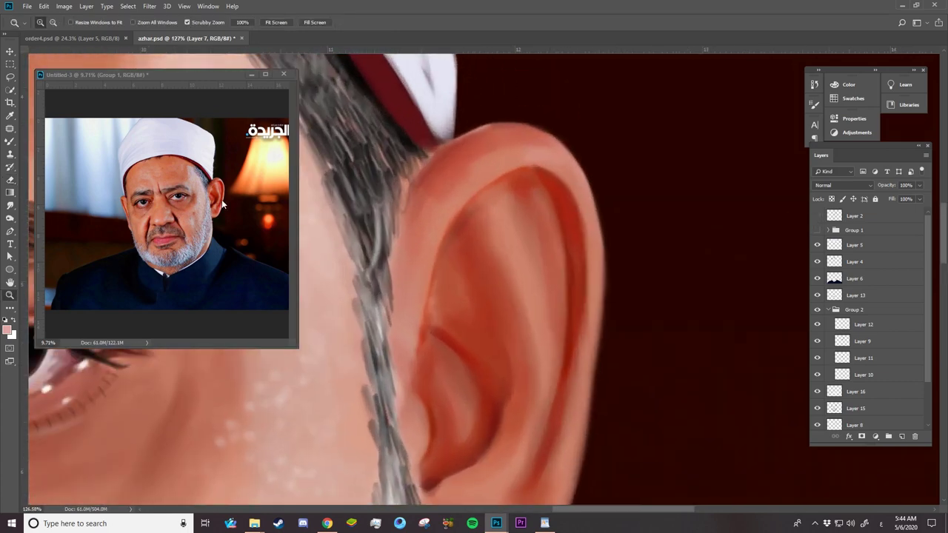
left_click_drag(221, 200, 278, 220)
Step: Sample a lighter skin colour from the reference ear and load it into the Mixer Brush
key("i")
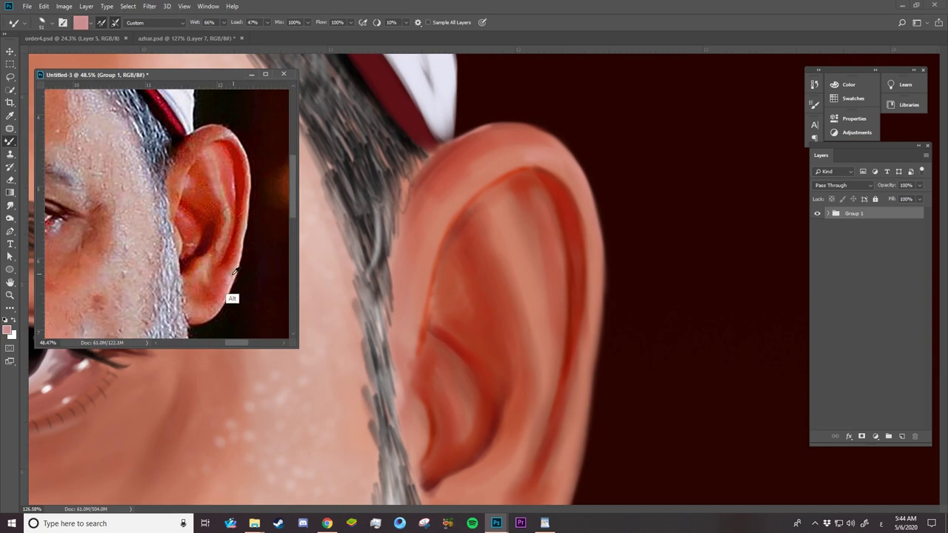
left_click(75, 303)
left_click(545, 123)
key("Return")
key("b")
left_click(688, 274)
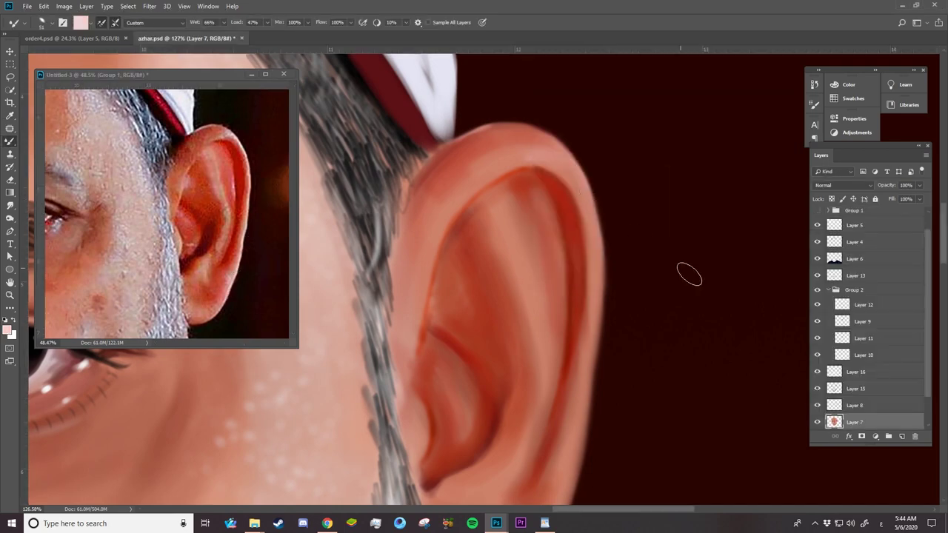
right_click(576, 174)
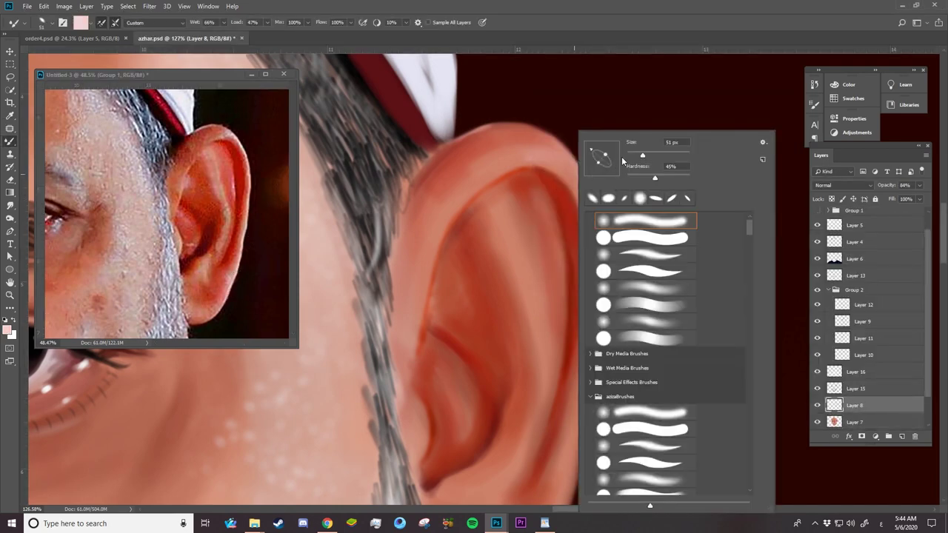
left_click(565, 152)
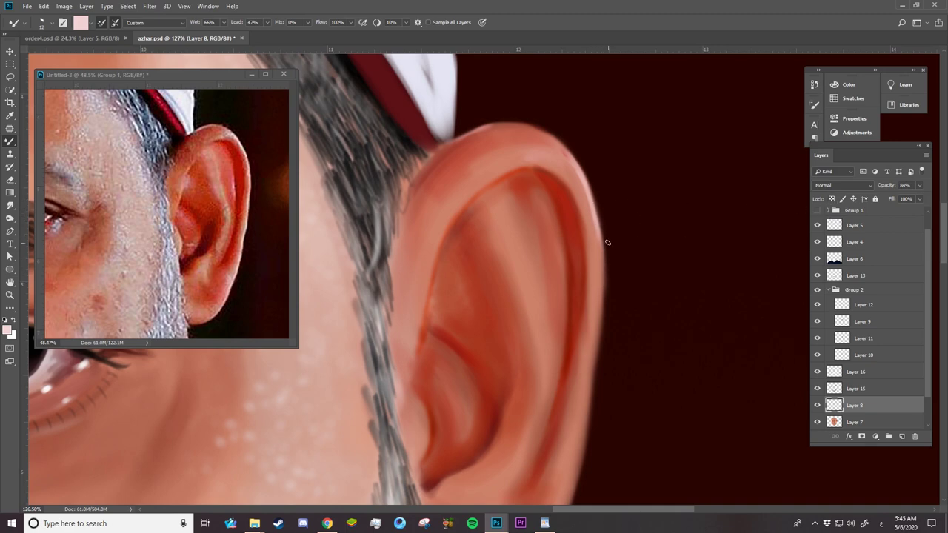
Step: Paint light highlights along the right ear's outer rim, from the upper to the lower rim
left_click_drag(605, 239, 596, 334)
left_click_drag(604, 288, 597, 348)
scroll(730, 246, "down", 3)
left_click_drag(599, 186, 592, 264)
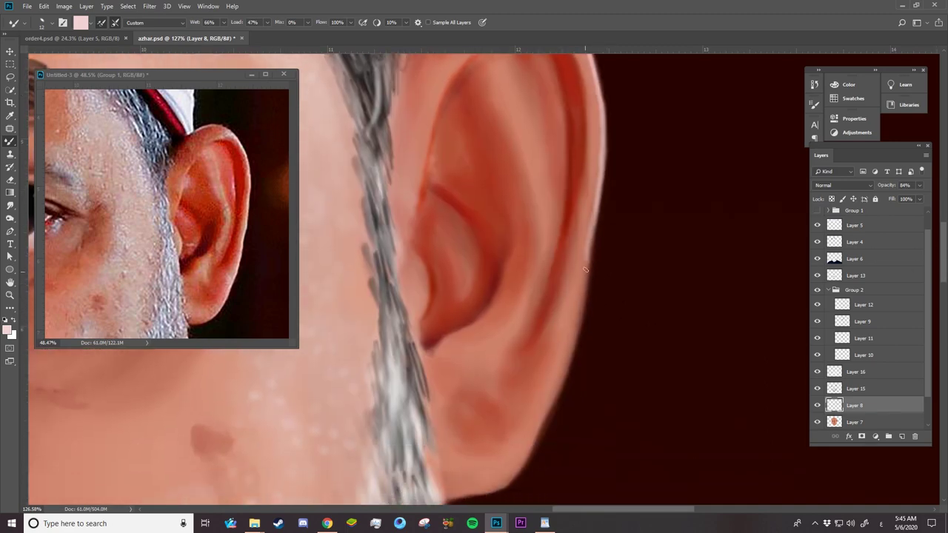
left_click_drag(597, 222, 563, 368)
left_click_drag(582, 318, 537, 437)
mouse_move(559, 400)
left_mouse_down()
mouse_move(522, 464)
mouse_move(489, 492)
left_mouse_up()
left_click_drag(526, 441, 497, 489)
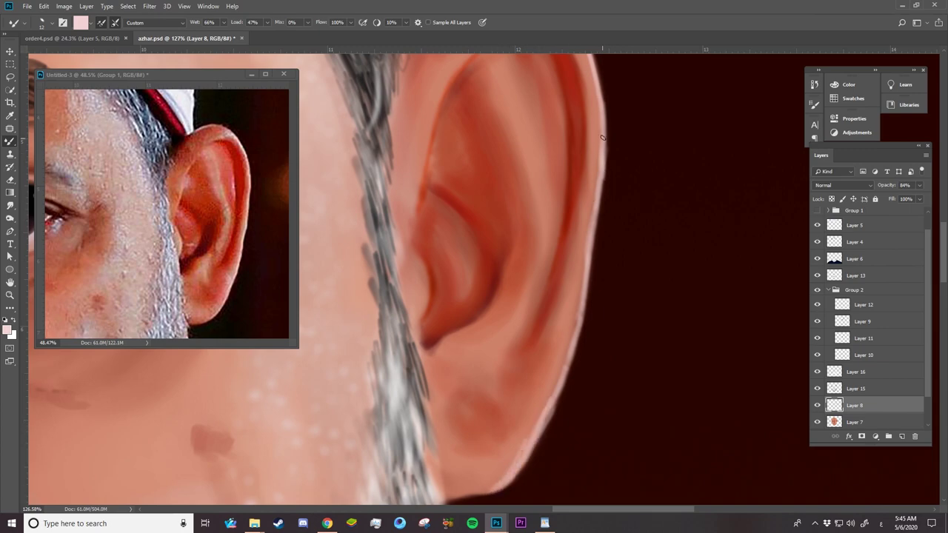
scroll(584, 277, "up", 3)
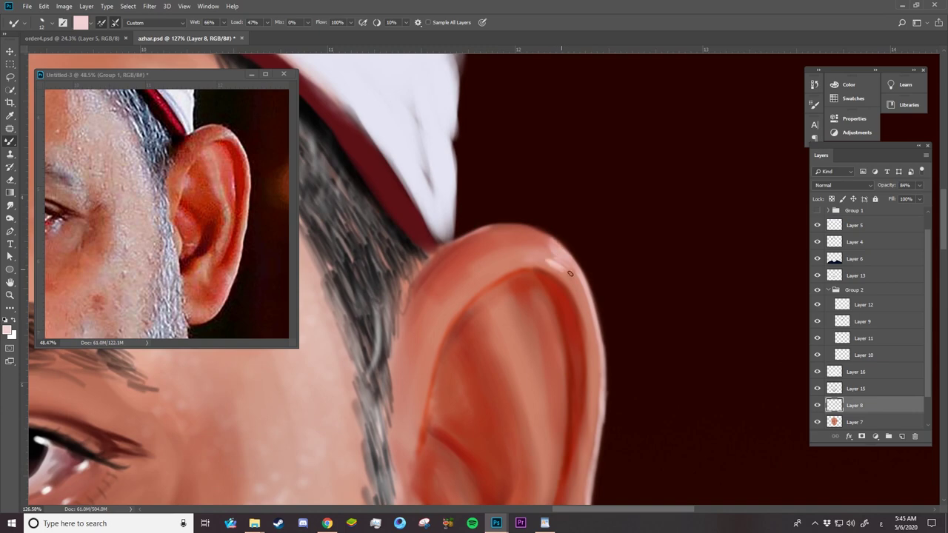
left_click_drag(552, 250, 597, 311)
Step: Shrink the brush tip, recentre the ear in view, and set brush mixing to 0%
right_click(543, 245)
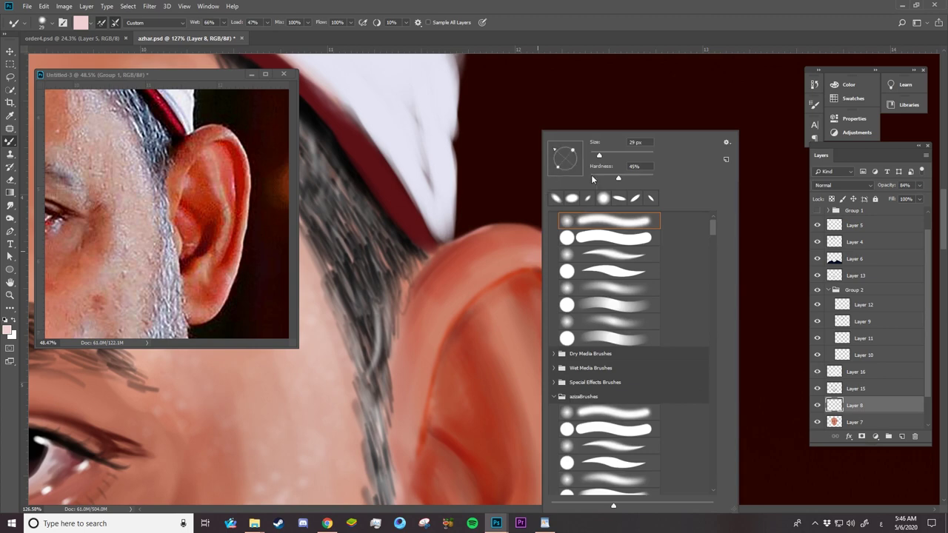
left_click(537, 247)
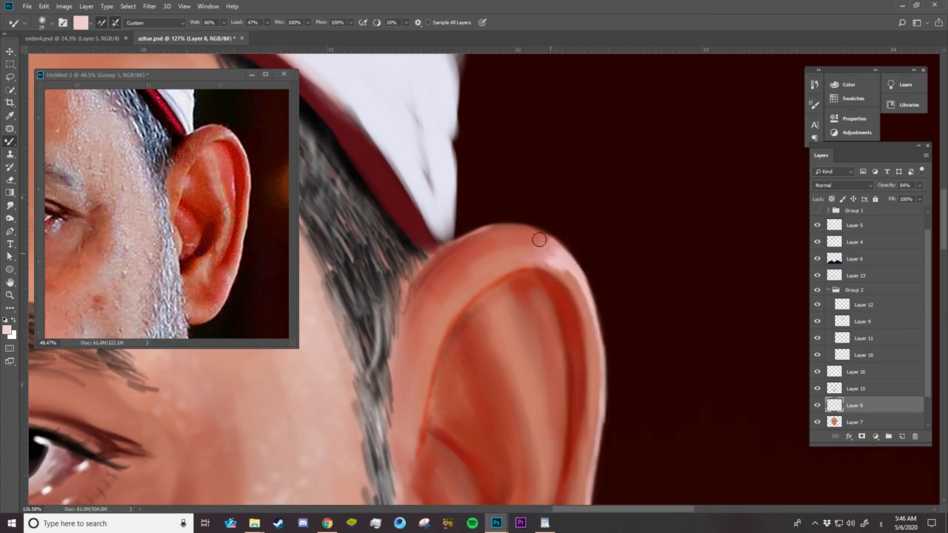
right_click(552, 247)
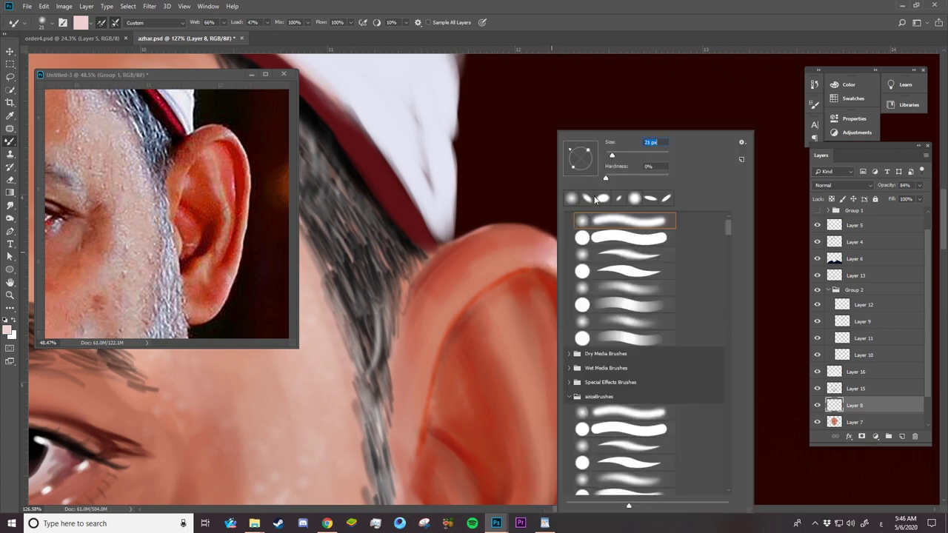
key("Escape")
mouse_move(589, 326)
left_mouse_down()
mouse_move(552, 312)
mouse_move(542, 211)
left_mouse_up()
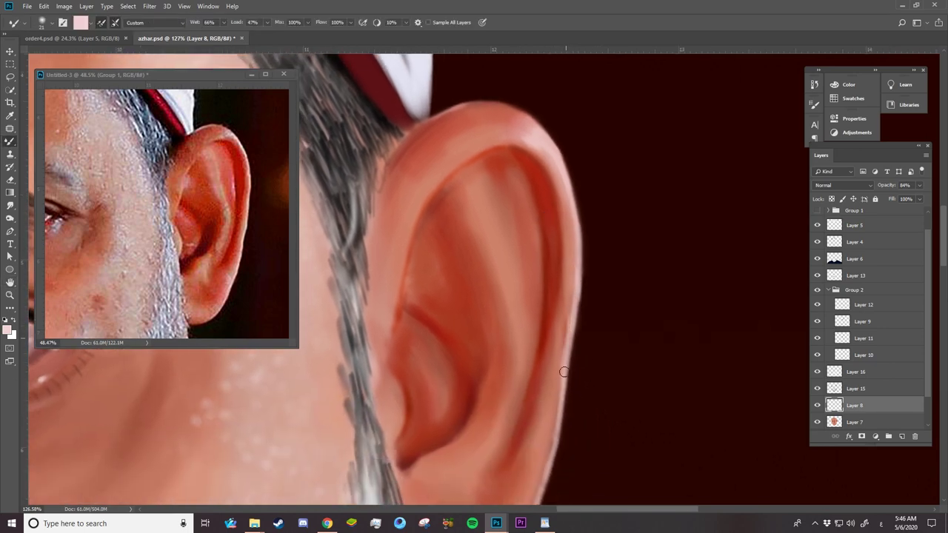
left_click_drag(546, 377, 561, 311)
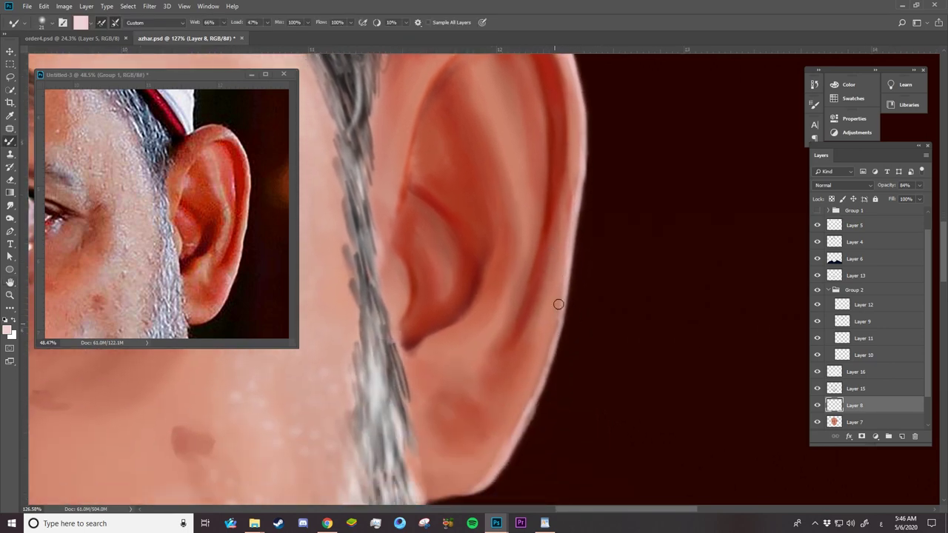
key("e")
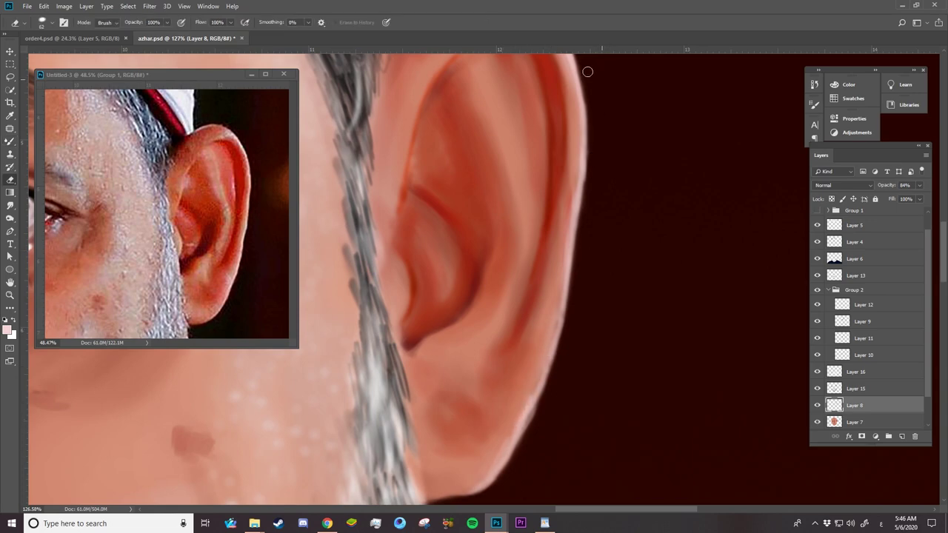
key("z")
mouse_move(570, 345)
left_mouse_down()
mouse_move(541, 308)
mouse_move(550, 171)
left_mouse_up()
key("b")
key("shift+0")
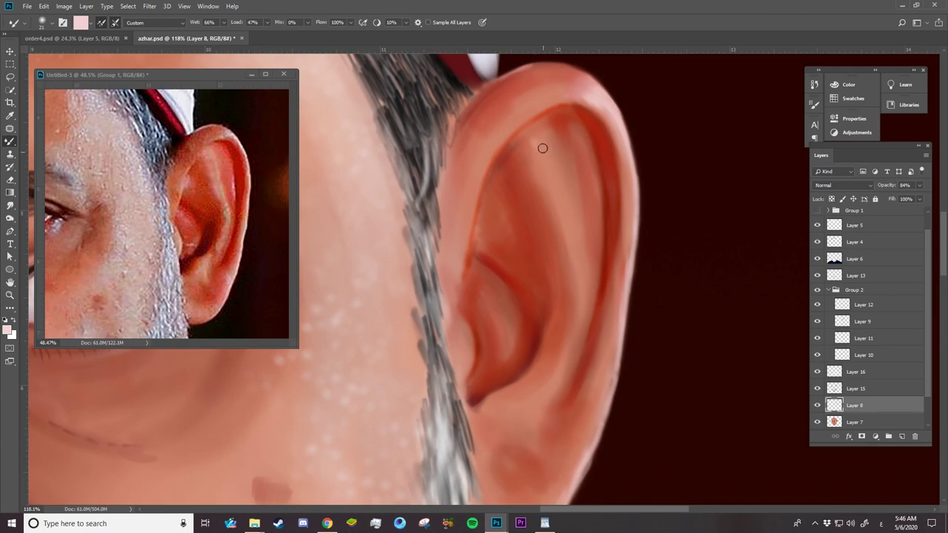
Step: Brighten and smooth the ear's inner ridge, antihelix and concha shading
left_click_drag(482, 231, 483, 196)
mouse_move(557, 171)
left_mouse_down()
mouse_move(561, 195)
mouse_move(532, 182)
left_mouse_up()
mouse_move(567, 212)
left_mouse_down()
mouse_move(565, 333)
mouse_move(526, 399)
mouse_move(514, 398)
mouse_move(523, 432)
mouse_move(522, 408)
left_mouse_up()
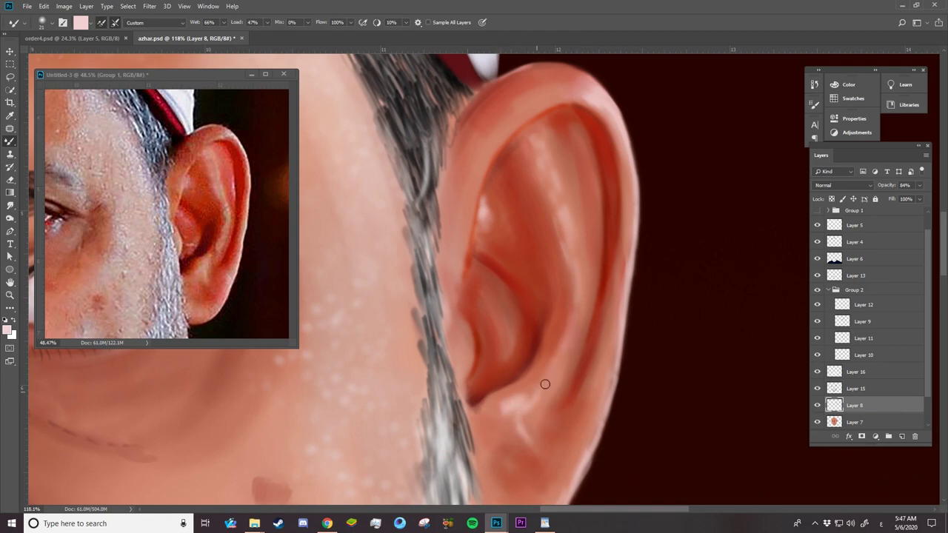
right_click(531, 77)
left_click(529, 68)
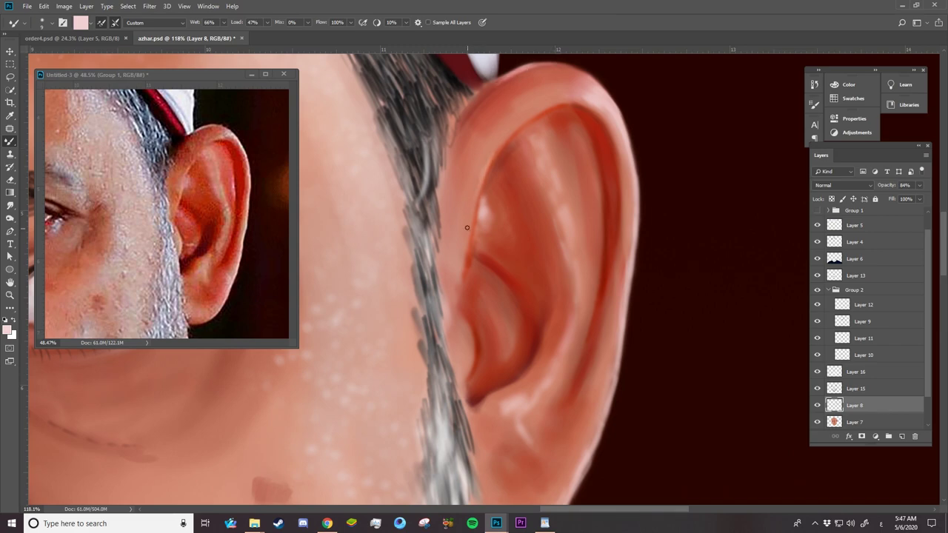
scroll(564, 362, "down", 2)
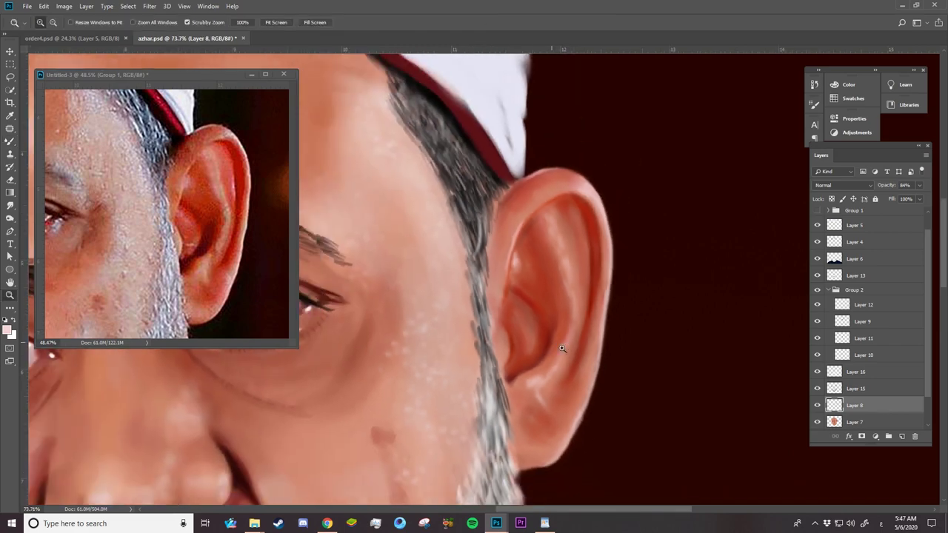
scroll(513, 284, "down", 1)
left_click(510, 304)
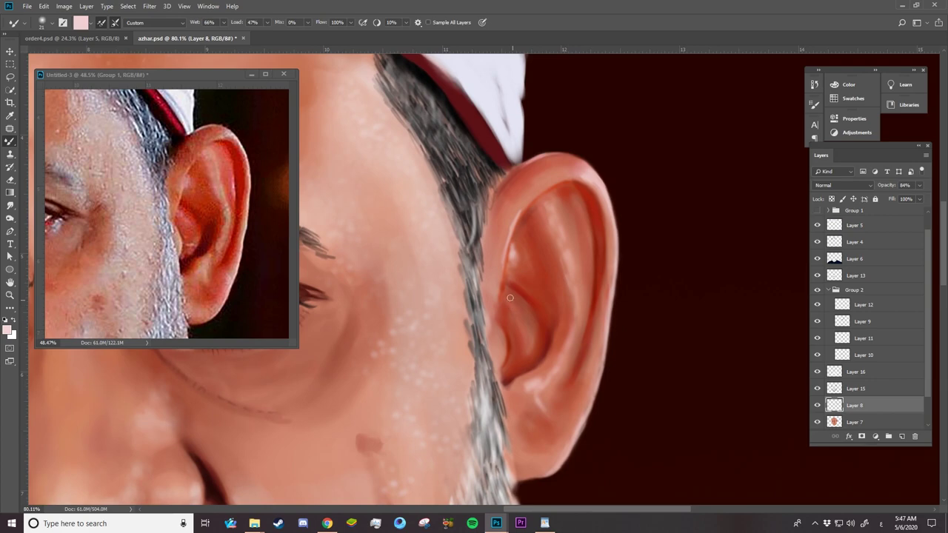
left_click_drag(510, 298, 529, 363)
mouse_move(562, 256)
left_mouse_down()
mouse_move(567, 296)
mouse_move(563, 252)
left_mouse_up()
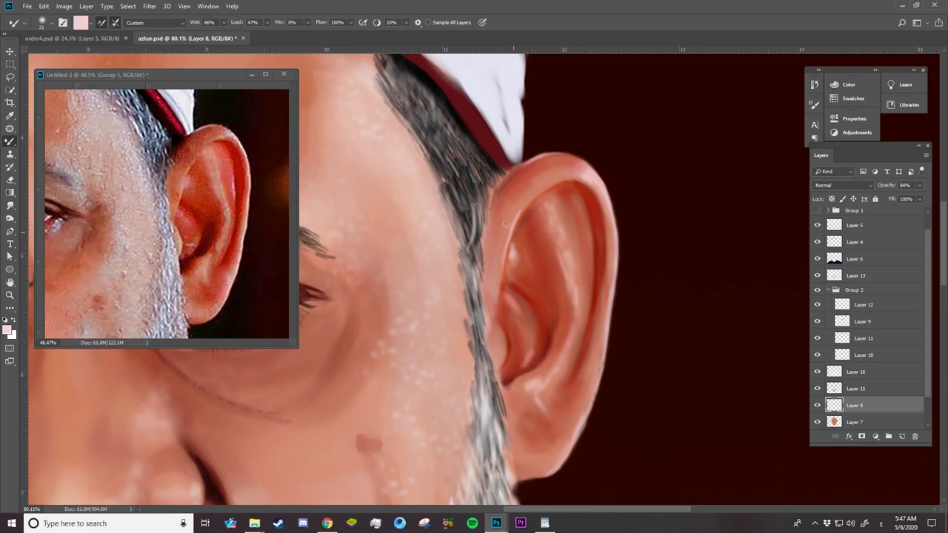
Step: Blend the antihelix and lower inner ear at 100% mixing, then save the portrait
left_click_drag(278, 25, 513, 95)
right_click(554, 237)
key("Escape")
mouse_move(561, 264)
left_mouse_down()
mouse_move(546, 400)
mouse_move(532, 400)
mouse_move(527, 377)
mouse_move(554, 422)
mouse_move(521, 463)
left_mouse_up()
key("z")
mouse_move(593, 215)
left_mouse_down()
mouse_move(366, 266)
mouse_move(415, 266)
left_mouse_up()
key("ctrl+s")
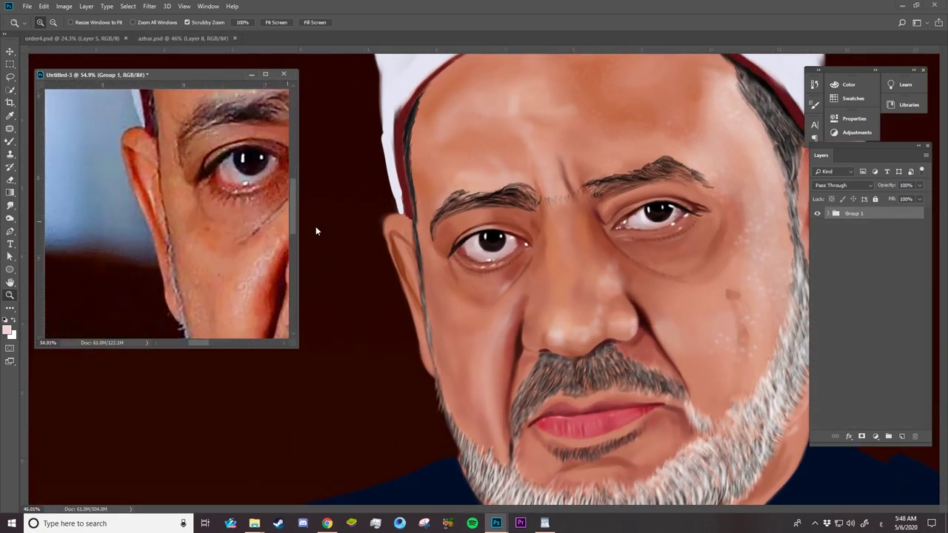
Step: Paint a red stroke along the left ear's edge with a 0%-mix brush
left_click_drag(316, 226, 417, 264)
left_click(11, 141)
left_click(136, 199, "alt")
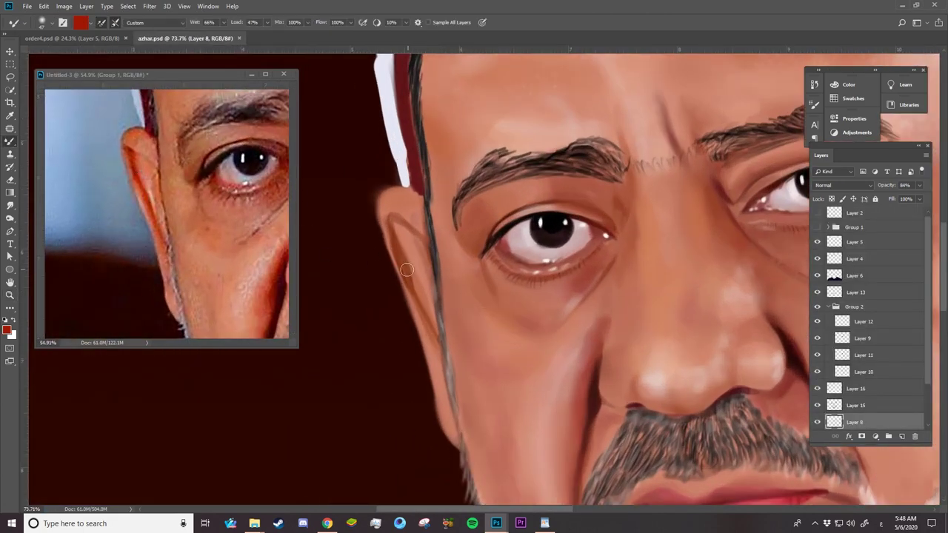
right_click(408, 270)
left_click_drag(279, 22, 239, 31)
right_click(414, 255)
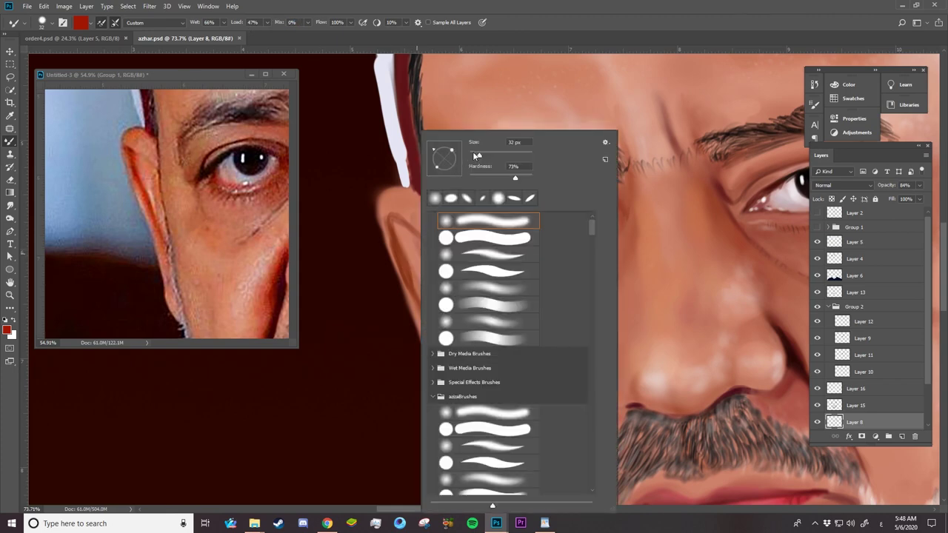
left_click(400, 258)
left_click_drag(393, 243, 408, 272)
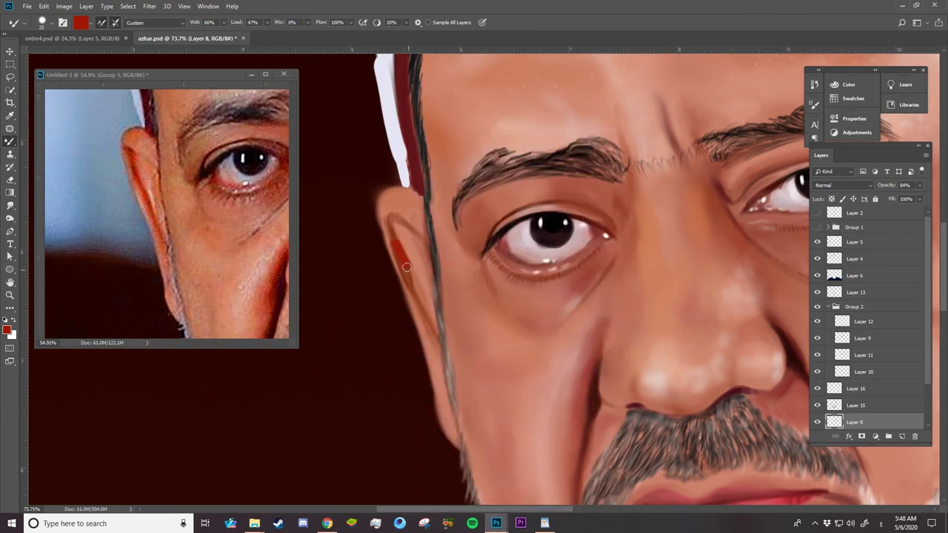
key("ctrl+z")
key("alt+z")
key("alt+z")
right_click(402, 237)
left_click(397, 219)
Step: On Layer 7, soften the dark red ear rim with sampled peach and pink tones
key("e")
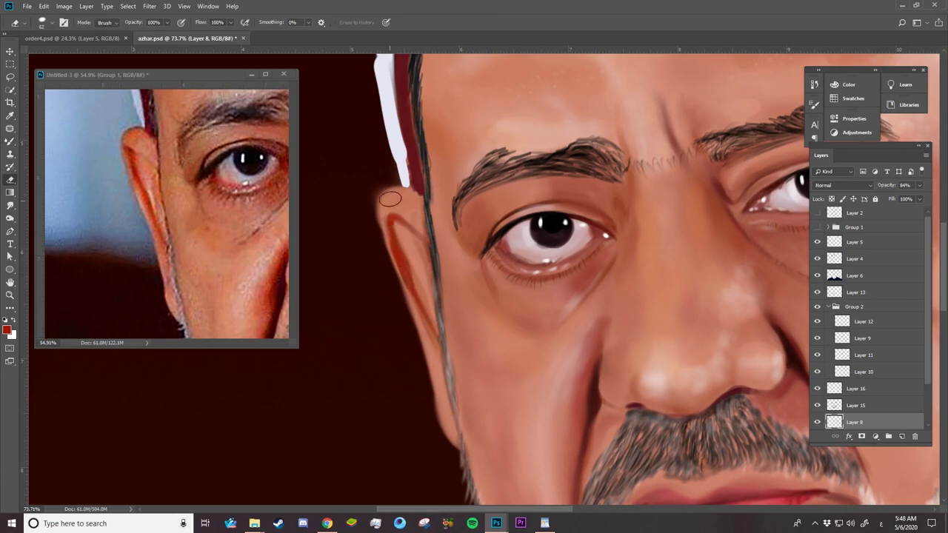
scroll(929, 323, "down", 2)
left_click(859, 390)
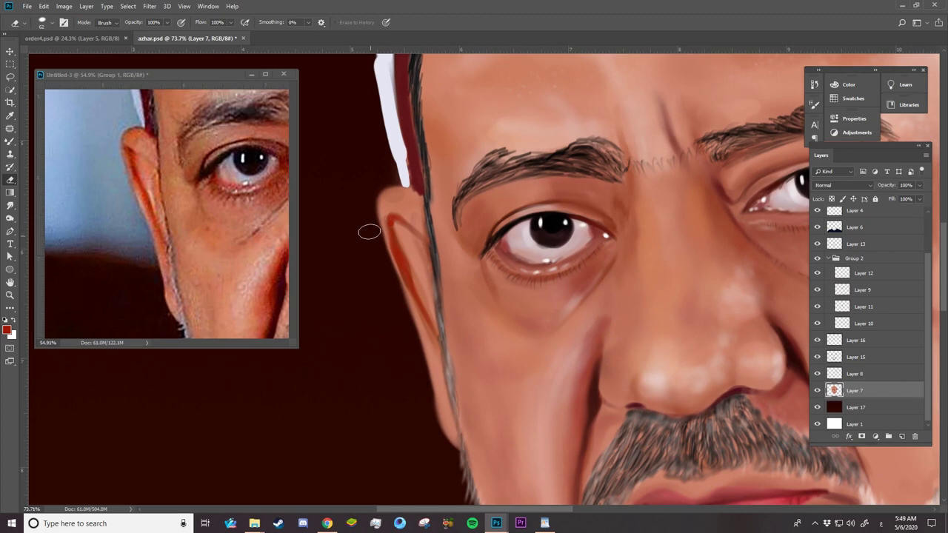
key("b")
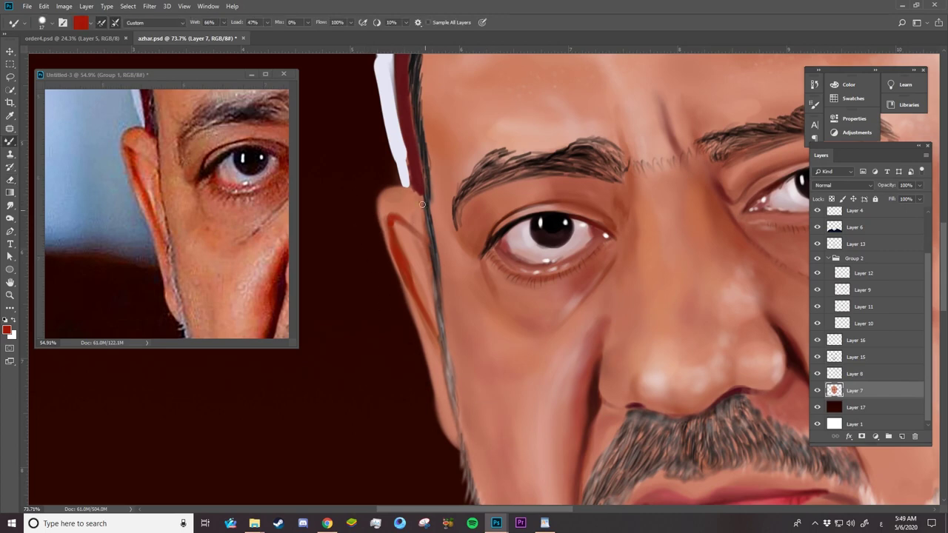
left_click_drag(422, 204, 428, 222)
left_click(154, 192, "alt")
left_click(653, 401, "alt")
left_click_drag(394, 258, 418, 317)
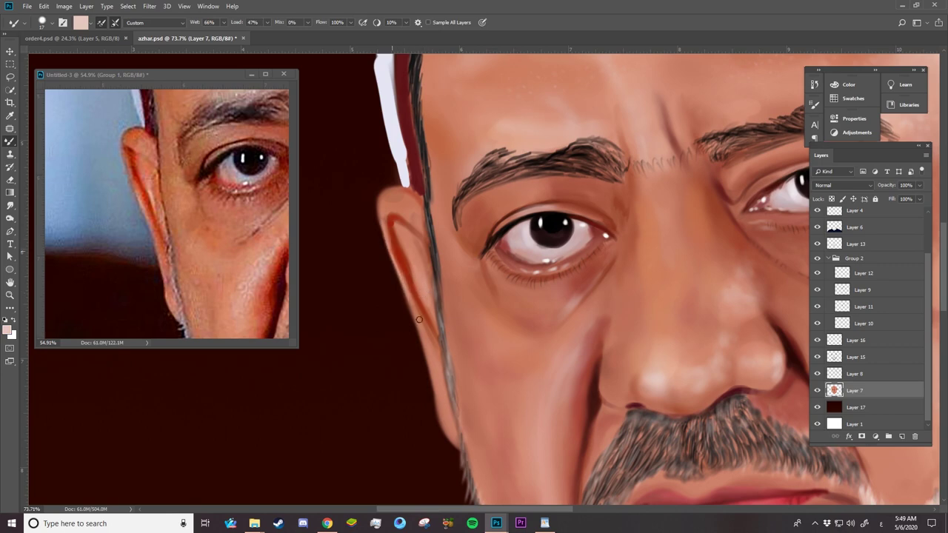
Step: Zoom the portrait and reference photo out to compare the face, then sample a darker salmon
key("z")
left_click(446, 388, "alt")
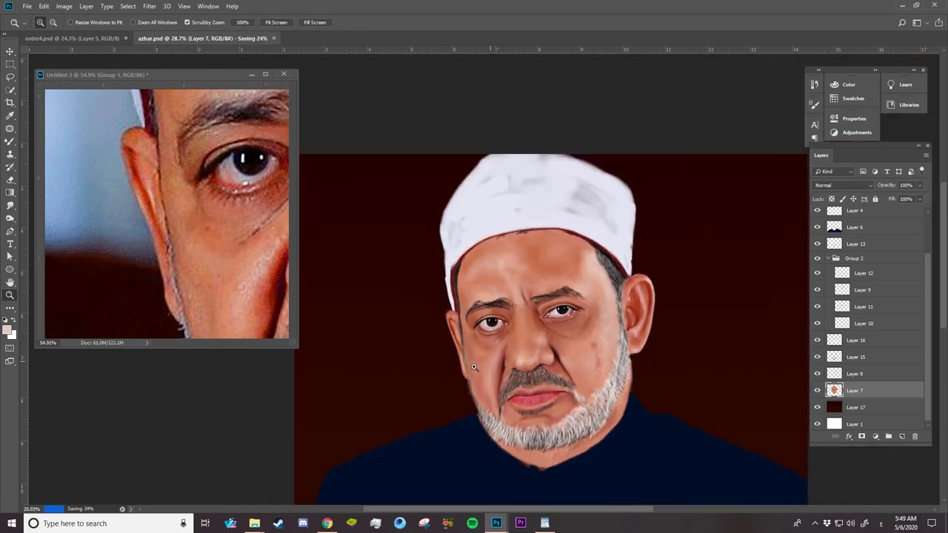
left_click_drag(507, 378, 489, 378)
mouse_move(222, 268)
left_mouse_down()
mouse_move(166, 269)
mouse_move(207, 268)
left_mouse_up()
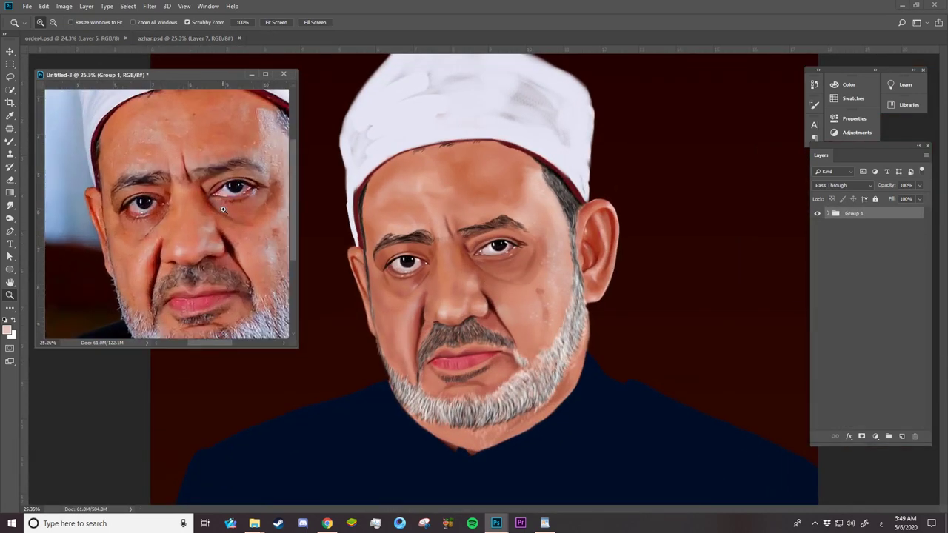
left_click(543, 334)
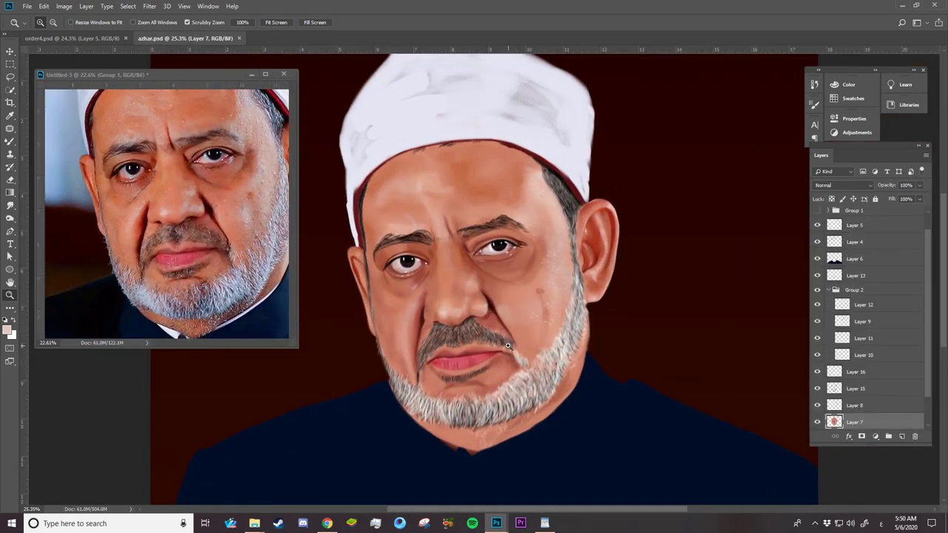
left_click_drag(486, 387, 486, 398)
left_click_drag(532, 292, 557, 286)
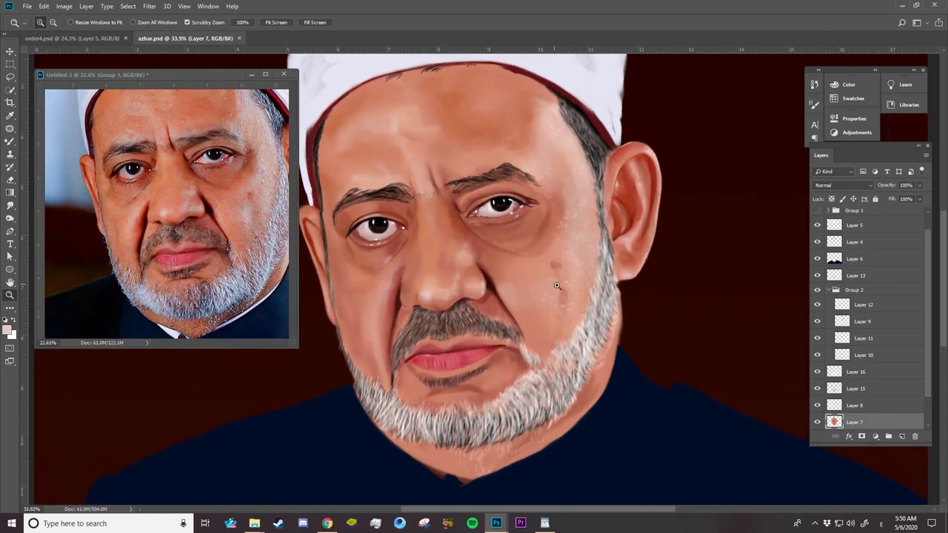
key("b")
left_click(214, 206, "alt")
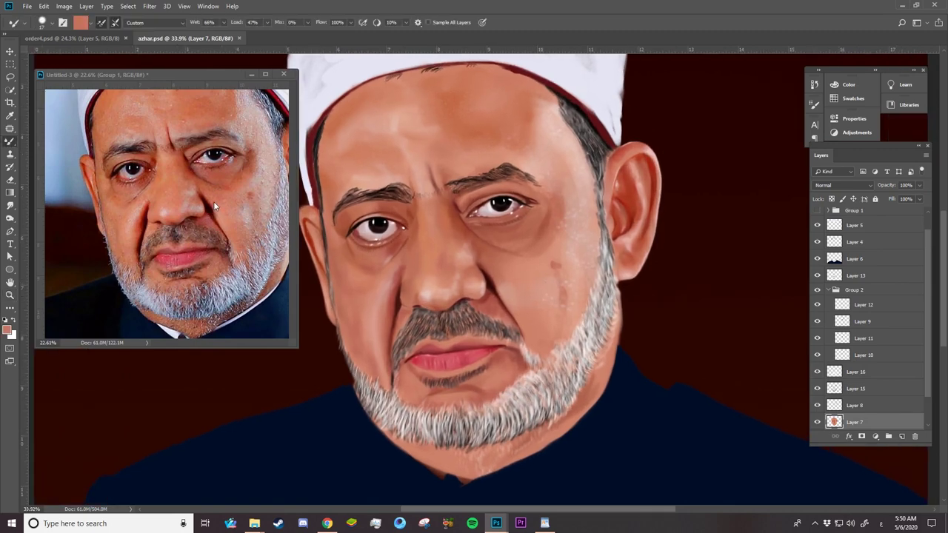
right_click(489, 265)
key("Return")
Step: Zoom both images in on the mouth, sample a dark red-brown, and set a 25 px brush
key("z")
left_click_drag(437, 407, 481, 404)
left_click_drag(174, 241, 202, 237)
key("b")
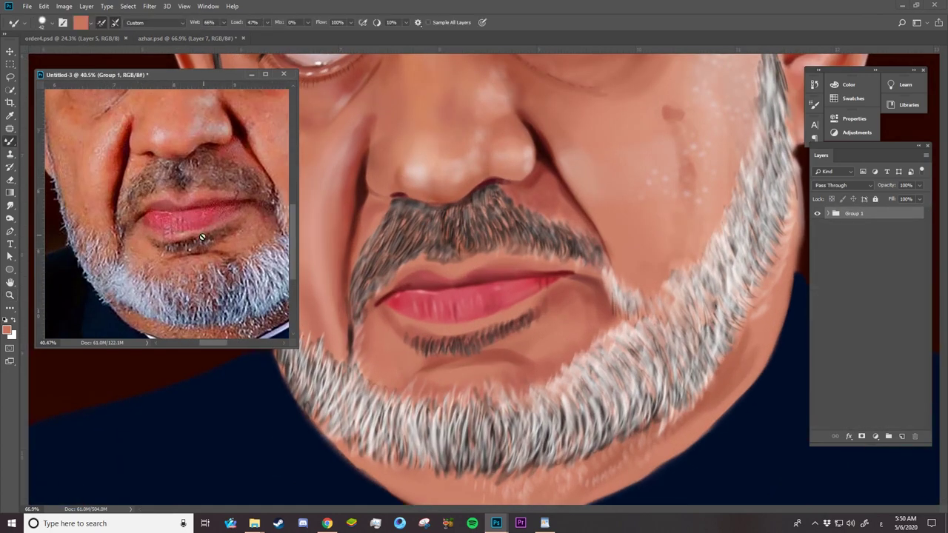
left_click(221, 278, "alt")
left_click(539, 347)
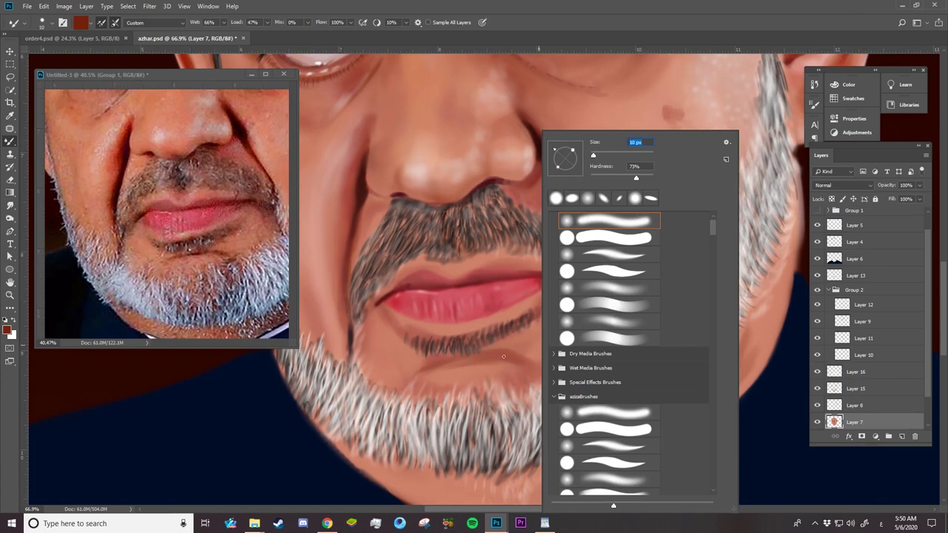
key("Return")
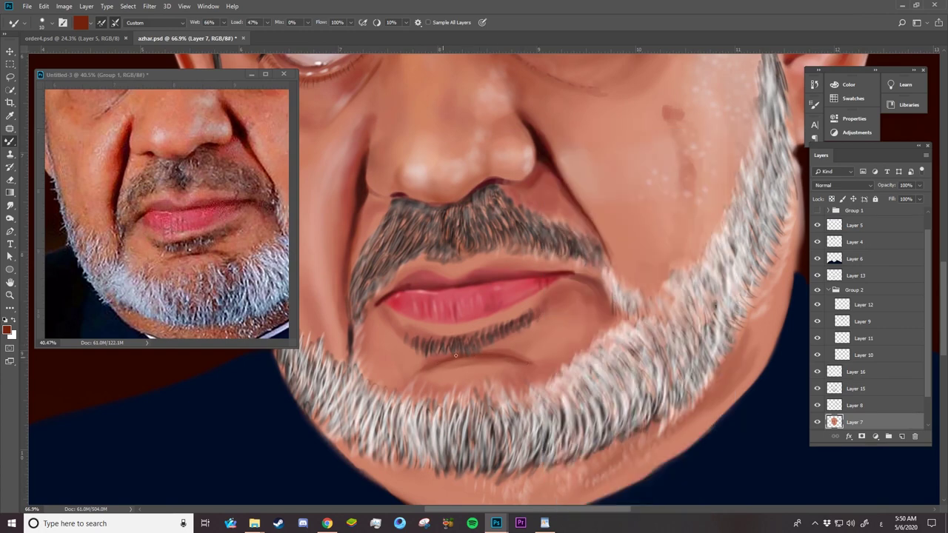
right_click(478, 223)
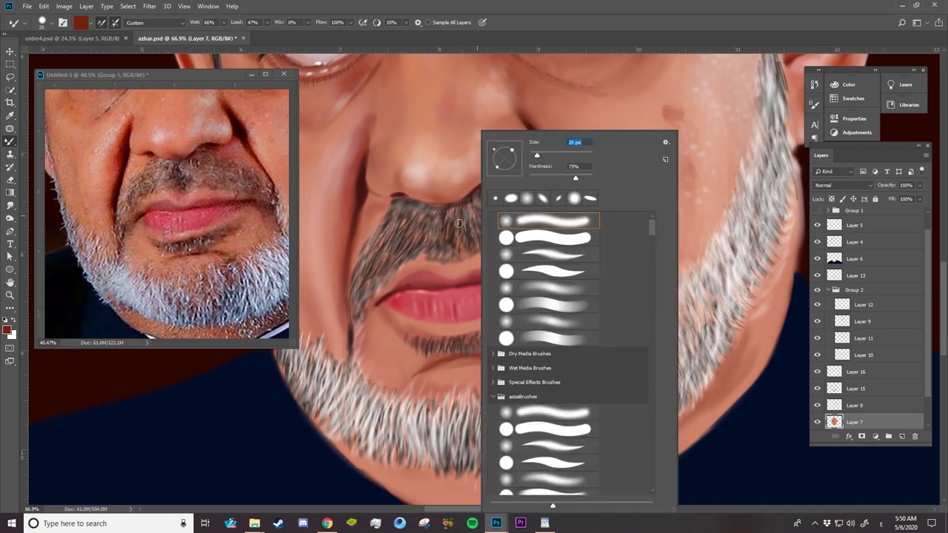
key("Return")
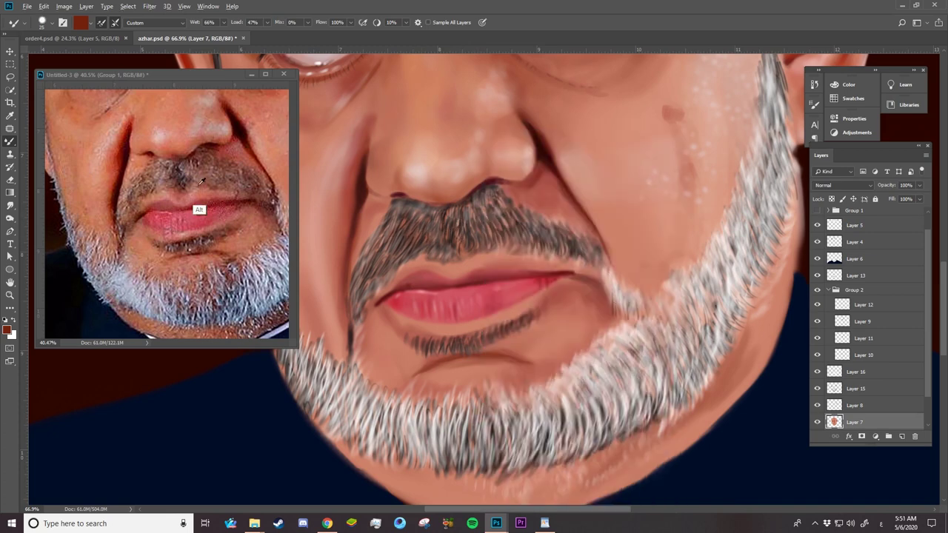
Step: Paint dark brown strokes in the mustache and under the lower lip, then sample the lip red
left_click(200, 180, "alt")
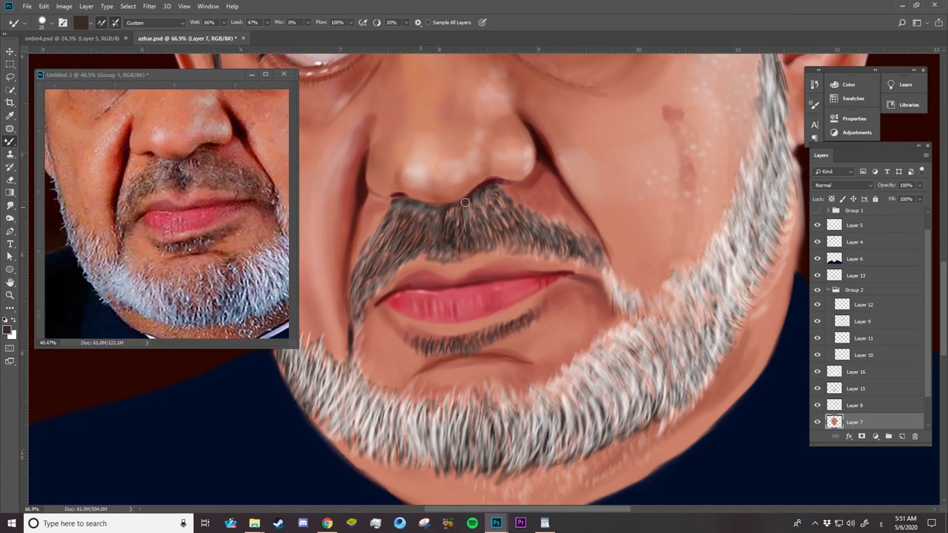
left_click_drag(472, 208, 516, 205)
left_click_drag(459, 338, 413, 335)
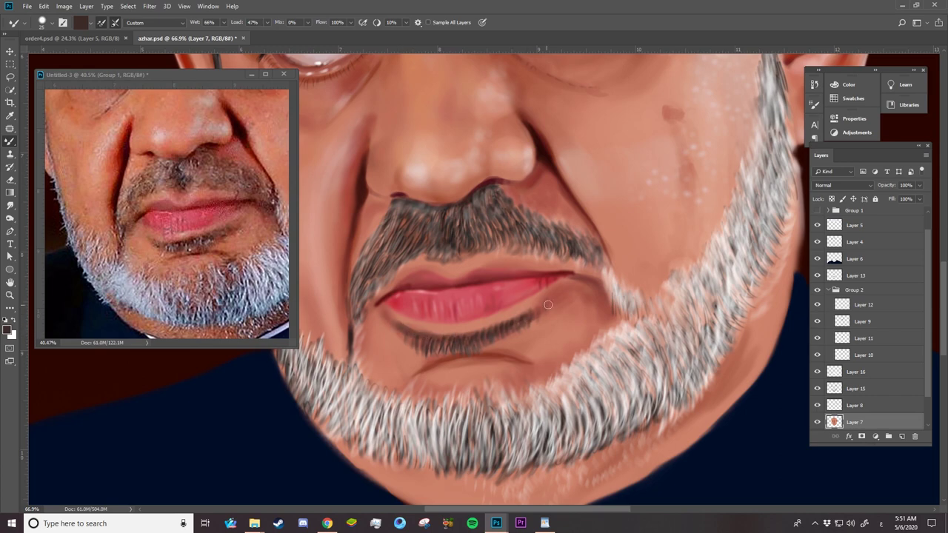
left_click(332, 394, "alt")
right_click(465, 328)
key("Escape")
left_click(413, 313, "alt")
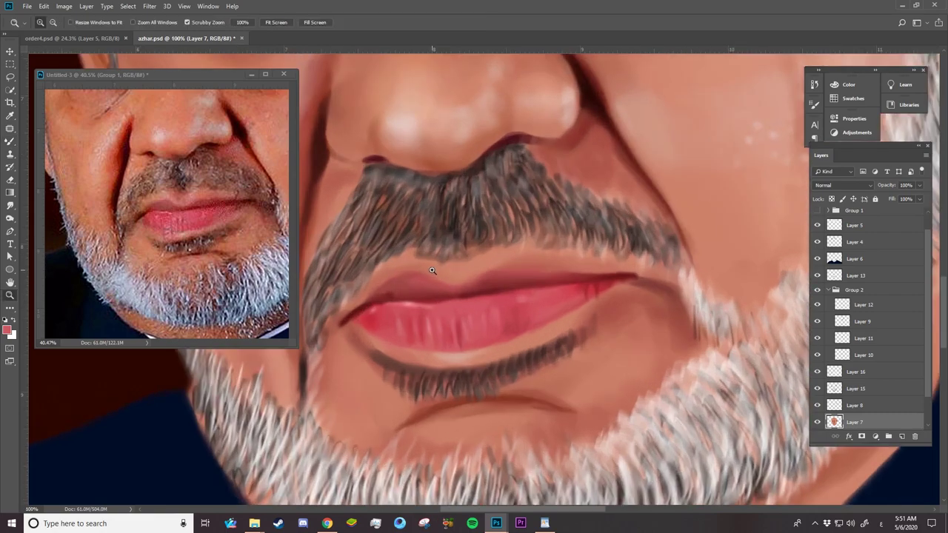
Step: Darken the cheek fold left of the moustache with a sampled dark maroon
left_click_drag(456, 266, 444, 266)
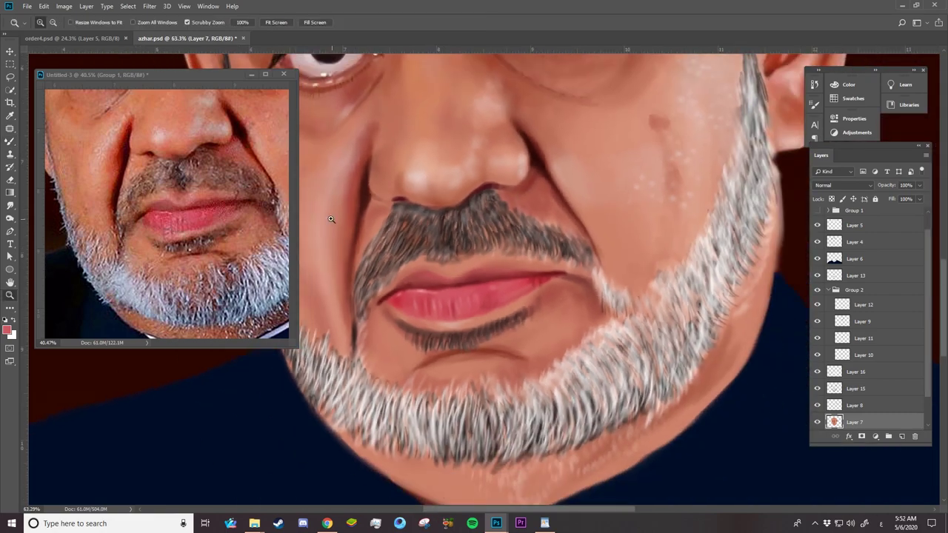
right_click(389, 176)
key("Escape")
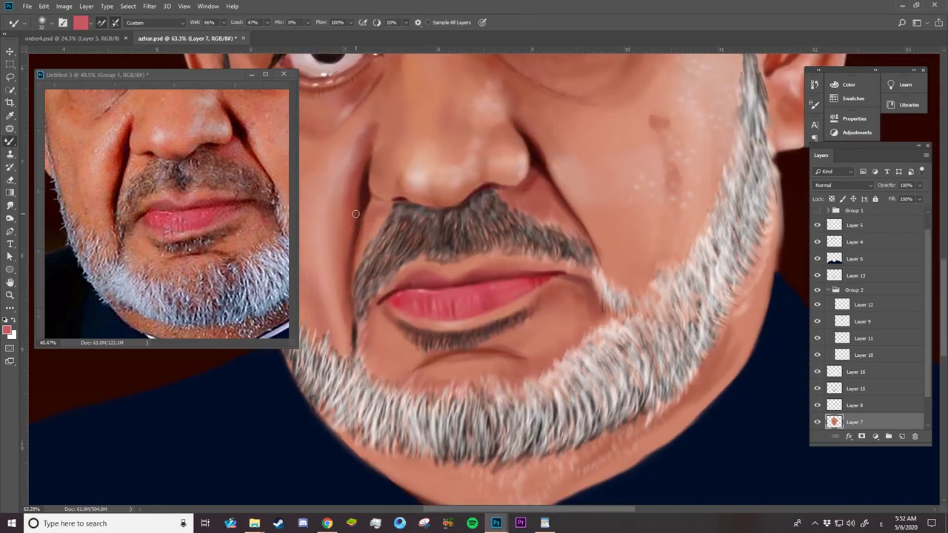
right_click(356, 219)
key("Escape")
left_click(120, 183, "alt")
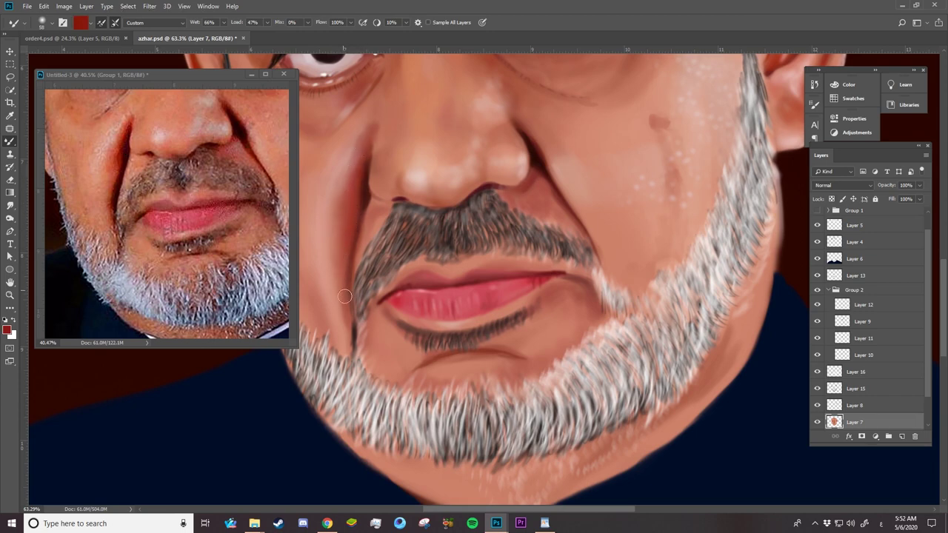
left_click(189, 186, "alt")
right_click(355, 131)
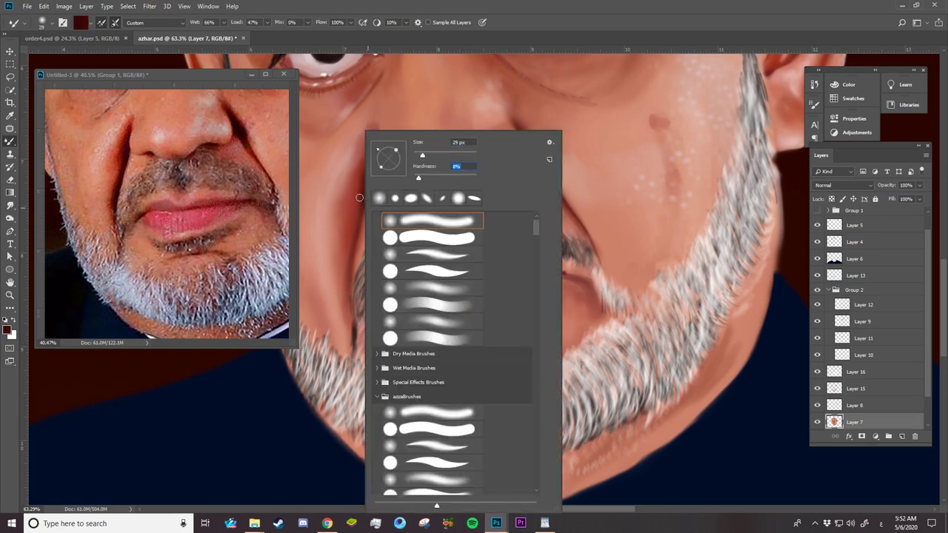
key("Escape")
mouse_move(353, 246)
left_mouse_down()
mouse_move(349, 317)
mouse_move(350, 254)
left_mouse_up()
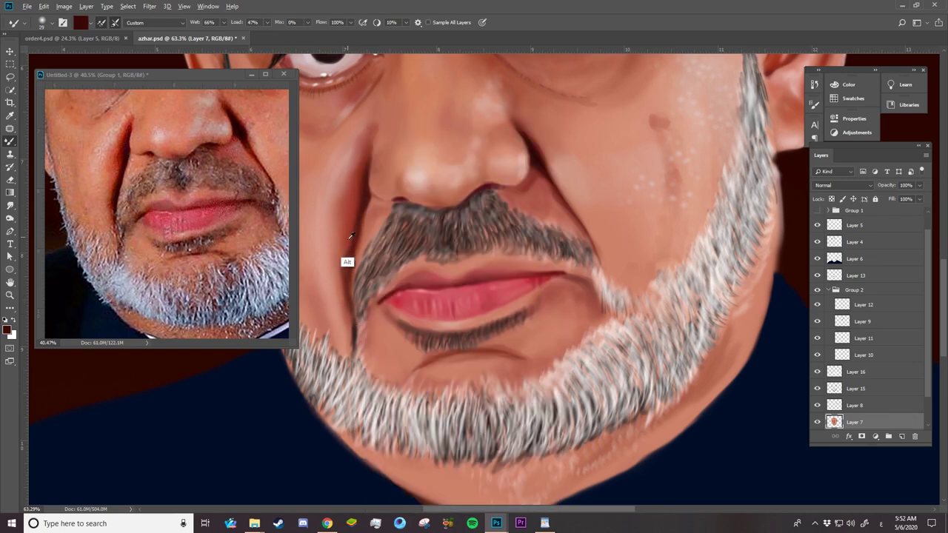
Step: Switch to the regular Brush with a dark colour and rotate its tip near vertical
left_click(341, 262, "alt")
key("shift+b")
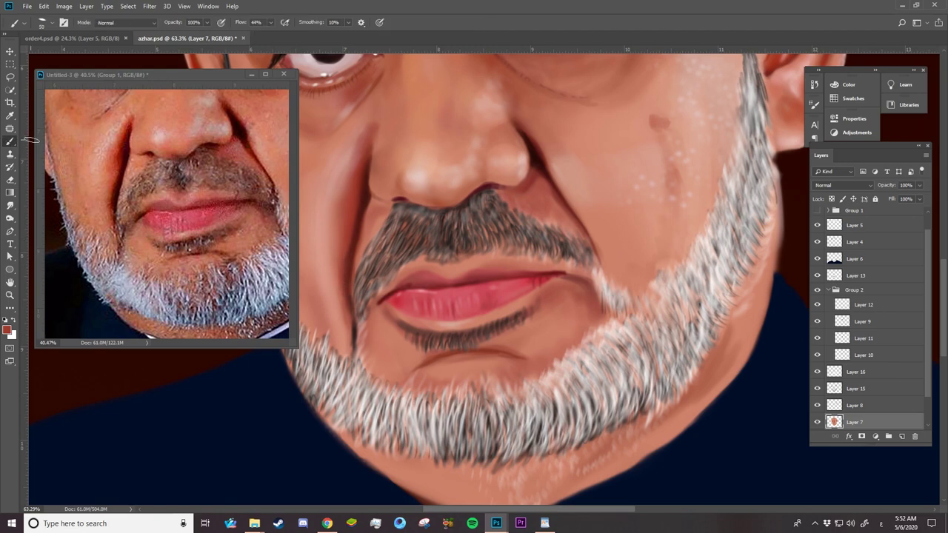
left_click(119, 219, "alt")
right_click(354, 258)
left_click_drag(396, 161, 386, 148)
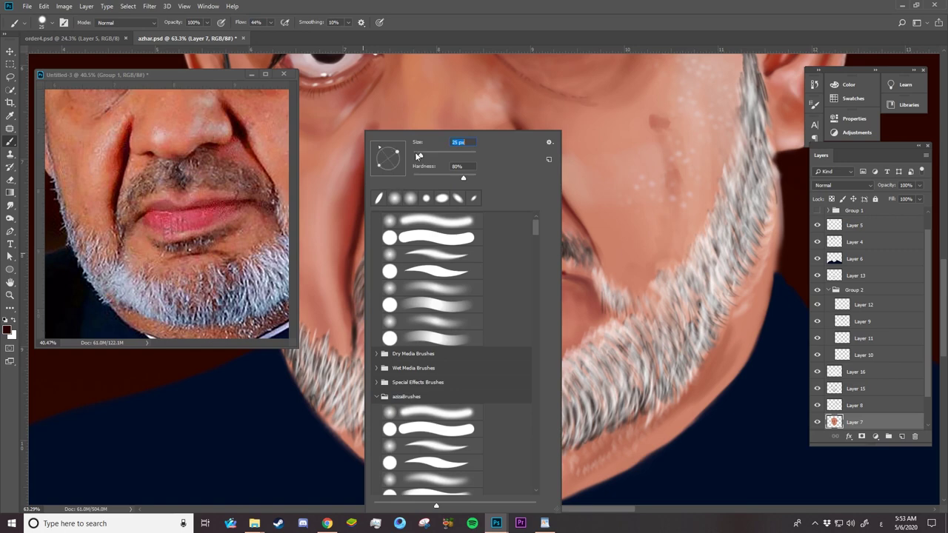
left_click(352, 246)
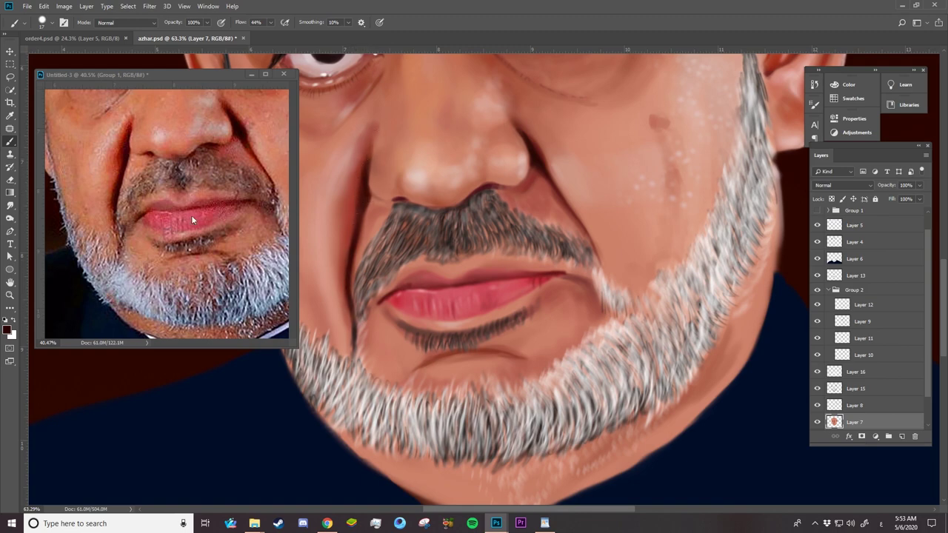
Step: With the Mixer Brush, smear and blend the cheek crease beside the beard using sampled skin orange
right_click(10, 141)
left_click(45, 172)
right_click(364, 334)
key("Escape")
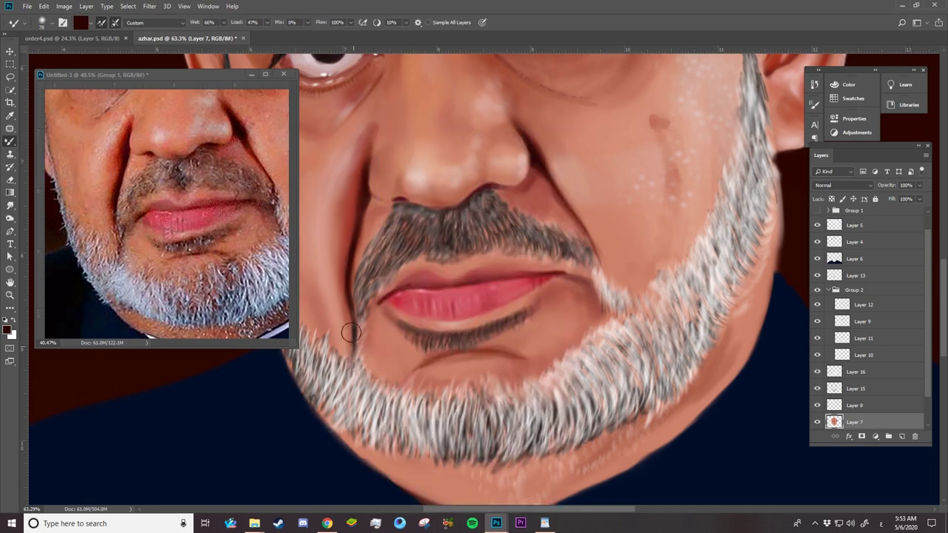
left_click_drag(351, 332, 344, 276)
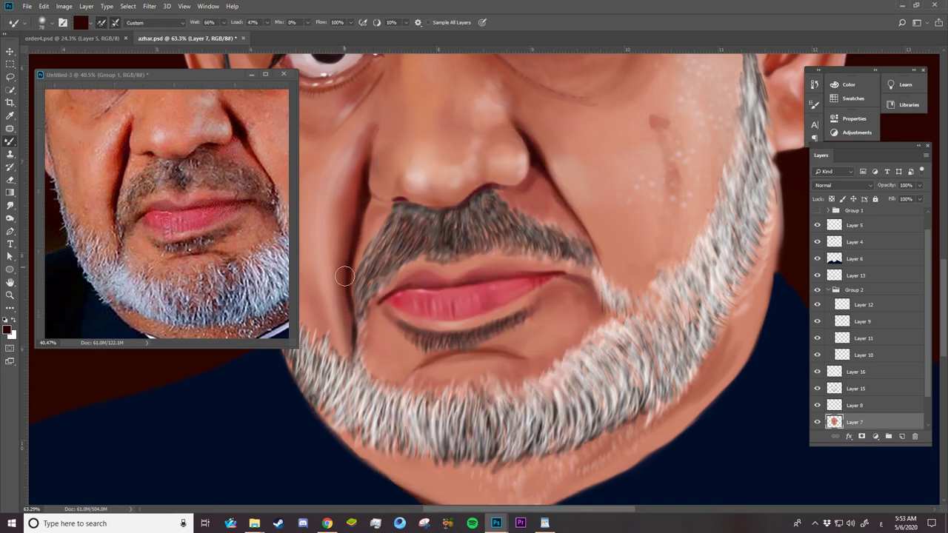
left_click(104, 220, "alt")
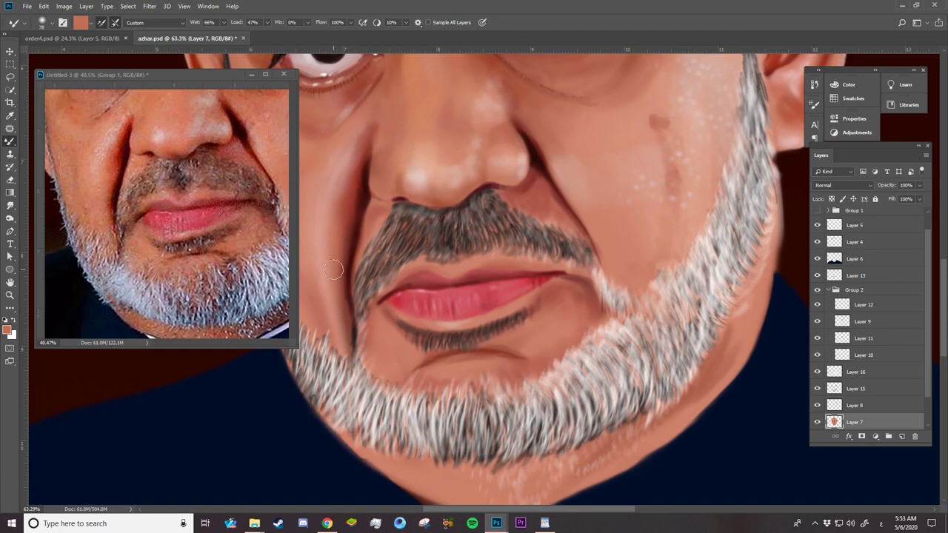
left_click_drag(348, 304, 353, 334)
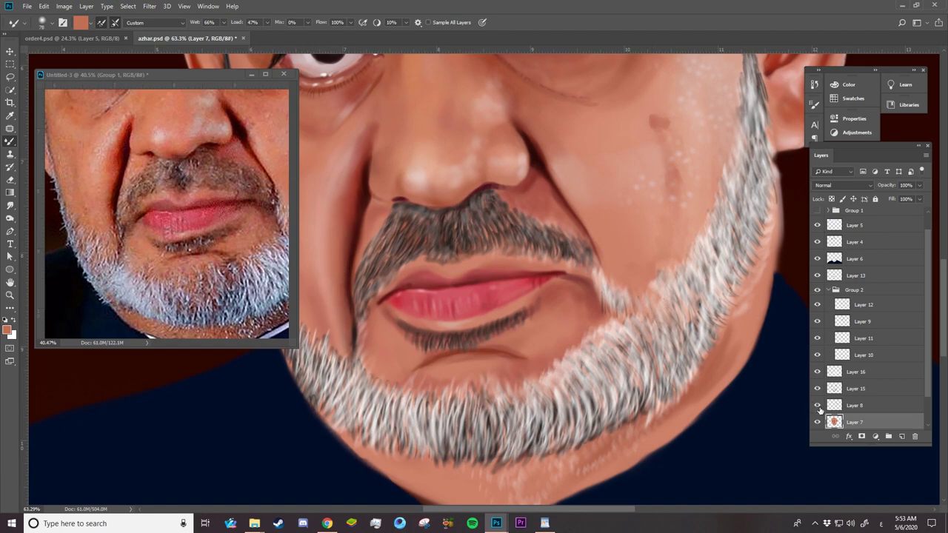
Step: Toggle layer visibility to check the painting, select Layer 15, and fit the portrait on screen
left_click(818, 422)
left_click(818, 405)
left_click(818, 388)
left_click(831, 390)
key("e")
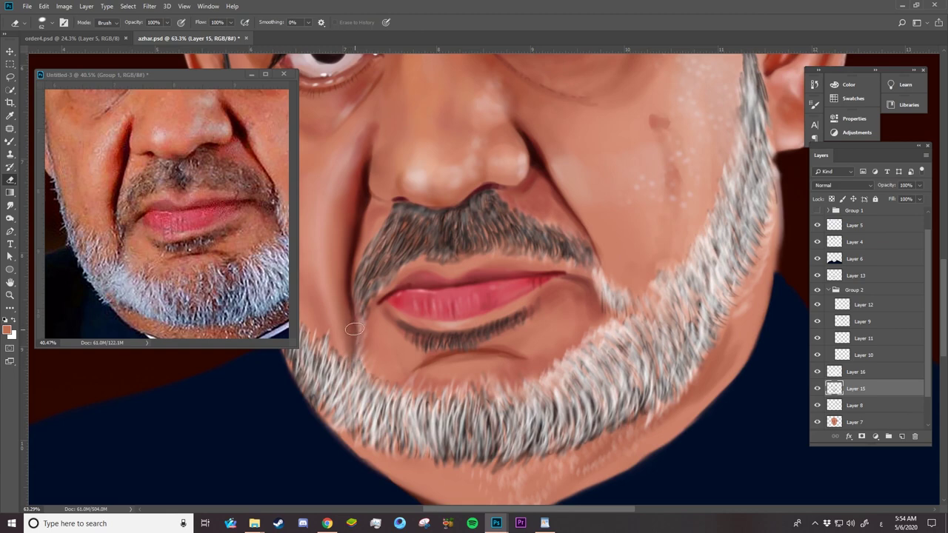
key("z")
key("ctrl+0")
Step: Save the portrait and refit the reference photo and portrait views
key("ctrl+s")
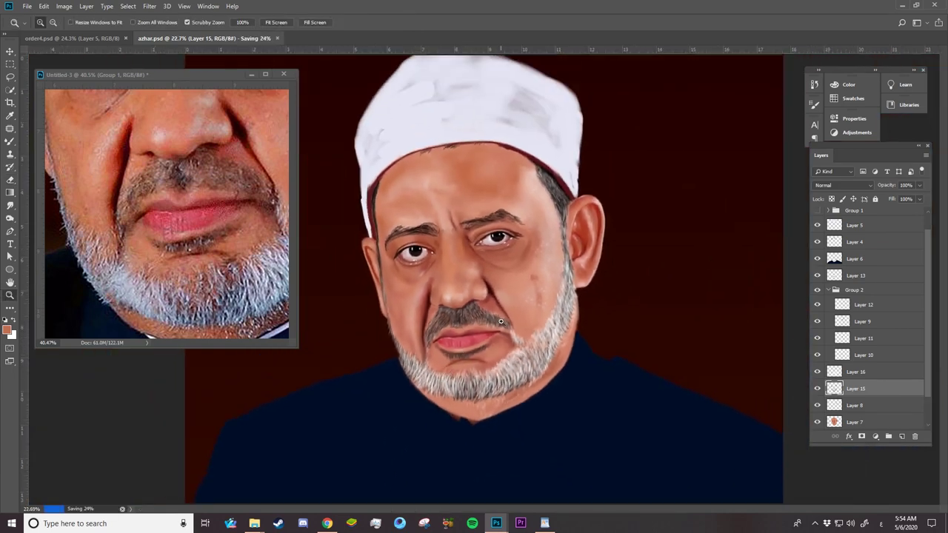
left_click_drag(205, 240, 148, 241)
key("ctrl+0")
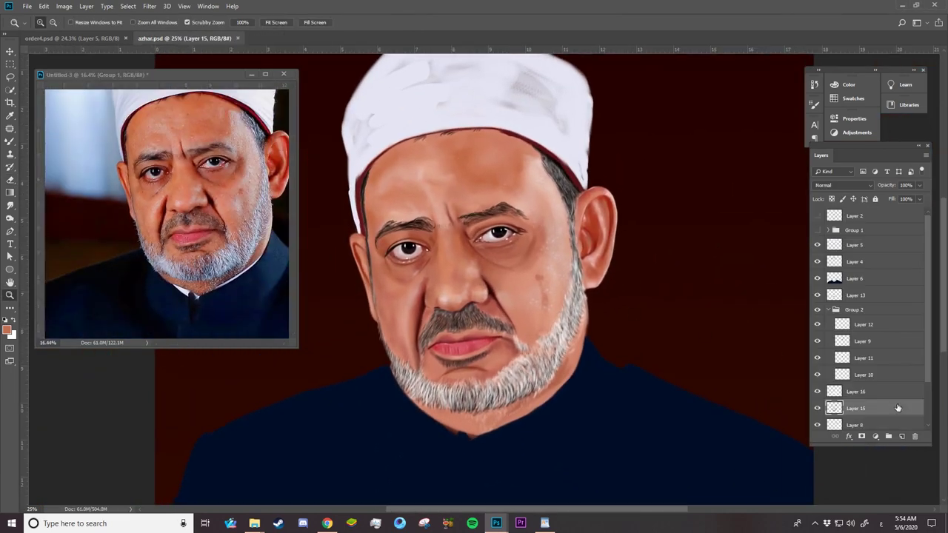
scroll(874, 370, "down", 2)
Step: Merge Layer 7 down into Layer 8
left_click(859, 392)
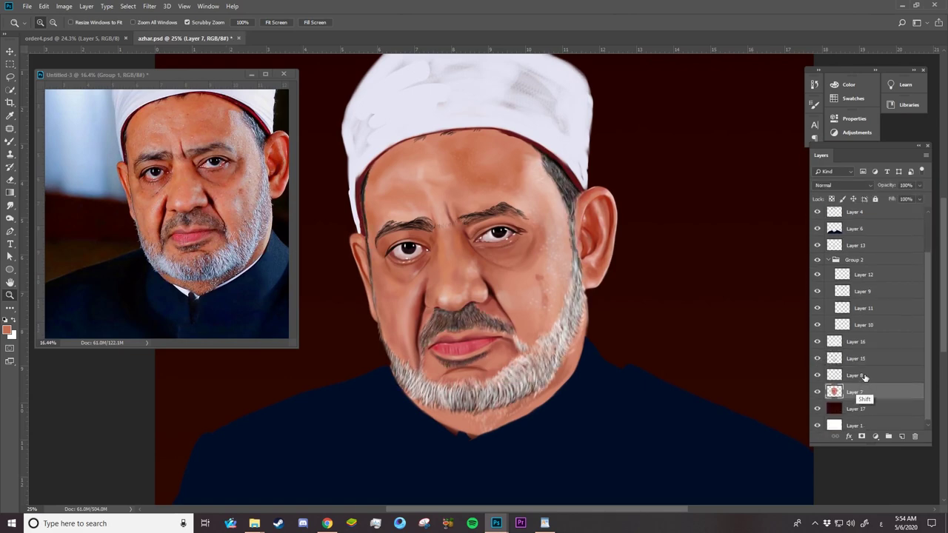
right_click(863, 385)
left_click(768, 388)
Step: Apply Brightness/Contrast to the portrait with Brightness 6 and Contrast 13
left_click(65, 6)
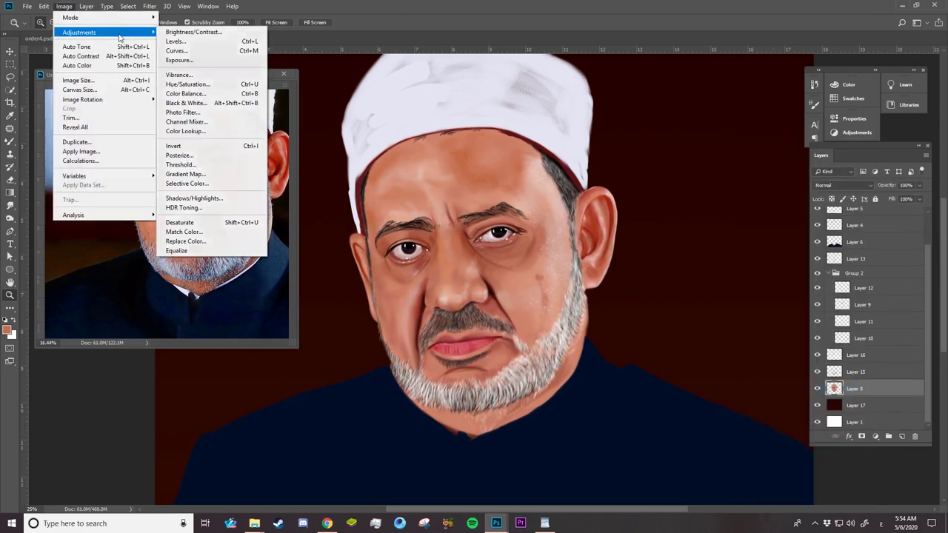
left_click(192, 32)
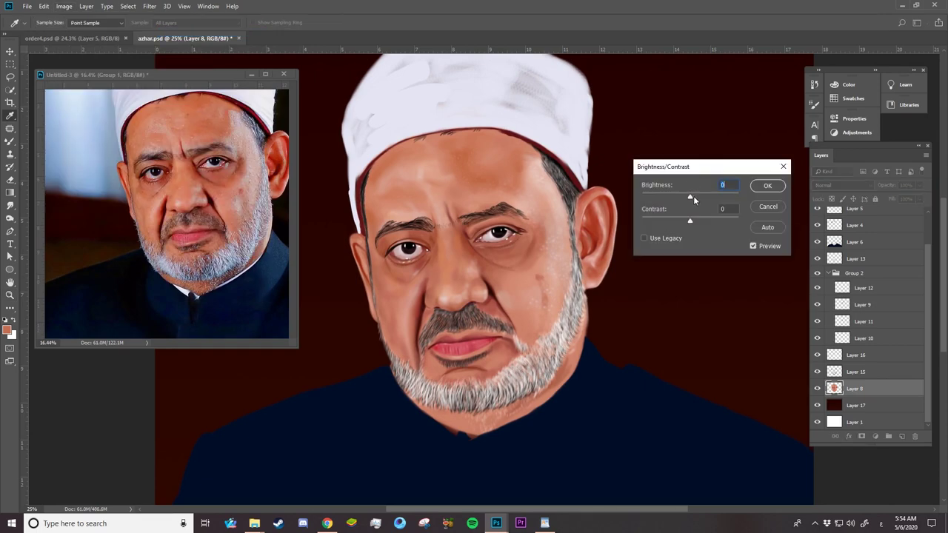
mouse_move(692, 197)
left_mouse_down()
mouse_move(697, 221)
mouse_move(693, 200)
left_mouse_up()
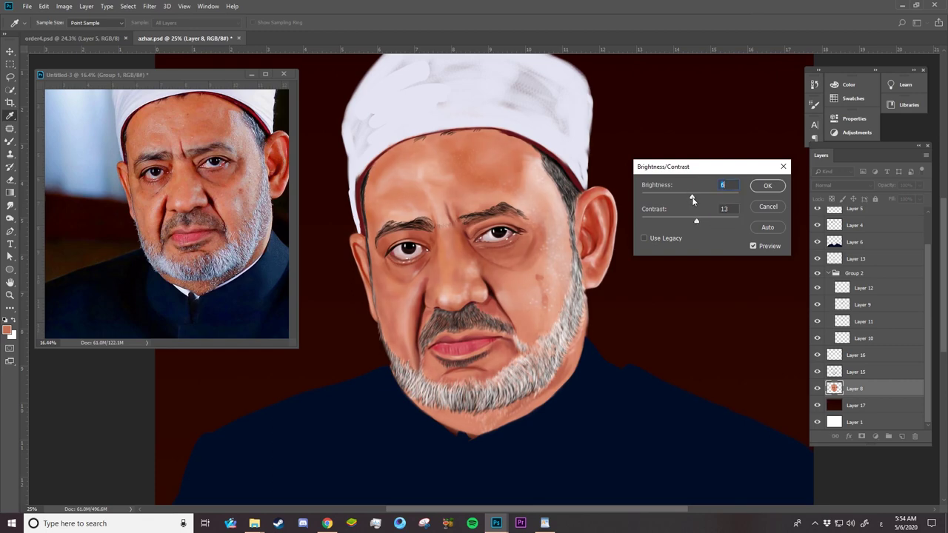
left_click(752, 247)
left_click(753, 247)
left_click(753, 247)
left_click(753, 247)
left_click(768, 186)
Step: Zoom the portrait and the reference photo in on the forehead
key("z")
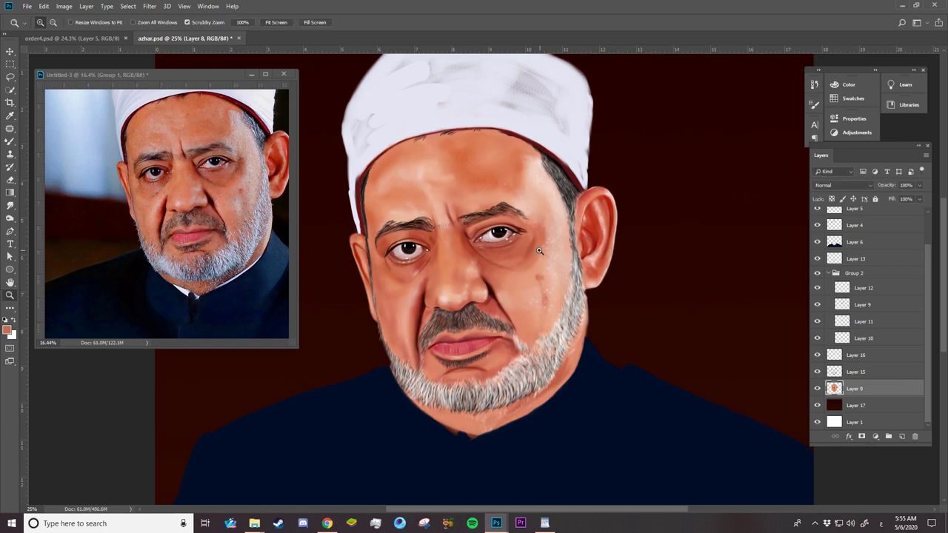
left_click(490, 268)
mouse_move(489, 275)
left_mouse_down()
mouse_move(469, 286)
mouse_move(514, 222)
mouse_move(509, 208)
left_mouse_up()
key("v")
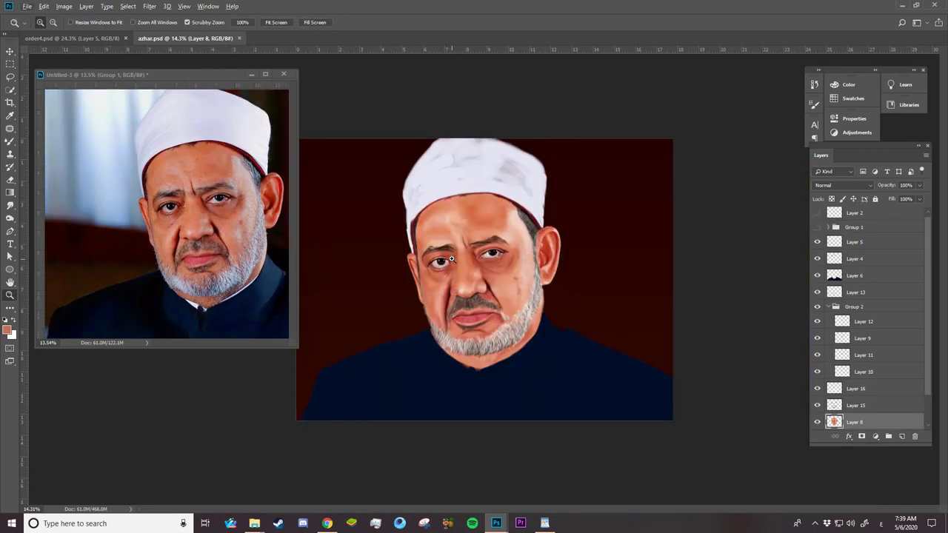
left_click_drag(433, 229, 474, 230)
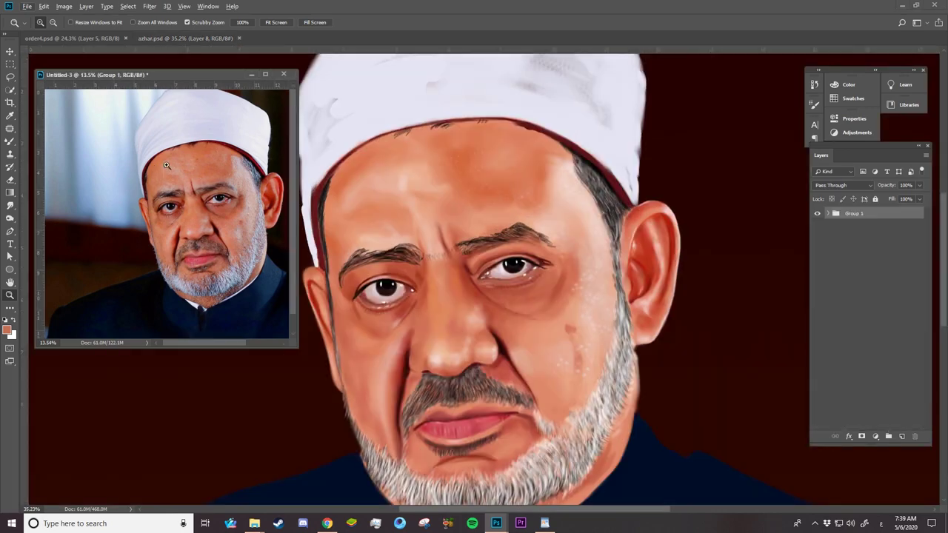
mouse_move(154, 152)
left_mouse_down()
mouse_move(311, 189)
mouse_move(415, 190)
left_mouse_up()
left_click(351, 188)
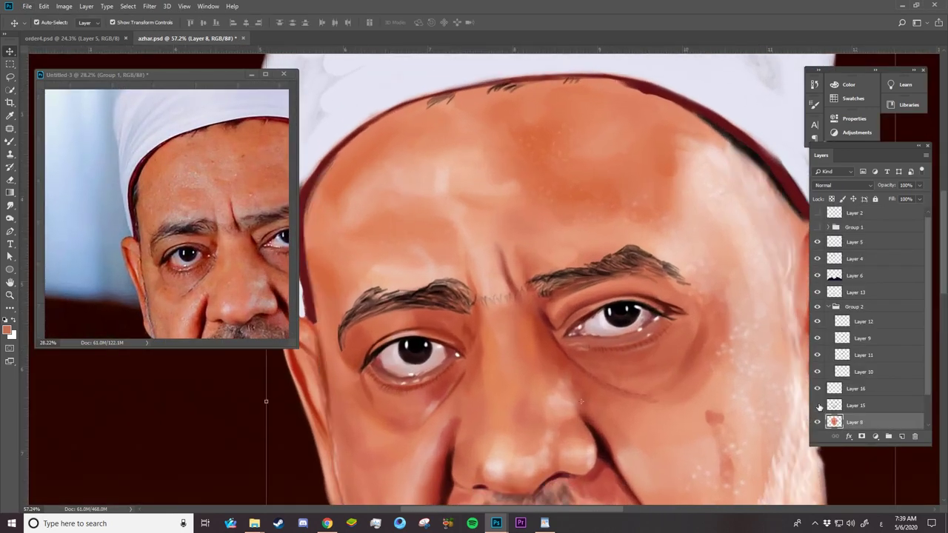
Step: Blend the skin tones across the forehead with the Mixer Brush
key("v")
left_click(10, 141)
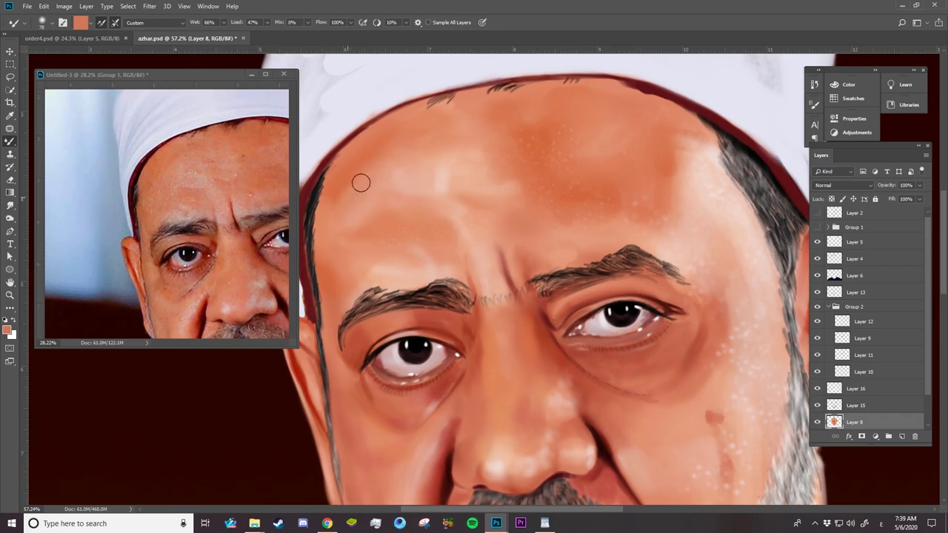
left_click_drag(428, 148, 364, 220)
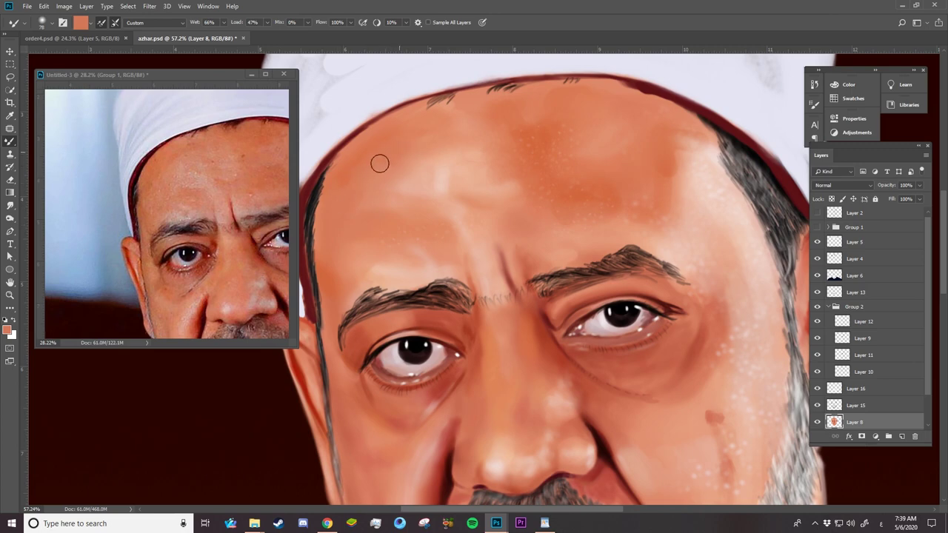
left_click_drag(459, 171, 380, 196)
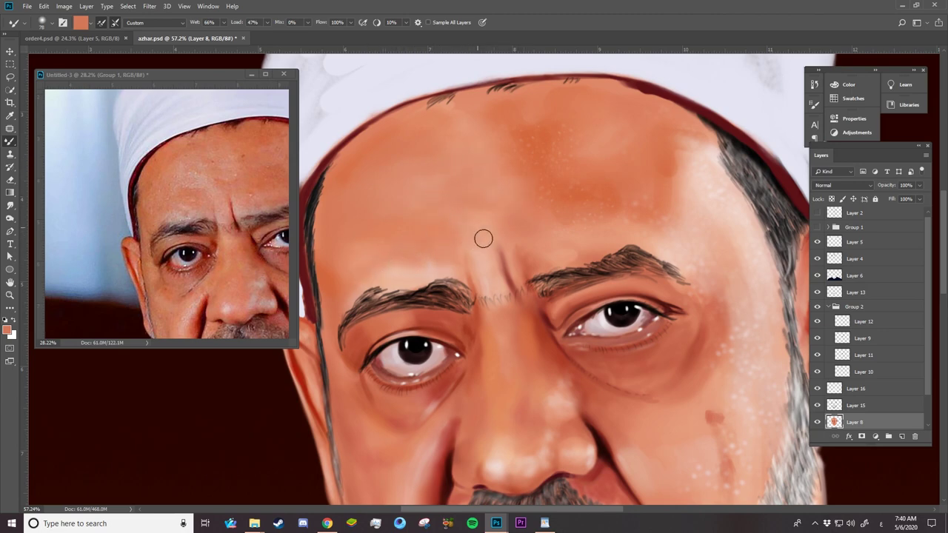
Step: Sample a lighter salmon skin tone and blend it above the right eyebrow
left_click(552, 255, "alt")
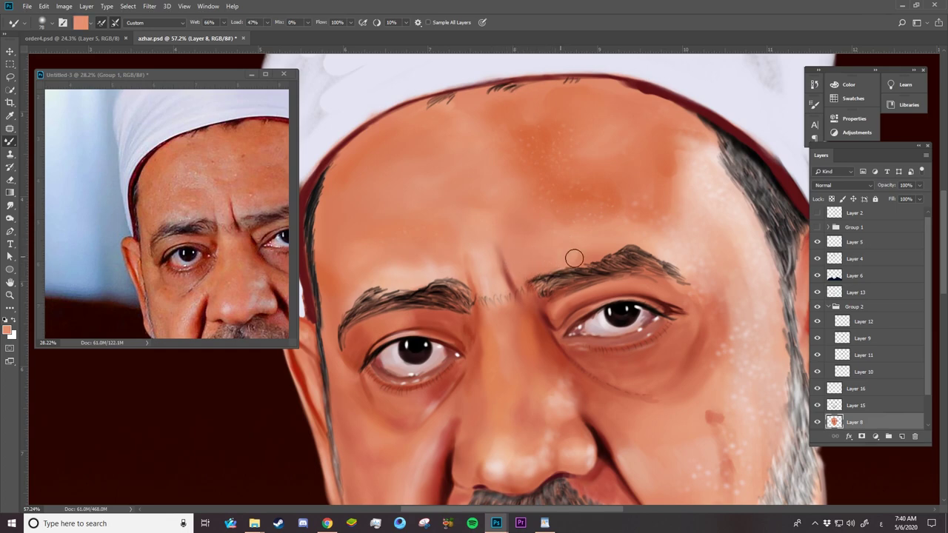
left_click_drag(608, 222, 591, 229)
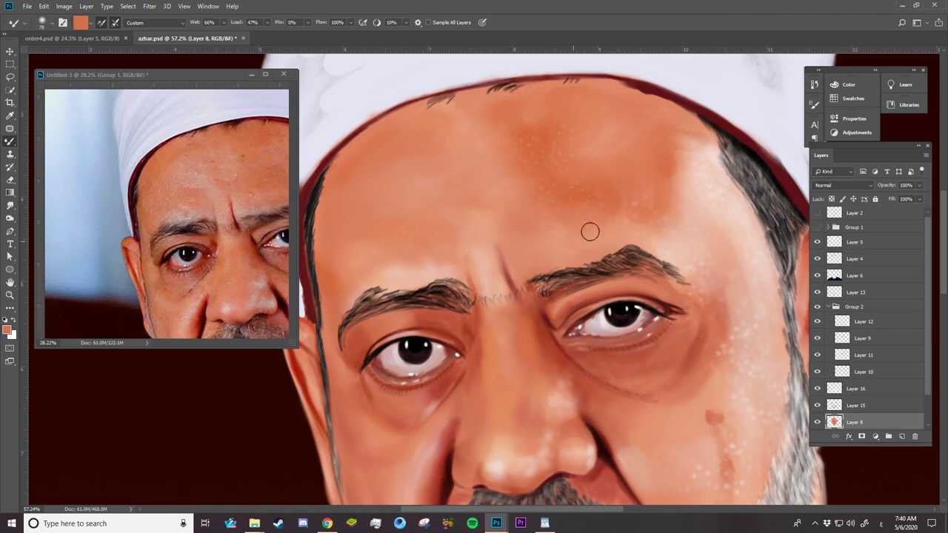
left_click(217, 342)
scroll(216, 342, "right", 3)
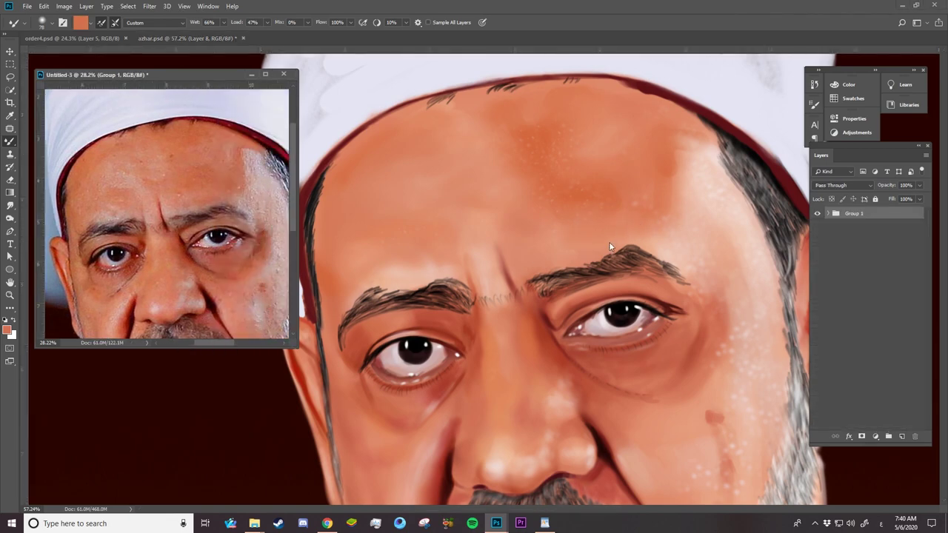
left_click(609, 241)
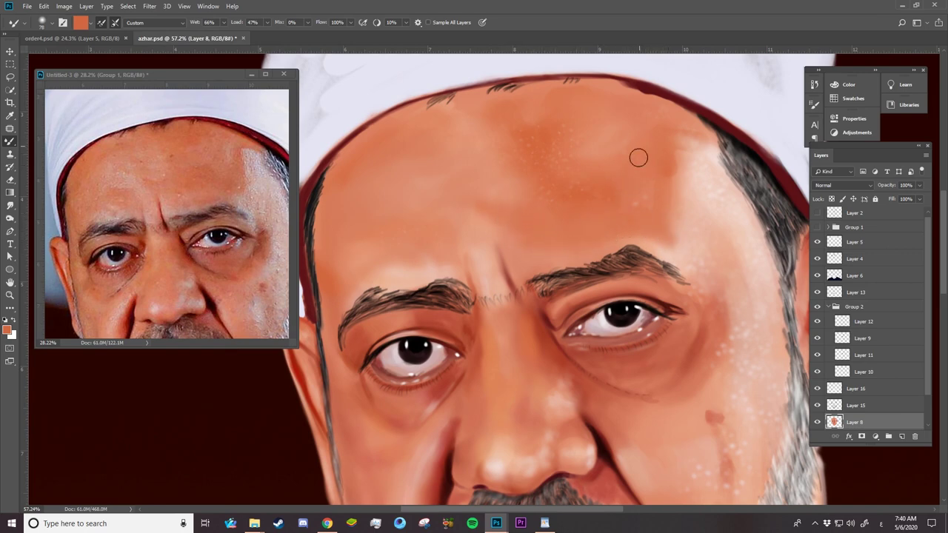
Step: Add soft texture to the upper forehead and shade above and between the eyebrows
right_click(614, 170)
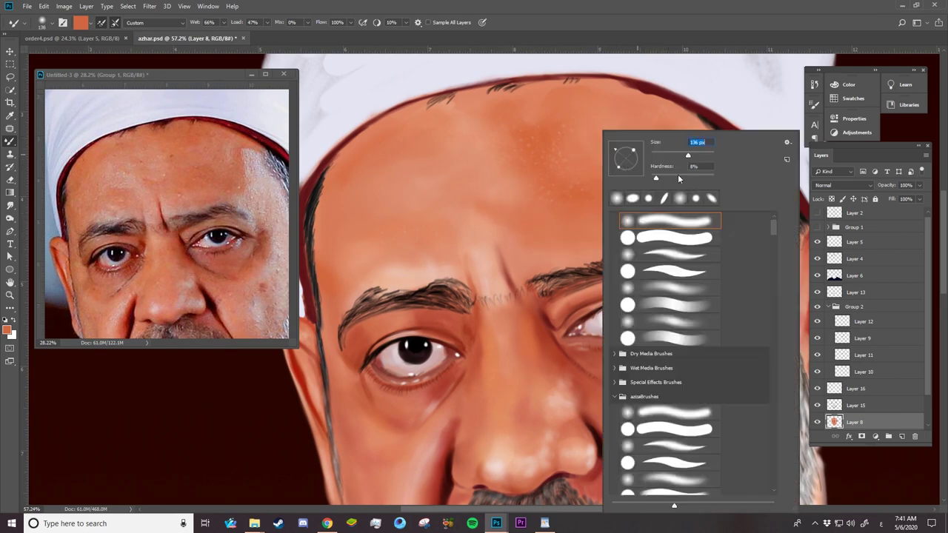
left_click(521, 124)
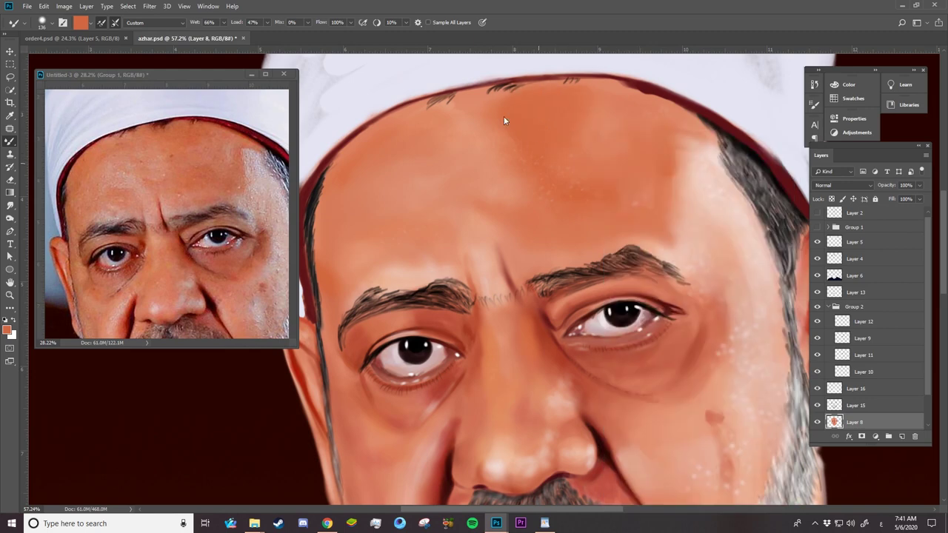
left_click_drag(495, 157, 455, 109)
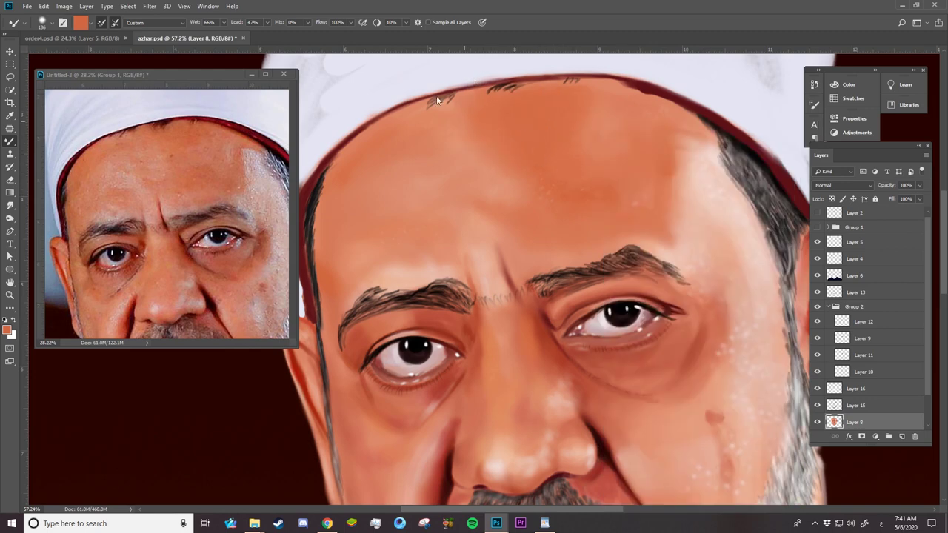
left_click_drag(491, 219, 469, 232)
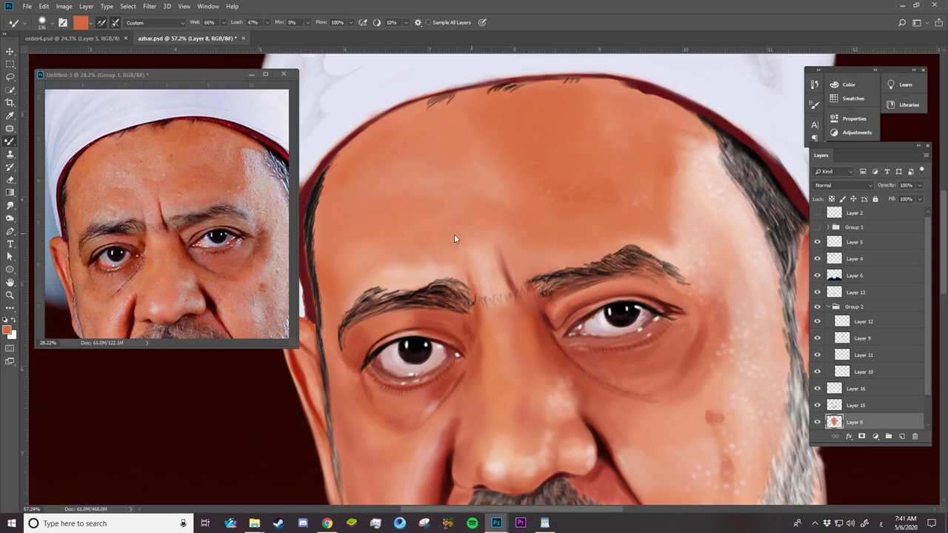
left_click_drag(434, 269, 388, 267)
mouse_move(484, 243)
left_mouse_down()
mouse_move(476, 268)
mouse_move(497, 293)
left_mouse_up()
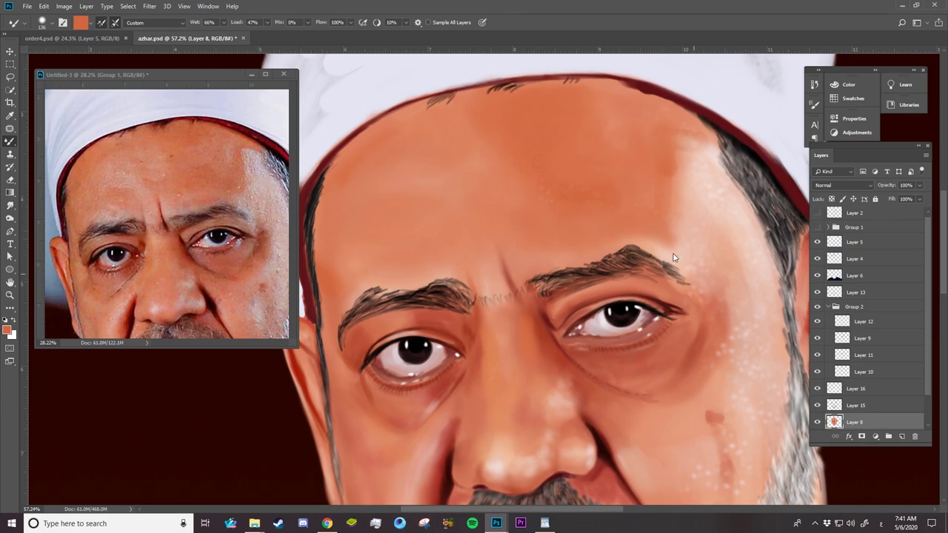
Step: Blend the right eyebrow's outer end and the hairline edge, then select Dodge (Shadows, 58%)
left_click_drag(688, 265, 704, 248)
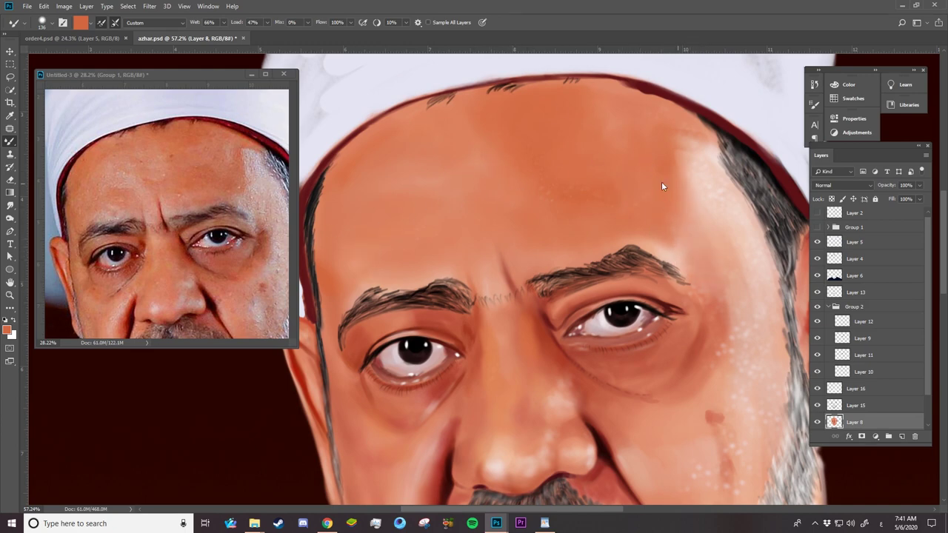
mouse_move(672, 117)
left_mouse_down()
mouse_move(644, 104)
mouse_move(684, 154)
left_mouse_up()
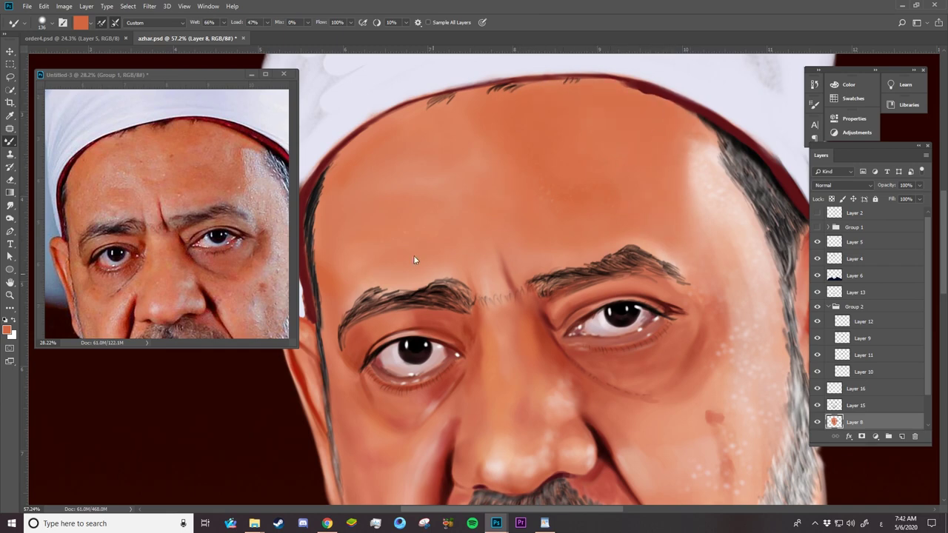
left_click(10, 220)
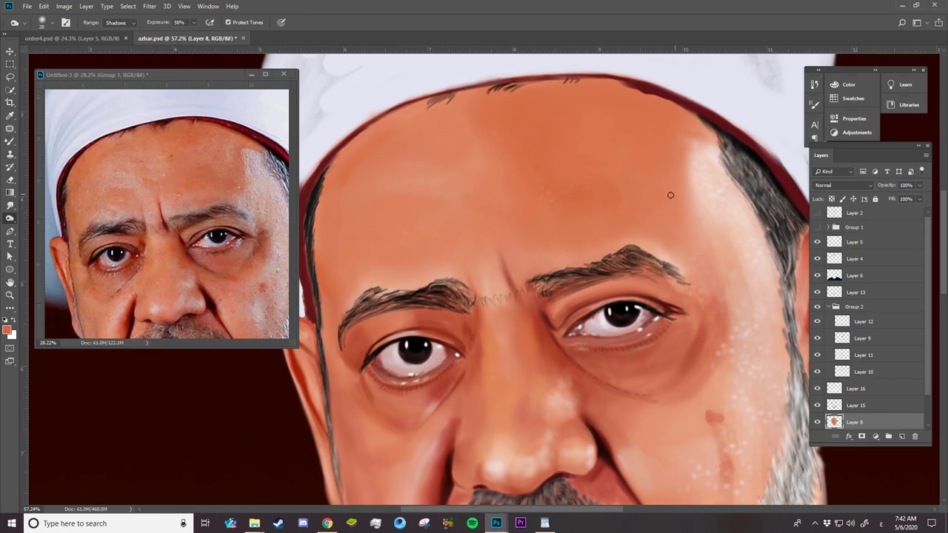
Step: Dodge forehead patches with an enlarged brush, switching the Dodge range from Shadows to Midtones
left_click(817, 227)
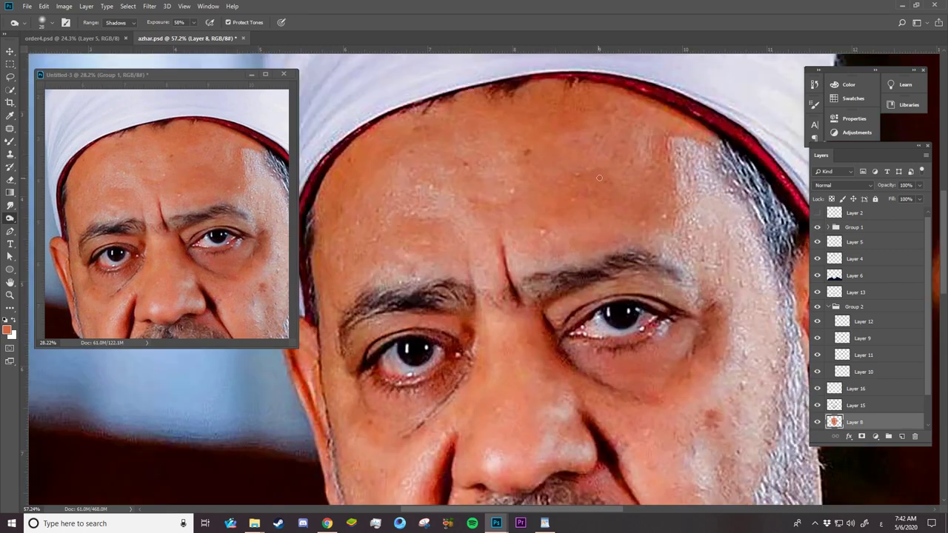
right_click(620, 152)
key("Escape")
right_click(620, 153)
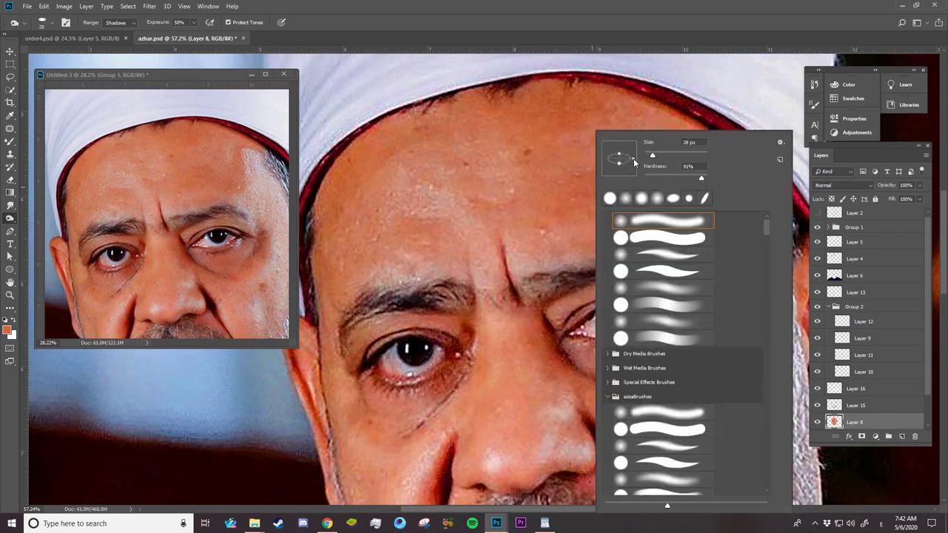
left_click(571, 184)
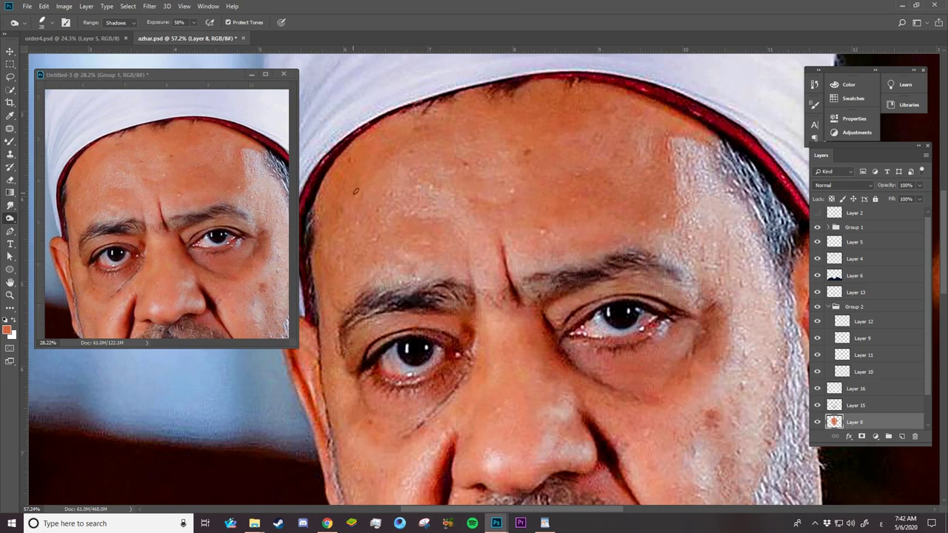
right_click(519, 119)
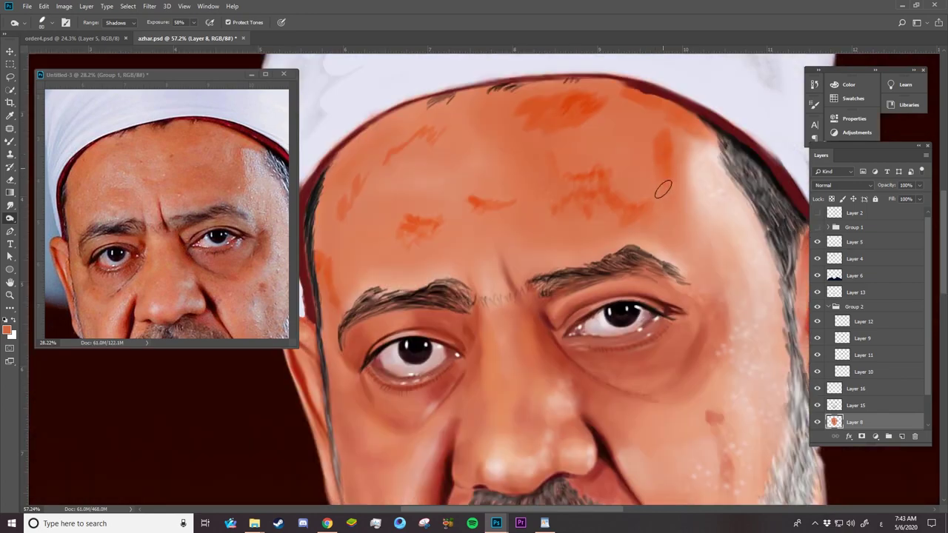
left_click(118, 22)
left_click(119, 36)
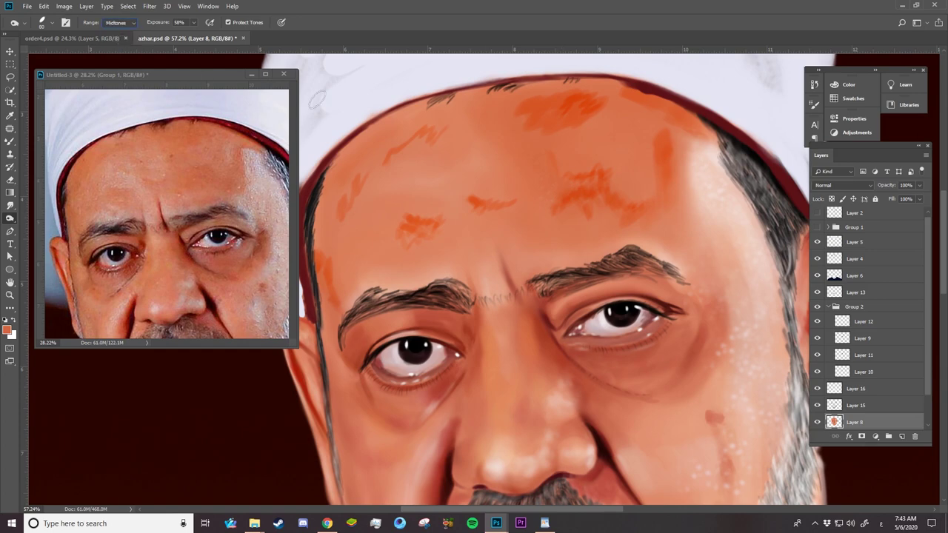
Step: With a smaller Mixer Brush, blend the orange forehead patches and spread orange over the upper-right forehead
left_click(10, 143)
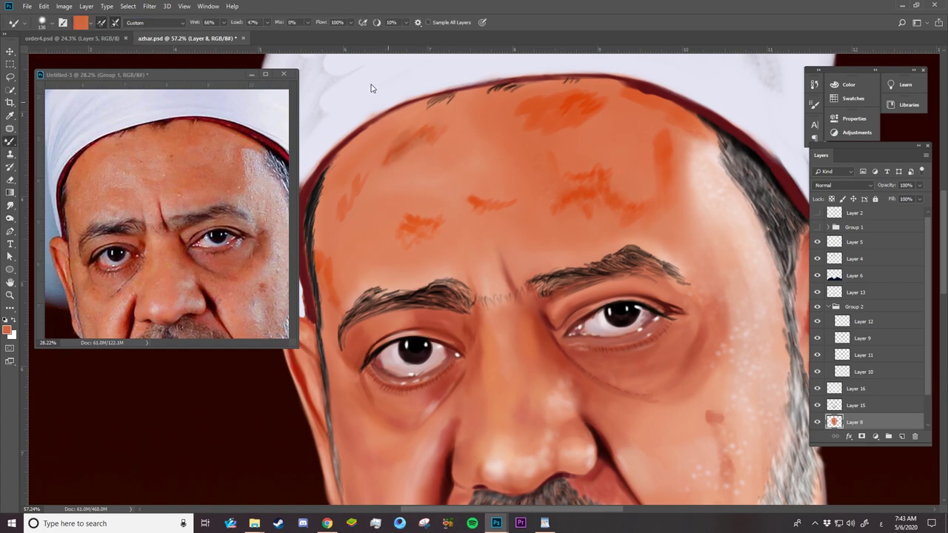
right_click(460, 132)
left_click(440, 127)
mouse_move(363, 176)
left_mouse_down()
mouse_move(331, 210)
mouse_move(398, 235)
mouse_move(447, 218)
mouse_move(396, 243)
mouse_move(478, 202)
mouse_move(516, 204)
left_mouse_up()
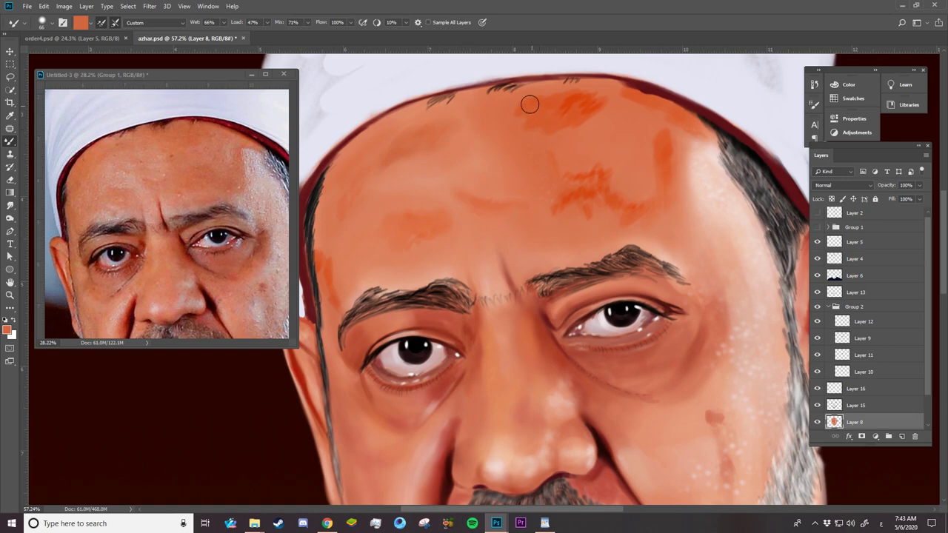
mouse_move(529, 101)
left_mouse_down()
mouse_move(596, 98)
mouse_move(525, 96)
mouse_move(546, 131)
mouse_move(559, 103)
mouse_move(658, 103)
mouse_move(660, 132)
mouse_move(648, 110)
mouse_move(659, 185)
mouse_move(614, 165)
mouse_move(567, 195)
mouse_move(587, 220)
mouse_move(656, 216)
left_mouse_up()
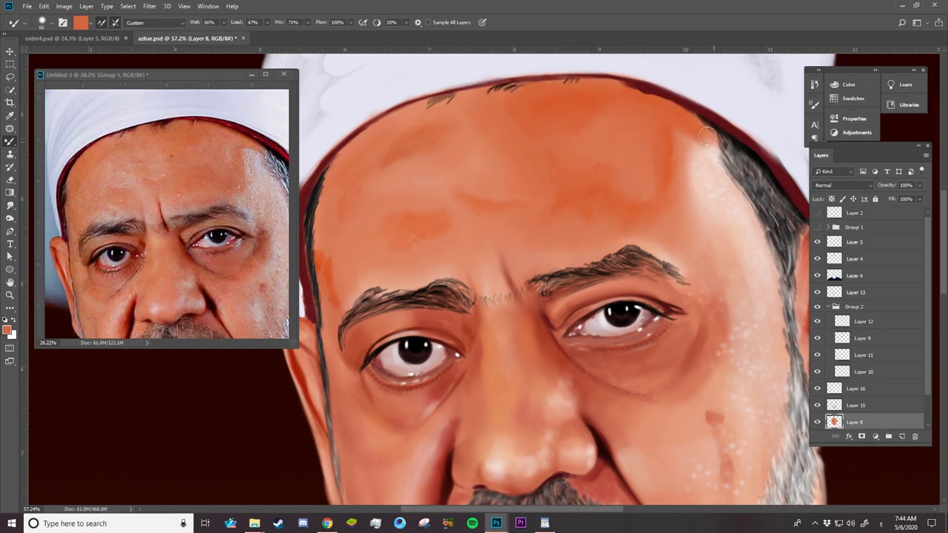
mouse_move(720, 143)
left_mouse_down()
mouse_move(669, 123)
mouse_move(665, 145)
left_mouse_up()
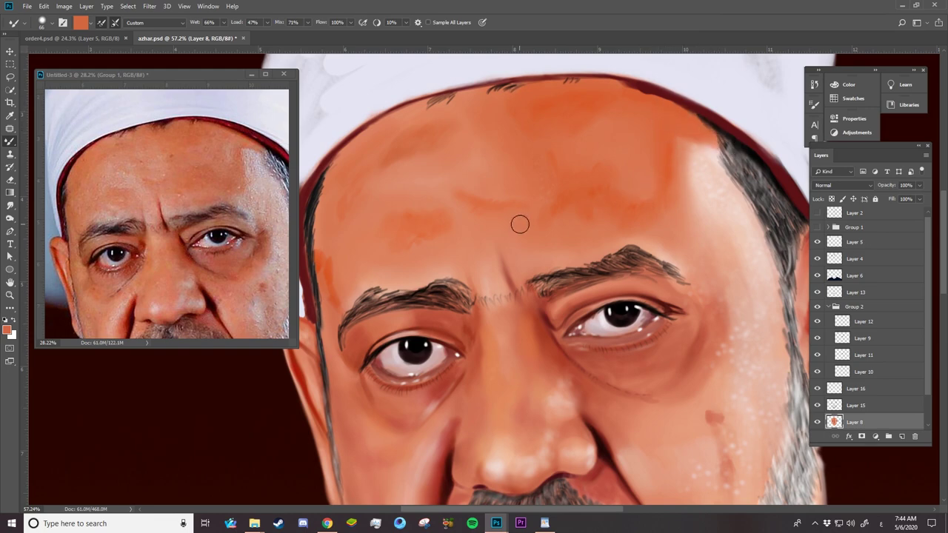
key("z")
scroll(421, 235, "down", 5)
Step: Enlarge the Mixer Brush and smooth the forehead above the left eyebrow and below the turban
scroll(421, 236, "up", 2)
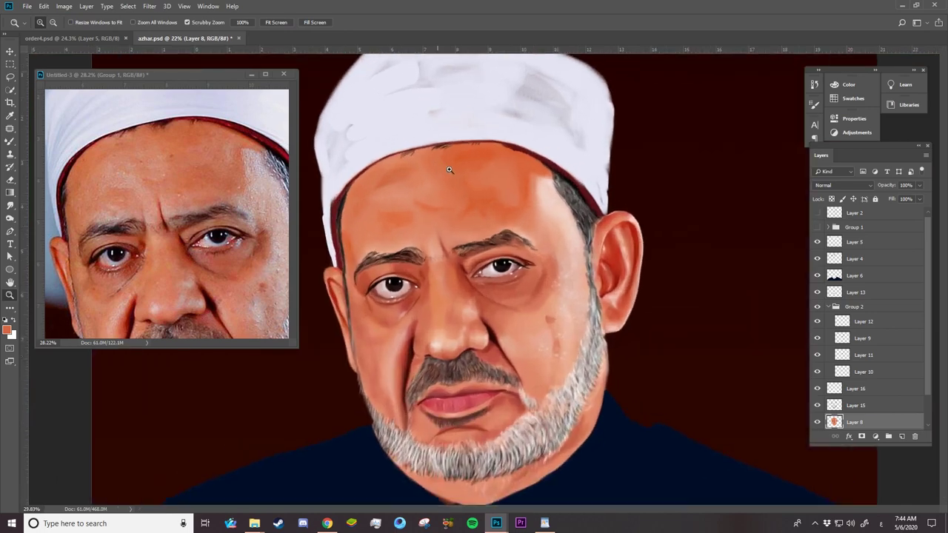
scroll(422, 236, "up", 2)
key("b")
right_click(470, 169)
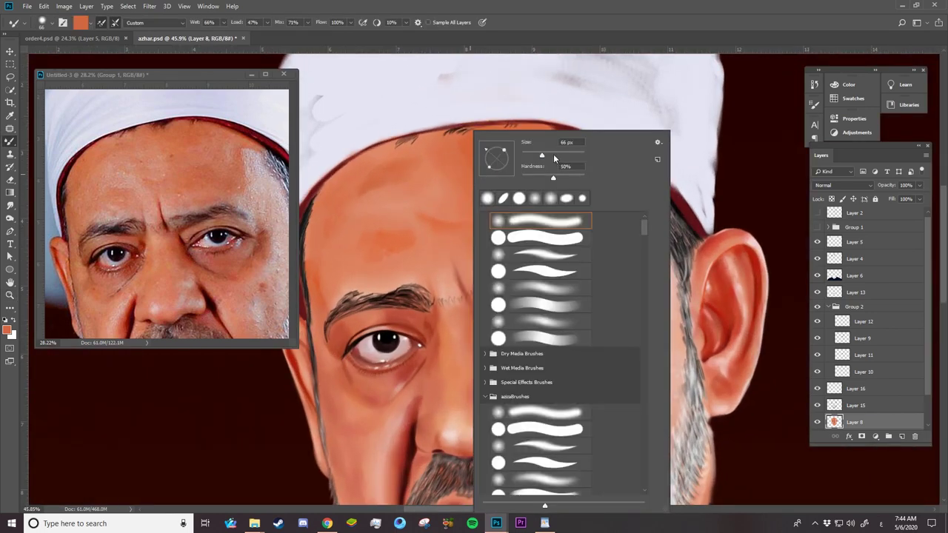
key("Escape")
mouse_move(404, 236)
left_mouse_down()
mouse_move(360, 252)
mouse_move(388, 248)
mouse_move(417, 258)
mouse_move(384, 260)
left_mouse_up()
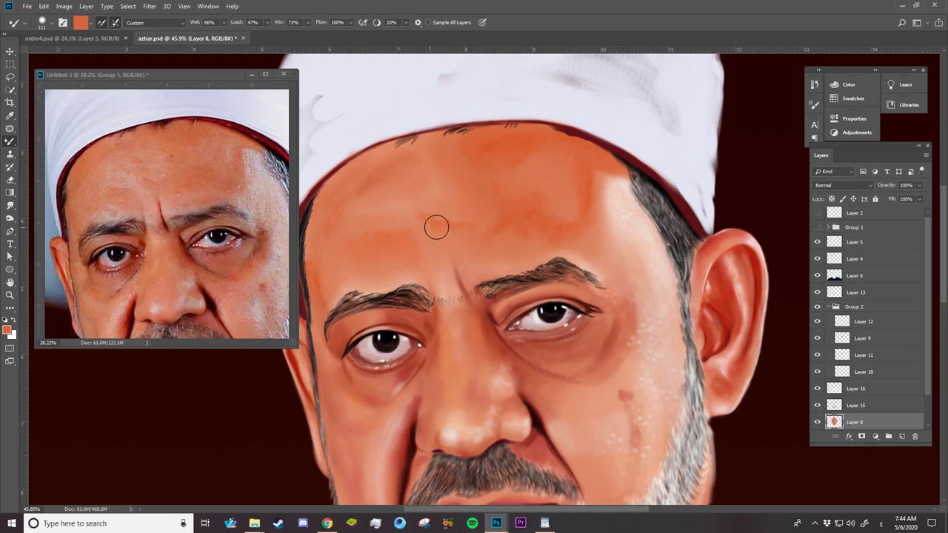
mouse_move(530, 245)
left_mouse_down()
mouse_move(567, 214)
mouse_move(529, 201)
mouse_move(527, 144)
left_mouse_up()
Step: Sample a pale pink skin tone from the reference and zoom both windows onto the forehead
left_click(263, 218, "alt")
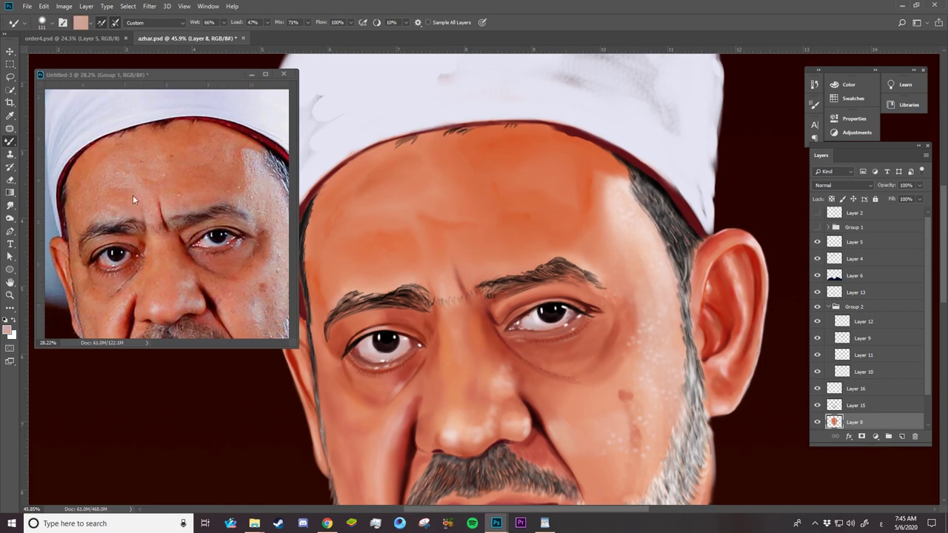
key("z")
left_click(130, 177)
left_click(355, 201)
Step: Add a new Layer 18 above Layer 15
left_click(852, 405)
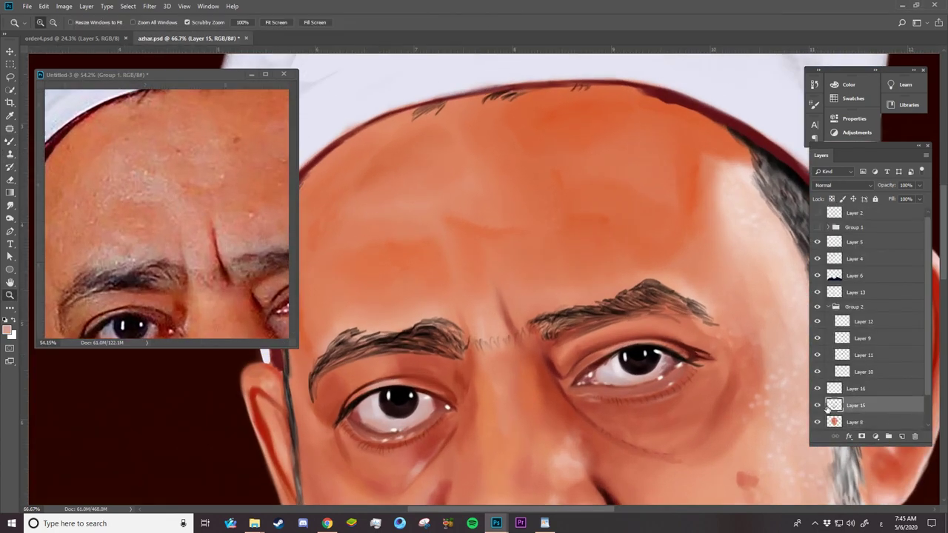
left_click(849, 422)
left_click(902, 437)
Step: Set the Brush to Screen mode at 100% flow and paint a light stroke beside the forehead
key("b")
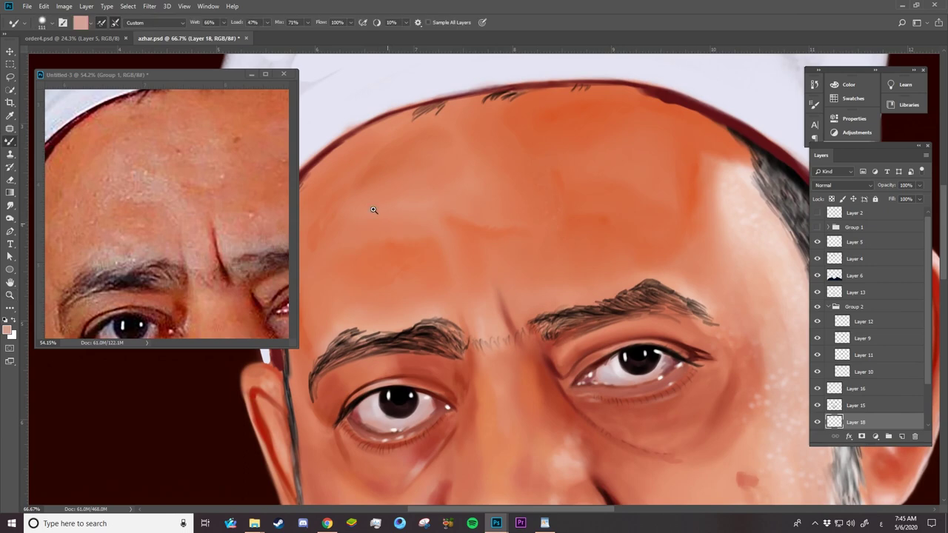
right_click(374, 210)
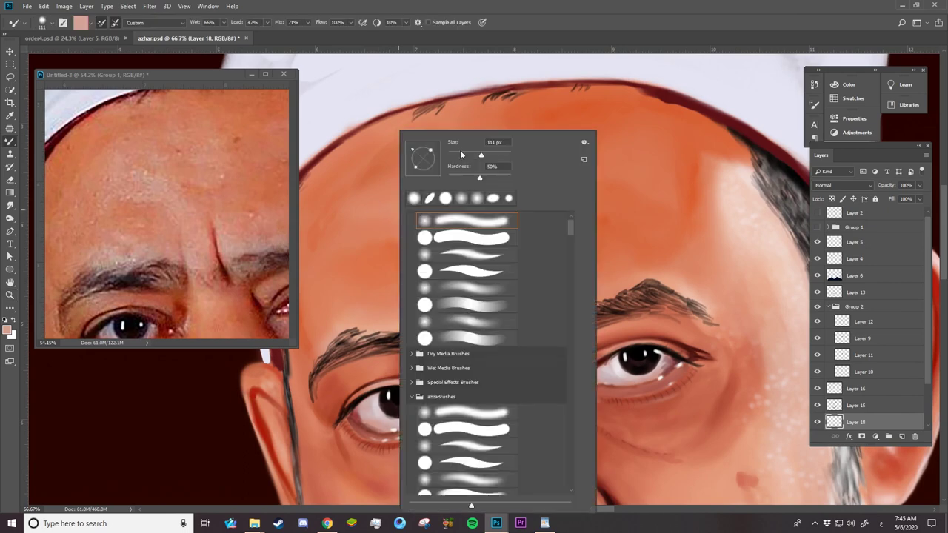
left_click(379, 205)
left_click(10, 141)
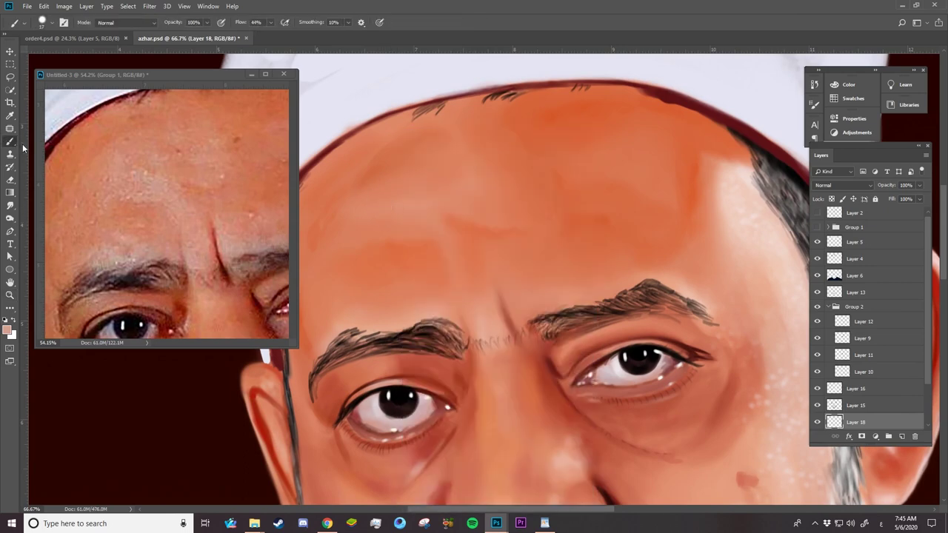
left_click(126, 22)
left_click(126, 123)
key("shift+0")
left_click_drag(715, 194, 728, 218)
right_click(420, 204)
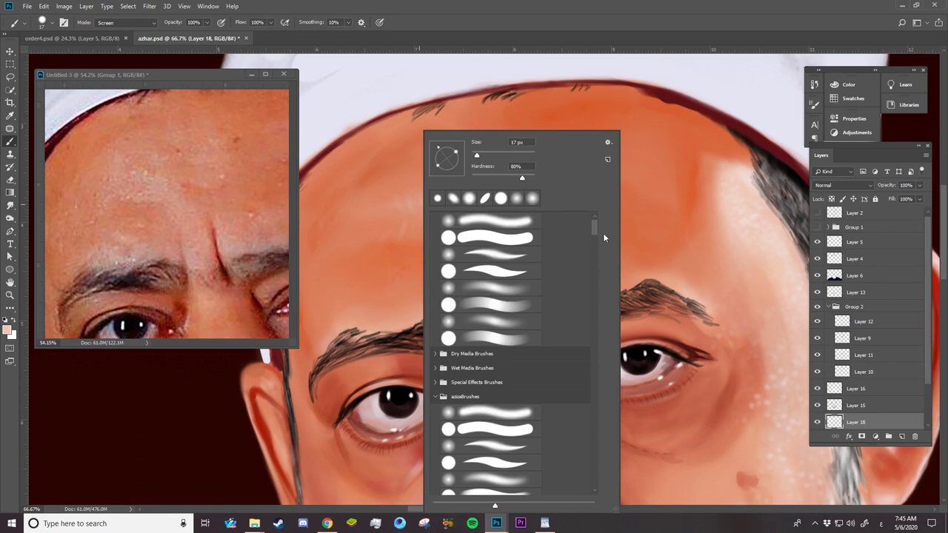
Step: Choose the 150 px scatter brush from the presets shown as thumbnails
left_click_drag(595, 227, 601, 269)
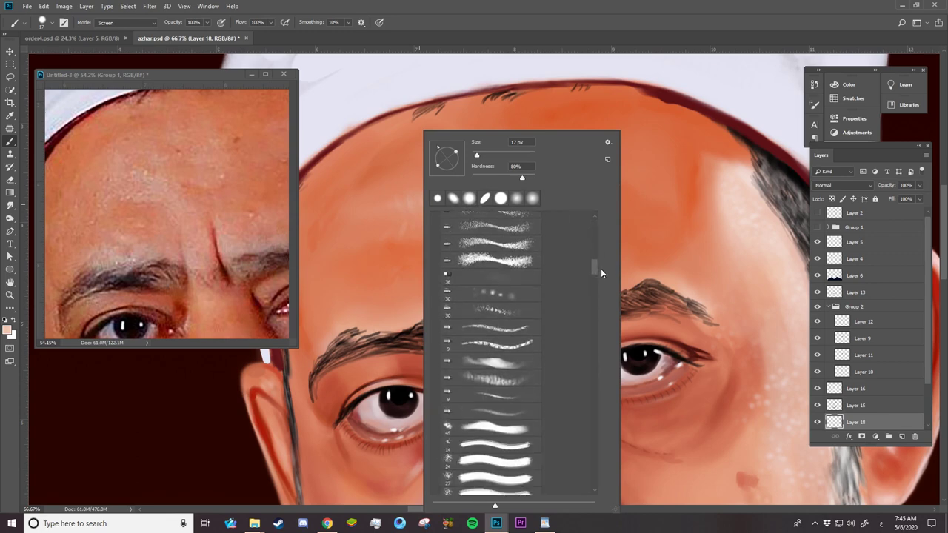
left_click(609, 142)
left_click(591, 264)
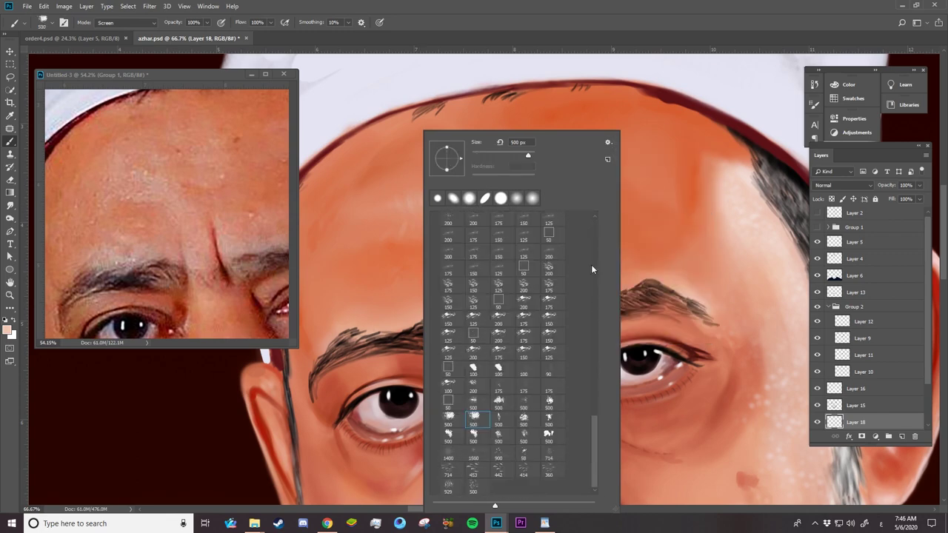
left_click_drag(594, 441, 595, 393)
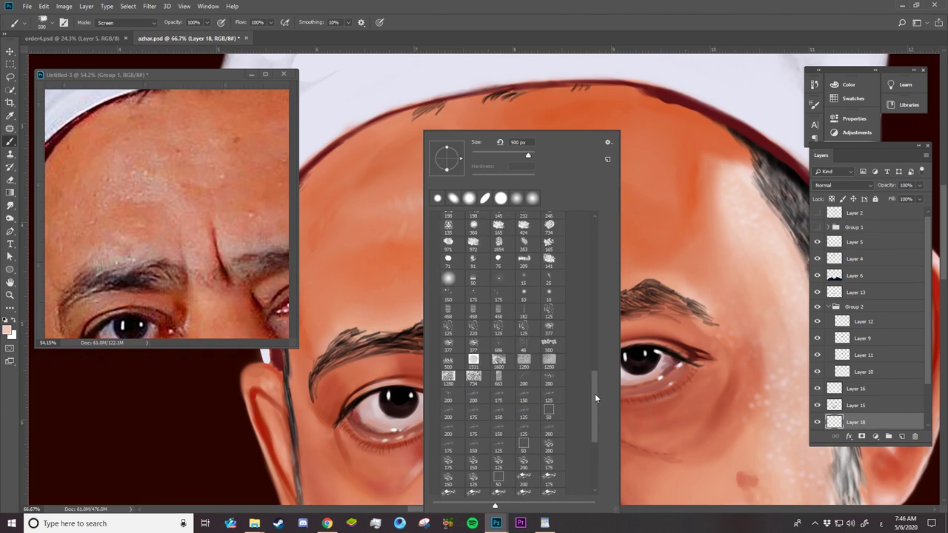
left_click(448, 294)
left_click(400, 218)
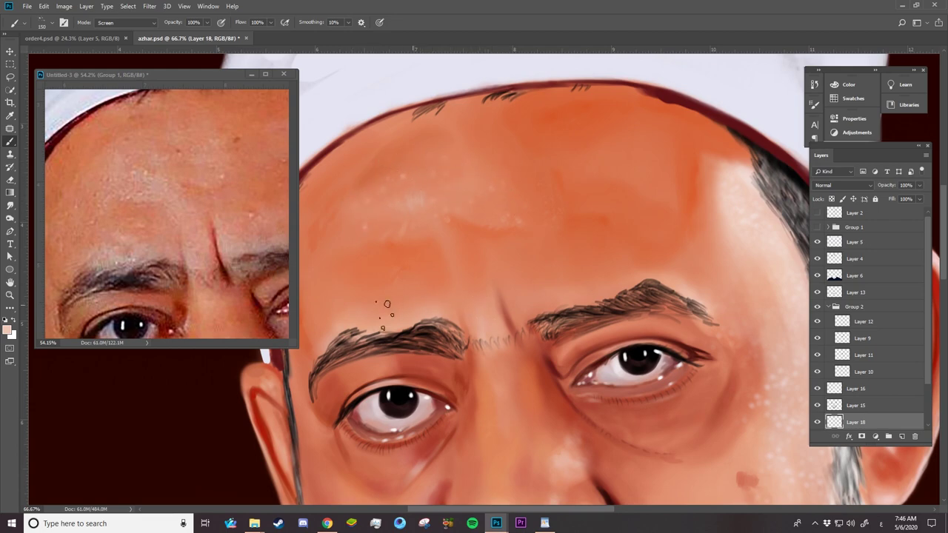
Step: Dab light speckles across the forehead and a small highlight dot on the upper forehead
left_click_drag(387, 304, 400, 271)
left_click_drag(353, 251, 318, 287)
left_click(292, 338)
scroll(220, 341, "down", 2)
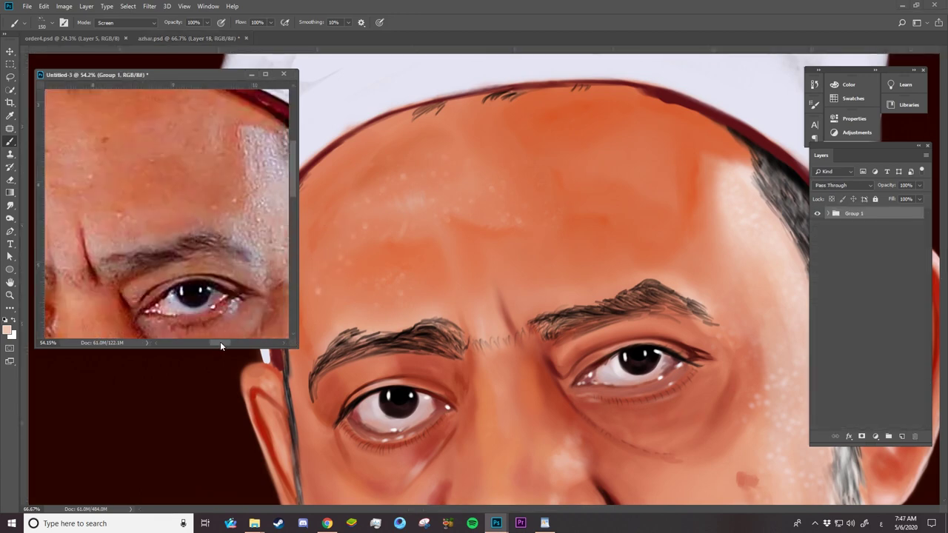
scroll(220, 341, "left", 2)
scroll(220, 342, "down", 2)
left_click(480, 221)
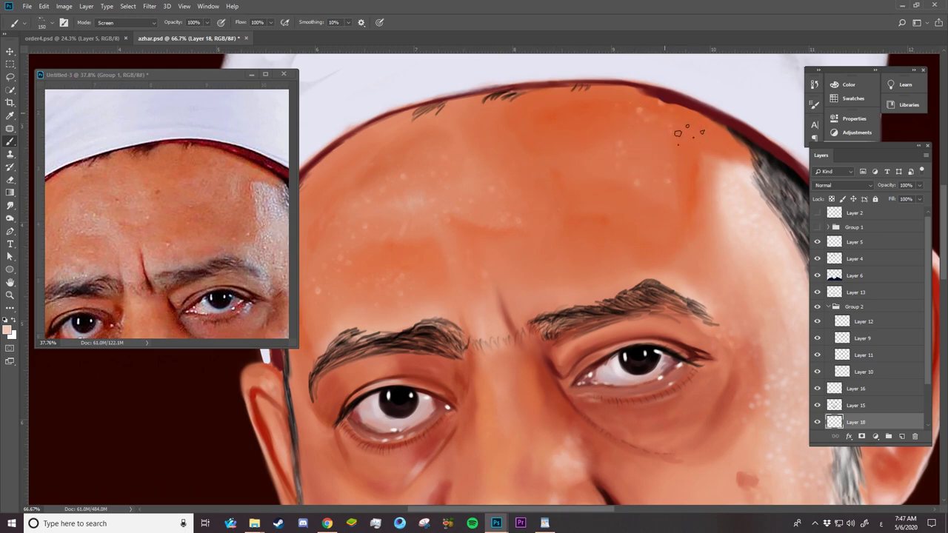
left_click(567, 157)
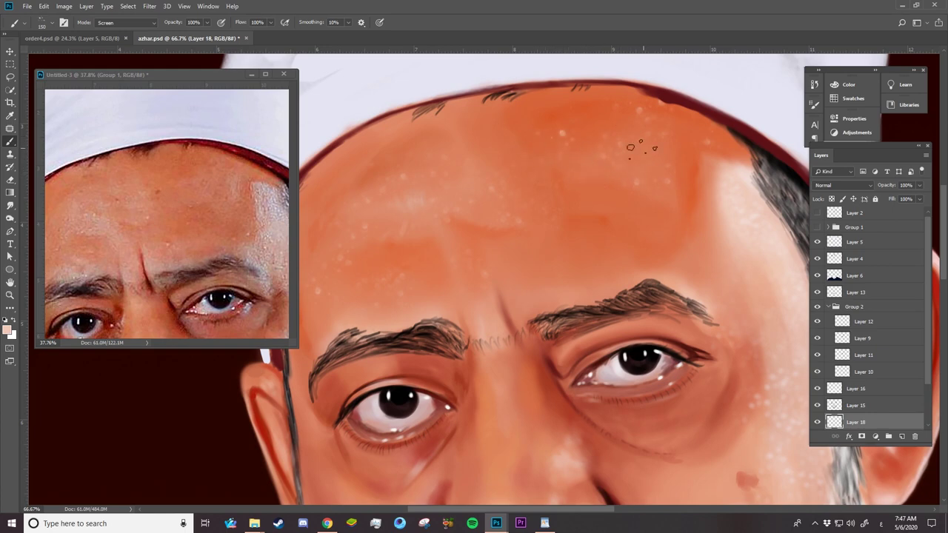
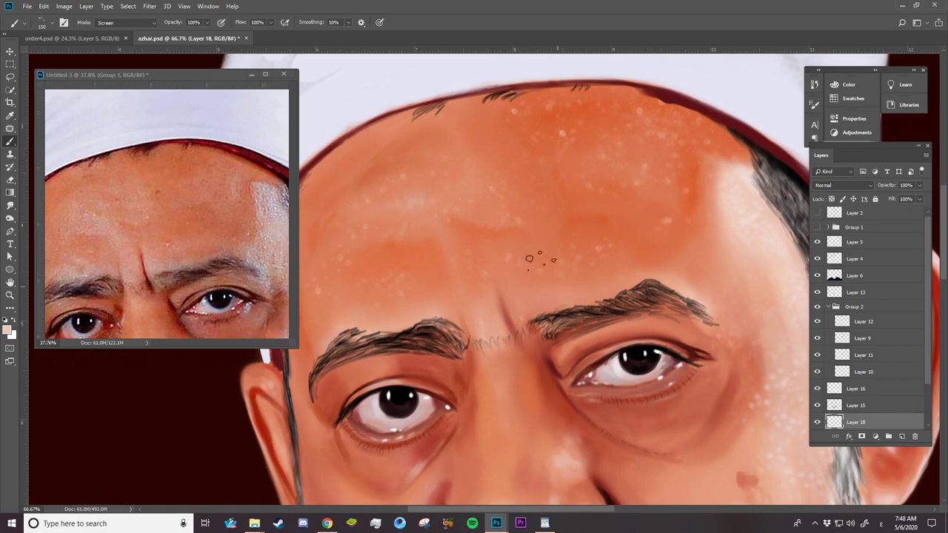
Step: Zoom the reference photo and painting onto the face and set the brush to 84 px
key("z")
scroll(565, 277, "down", 5)
scroll(566, 277, "up", 2)
left_click_drag(229, 279, 202, 279)
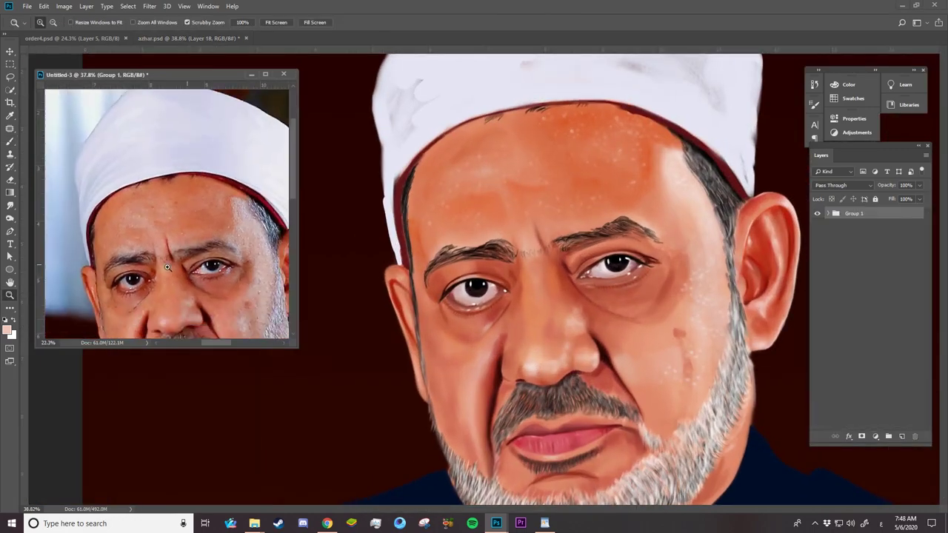
left_click_drag(275, 246, 319, 245)
left_click_drag(731, 237, 770, 236)
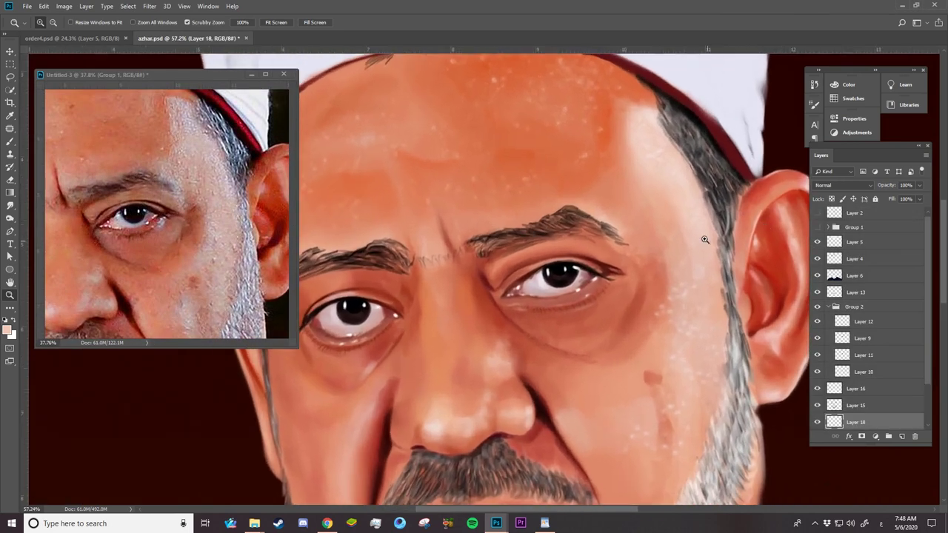
key("b")
right_click(649, 149)
key("Return")
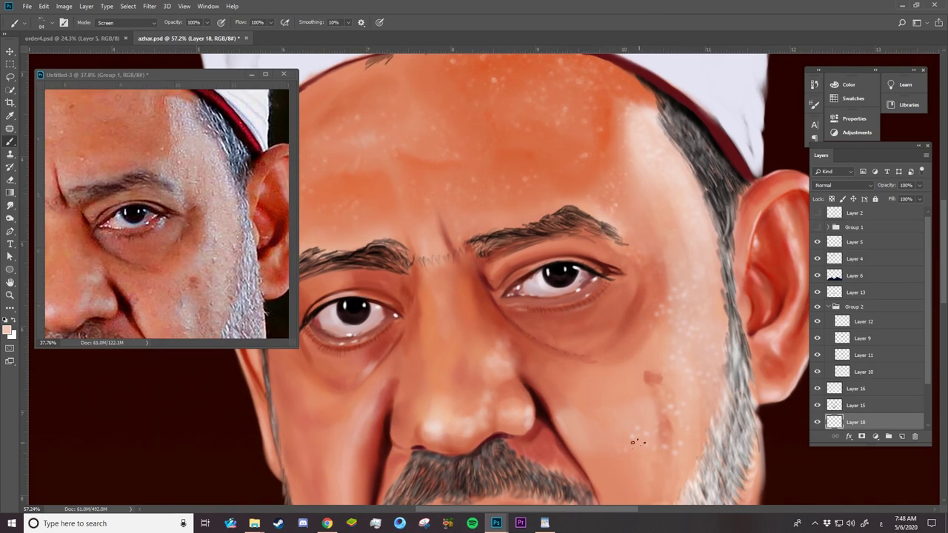
left_click_drag(643, 456, 640, 304)
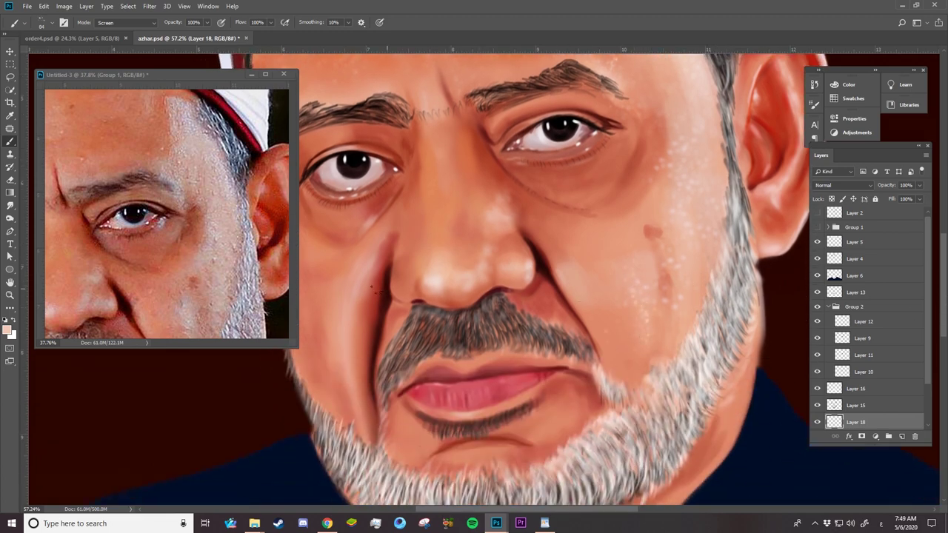
scroll(245, 244, "down", 5)
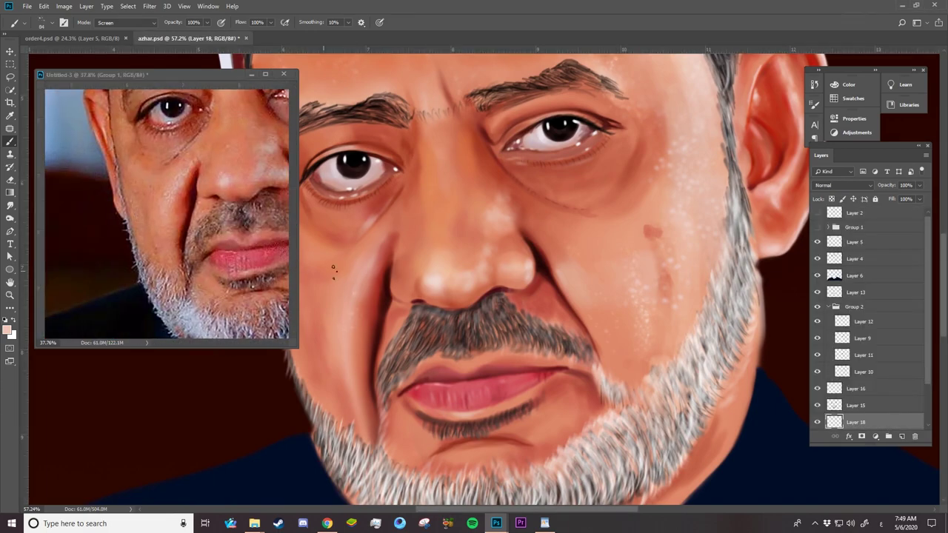
Step: Zoom in on the forehead and size the Smudge brush from 188 px down to 10 px
key("z")
mouse_move(333, 271)
left_mouse_down()
mouse_move(281, 271)
mouse_move(426, 155)
left_mouse_up()
mouse_move(185, 222)
left_mouse_down()
mouse_move(134, 223)
mouse_move(193, 223)
left_mouse_up()
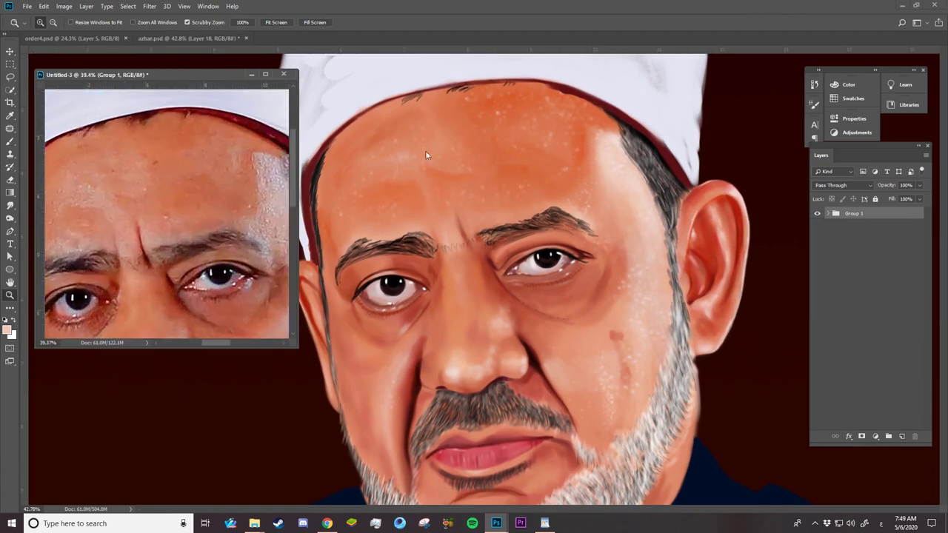
left_click_drag(516, 115, 548, 115)
key("r")
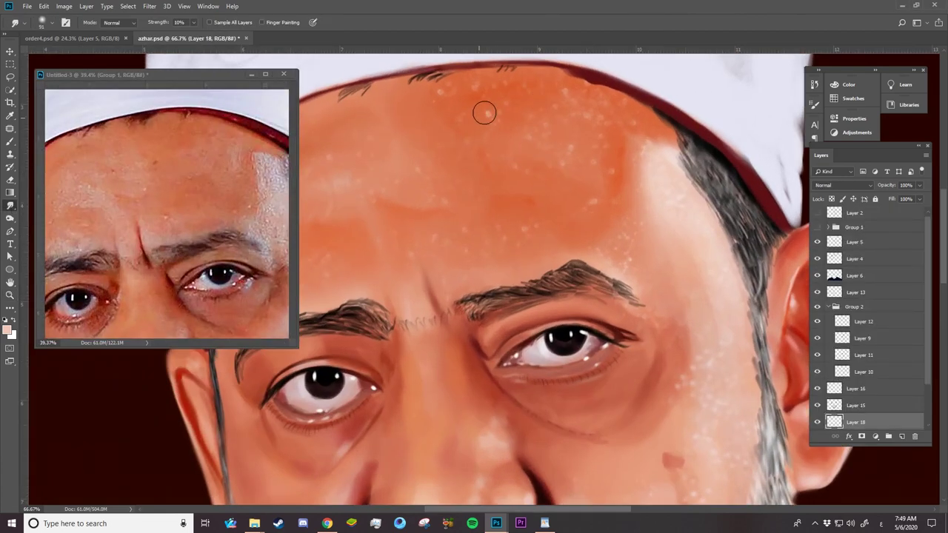
right_click(489, 112)
key("Escape")
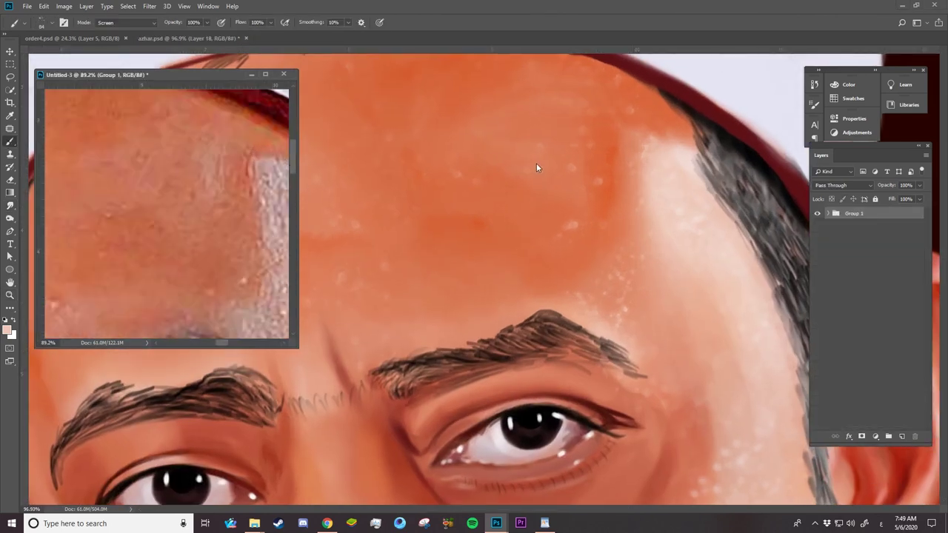
right_click(546, 132)
left_click(601, 155)
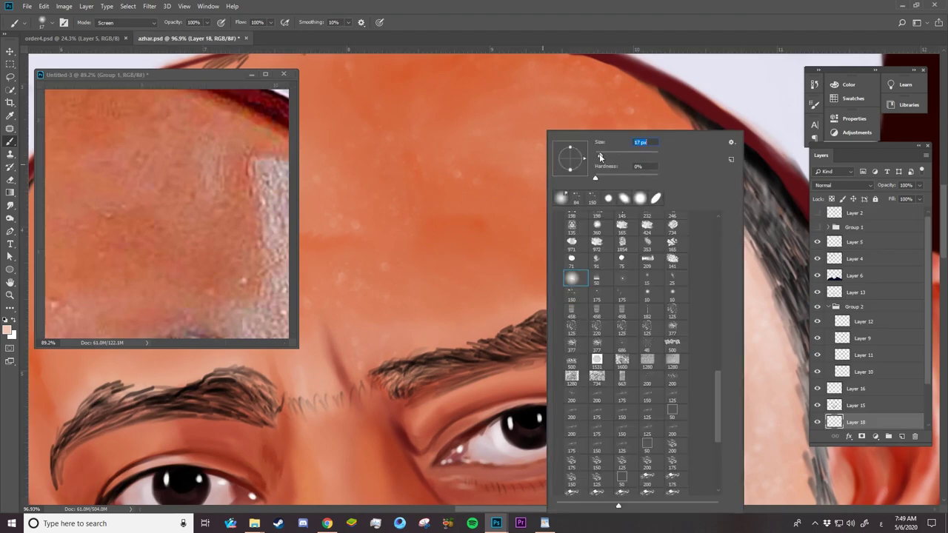
key("Return")
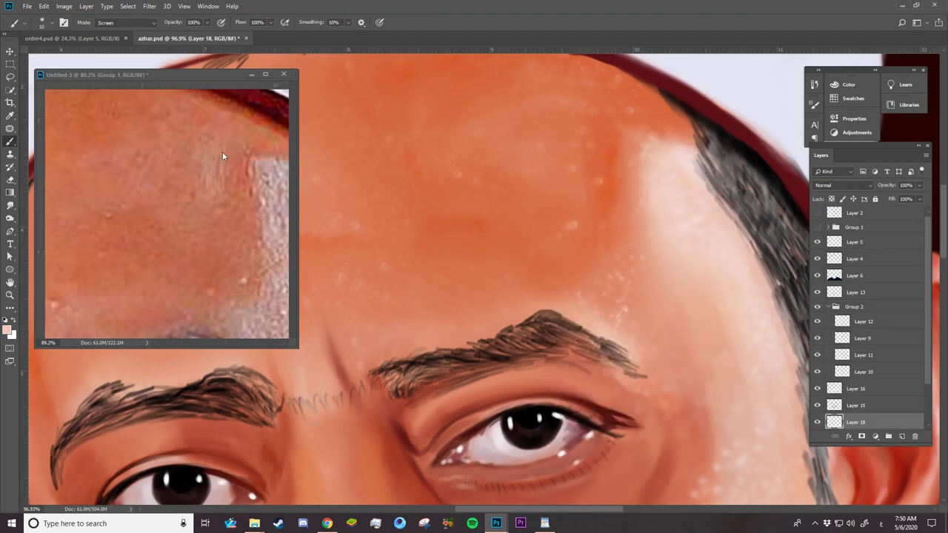
Step: Compare the painting against the original photo, then pick the Eraser and zoom out
left_click(817, 213)
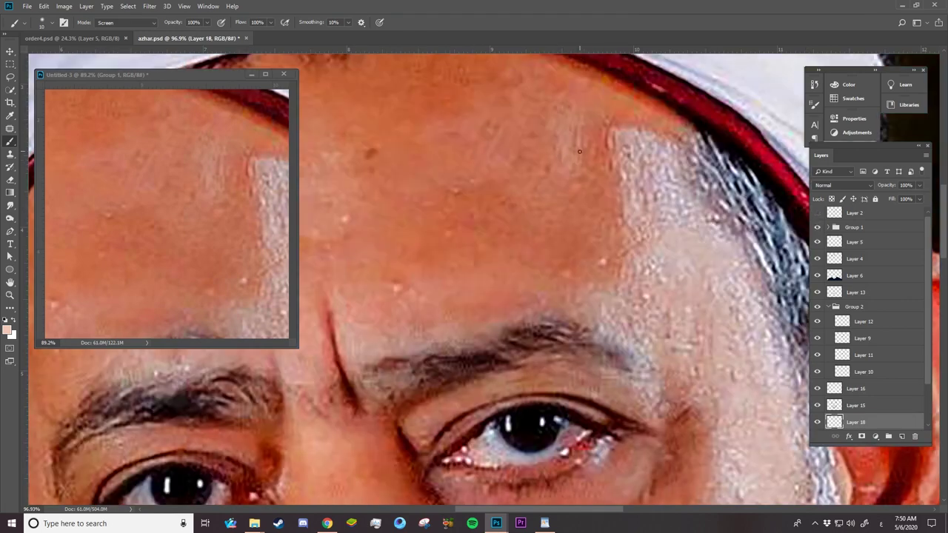
left_click(817, 227)
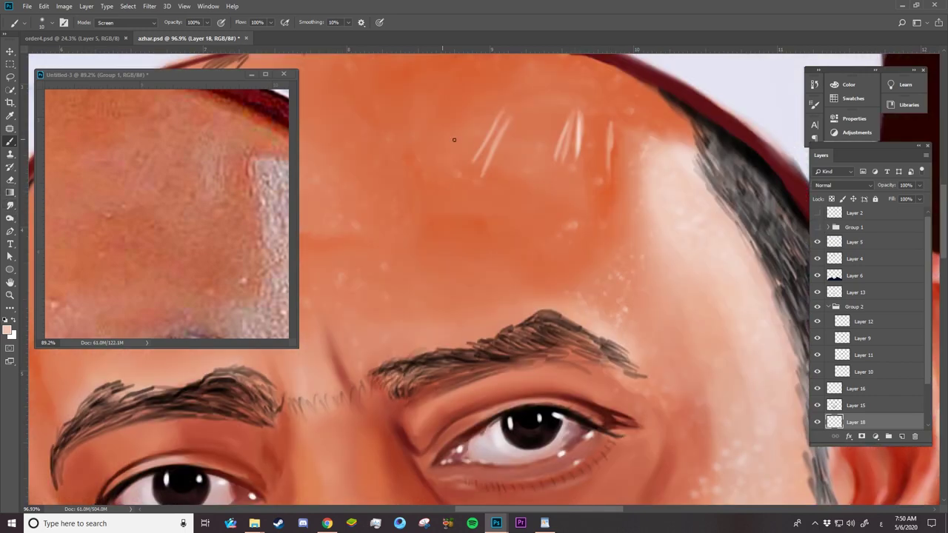
left_click(11, 180)
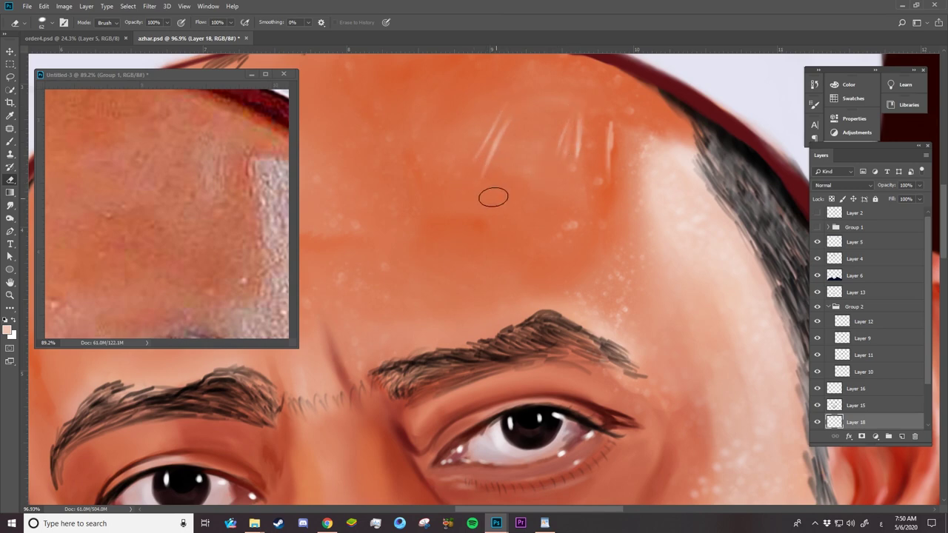
key("z")
mouse_move(487, 225)
left_mouse_down()
mouse_move(451, 234)
mouse_move(474, 234)
left_mouse_up()
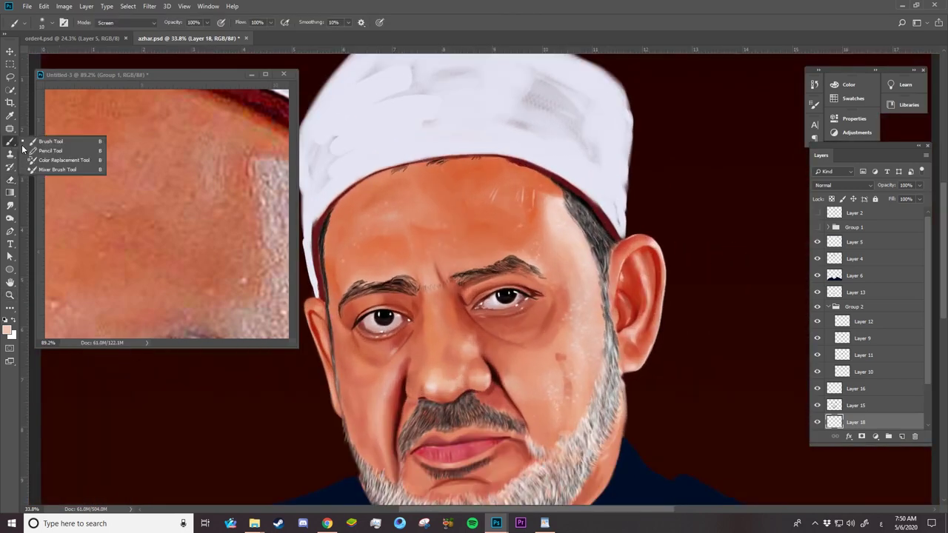
Step: Blend the light streaks on the forehead with the Mixer Brush
left_click_drag(11, 141, 67, 170)
left_click_drag(529, 186, 519, 195)
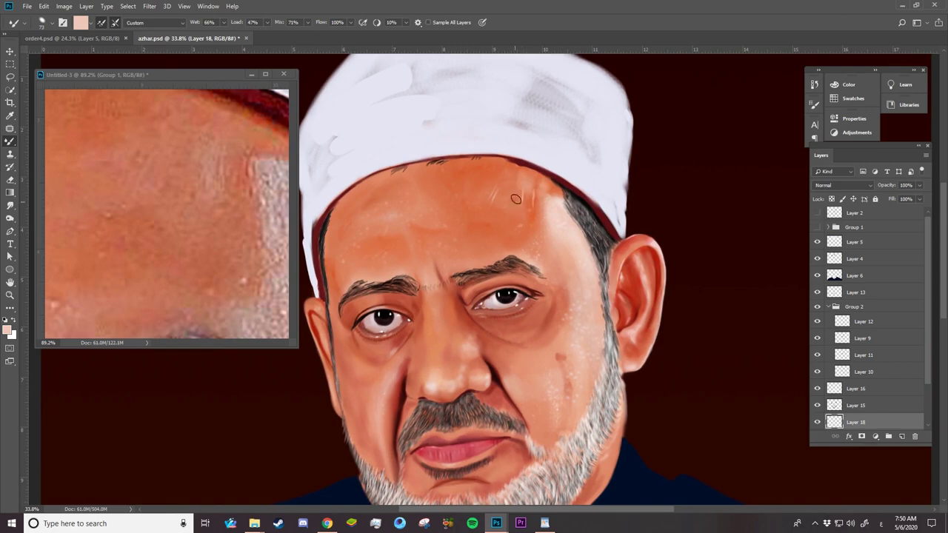
left_click(10, 205)
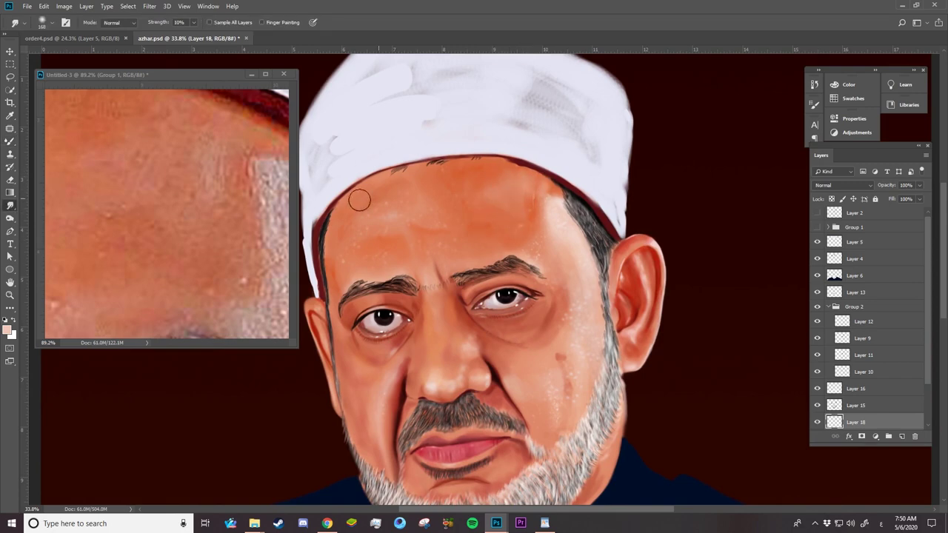
left_click(10, 218)
right_click(11, 219)
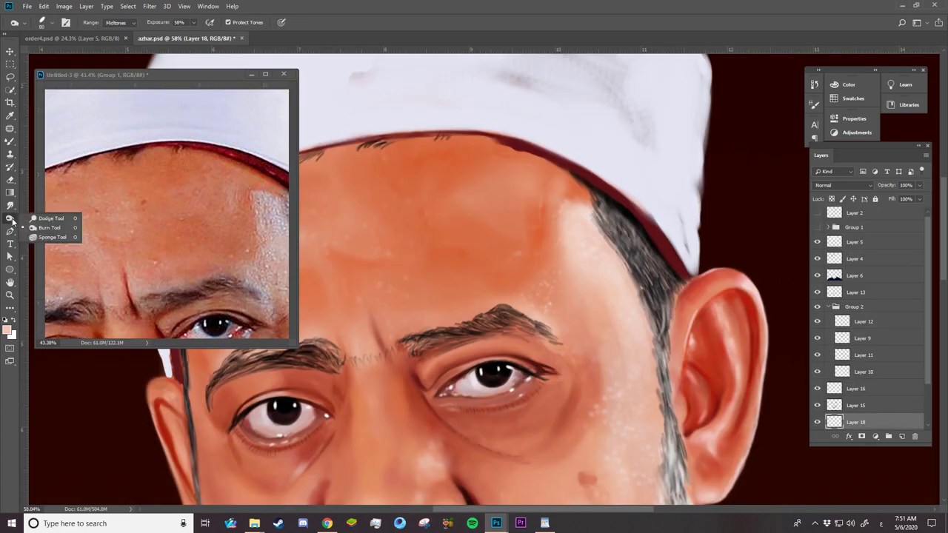
left_click(44, 227)
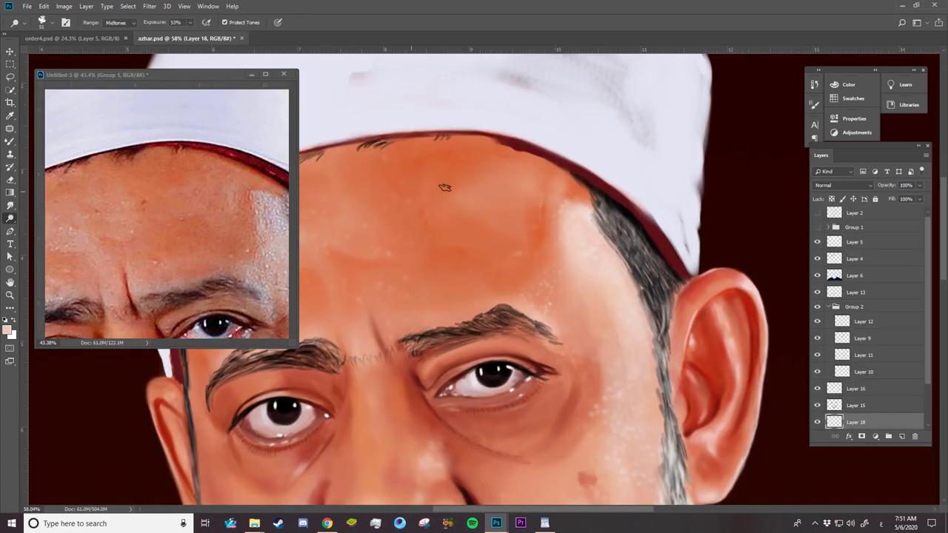
Step: Tilt the Mixer Brush tip into a slanted ellipse for the upper forehead
key("z")
left_click_drag(556, 206, 570, 214)
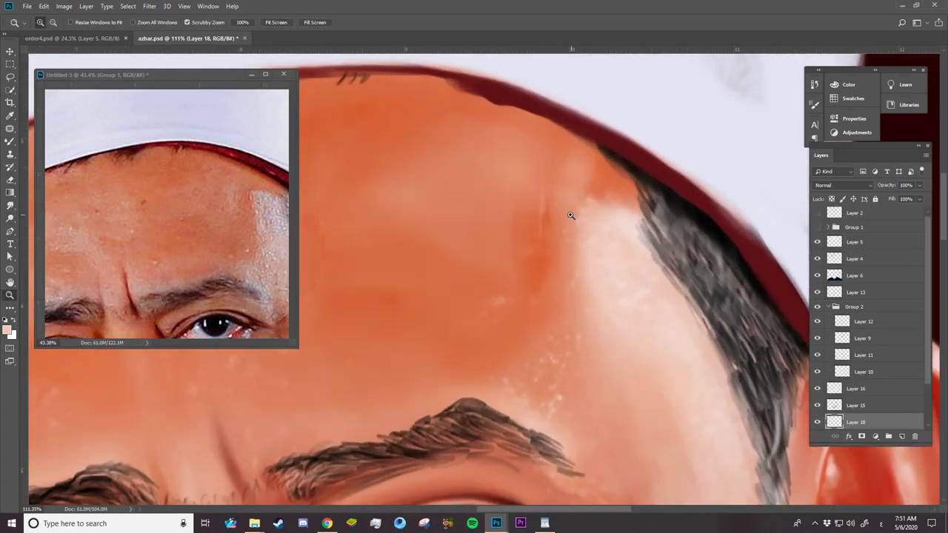
key("b")
right_click(539, 202)
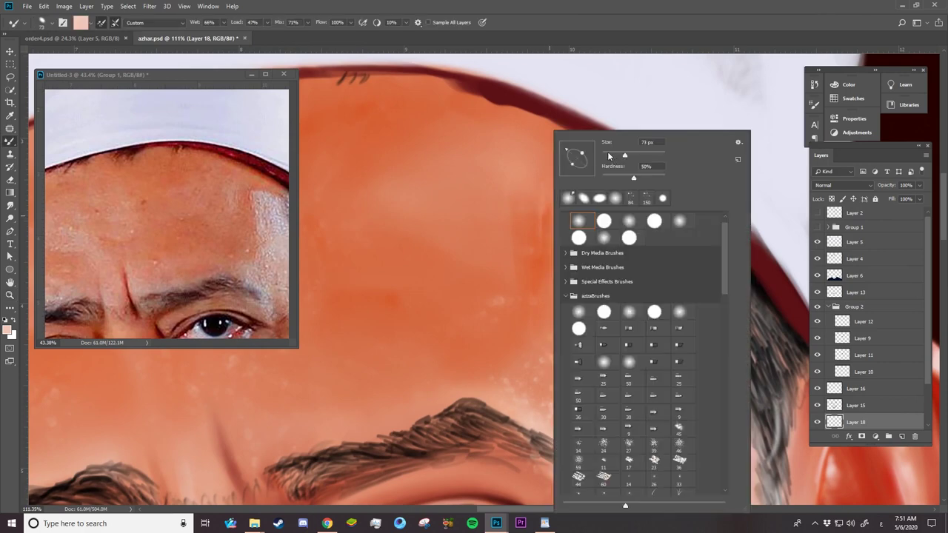
left_click_drag(574, 155, 606, 157)
key("Return")
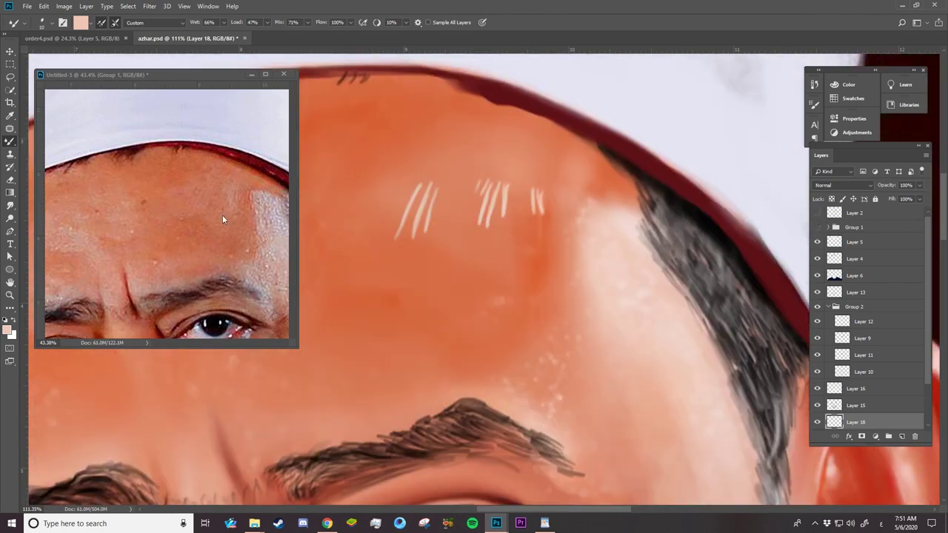
Step: Soften the left, middle and right forehead highlight streaks with the Smudge tool
key("r")
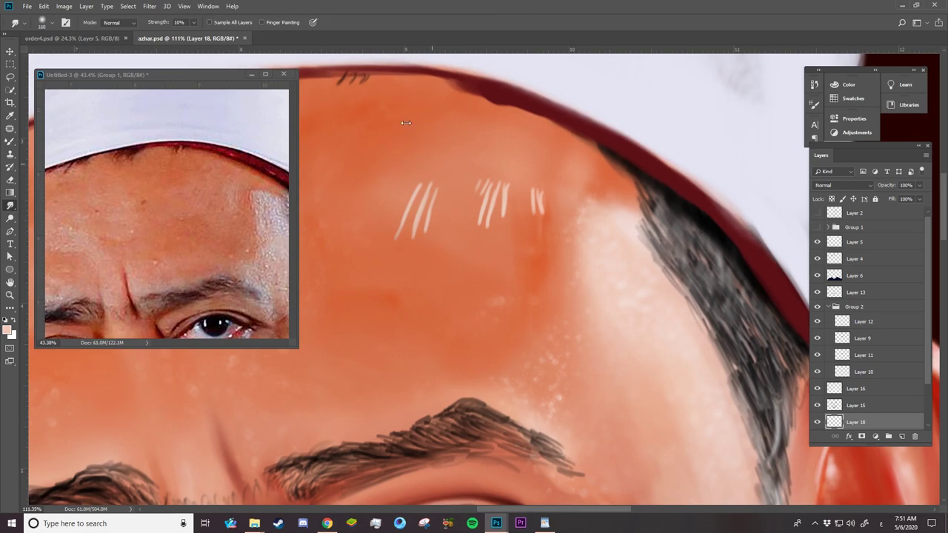
left_click_drag(426, 189, 404, 226)
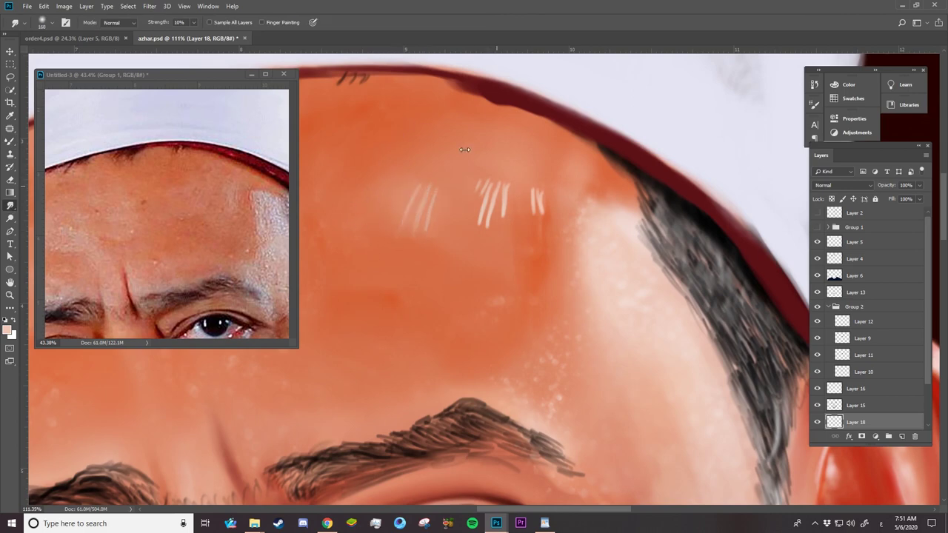
mouse_move(504, 185)
left_mouse_down()
mouse_move(507, 211)
mouse_move(541, 213)
left_mouse_up()
scroll(418, 137, "down", 3)
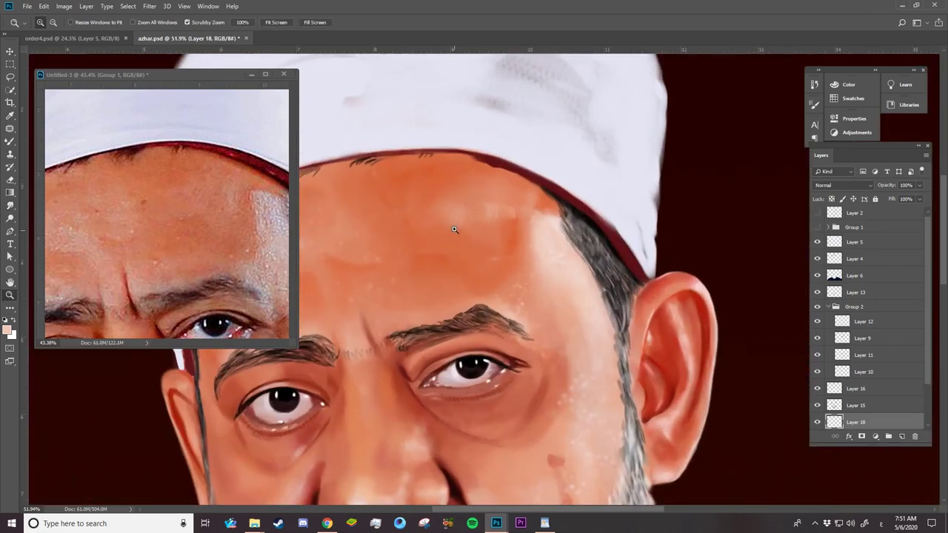
scroll(419, 138, "up", 2)
Step: Check the eraser size settings and zoom out to the whole portrait
key("e")
right_click(459, 214)
left_click(414, 198)
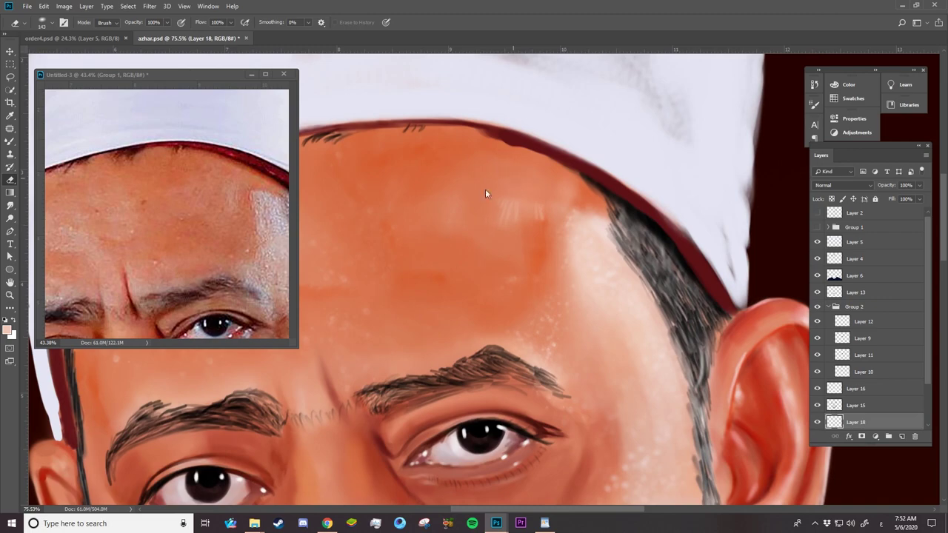
key("z")
left_click_drag(503, 240, 468, 265)
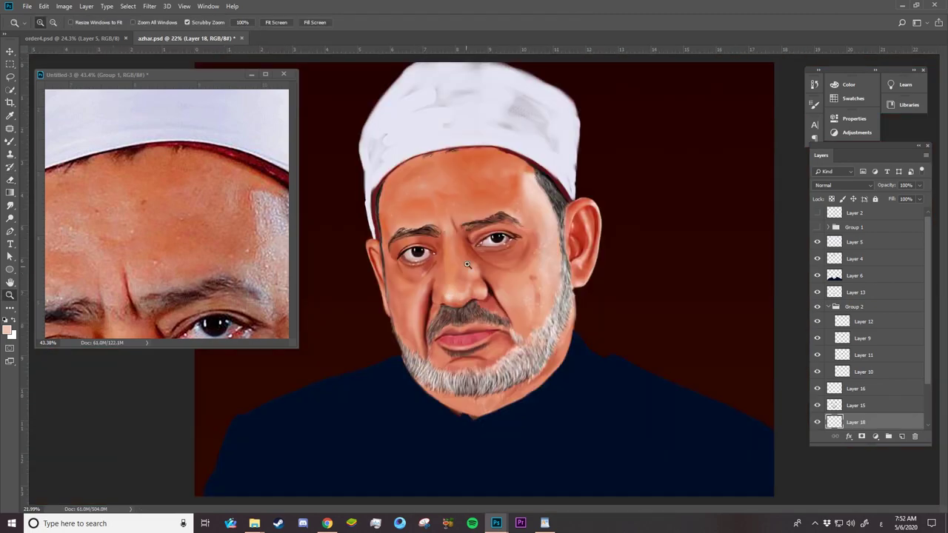
Step: Sample a darker orange skin tone with the Mixer Brush, hide Group 1, and set Mix to 0%
scroll(485, 286, "up", 3)
scroll(485, 287, "up", 3)
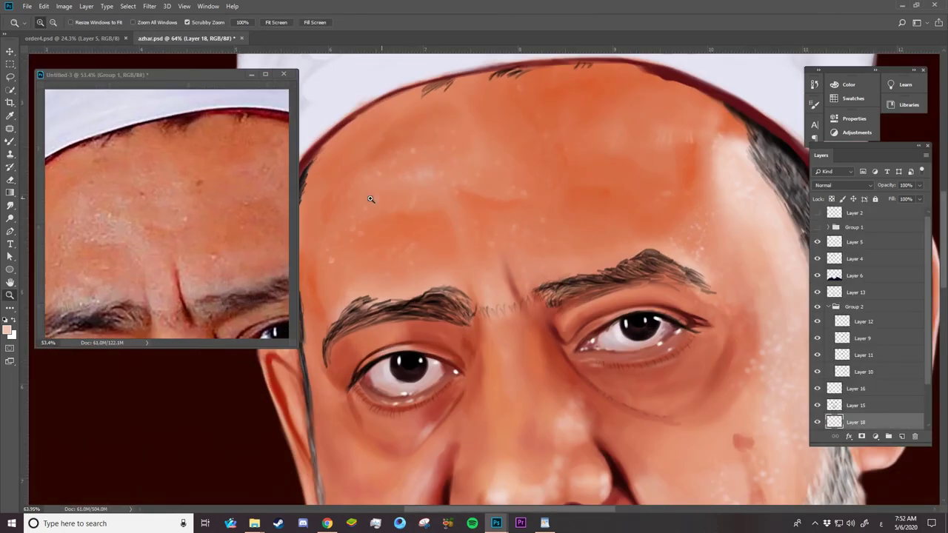
left_click(11, 141)
left_click(198, 184, "alt")
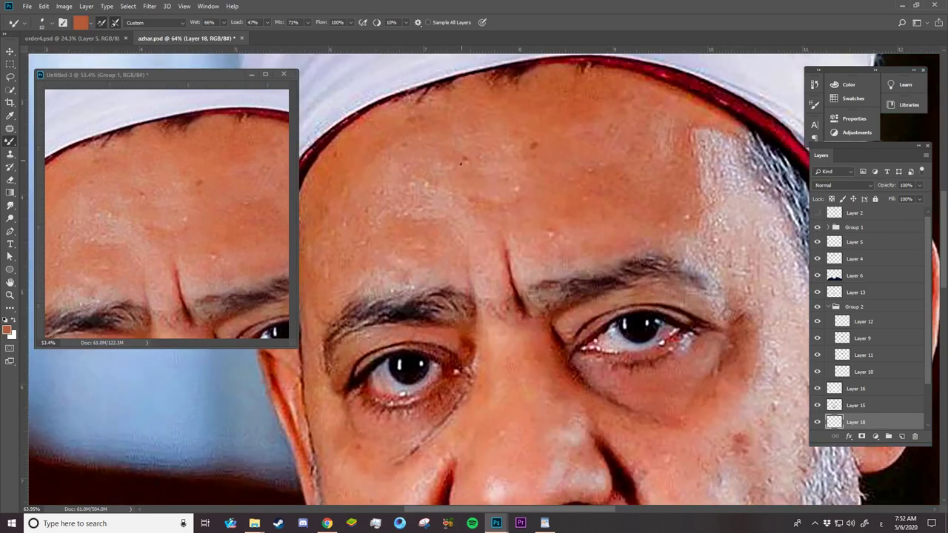
left_click(818, 227)
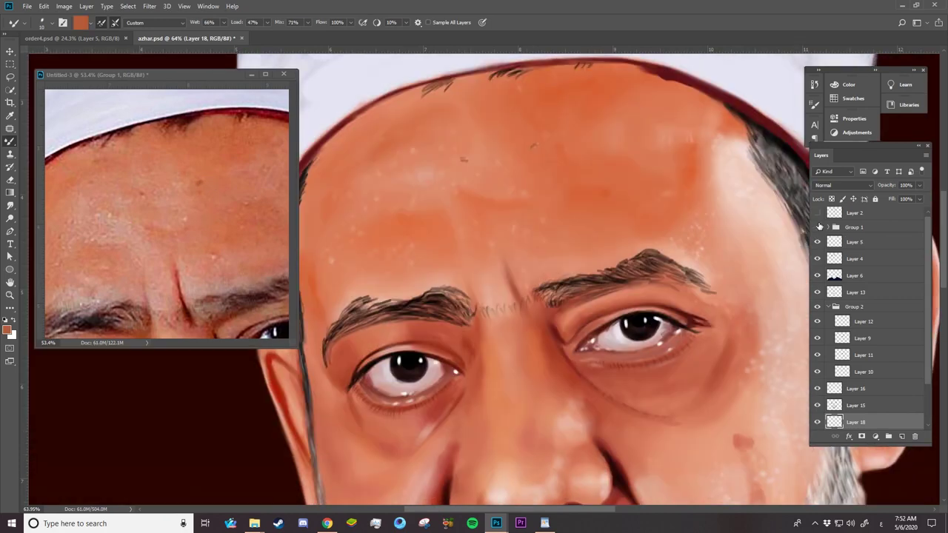
right_click(532, 151)
key("Escape")
key("shift+0")
key("shift+0")
Step: Dab a small dark mark on the forehead, then sample peach, orange-brown and turban colours
left_click(80, 23)
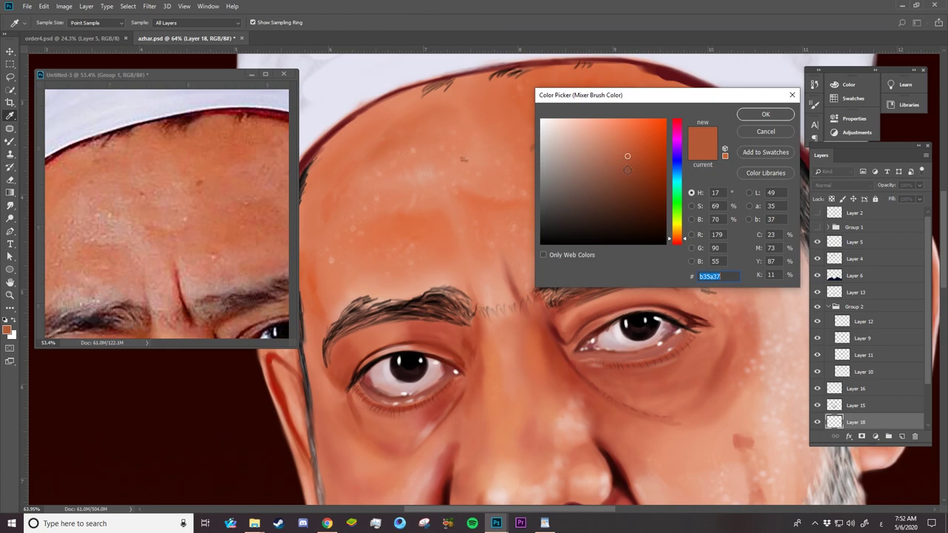
left_click(766, 114)
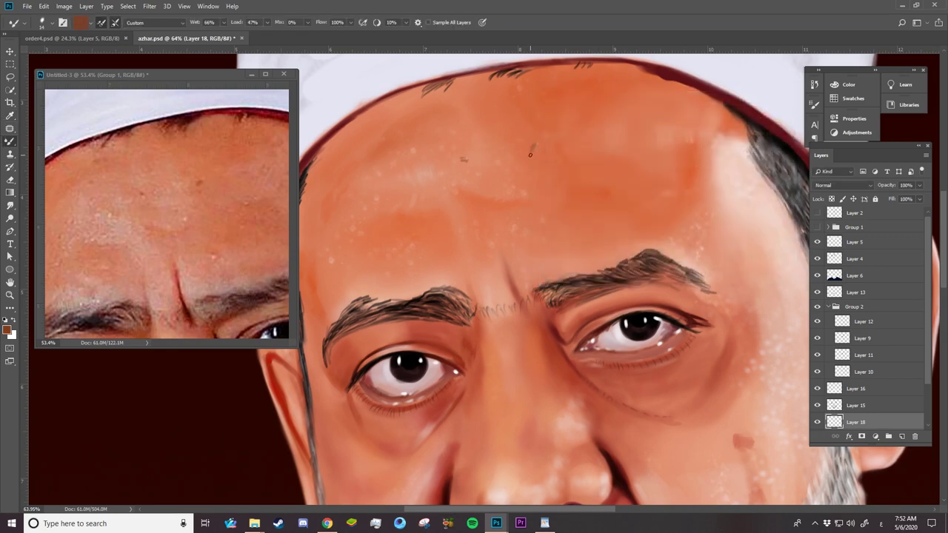
left_click(466, 160)
left_click(421, 198, "alt")
key("z")
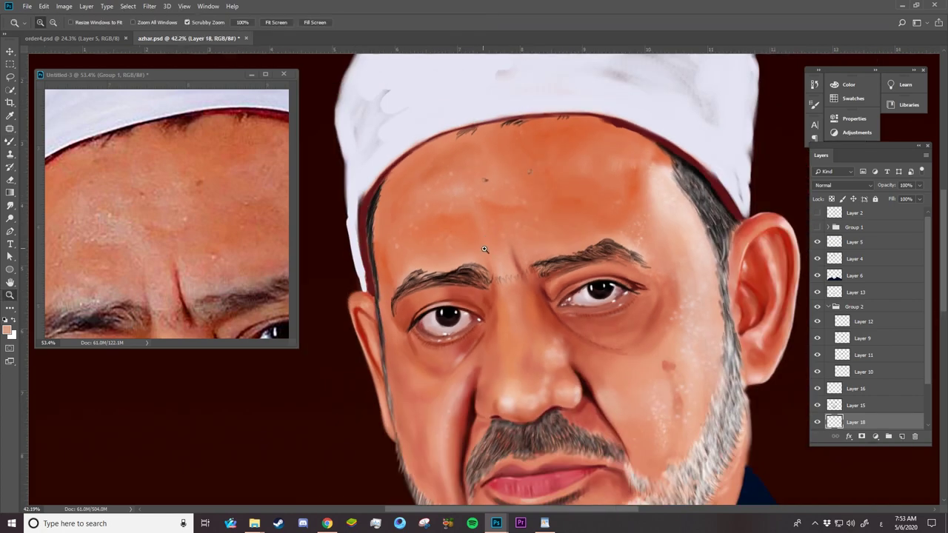
key("b")
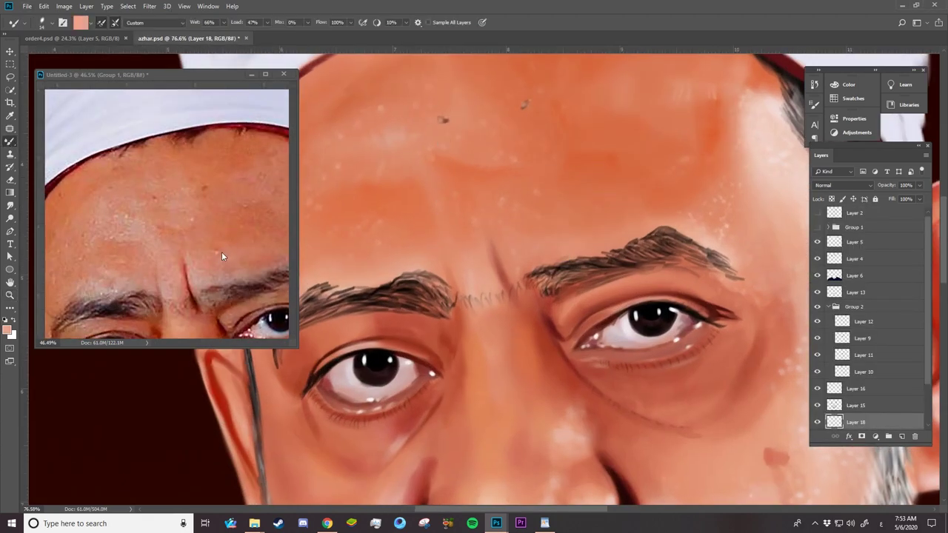
left_click(209, 184, "alt")
left_click(496, 293, "alt")
left_click(289, 113, "alt")
Step: Set up a Shadows-range Burn brush at 13% hardness and select Layer 8
left_click(10, 218)
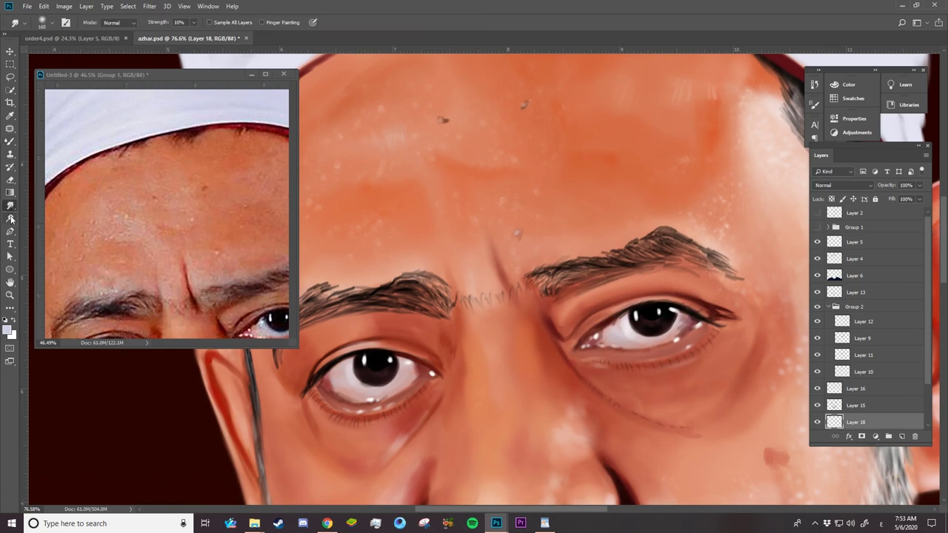
right_click(423, 187)
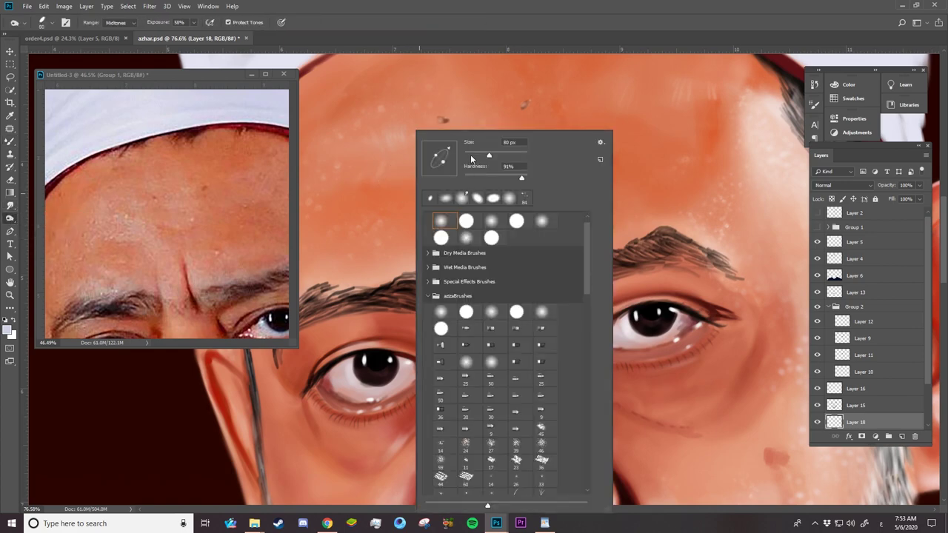
key("Return")
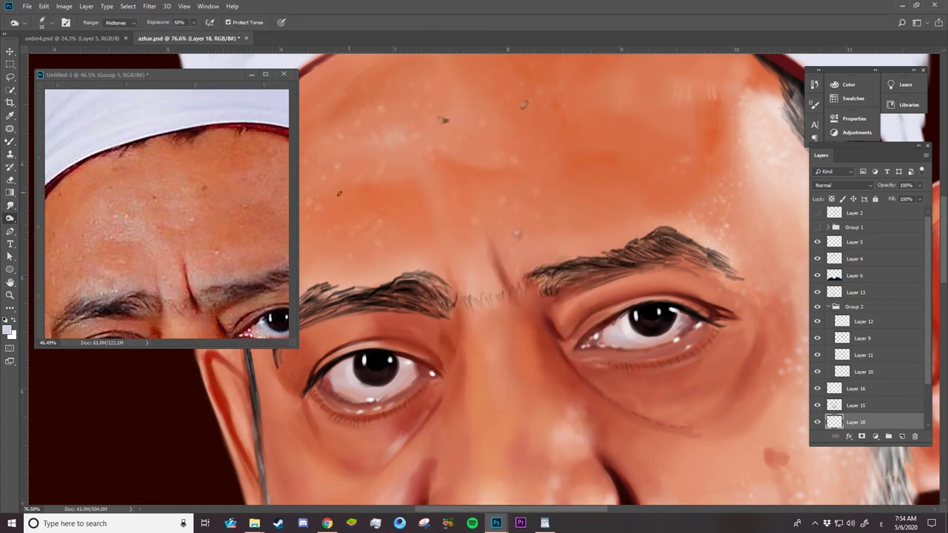
left_click(118, 22)
right_click(466, 186)
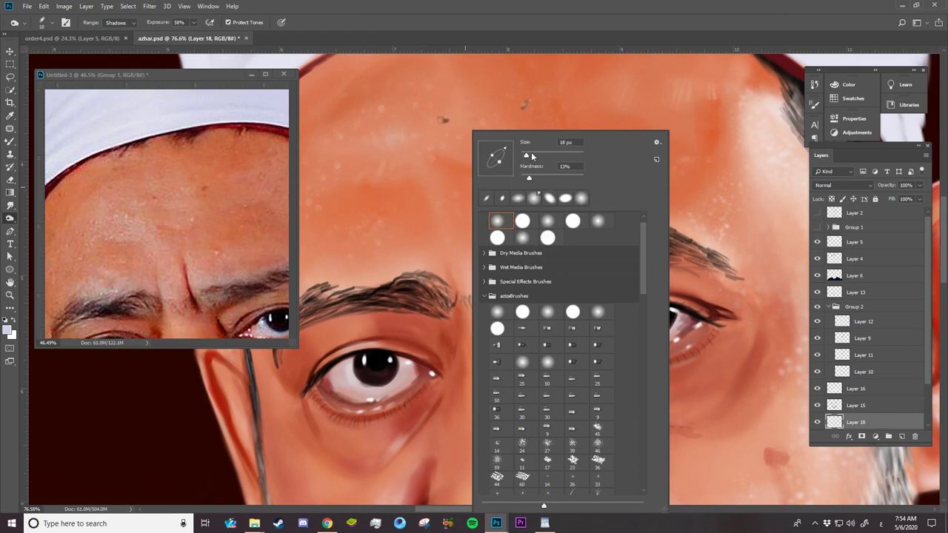
left_click(767, 369, "ctrl")
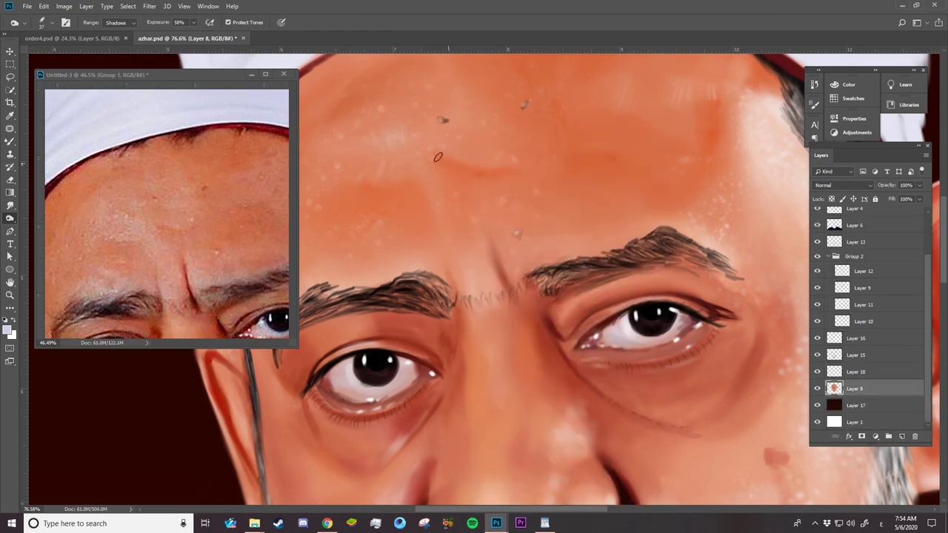
Step: Paint a dark red crease between the eyebrows with a 4 px Mixer Brush
key("z")
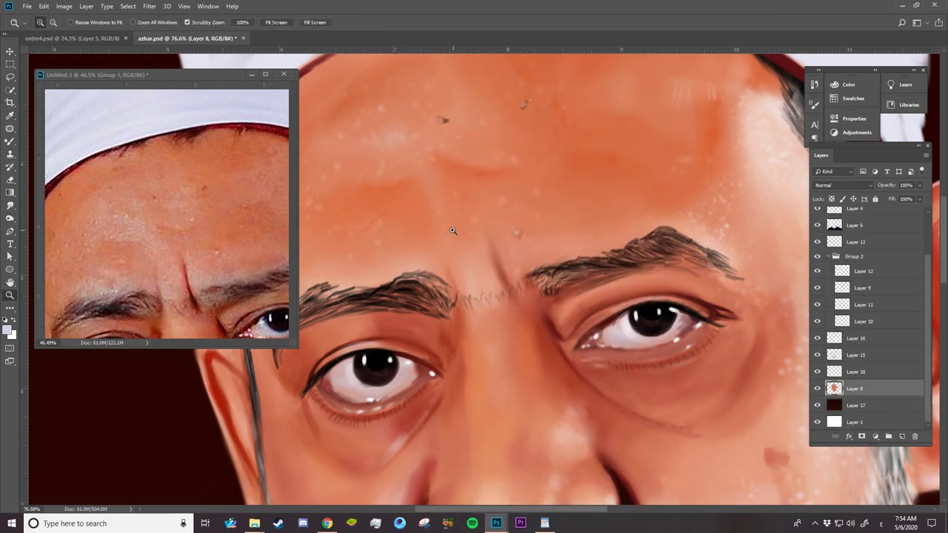
left_click_drag(445, 237, 483, 248)
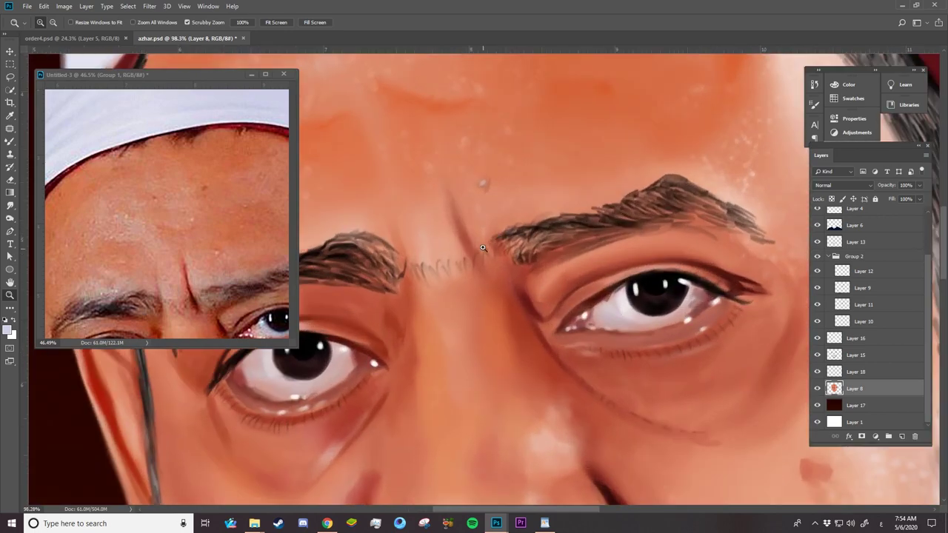
right_click(482, 248)
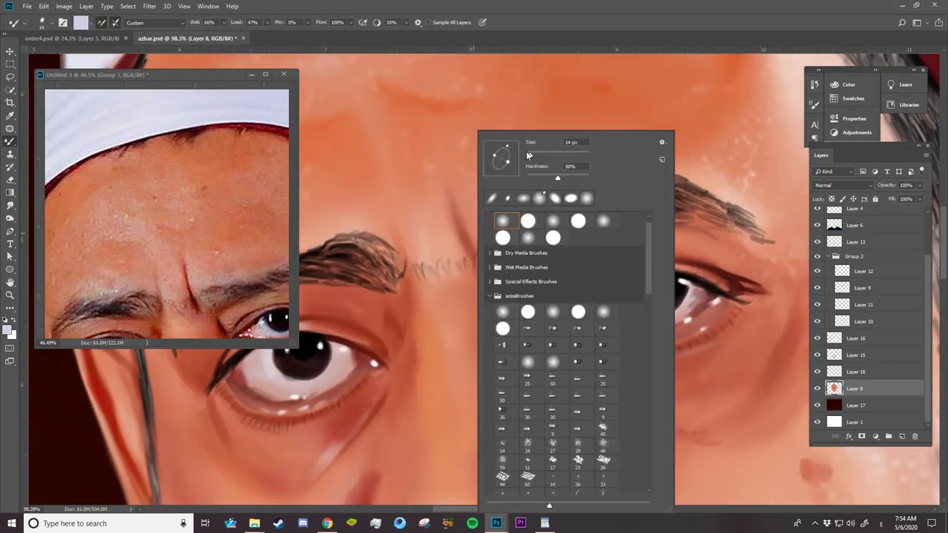
right_click(485, 248)
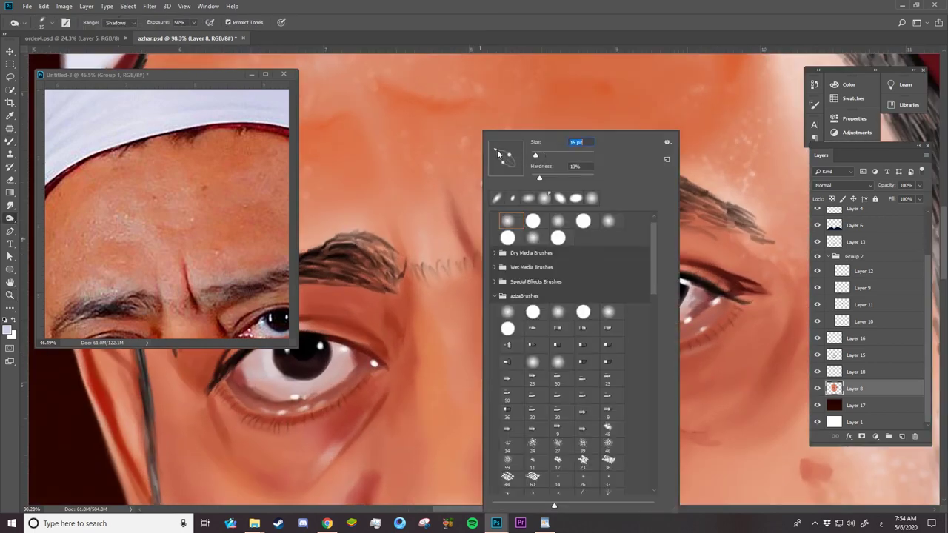
left_click(460, 228)
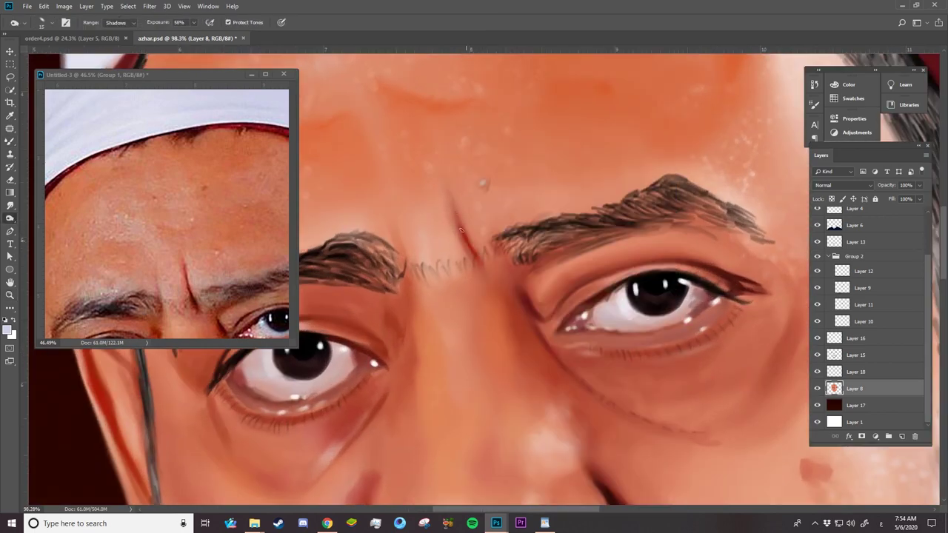
key("b")
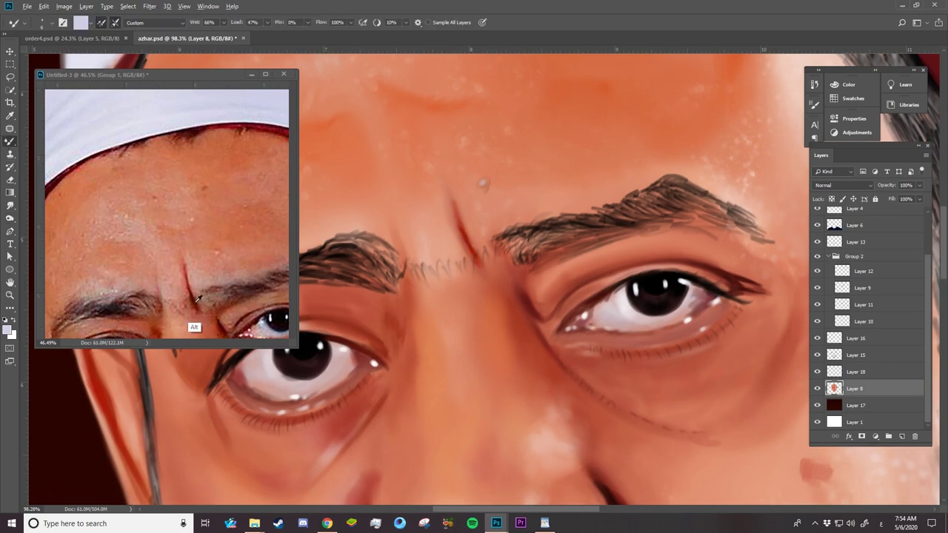
left_click(195, 328, "alt")
right_click(532, 157)
left_click_drag(532, 157, 531, 157)
left_click_drag(473, 247, 480, 264)
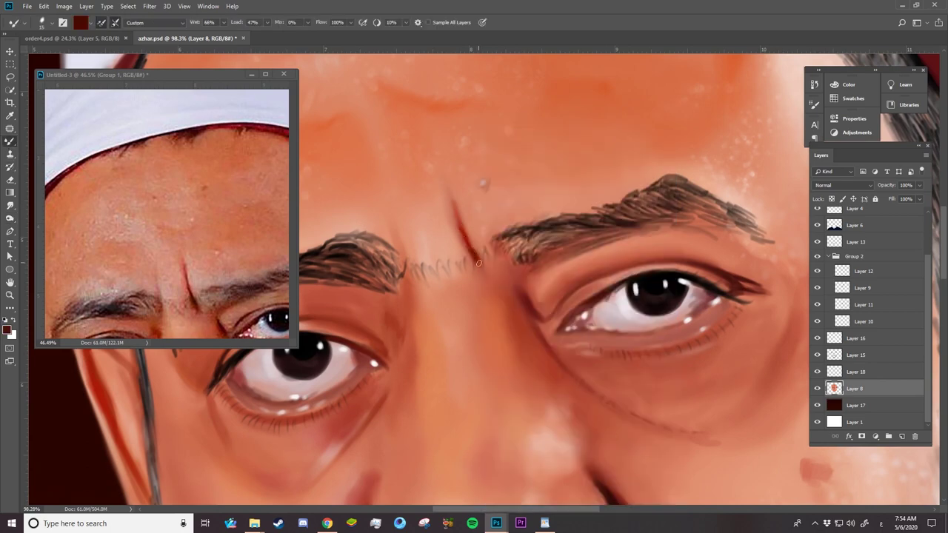
Step: Sample the nearby skin tone and blend it along the whole red crease
right_click(477, 247)
left_click(477, 247)
left_click(474, 244, "alt")
scroll(482, 236, "up", 2)
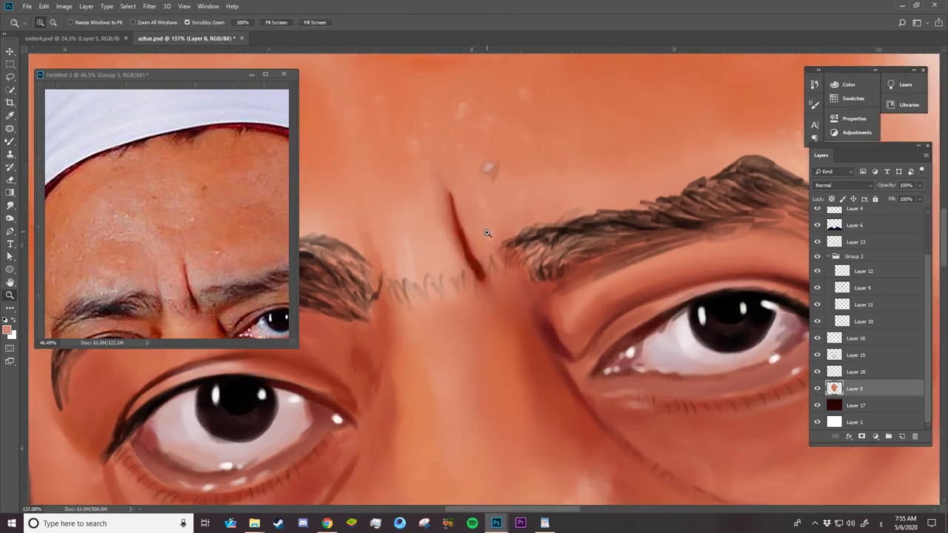
right_click(468, 191)
left_click(463, 192)
left_click_drag(454, 196, 482, 252)
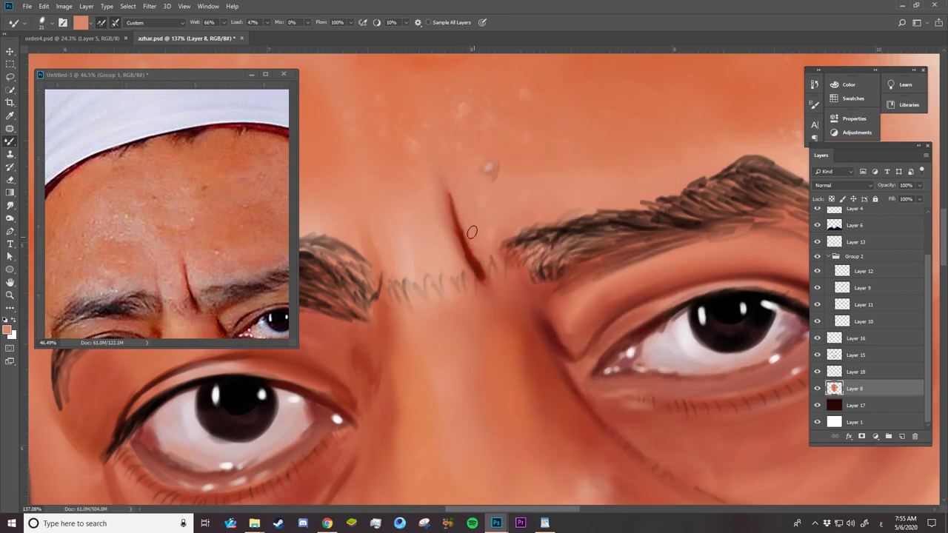
left_click_drag(447, 210, 480, 253)
Step: Zoom out to the whole face and save azhar.psd
key("z")
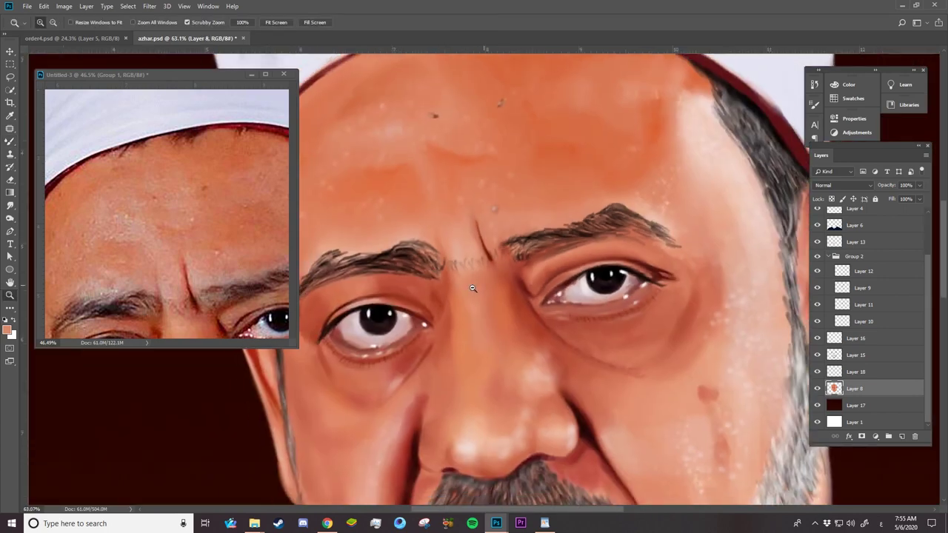
mouse_move(508, 290)
left_mouse_down()
mouse_move(230, 284)
mouse_move(540, 279)
left_mouse_up()
key("ctrl+s")
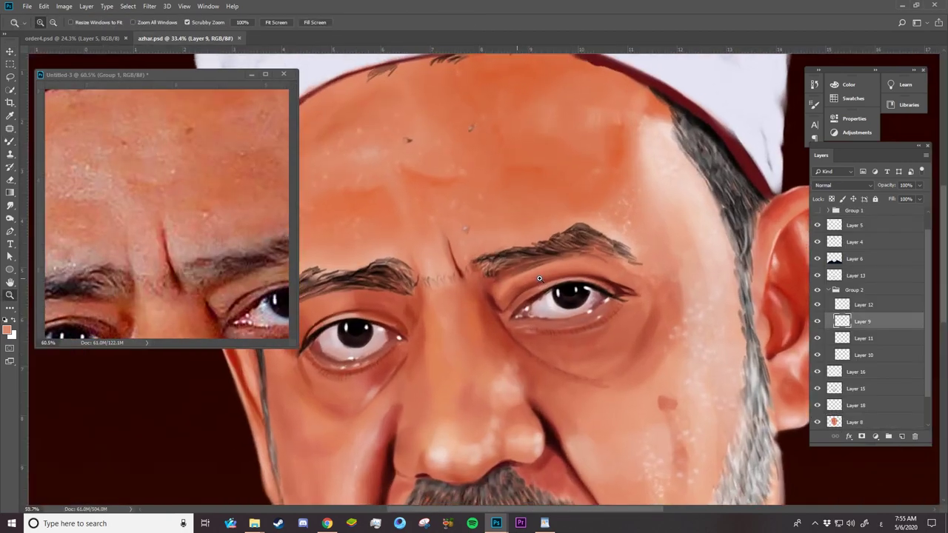
Step: Paint a black stroke between the eyebrows with the regular Brush in Normal mode
key("b")
right_click(10, 141)
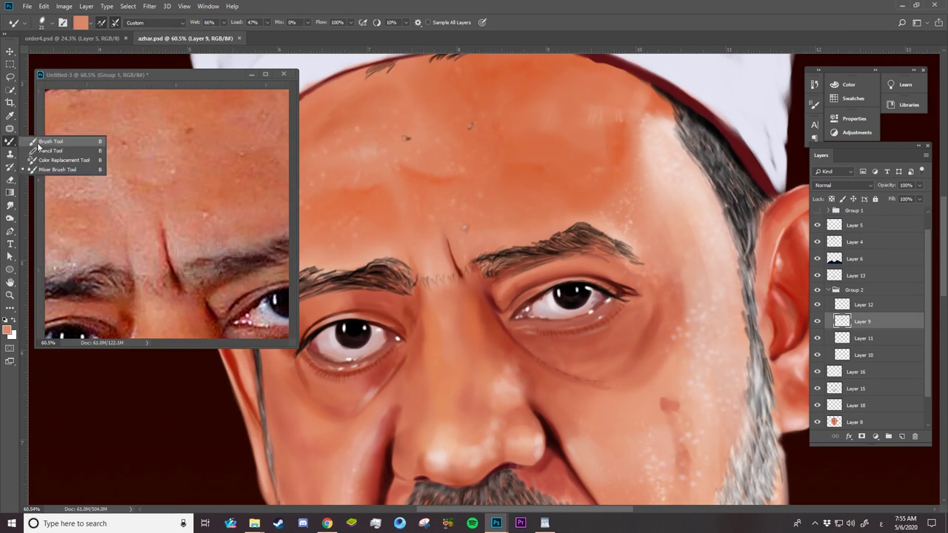
left_click(38, 144)
left_click(6, 320)
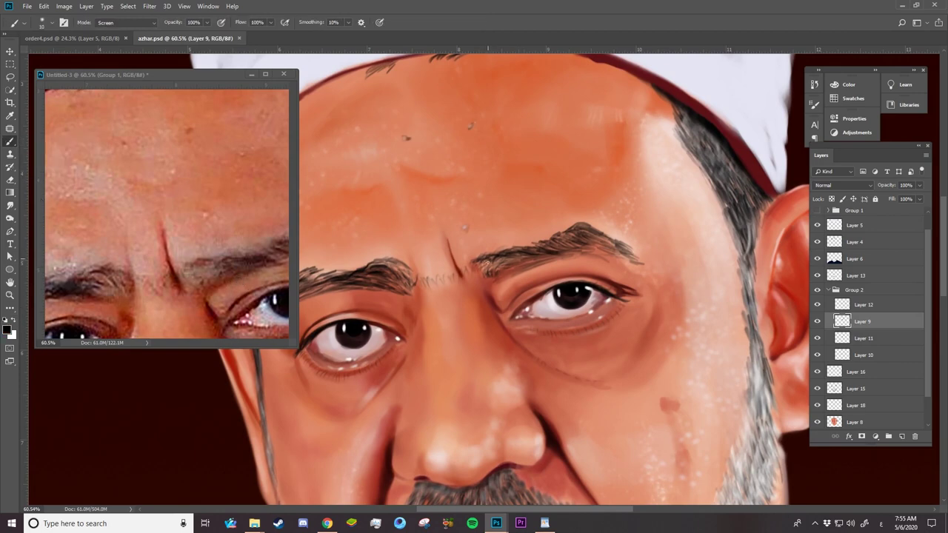
left_click_drag(473, 266, 469, 271)
left_click(146, 22)
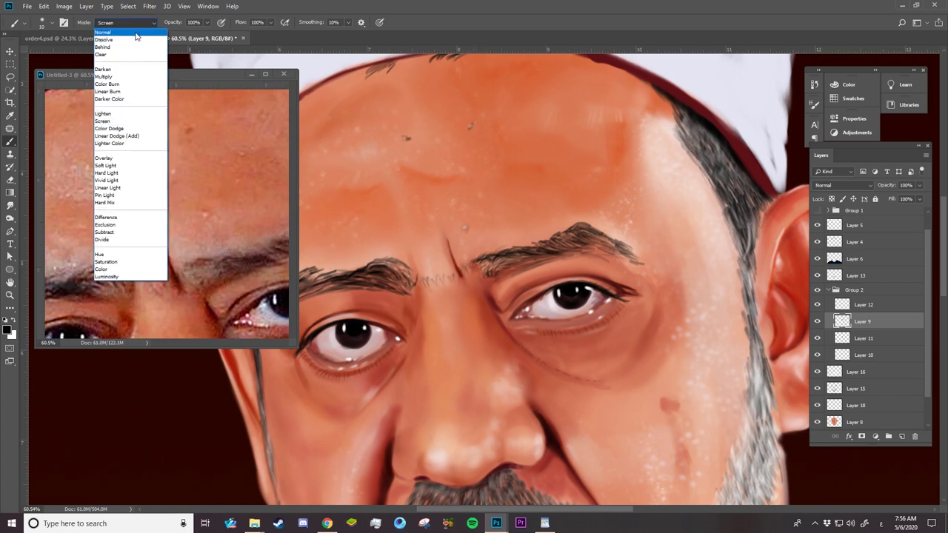
left_click(133, 32)
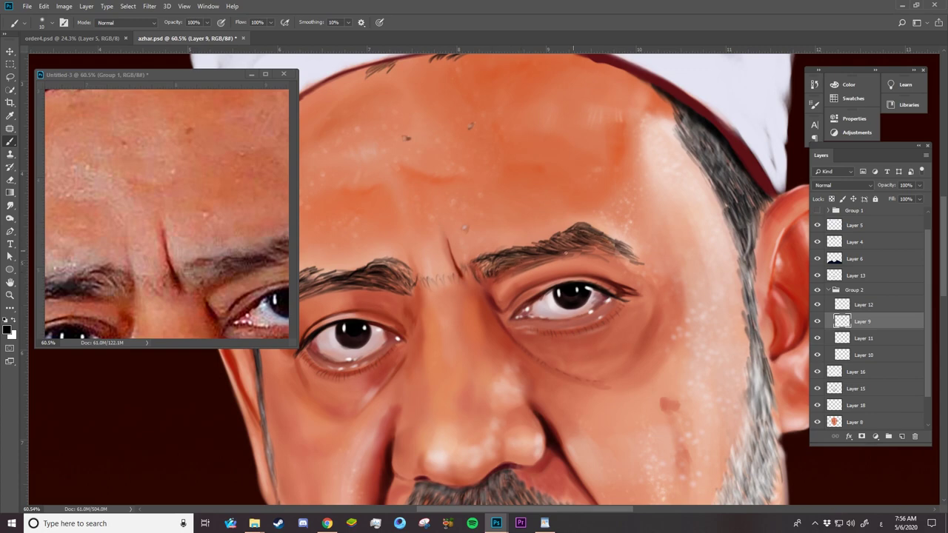
Step: Enlarge the reference photo window and pan it to the forehead and hair
left_click_drag(297, 348, 340, 338)
left_click_drag(223, 333, 254, 335)
left_click(593, 250)
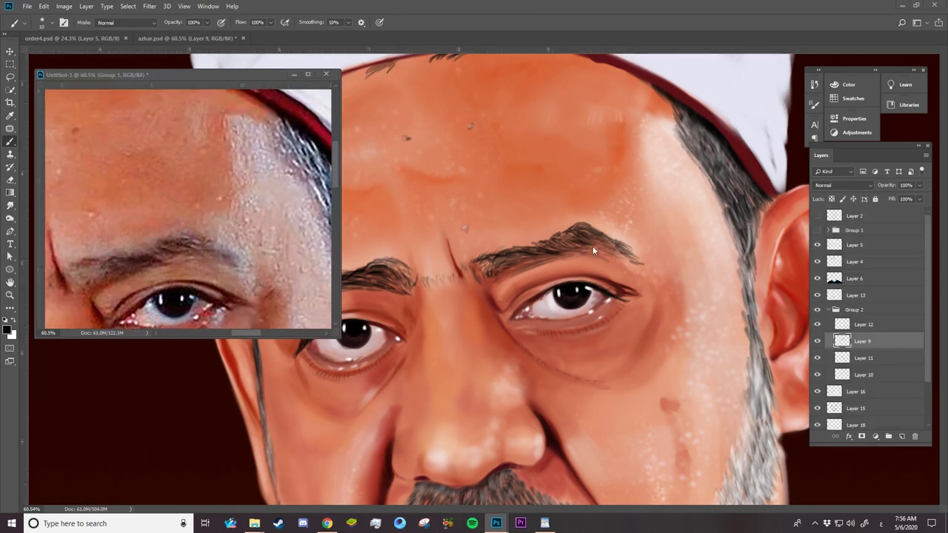
Step: Resize the eraser and trim the left end of the eyebrow
key("e")
right_click(565, 216)
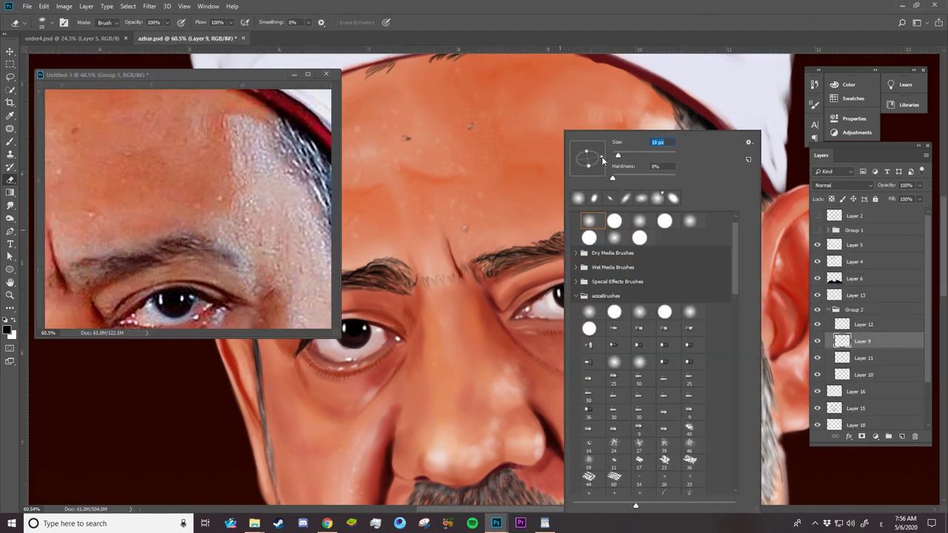
key("Return")
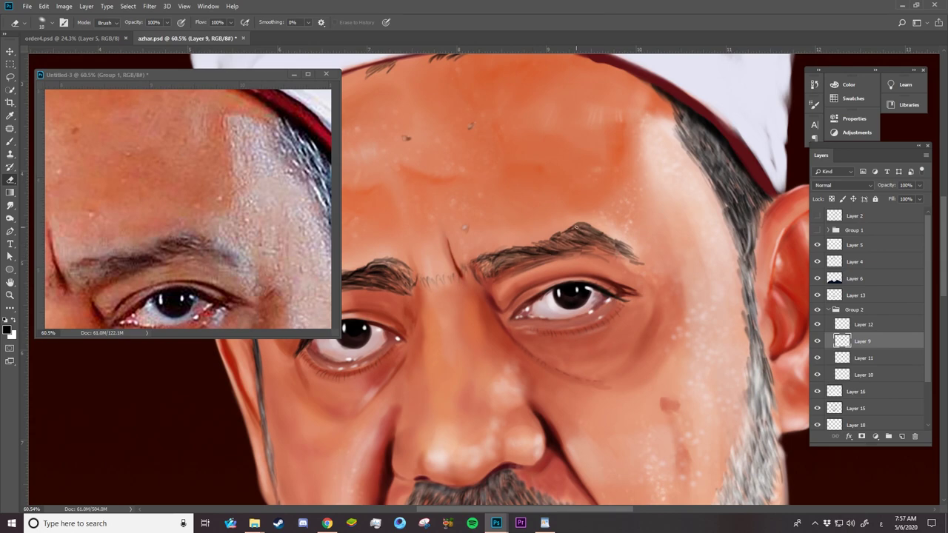
right_click(579, 223)
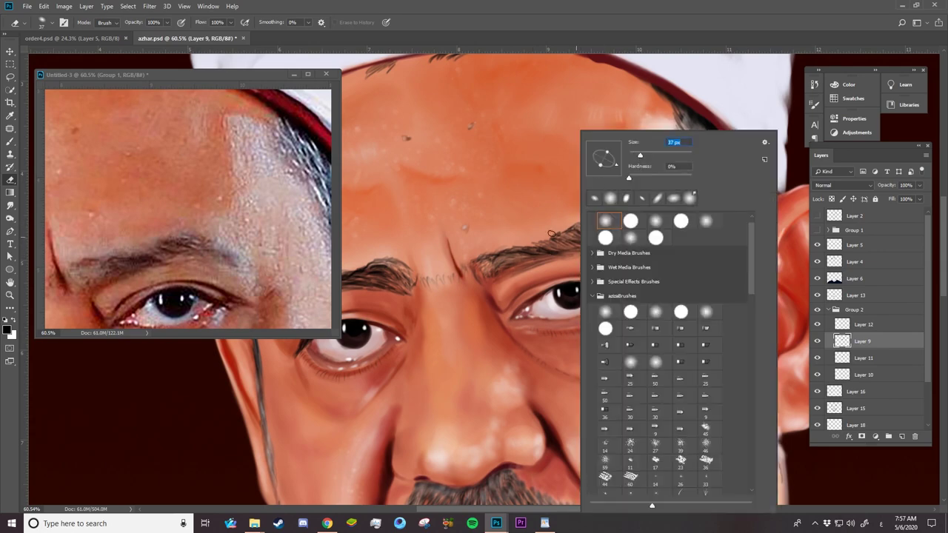
key("Return")
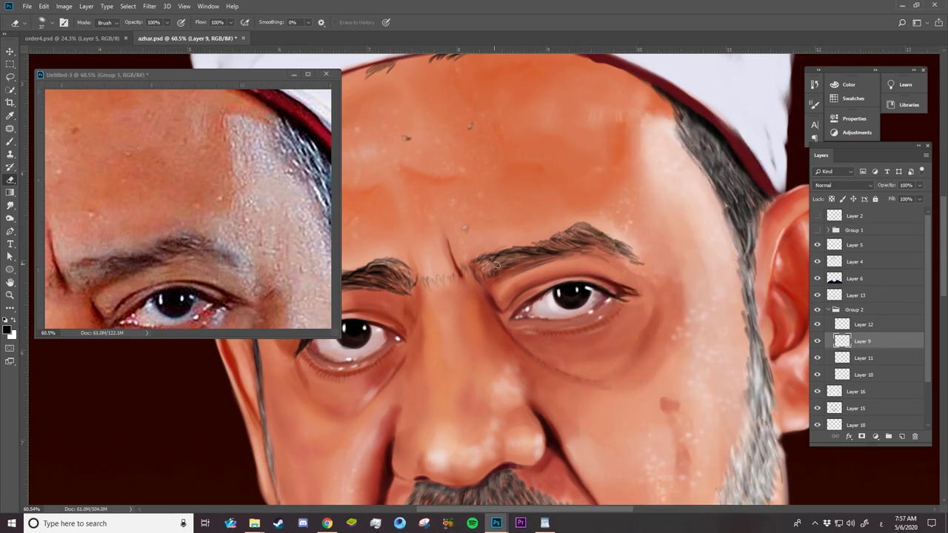
left_click_drag(496, 265, 614, 266)
left_click(276, 329)
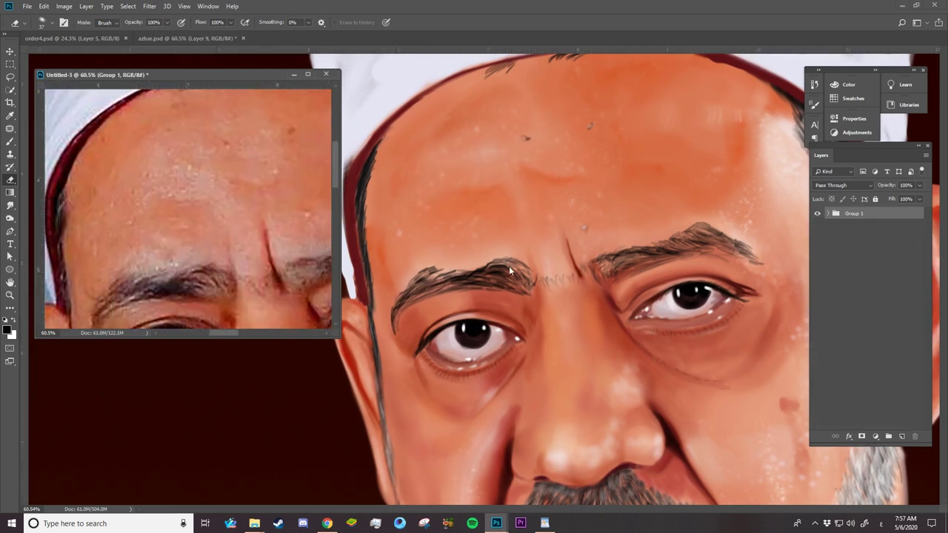
left_click(509, 268)
left_click_drag(428, 280, 417, 286)
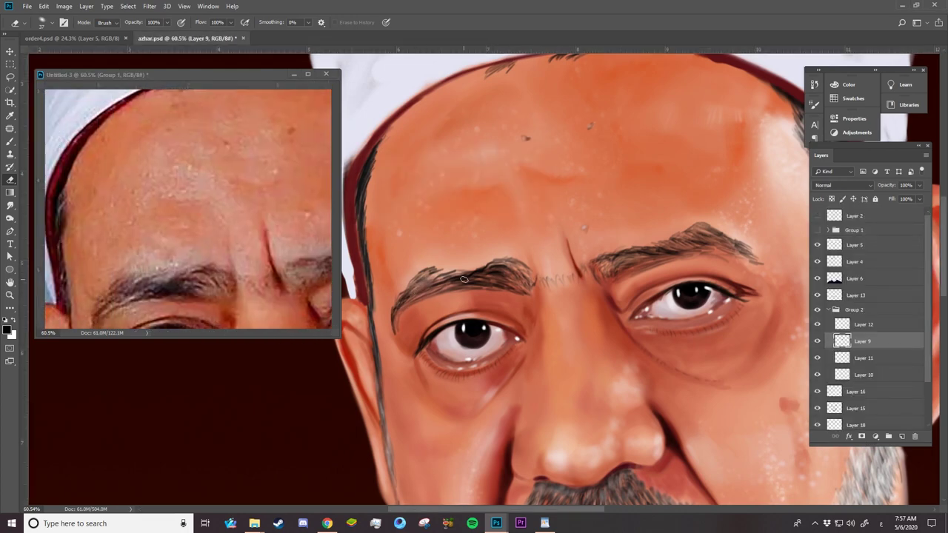
Step: Paint dark hair strokes on the left eyebrow, then fit the portrait to screen
key("b")
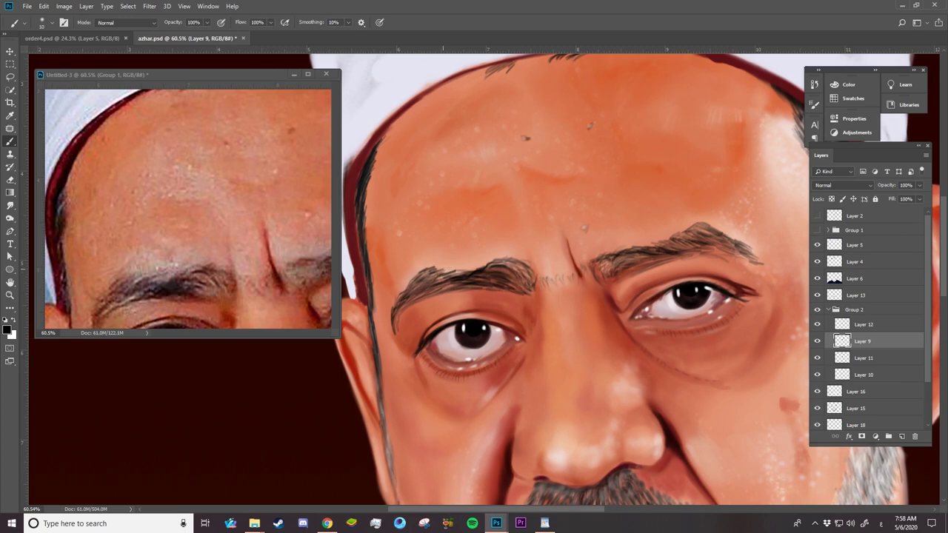
left_click_drag(480, 266, 437, 279)
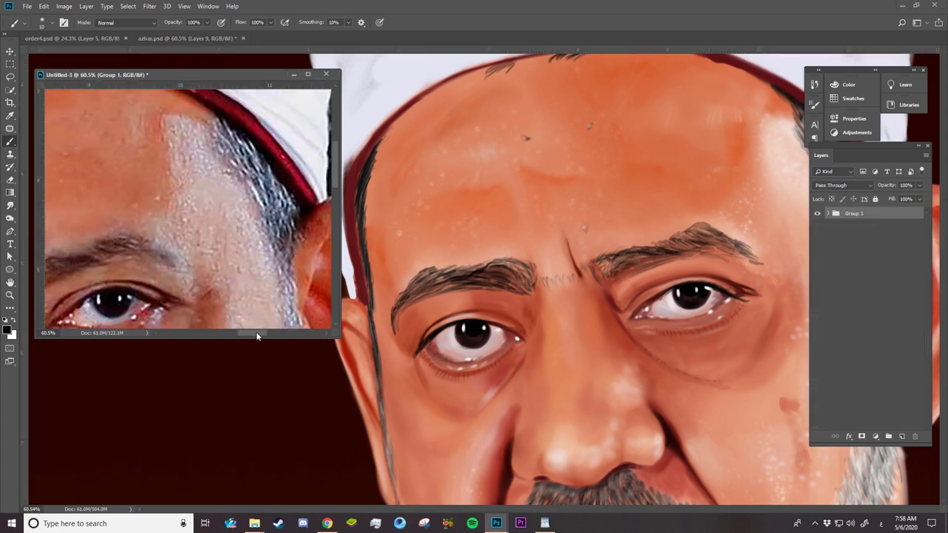
left_click_drag(256, 296, 89, 185)
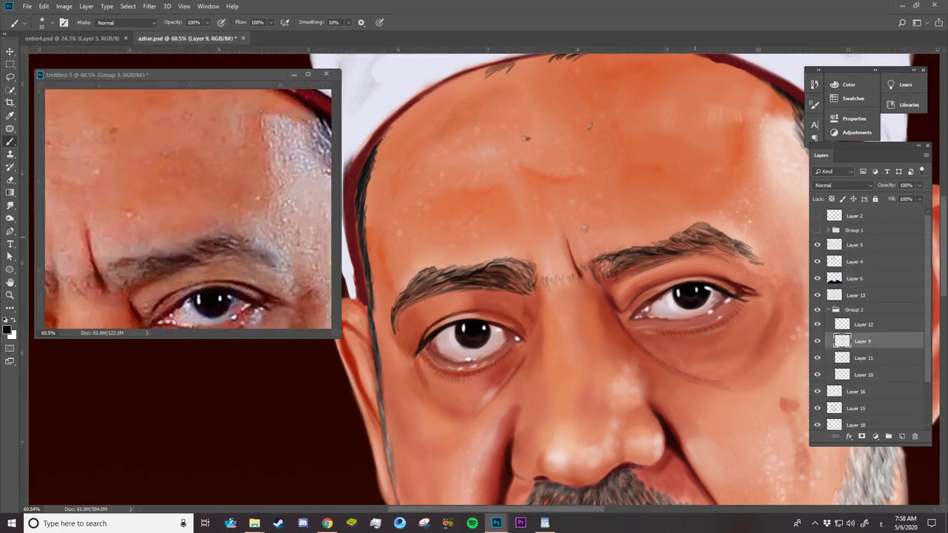
key("ctrl+0")
Step: Zoom the reference and painting onto the chin and collar, and select Layer 8
key("ctrl+Tab")
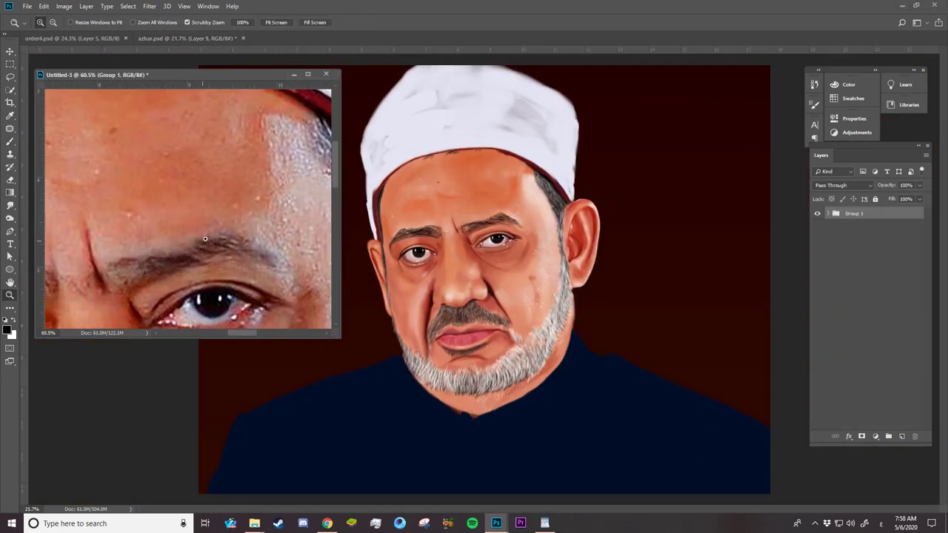
key("ctrl+0")
left_click_drag(235, 147, 566, 211)
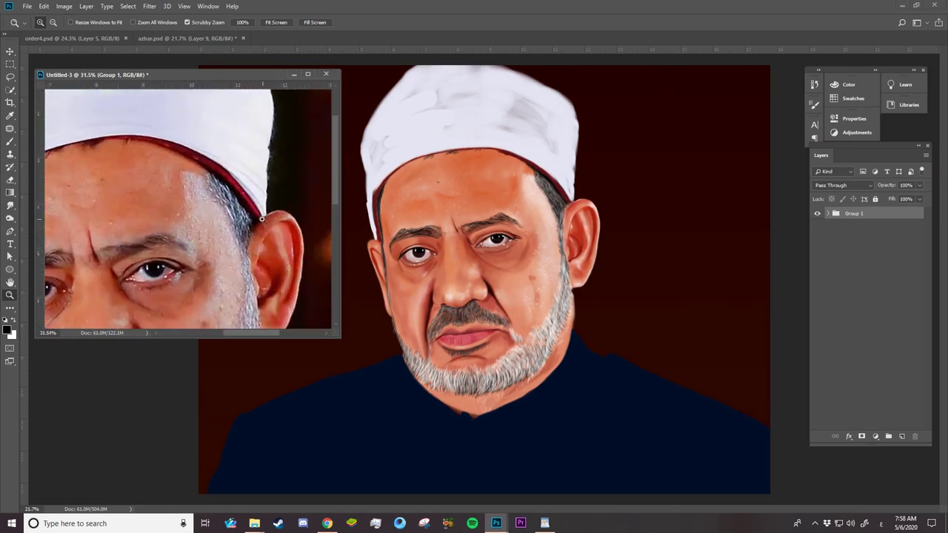
left_click_drag(222, 222, 148, 222)
left_click_drag(149, 281, 223, 281)
left_click_drag(474, 349, 563, 348)
key("v")
right_click(600, 306)
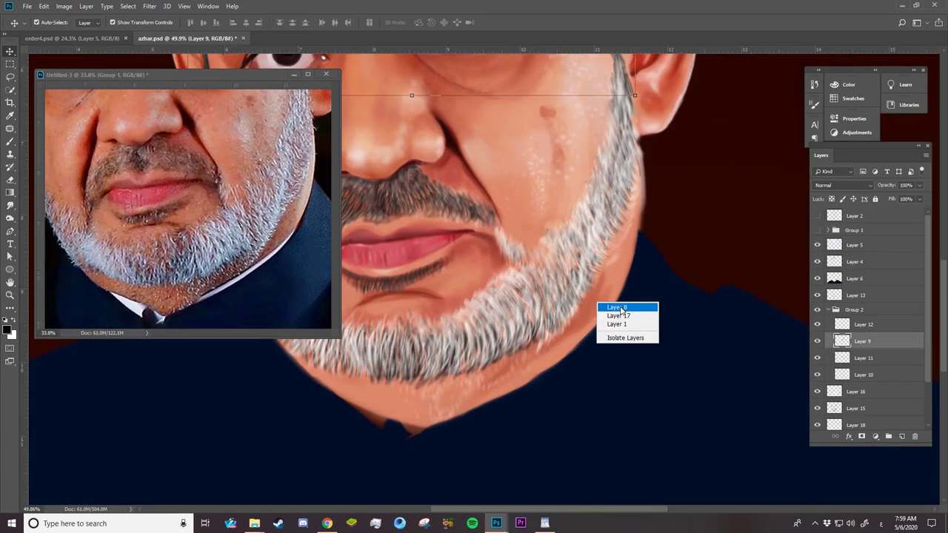
left_click(621, 308)
Step: Blend the jawline edge into the shirt with an enlarged Mixer Brush loaded with skin tone
left_click(11, 141)
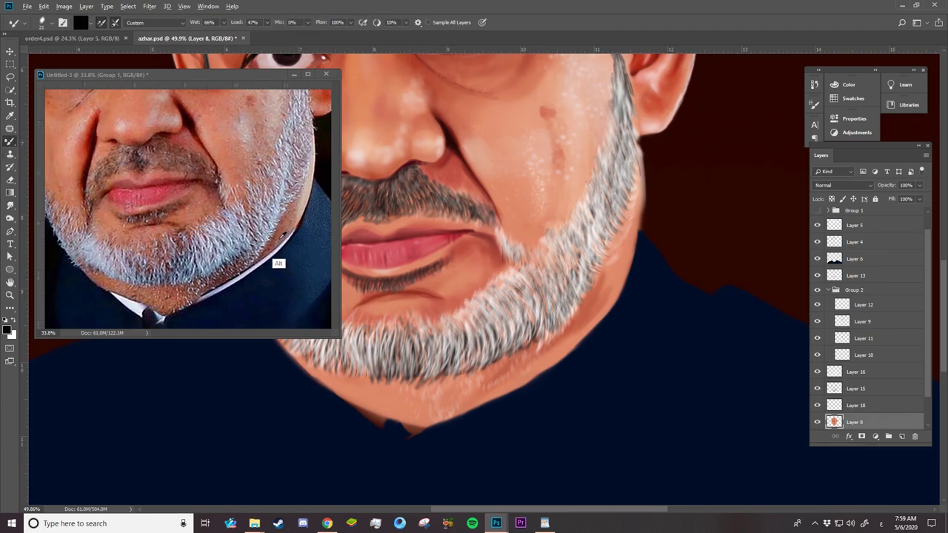
left_click(275, 261, "alt")
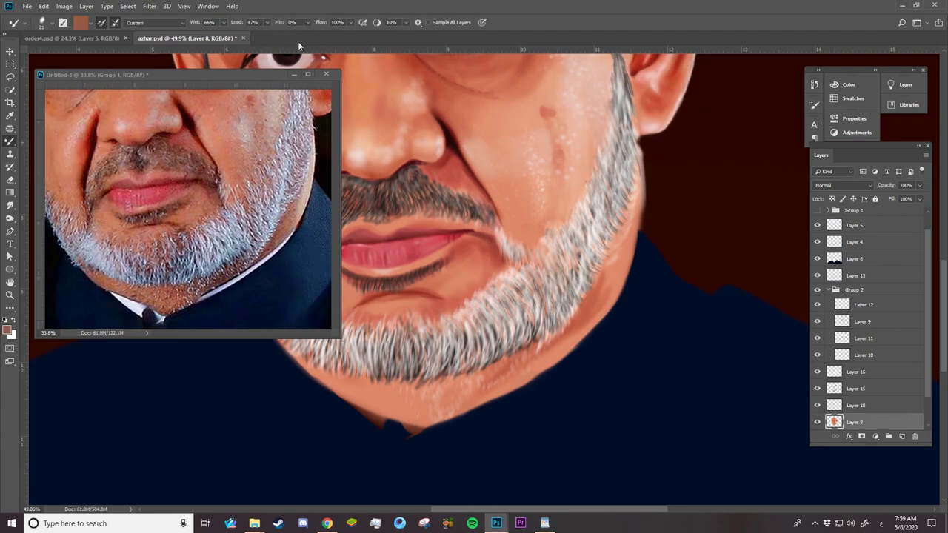
right_click(566, 276)
key("Return")
mouse_move(558, 359)
left_mouse_down()
mouse_move(522, 370)
mouse_move(563, 354)
mouse_move(600, 279)
left_mouse_up()
mouse_move(515, 363)
left_mouse_down()
mouse_move(449, 421)
mouse_move(337, 382)
mouse_move(308, 358)
mouse_move(391, 409)
mouse_move(344, 393)
mouse_move(483, 366)
mouse_move(467, 404)
mouse_move(509, 363)
mouse_move(529, 360)
mouse_move(511, 400)
mouse_move(496, 356)
mouse_move(531, 370)
mouse_move(548, 340)
mouse_move(537, 367)
mouse_move(599, 275)
mouse_move(541, 367)
mouse_move(445, 415)
mouse_move(480, 405)
left_mouse_up()
Step: Paint a dark maroon collar line below the beard using the sampled dark suit colour
left_click(225, 301, "alt")
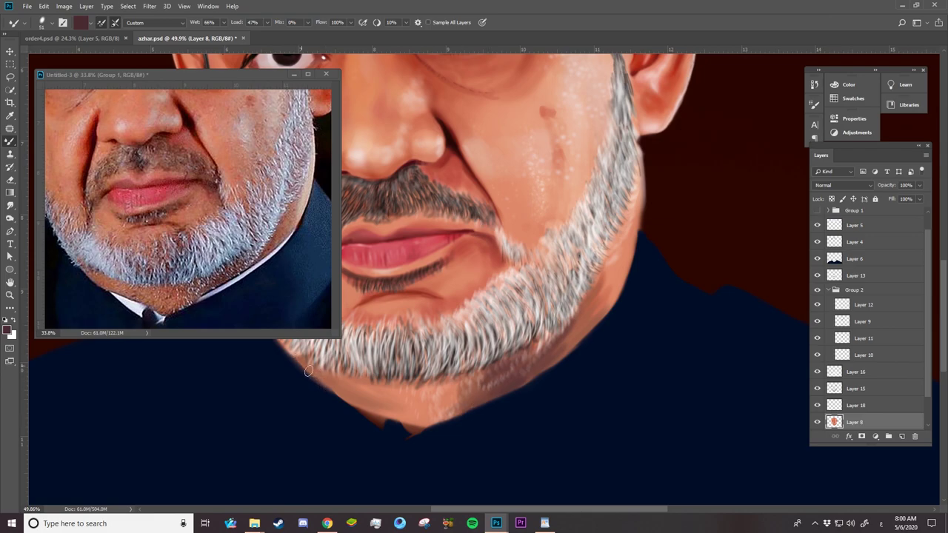
left_click(225, 307, "alt")
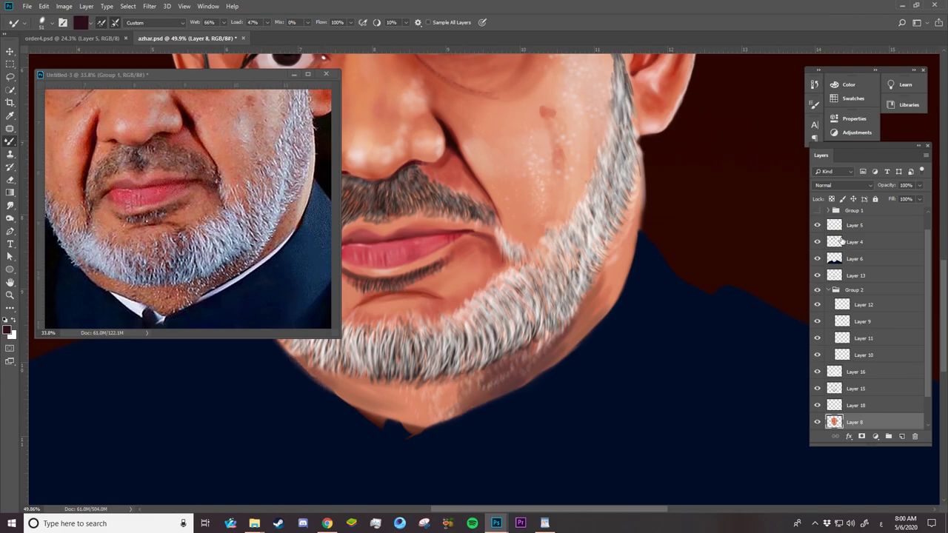
left_click(817, 210)
scroll(417, 403, "up", 3)
right_click(602, 172)
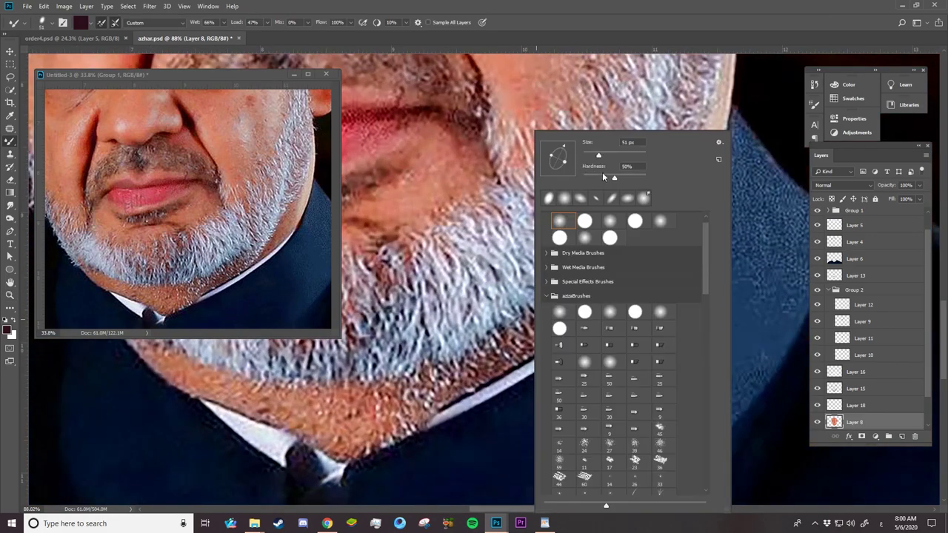
key("Return")
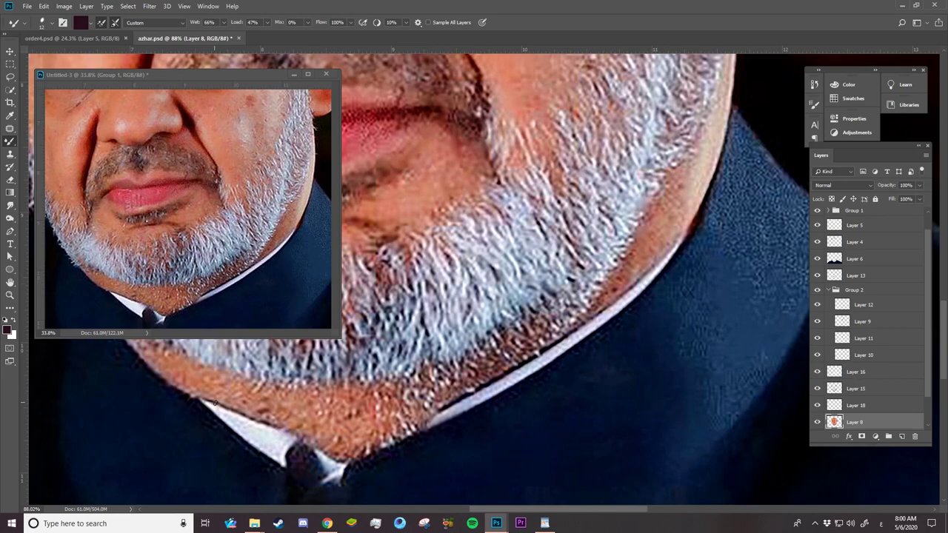
right_click(230, 407)
key("Return")
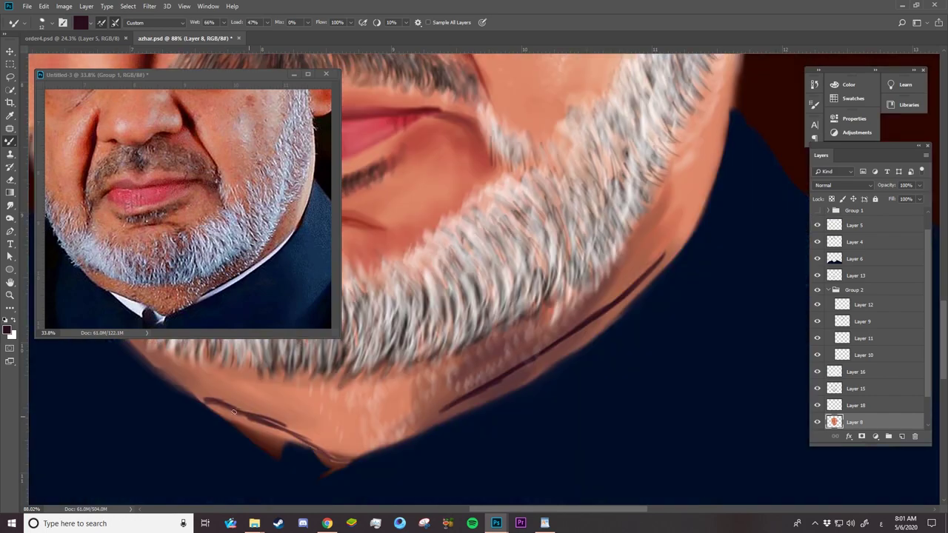
left_click_drag(233, 411, 345, 461)
left_click_drag(189, 393, 281, 430)
Step: Sample the skin tone and toggle Layer 2 and other layers to compare the result
left_click(289, 408, "alt")
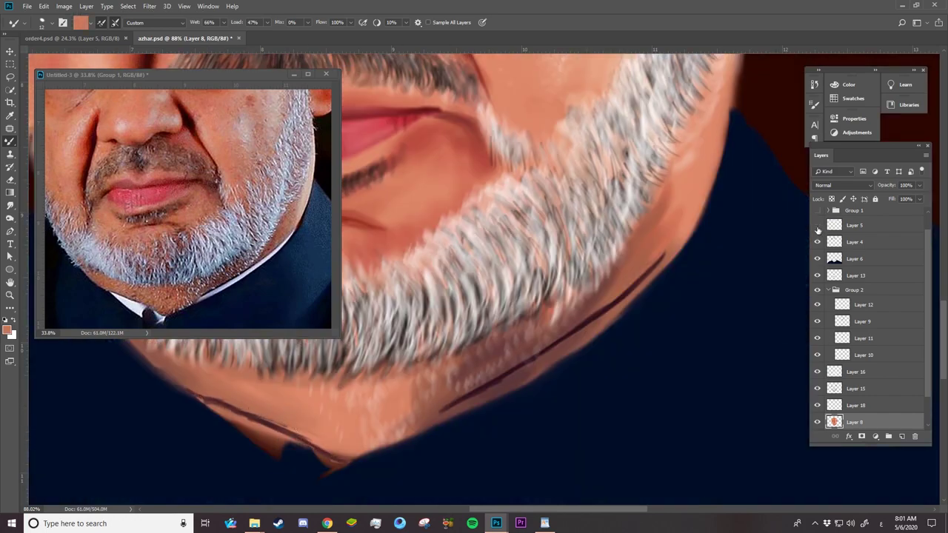
scroll(818, 231, "up", 1)
left_click(818, 215)
left_click_drag(930, 361, 931, 409)
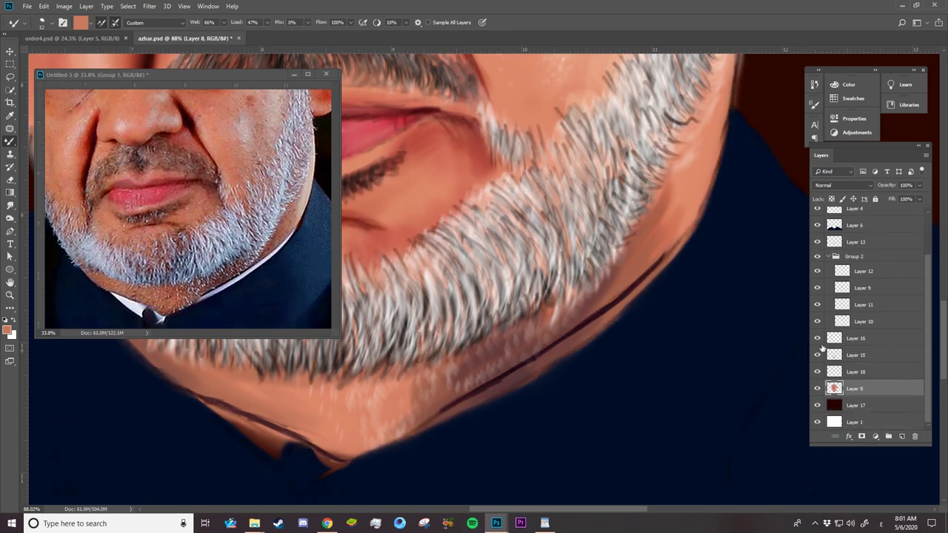
left_click(818, 340)
left_click(818, 340)
left_click(818, 356)
Step: Add Layer 19, sample the white collar colour and set the brush to 26 px
left_click(860, 372)
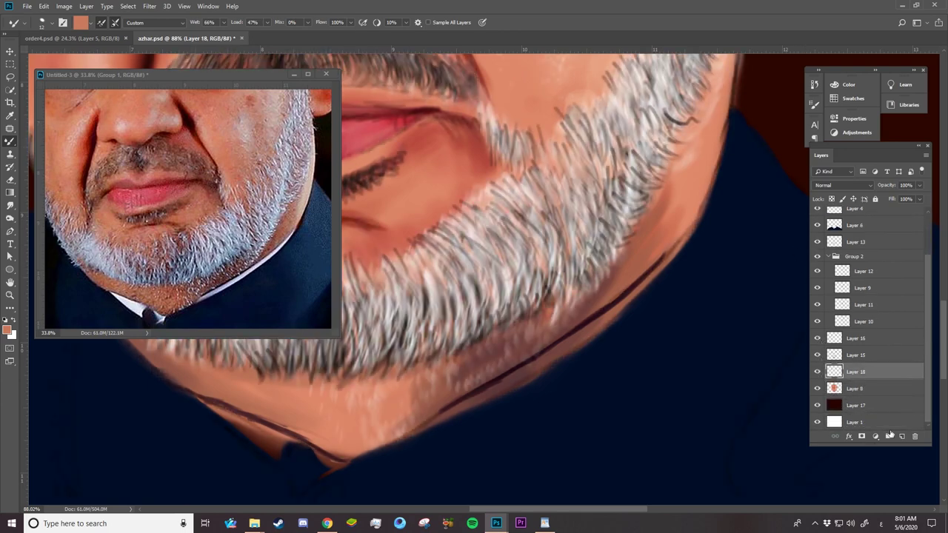
left_click(902, 436)
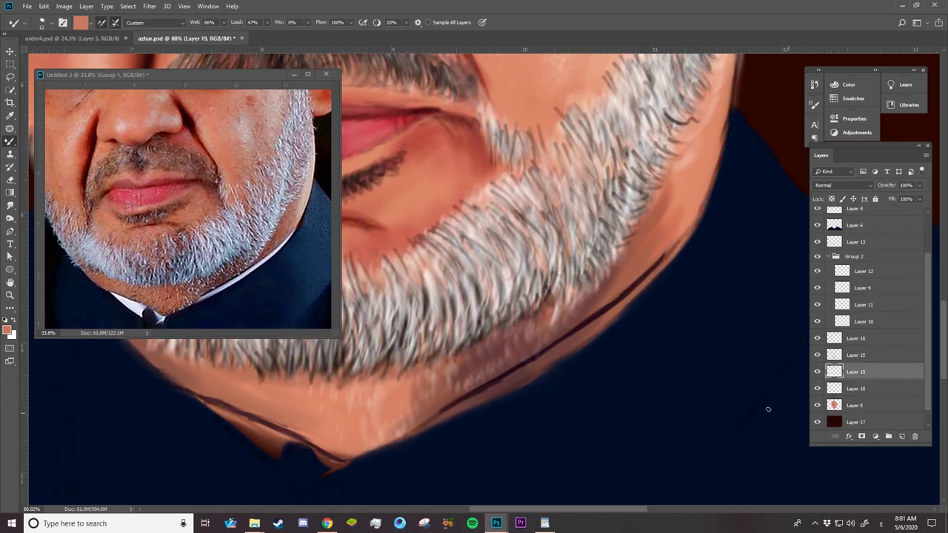
left_click(143, 316, "alt")
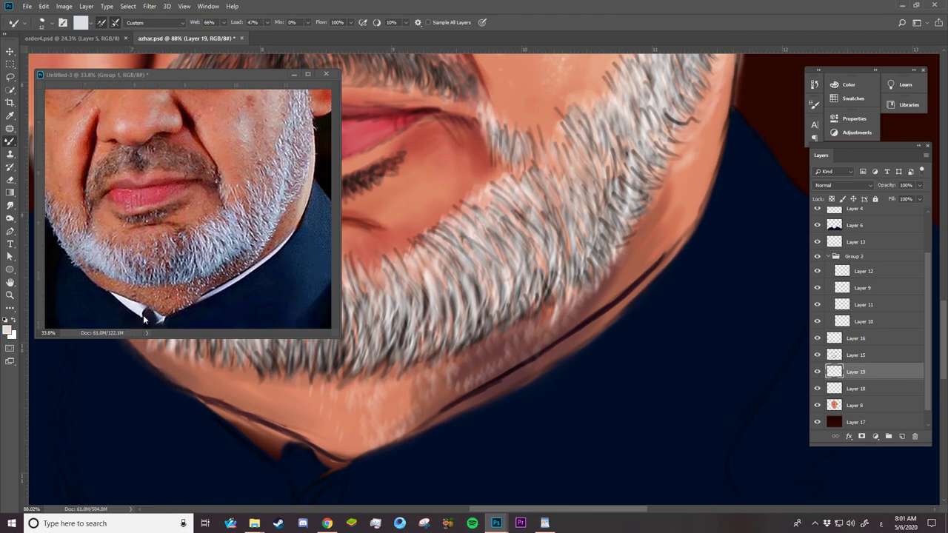
right_click(597, 331)
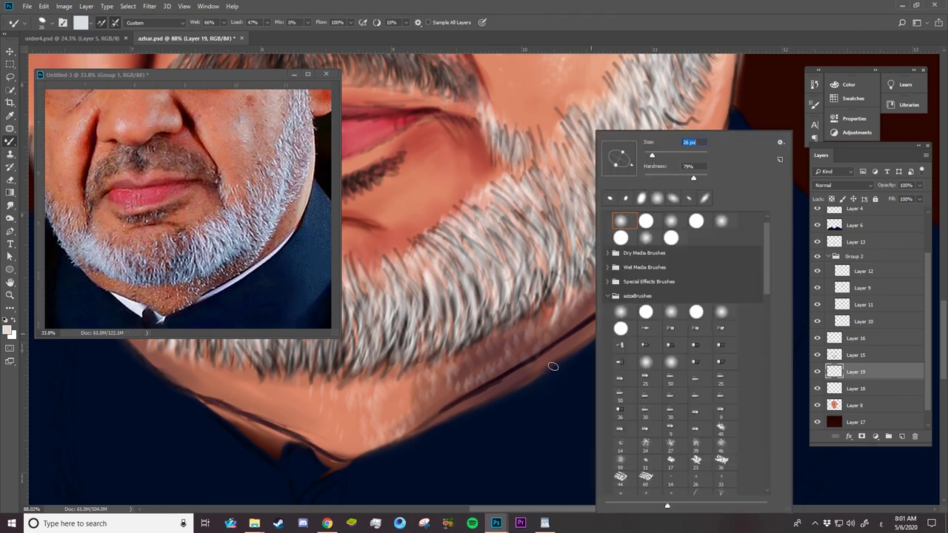
key("Return")
Step: Paint the white highlight along the collar line and lower collar edge, then zoom out
mouse_move(485, 400)
left_mouse_down()
mouse_move(593, 333)
mouse_move(411, 436)
mouse_move(626, 306)
mouse_move(587, 333)
mouse_move(709, 212)
left_mouse_up()
left_click_drag(556, 368, 451, 423)
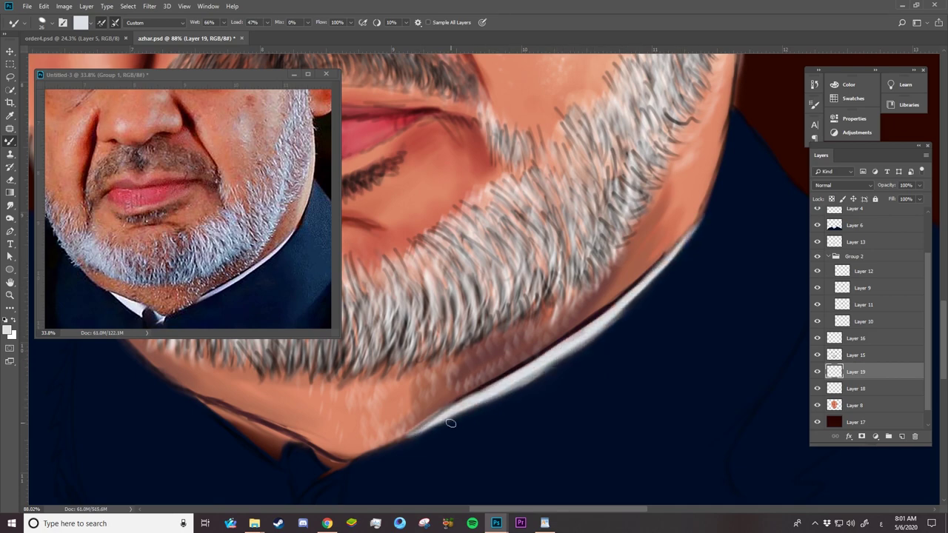
mouse_move(300, 467)
left_mouse_down()
mouse_move(348, 467)
mouse_move(191, 394)
mouse_move(267, 437)
mouse_move(260, 427)
left_mouse_up()
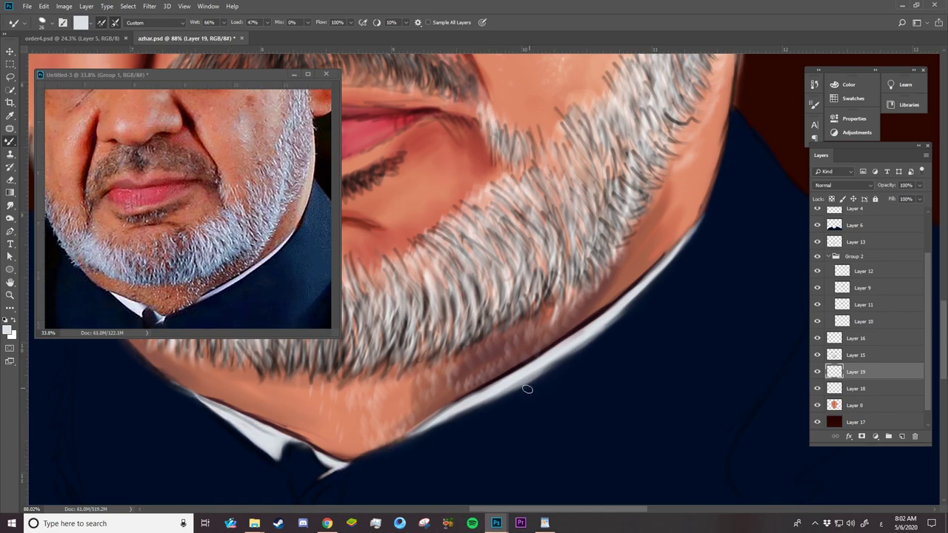
key("z")
key("ctrl+0")
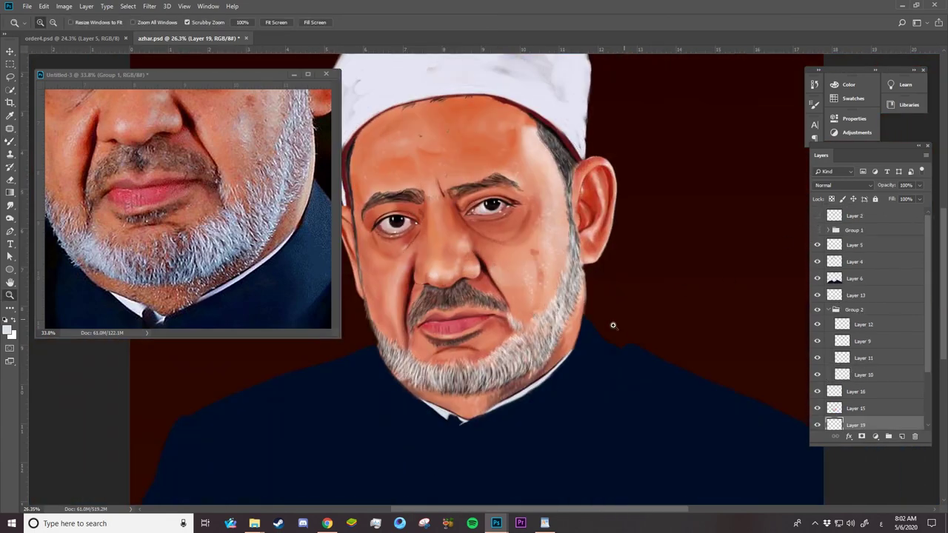
Step: On Layer 8, extend the white collar line toward the chin with the Mixer Brush
mouse_move(444, 386)
left_mouse_down()
mouse_move(488, 419)
mouse_move(447, 428)
left_mouse_up()
mouse_move(665, 314)
left_mouse_down()
mouse_move(748, 315)
mouse_move(741, 305)
left_mouse_up()
scroll(887, 413, "down", 3)
left_click(867, 412)
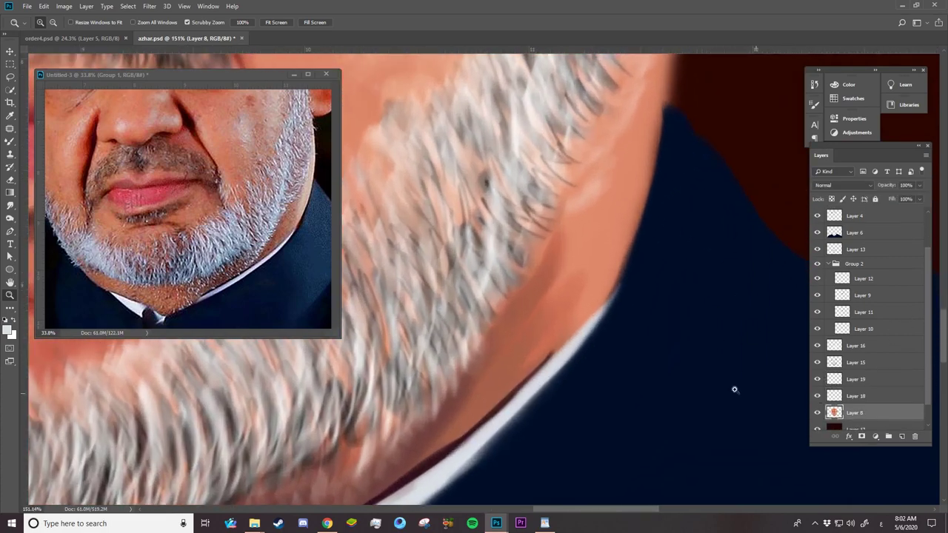
left_click_drag(313, 256, 311, 234)
key("b")
left_click(297, 217, "alt")
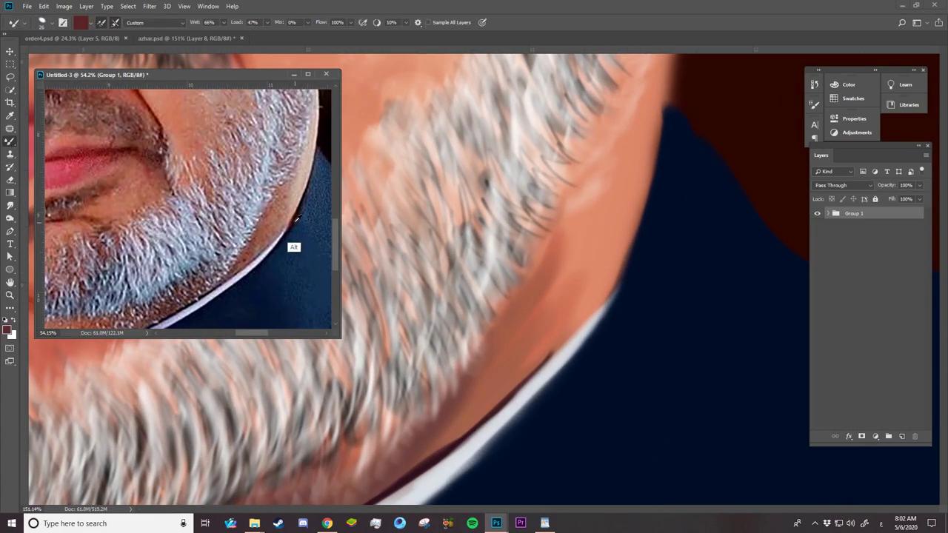
left_click(618, 277)
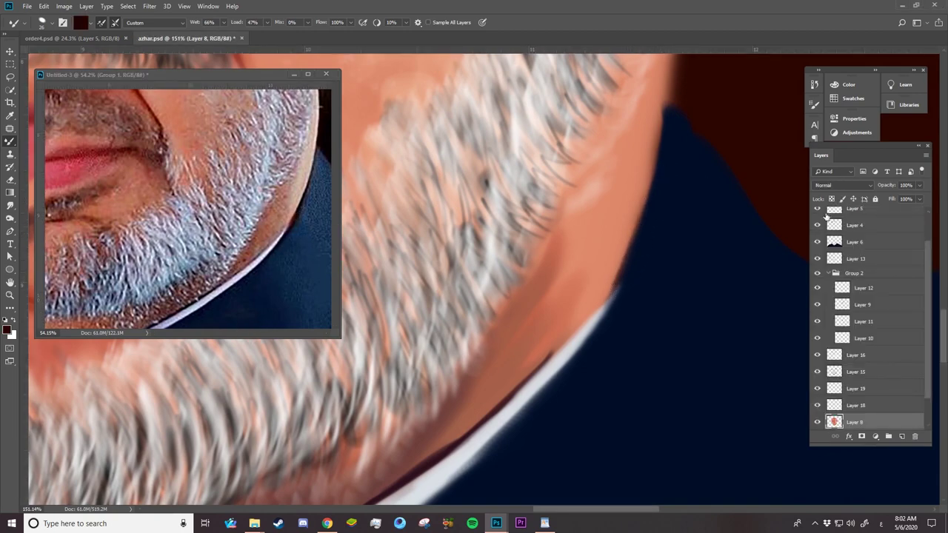
scroll(820, 215, "up", 2)
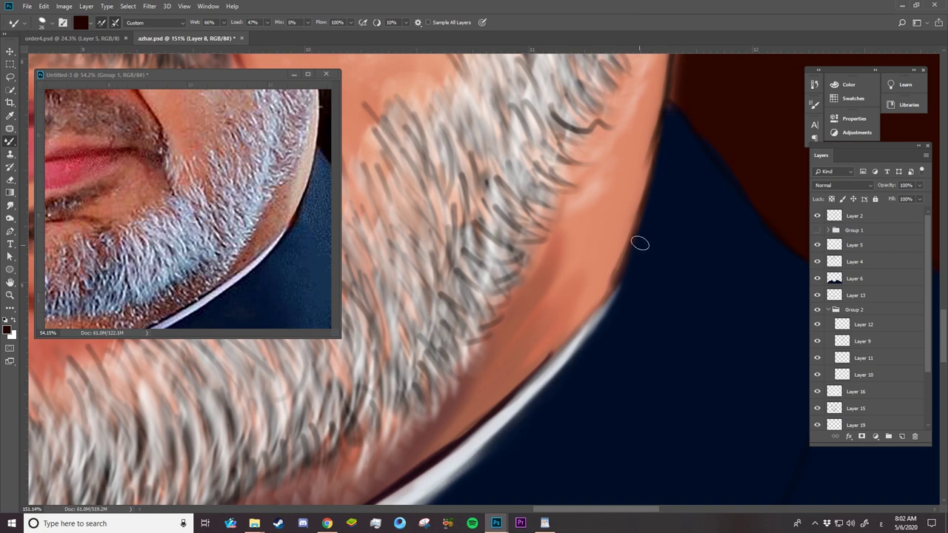
left_click_drag(628, 285, 571, 335)
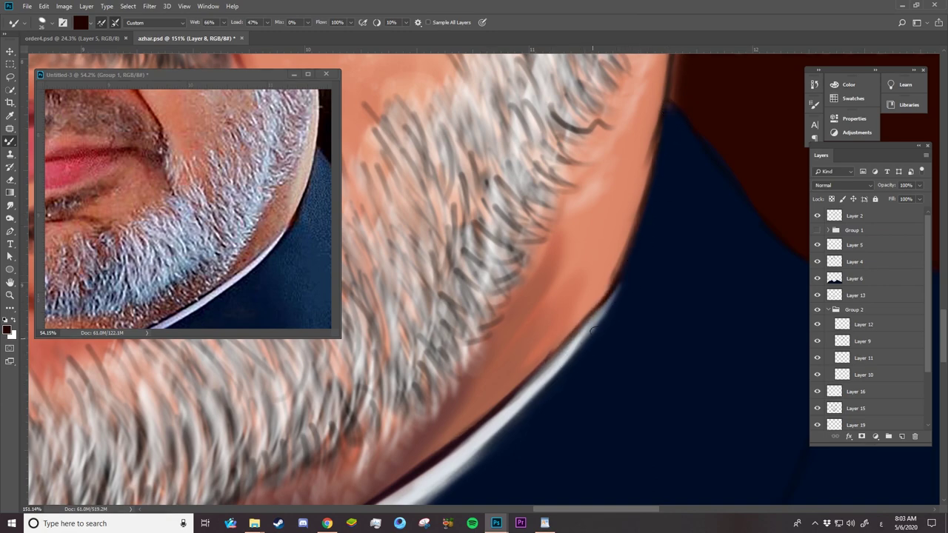
Step: Hide Layer 2 and darken the skin-to-jacket edge, checking the reference beard edge
left_click(817, 215)
mouse_move(669, 133)
left_mouse_down()
mouse_move(528, 388)
mouse_move(584, 352)
left_mouse_up()
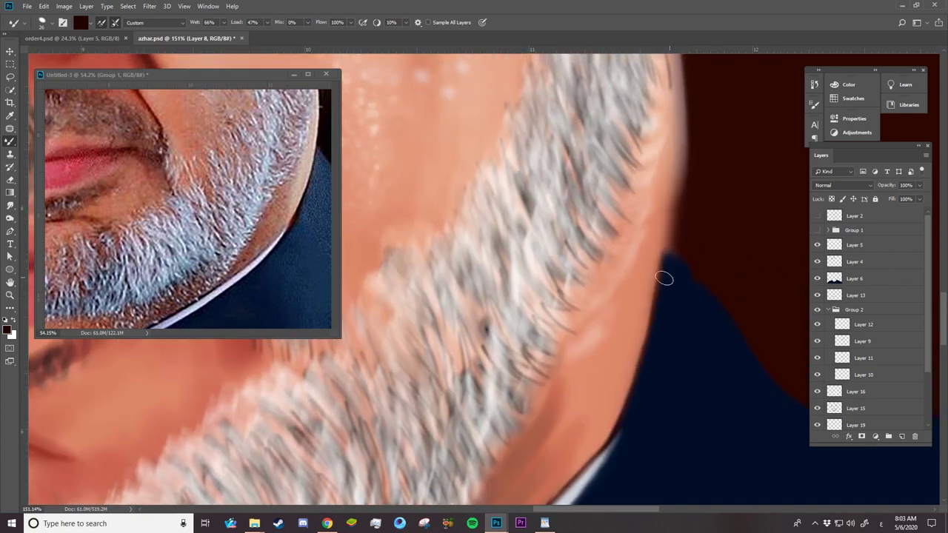
left_click(283, 332)
left_click_drag(334, 244, 522, 236)
left_click(522, 236)
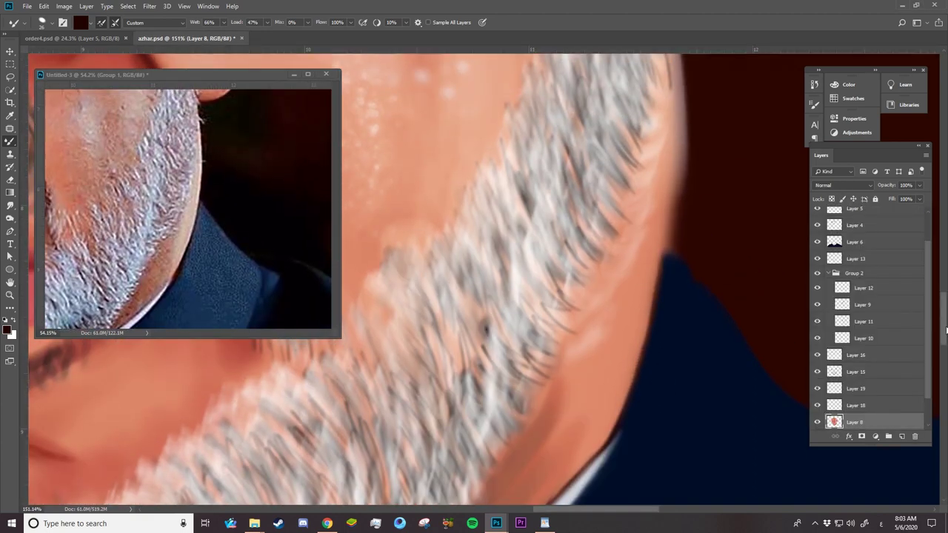
scroll(523, 235, "up", 2)
Step: Erase the pink strip along the jaw edge, checking Layer 16's beard strokes
key("e")
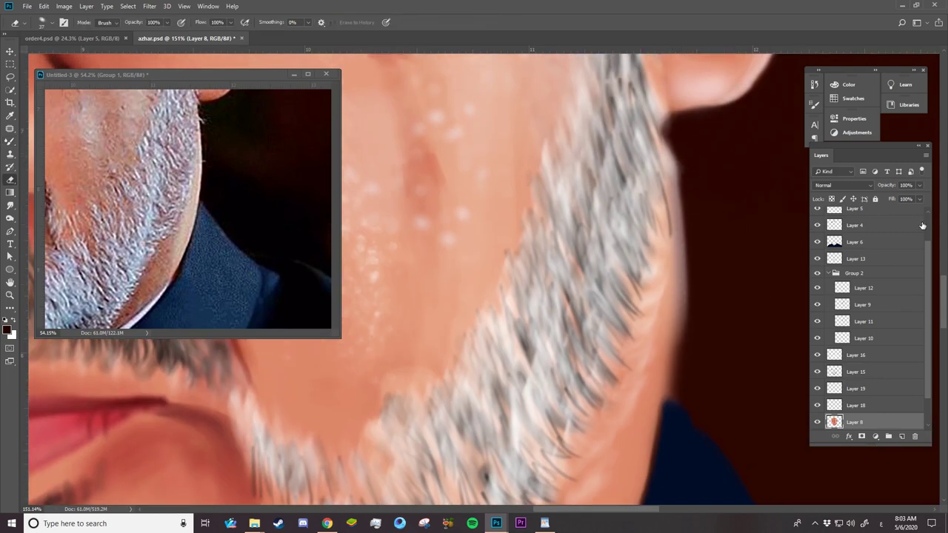
scroll(923, 224, "up", 2)
left_click(818, 215)
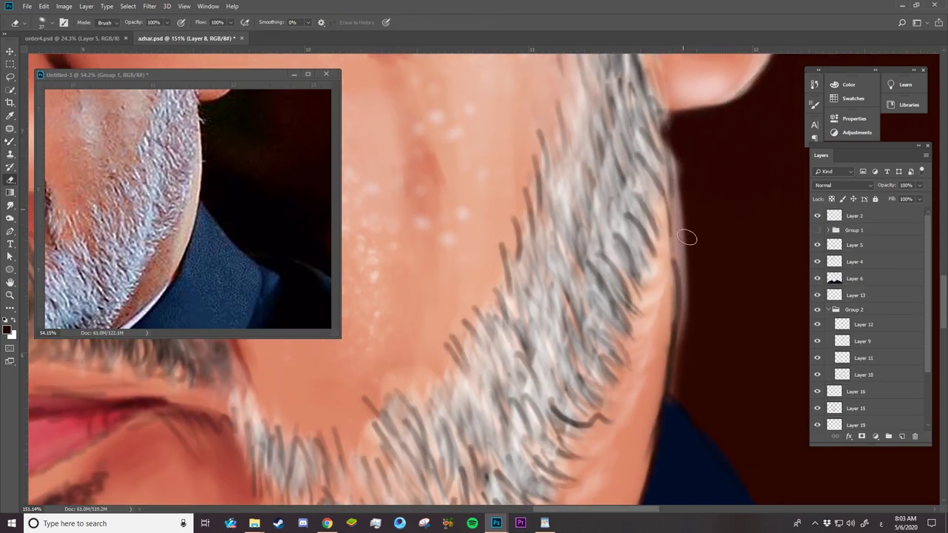
mouse_move(688, 235)
left_mouse_down()
mouse_move(682, 159)
mouse_move(694, 332)
mouse_move(679, 415)
mouse_move(689, 186)
left_mouse_up()
scroll(932, 354, "down", 1)
scroll(932, 354, "down", 2)
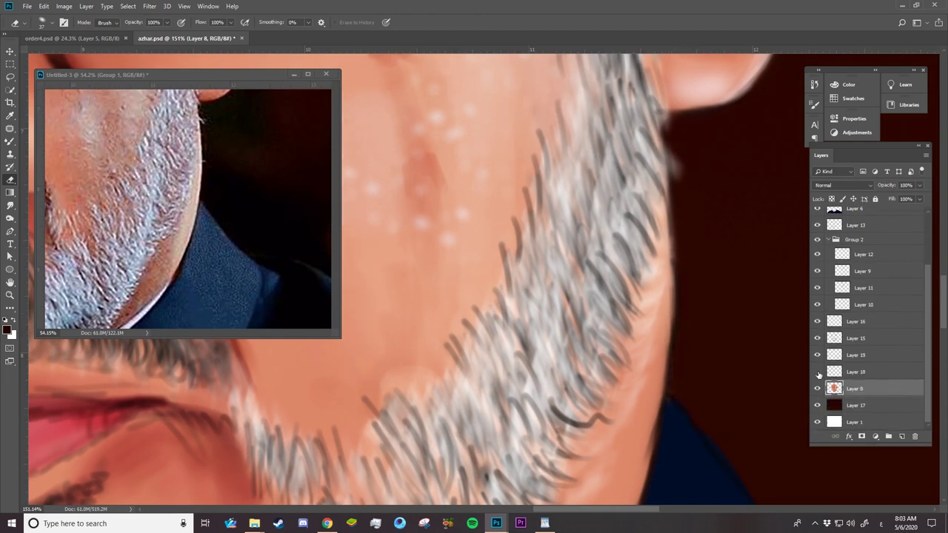
left_click(817, 323)
left_click(856, 322)
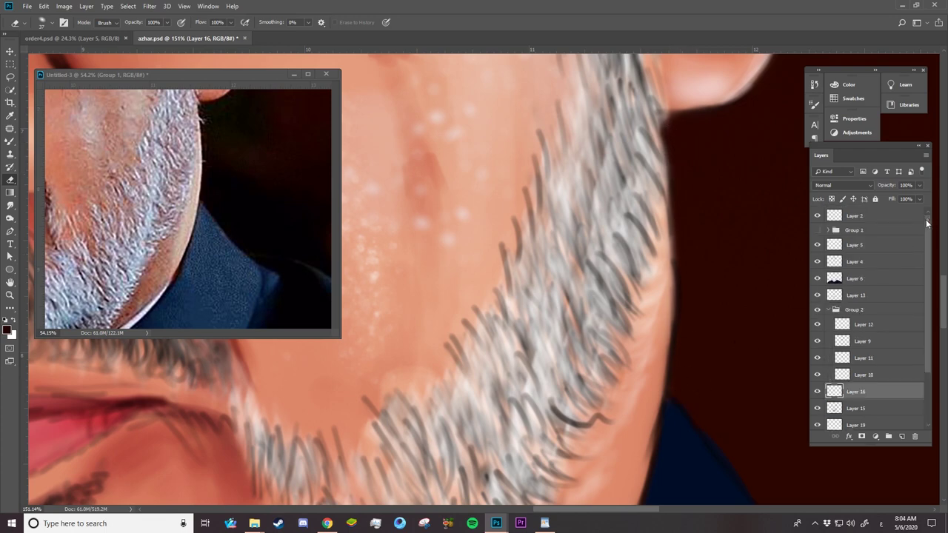
Step: Hide Layer 2, reselect Layer 8 and enlarge the eraser slightly
scroll(871, 319, "up", 3)
left_click(817, 216)
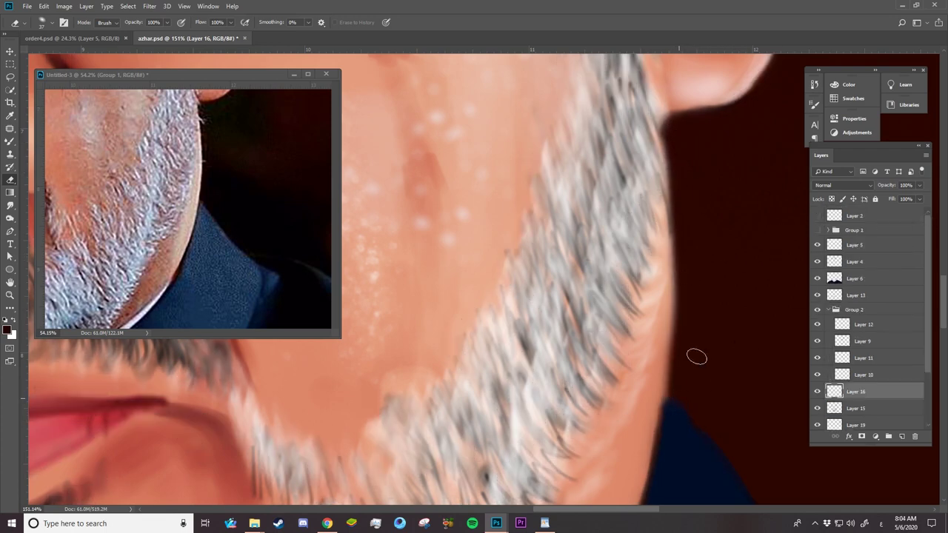
scroll(889, 333, "down", 3)
left_click(889, 389)
scroll(774, 286, "down", 3)
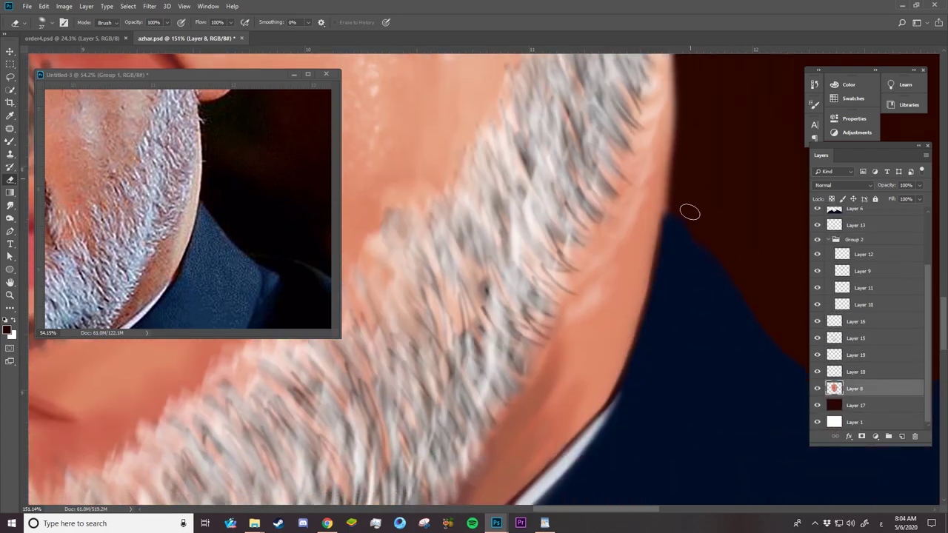
right_click(681, 131)
key("Return")
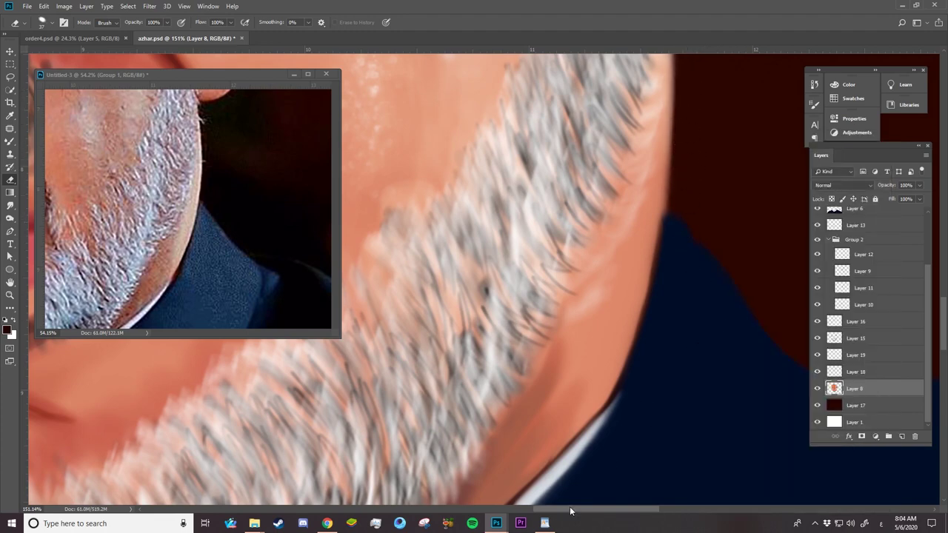
Step: Select Layer 6 from the suit edge and toggle Layer 2's dark hair strands
key("v")
right_click(693, 357)
left_click(707, 362)
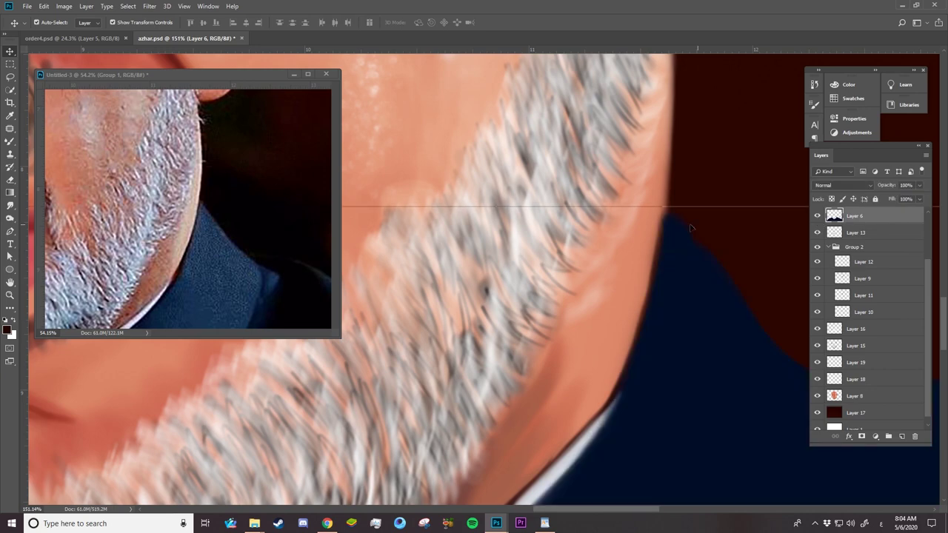
key("e")
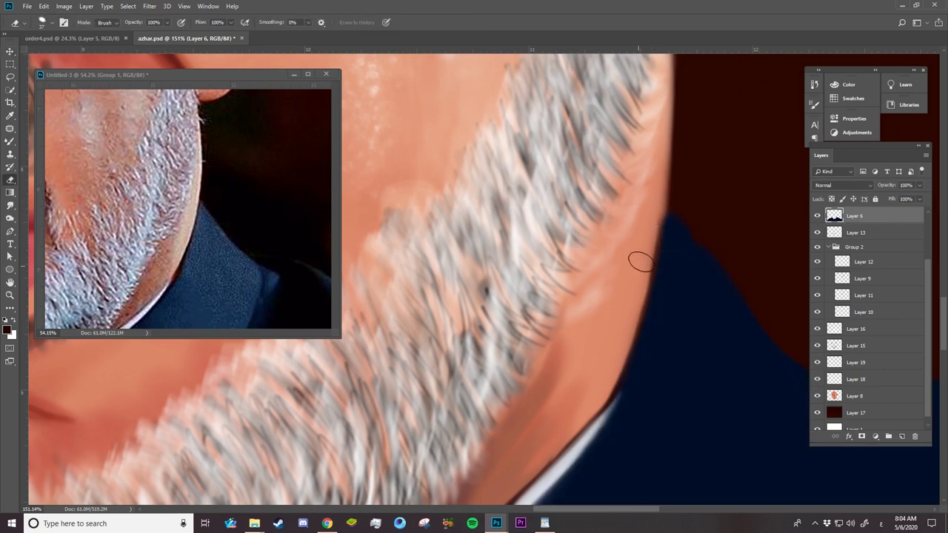
scroll(834, 224, "up", 2)
left_click(817, 216)
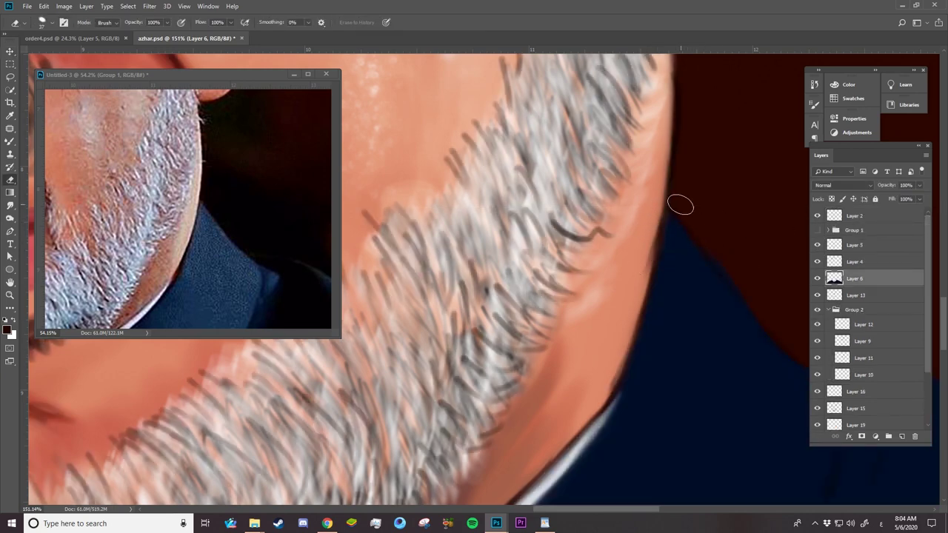
left_click(817, 216)
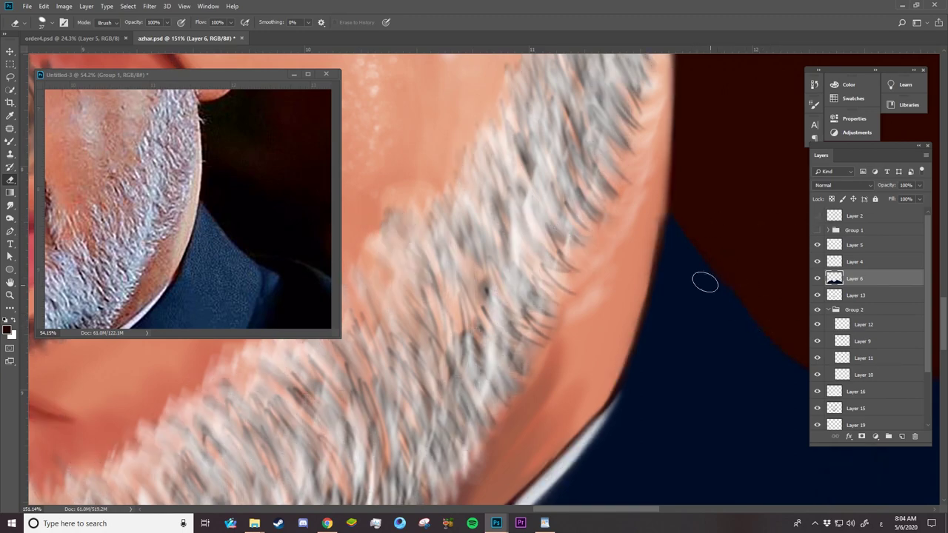
Step: Zoom the reference onto the chin and collar and the painting onto the beard edge
key("z")
mouse_move(641, 314)
left_mouse_down()
mouse_move(519, 315)
mouse_move(667, 297)
left_mouse_up()
left_click(186, 207)
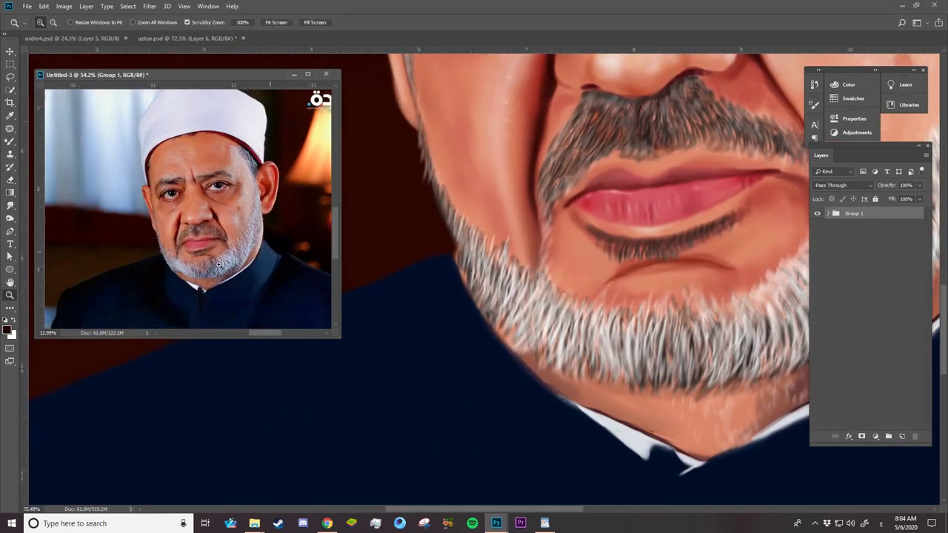
left_click_drag(185, 208, 351, 250)
left_click(471, 261)
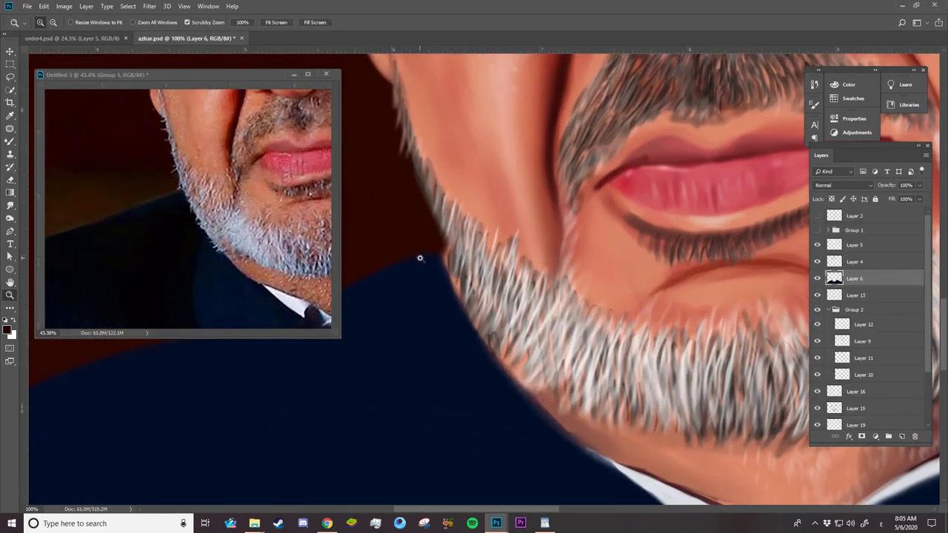
Step: Sample the navy suit colour and smooth the suit edge beside the beard down toward the collar
key("b")
left_click(818, 216)
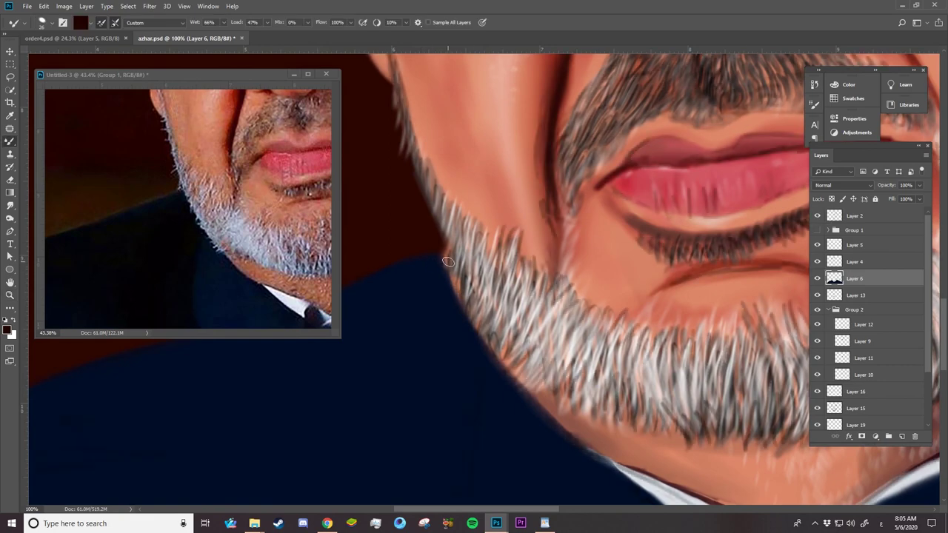
left_click(450, 271, "alt")
left_click_drag(451, 271, 462, 314)
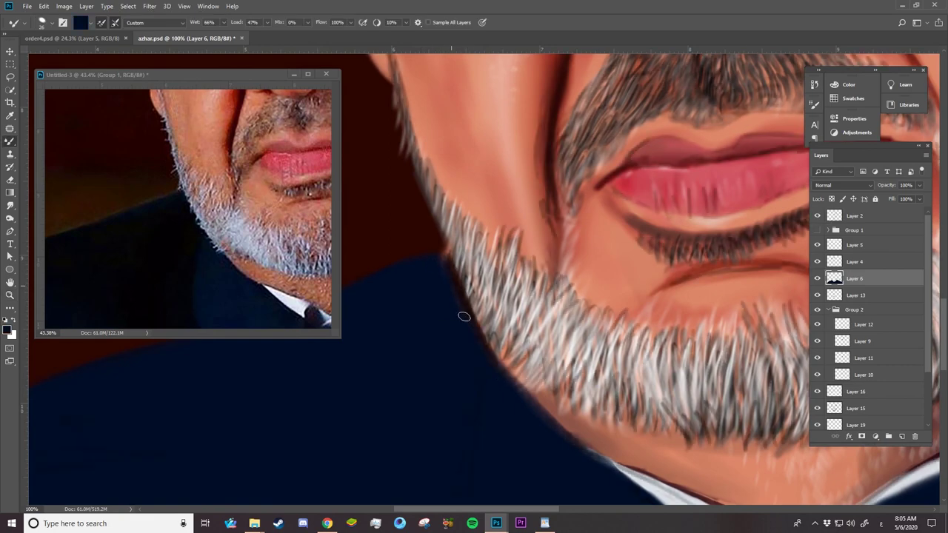
left_click_drag(454, 261, 511, 384)
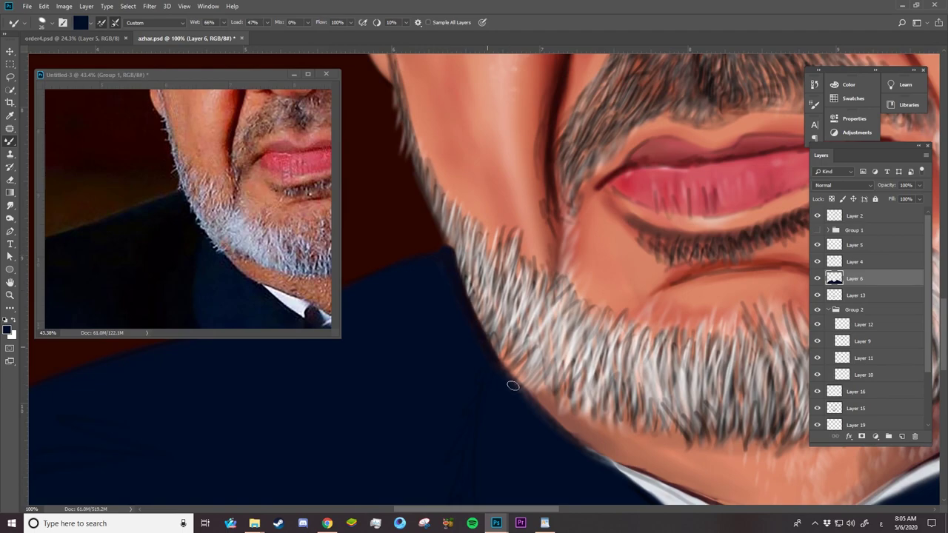
Step: Zoom out to see the nose and mouth and list the layers under the suit edge
scroll(516, 368, "down", 3)
scroll(516, 367, "right", 3)
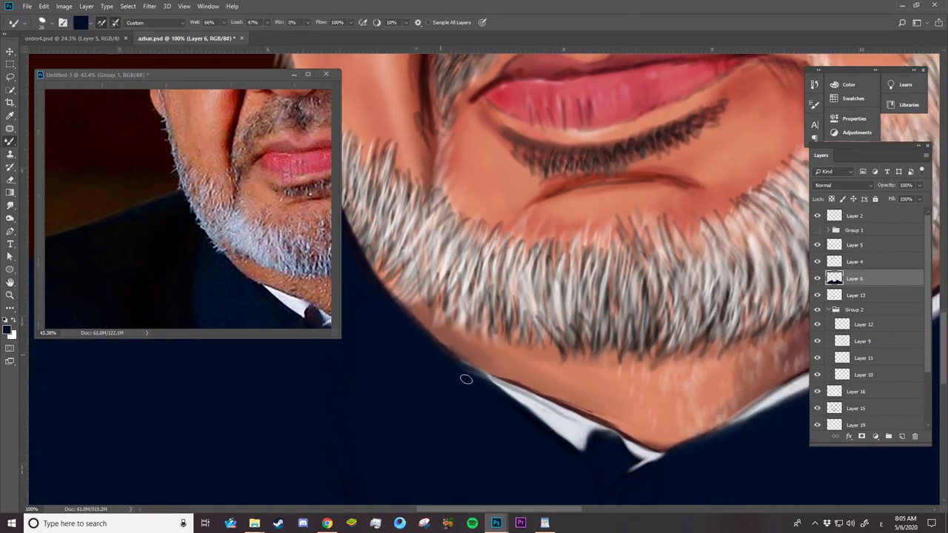
key("z")
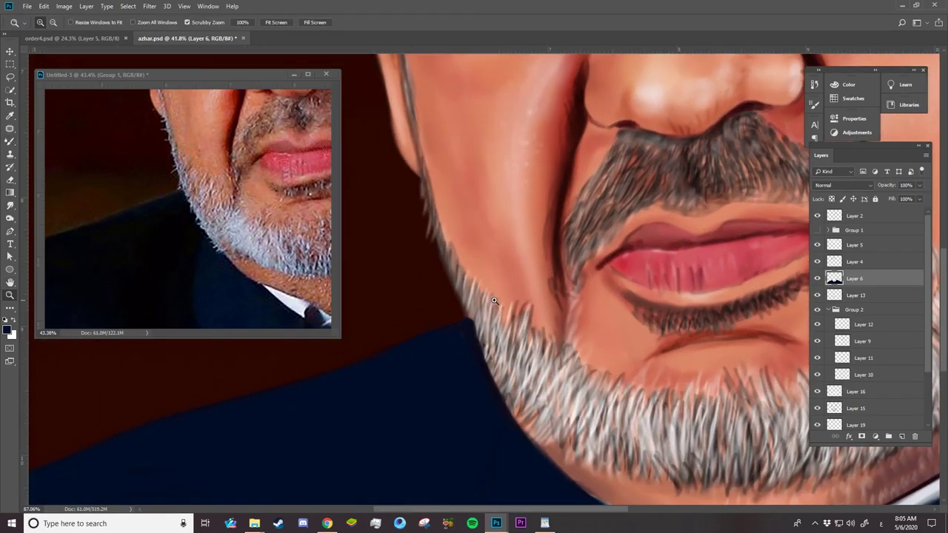
scroll(549, 355, "up", 3)
key("v")
right_click(514, 315)
Step: Hide Layer 2, collapse Group 2 and reselect Layer 16
left_click(527, 324)
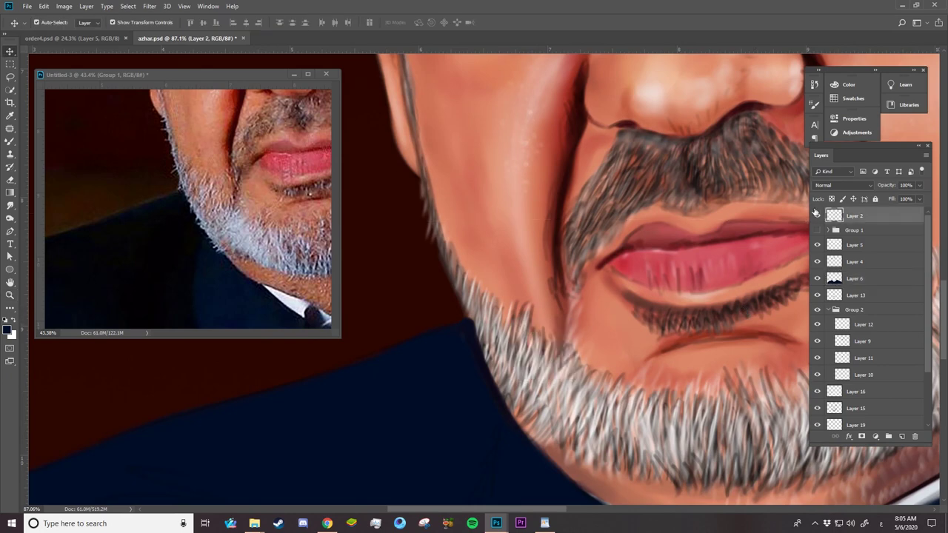
left_click(818, 217)
left_click(818, 216)
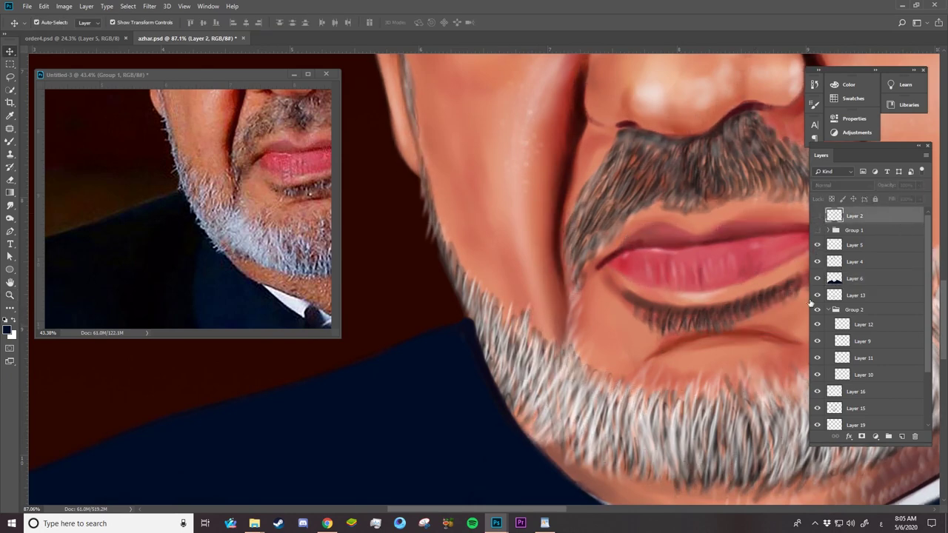
left_click(828, 310)
left_click(818, 325)
left_click(856, 324)
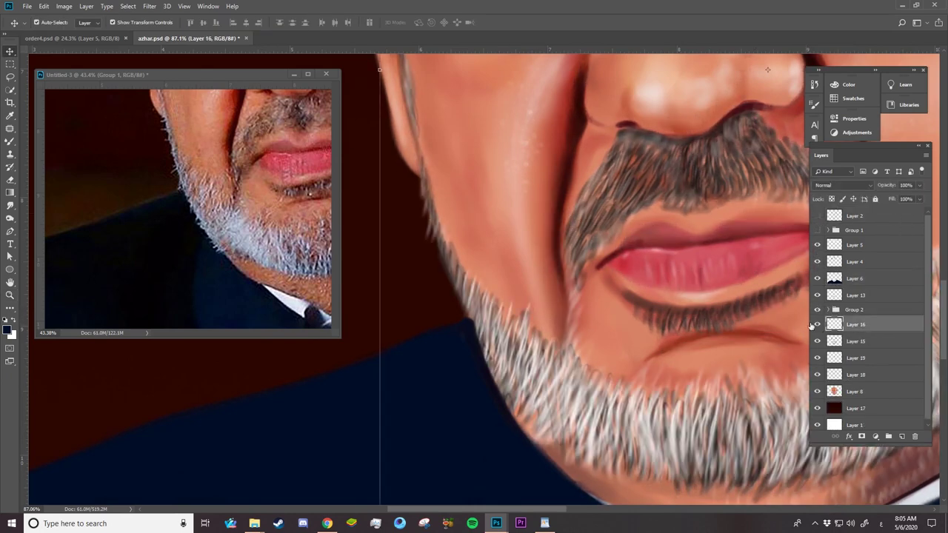
Step: Switch to the Brush Tool with white paint, trying Screen mode before returning to Normal
key("b")
left_click(13, 320)
right_click(10, 141)
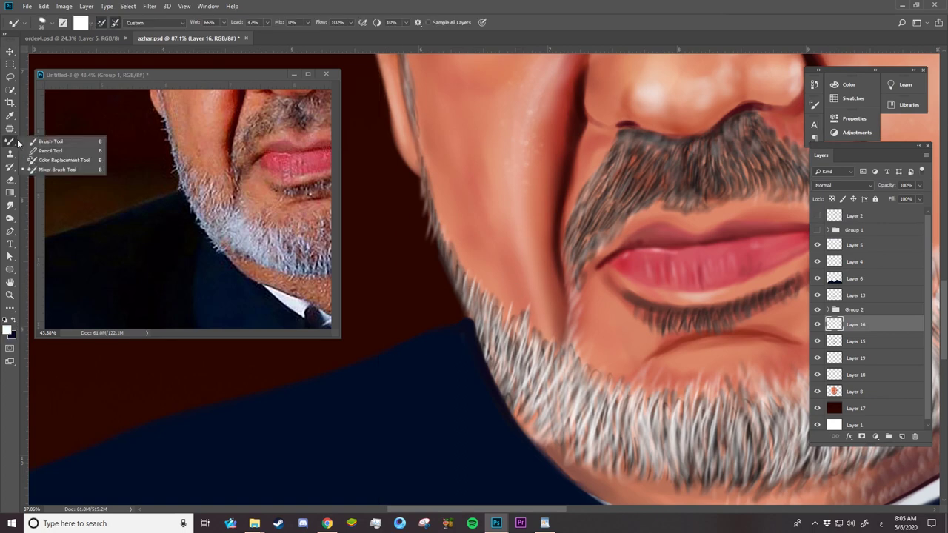
left_click(55, 143)
left_click(134, 23)
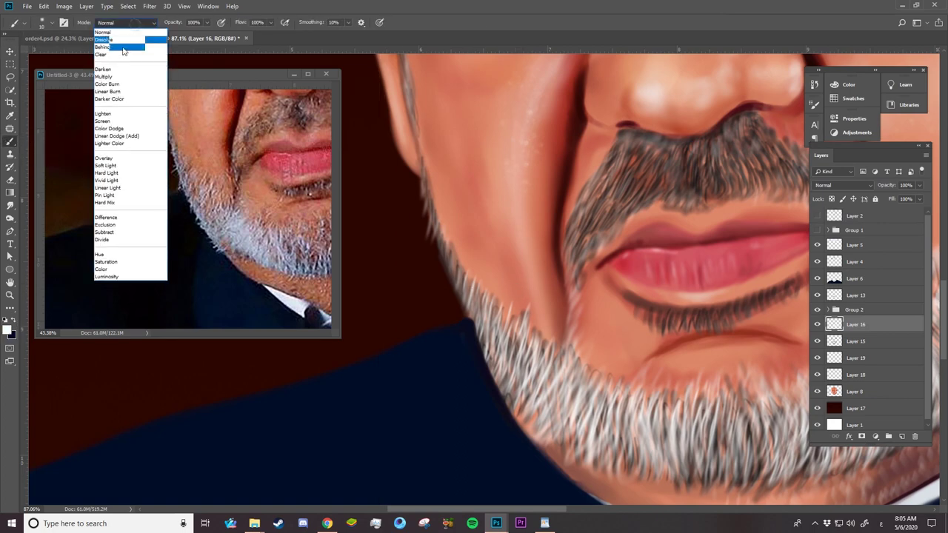
left_click(112, 122)
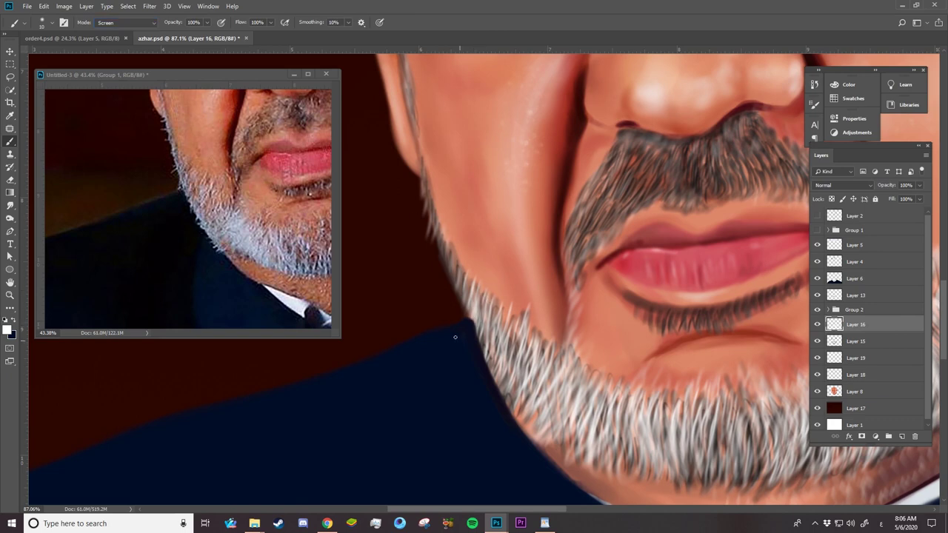
left_click(128, 23)
Step: Move Layers 15 and 16 above Layer 5 and set the brush to Screen mode
left_click(852, 341)
left_click(873, 324, "shift")
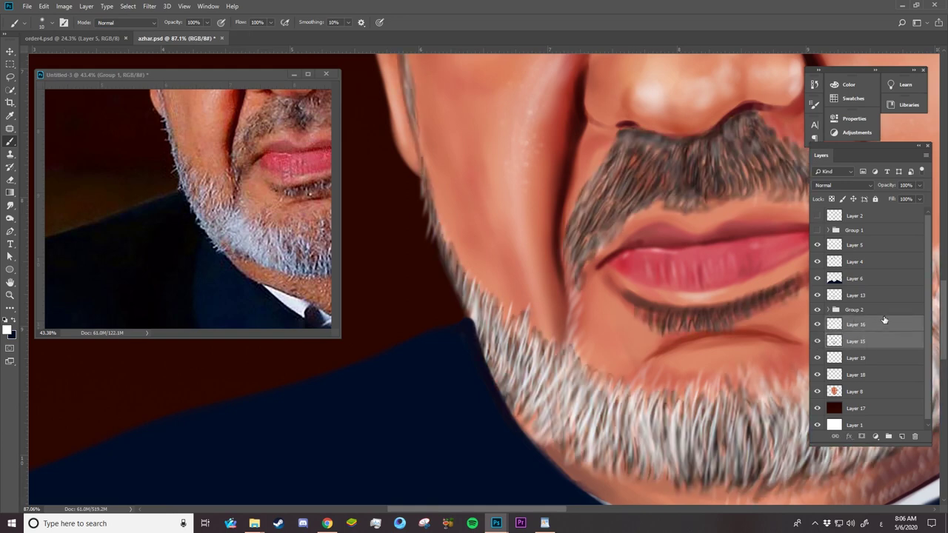
left_click_drag(885, 320, 829, 239)
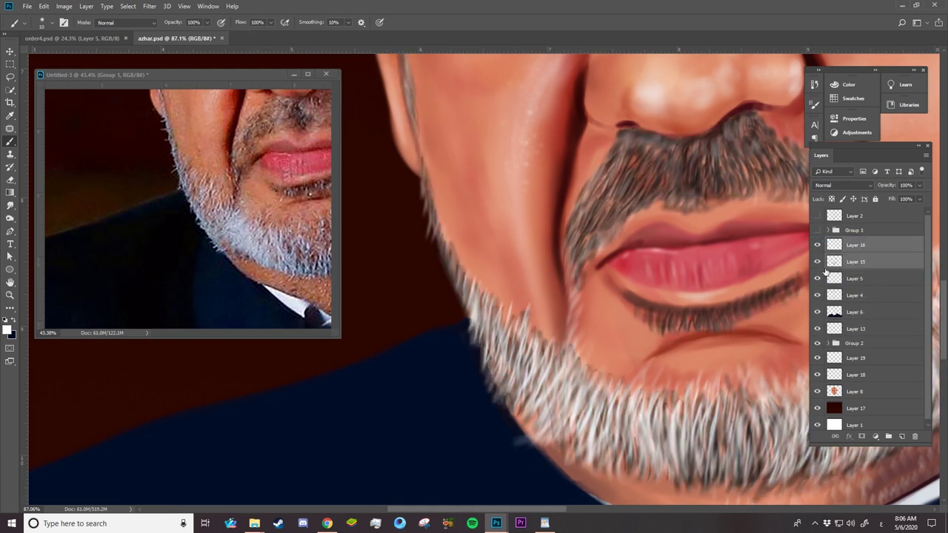
left_click(845, 252)
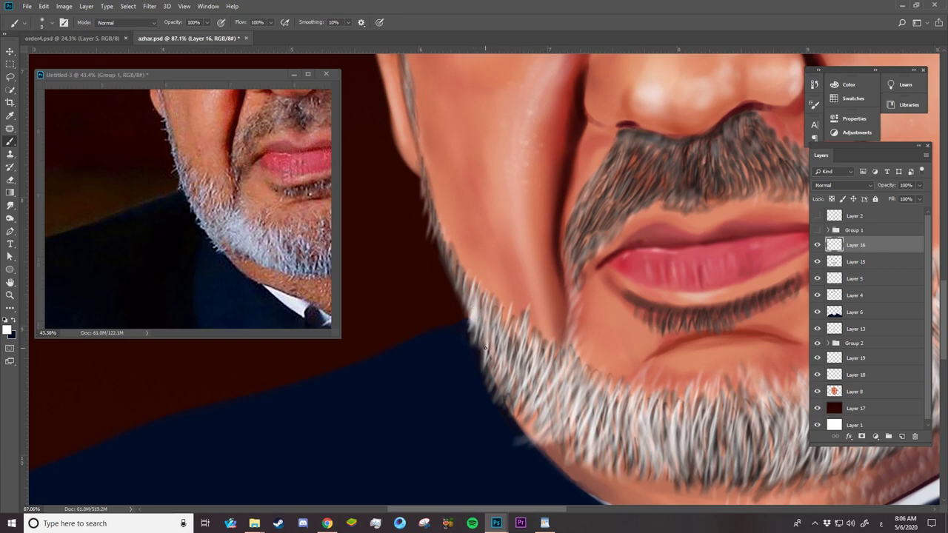
left_click(126, 22)
left_click(122, 118)
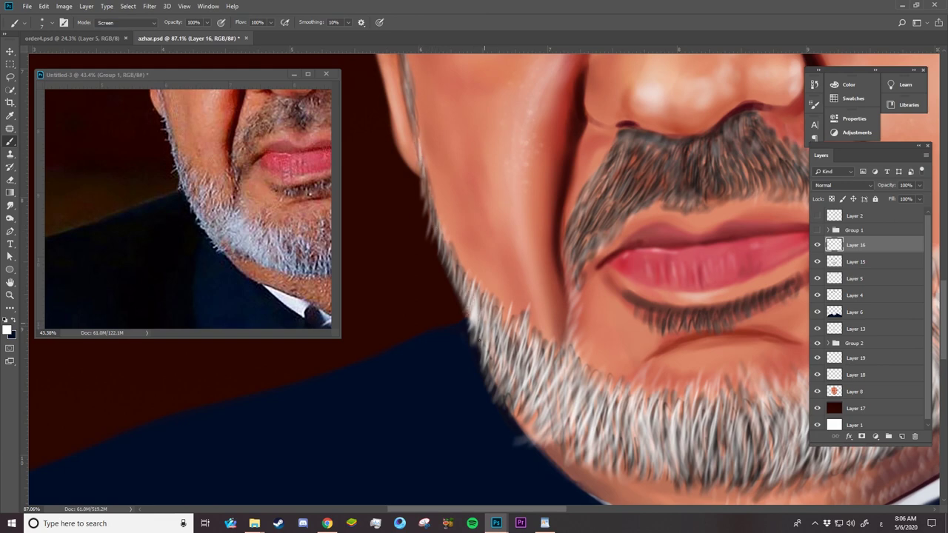
Step: Paint bright white hair strands along the beard's central and lower edges
left_click_drag(478, 340, 483, 318)
left_click_drag(500, 370, 492, 337)
left_click_drag(515, 404, 508, 363)
mouse_move(512, 360)
left_mouse_down()
mouse_move(508, 339)
mouse_move(525, 332)
left_mouse_up()
left_click_drag(543, 374, 538, 357)
left_click_drag(561, 383, 556, 356)
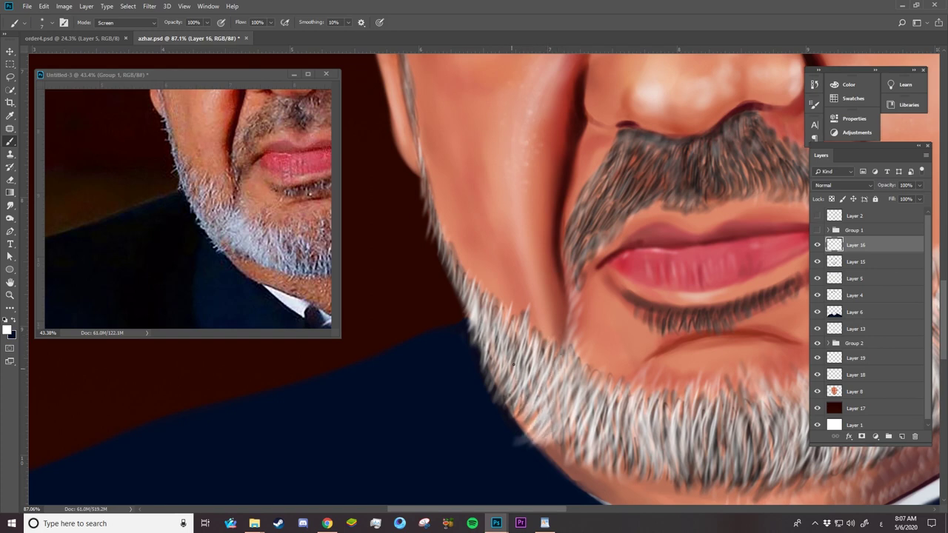
left_click_drag(511, 387, 502, 363)
left_click_drag(495, 385, 489, 358)
left_click_drag(563, 452, 570, 423)
left_click_drag(560, 453, 557, 428)
mouse_move(572, 426)
left_mouse_down()
mouse_move(564, 395)
mouse_move(579, 374)
left_mouse_up()
mouse_move(610, 443)
left_mouse_down()
mouse_move(603, 400)
mouse_move(603, 410)
left_mouse_up()
mouse_move(626, 466)
left_mouse_down()
mouse_move(621, 431)
mouse_move(580, 378)
left_mouse_up()
Step: Add bright strands along the beard's lower-left edge and lower middle
scroll(584, 376, "right", 5)
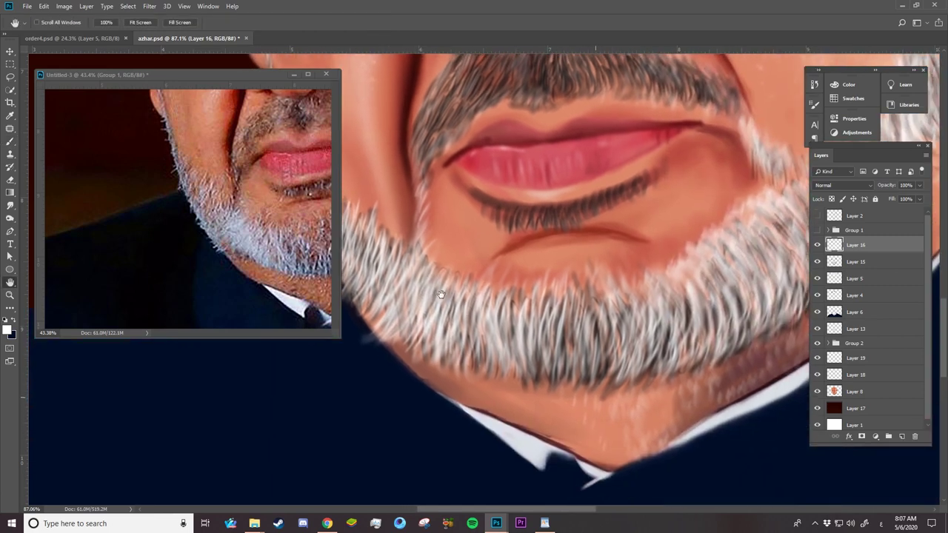
scroll(583, 376, "down", 3)
left_click_drag(475, 375, 474, 326)
mouse_move(463, 375)
left_mouse_down()
mouse_move(462, 324)
mouse_move(450, 316)
left_mouse_up()
mouse_move(438, 370)
left_mouse_down()
mouse_move(438, 341)
mouse_move(396, 326)
left_mouse_up()
mouse_move(380, 356)
left_mouse_down()
mouse_move(394, 317)
mouse_move(379, 292)
left_mouse_up()
left_click_drag(406, 343, 400, 312)
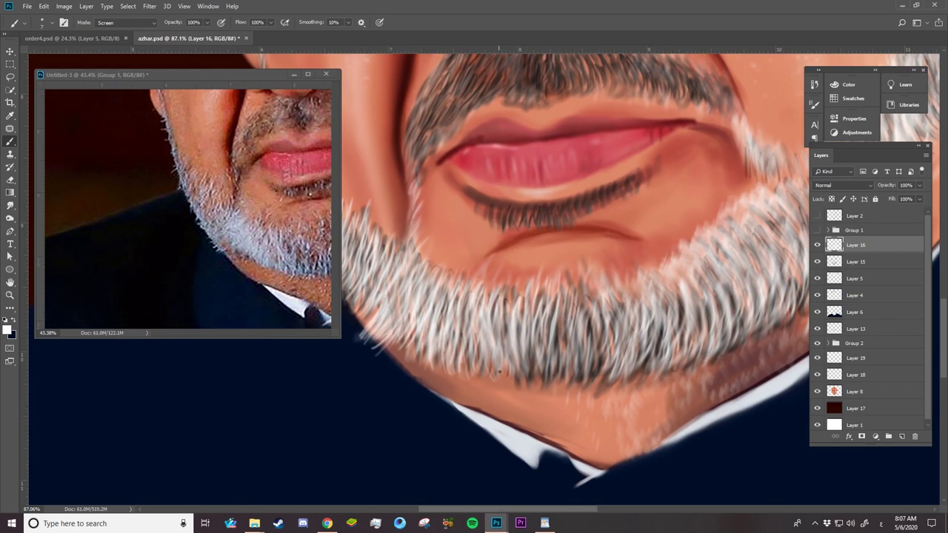
left_click_drag(499, 363, 496, 317)
left_click_drag(505, 356, 504, 309)
left_click_drag(529, 381, 534, 316)
left_click_drag(511, 363, 511, 327)
left_click_drag(507, 355, 501, 291)
Step: Paint bright strands over the beard's upper-left area and lower middle
left_click_drag(440, 308, 437, 269)
left_click_drag(430, 288, 409, 244)
left_click_drag(462, 296, 448, 268)
mouse_move(479, 314)
left_mouse_down()
mouse_move(465, 274)
mouse_move(445, 258)
left_mouse_up()
left_click_drag(468, 337, 467, 303)
mouse_move(498, 342)
left_mouse_down()
mouse_move(495, 284)
mouse_move(509, 280)
left_mouse_up()
mouse_move(462, 317)
left_mouse_down()
mouse_move(458, 272)
mouse_move(440, 285)
left_mouse_up()
mouse_move(459, 380)
left_mouse_down()
mouse_move(458, 307)
mouse_move(449, 326)
mouse_move(479, 330)
left_mouse_up()
left_click_drag(539, 370, 536, 316)
Step: Paint small bright strands on the beard's right side and across the lower beard
scroll(239, 332, "down", 5)
scroll(239, 331, "up", 5)
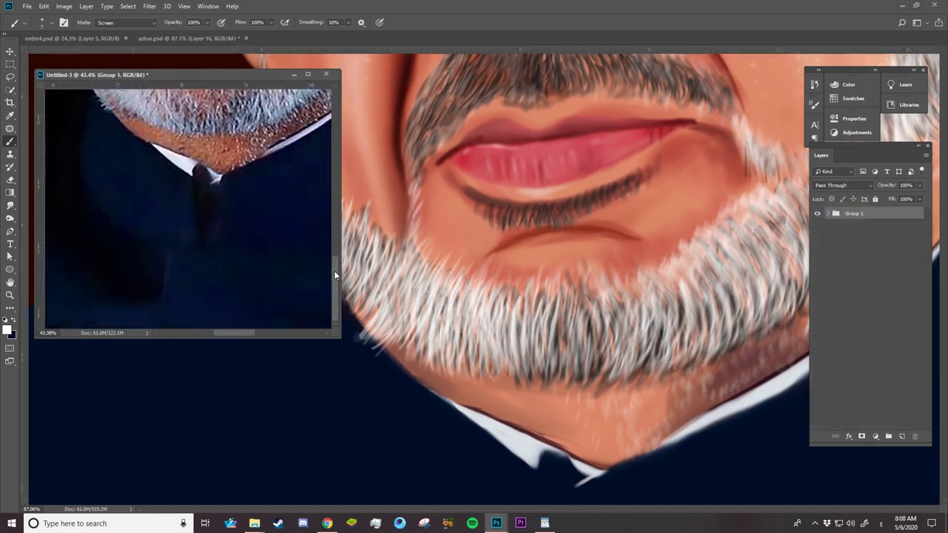
left_click(633, 326)
left_click_drag(633, 332, 634, 284)
mouse_move(646, 353)
left_mouse_down()
mouse_move(644, 280)
mouse_move(655, 291)
left_mouse_up()
mouse_move(639, 374)
left_mouse_down()
mouse_move(634, 303)
mouse_move(649, 317)
left_mouse_up()
mouse_move(642, 390)
left_mouse_down()
mouse_move(638, 344)
mouse_move(617, 319)
left_mouse_up()
mouse_move(605, 389)
left_mouse_down()
mouse_move(602, 322)
mouse_move(581, 317)
left_mouse_up()
left_click_drag(575, 396, 563, 317)
mouse_move(563, 392)
left_mouse_down()
mouse_move(547, 314)
mouse_move(525, 338)
mouse_move(527, 314)
left_mouse_up()
left_click_drag(523, 368, 514, 321)
left_click_drag(600, 376, 579, 287)
Step: Add strands along the beard's upper edge, right edge and lower-right part
mouse_move(629, 308)
left_mouse_down()
mouse_move(619, 268)
mouse_move(642, 288)
left_mouse_up()
mouse_move(671, 316)
left_mouse_down()
mouse_move(668, 270)
mouse_move(680, 260)
left_mouse_up()
left_click_drag(701, 276, 697, 251)
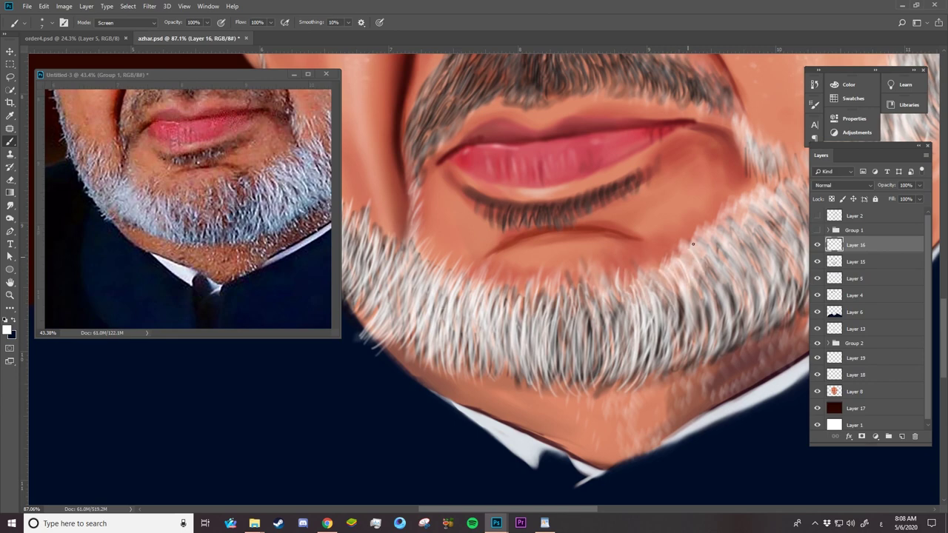
left_click_drag(703, 300, 692, 258)
mouse_move(723, 320)
left_mouse_down()
mouse_move(715, 290)
mouse_move(659, 274)
mouse_move(694, 287)
left_mouse_up()
left_click_drag(699, 342, 704, 299)
left_click_drag(674, 358, 665, 305)
mouse_move(704, 357)
left_mouse_down()
mouse_move(696, 321)
mouse_move(726, 330)
left_mouse_up()
left_click_drag(735, 363, 729, 317)
left_click_drag(697, 383, 689, 345)
mouse_move(676, 382)
left_mouse_down()
mouse_move(662, 379)
mouse_move(697, 345)
left_mouse_up()
mouse_move(718, 366)
left_mouse_down()
mouse_move(717, 330)
mouse_move(738, 330)
left_mouse_up()
mouse_move(748, 350)
left_mouse_down()
mouse_move(754, 321)
mouse_move(776, 299)
left_mouse_up()
left_click_drag(783, 332, 789, 292)
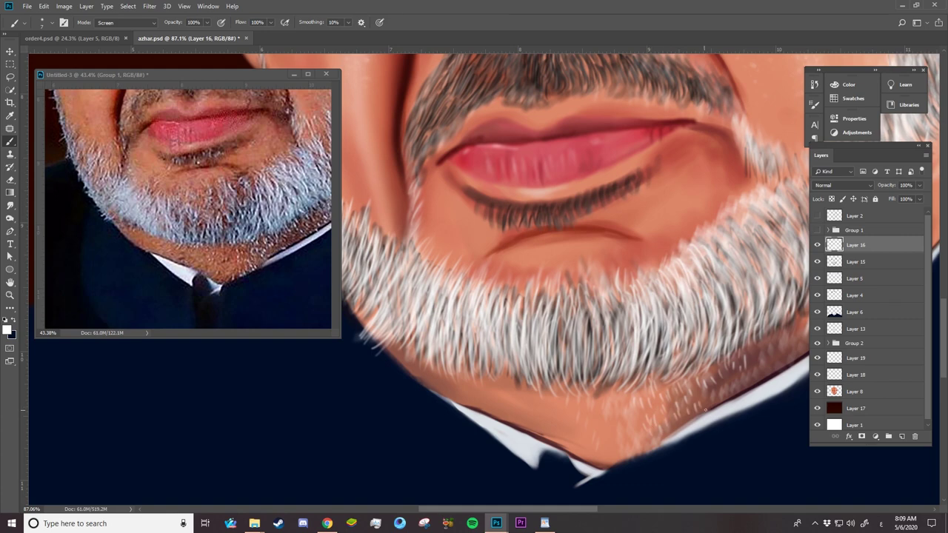
Step: Rotate the canvas to follow the beard's curve and brush strands onto its upper-right edge
key("r")
left_click_drag(636, 384, 667, 296)
mouse_move(534, 320)
left_mouse_down()
mouse_move(518, 275)
mouse_move(534, 254)
left_mouse_up()
left_click_drag(541, 268, 556, 249)
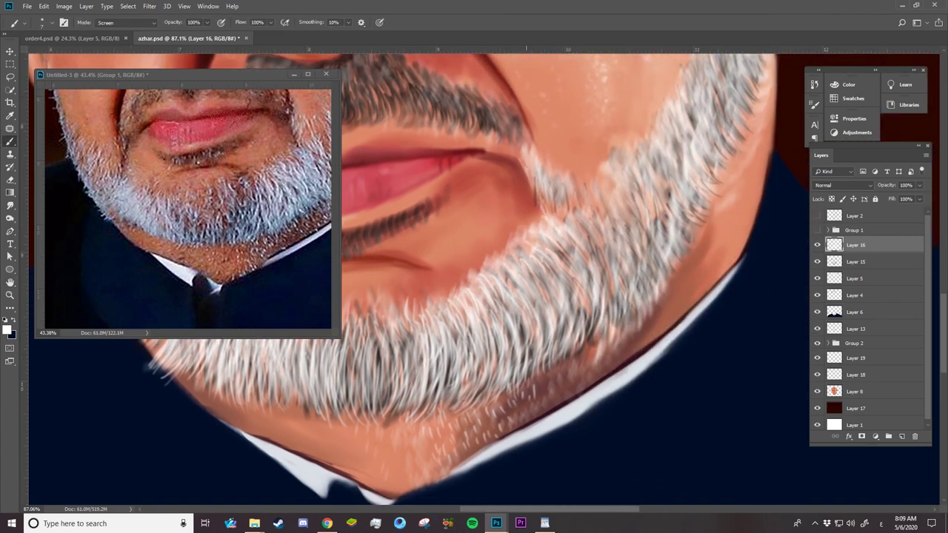
left_click_drag(519, 143, 528, 160)
left_click_drag(528, 148, 556, 210)
left_click_drag(567, 187, 572, 205)
left_click_drag(584, 237, 593, 214)
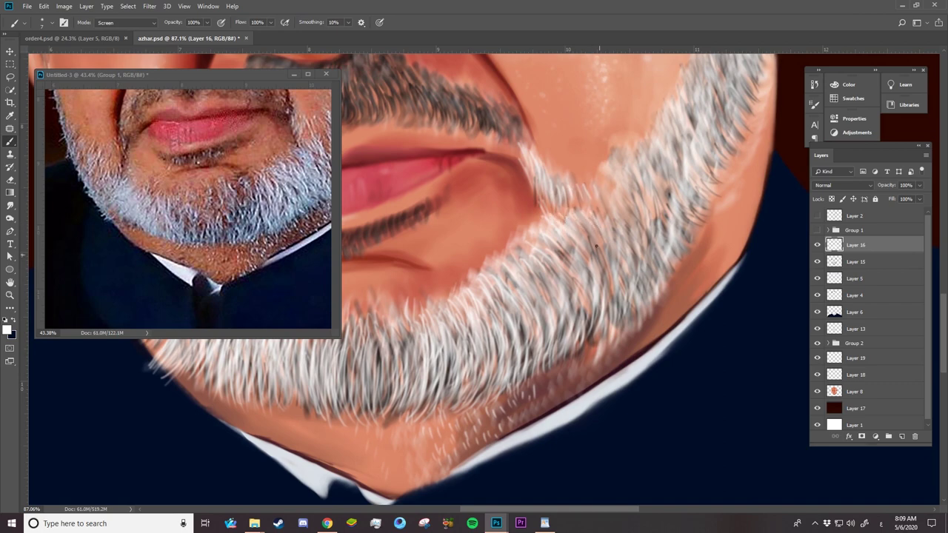
left_click_drag(585, 256, 597, 226)
mouse_move(567, 268)
left_mouse_down()
mouse_move(585, 237)
mouse_move(526, 246)
left_mouse_up()
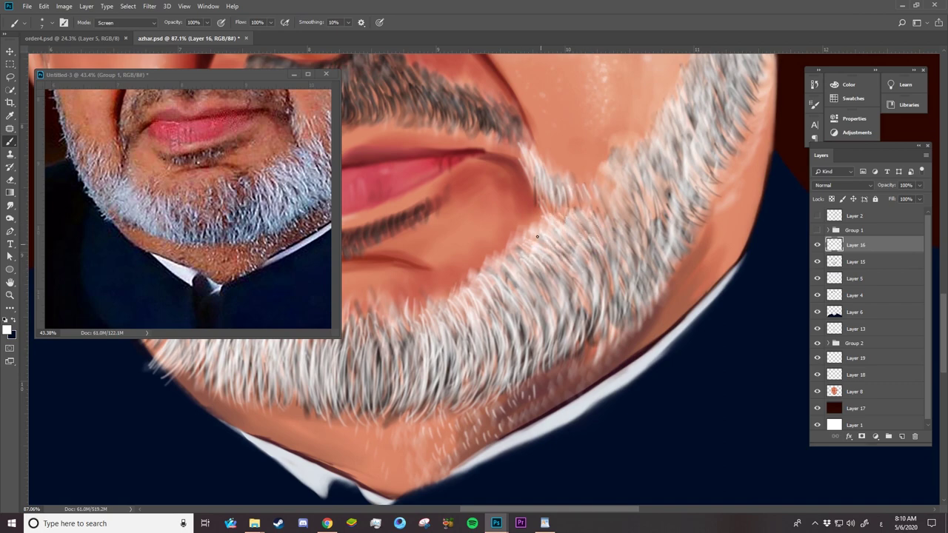
Step: Brush more bright strands across the middle and lower beard
left_click_drag(557, 315, 571, 272)
left_click_drag(584, 296, 610, 249)
left_click_drag(582, 333, 590, 267)
left_click_drag(555, 326, 570, 280)
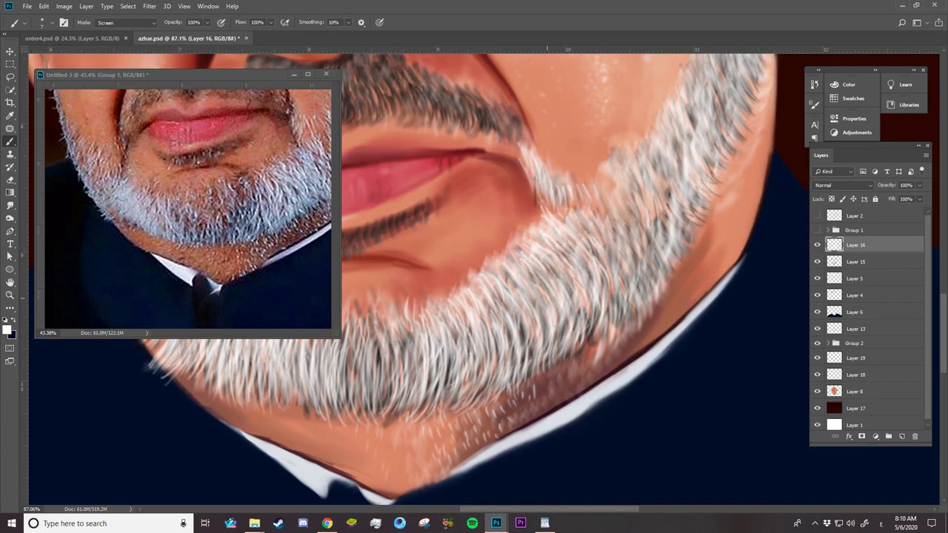
mouse_move(534, 353)
left_mouse_down()
mouse_move(547, 307)
mouse_move(519, 319)
left_mouse_up()
left_click_drag(498, 368, 501, 344)
mouse_move(591, 353)
left_mouse_down()
mouse_move(589, 308)
mouse_move(600, 319)
mouse_move(586, 318)
left_mouse_up()
mouse_move(563, 366)
left_mouse_down()
mouse_move(578, 328)
mouse_move(620, 293)
left_mouse_up()
Step: Brush strands up the beard's right side, then zoom out to view the whole face
mouse_move(609, 251)
left_mouse_down()
mouse_move(606, 221)
mouse_move(621, 188)
left_mouse_up()
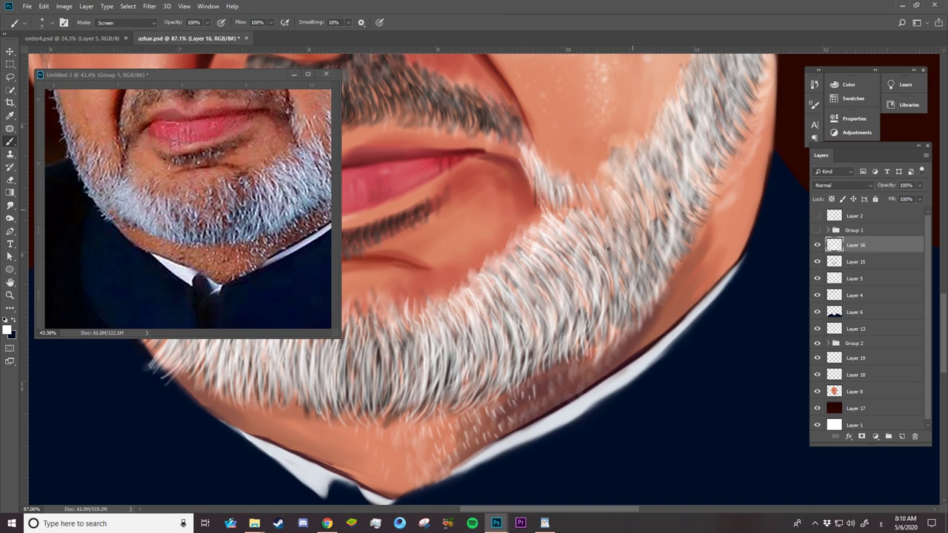
left_click_drag(223, 237, 118, 185)
left_click_drag(646, 302, 652, 265)
mouse_move(657, 273)
left_mouse_down()
mouse_move(665, 184)
mouse_move(680, 167)
left_mouse_up()
left_click_drag(680, 240, 688, 199)
mouse_move(656, 286)
left_mouse_down()
mouse_move(667, 241)
mouse_move(648, 273)
left_mouse_up()
left_click_drag(638, 311, 642, 291)
left_click_drag(632, 326, 638, 303)
left_click_drag(626, 332, 629, 314)
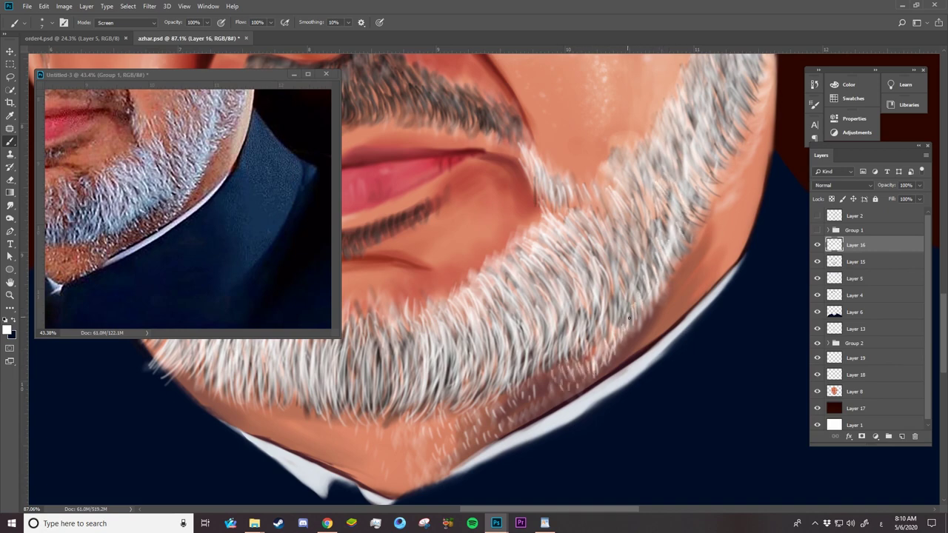
left_click_drag(630, 329, 643, 296)
left_click_drag(661, 279, 686, 218)
left_click_drag(691, 212, 713, 100)
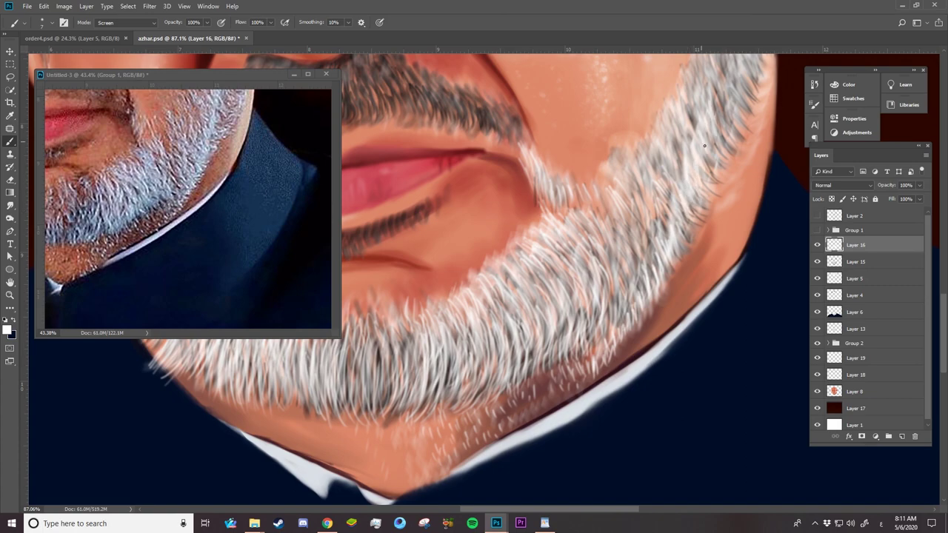
key("z")
left_click_drag(705, 145, 564, 244)
Step: Set the brush to Color Dodge mode and lower Layer 15's opacity to 79%
left_click(256, 166)
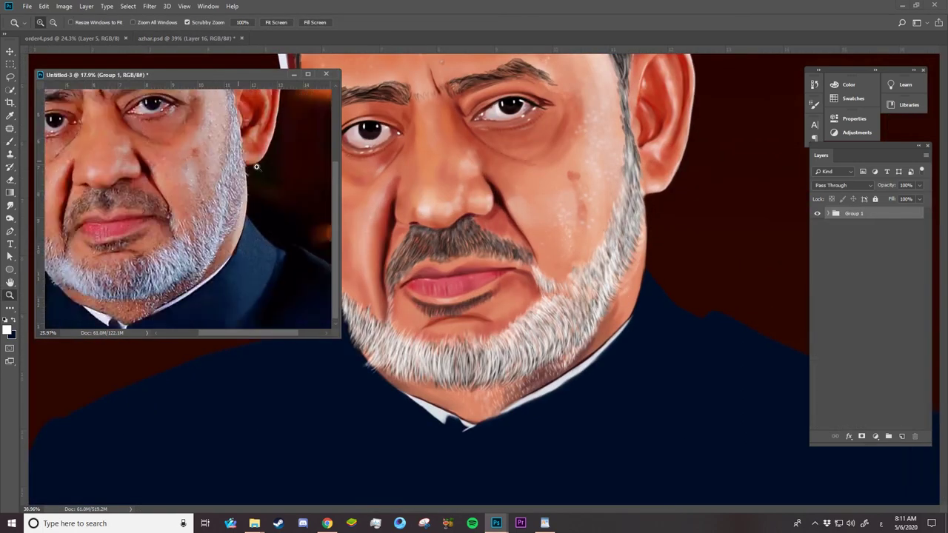
key("b")
left_click(111, 22)
left_click(128, 132)
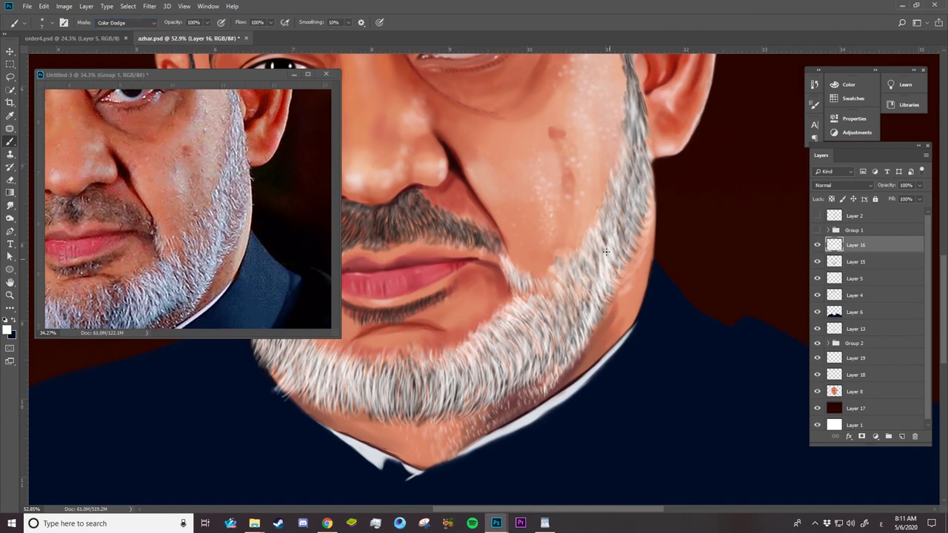
left_click_drag(606, 252, 609, 238)
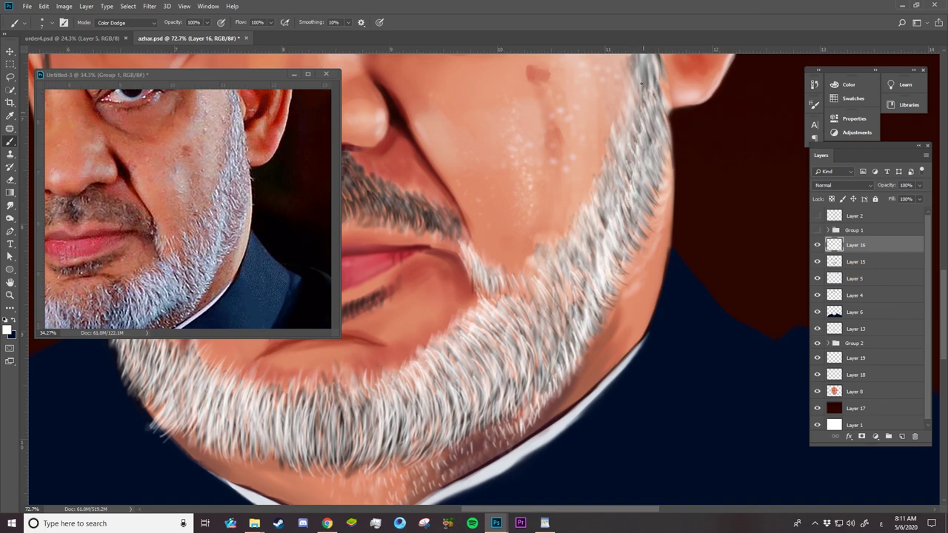
left_click(859, 265)
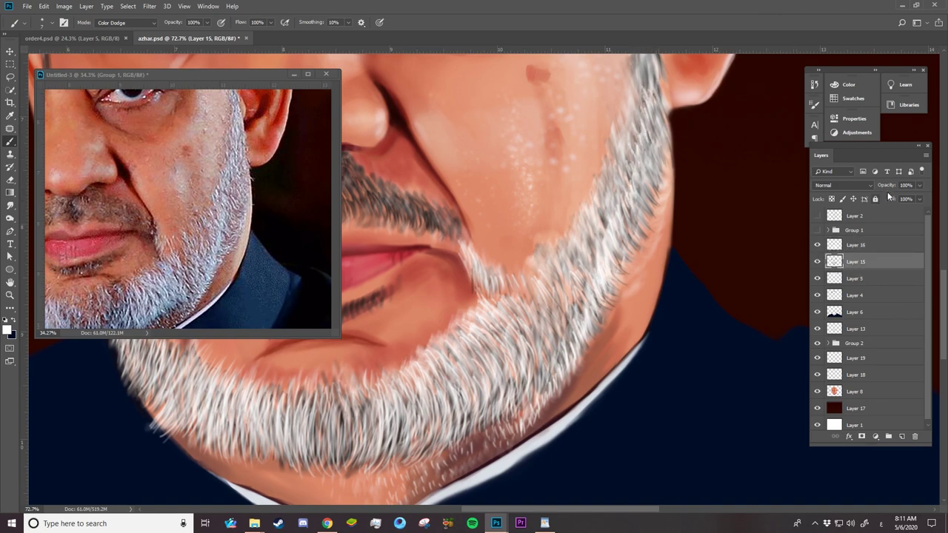
left_click_drag(879, 190, 883, 192)
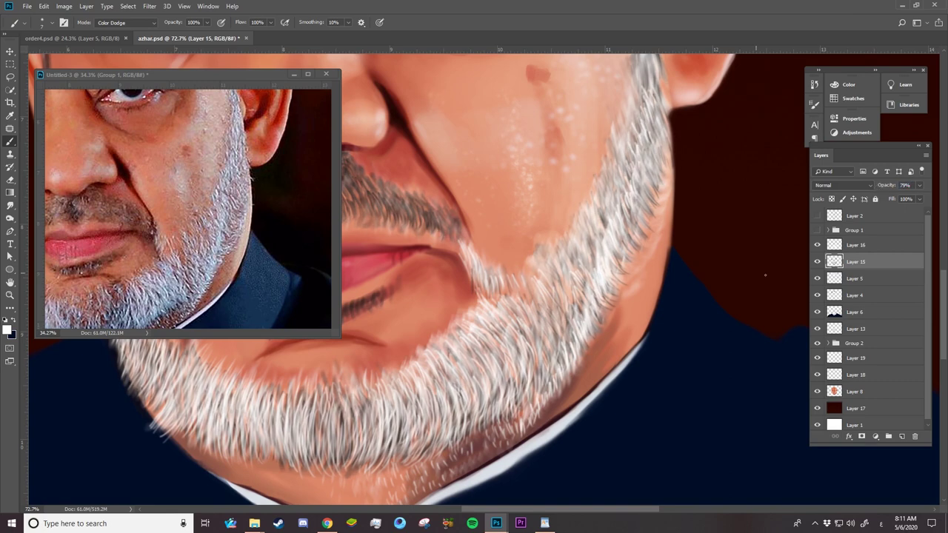
key("alt+bracketright")
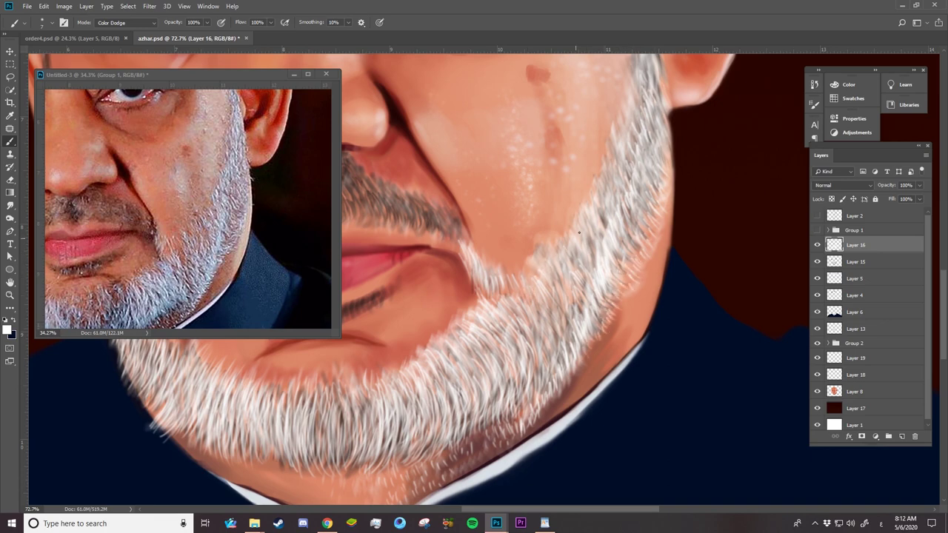
Step: Shrink the eraser to 12 px and erase stray strands along the beard edge
key("e")
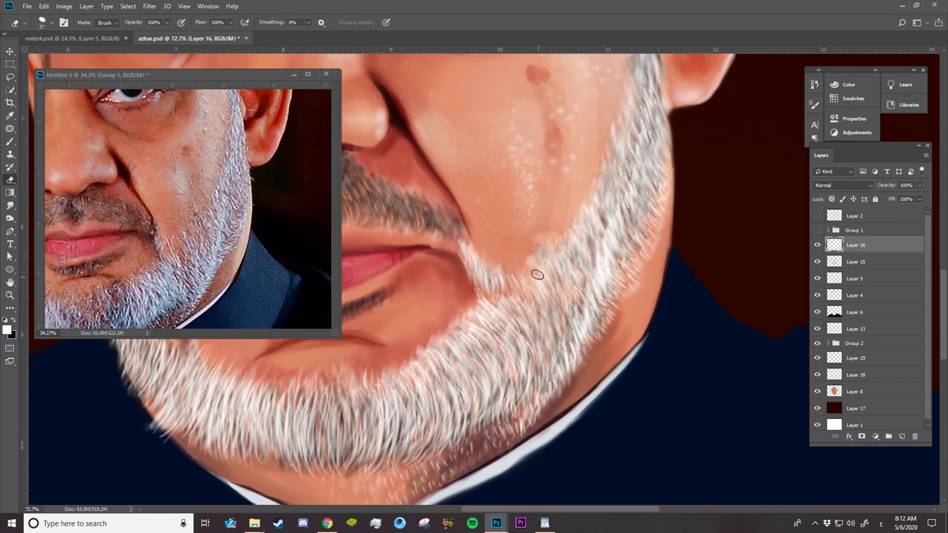
right_click(566, 225)
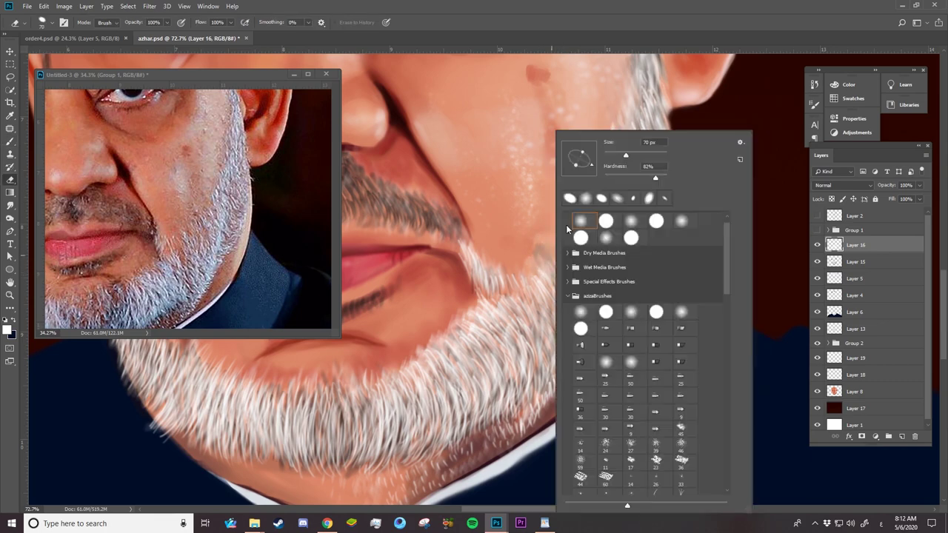
key("Return")
right_click(548, 271)
key("Return")
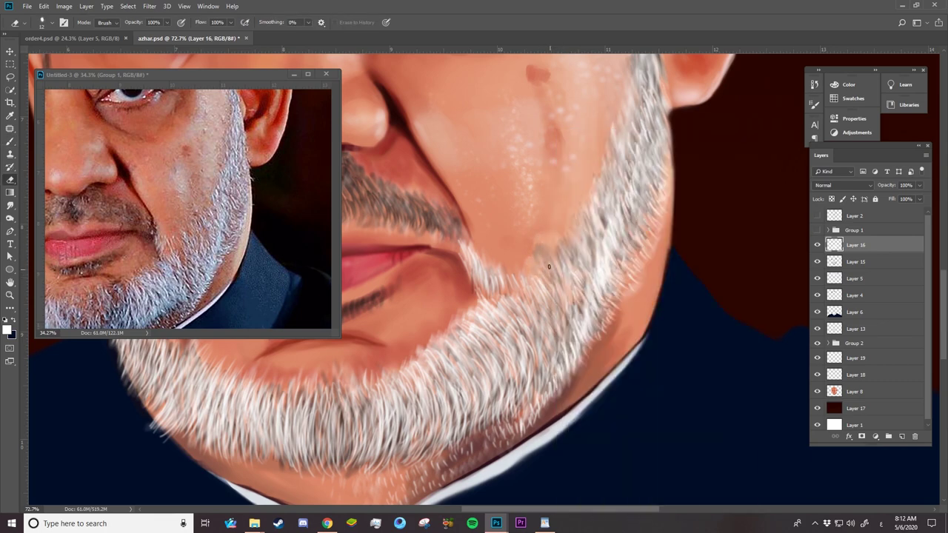
mouse_move(552, 276)
left_mouse_down()
mouse_move(589, 250)
mouse_move(535, 295)
mouse_move(479, 277)
left_mouse_up()
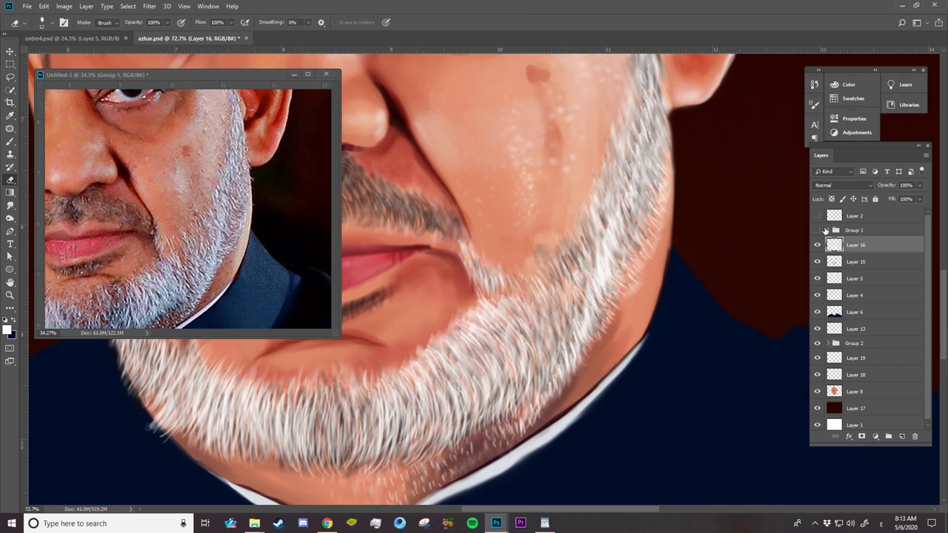
Step: Compare against the reference photo, then erase more strays to soften the beard's lower-left edge
left_click(818, 230)
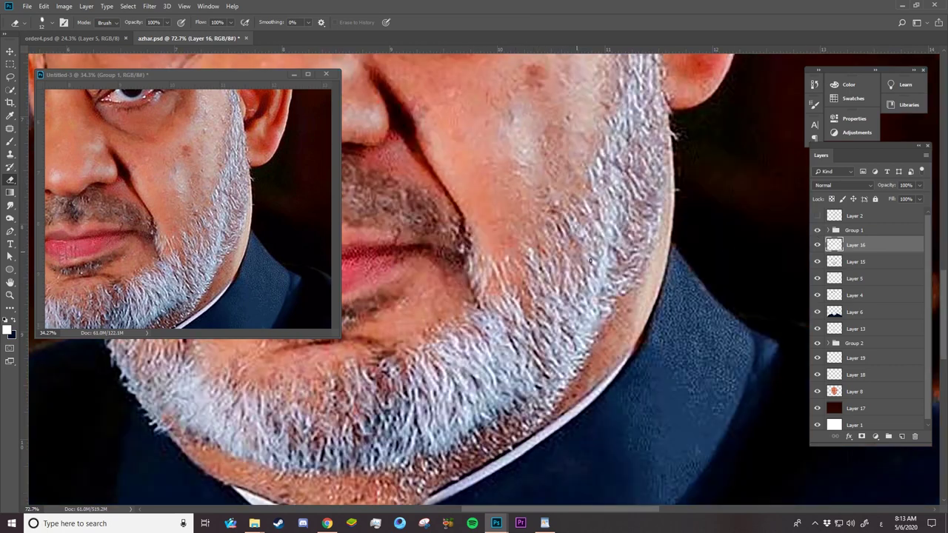
left_click(818, 230)
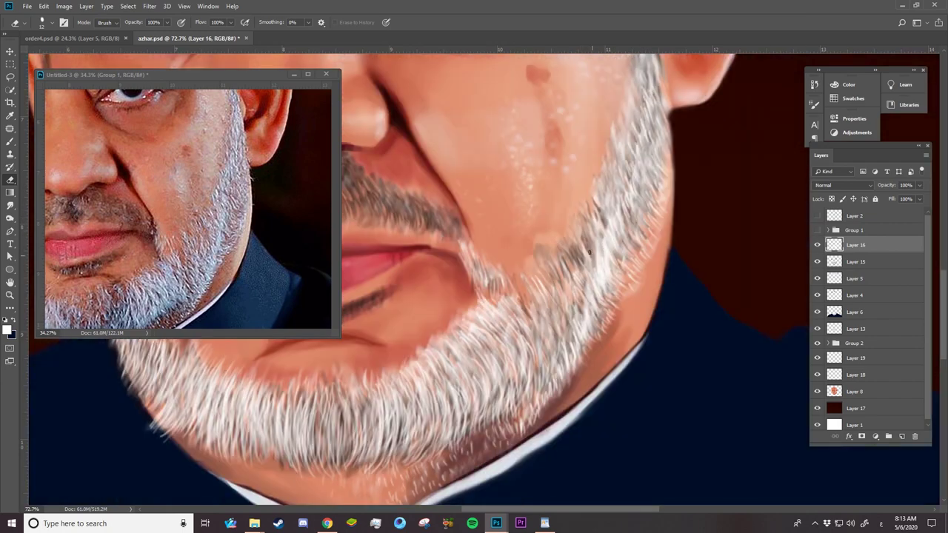
left_click(818, 262)
key("z")
mouse_move(748, 291)
left_mouse_down()
mouse_move(712, 290)
mouse_move(748, 290)
left_mouse_up()
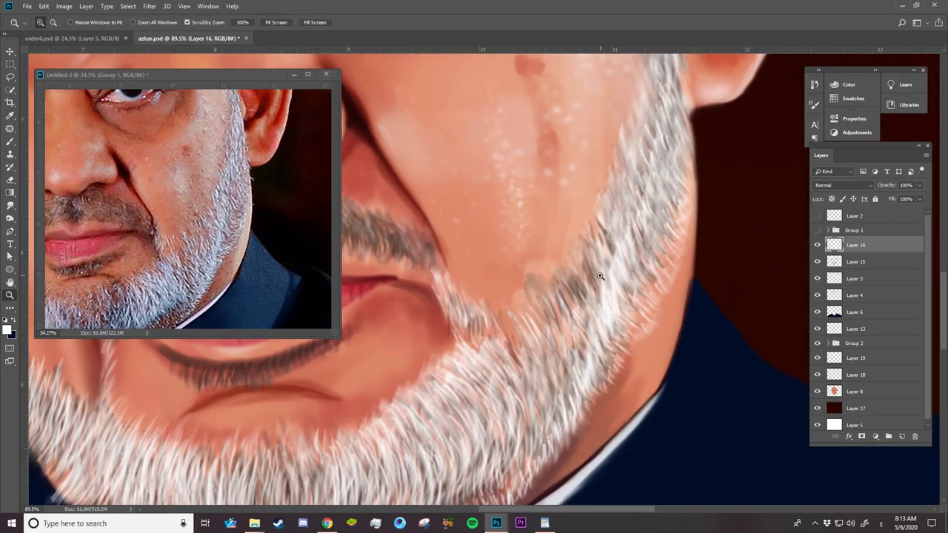
key("e")
mouse_move(596, 245)
left_mouse_down()
mouse_move(599, 334)
mouse_move(611, 211)
mouse_move(643, 95)
mouse_move(615, 263)
mouse_move(567, 286)
left_mouse_up()
mouse_move(456, 310)
left_mouse_down()
mouse_move(498, 347)
mouse_move(379, 403)
mouse_move(474, 357)
mouse_move(581, 371)
mouse_move(594, 306)
left_mouse_up()
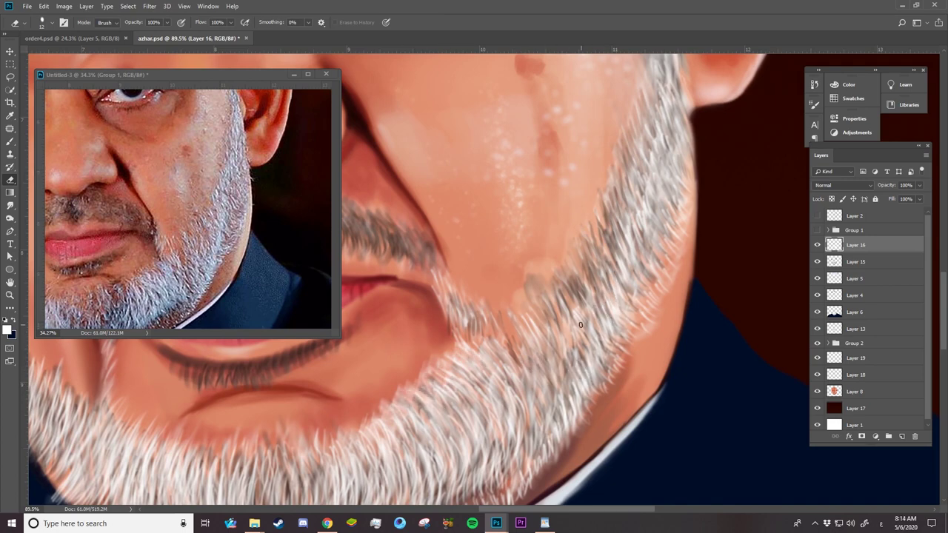
key("b")
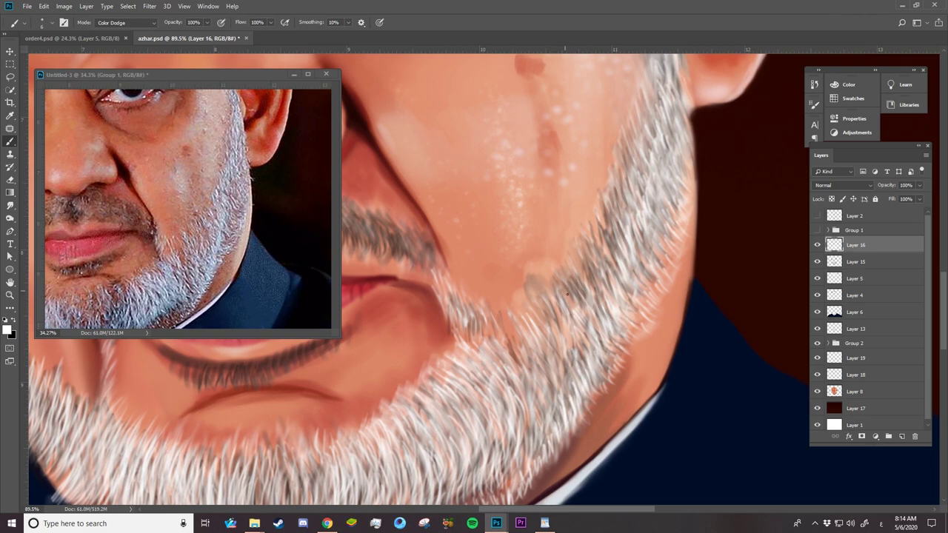
Step: Brighten the right beard hairs with light Color Dodge strokes, checking against the reference photo
left_click_drag(568, 294, 592, 299)
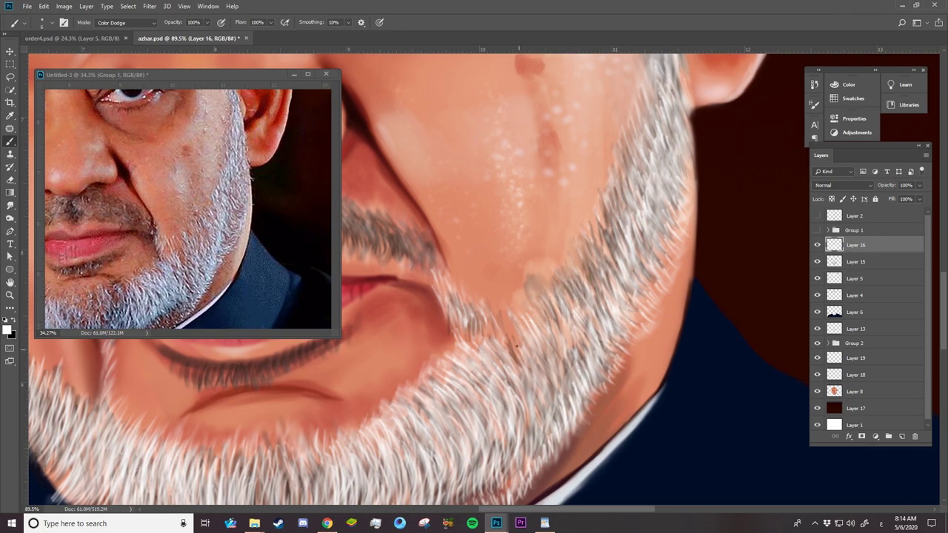
left_click_drag(518, 314, 562, 283)
left_click(817, 230)
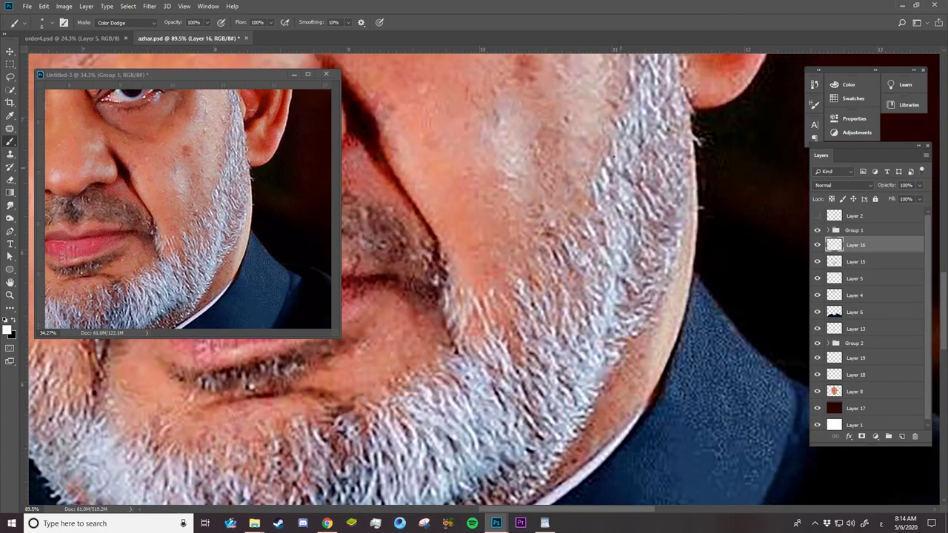
left_click(817, 230)
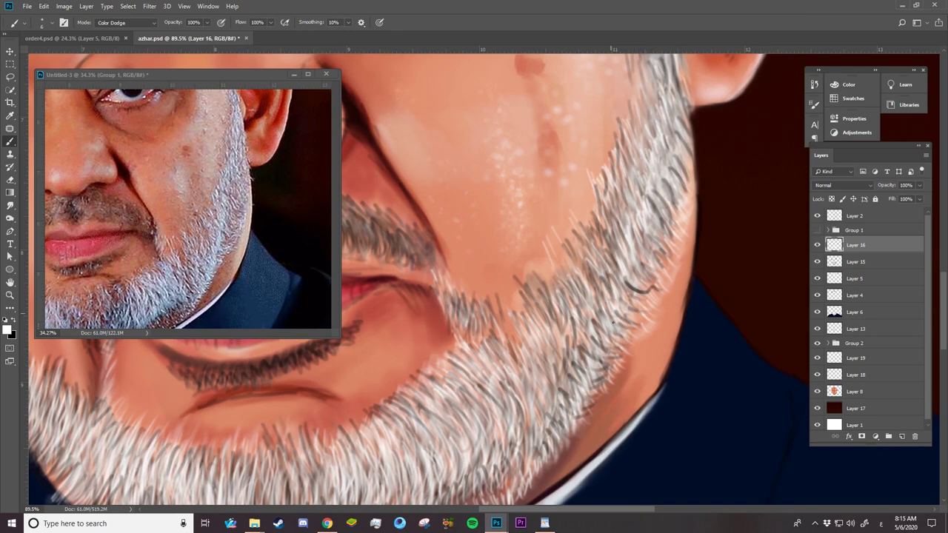
Step: Paint light hair strands down and along the beard's outer edge
left_click_drag(612, 320, 557, 437)
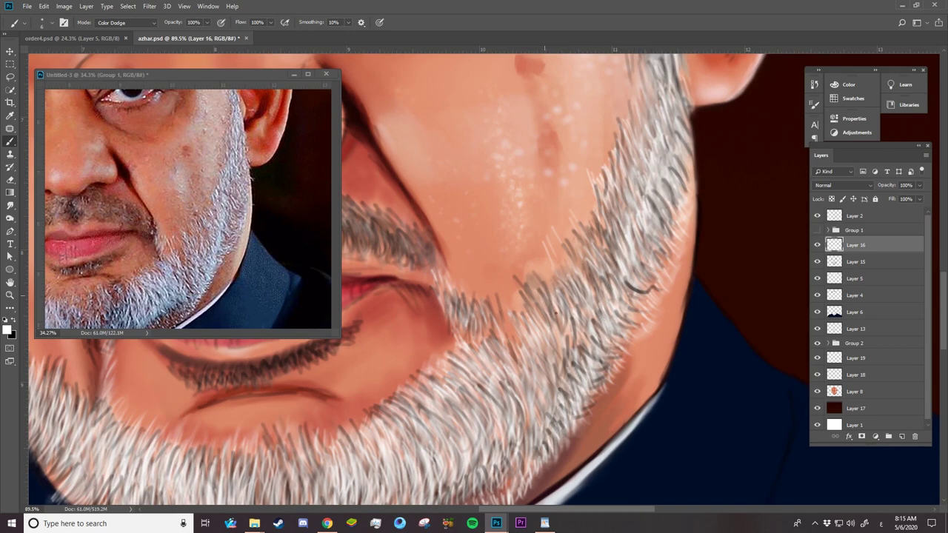
mouse_move(521, 283)
left_mouse_down()
mouse_move(532, 307)
mouse_move(584, 275)
left_mouse_up()
left_click_drag(566, 266, 581, 240)
left_click_drag(577, 253, 606, 215)
left_click_drag(628, 140, 642, 105)
left_click_drag(618, 259, 613, 225)
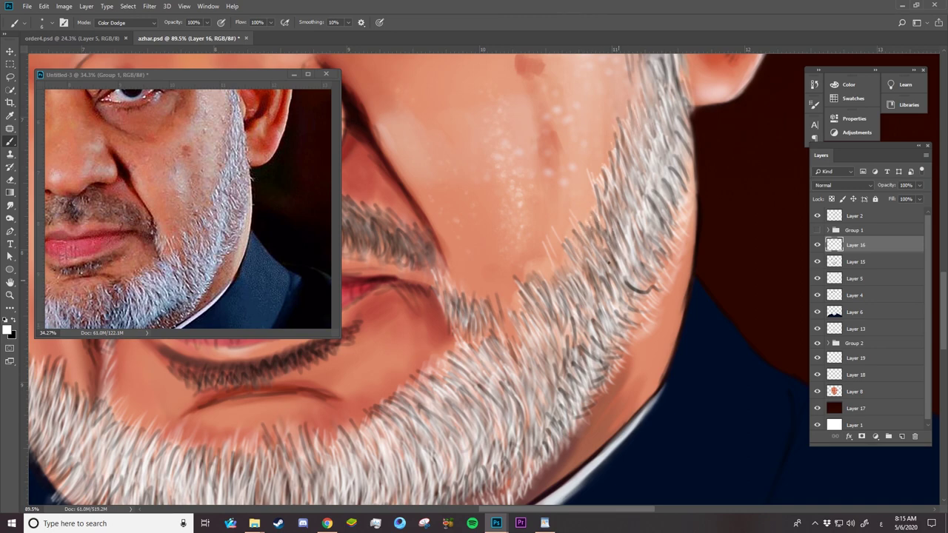
left_click_drag(606, 313, 610, 276)
mouse_move(499, 296)
left_mouse_down()
mouse_move(494, 326)
mouse_move(469, 323)
left_mouse_up()
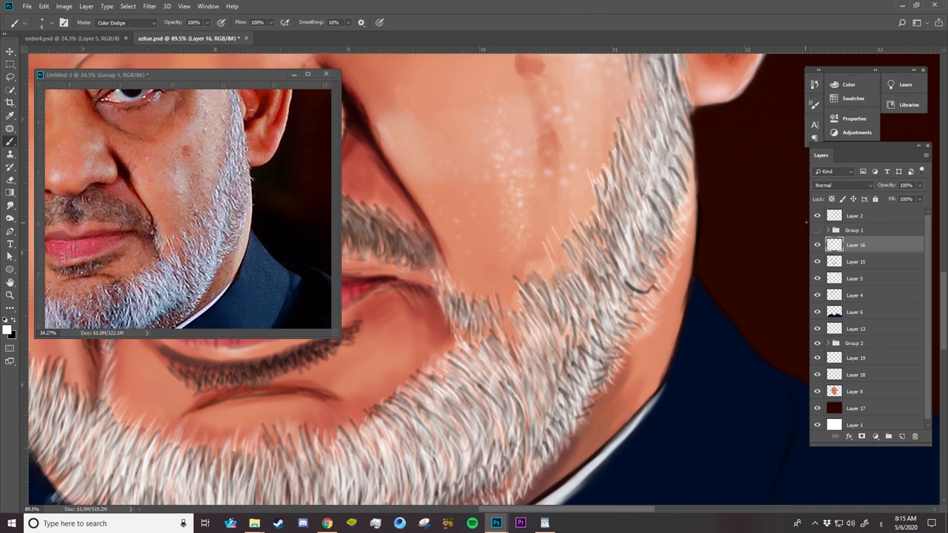
Step: Hide Layer 2 and add light strands along the upper beard edge
left_click(817, 215)
mouse_move(619, 245)
left_mouse_down()
mouse_move(626, 133)
mouse_move(650, 104)
left_mouse_up()
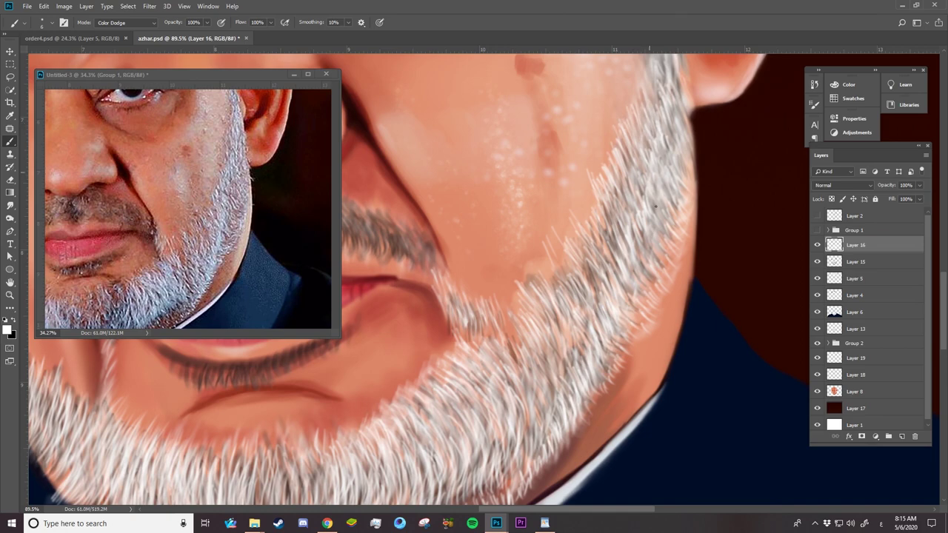
left_click_drag(641, 207, 647, 177)
left_click_drag(634, 213, 643, 185)
left_click_drag(616, 257, 606, 219)
mouse_move(596, 300)
left_mouse_down()
mouse_move(604, 235)
mouse_move(575, 288)
left_mouse_up()
mouse_move(565, 280)
left_mouse_down()
mouse_move(555, 235)
mouse_move(588, 220)
left_mouse_up()
left_click_drag(591, 227, 599, 213)
left_click_drag(652, 255, 652, 190)
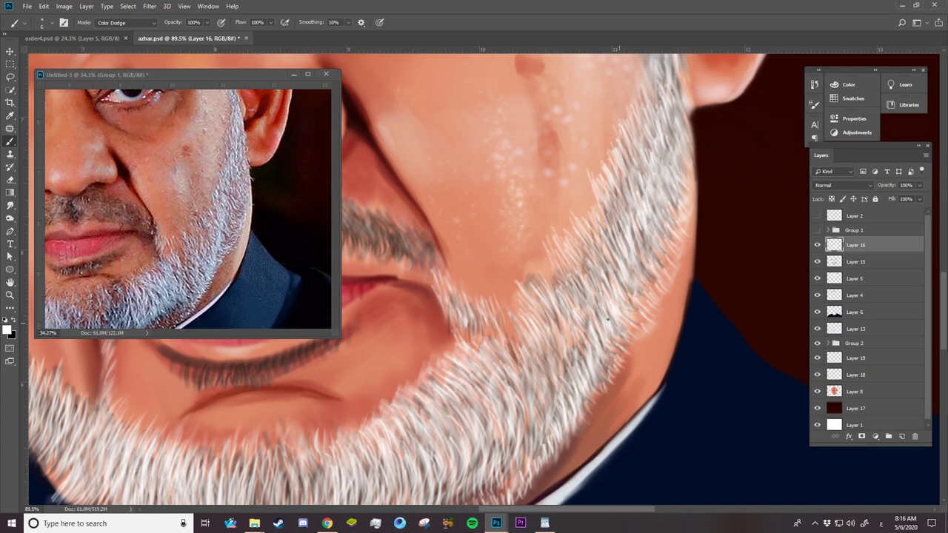
Step: Zoom in on the beard edge and set the Eraser to 0% hardness
key("z")
left_click_drag(571, 375, 541, 374)
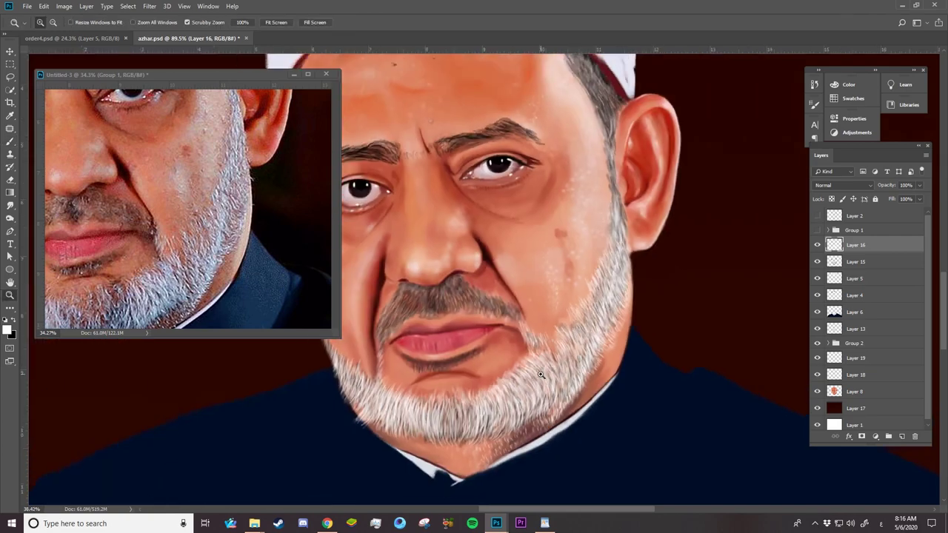
left_click_drag(588, 314, 618, 313)
key("e")
right_click(613, 204)
left_click_drag(655, 167, 634, 175)
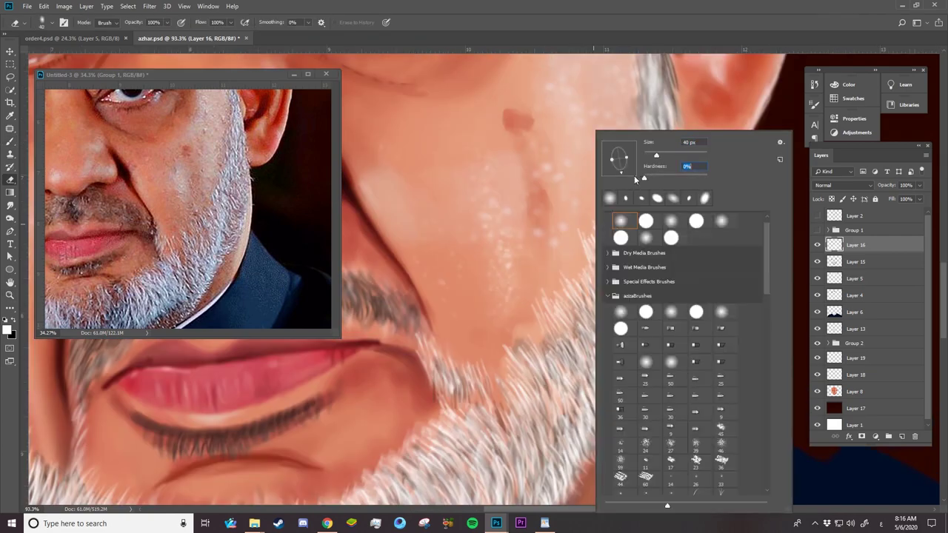
left_click(585, 223)
Step: Erase stray white strands along the cheek and upper beard edge
mouse_move(602, 210)
left_mouse_down()
mouse_move(610, 195)
mouse_move(588, 245)
mouse_move(533, 303)
mouse_move(526, 355)
mouse_move(451, 360)
left_mouse_up()
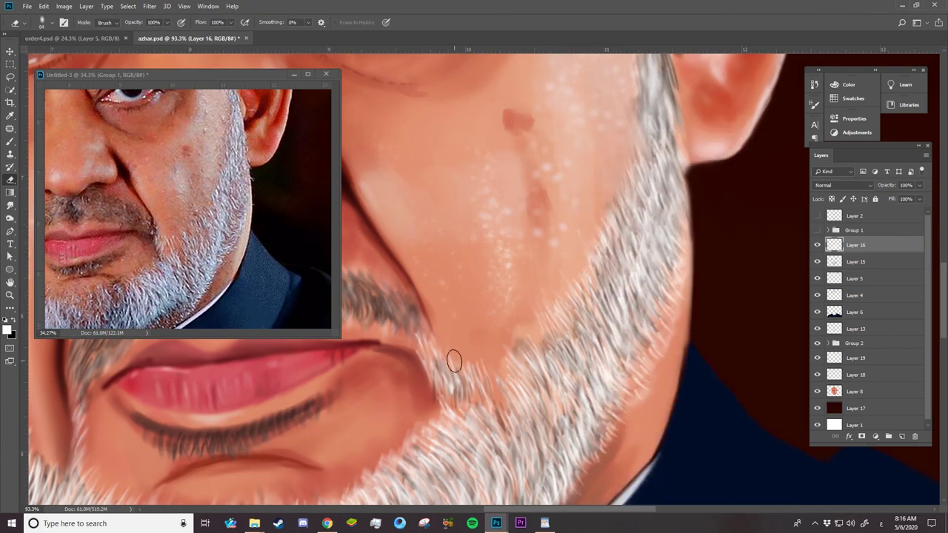
scroll(597, 304, "down", 5)
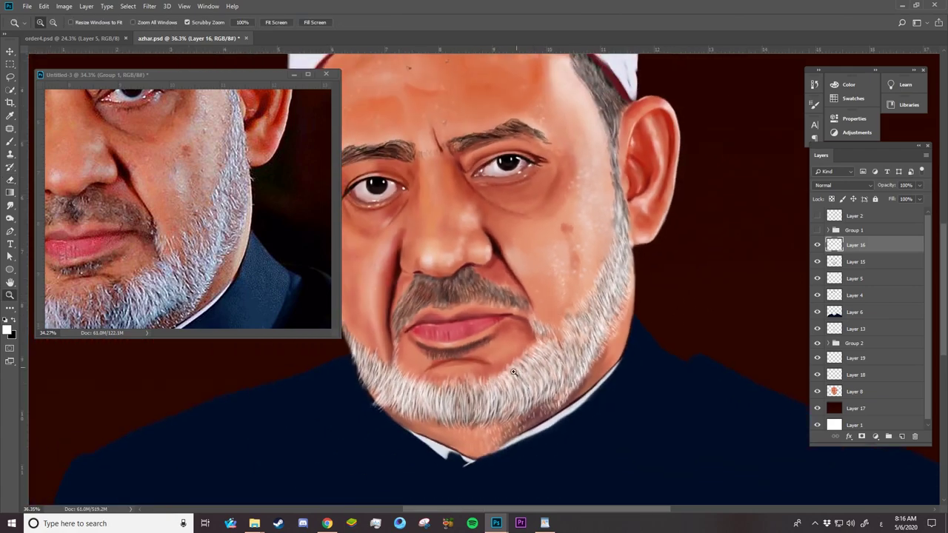
scroll(519, 307, "up", 5)
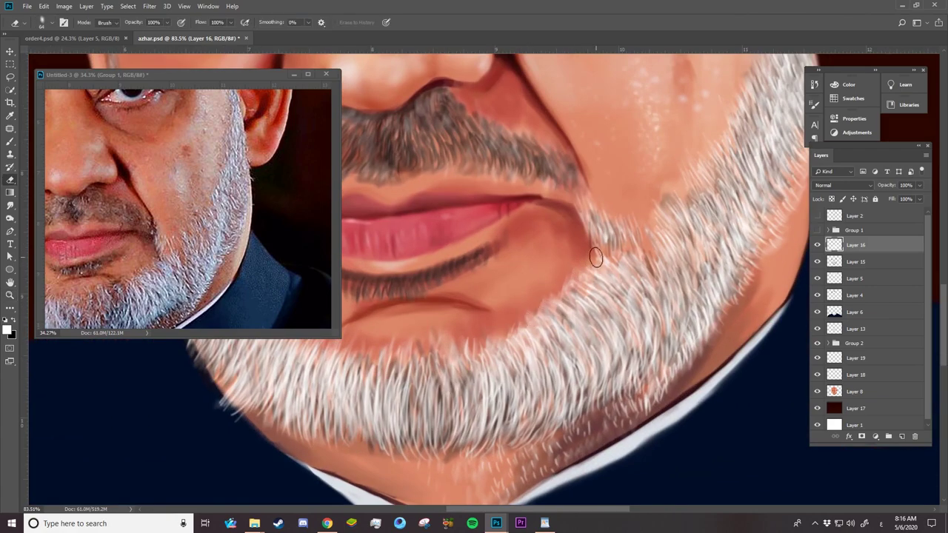
mouse_move(592, 259)
left_mouse_down()
mouse_move(511, 317)
mouse_move(384, 369)
left_mouse_up()
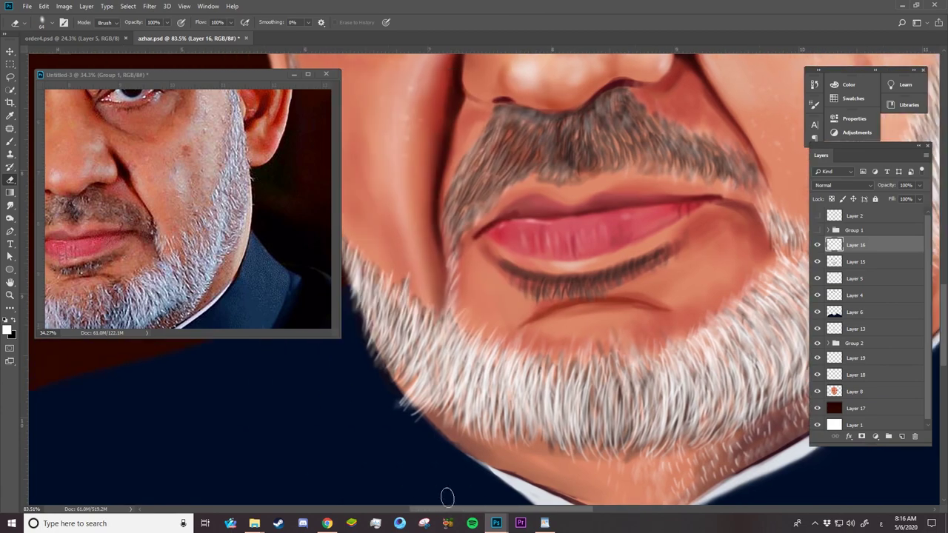
left_click_drag(489, 511, 448, 510)
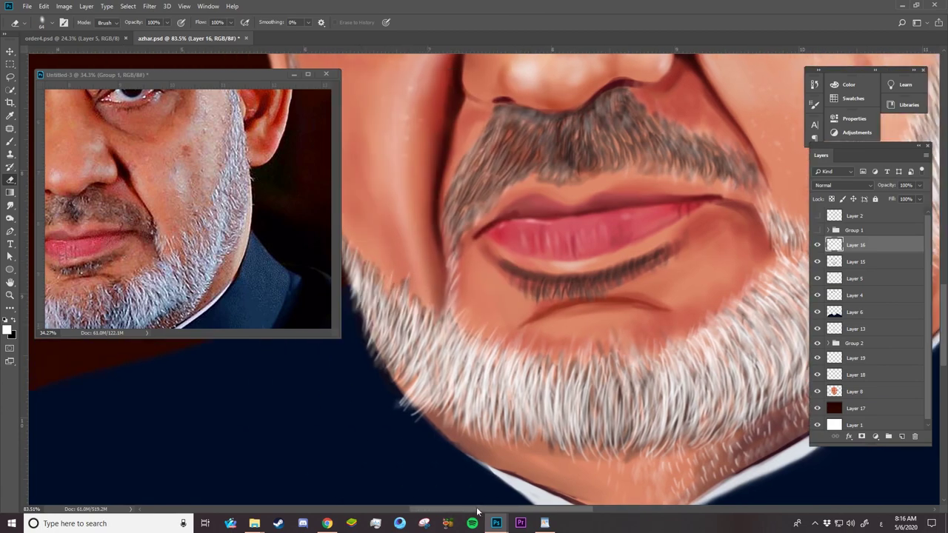
scroll(500, 245, "down", 2)
key("z")
left_click_drag(470, 353, 364, 326)
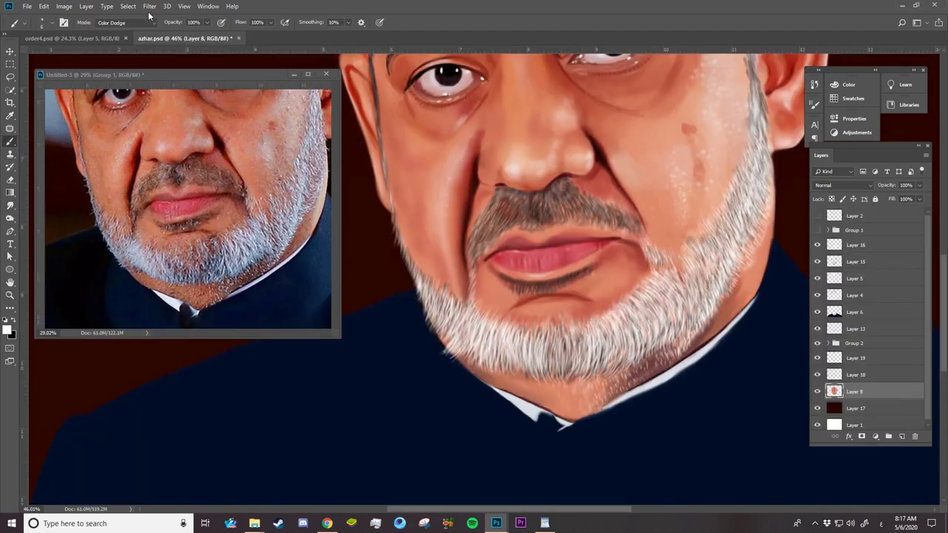
Step: In Normal mode, paint reddish-brown strokes below the lip and along the beard's lower edge
left_click(132, 24)
left_click(107, 33)
right_click(578, 131)
key("Escape")
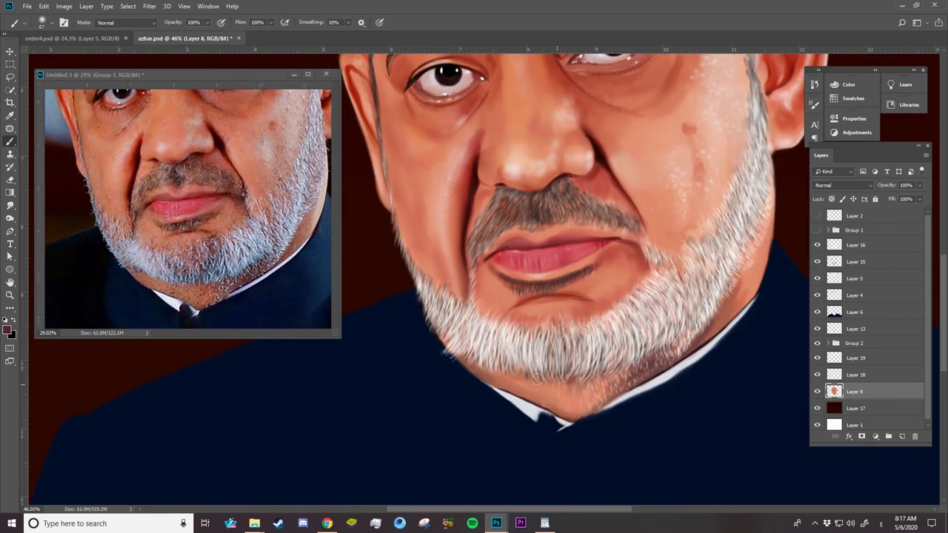
mouse_move(549, 323)
left_mouse_down()
mouse_move(585, 320)
mouse_move(543, 321)
left_mouse_up()
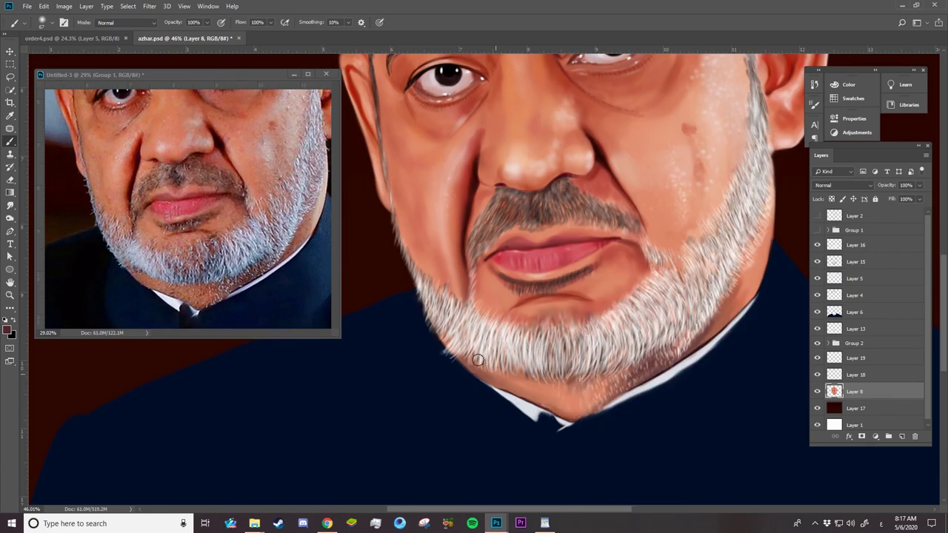
left_click_drag(479, 360, 524, 380)
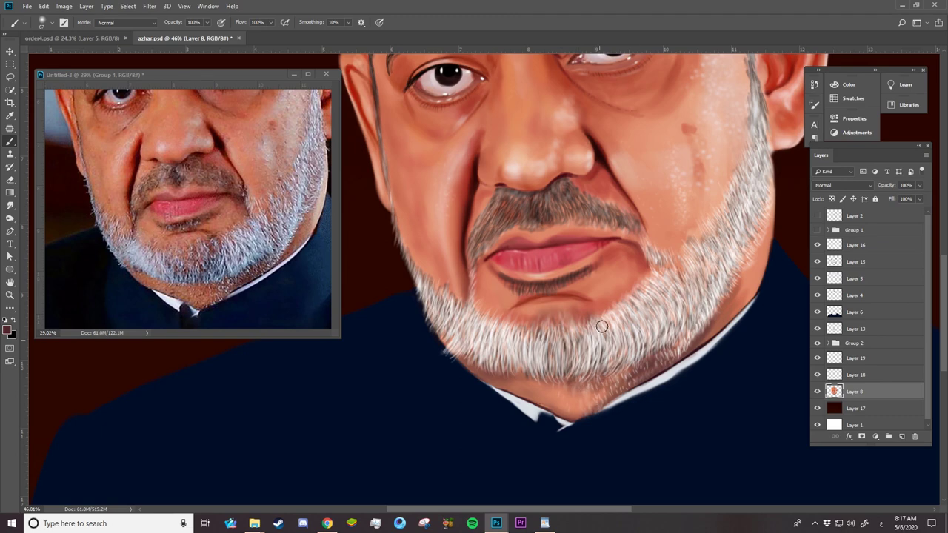
Step: Select Layer 16 and set the Eraser to 14 px
left_click(840, 374)
left_click(835, 261)
key("e")
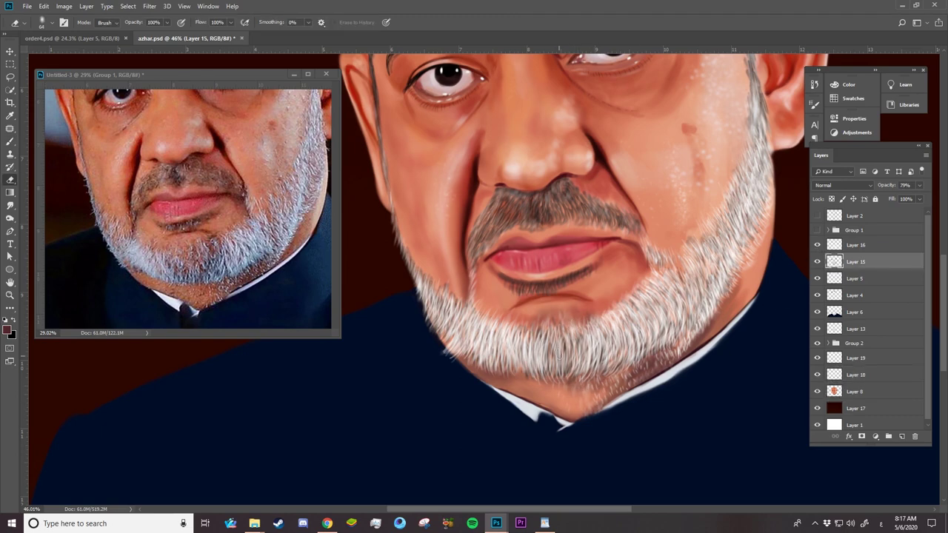
left_click(846, 245)
right_click(565, 352)
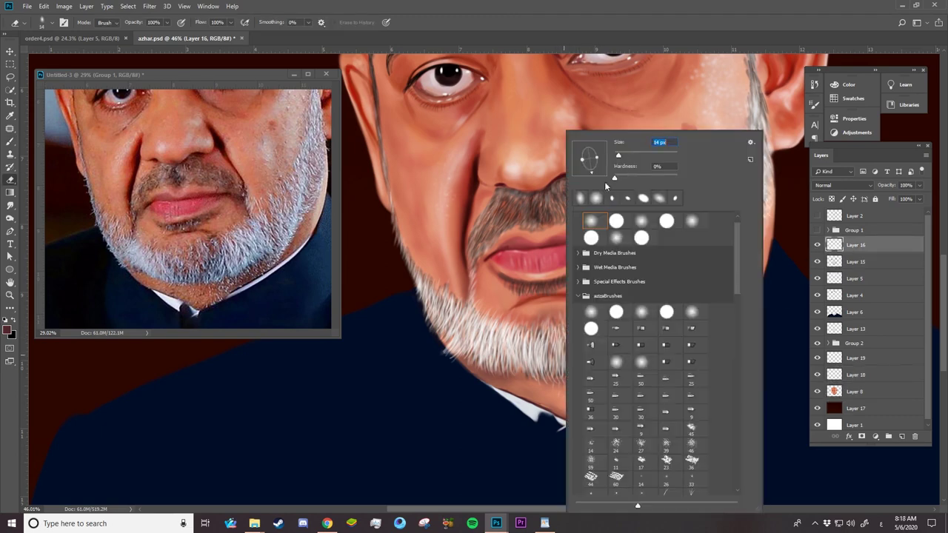
key("Return")
Step: Erase light beard hairs below the lower lip
mouse_move(523, 318)
left_mouse_down()
mouse_move(527, 354)
mouse_move(540, 354)
left_mouse_up()
left_click_drag(592, 324, 588, 373)
left_click_drag(576, 341, 563, 375)
mouse_move(543, 353)
left_mouse_down()
mouse_move(539, 375)
mouse_move(526, 375)
left_mouse_up()
left_click_drag(529, 335, 539, 364)
mouse_move(585, 326)
left_mouse_down()
mouse_move(587, 356)
mouse_move(557, 366)
left_mouse_up()
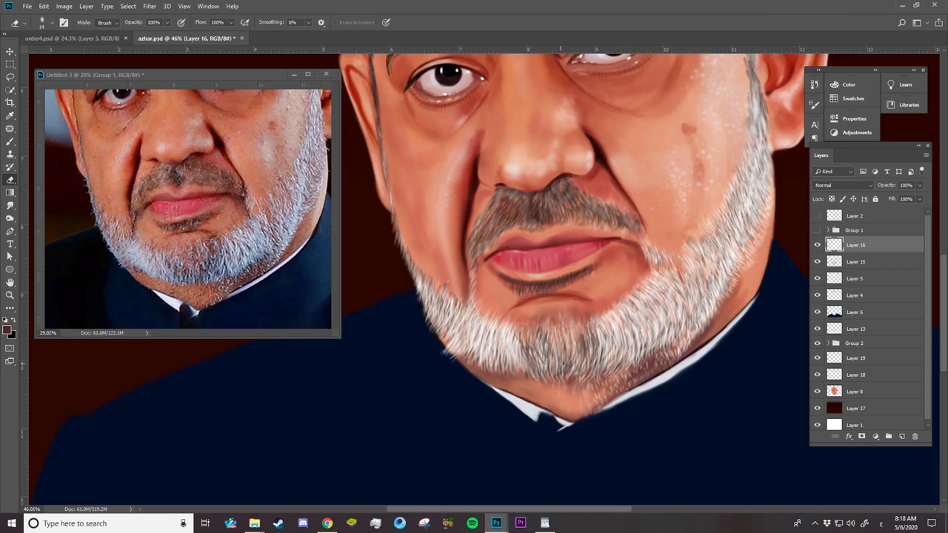
Step: Thin out light hairs under the chin, then zoom out and back in to check it
scroll(546, 285, "up", 3)
mouse_move(546, 285)
left_mouse_down()
mouse_move(557, 320)
mouse_move(539, 331)
mouse_move(560, 337)
left_mouse_up()
mouse_move(579, 281)
left_mouse_down()
mouse_move(579, 335)
mouse_move(596, 273)
mouse_move(586, 318)
left_mouse_up()
key("]")
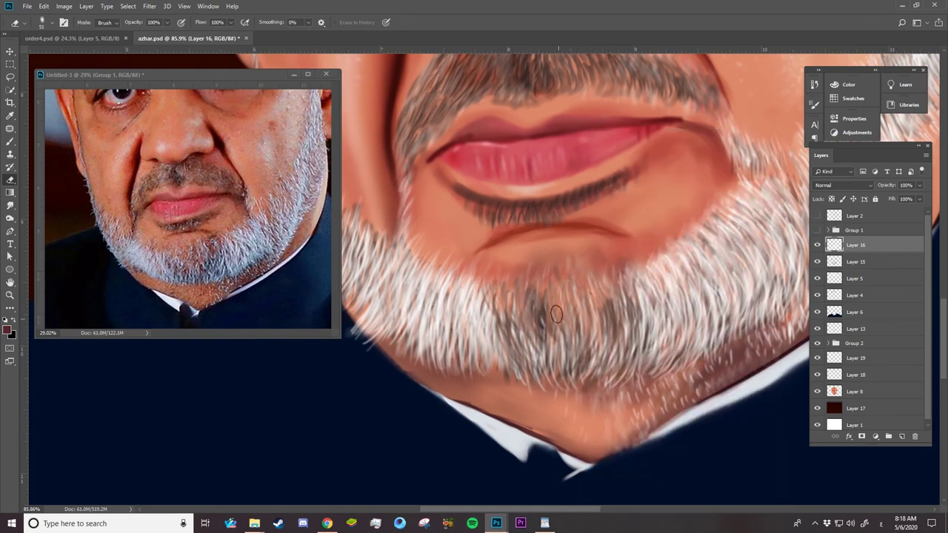
key("alt+bracketleft")
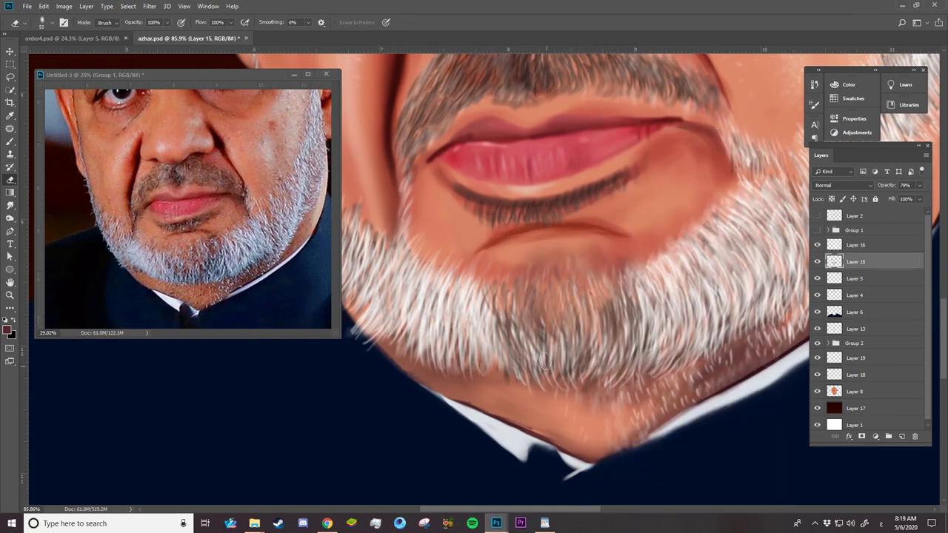
key("z")
left_click_drag(588, 354, 443, 374)
left_click_drag(544, 360, 600, 360)
key("alt+bracketright")
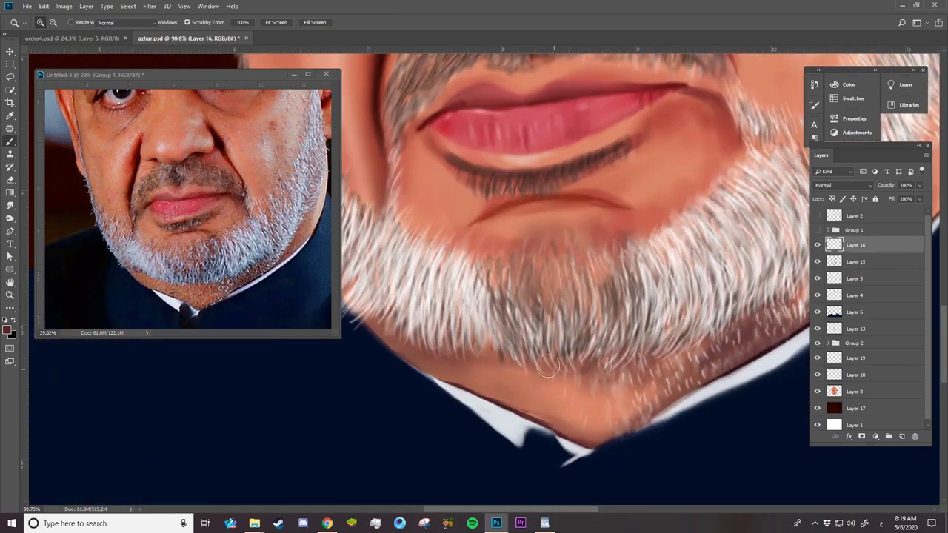
Step: Paint thin light hairs below the lip with the Brush in Screen mode
key("b")
left_click(124, 23)
left_click(102, 121)
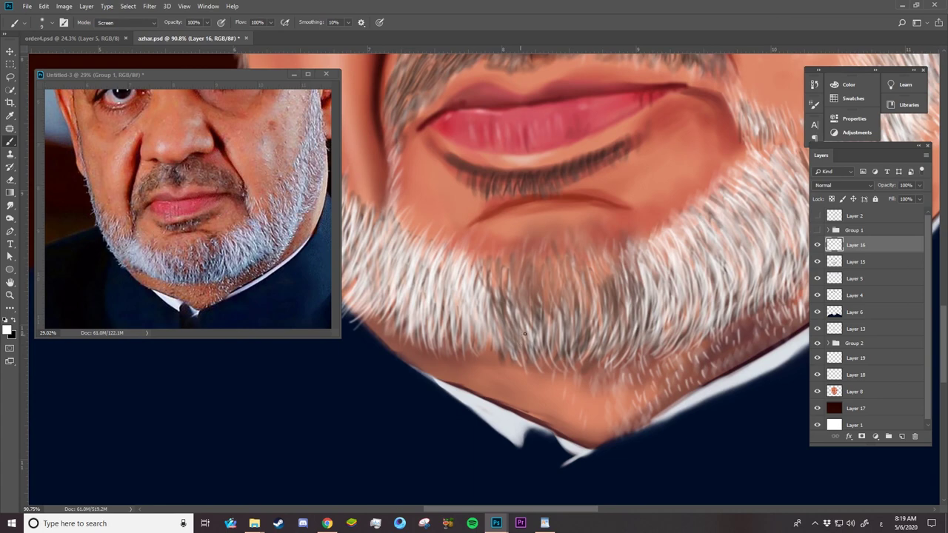
left_click_drag(592, 283, 591, 256)
left_click_drag(575, 285, 568, 243)
left_click_drag(556, 267, 556, 254)
Step: Paint more thin light hairs across the beard and compare with the reference photo
left_click_drag(604, 311, 598, 275)
left_click_drag(615, 325, 614, 296)
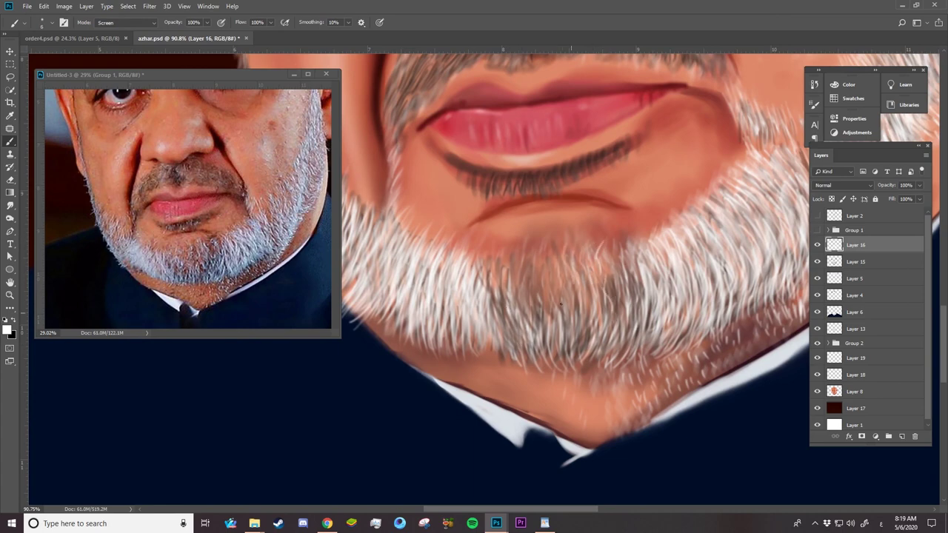
left_click_drag(522, 326, 504, 270)
left_click_drag(498, 281, 496, 260)
left_click_drag(490, 294, 485, 261)
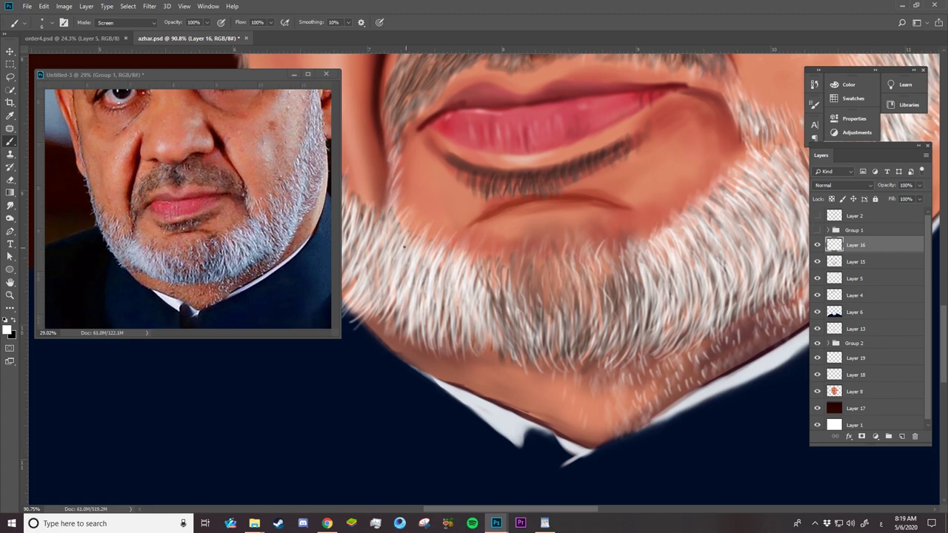
left_click(818, 230)
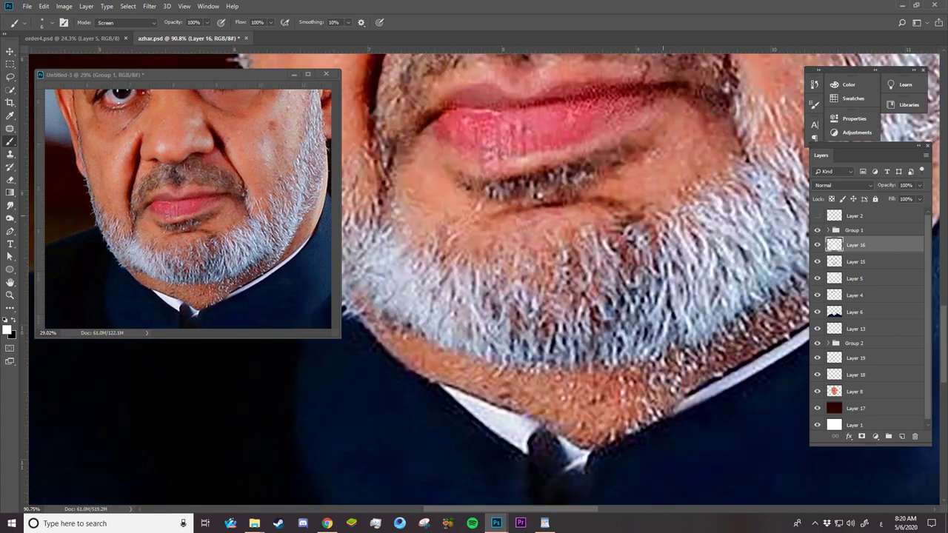
left_click(818, 230)
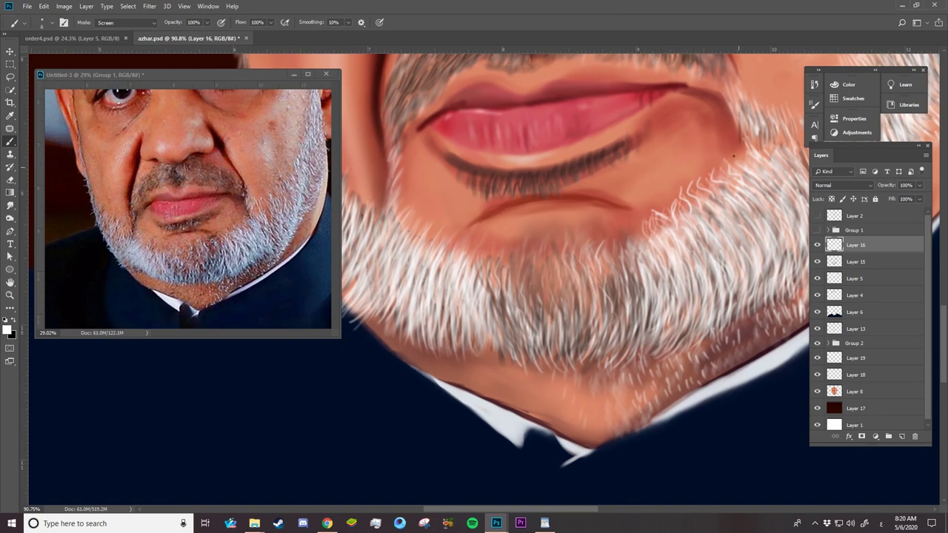
Step: Add white strands to the beard's right side, checking again against the original photo
mouse_move(643, 226)
left_mouse_down()
mouse_move(624, 291)
mouse_move(614, 283)
left_mouse_up()
left_click_drag(633, 243, 646, 228)
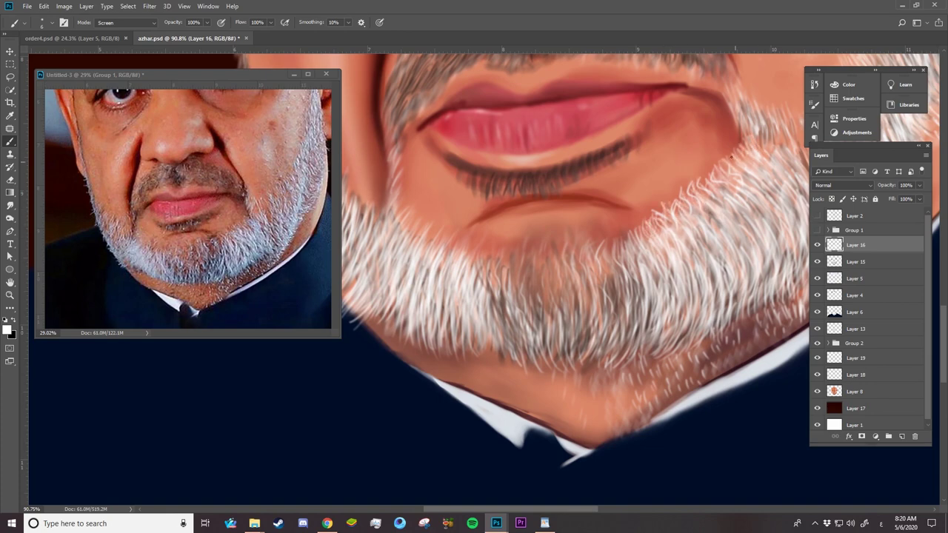
left_click(818, 230)
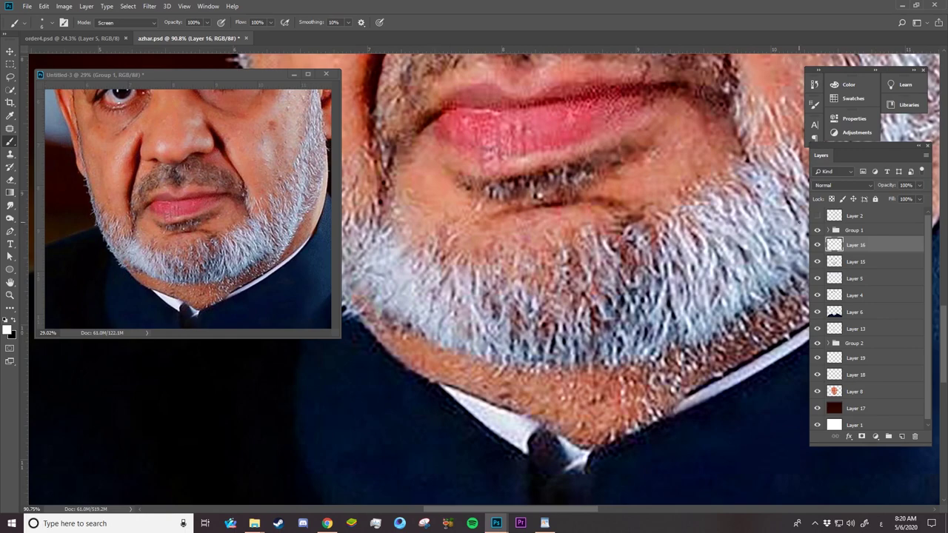
left_click(818, 231)
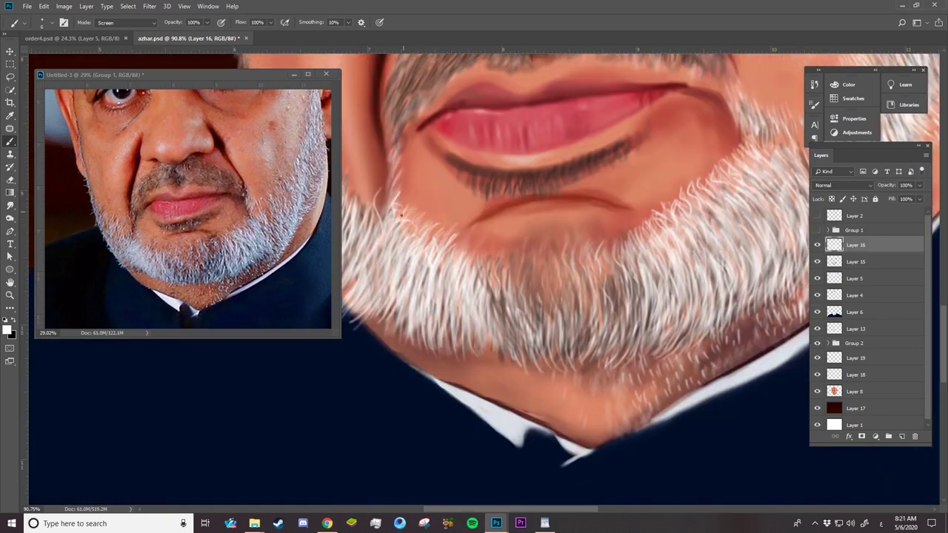
key("r")
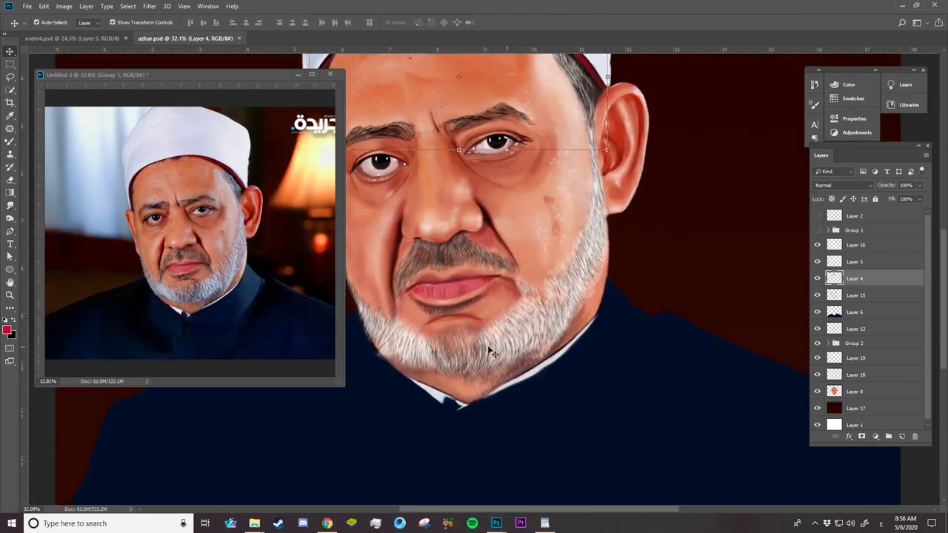
Step: Zoom the reference and painting in on the beard and collar, and select Layer 6
left_click(286, 332)
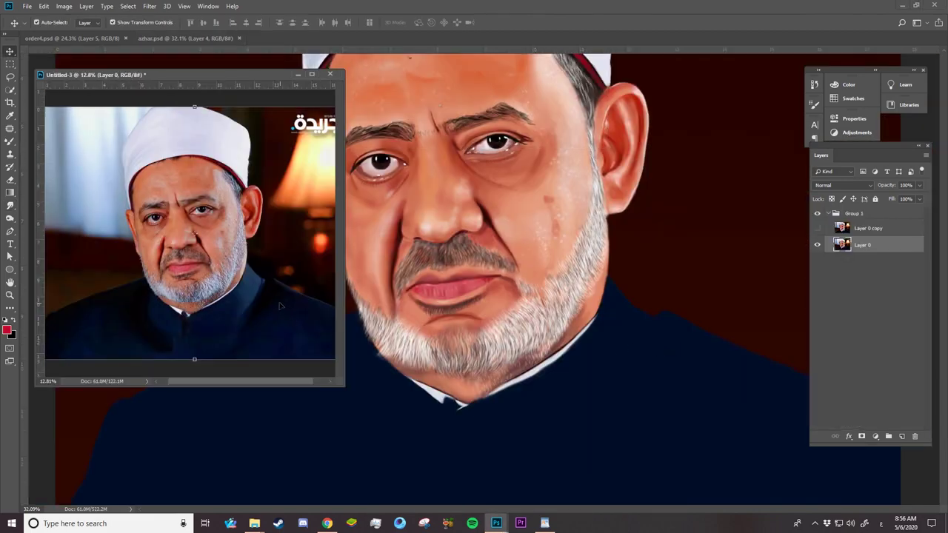
key("z")
left_click_drag(286, 333, 318, 296)
left_click_drag(615, 374, 692, 335)
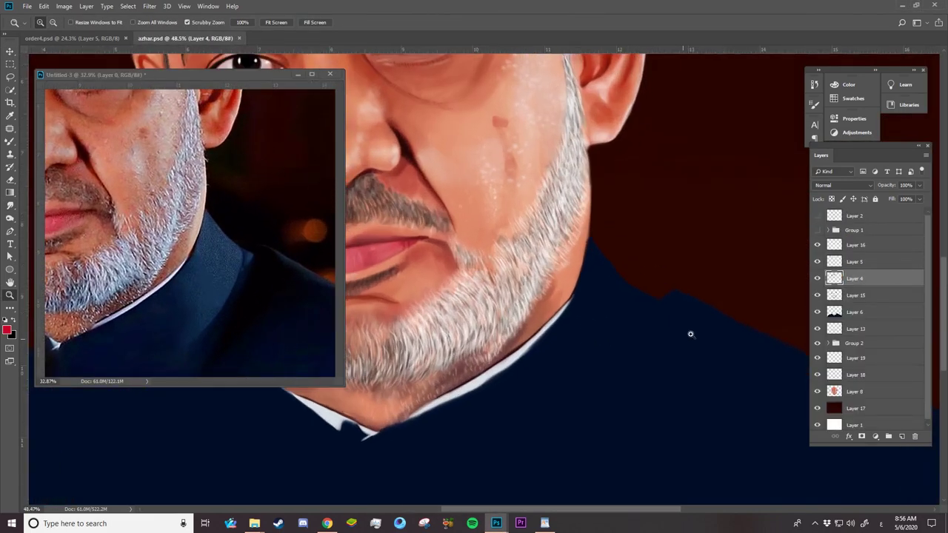
left_click(873, 315)
Step: Load the mixer brush with the suit's dark navy and enlarge it
key("b")
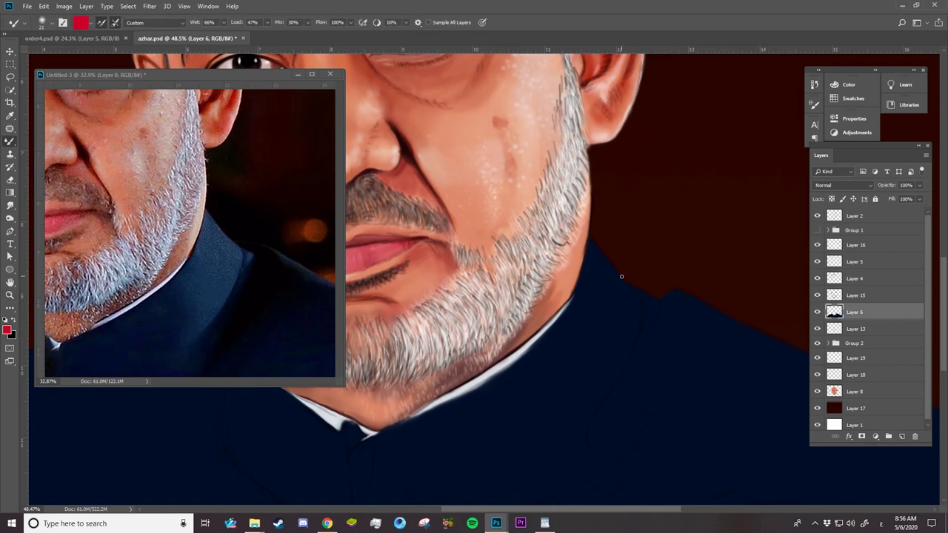
key("d")
left_click(694, 314, "alt")
right_click(675, 299)
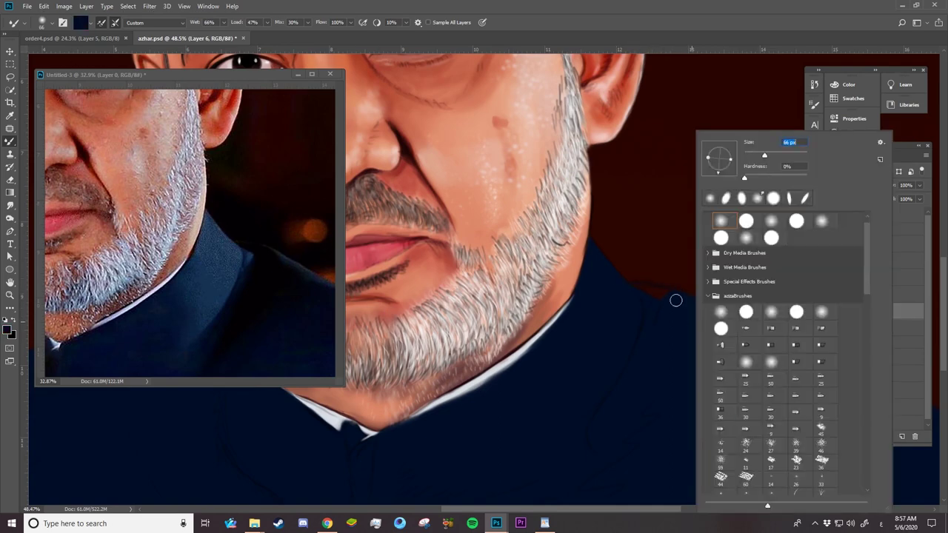
key("Escape")
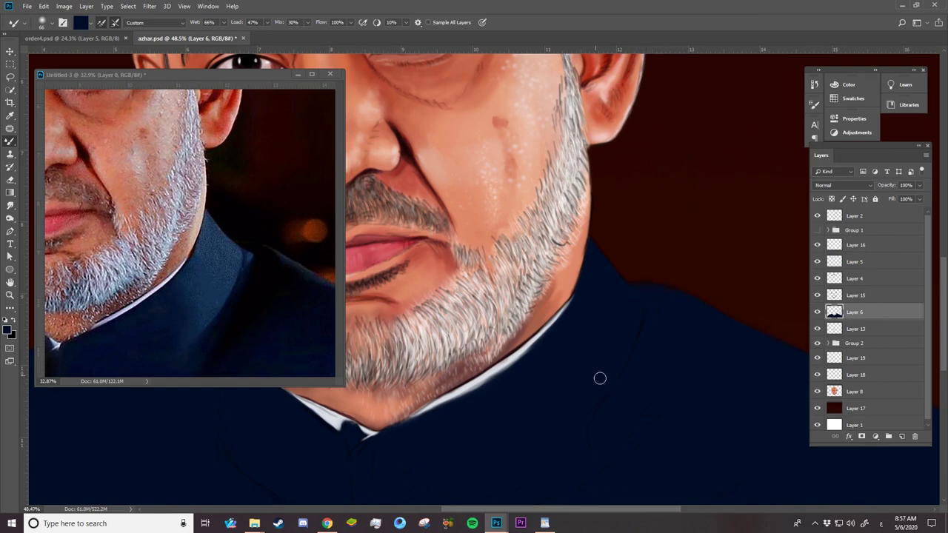
Step: Hide Layer 2 and zoom both views close on the collar edge for erasing
key("z")
left_click(401, 362)
key("e")
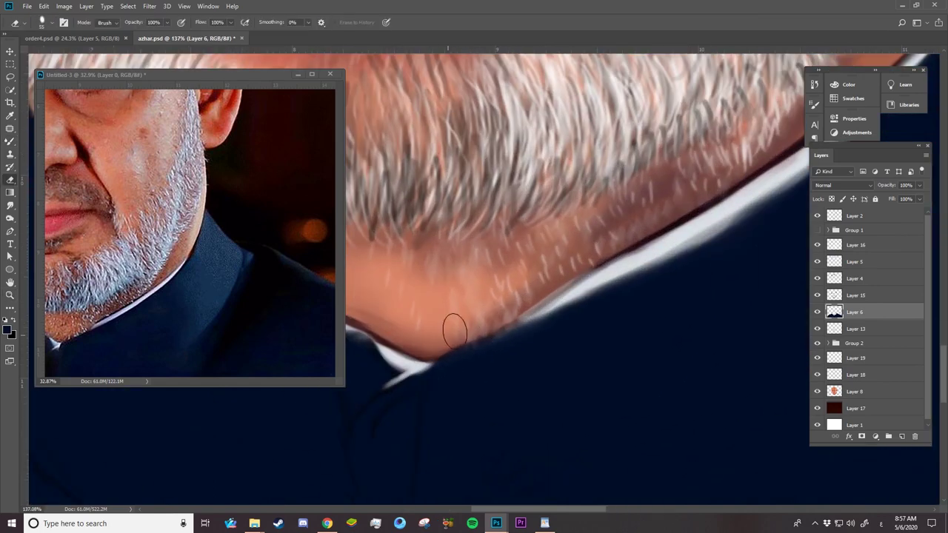
left_click(818, 216)
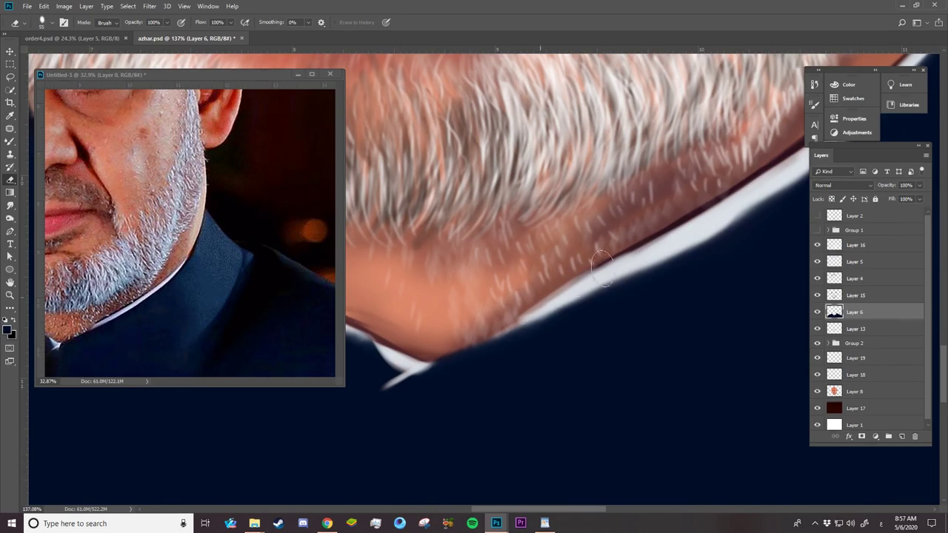
key("z")
left_click(534, 343)
left_click(305, 319)
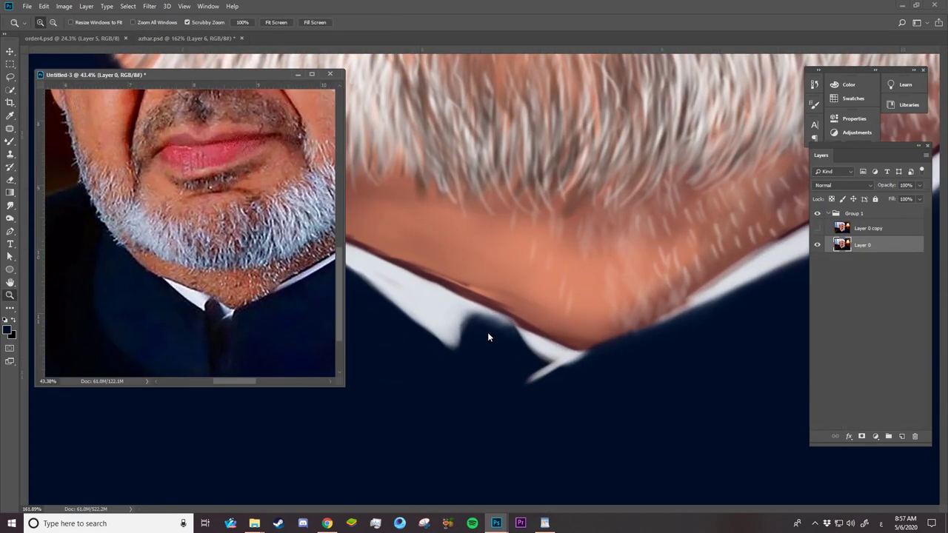
key("e")
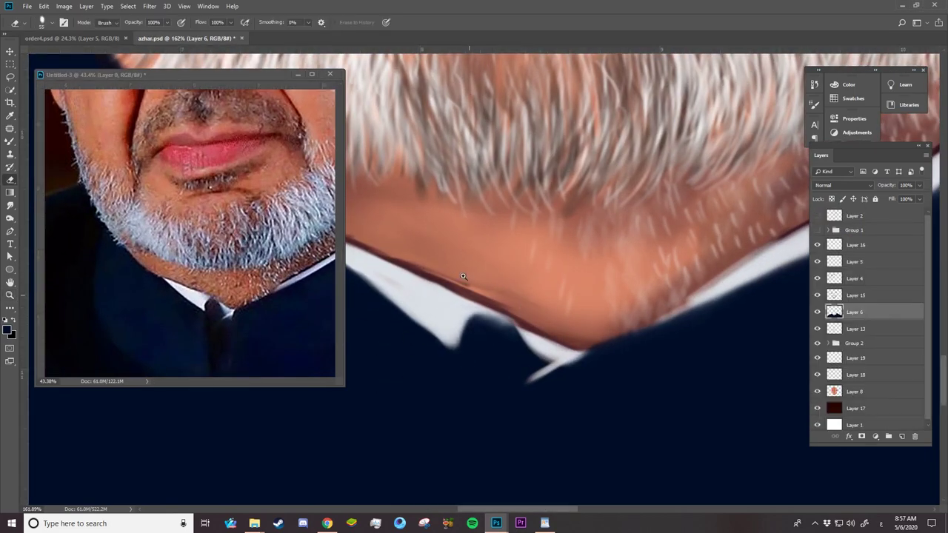
scroll(419, 268, "left", 3)
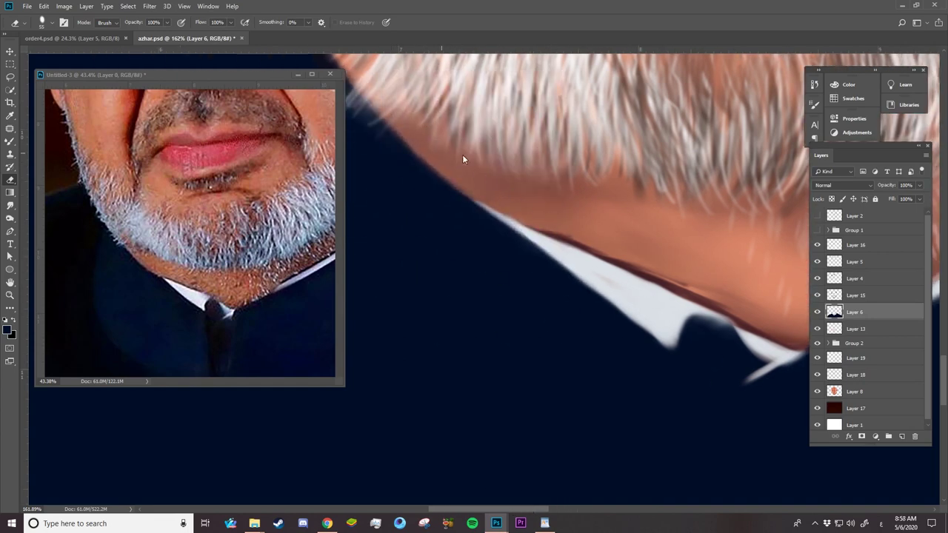
Step: Reframe the painting on the face and beard, and the reference on the chin and robe
key("z")
mouse_move(554, 211)
left_mouse_down()
mouse_move(490, 174)
mouse_move(477, 275)
mouse_move(455, 286)
mouse_move(477, 295)
left_mouse_up()
left_click_drag(622, 448, 653, 412)
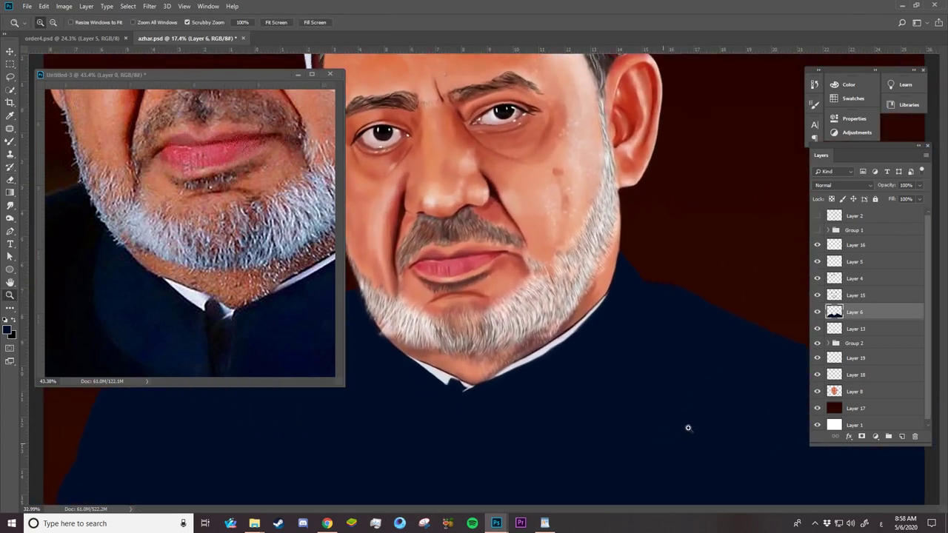
left_click_drag(262, 310, 181, 320)
left_click_drag(289, 335, 343, 317)
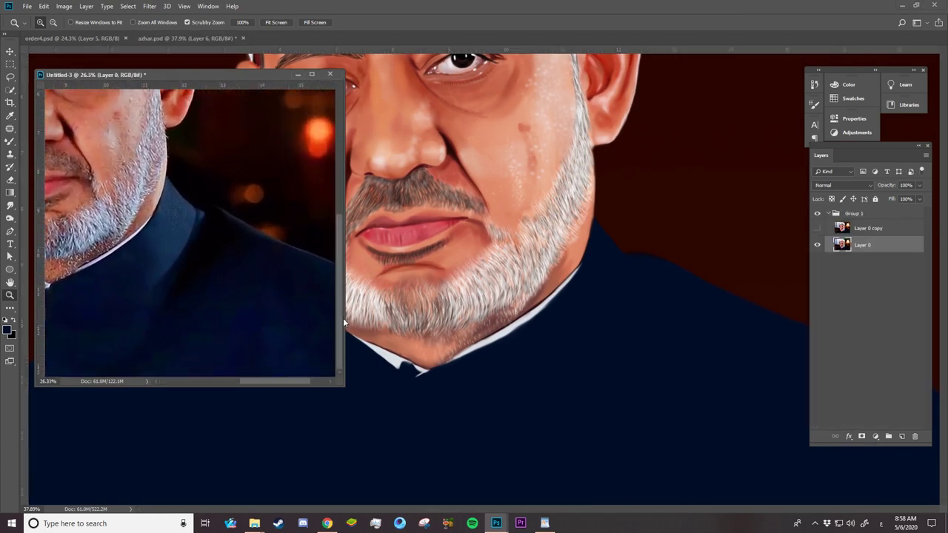
Step: Undo the last beard stroke and burn the collar fold below the neck
left_click(9, 220)
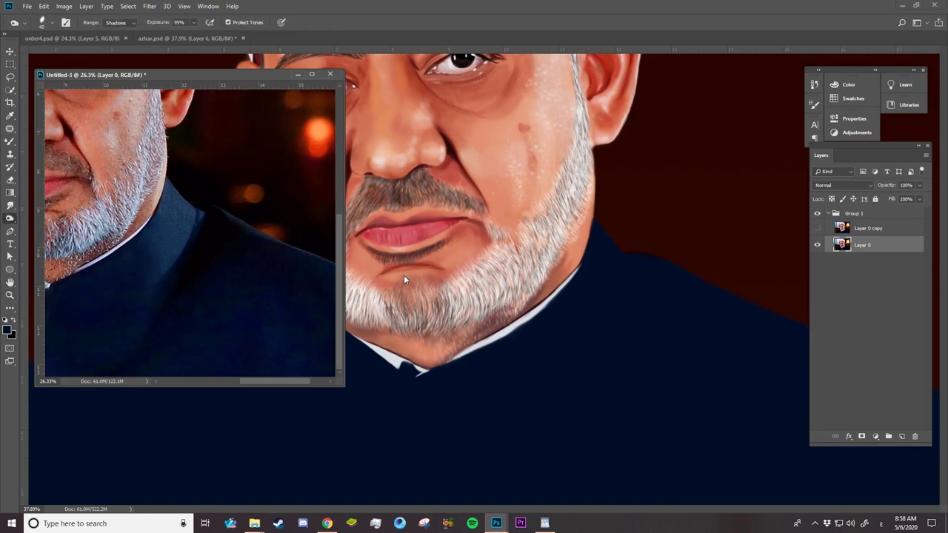
left_click(616, 308)
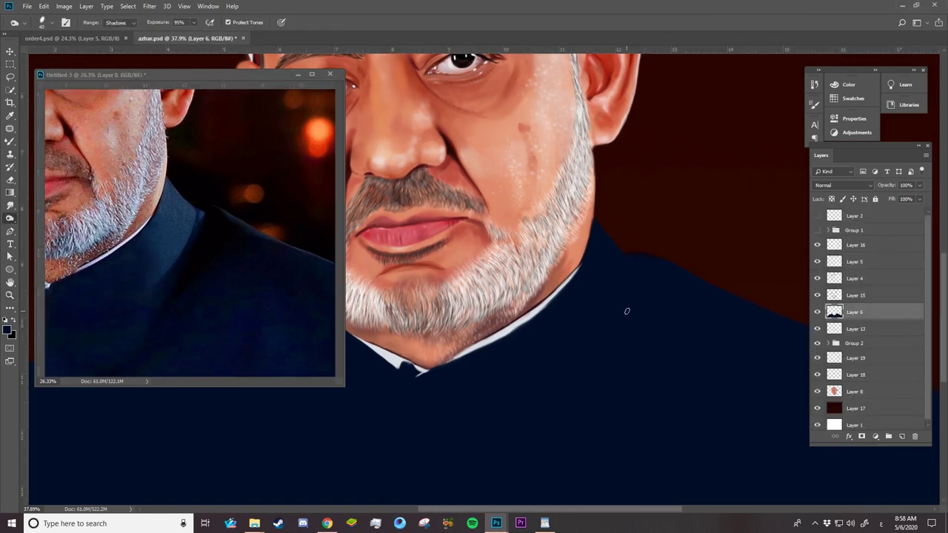
key("ctrl+z")
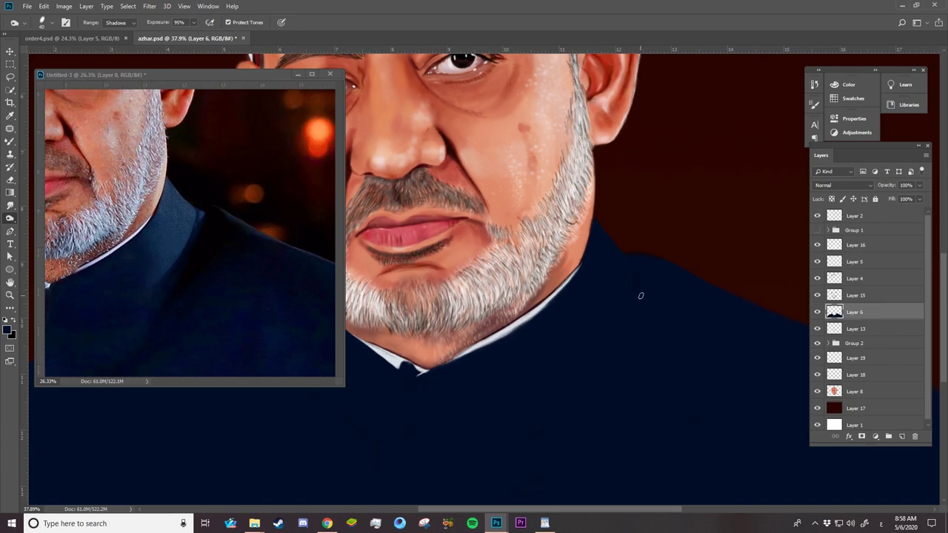
right_click(665, 267)
key("Return")
mouse_move(658, 269)
left_mouse_down()
mouse_move(683, 314)
mouse_move(662, 277)
mouse_move(607, 352)
mouse_move(665, 328)
mouse_move(599, 363)
mouse_move(612, 375)
mouse_move(663, 342)
mouse_move(625, 377)
left_mouse_up()
Step: Burn the left jacket edge, then deepen the diagonal fold with a 174 px brush
left_click_drag(385, 445, 511, 449)
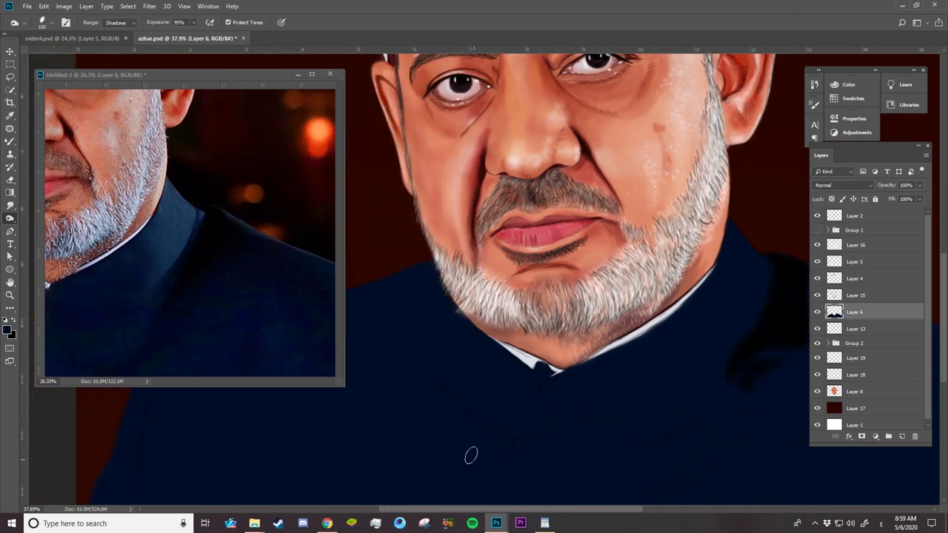
left_click_drag(188, 385, 253, 384)
mouse_move(445, 408)
left_mouse_down()
mouse_move(430, 324)
mouse_move(440, 297)
mouse_move(405, 284)
mouse_move(399, 307)
left_mouse_up()
right_click(399, 307)
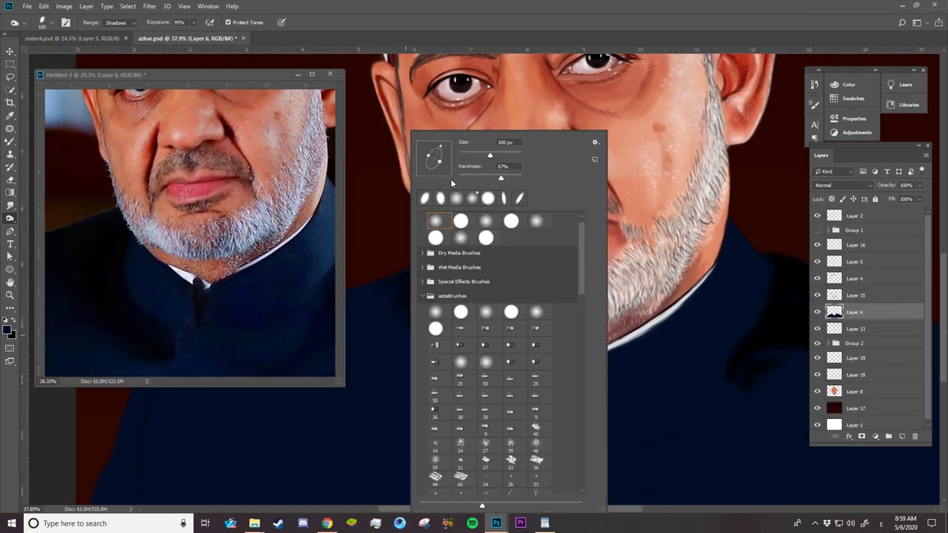
left_click_drag(444, 156, 503, 159)
left_click(387, 328)
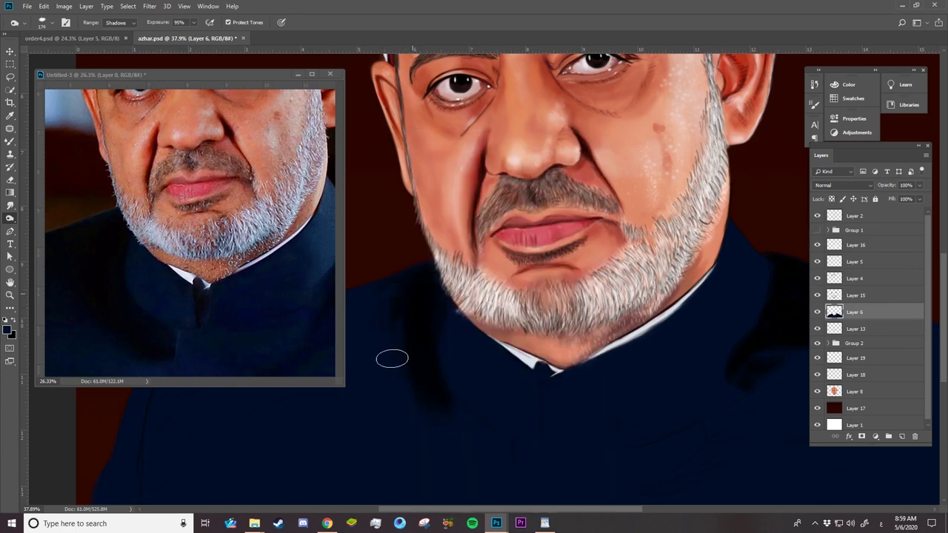
left_click_drag(491, 440, 483, 429)
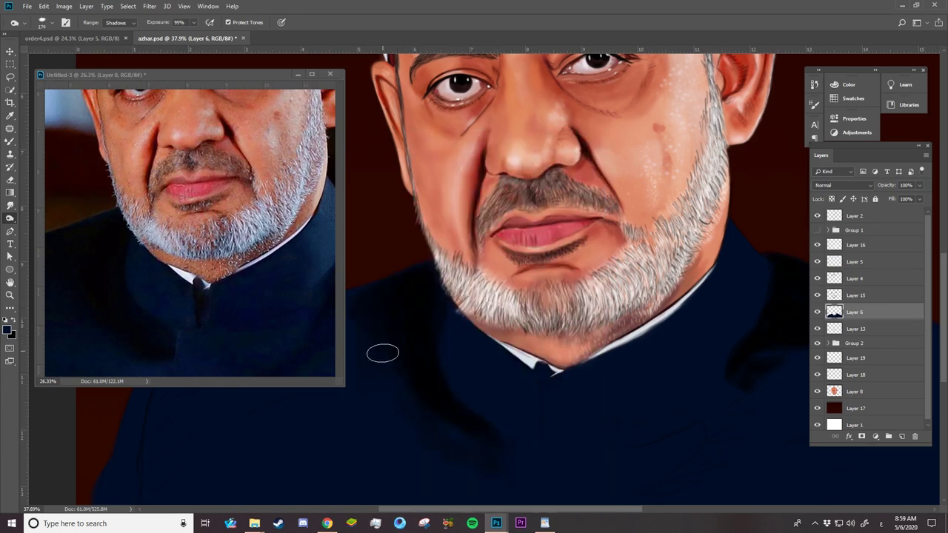
Step: Shrink the brush to 53 px and compare the reference photo with the left shoulder
right_click(559, 401)
left_click(639, 156)
left_click(551, 395)
scroll(562, 437, "down", 3)
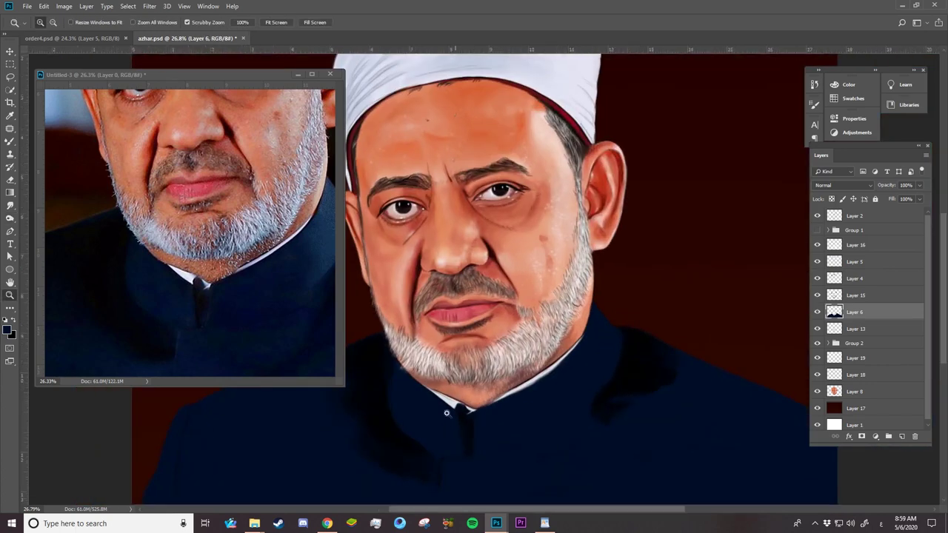
left_click(185, 222)
scroll(211, 334, "up", 2)
left_click_drag(414, 437, 469, 304)
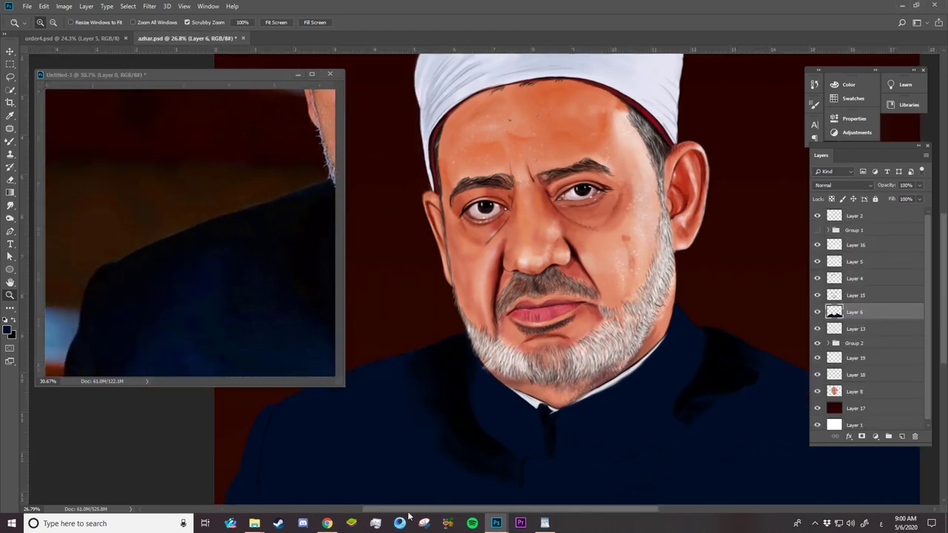
Step: Enlarge the Burn brush to 102 px, then about 401 px, for the shoulder shadows
key("o")
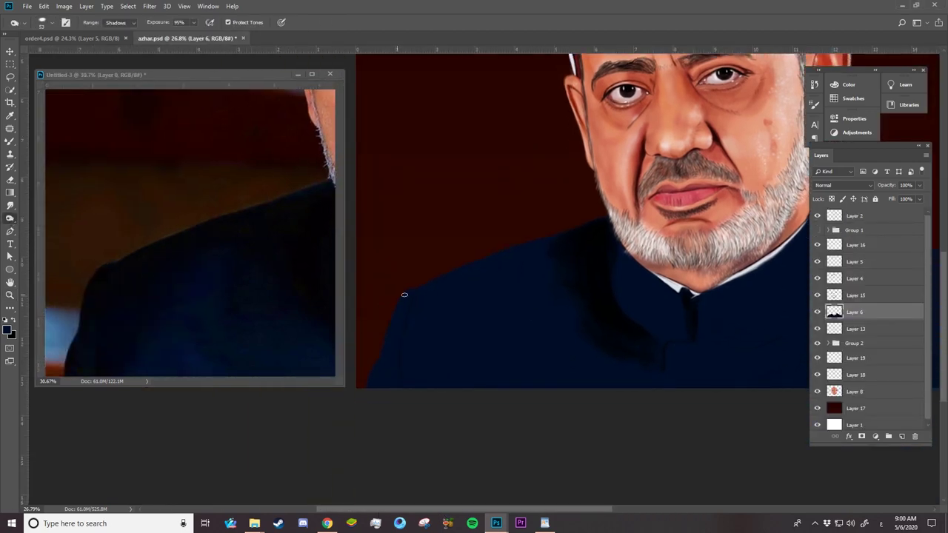
right_click(418, 293)
left_click_drag(516, 158, 529, 141)
key("Return")
right_click(407, 347)
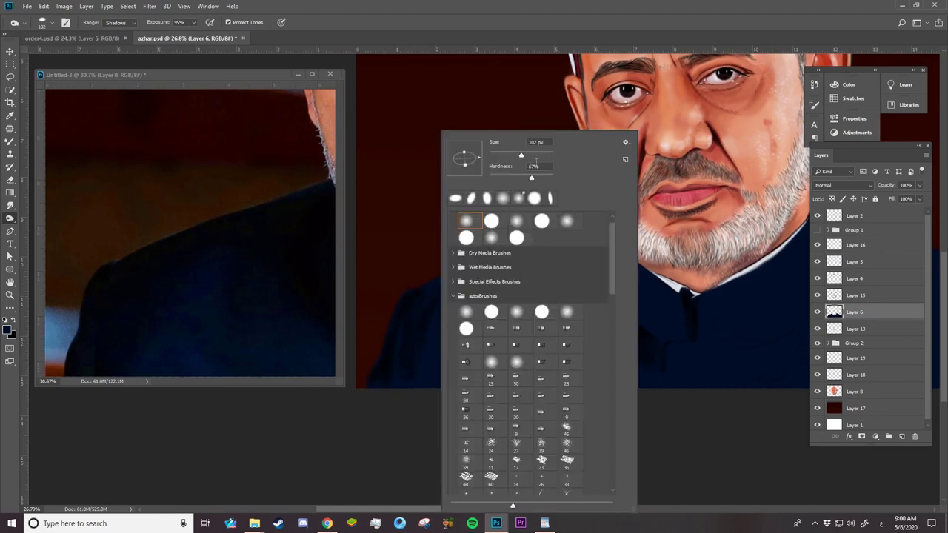
key("Return")
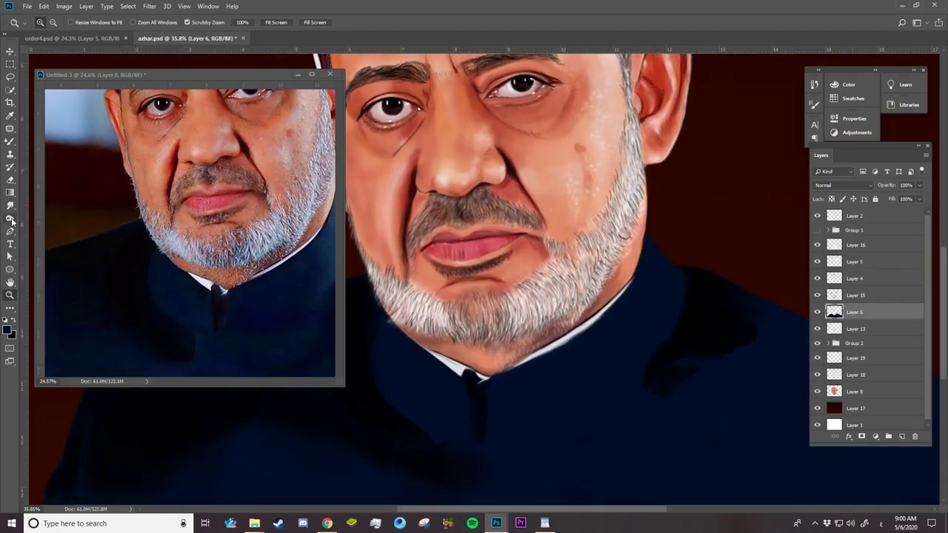
left_click(11, 218)
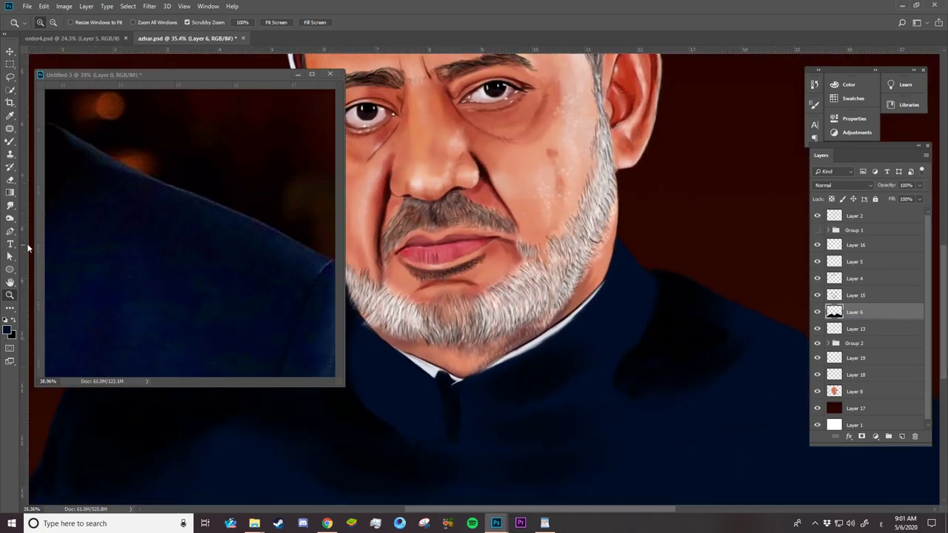
key("o")
left_click_drag(625, 510, 700, 510)
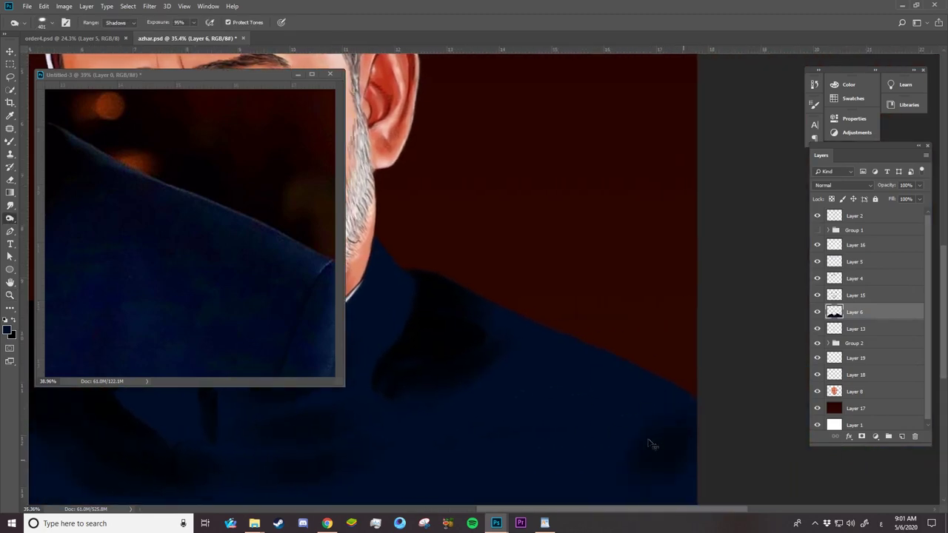
Step: Fit both the portrait and the reference photo to view the whole face
key("alt+z")
key("alt+z")
key("z")
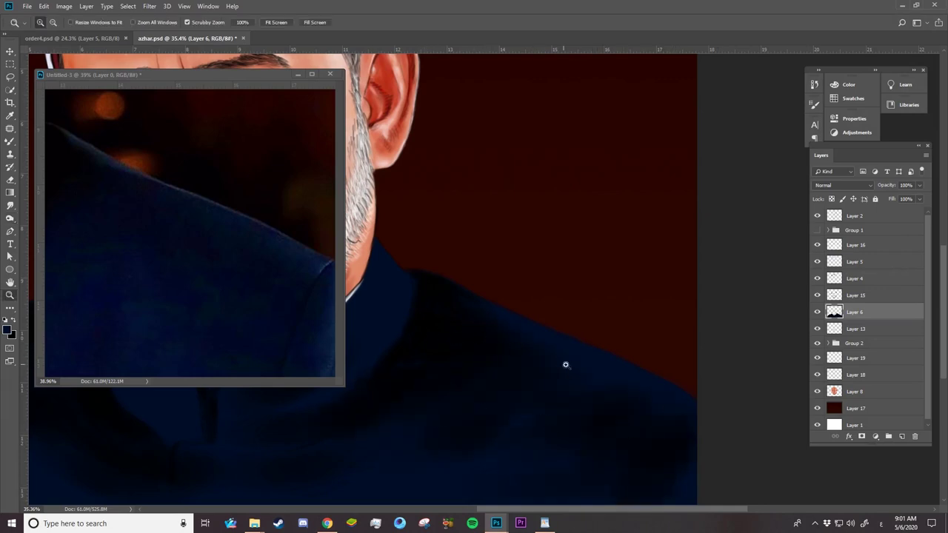
key("ctrl+0")
left_click(271, 306)
key("ctrl+0")
Step: Switch from Burn to the Dodge tool and zoom in on the lower beard and collar
key("o")
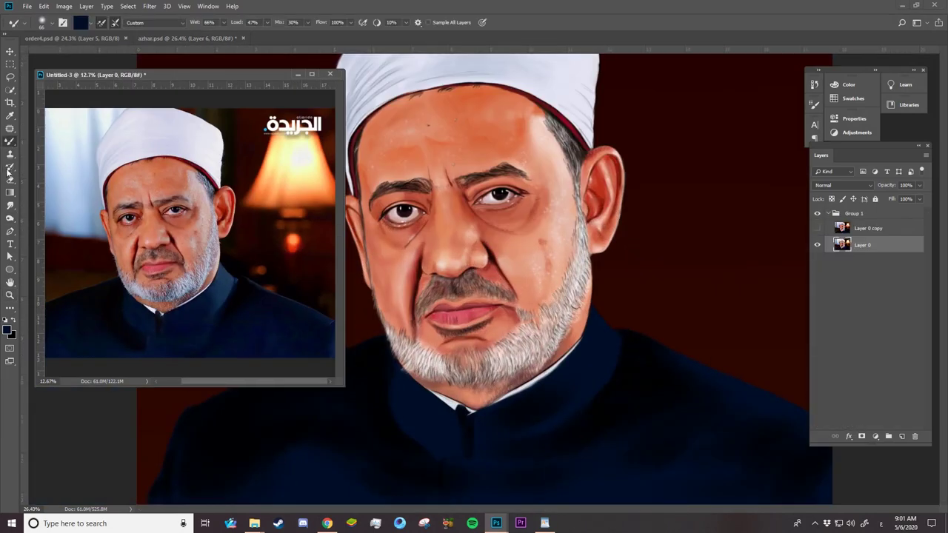
right_click(10, 220)
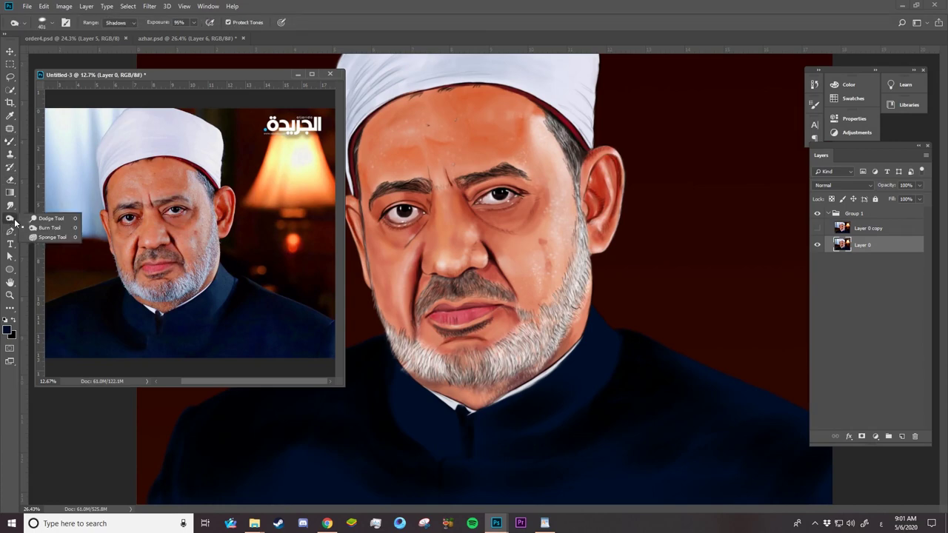
left_click(37, 218)
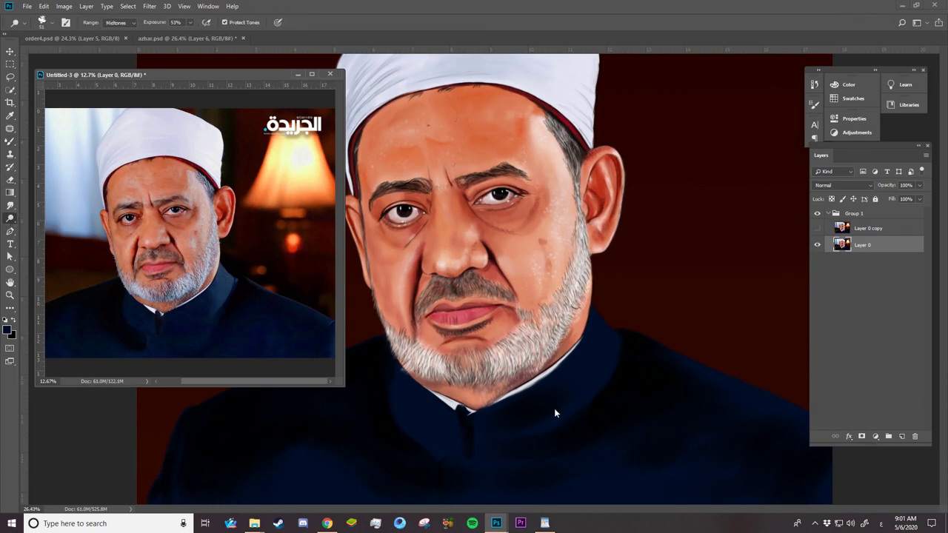
key("z")
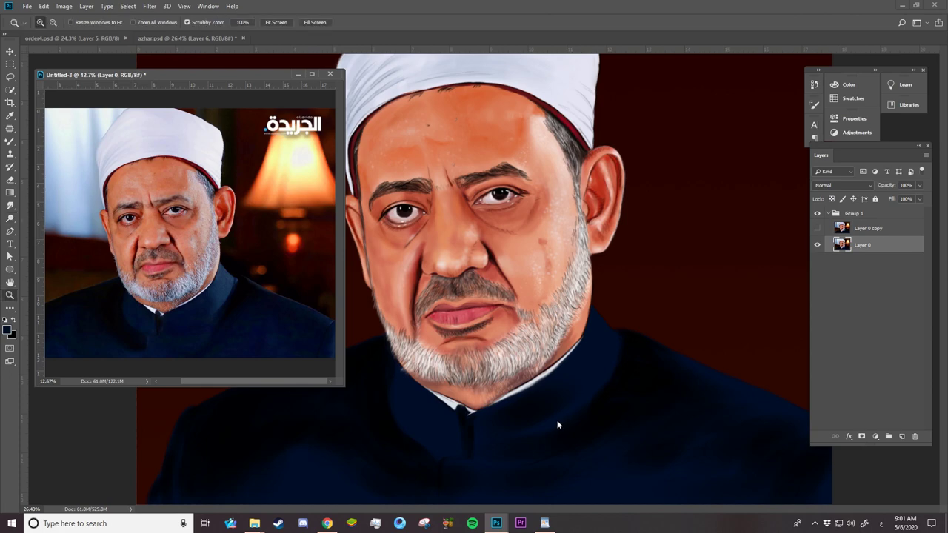
scroll(557, 420, "up", 3)
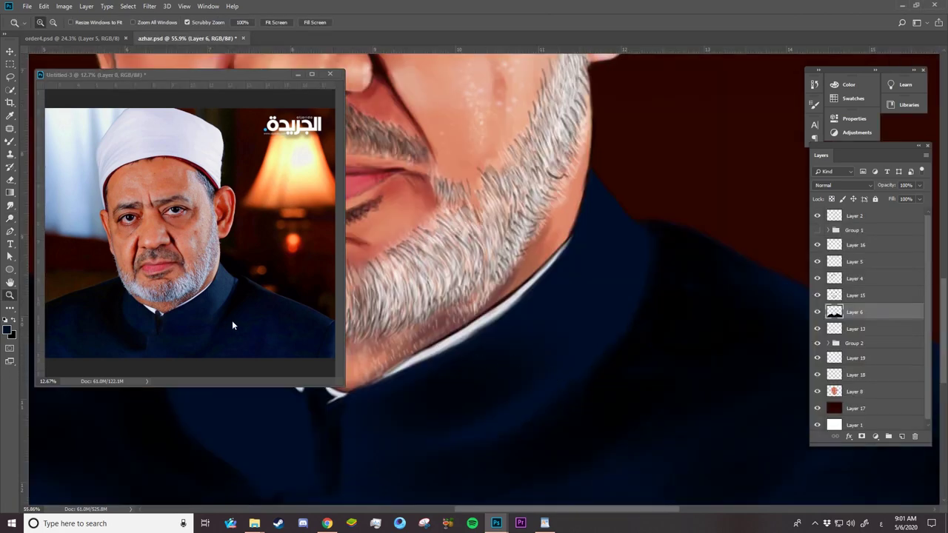
scroll(232, 326, "up", 2)
scroll(252, 328, "up", 2)
key("b")
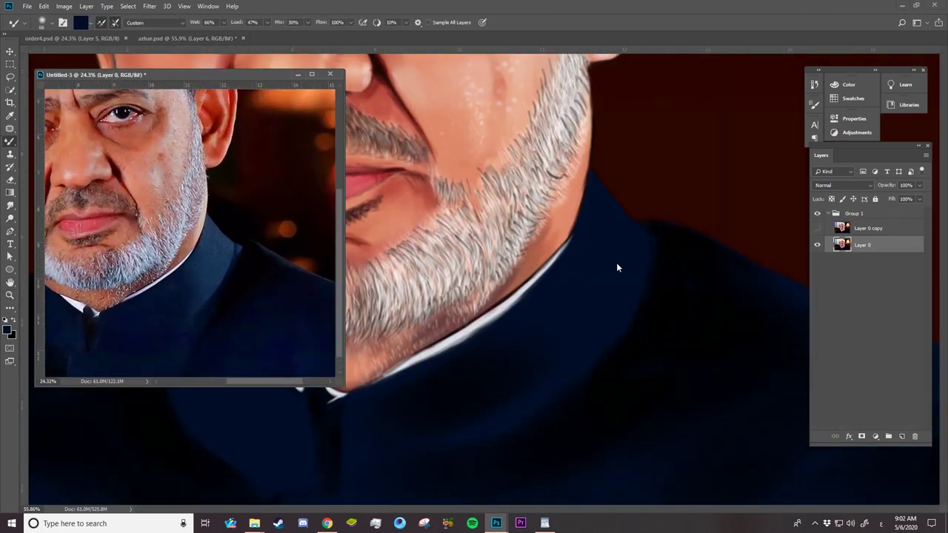
left_click(617, 267)
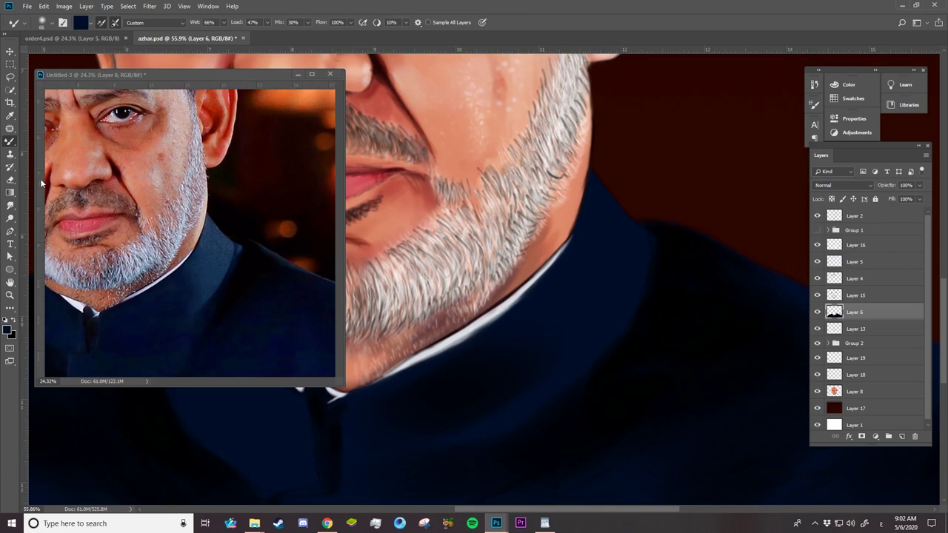
Step: Set the Dodge tool's range to Highlights and enlarge its brush
key("o")
right_click(606, 276)
double_click(603, 246)
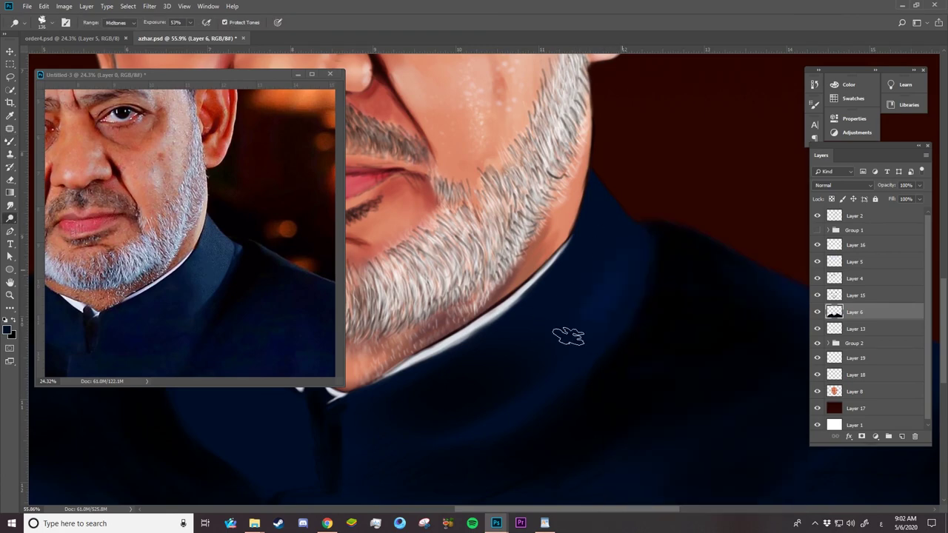
right_click(605, 263)
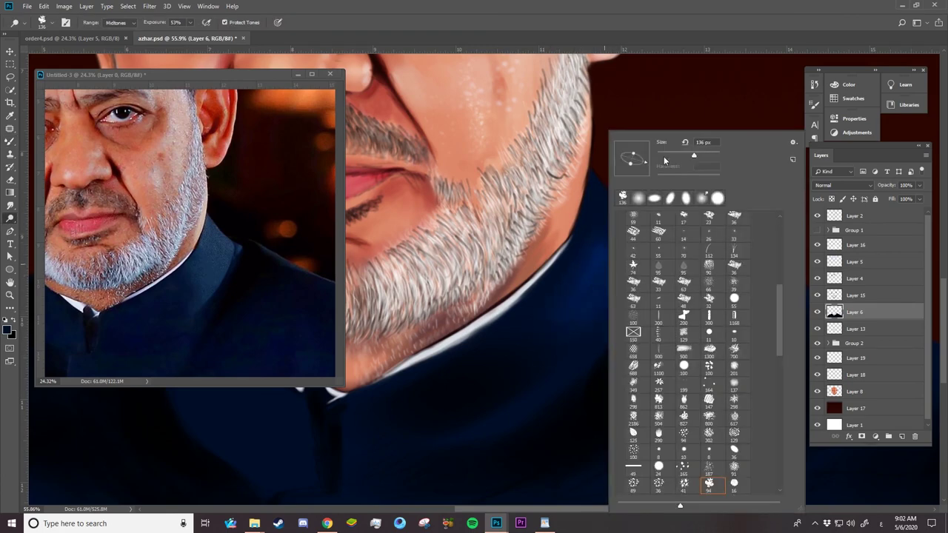
left_click(581, 254)
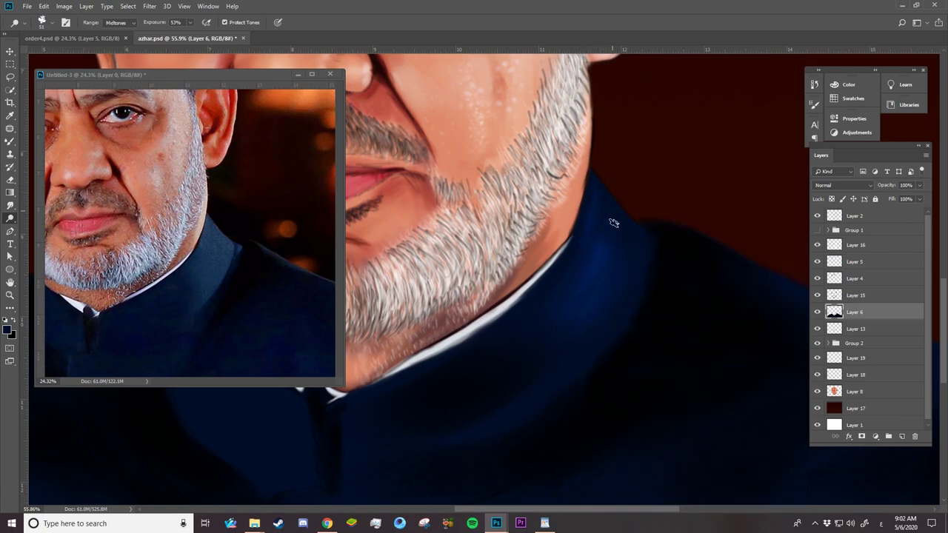
left_click(134, 24)
left_click(122, 48)
right_click(565, 302)
left_click(546, 316)
Step: Load the Mixer Brush with the collar's blue and flatten its tip into a narrow ellipse
key("b")
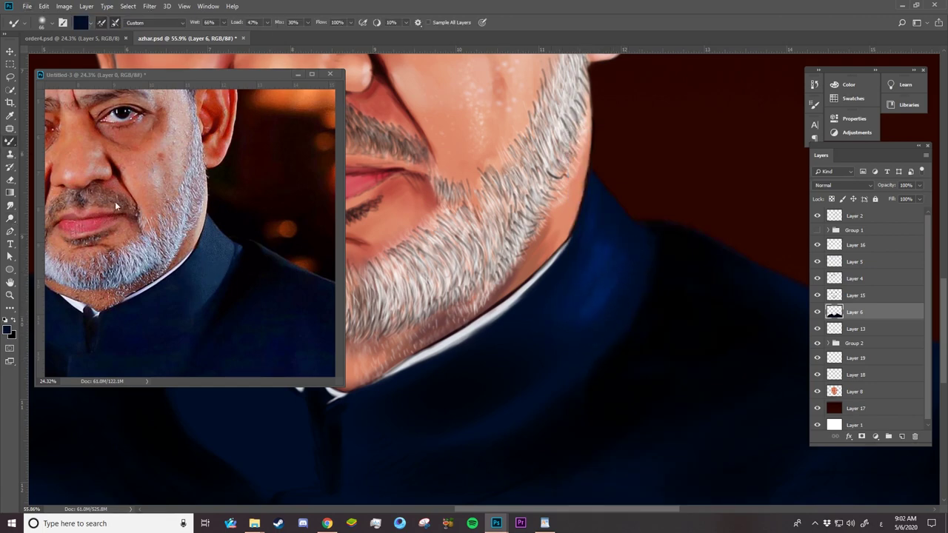
left_click(229, 249, "alt")
right_click(615, 250)
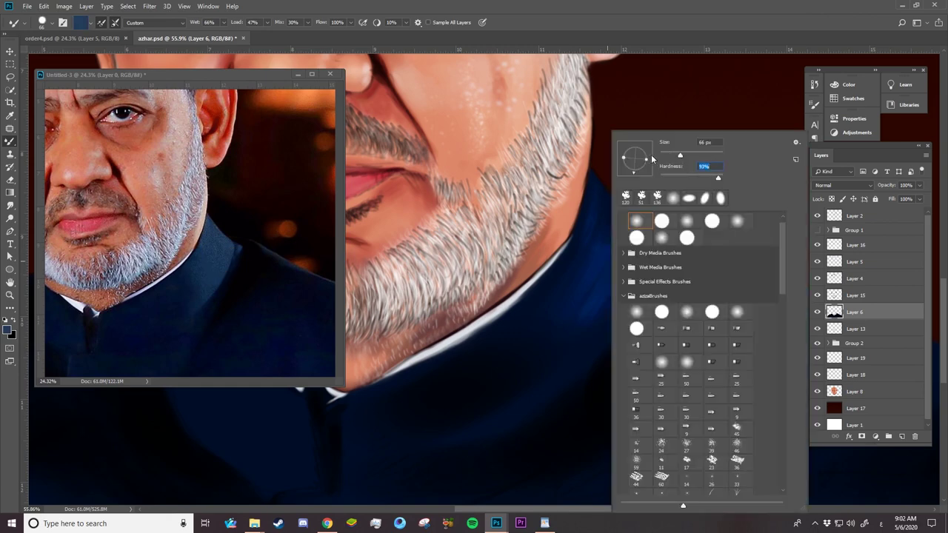
left_click_drag(652, 158, 644, 163)
left_click(601, 255)
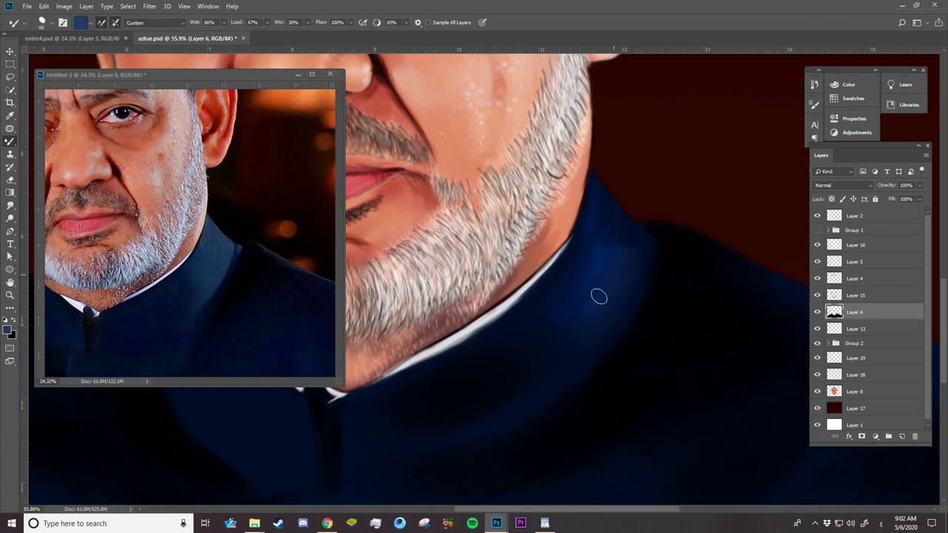
Step: Lock Layer 6's transparent pixels and blend lighter blue along the collar edge, shrinking the brush
left_click(831, 199)
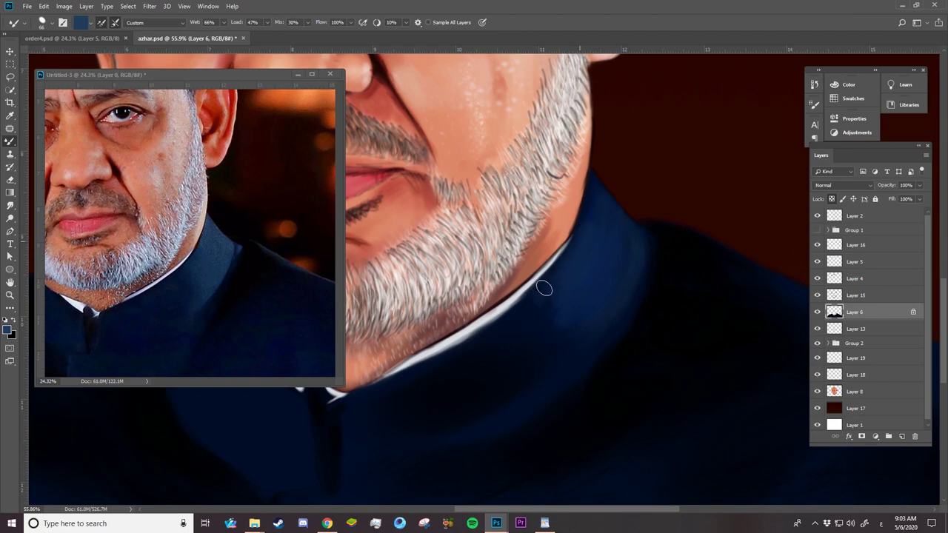
left_click_drag(568, 258, 599, 169)
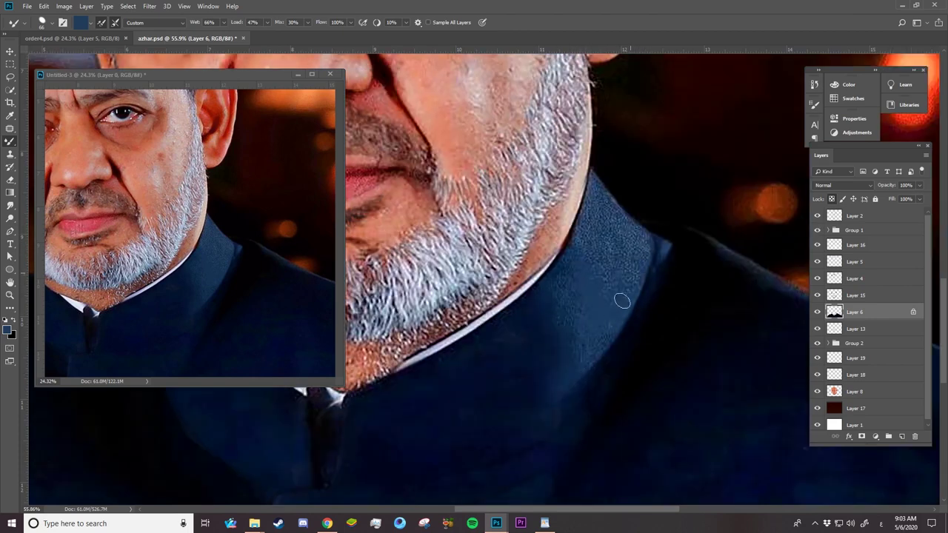
right_click(616, 240)
key("Escape")
right_click(667, 241)
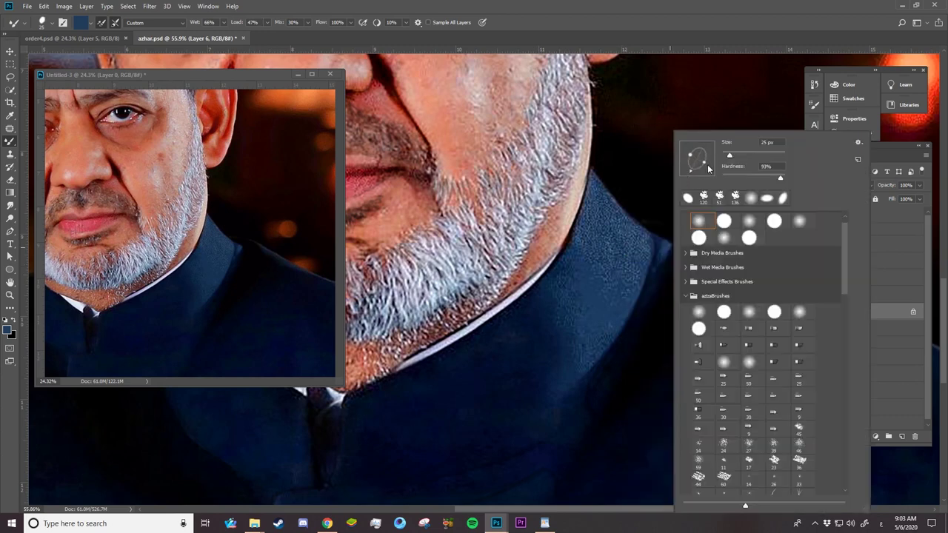
key("Escape")
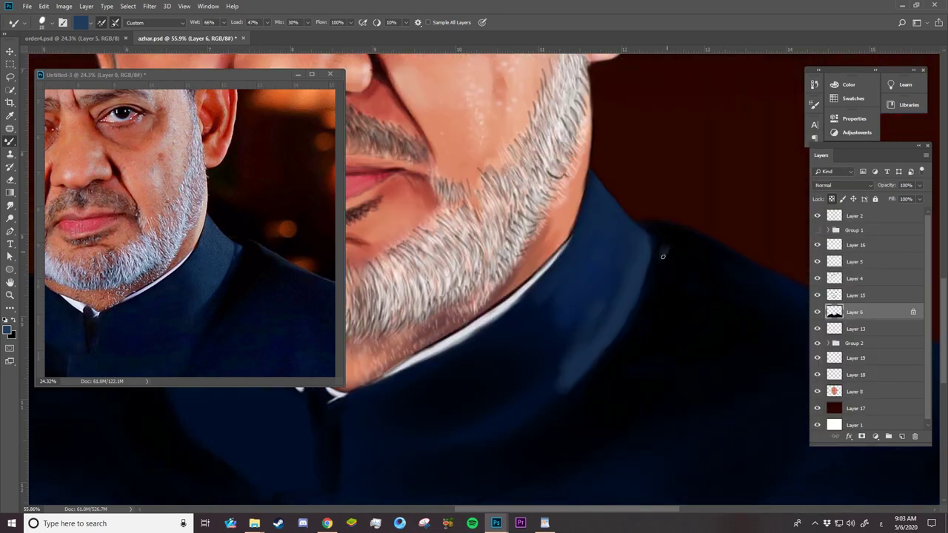
Step: Enlarge the blending brush tip for further work on the collar
right_click(625, 258)
key("Escape")
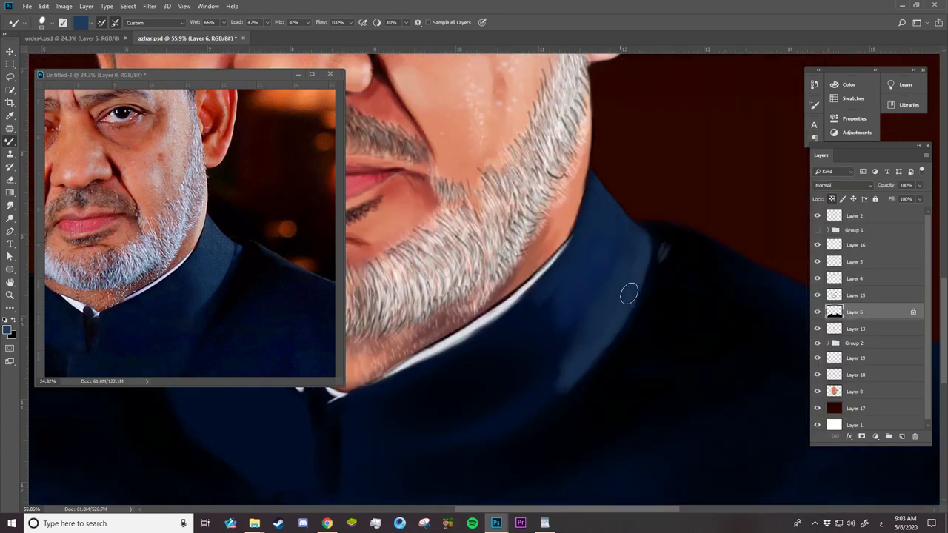
right_click(619, 296)
key("Escape")
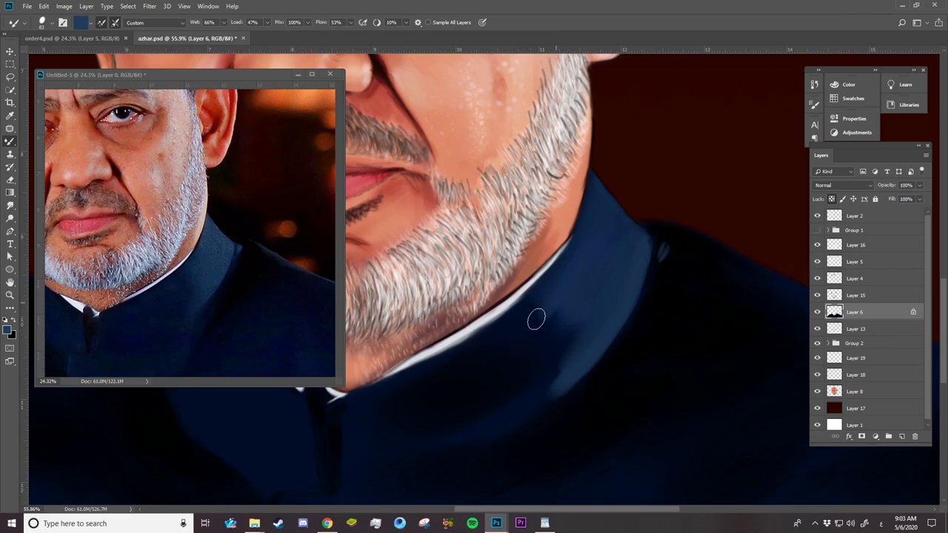
right_click(563, 347)
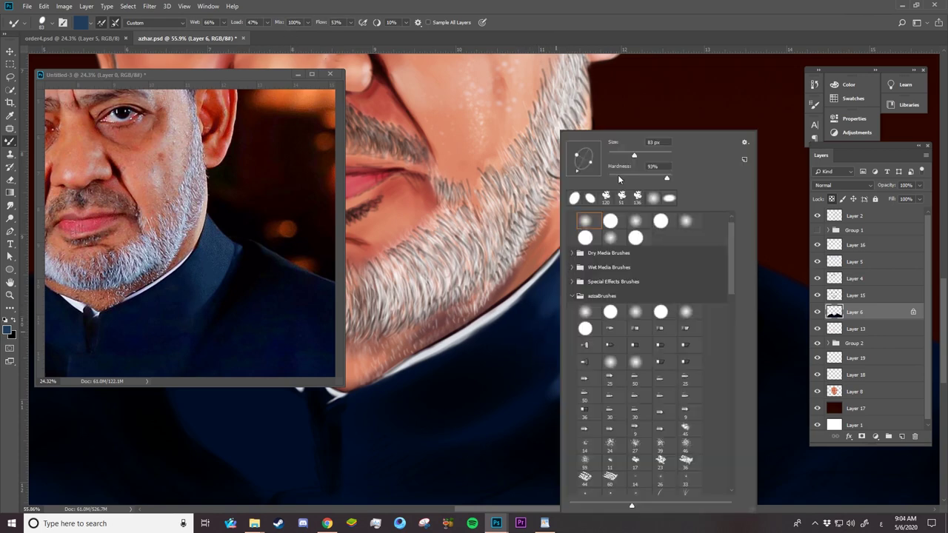
left_click(538, 331)
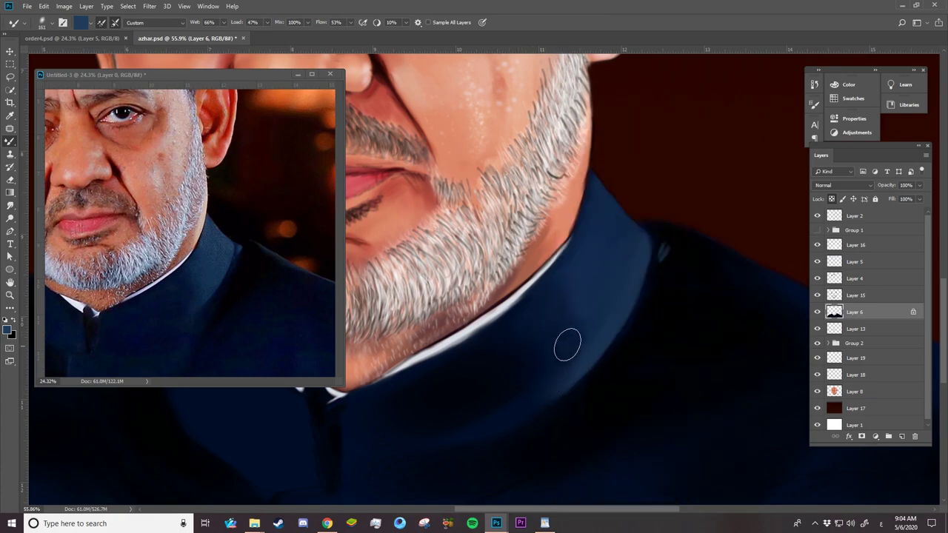
Step: Zoom out to see the whole face and set the Mixer Brush Mix to 24%
key("z")
left_click(708, 381, "alt")
scroll(708, 381, "up", 2)
key("b")
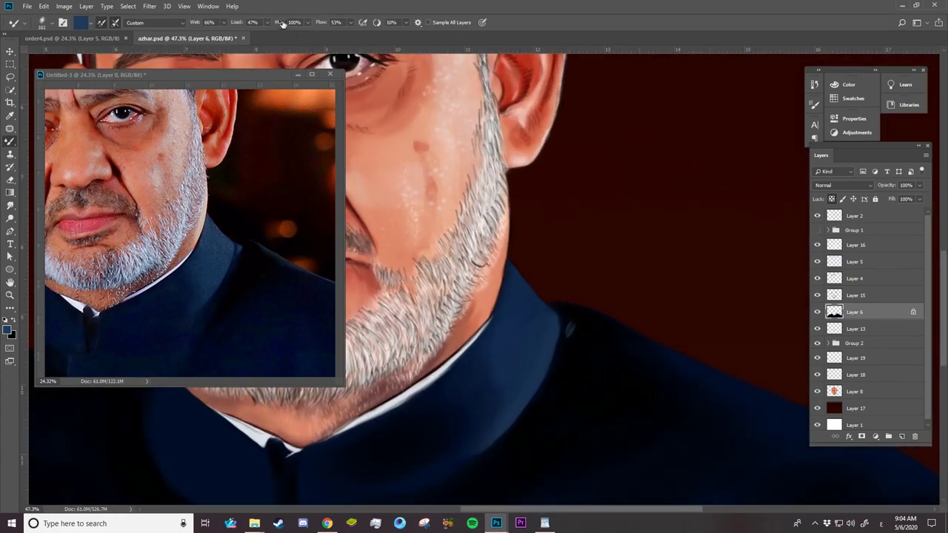
left_click_drag(274, 24, 222, 67)
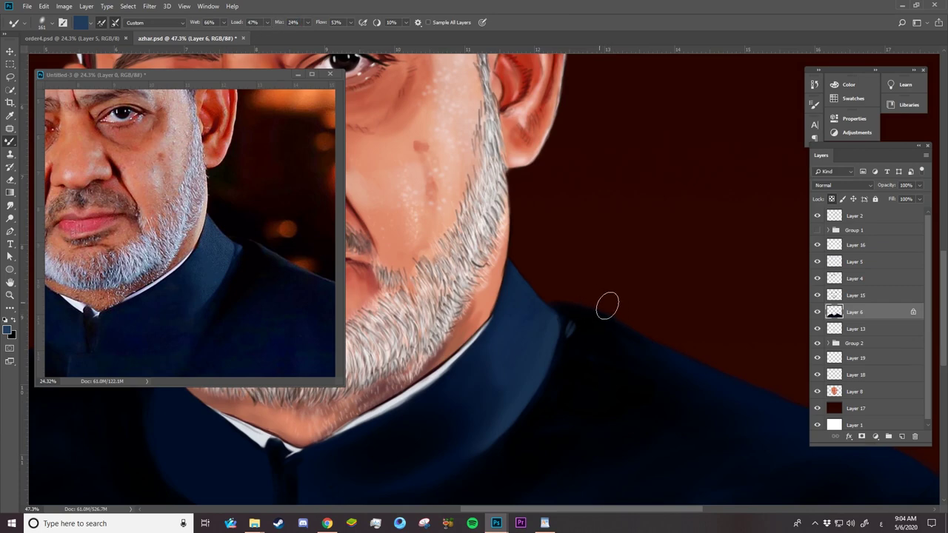
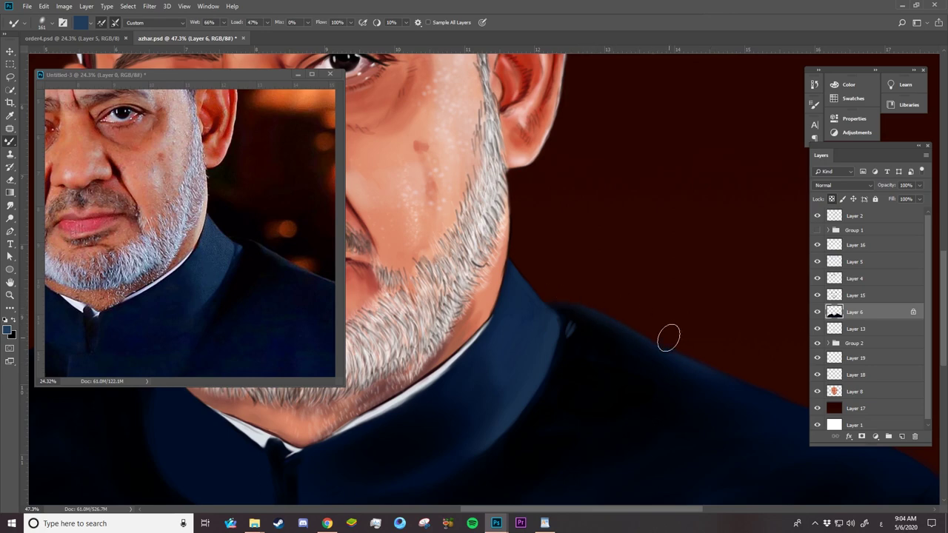
Step: Pan the painting and reference photo so both show the robe's right shoulder, lined up
left_click_drag(569, 512, 608, 512)
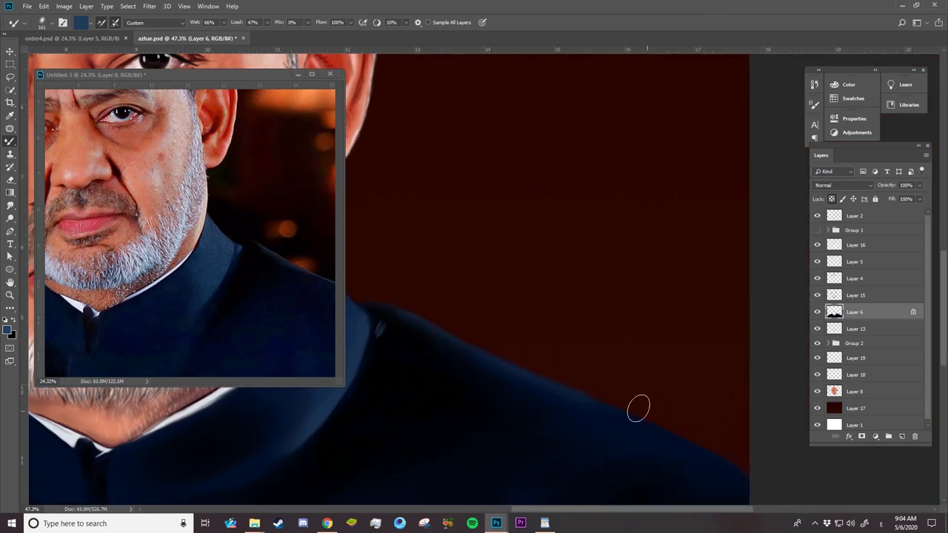
left_click(336, 379)
scroll(318, 379, "right", 5)
left_click(677, 430)
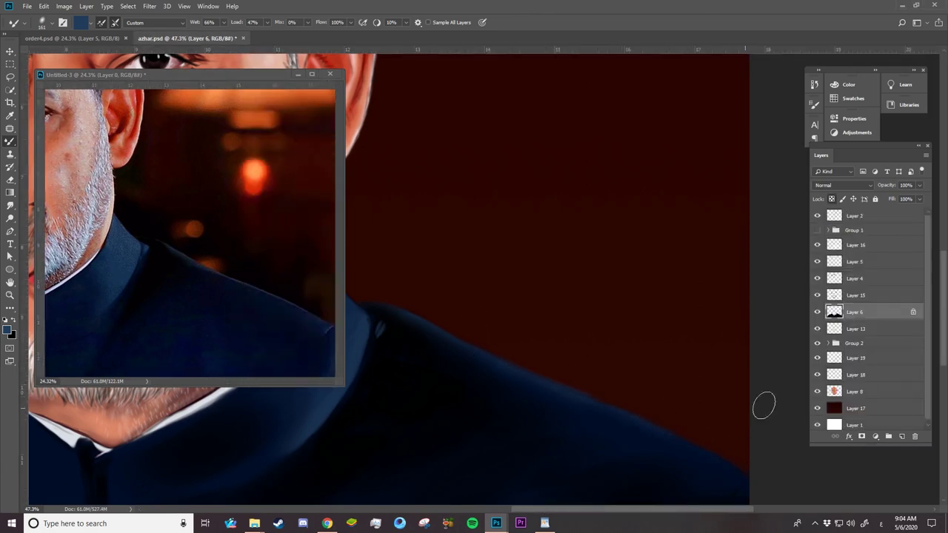
scroll(761, 396, "down", 3)
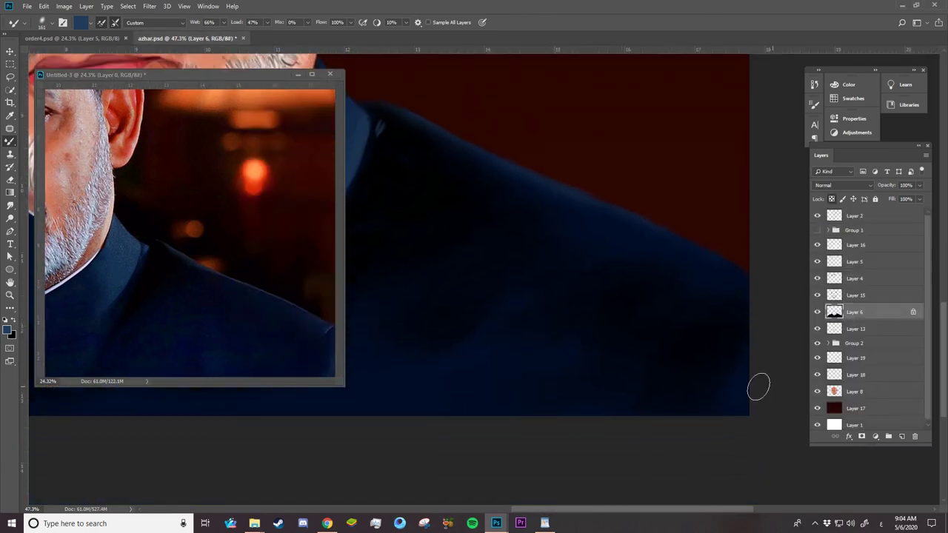
left_click(339, 367)
scroll(338, 367, "down", 1)
left_click(739, 289)
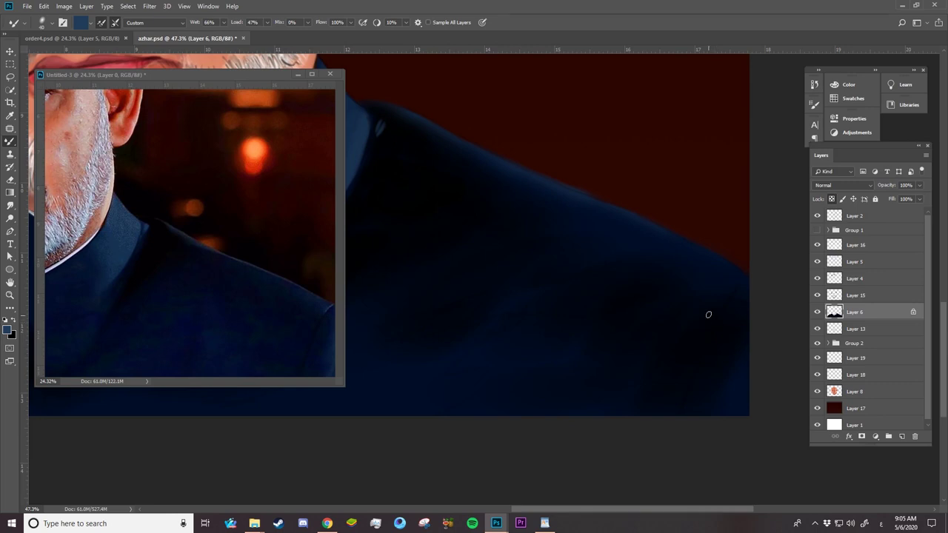
Step: Set a 20 px brush with 0% hardness, then zoom in on the chin and collar
right_click(705, 309)
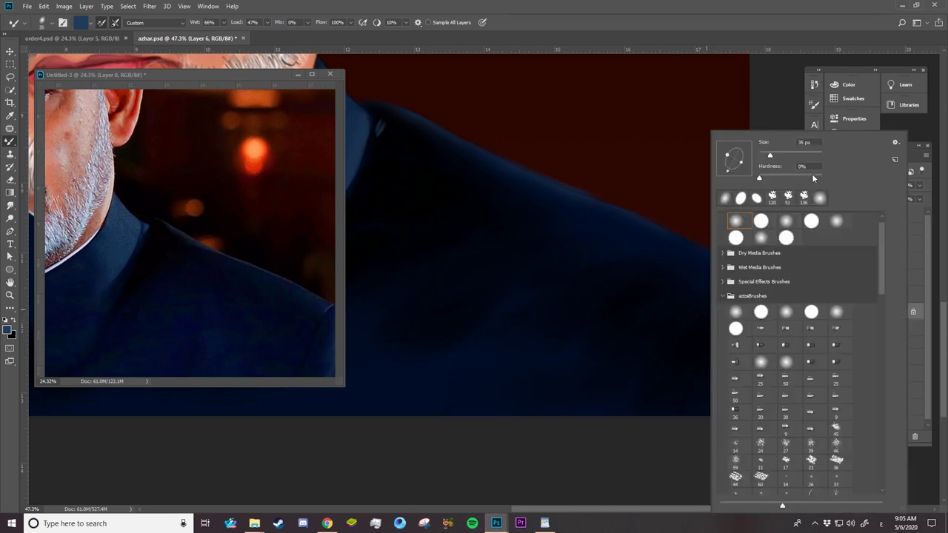
left_click(697, 279)
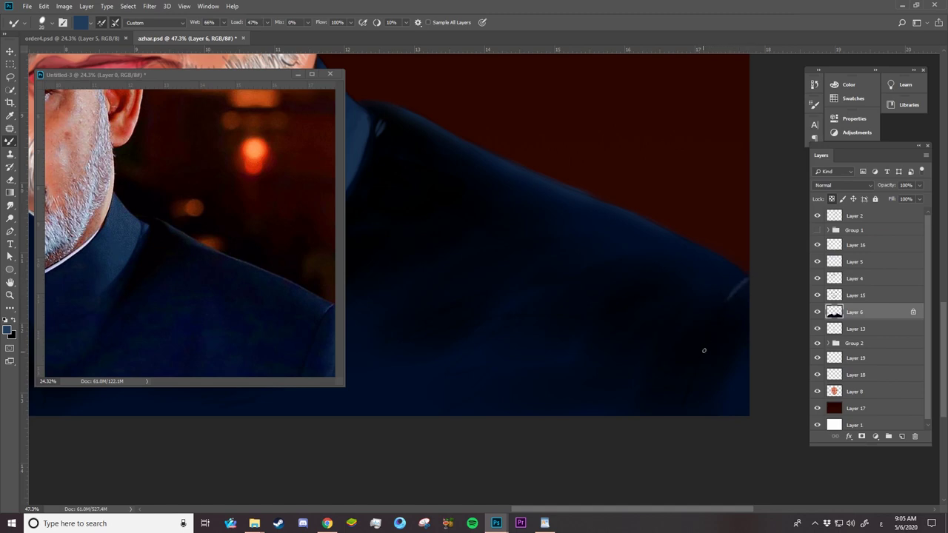
left_click_drag(527, 514, 311, 514)
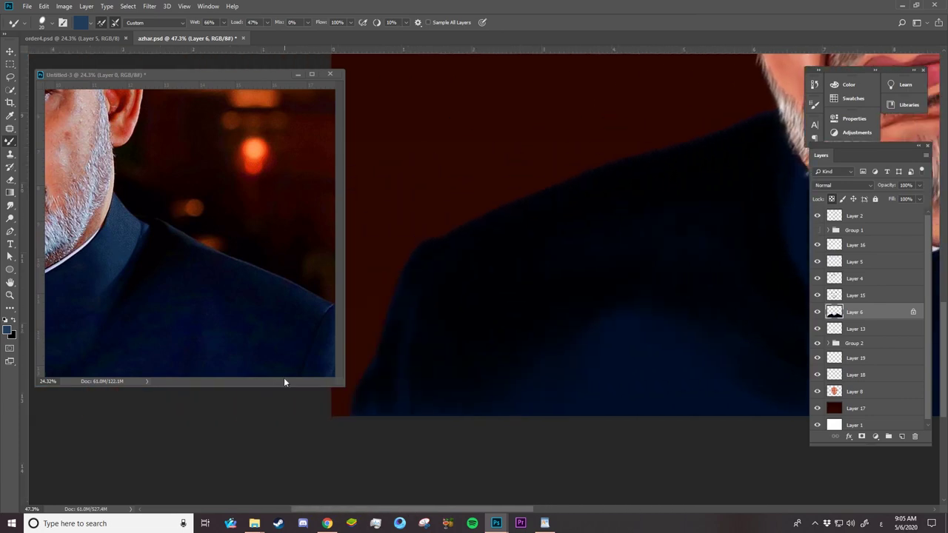
left_click(284, 378)
key("z")
mouse_move(296, 348)
left_mouse_down()
mouse_move(131, 319)
mouse_move(158, 318)
mouse_move(112, 346)
left_mouse_up()
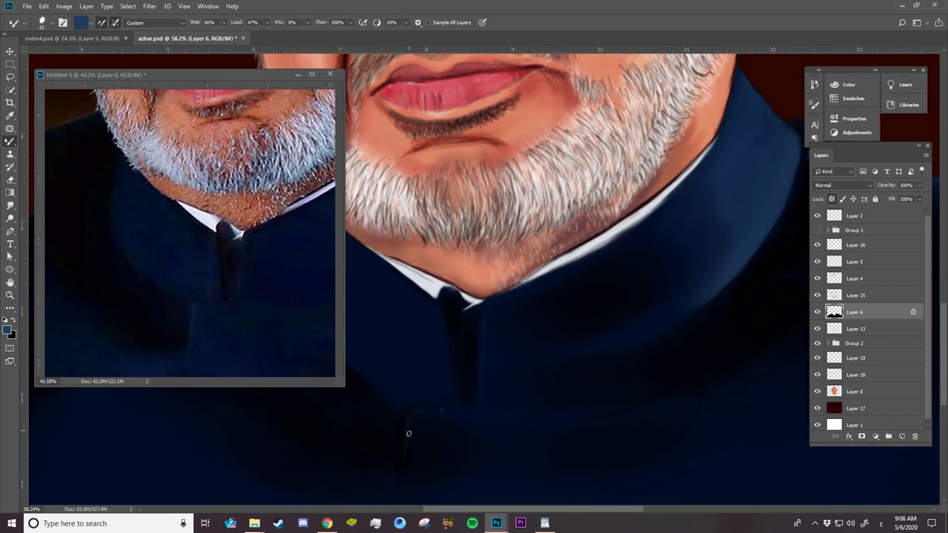
Step: Hide Layer 2's strokes, return to the blending brush and reset colours to black and white
left_click(817, 216)
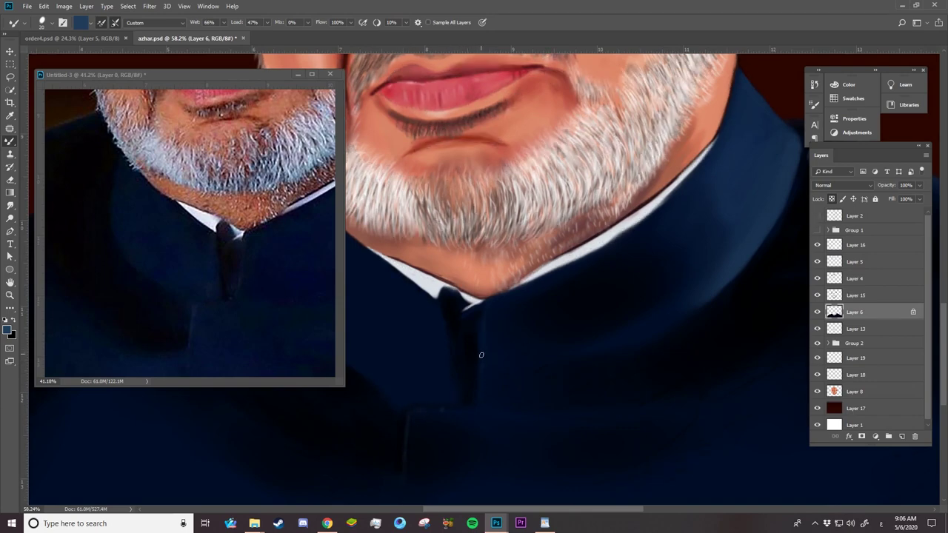
key("z")
scroll(481, 355, "down", 3)
scroll(730, 409, "up", 3)
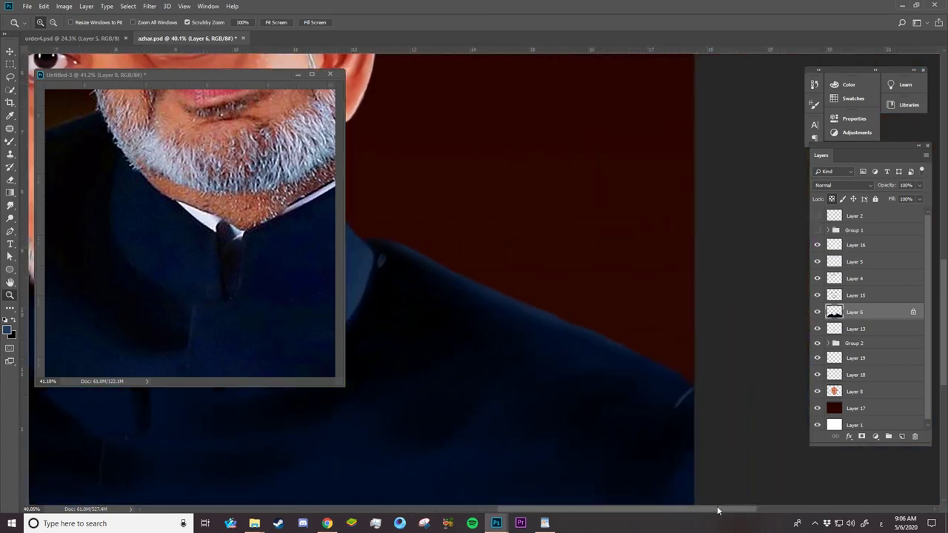
scroll(195, 339, "down", 3)
scroll(195, 339, "up", 3)
scroll(629, 437, "up", 2)
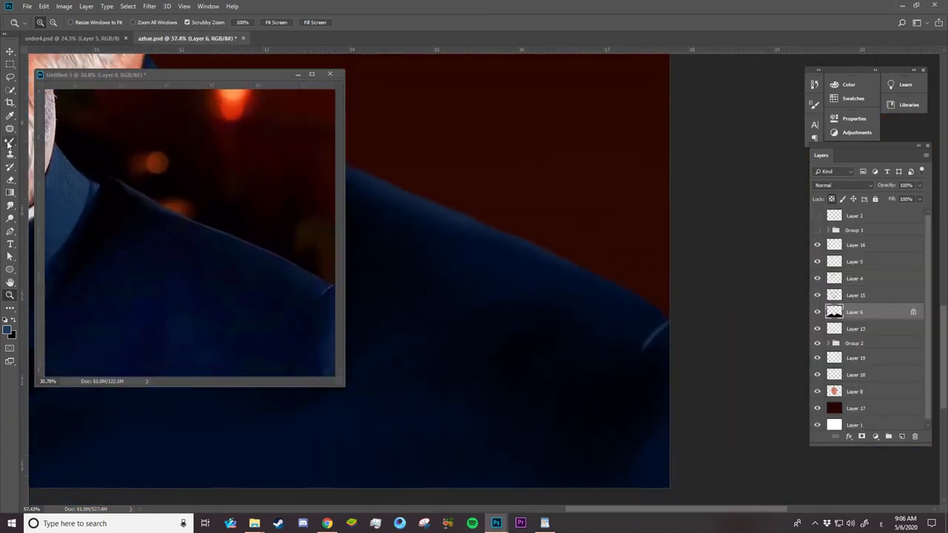
left_click(9, 143)
left_click(5, 321)
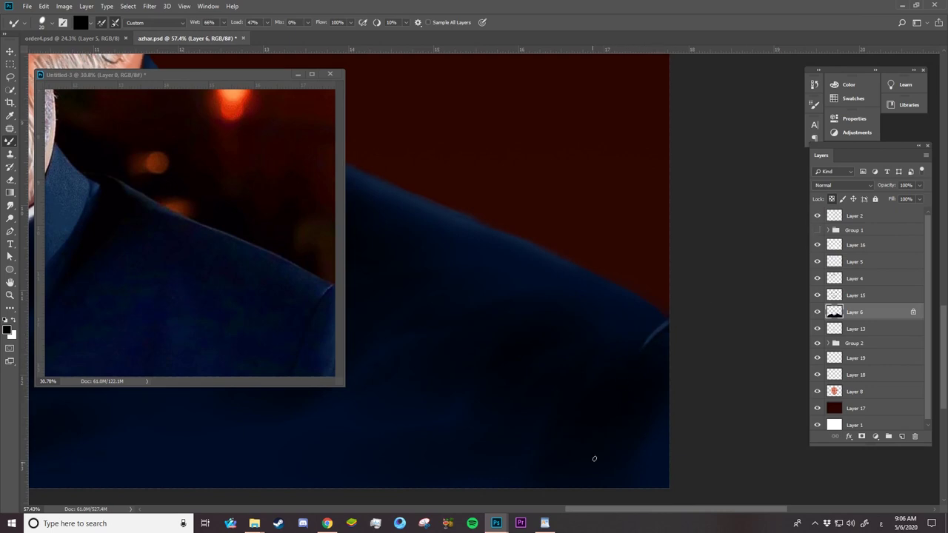
Step: Toggle Layer 2 again, check the collar edge with the Eraser, and fit the whole portrait on screen
left_click(819, 216)
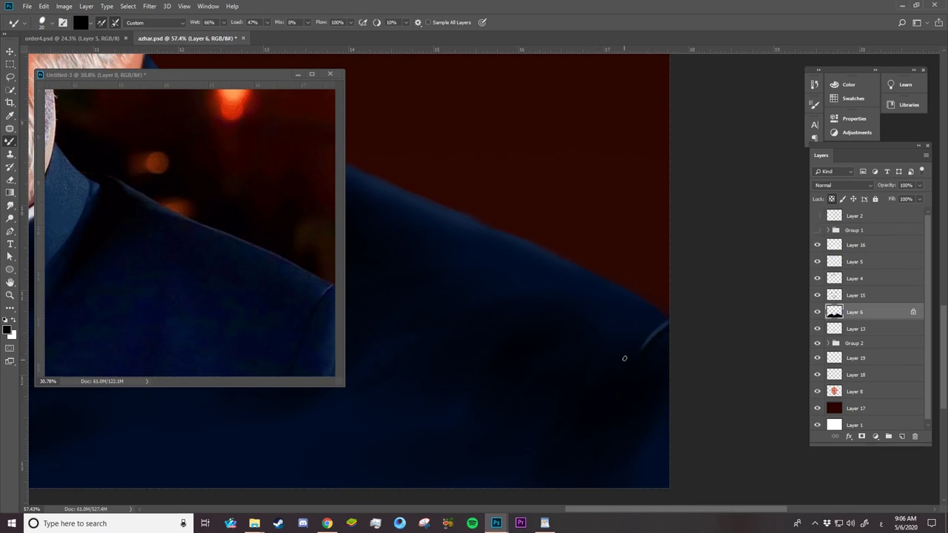
scroll(661, 330, "down", 3)
scroll(555, 360, "up", 3)
scroll(581, 377, "up", 2)
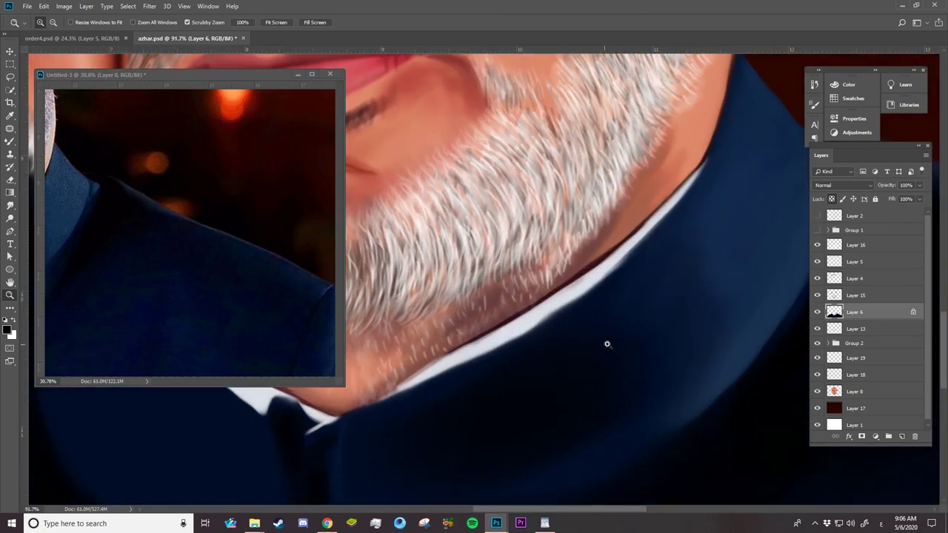
key("e")
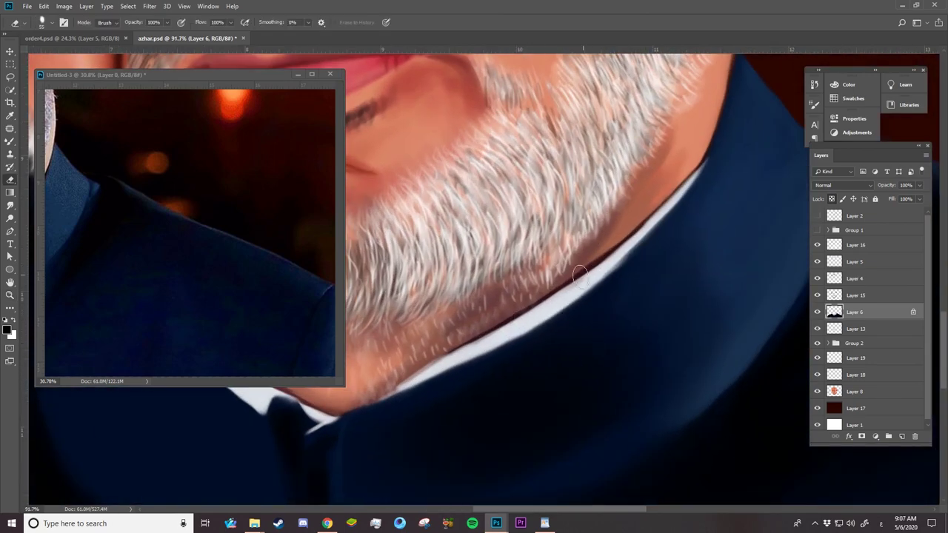
key("z")
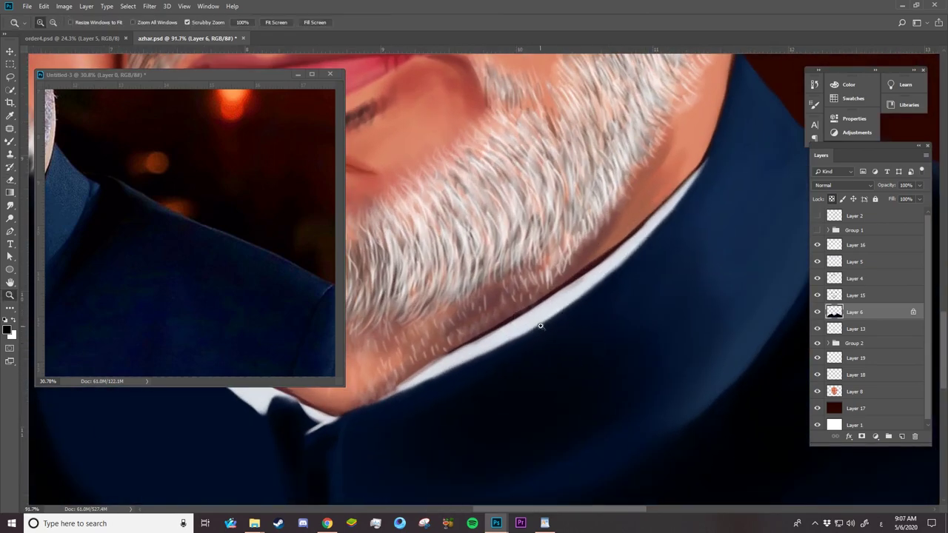
key("ctrl+0")
scroll(254, 287, "down", 3)
scroll(646, 308, "up", 1)
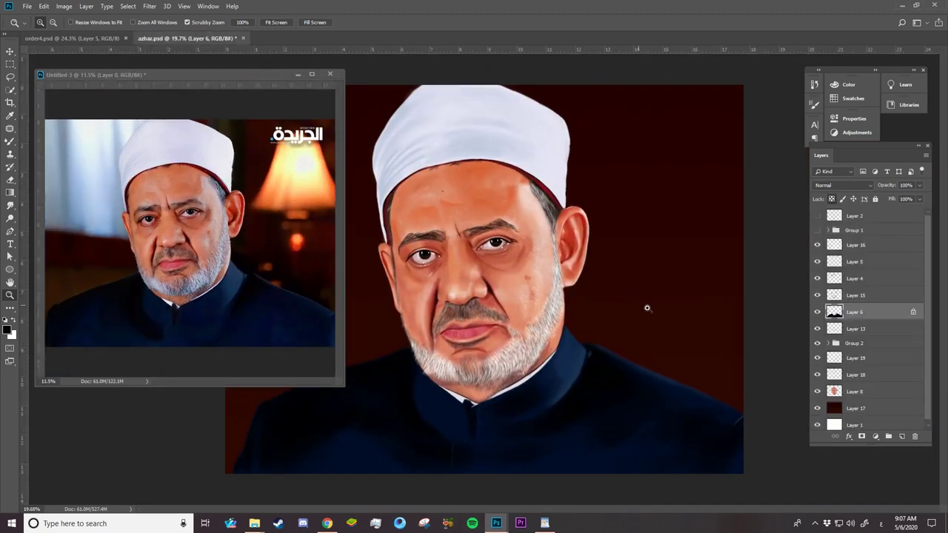
Step: Select Layer 17, sample the reference lamp's orange with the Mixer Brush, and add a new layer above it
left_click(895, 412)
key("b")
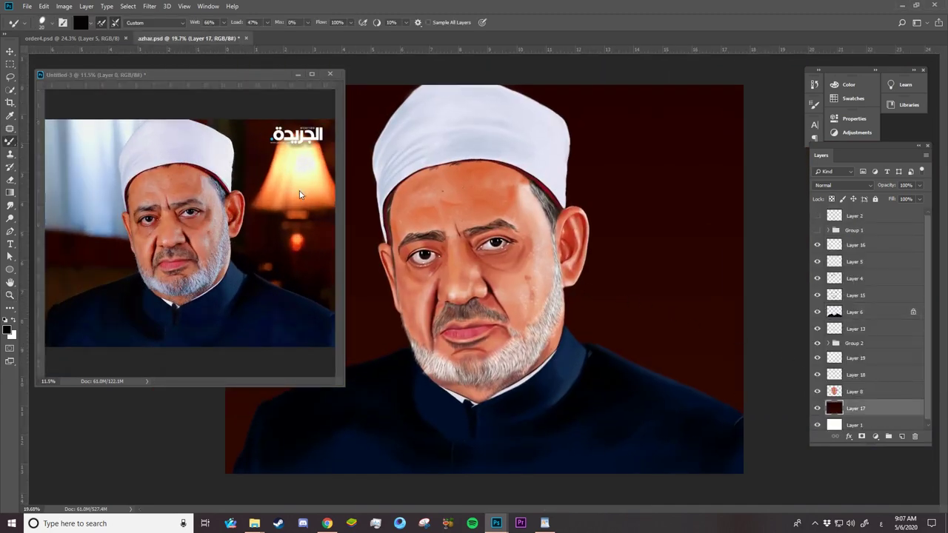
left_click(311, 201, "alt")
left_click(817, 216)
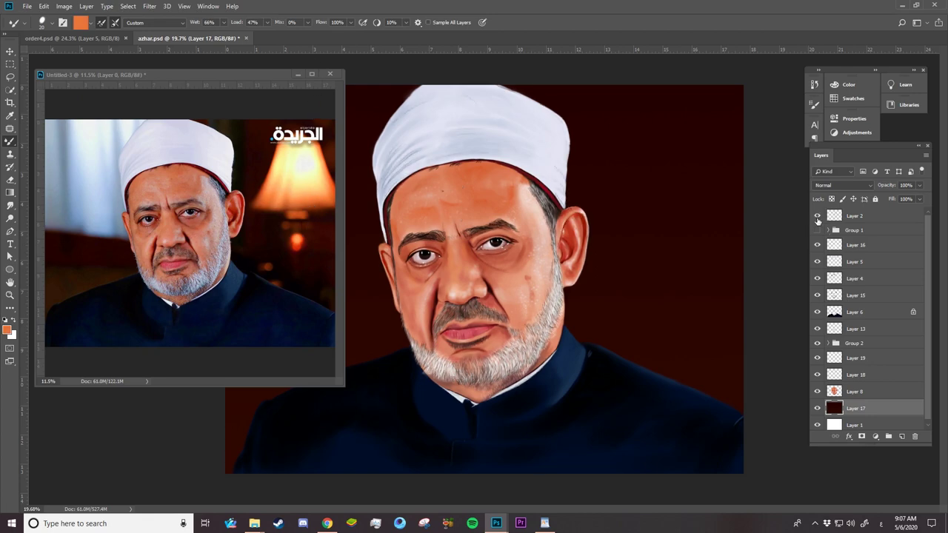
right_click(761, 155)
left_click(626, 207)
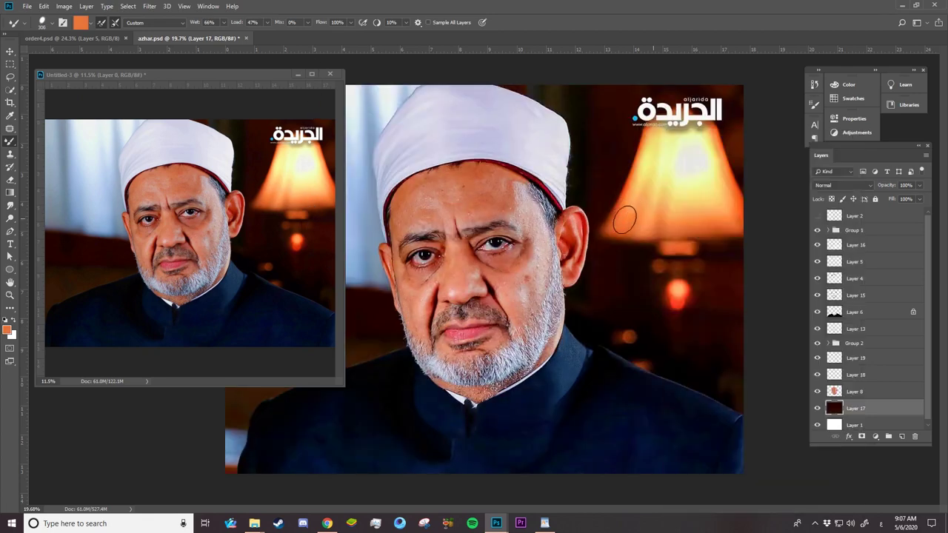
left_click(902, 436)
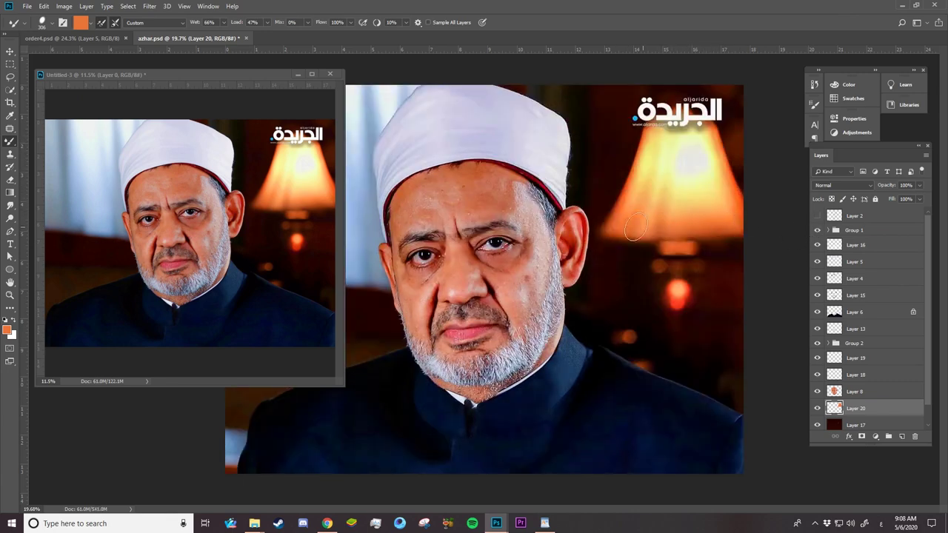
Step: Shrink the Mixer Brush to about 114 px and sample the dark red background
right_click(709, 196)
left_click_drag(787, 155, 763, 155)
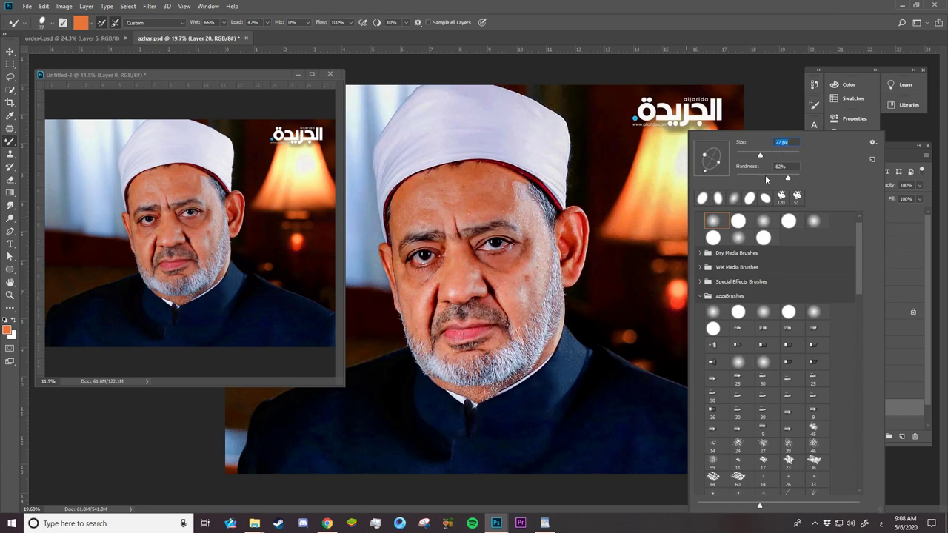
key("Return")
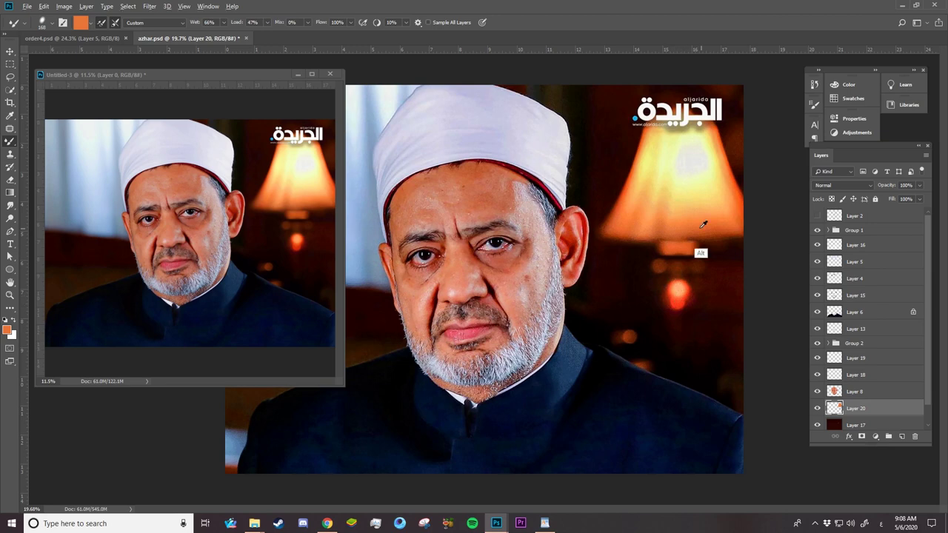
right_click(665, 268)
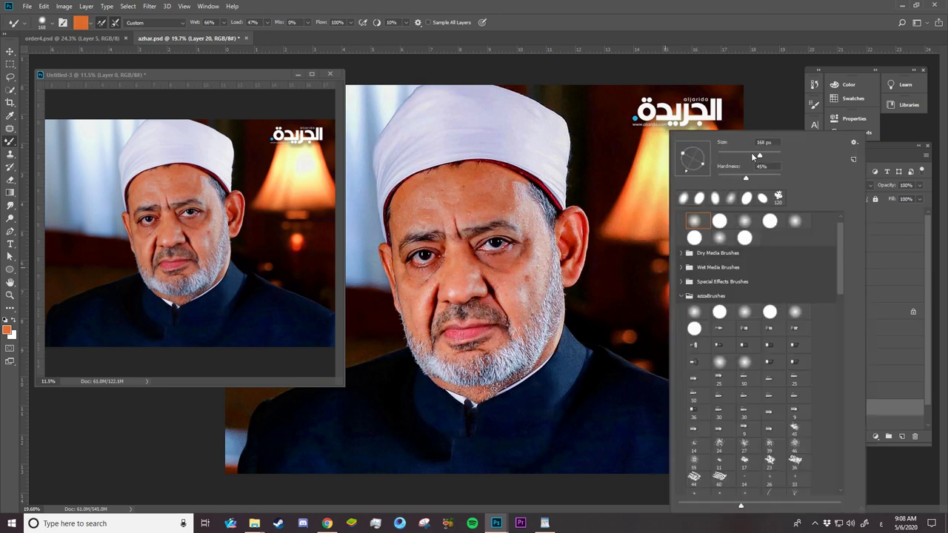
left_click_drag(754, 156, 748, 156)
left_click(660, 267)
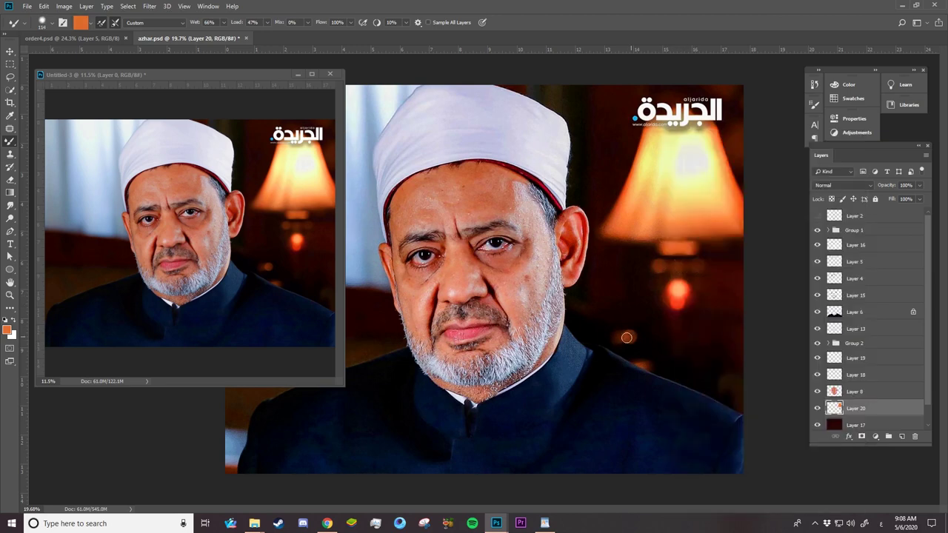
left_click(817, 215)
left_click(689, 319, "alt")
Step: Paint pale yellow strokes across the lampshade using colours sampled from the reference lamp
left_click(713, 183, "alt")
left_click(818, 216)
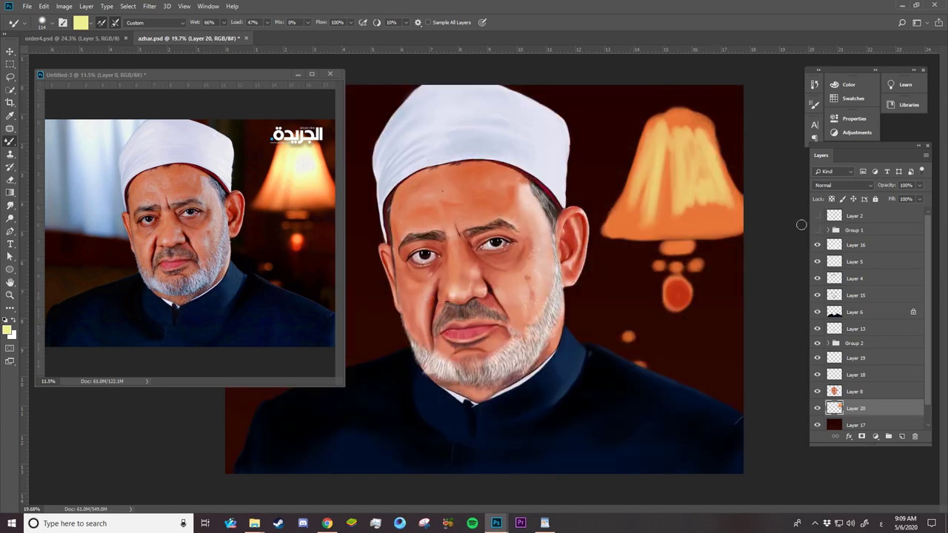
mouse_move(700, 137)
left_mouse_down()
mouse_move(699, 180)
mouse_move(660, 197)
left_mouse_up()
mouse_move(655, 145)
left_mouse_down()
mouse_move(672, 184)
mouse_move(699, 138)
mouse_move(682, 203)
mouse_move(669, 168)
mouse_move(701, 158)
mouse_move(690, 144)
mouse_move(699, 163)
mouse_move(678, 171)
left_mouse_up()
left_click(306, 185, "alt")
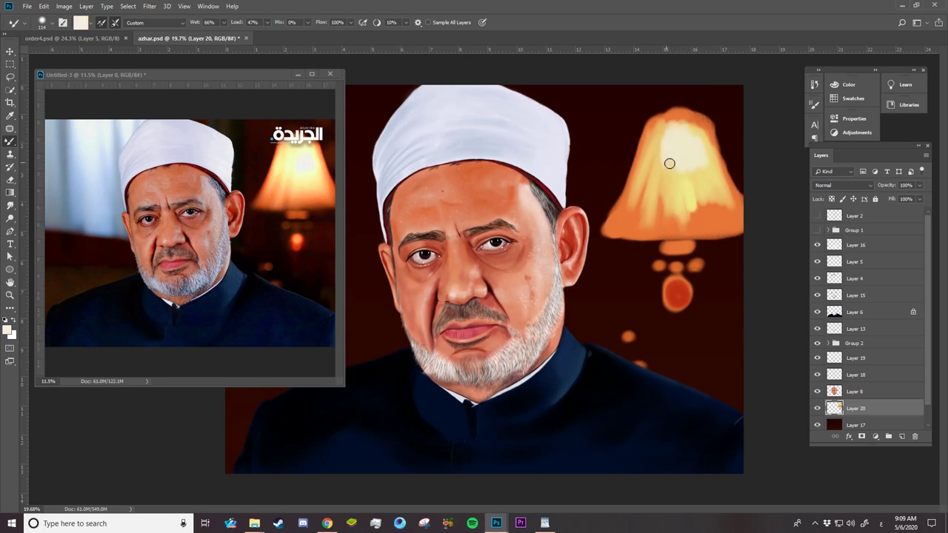
Step: Apply a Motion Blur with 78 px distance and an adjusted angle to the lamp layer
left_click(150, 7)
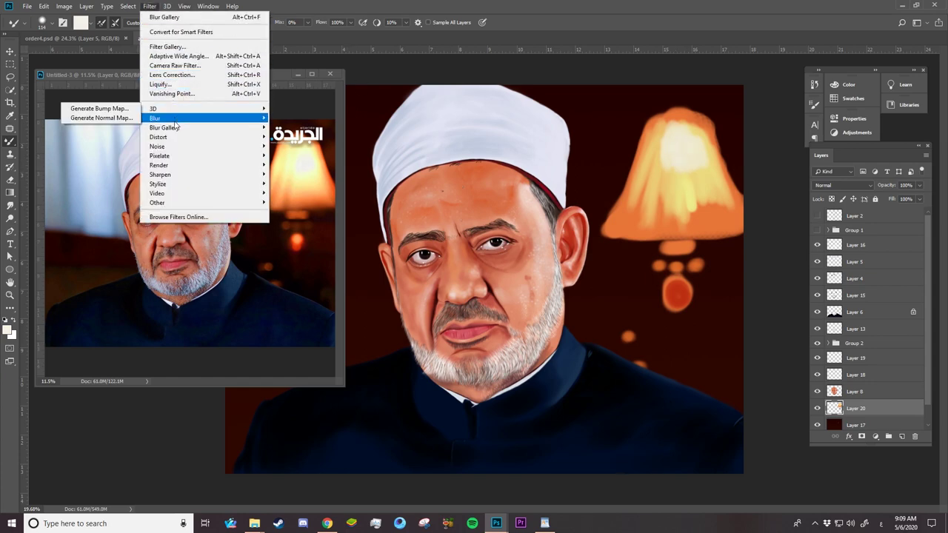
mouse_move(170, 118)
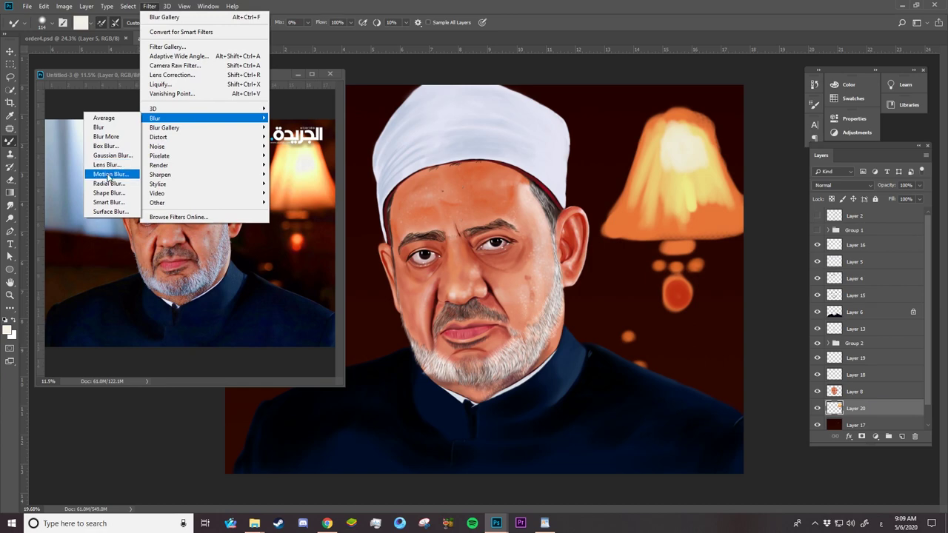
left_click(110, 174)
left_click_drag(666, 184, 334, 177)
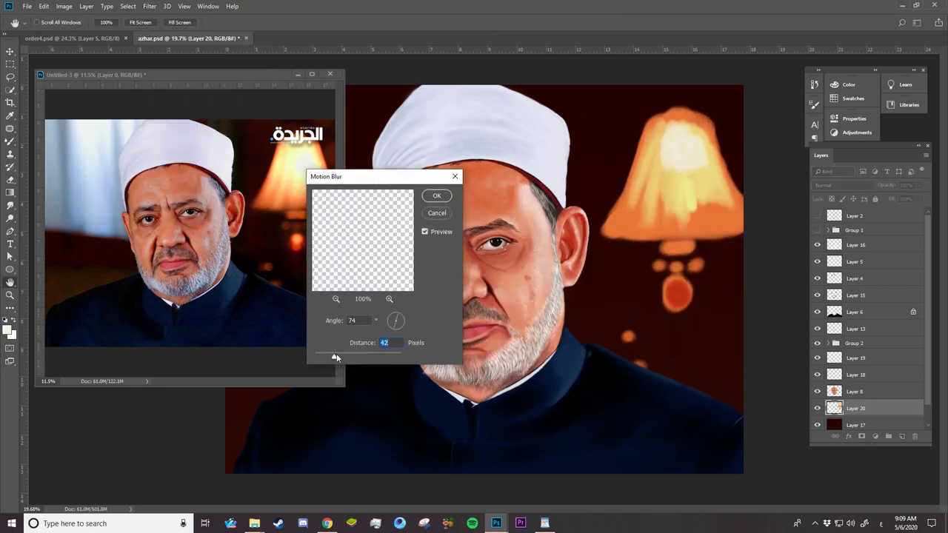
left_click_drag(336, 357, 363, 359)
left_click_drag(404, 319, 403, 323)
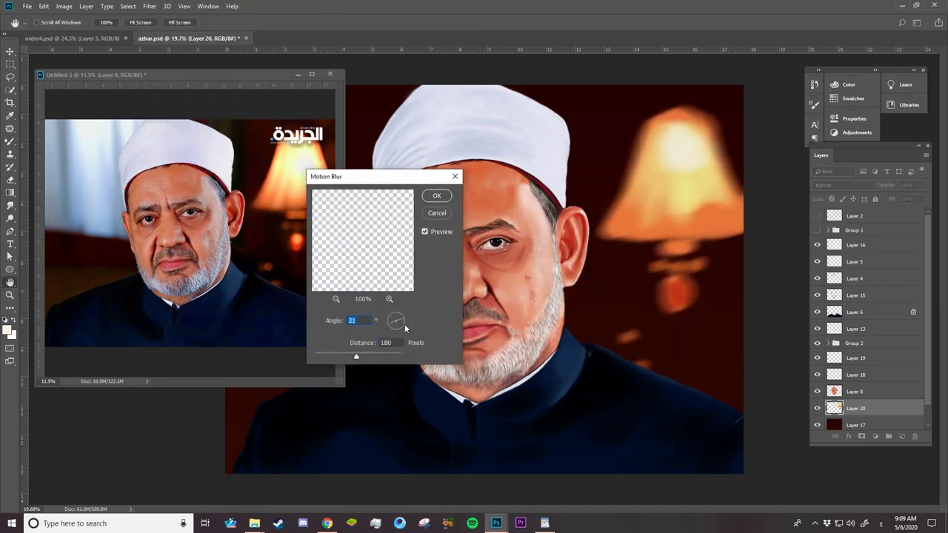
mouse_move(357, 358)
left_mouse_down()
mouse_move(342, 358)
mouse_move(373, 359)
mouse_move(361, 359)
left_mouse_up()
left_click(437, 195)
Step: Switch back to the Mixer Brush, keep it fully soft and resize it to 183 px
key("b")
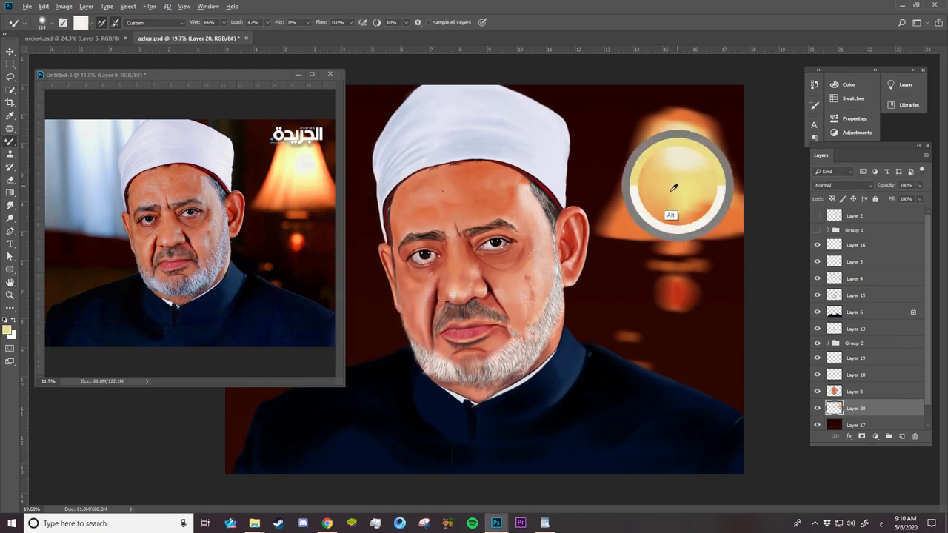
right_click(642, 178)
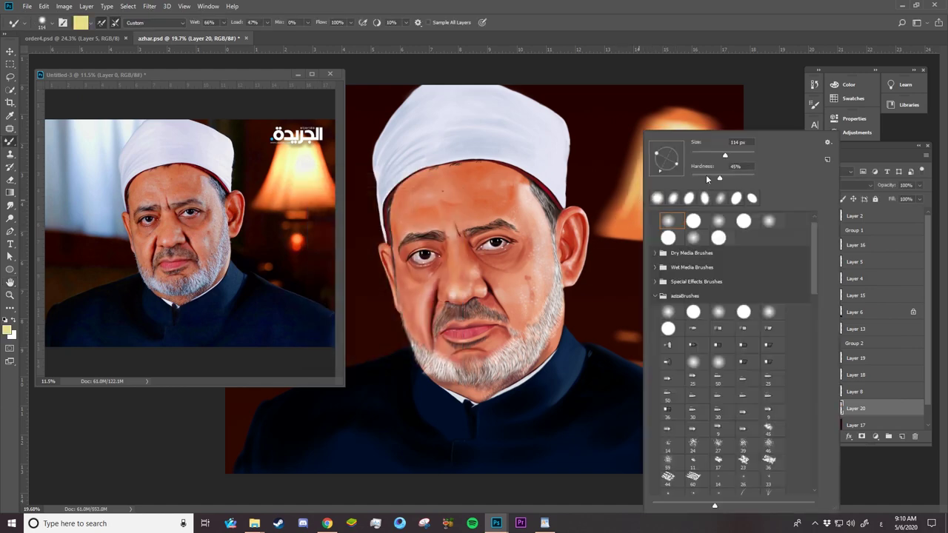
key("Return")
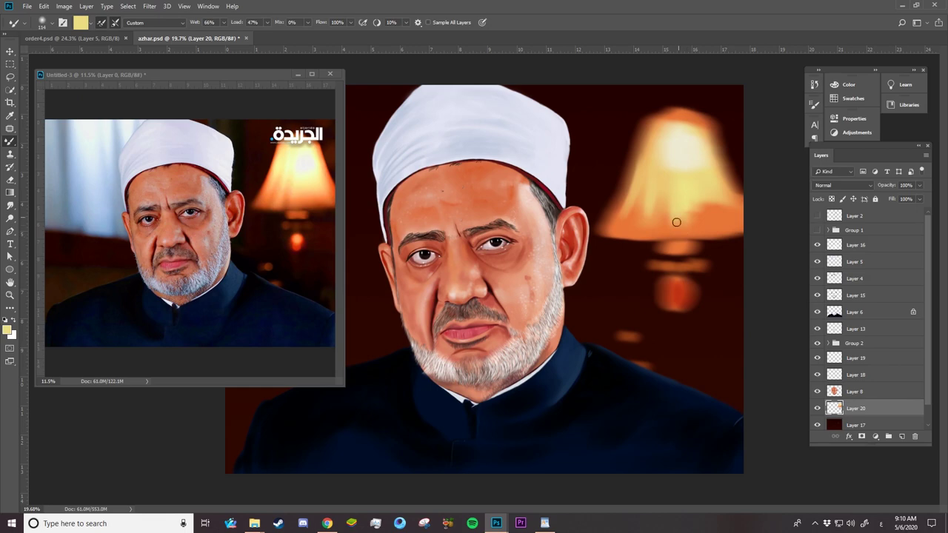
right_click(712, 200)
key("Return")
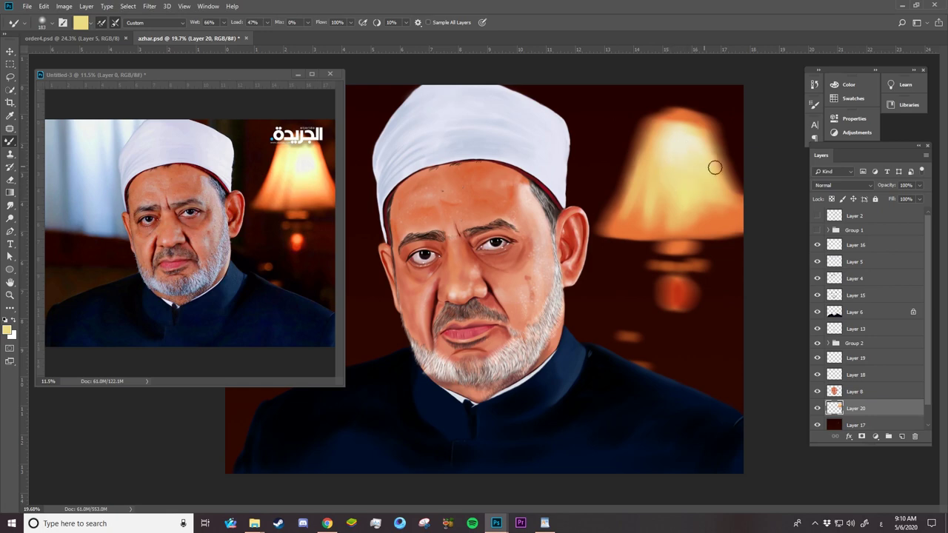
Step: Brighten the upper lampshade with a stroke, then sample orange from the lamp glow
left_click_drag(715, 168, 685, 119)
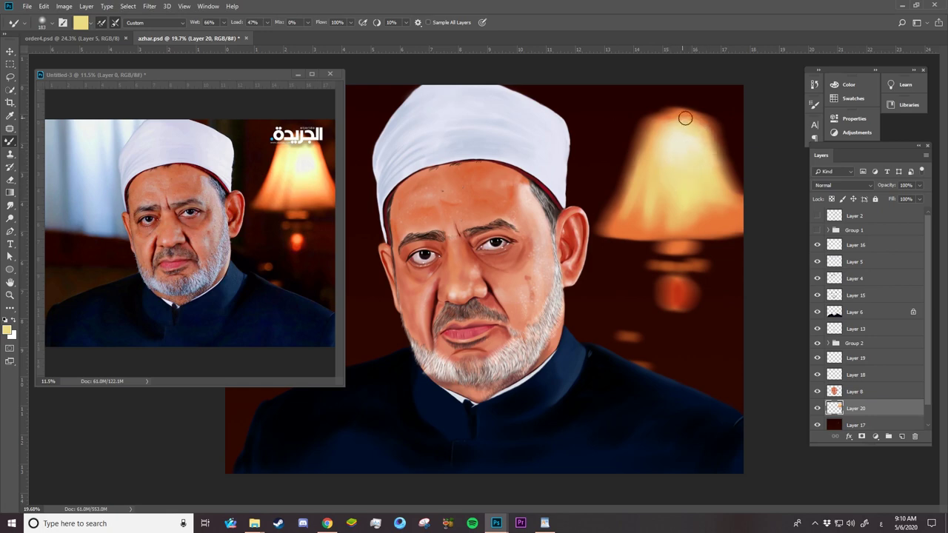
key("e")
right_click(692, 307)
key("Return")
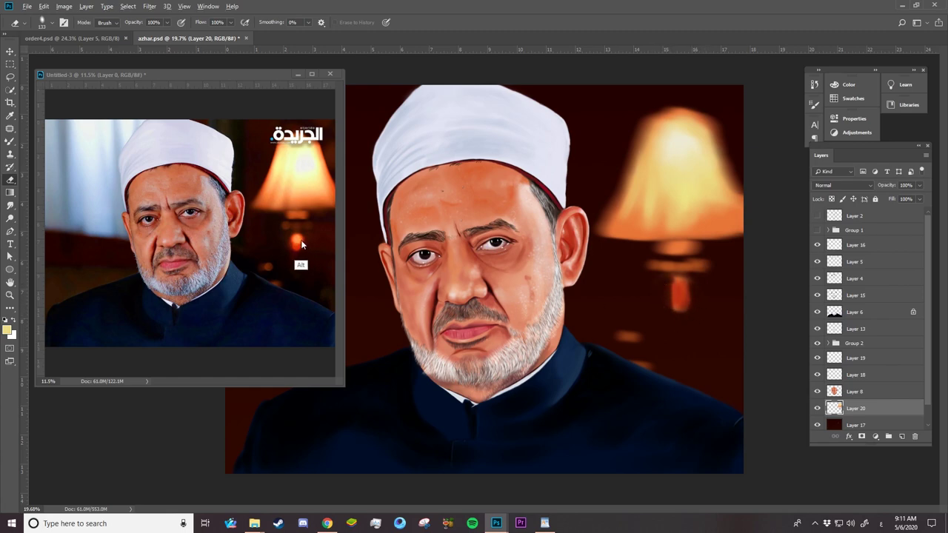
key("b")
left_click(430, 237, "alt")
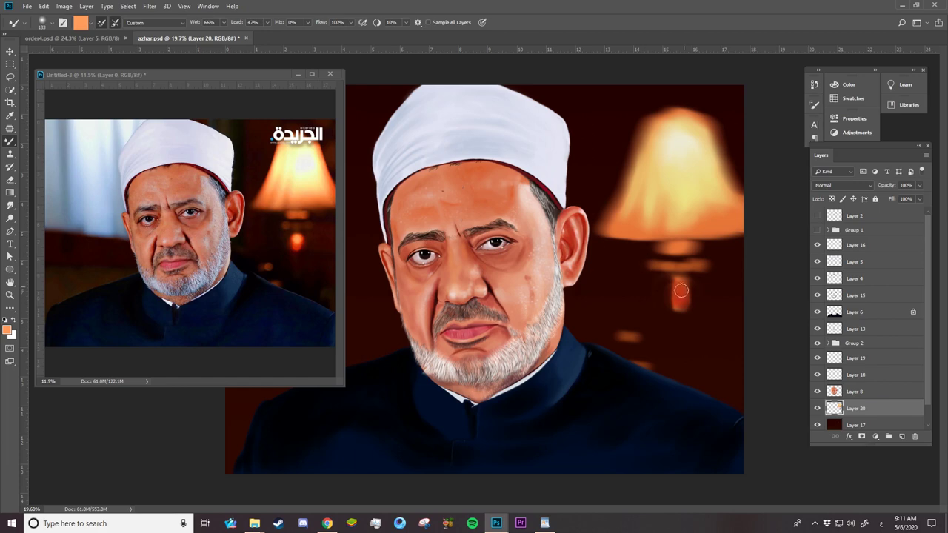
Step: Brighten the lamp base and lampshade top with the plain Brush in Color Dodge mode
right_click(9, 141)
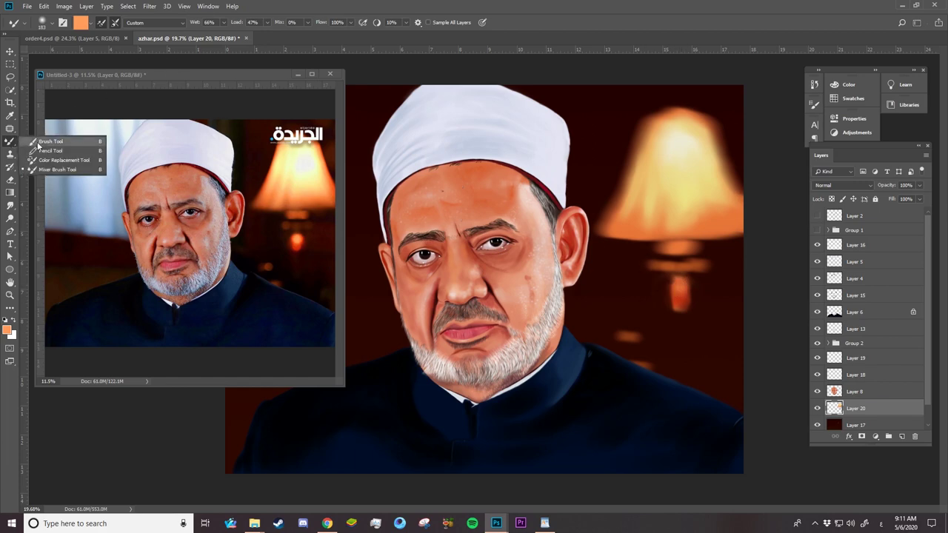
left_click(44, 139)
left_click(126, 22)
left_click(148, 136)
right_click(688, 291)
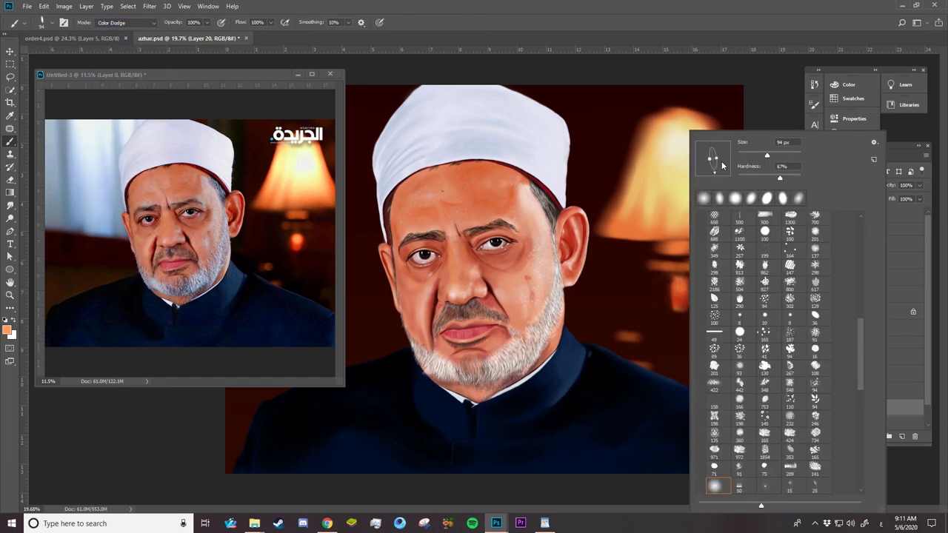
left_click(677, 287)
left_click_drag(677, 287, 681, 285)
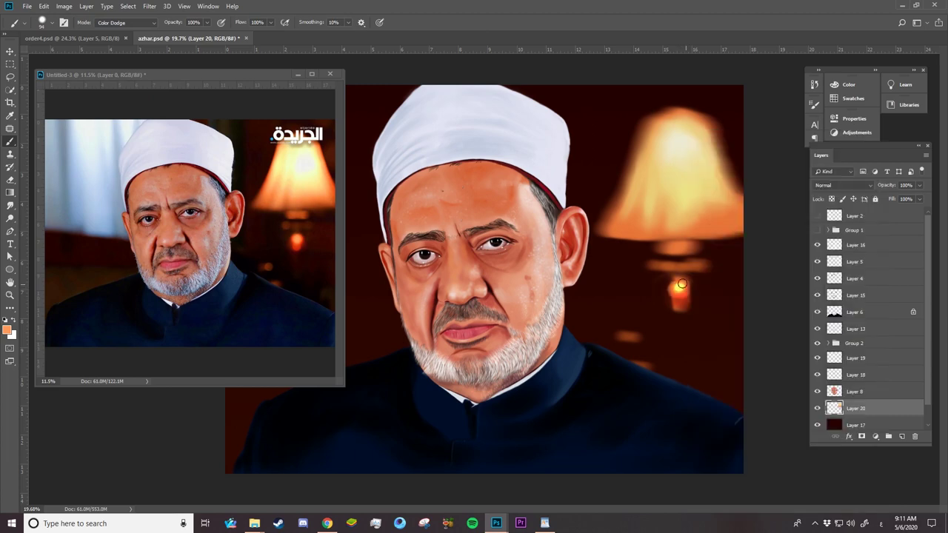
mouse_move(677, 152)
left_mouse_down()
mouse_move(713, 168)
mouse_move(658, 148)
mouse_move(684, 163)
left_mouse_up()
Step: Whiten the top of the lampshade with a 228 px brush, then reduce it to 108 px
right_click(684, 163)
left_click_drag(778, 142, 791, 142)
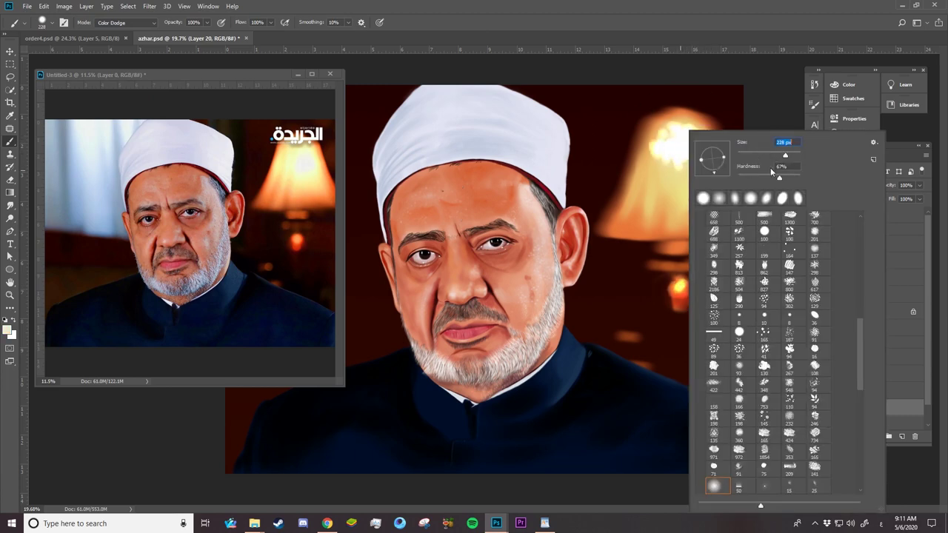
key("Return")
mouse_move(663, 146)
left_mouse_down()
mouse_move(701, 153)
mouse_move(649, 153)
mouse_move(709, 172)
mouse_move(719, 218)
mouse_move(644, 170)
left_mouse_up()
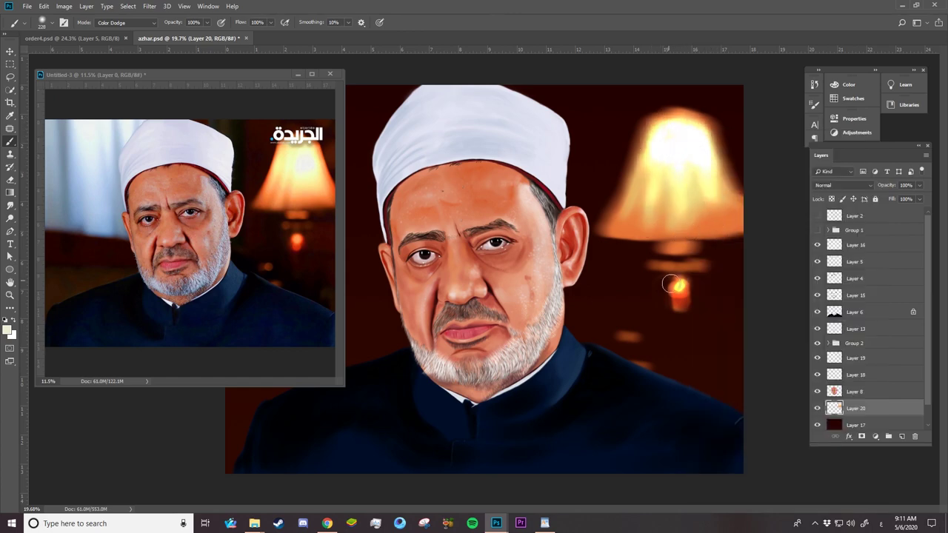
right_click(648, 342)
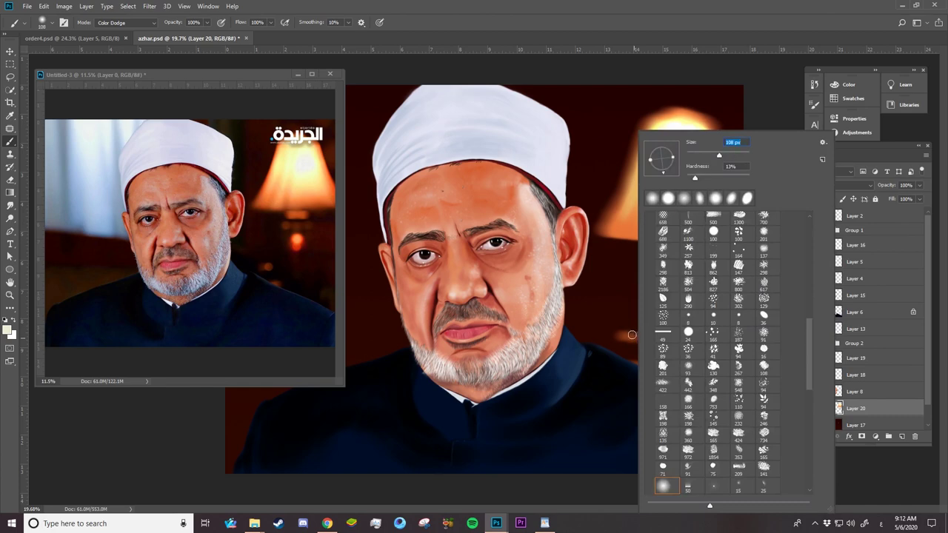
key("Return")
Step: Zoom out to the whole painting and rescale the portrait view to about 20%
key("z")
left_click_drag(600, 365, 592, 341)
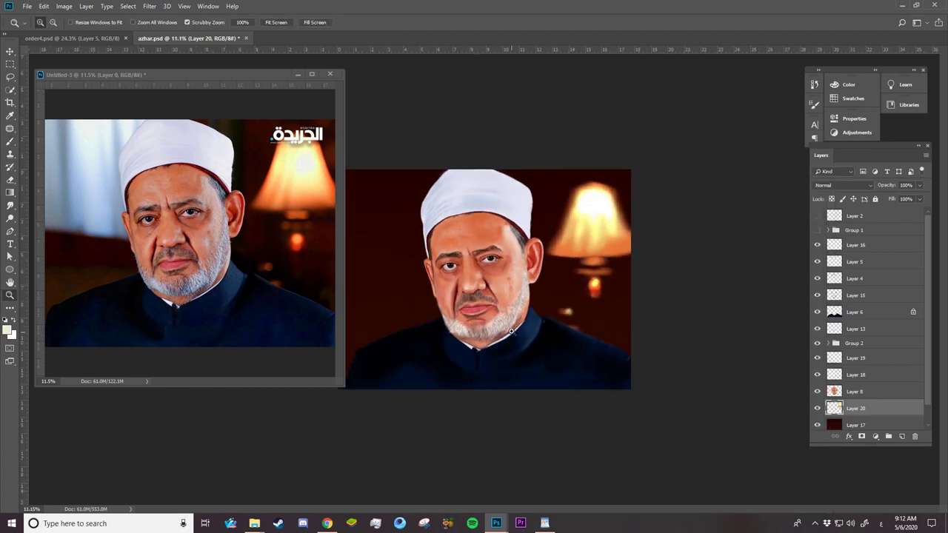
left_click_drag(438, 311, 504, 311)
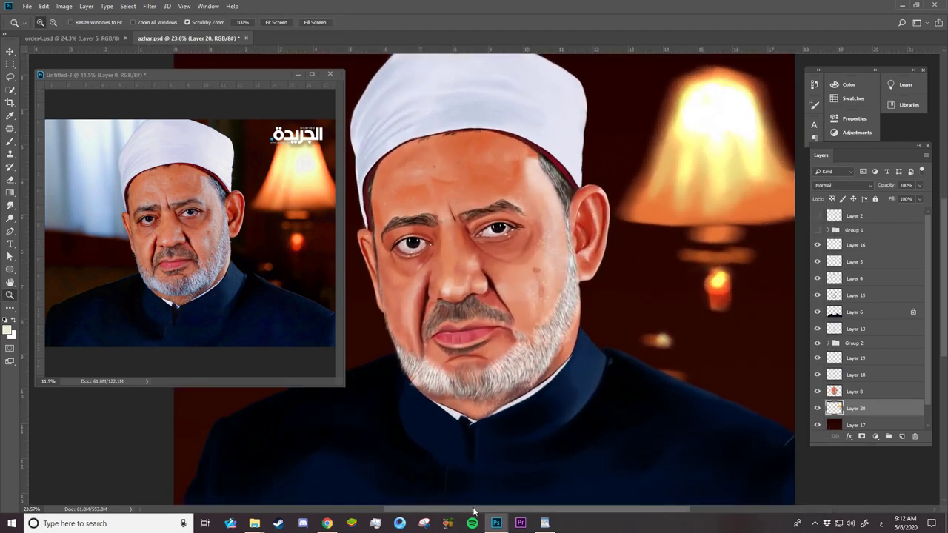
left_click_drag(289, 328, 272, 337)
left_click(445, 356)
mouse_move(445, 356)
left_mouse_down()
mouse_move(452, 401)
mouse_move(876, 434)
left_mouse_up()
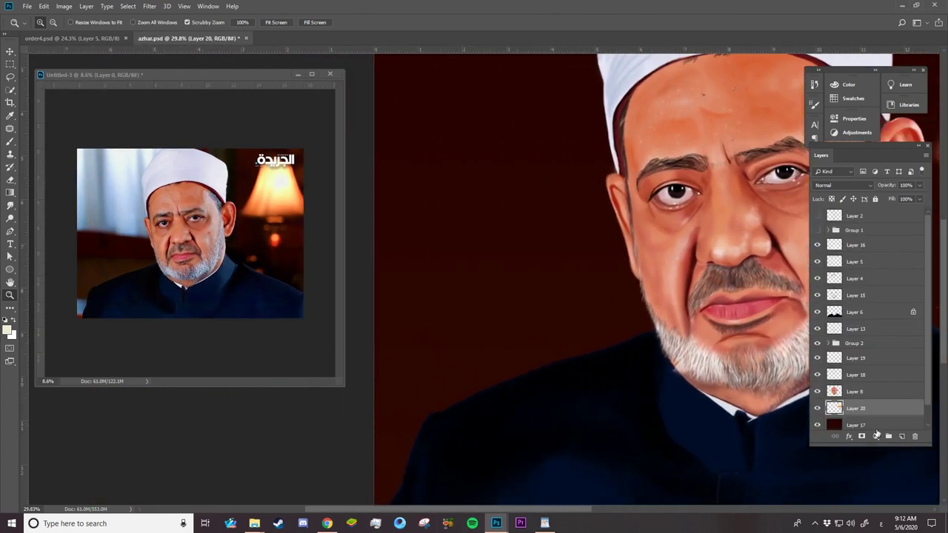
Step: Add Layer 21 and paint a light Normal-mode stroke down the left edge
left_click(903, 438)
key("b")
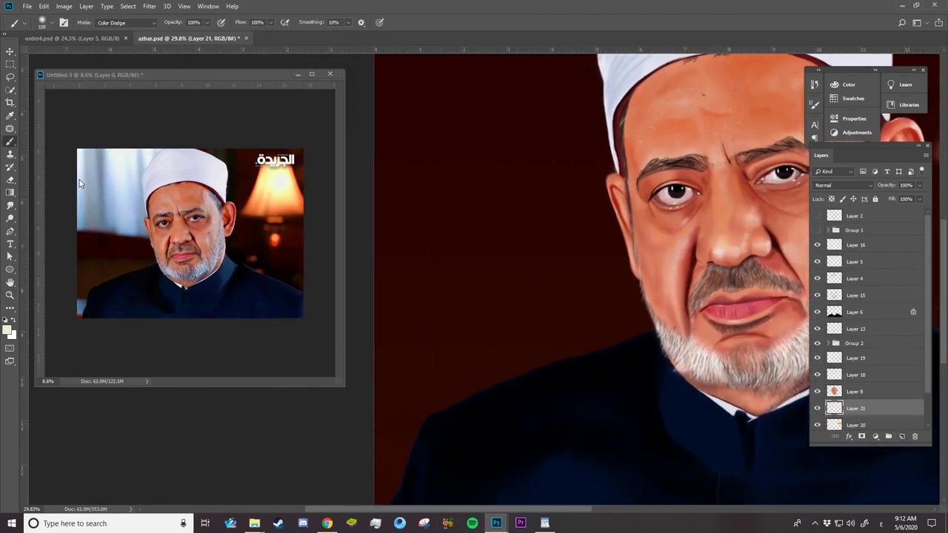
right_click(444, 137)
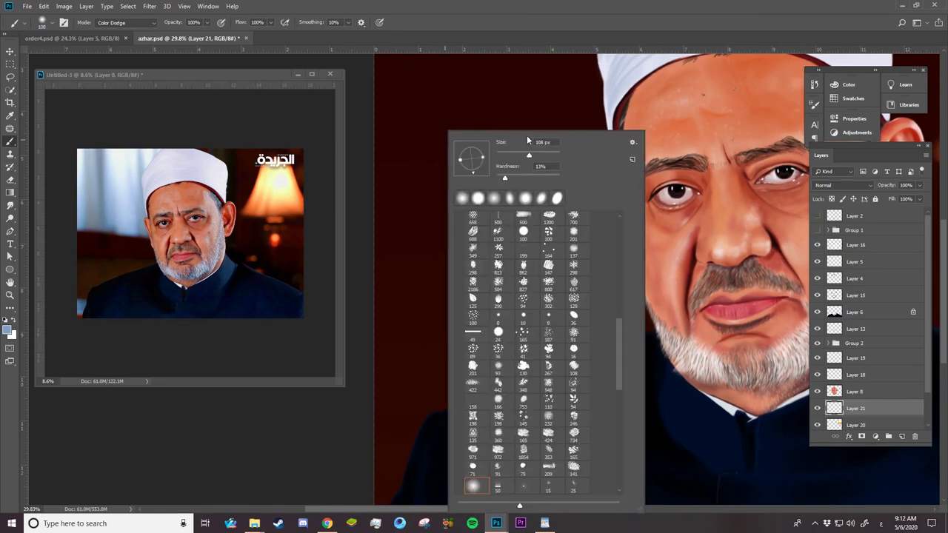
left_click(126, 22)
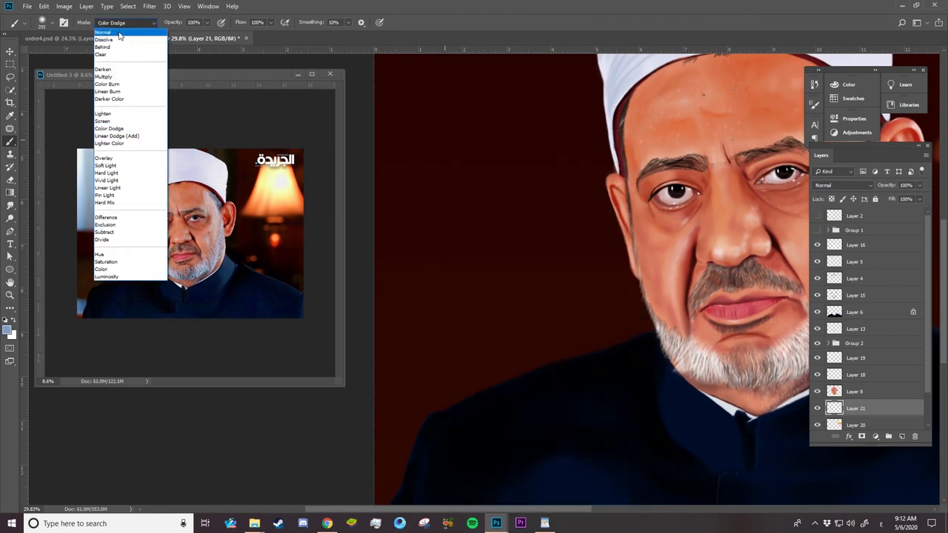
left_click(111, 30)
left_click_drag(379, 69, 373, 253)
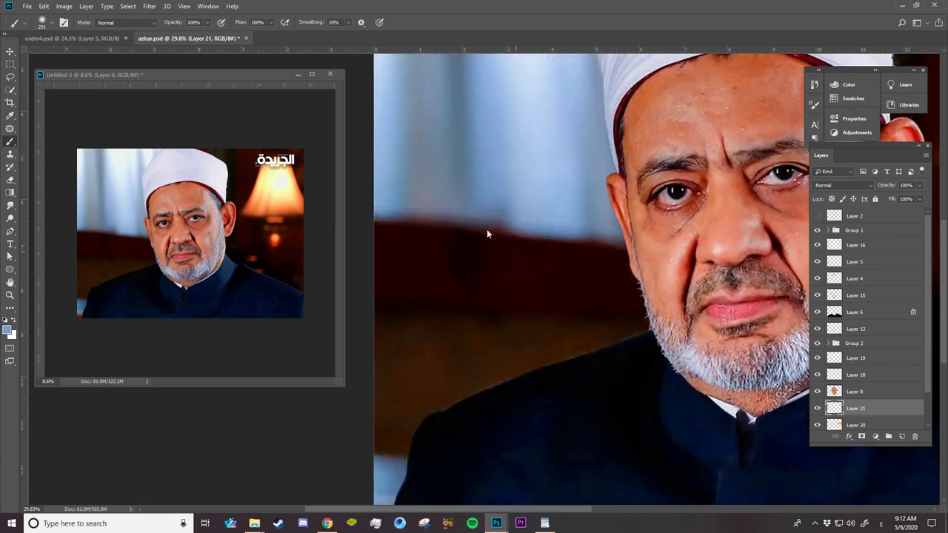
Step: Paint light blue into the upper-left background and erase the stray streak at the left edge
key("ctrl+0")
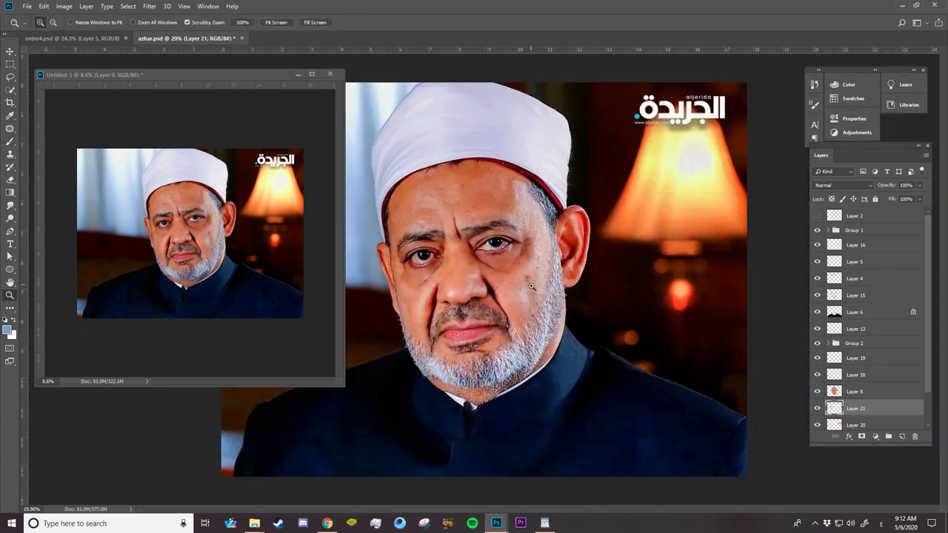
left_click(298, 74)
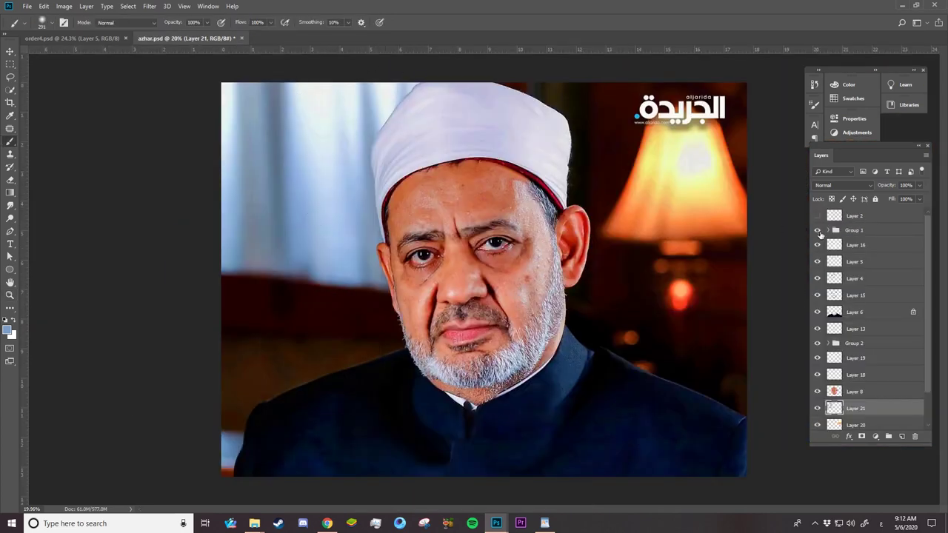
mouse_move(334, 110)
left_mouse_down()
mouse_move(398, 84)
mouse_move(311, 83)
mouse_move(245, 184)
mouse_move(281, 191)
mouse_move(250, 203)
mouse_move(375, 261)
left_mouse_up()
right_click(376, 261)
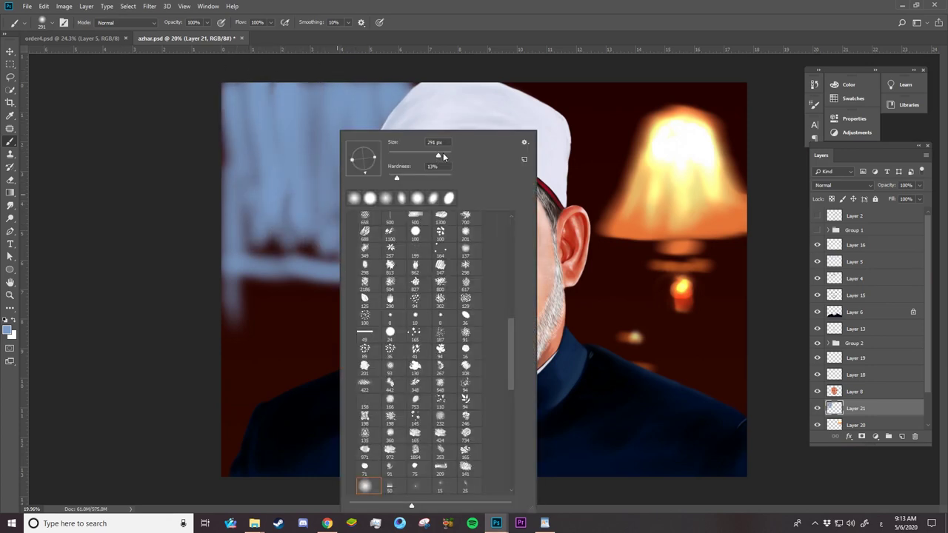
key("Escape")
mouse_move(233, 212)
left_mouse_down()
mouse_move(332, 242)
mouse_move(301, 212)
mouse_move(306, 134)
mouse_move(376, 91)
mouse_move(267, 225)
left_mouse_up()
key("e")
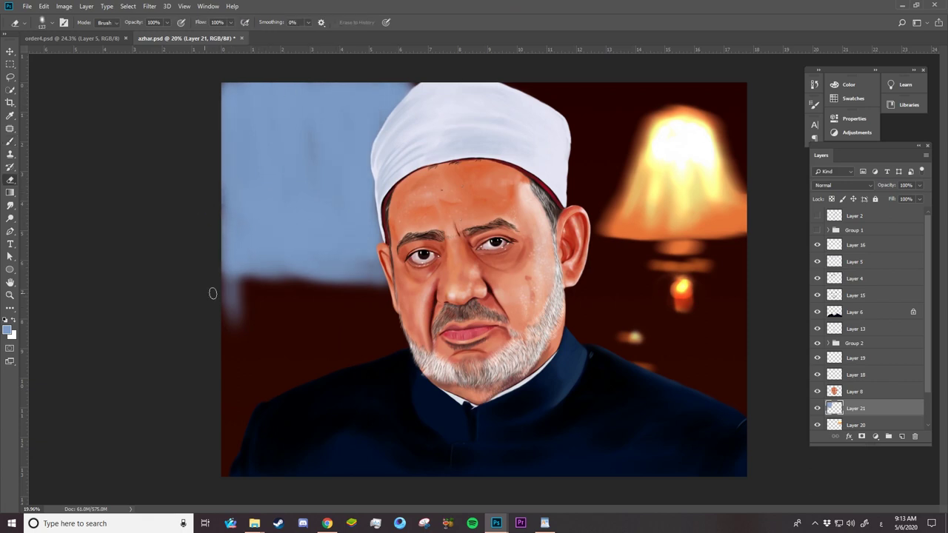
left_click_drag(212, 292, 247, 303)
right_click(247, 303)
key("Escape")
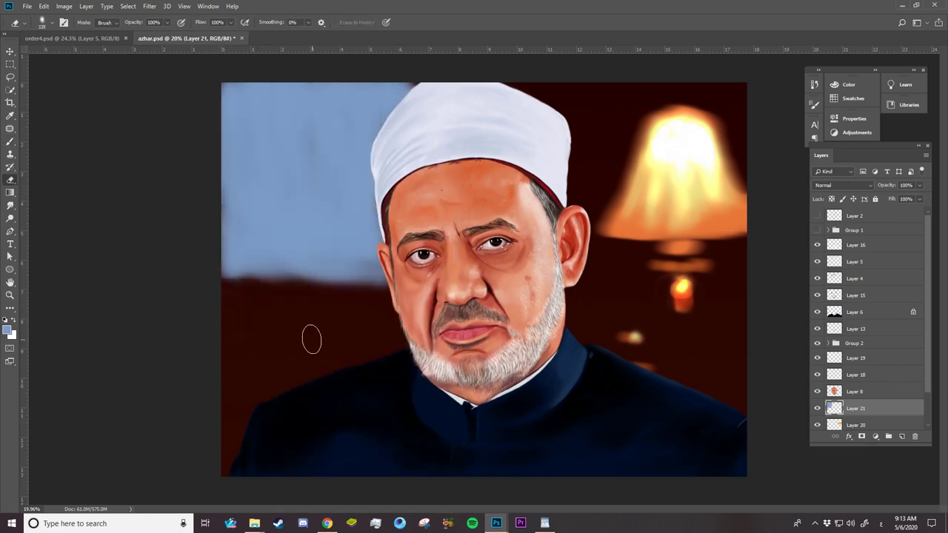
Step: Add bright vertical streaks to the blue window light with the brush in Screen mode
key("b")
left_click(126, 22)
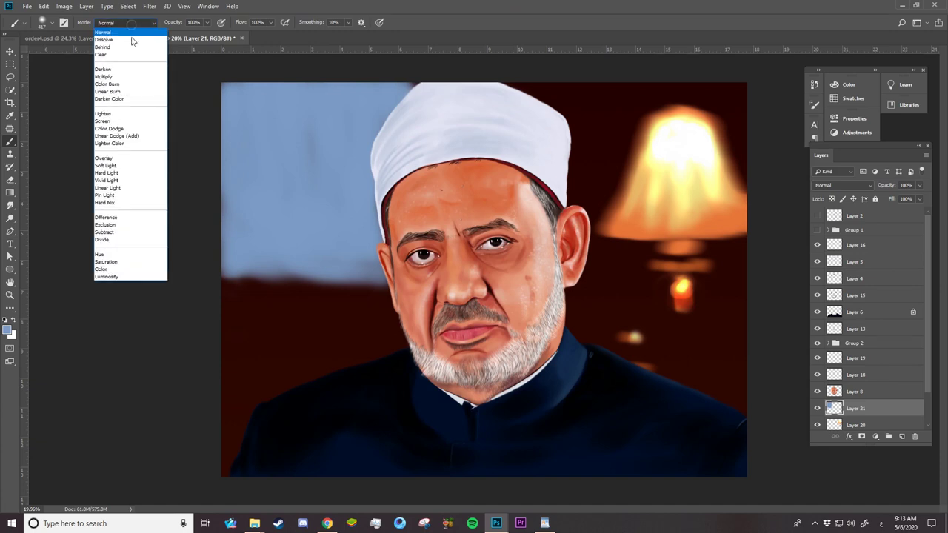
left_click(117, 119)
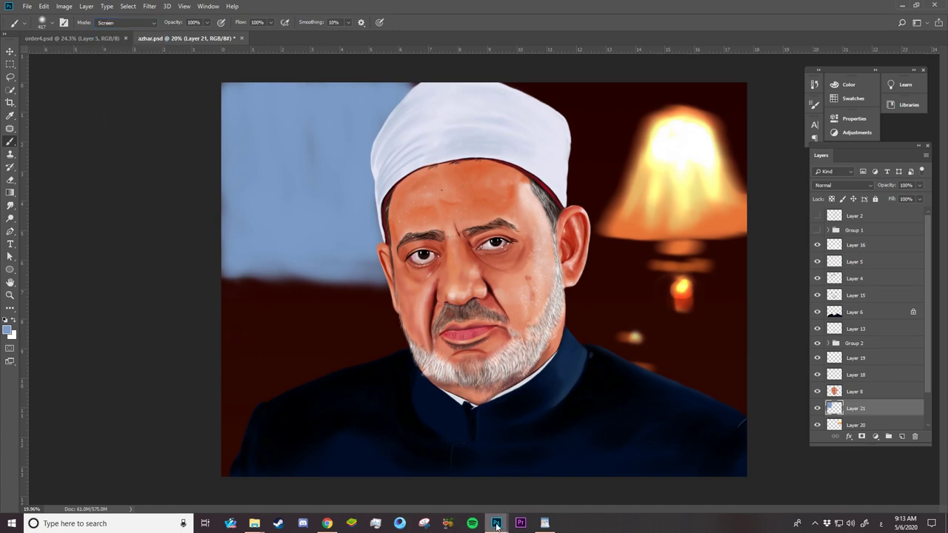
mouse_move(497, 524)
left_click(449, 465)
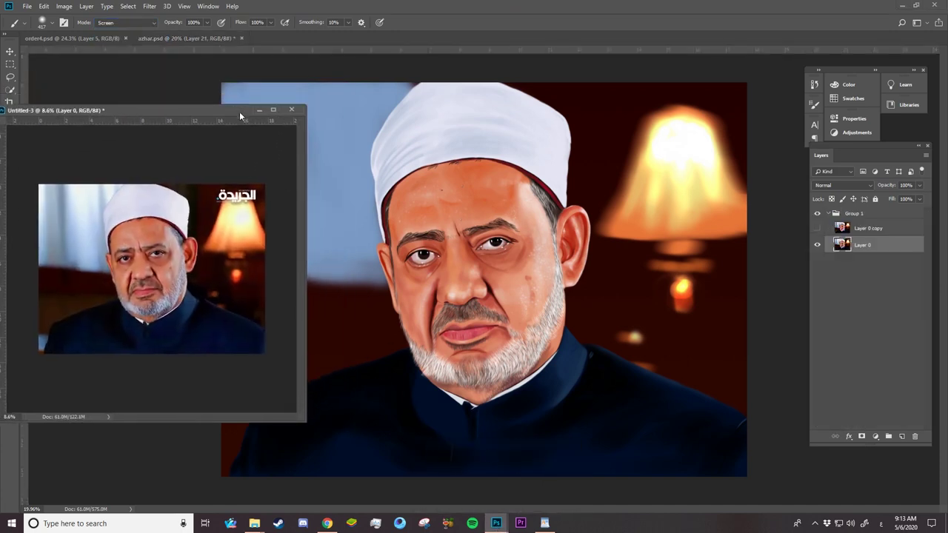
left_click_drag(290, 76, 268, 221)
left_click(287, 74)
mouse_move(281, 110)
left_mouse_down()
mouse_move(209, 66)
mouse_move(225, 99)
mouse_move(256, 74)
mouse_move(291, 161)
mouse_move(373, 90)
mouse_move(389, 126)
mouse_move(376, 151)
mouse_move(321, 69)
left_mouse_up()
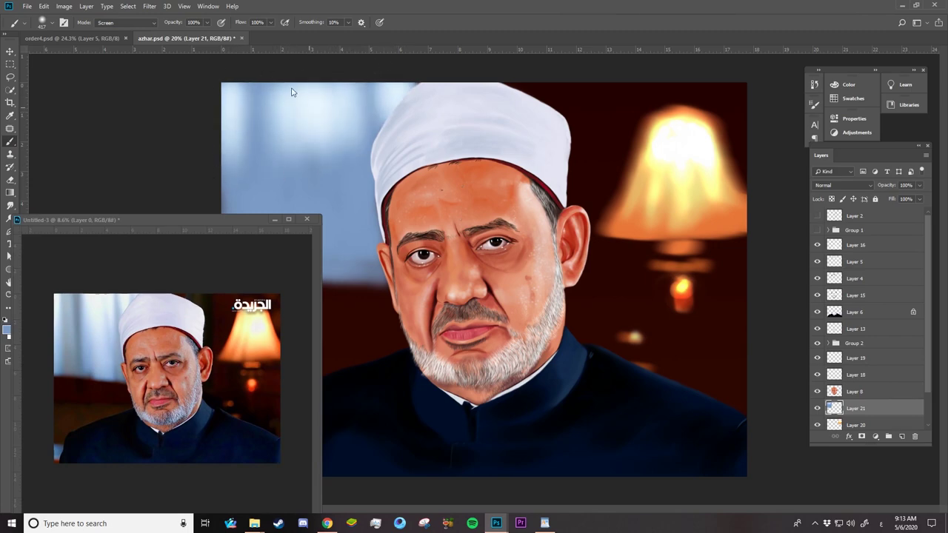
left_click(274, 219)
mouse_move(258, 205)
left_mouse_down()
mouse_move(297, 99)
mouse_move(280, 292)
mouse_move(277, 91)
mouse_move(260, 72)
mouse_move(216, 153)
mouse_move(345, 169)
mouse_move(271, 89)
mouse_move(260, 126)
mouse_move(303, 240)
mouse_move(330, 256)
left_mouse_up()
Step: Zoom out to the whole painting and sample a dark red as the paint colour
key("e")
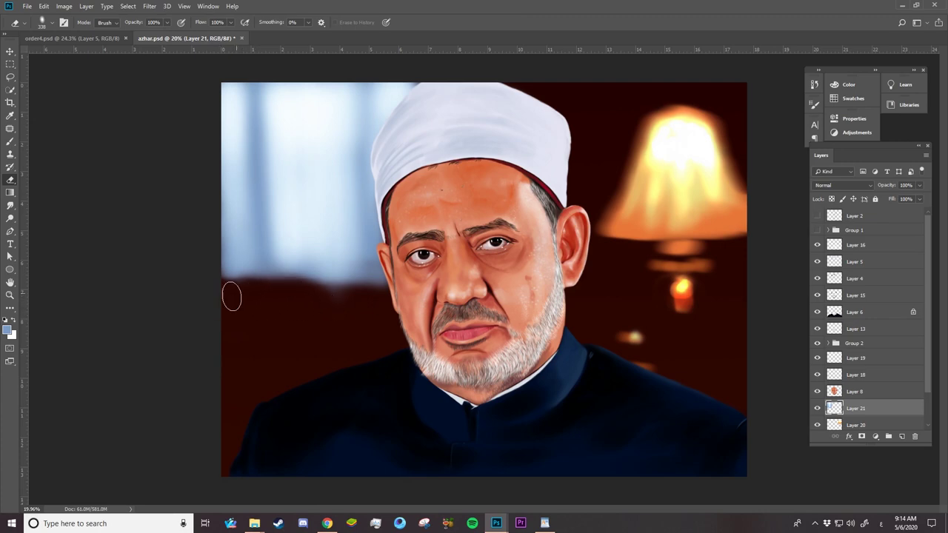
key("z")
left_click_drag(481, 309, 440, 309)
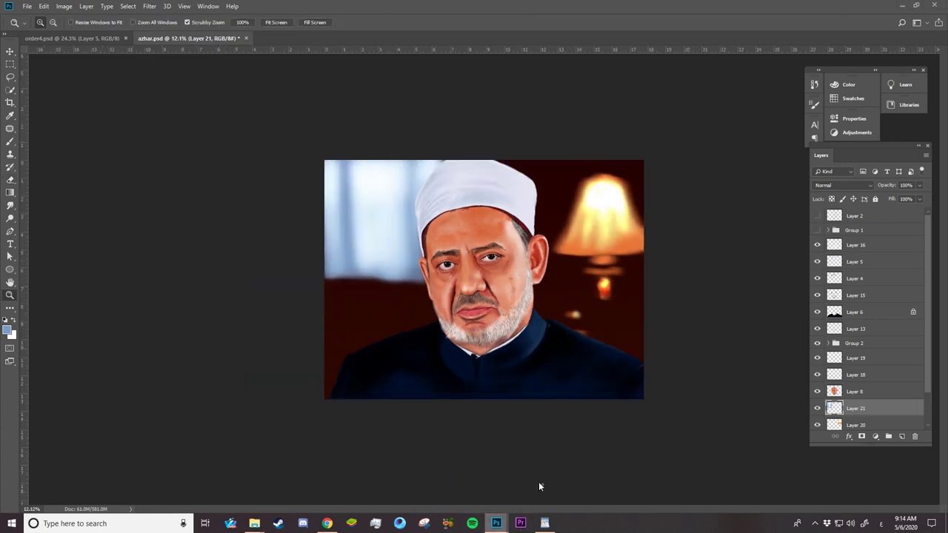
left_click(271, 382, "alt")
left_click(701, 338)
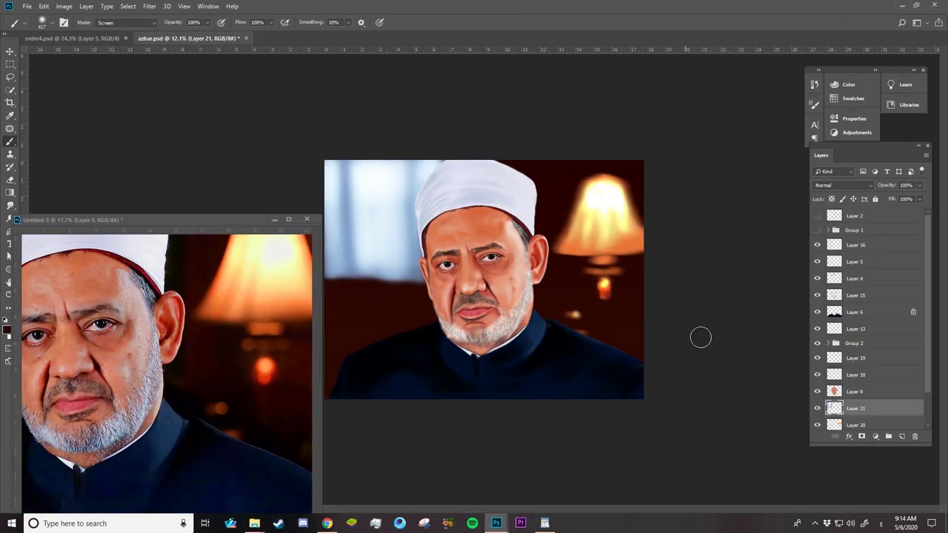
scroll(929, 393, "down", 2)
Step: Select Layer 20, set the brush mode back to Normal, and flip between Layers 17 and 20
left_click(859, 388)
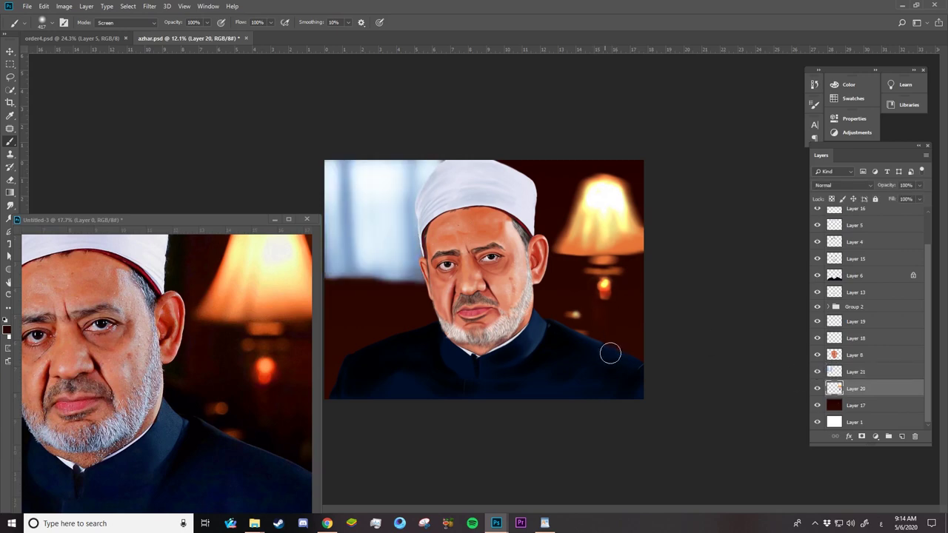
left_click(125, 22)
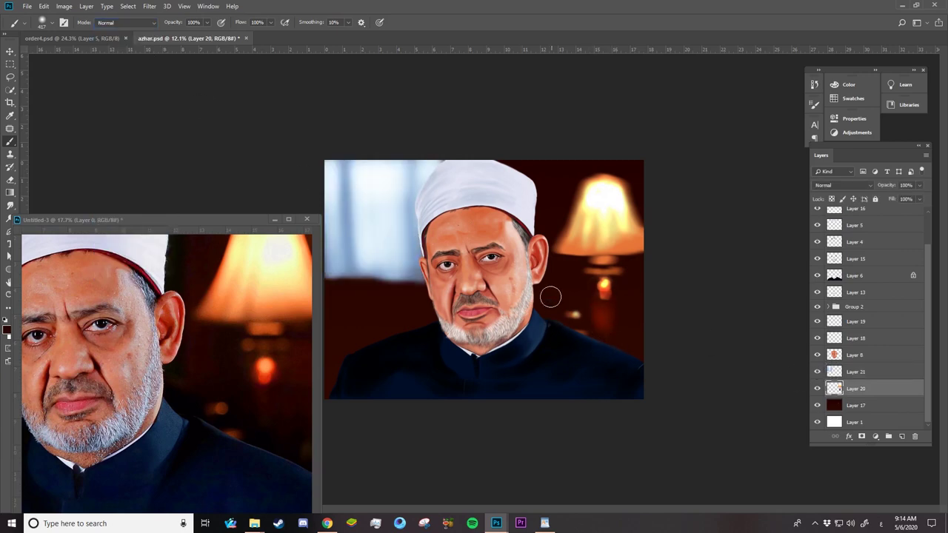
key("alt+bracketleft")
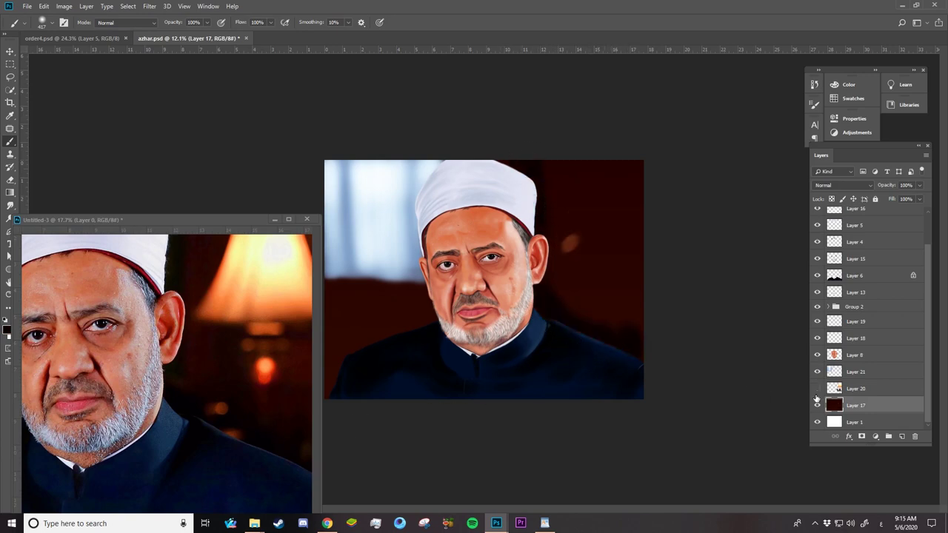
key("alt+bracketright")
key("e")
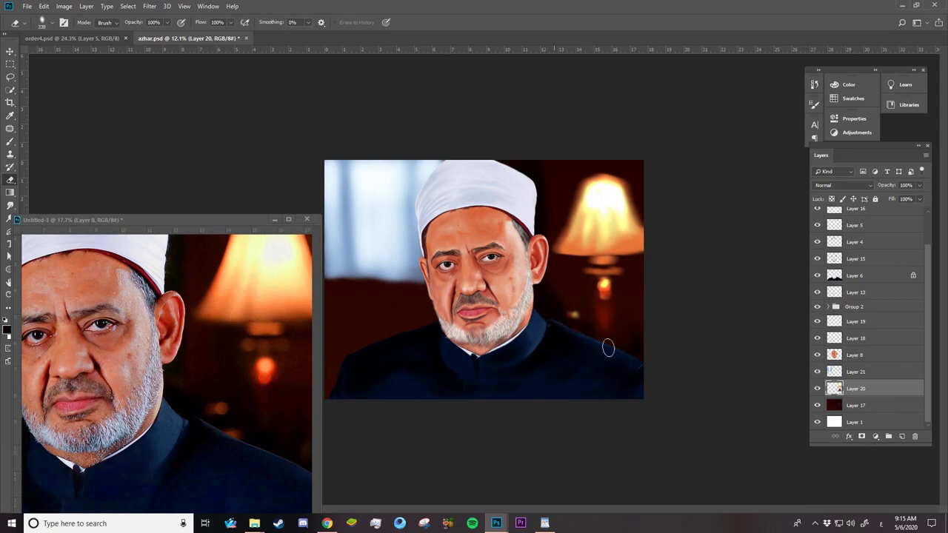